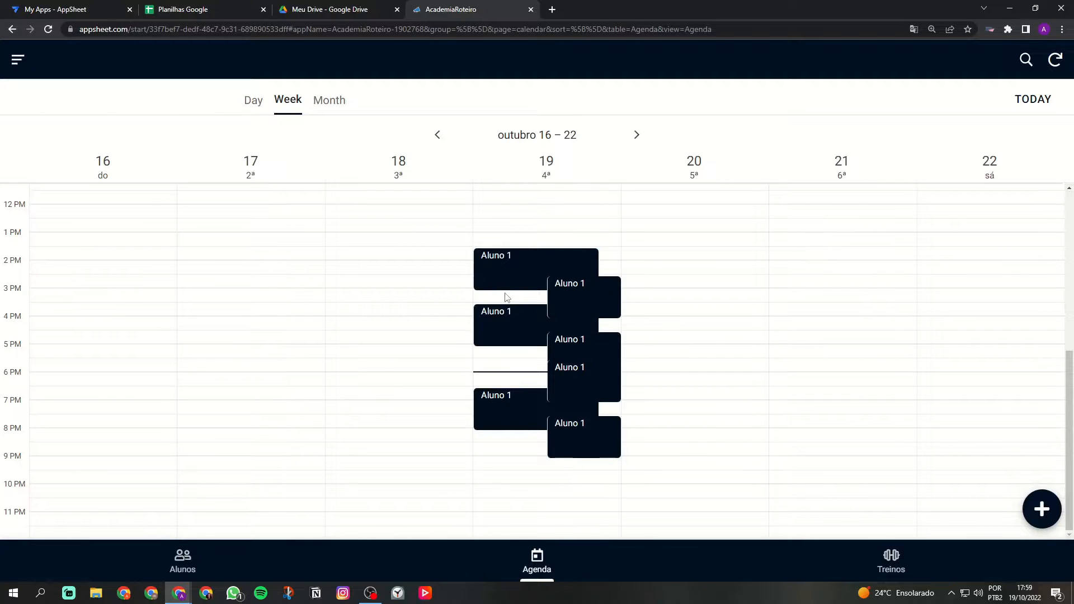
Step: Open the Alunos student list, start a new student, then cancel the form
click(173, 562)
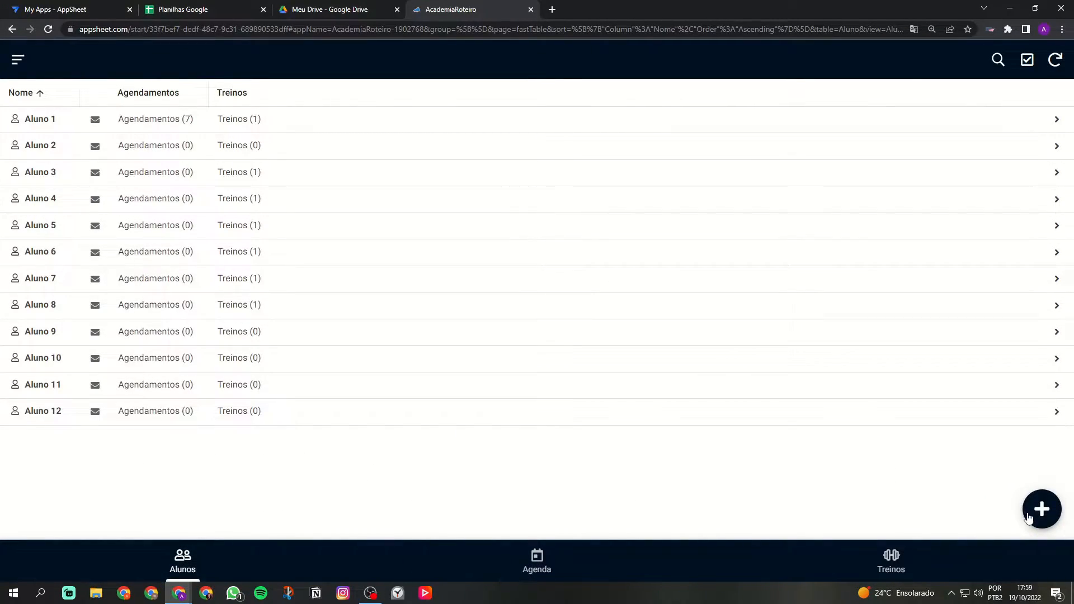
click(1039, 509)
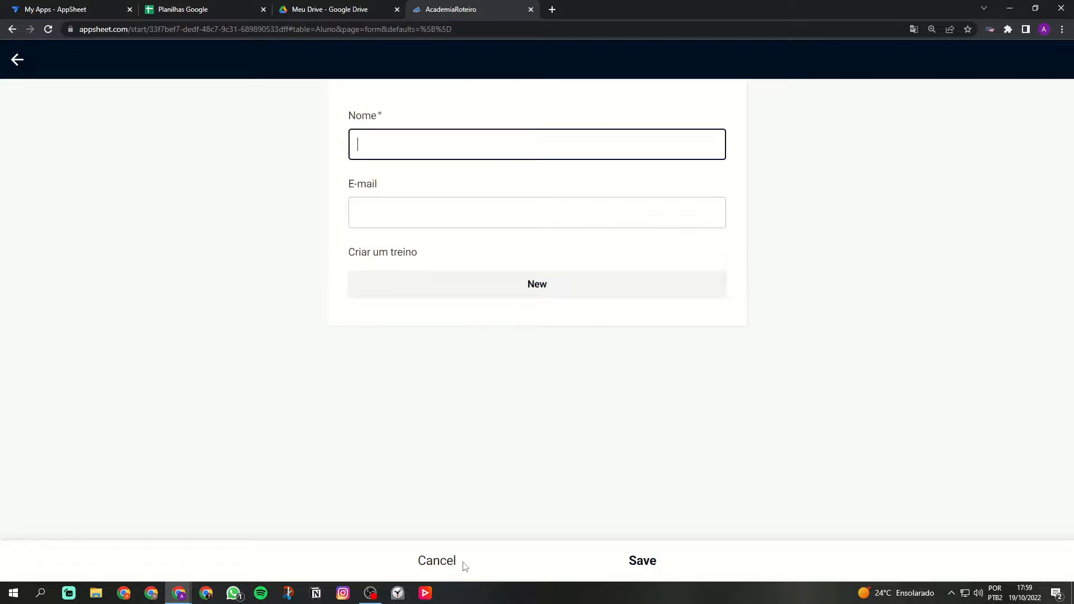
click(444, 564)
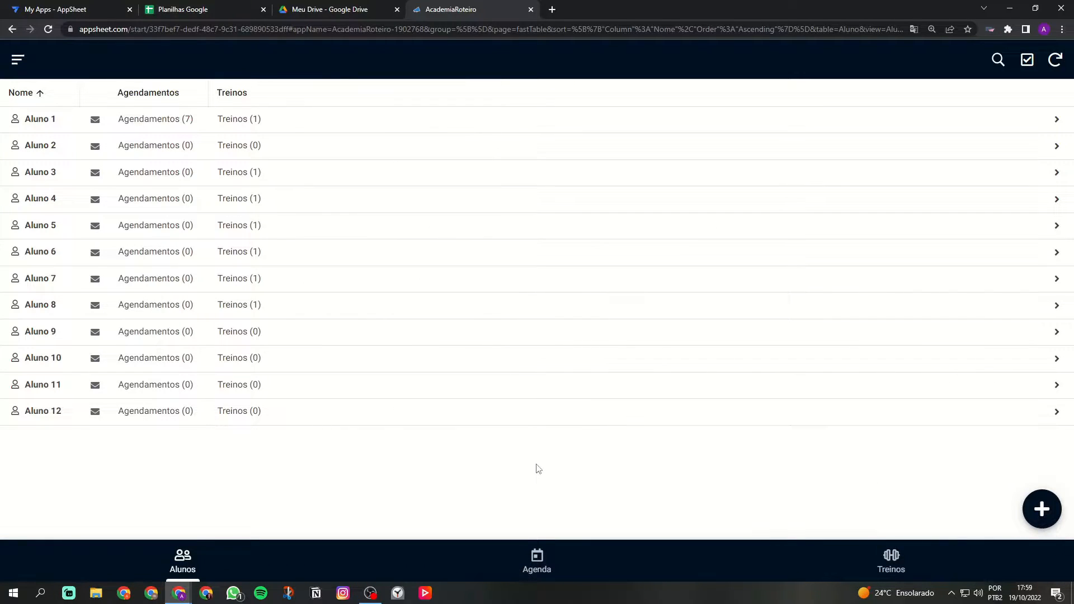
Step: Review the Supino reto exercise's Observação in Exercicios, then switch to the Treinos list
click(19, 60)
click(45, 122)
click(209, 129)
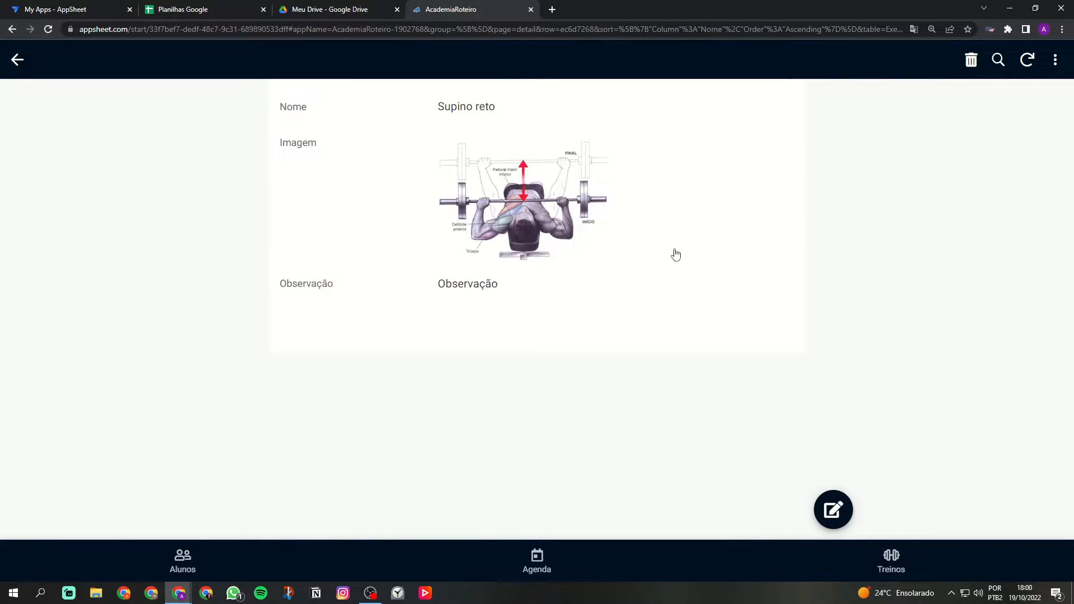
drag(438, 284, 621, 330)
click(623, 331)
click(891, 561)
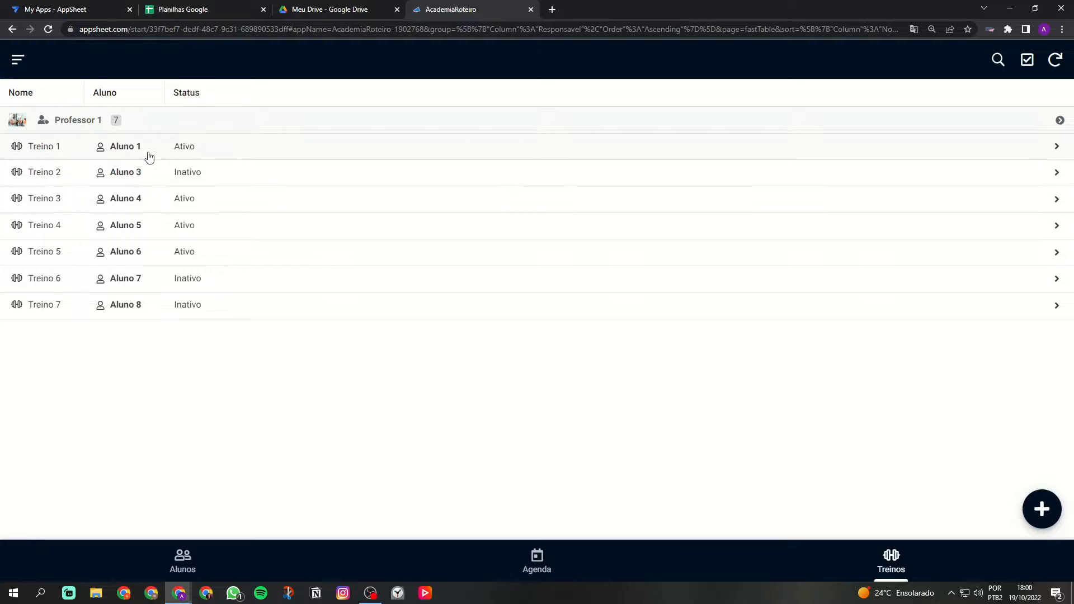
Step: Open Aluno 1's details and inspect Treino 1's Ativo status
click(182, 559)
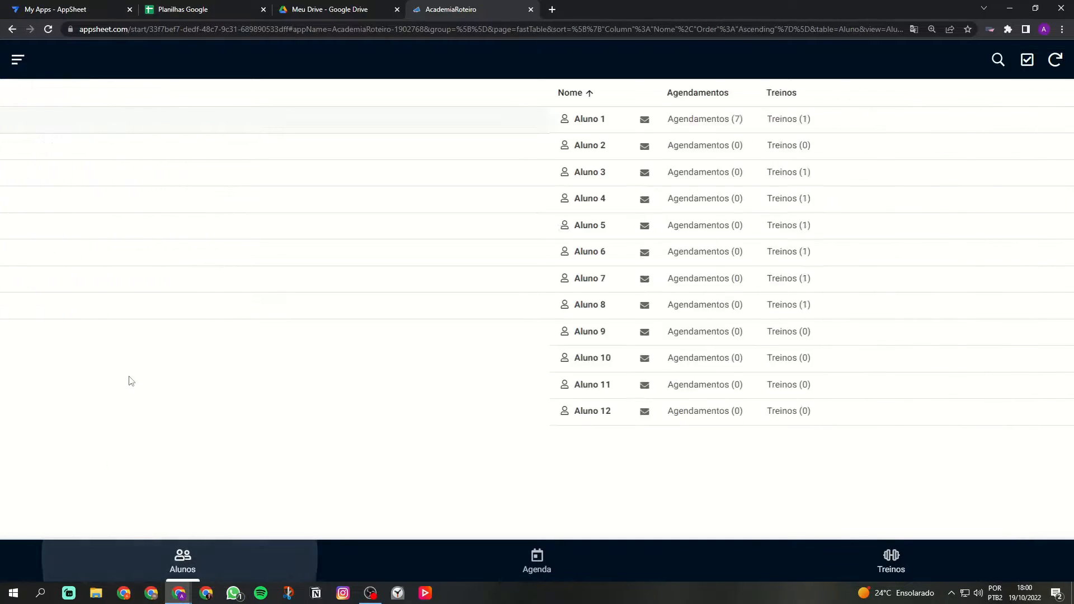
click(95, 118)
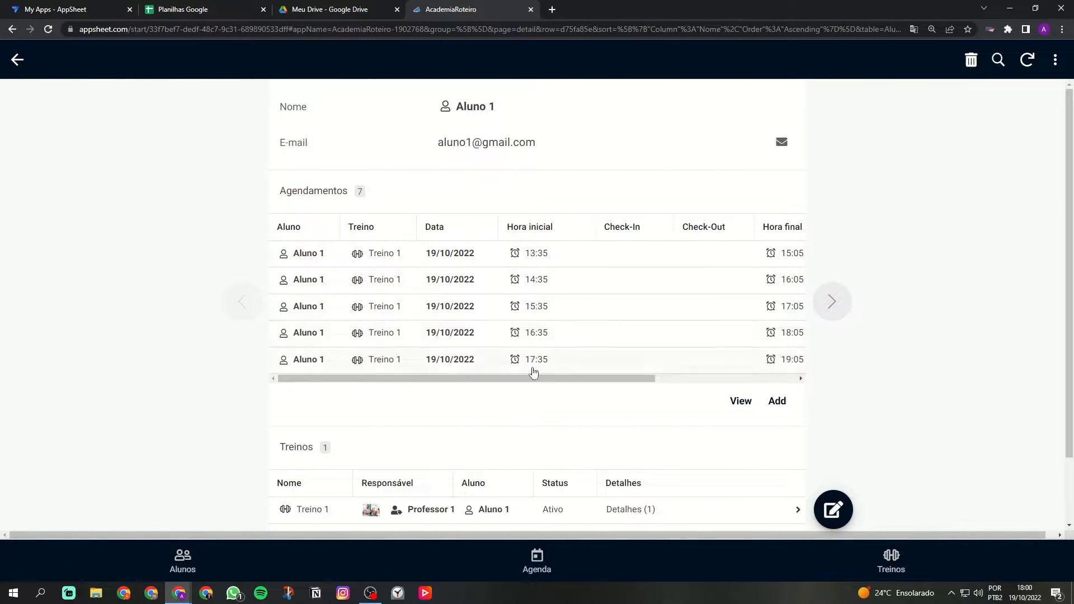
scroll(534, 361, down, 2)
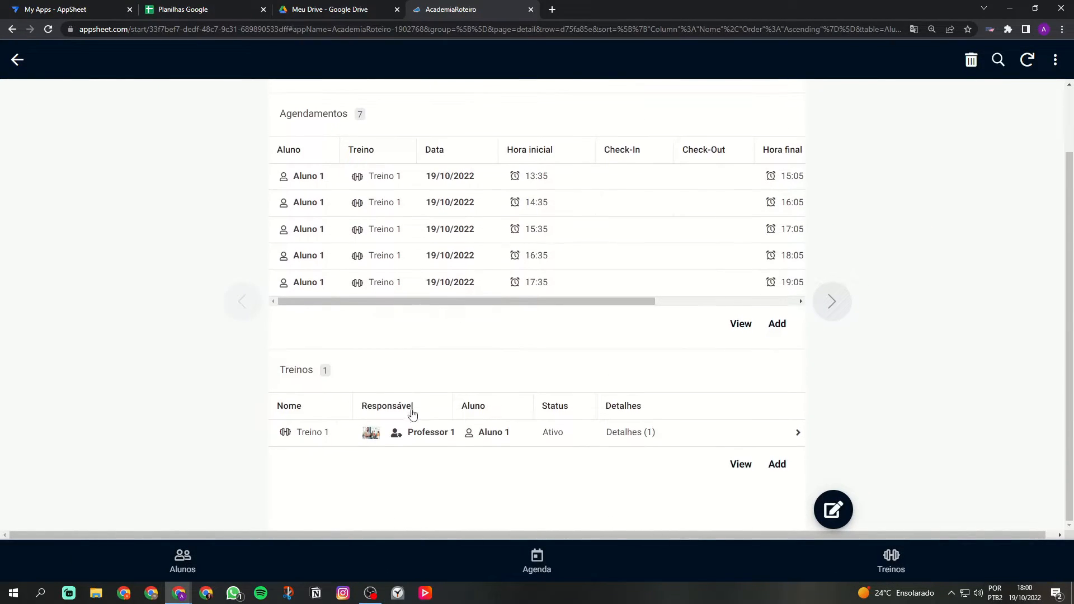
click(506, 435)
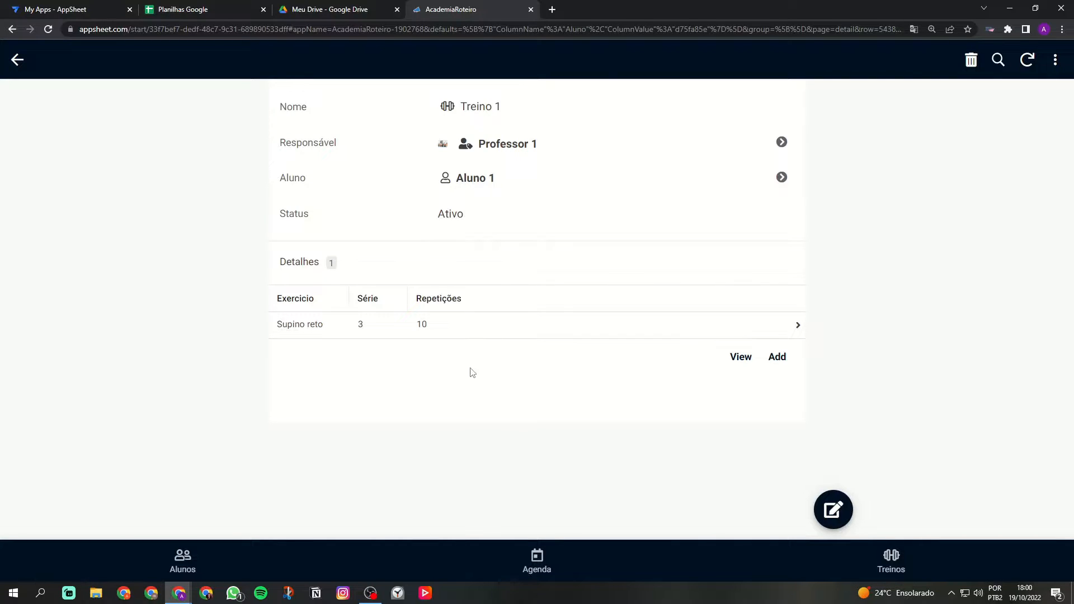
drag(282, 217, 505, 216)
click(512, 235)
drag(431, 203, 544, 225)
click(544, 225)
Step: Go back, view the Responsáveis records, then move through Treinos and Alunos to the Agenda calendar
click(17, 60)
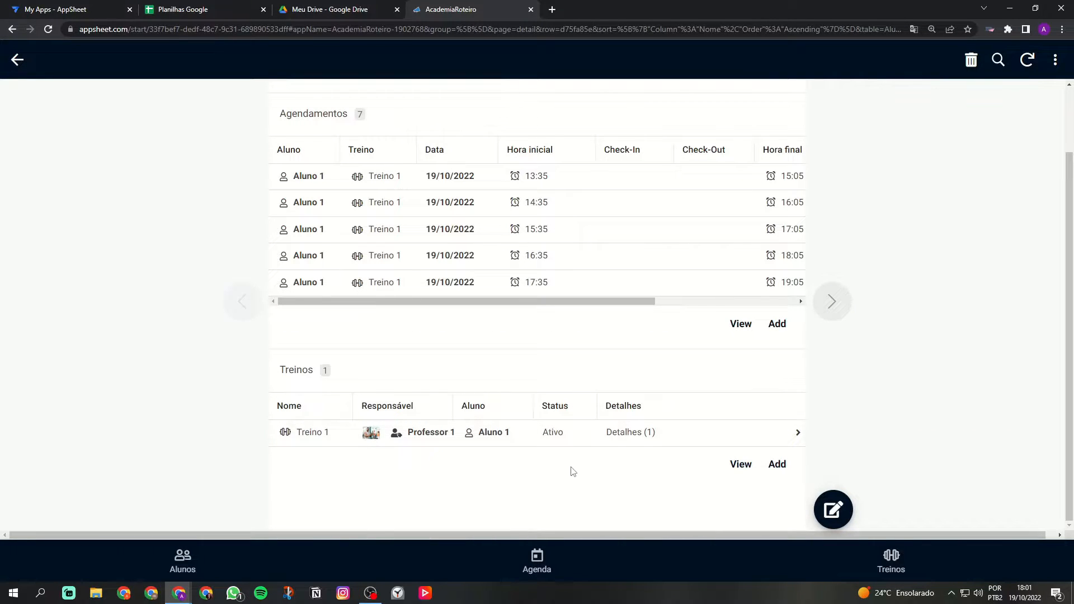
click(18, 59)
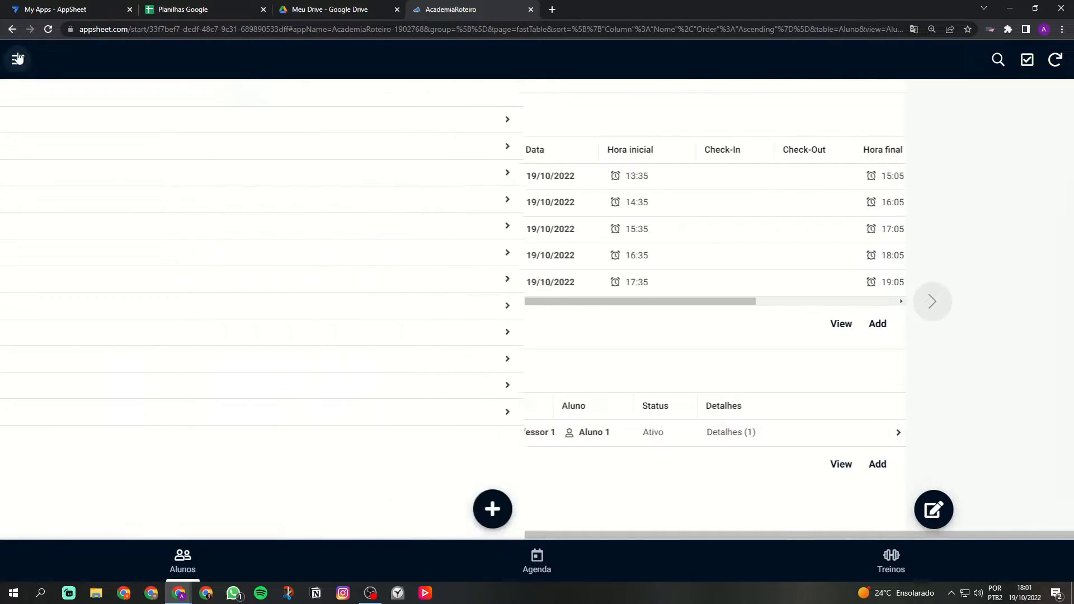
click(17, 59)
click(69, 159)
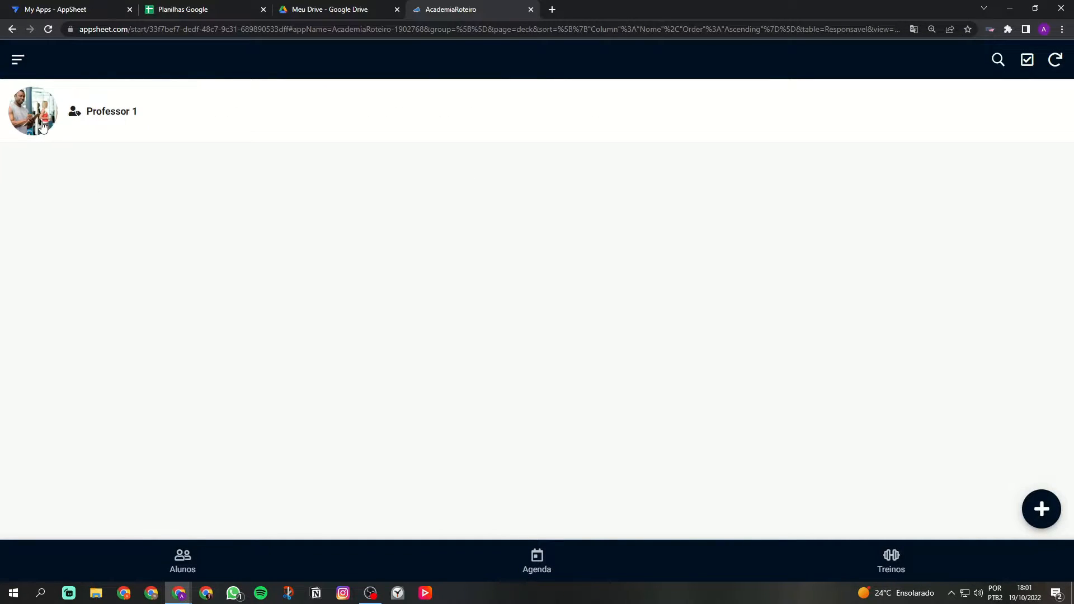
click(891, 557)
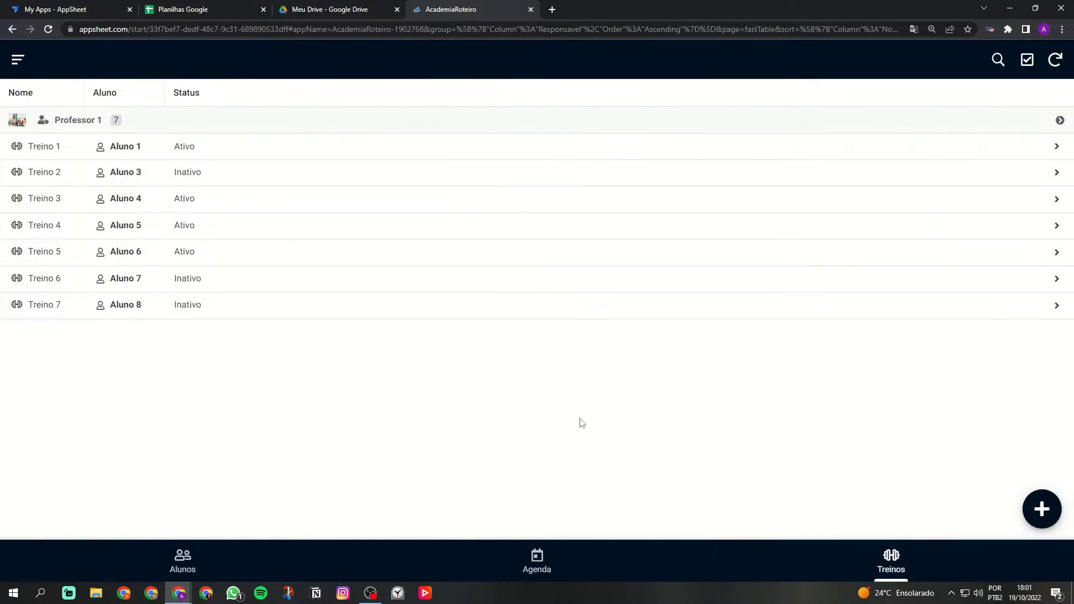
click(187, 561)
click(526, 561)
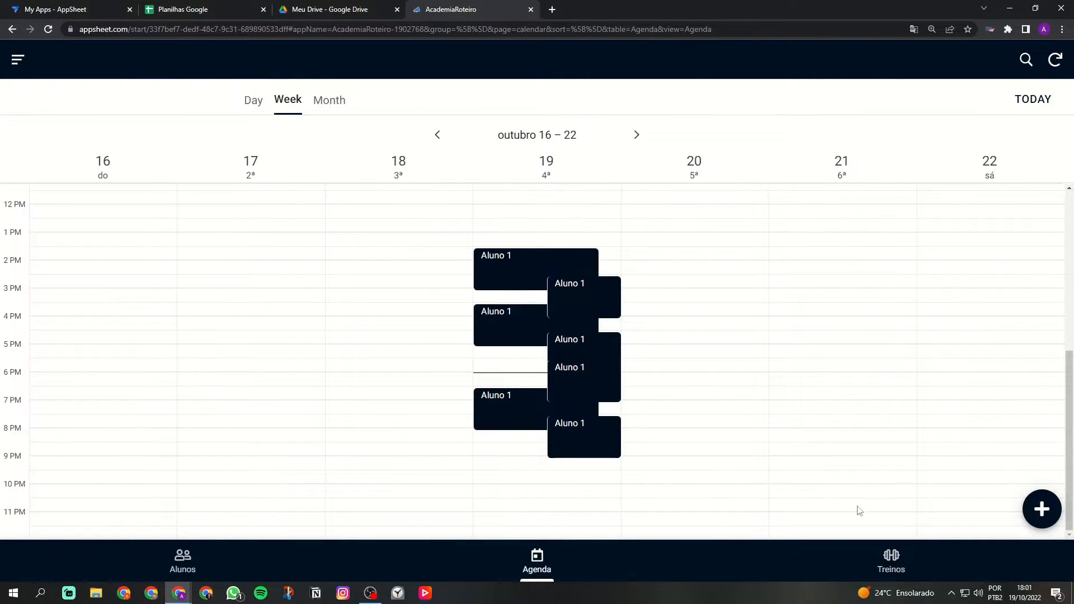
Step: Create and save an Agenda appointment for Aluno 1 on 19/10/2022 with no workout, ending 19:31
click(1037, 509)
click(405, 151)
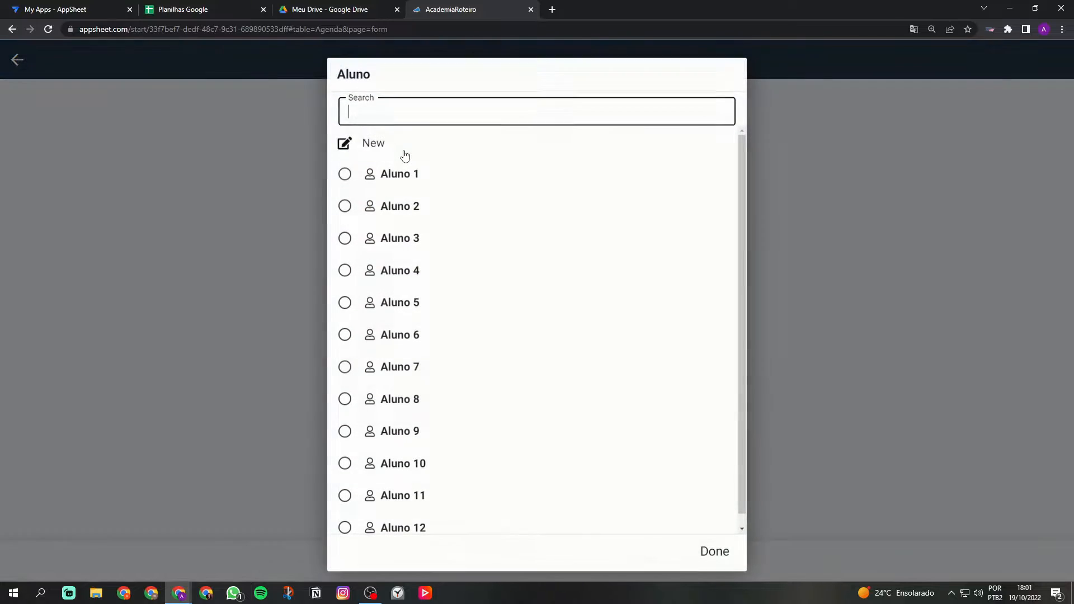
click(401, 174)
click(427, 215)
click(392, 176)
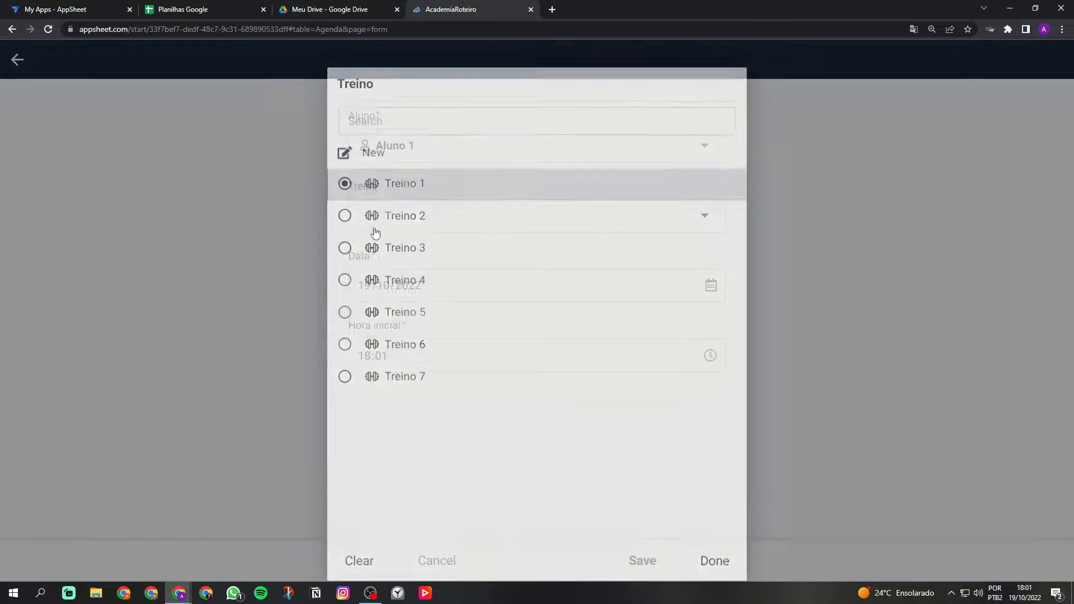
click(427, 223)
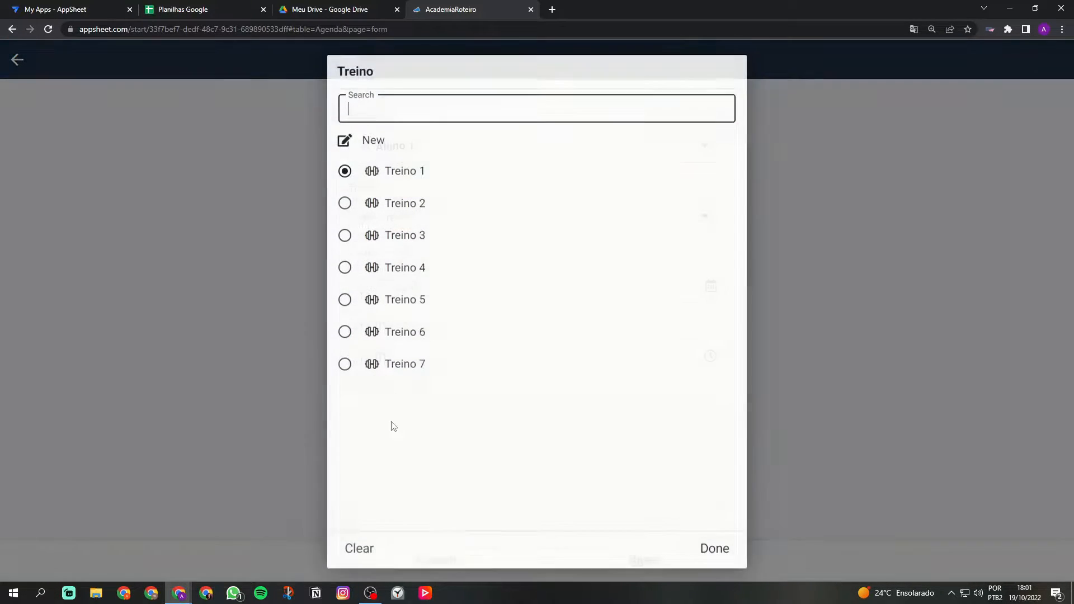
click(372, 545)
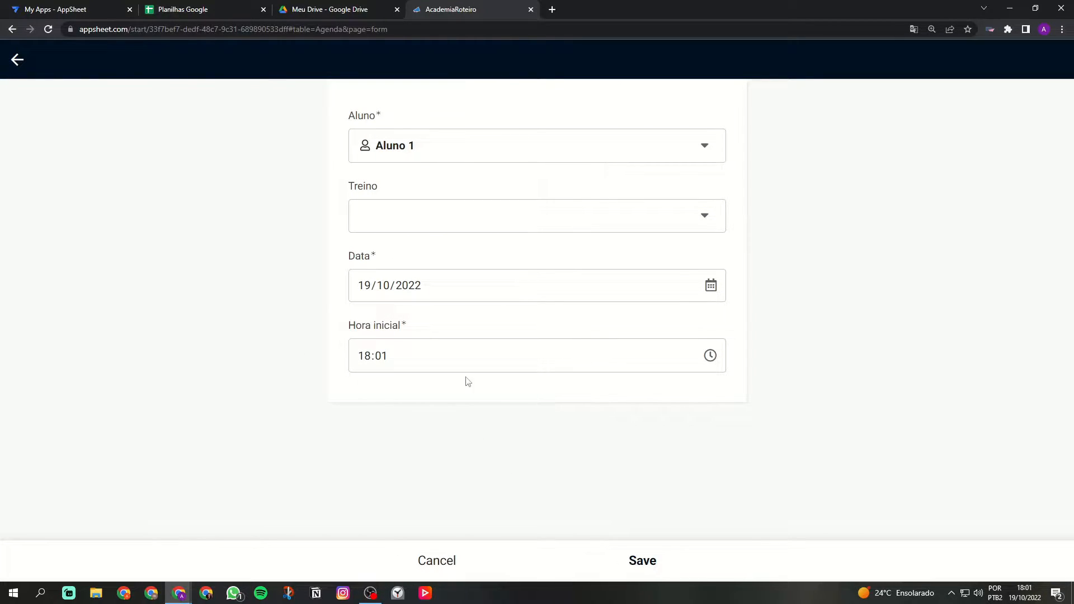
click(632, 557)
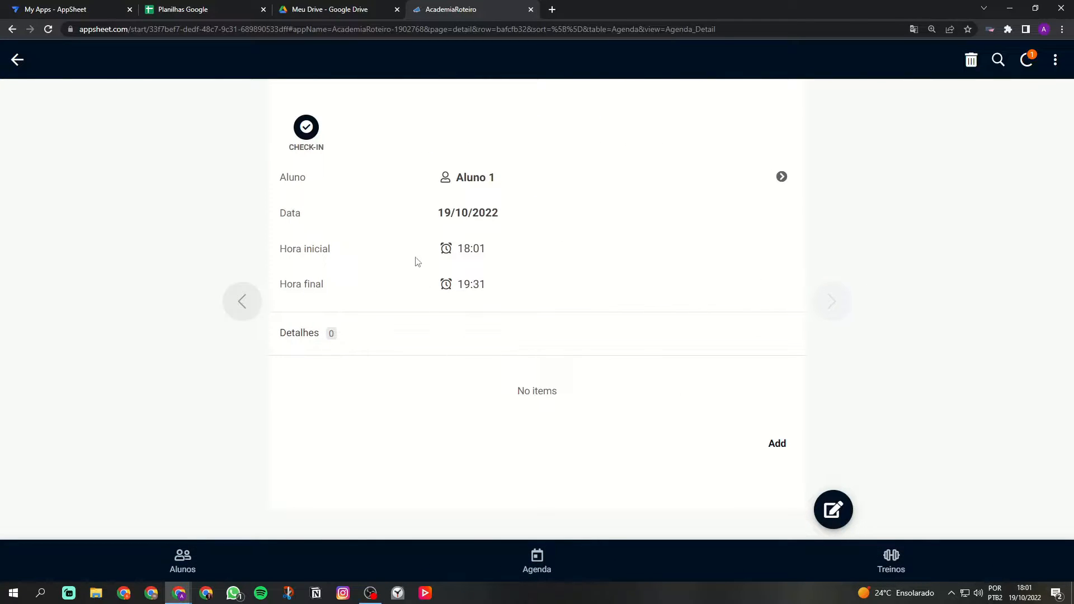
drag(464, 281, 520, 288)
click(489, 300)
click(519, 290)
Step: Check Aluno 1 in on the new appointment, recording 18:01
click(309, 134)
drag(436, 324, 518, 325)
right_click(519, 325)
click(335, 152)
Step: Check Aluno 1 out at 18:01 and compare the time with the system clock
click(309, 133)
drag(434, 284, 534, 286)
click(518, 282)
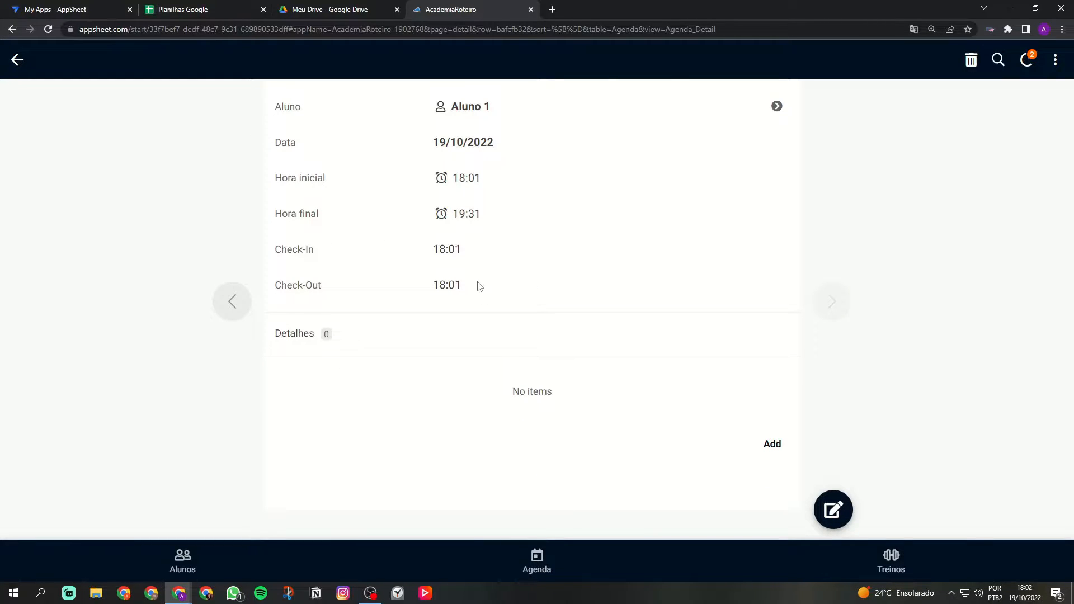
click(1013, 592)
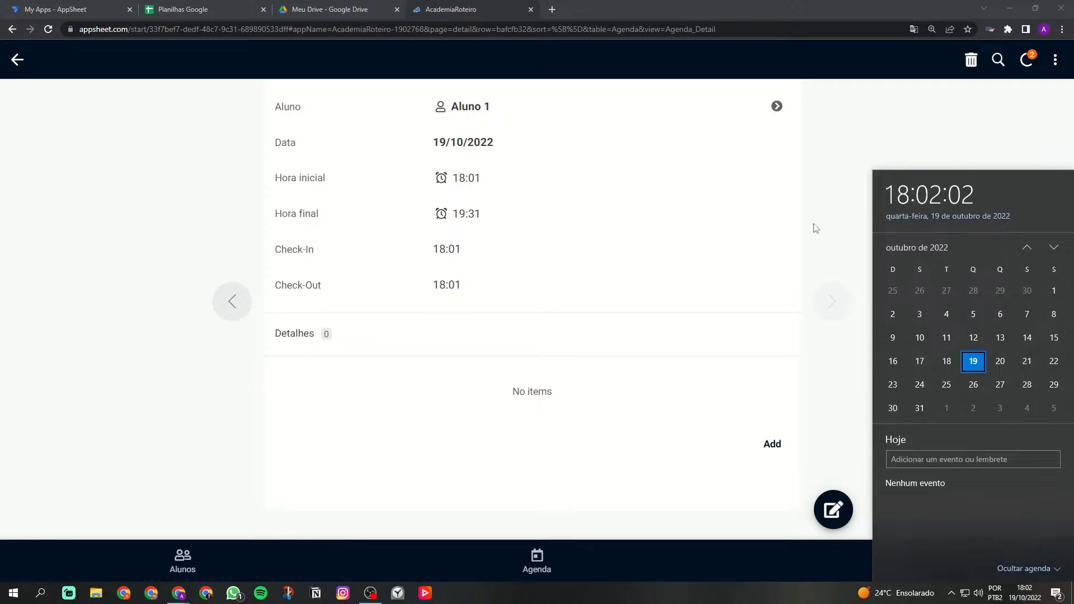
click(597, 277)
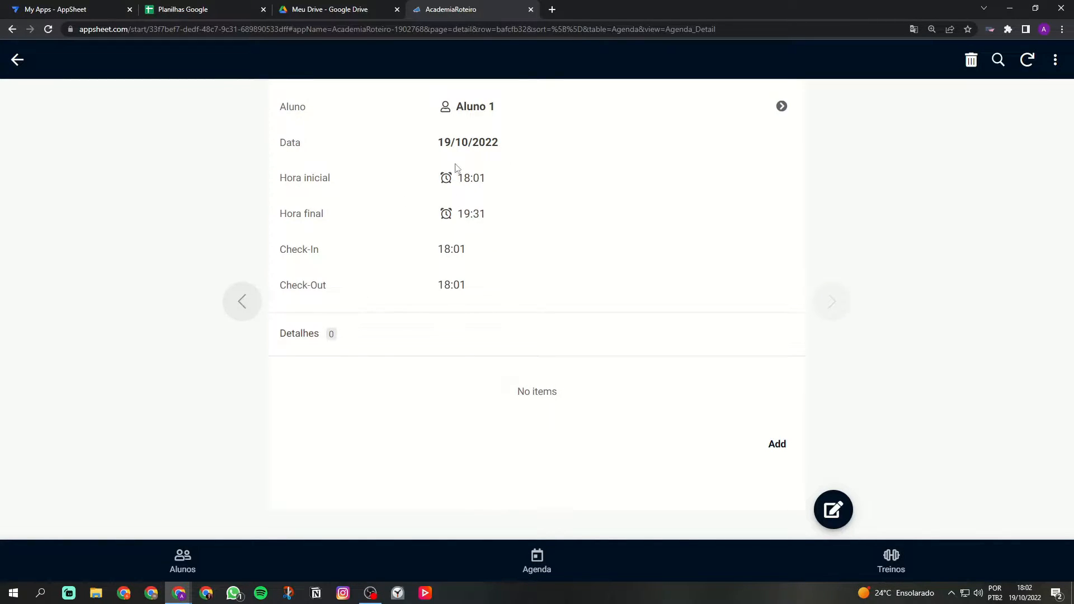
Step: View Aluno 1 from the 18:01 appointment, then return to the Agenda week calendar
click(482, 111)
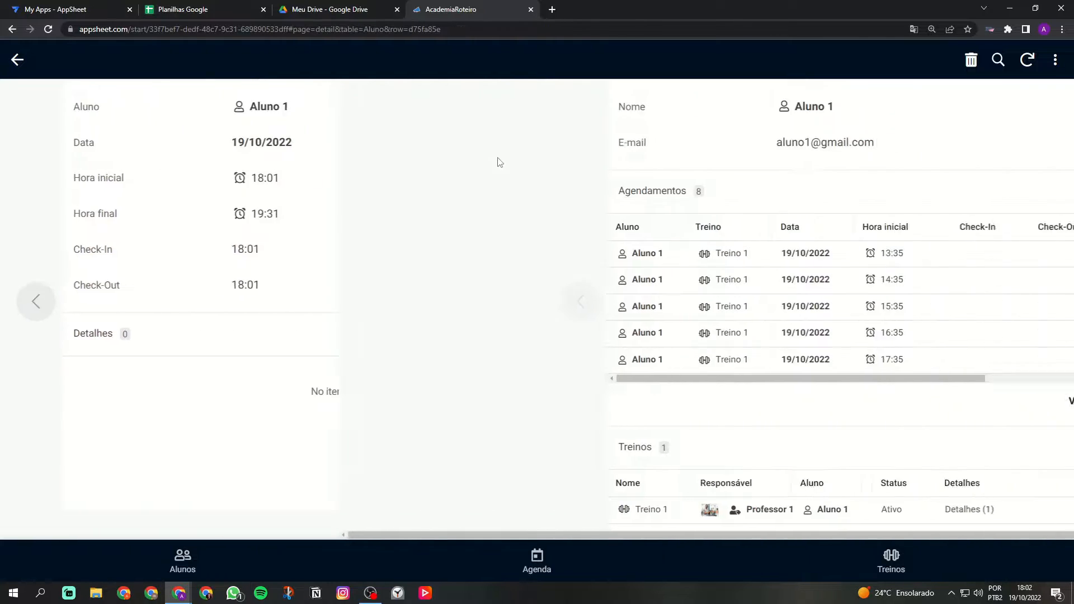
click(17, 60)
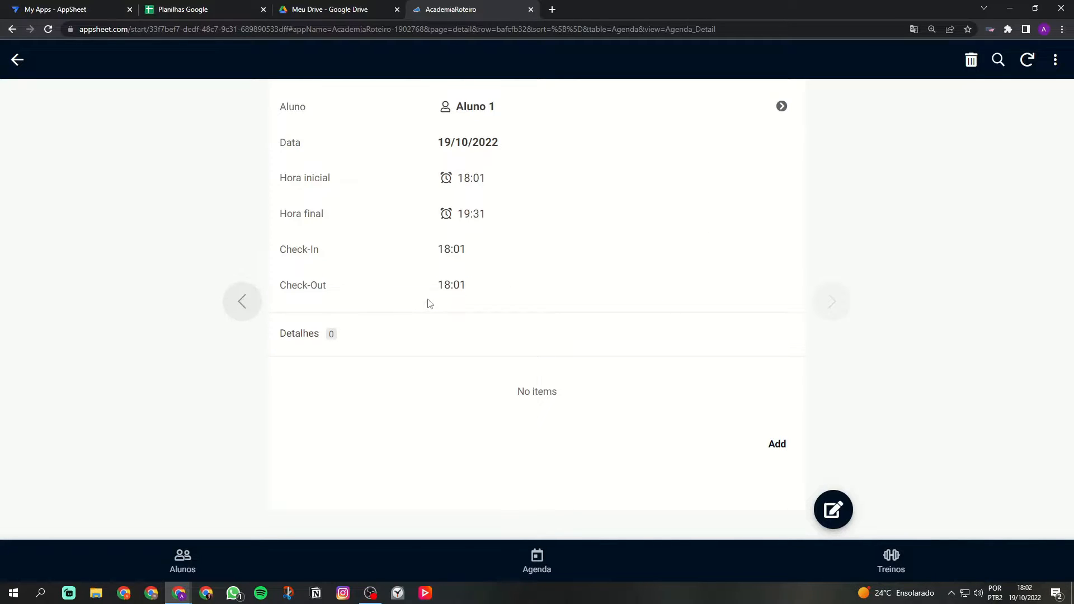
click(537, 557)
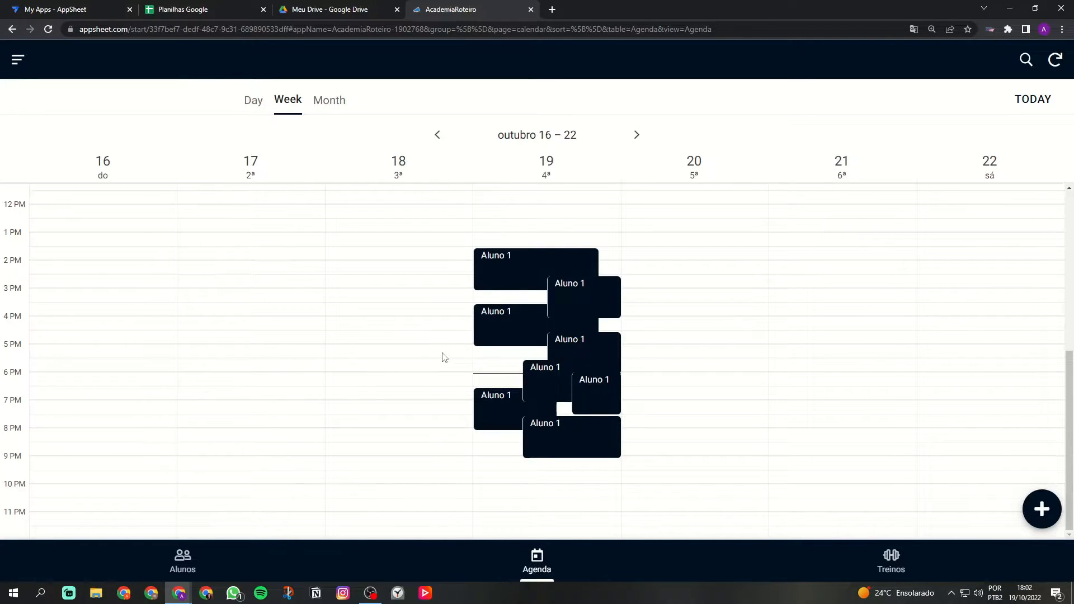
Step: Flip between the Alunos, Agenda and Treinos views, then go to the Planilhas Google browser tab
click(184, 561)
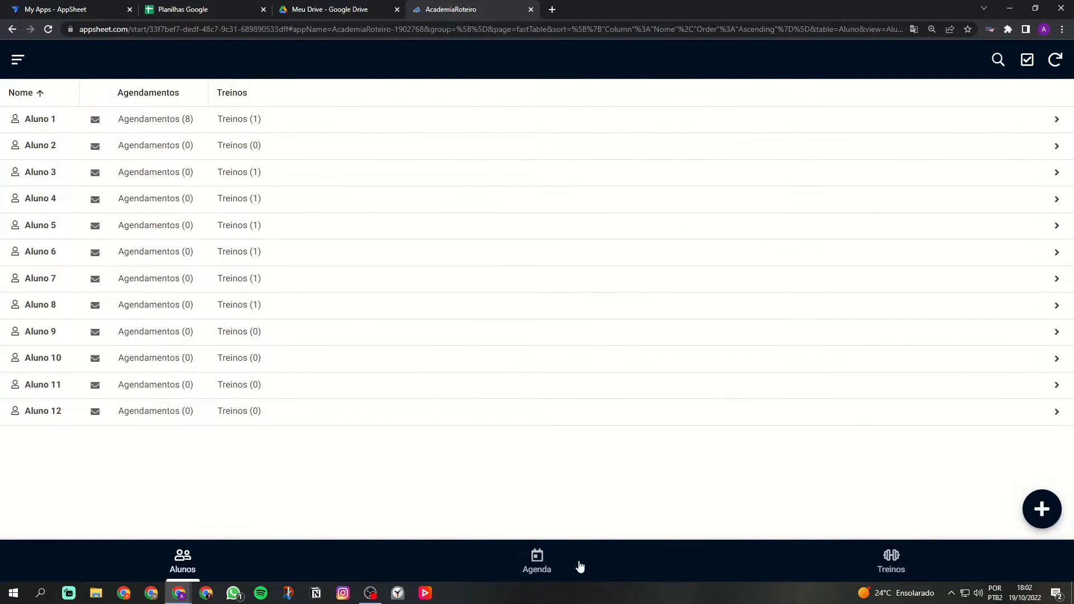
click(559, 568)
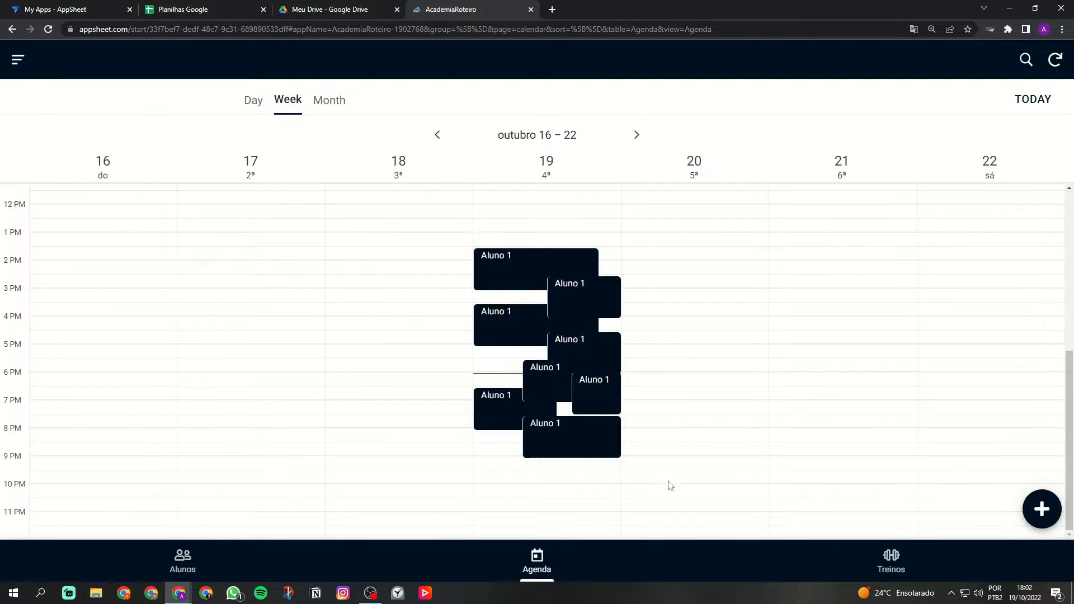
click(216, 557)
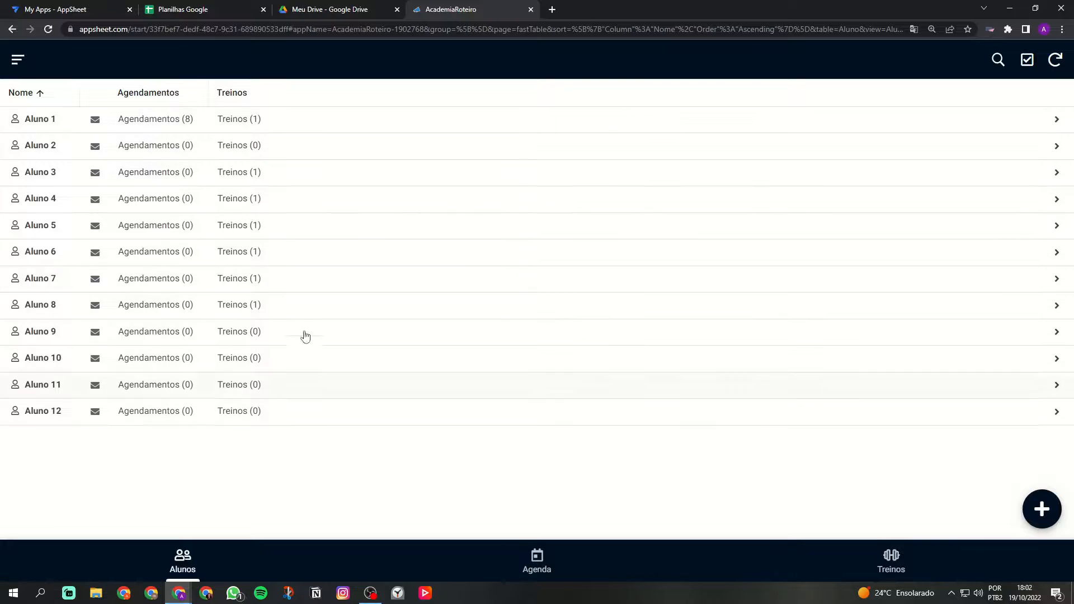
click(614, 571)
click(901, 552)
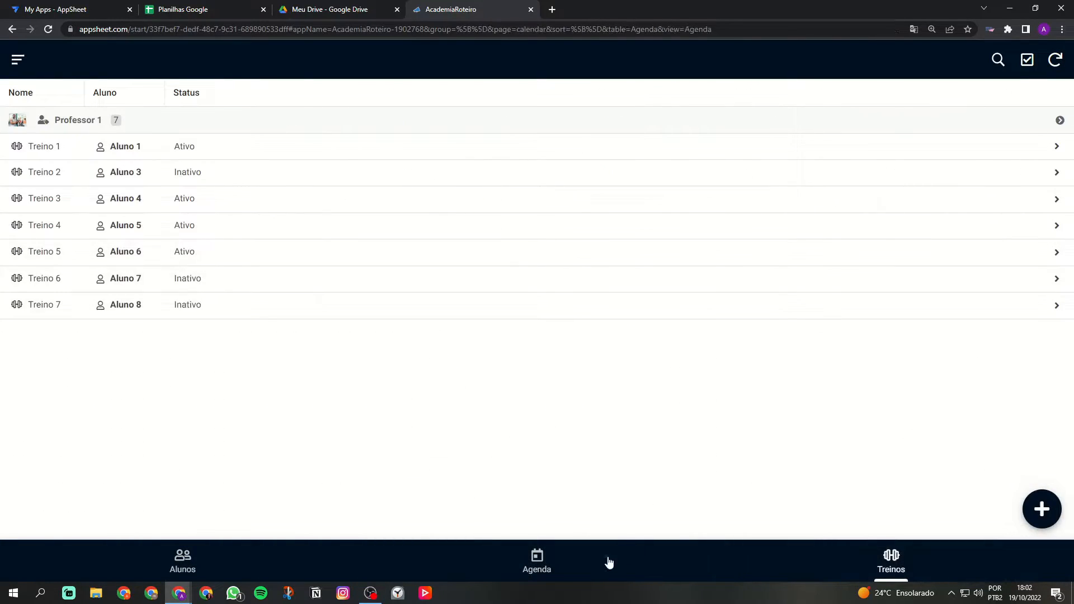
click(607, 563)
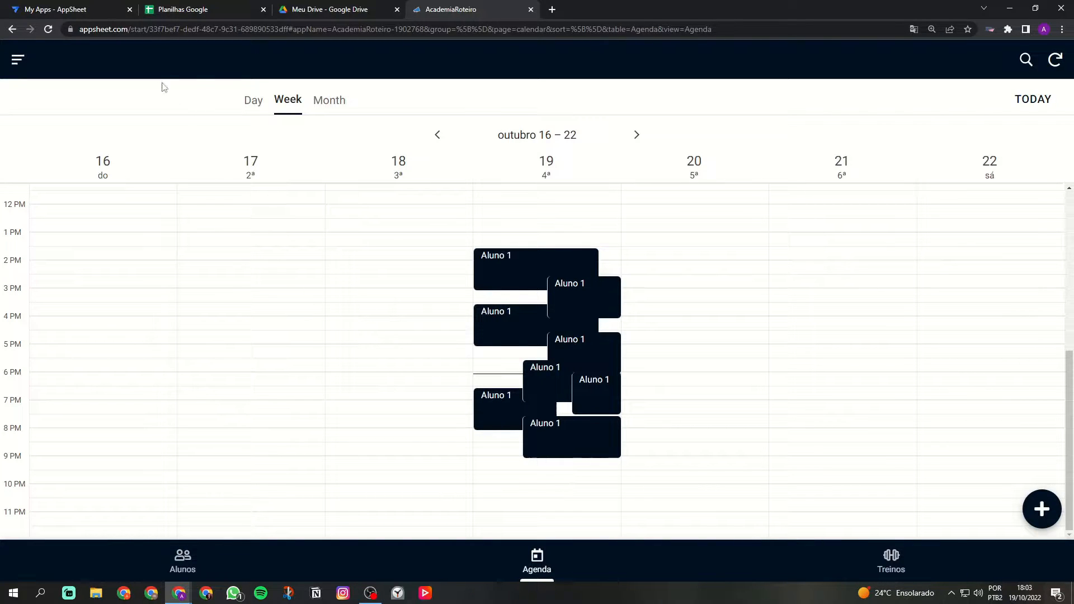
click(176, 8)
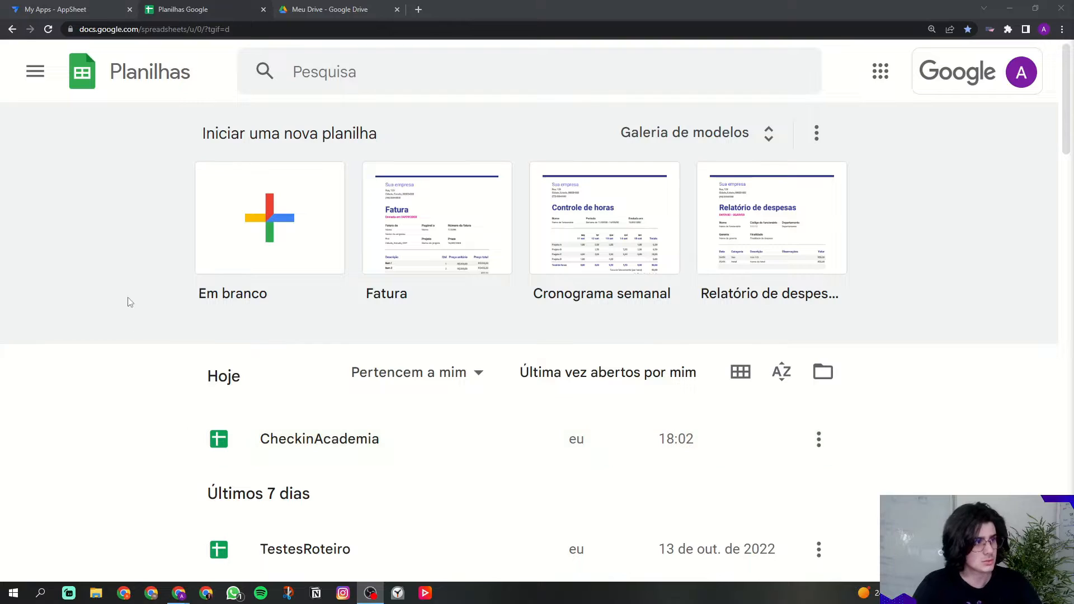
Step: Create a new spreadsheet from the 'Em branco' blank template
click(132, 327)
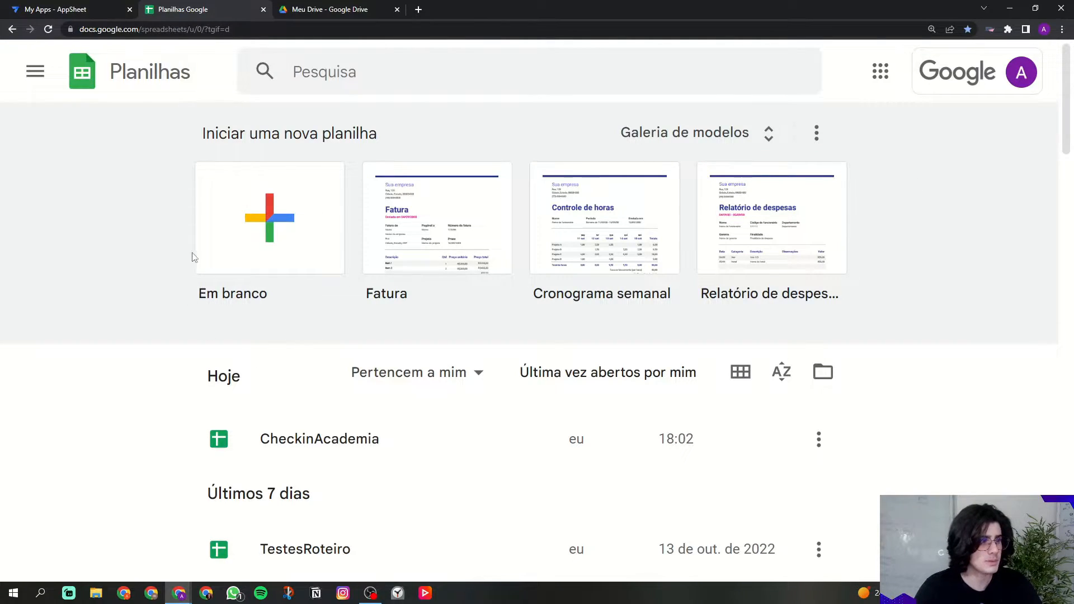
click(269, 235)
Step: Title the spreadsheet AcademiaYouTube
click(148, 61)
text(Academia)
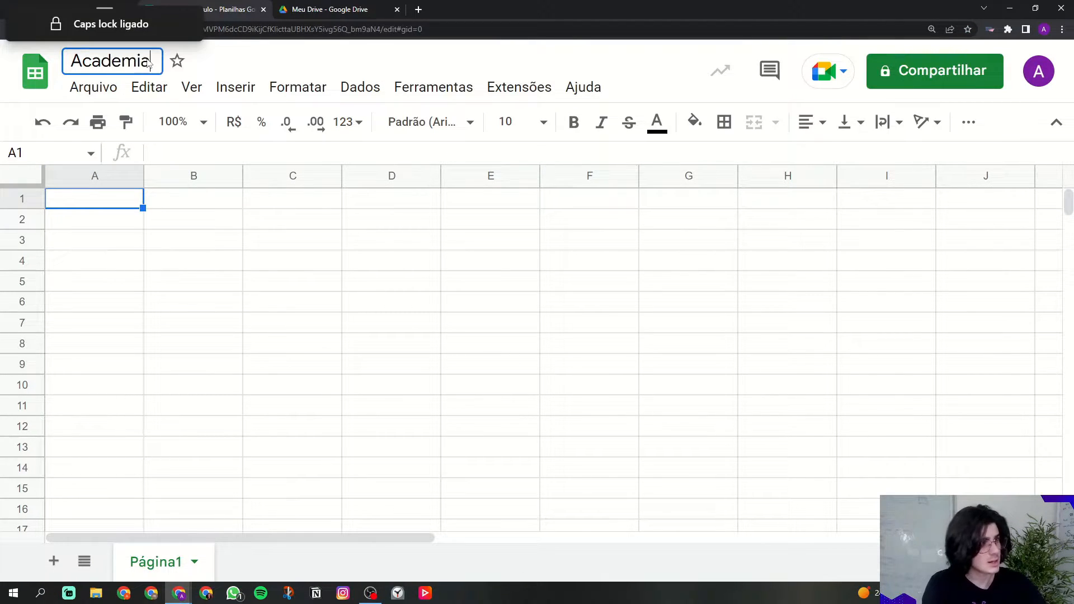
text( YouTube)
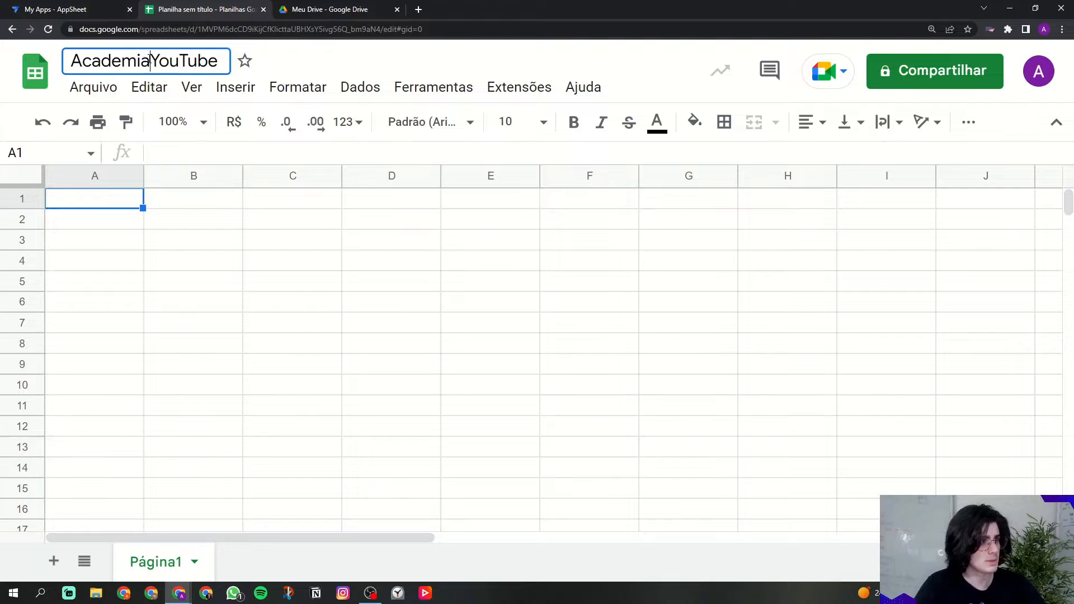
drag(148, 60, 220, 60)
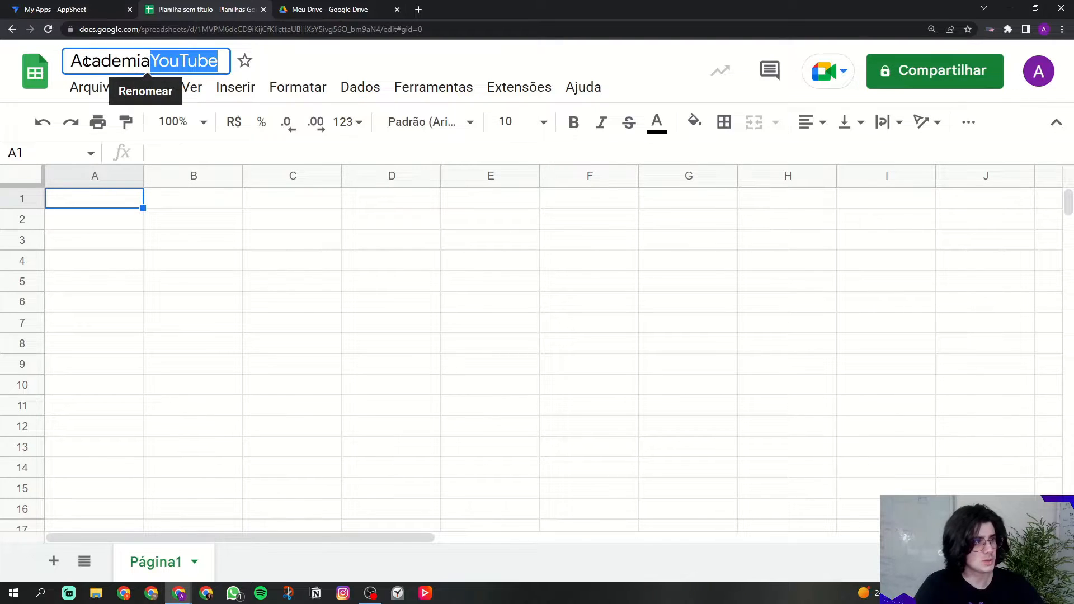
click(107, 201)
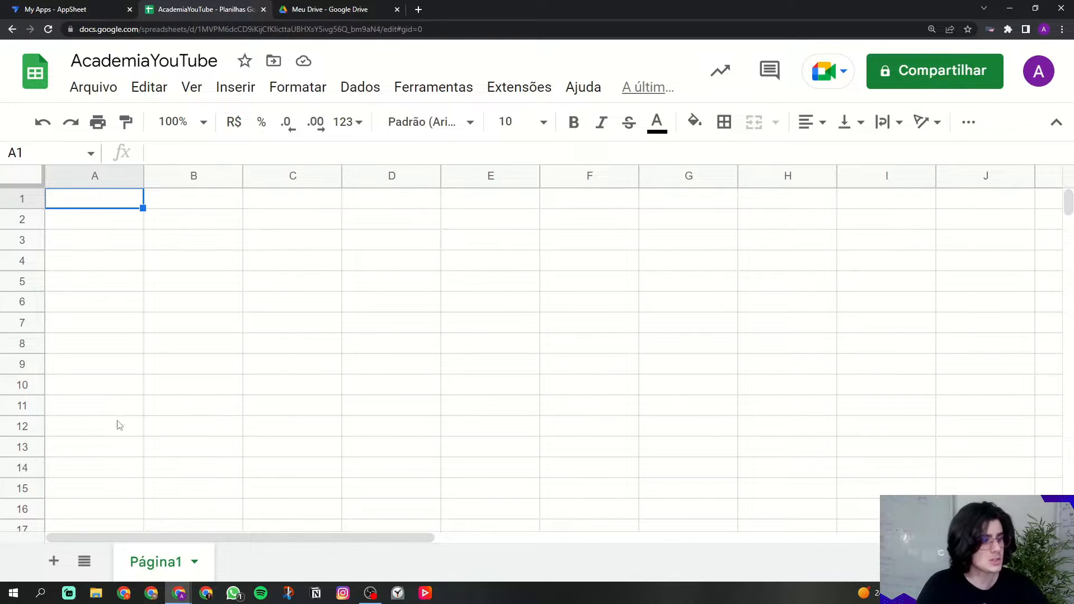
Step: Rename the first sheet to Aluno
right_click(151, 570)
click(200, 327)
key(Caps_Lock)
text(Aluno)
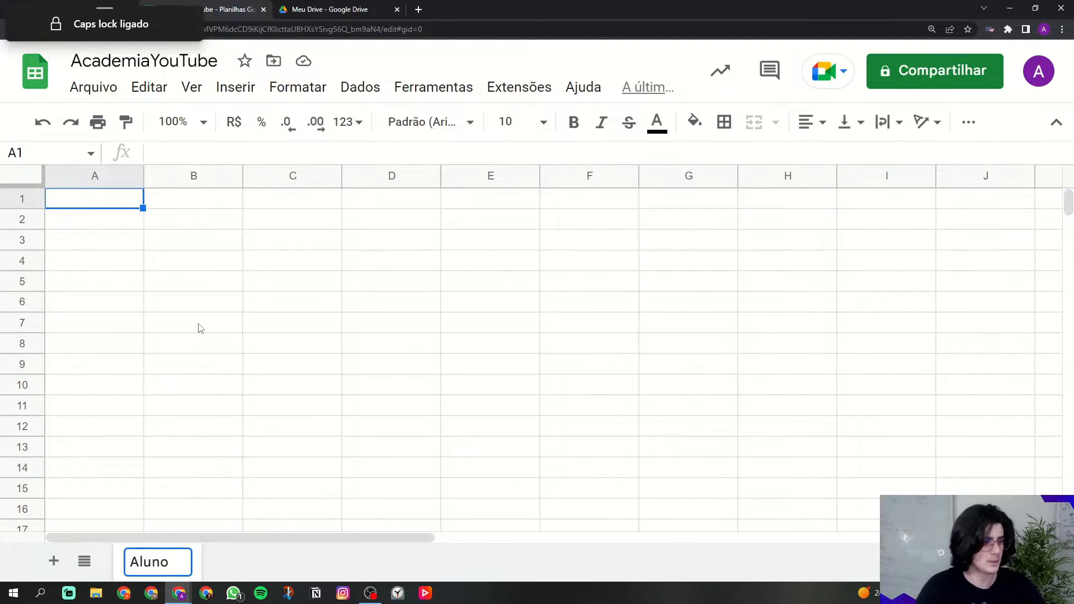
click(200, 328)
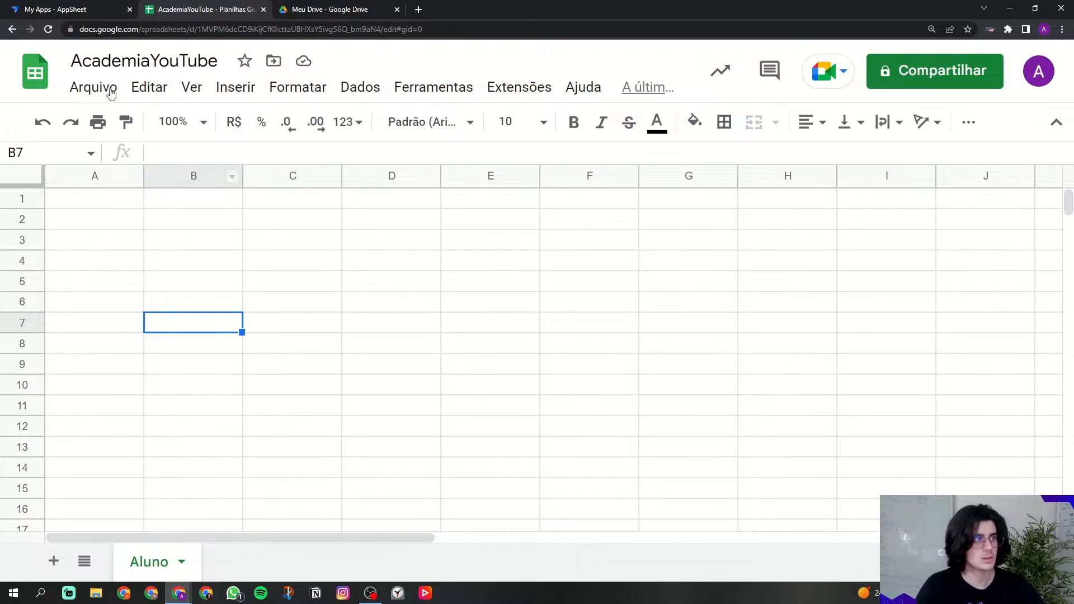
Step: Enter the headers IdAluno, Nome and Email in cells A1:C1
click(114, 207)
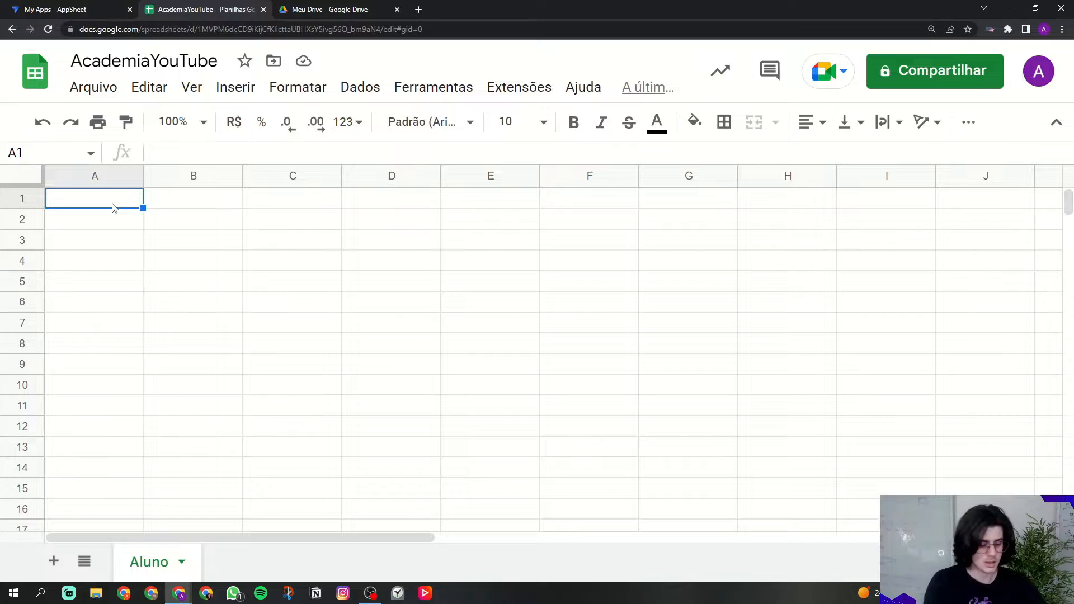
key(Caps_Lock)
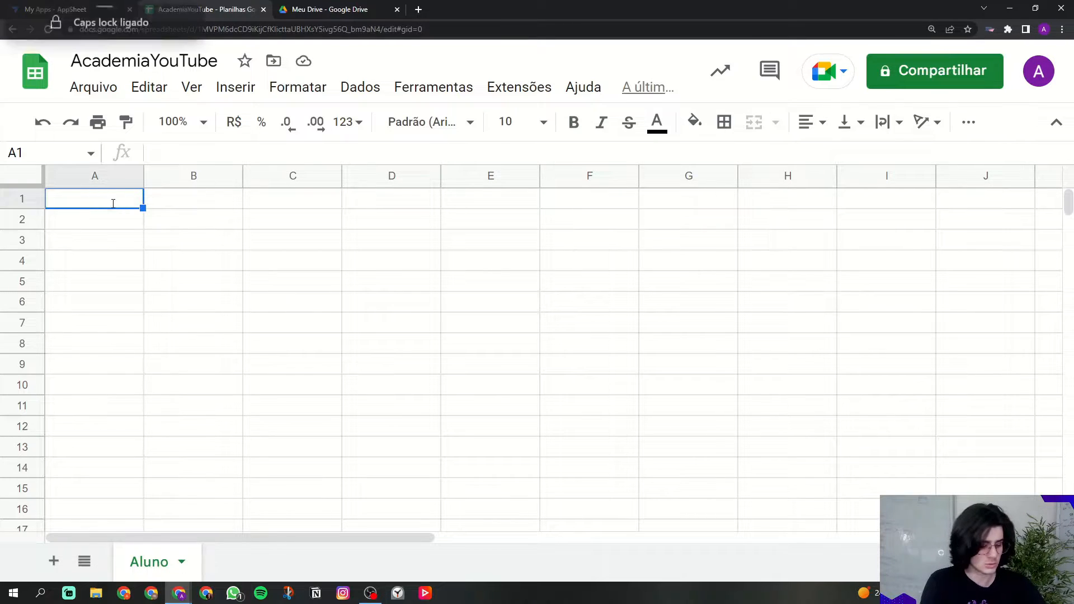
text(IdAluno)
key(Tab)
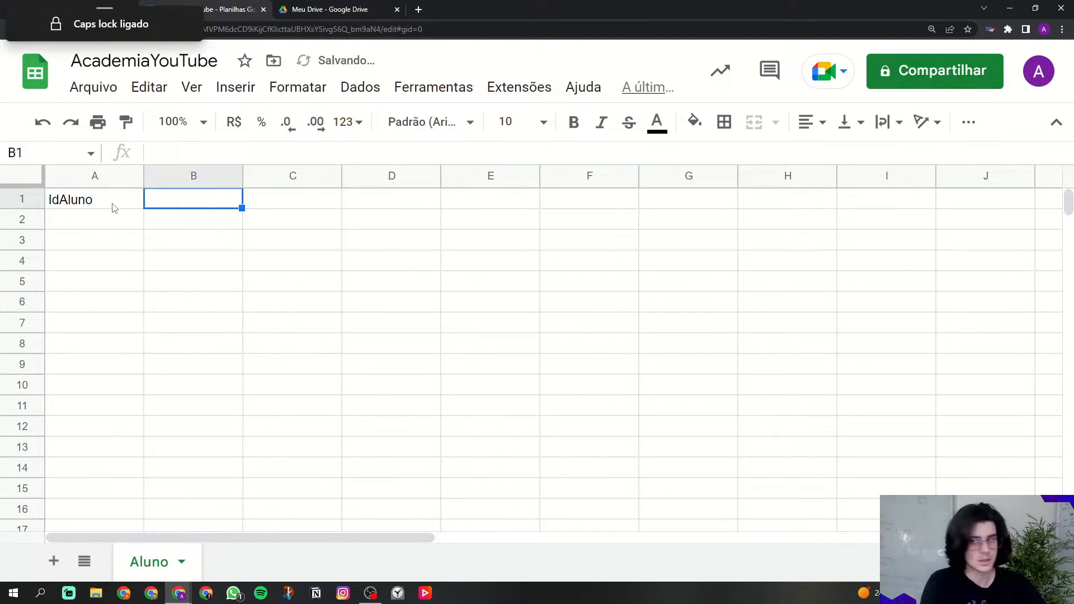
key(Caps_Lock)
text(Nome)
key(Tab)
text(e)
key(Caps_Lock)
text(MA)
key(BackSpace)
key(BackSpace)
key(BackSpace)
text(E)
key(Caps_Lock)
text(mail)
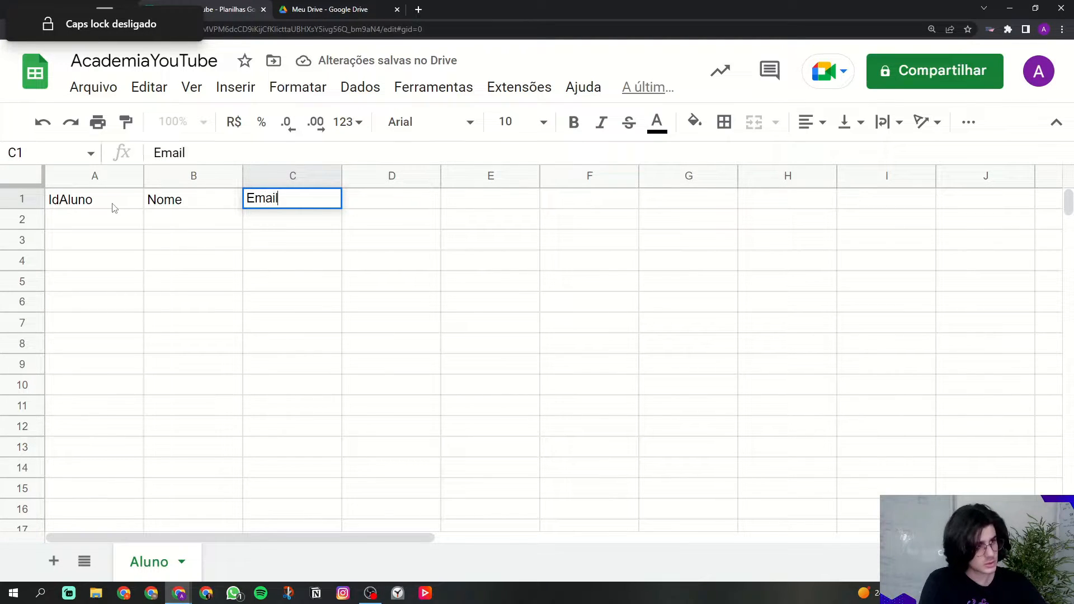
drag(114, 208, 304, 194)
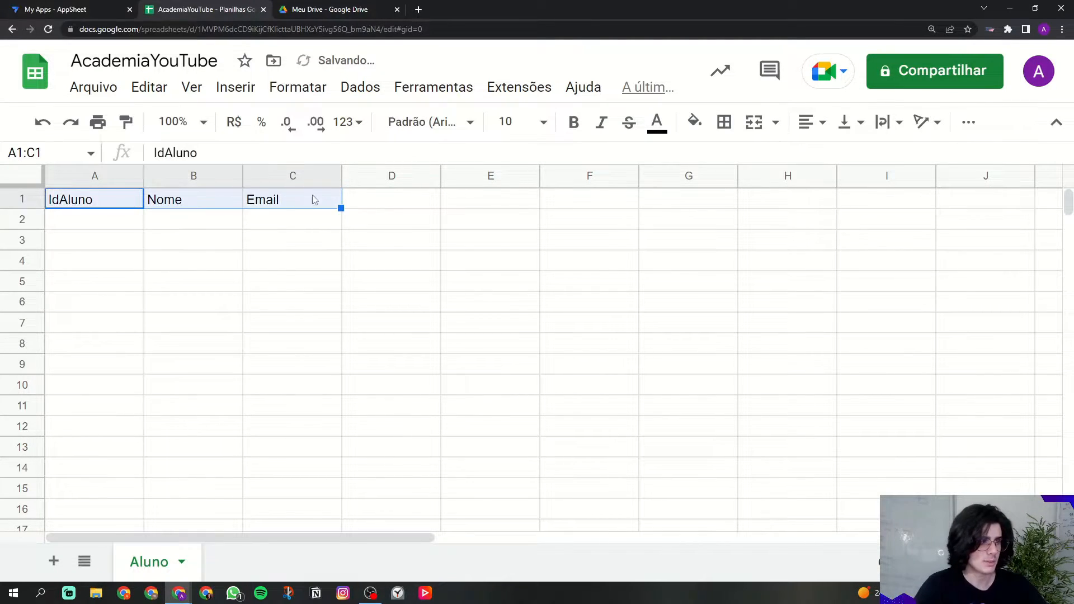
Step: Format the A1:C1 headers as bold white text on a black fill
click(574, 122)
click(656, 134)
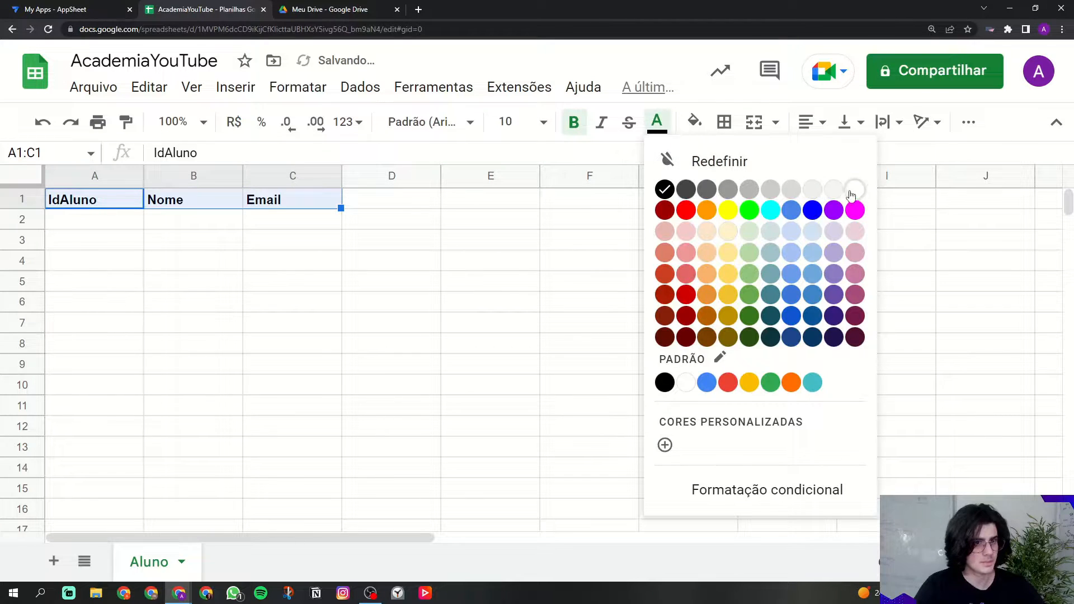
click(850, 189)
click(694, 121)
click(702, 189)
click(469, 246)
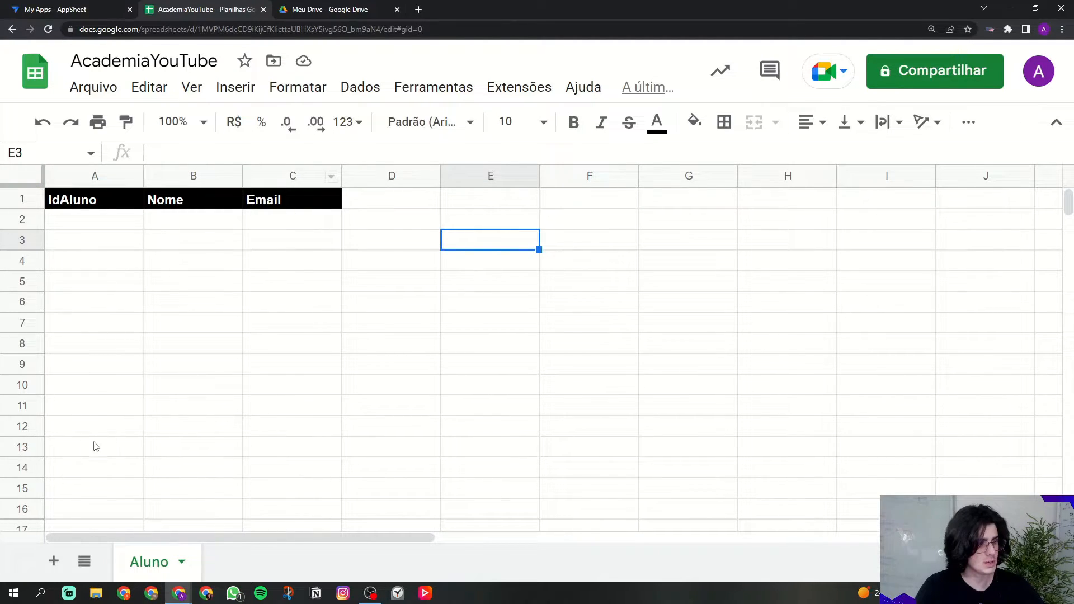
drag(111, 226, 300, 395)
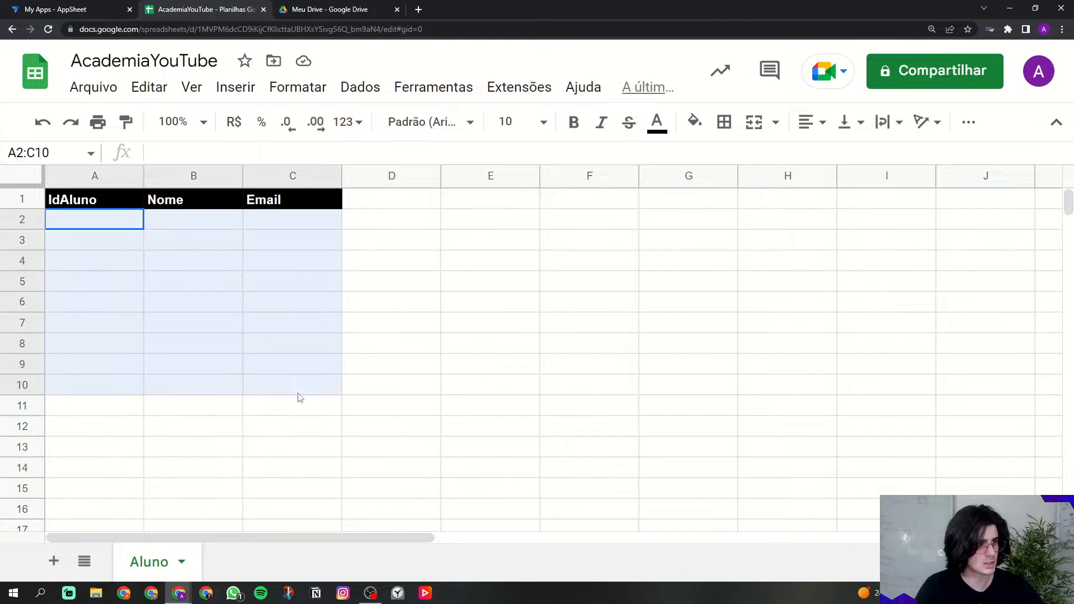
Step: Delete the unused columns D through Z
click(386, 178)
key(ctrl+shift+Right)
right_click(387, 178)
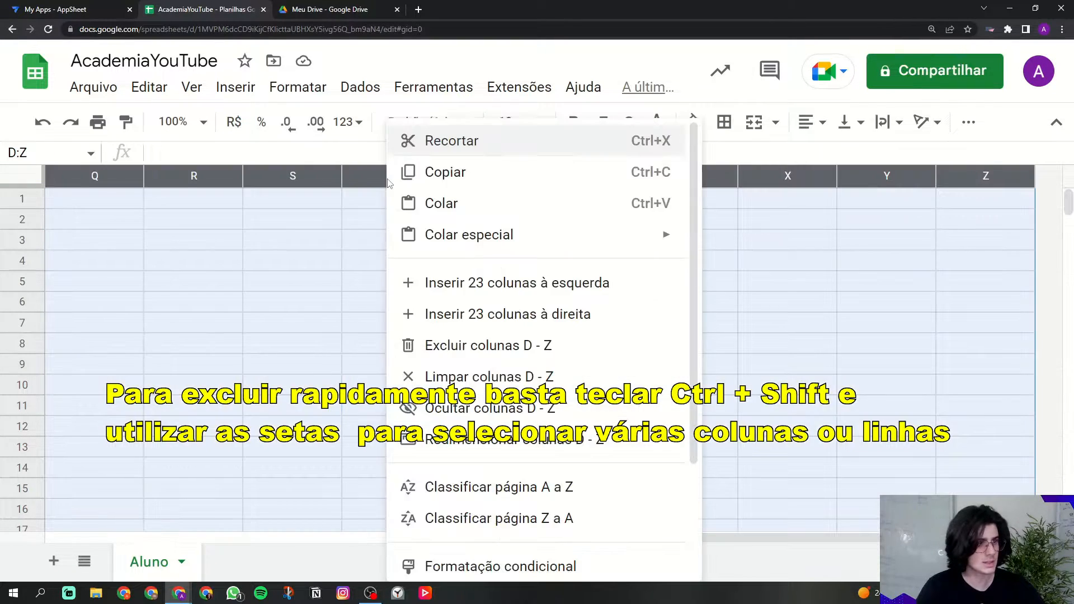
click(453, 342)
click(227, 302)
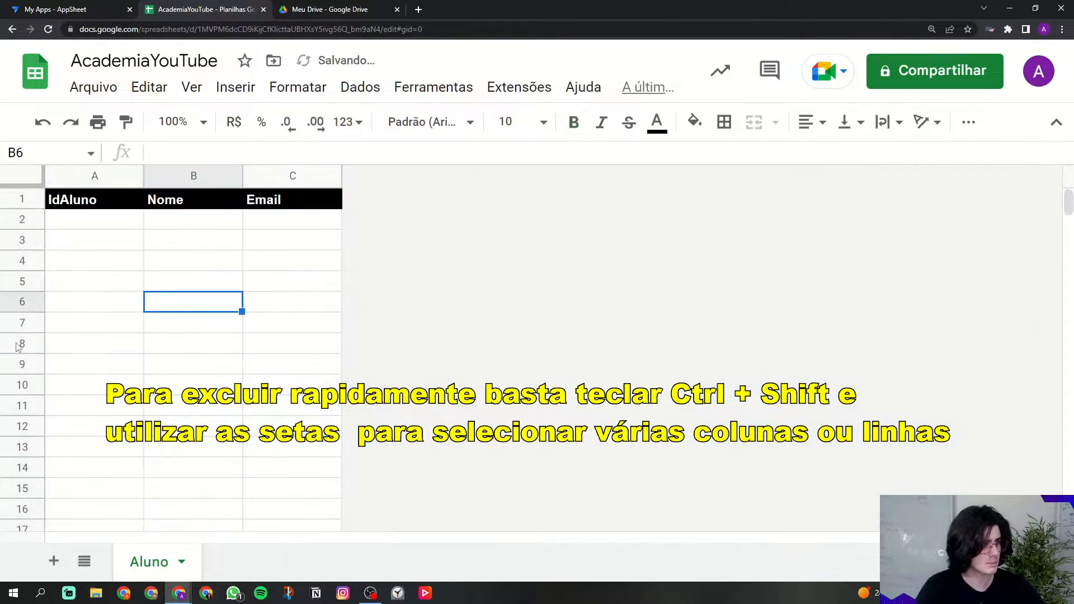
Step: Delete rows 11 through 1000, leaving only rows 1–10
click(32, 398)
key(ctrl+shift+Down)
right_click(32, 398)
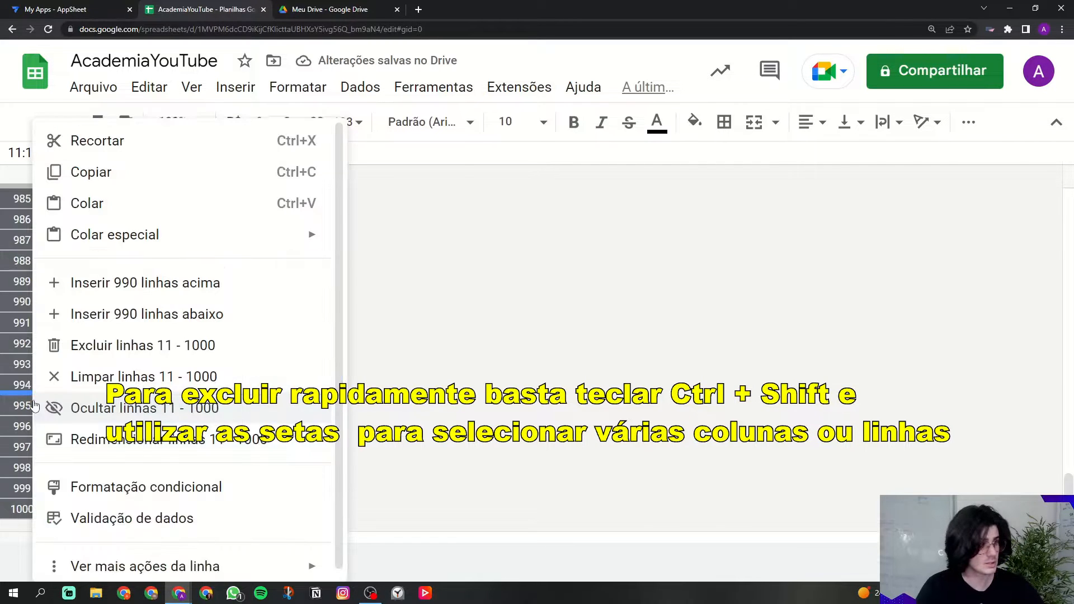
click(92, 345)
click(102, 264)
key(Up)
key(Up)
click(196, 264)
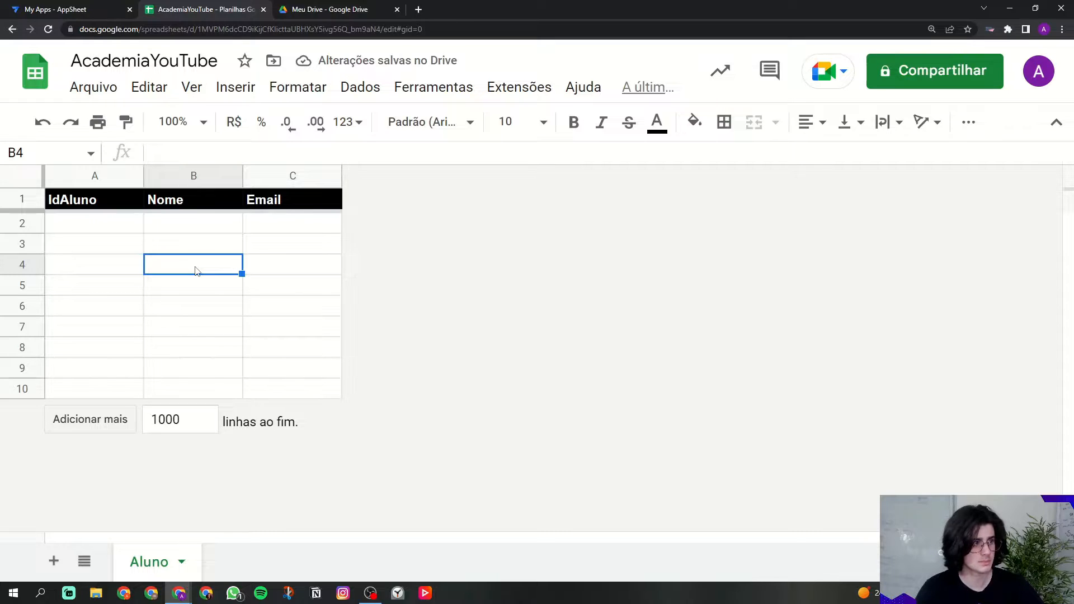
drag(111, 229, 302, 394)
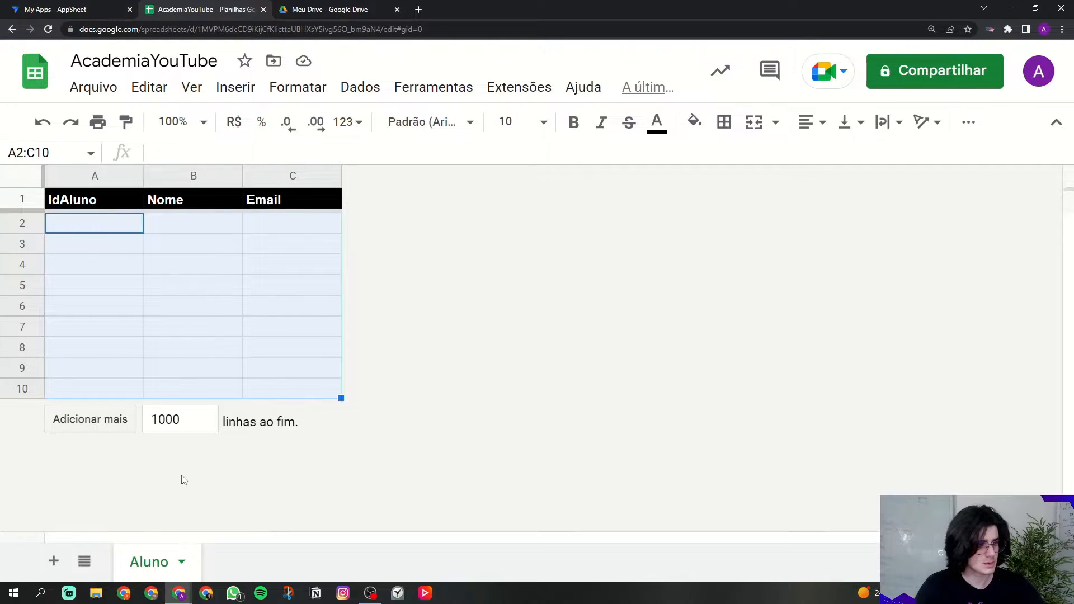
Step: Add a new sheet and name it 'Agenda'
click(53, 562)
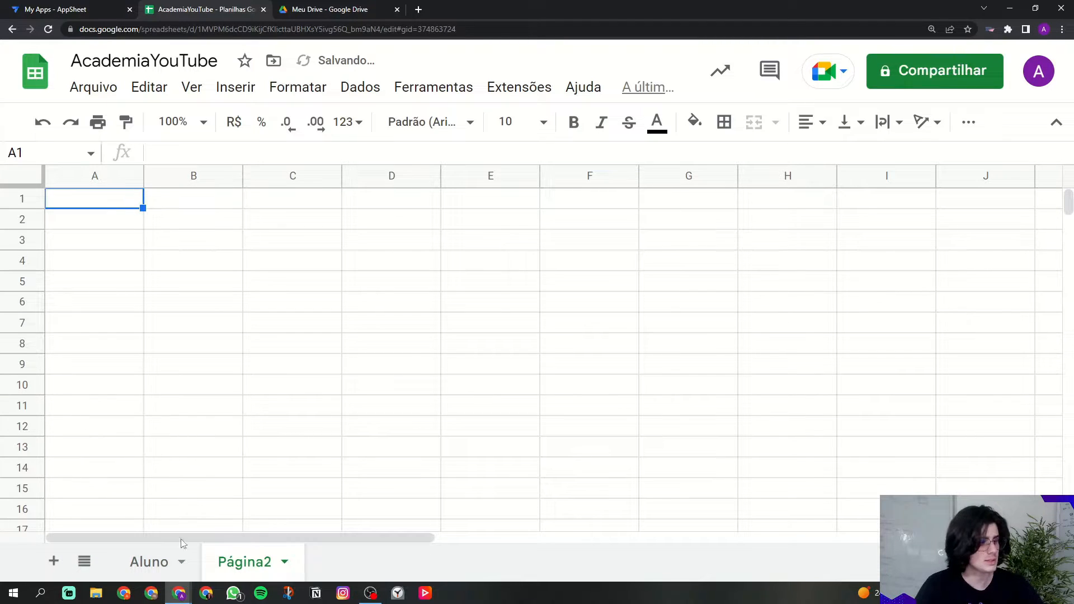
right_click(225, 562)
click(268, 321)
text(Agenda)
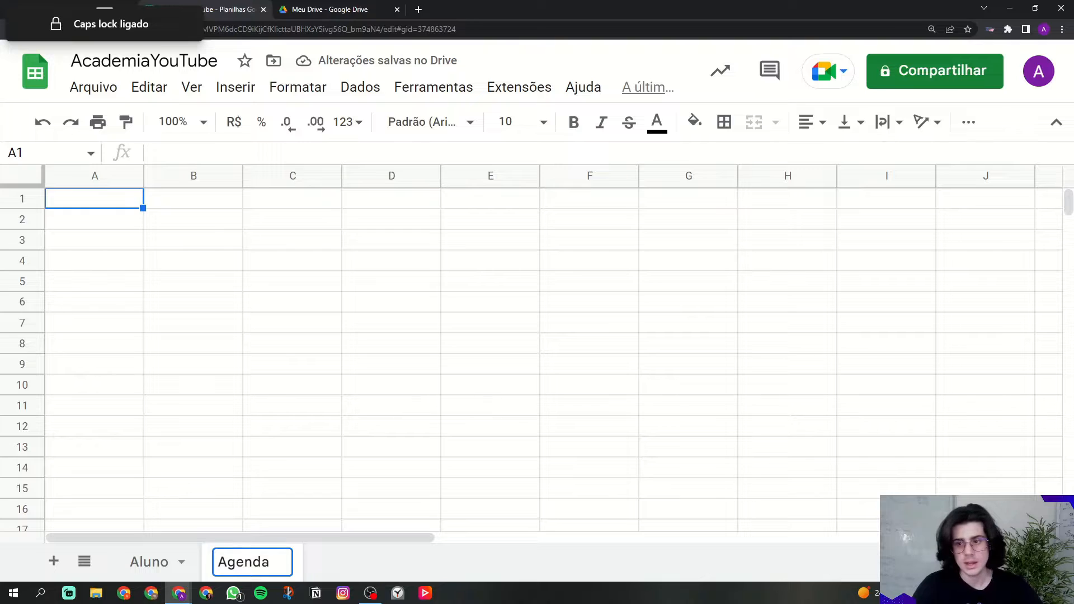
key(Return)
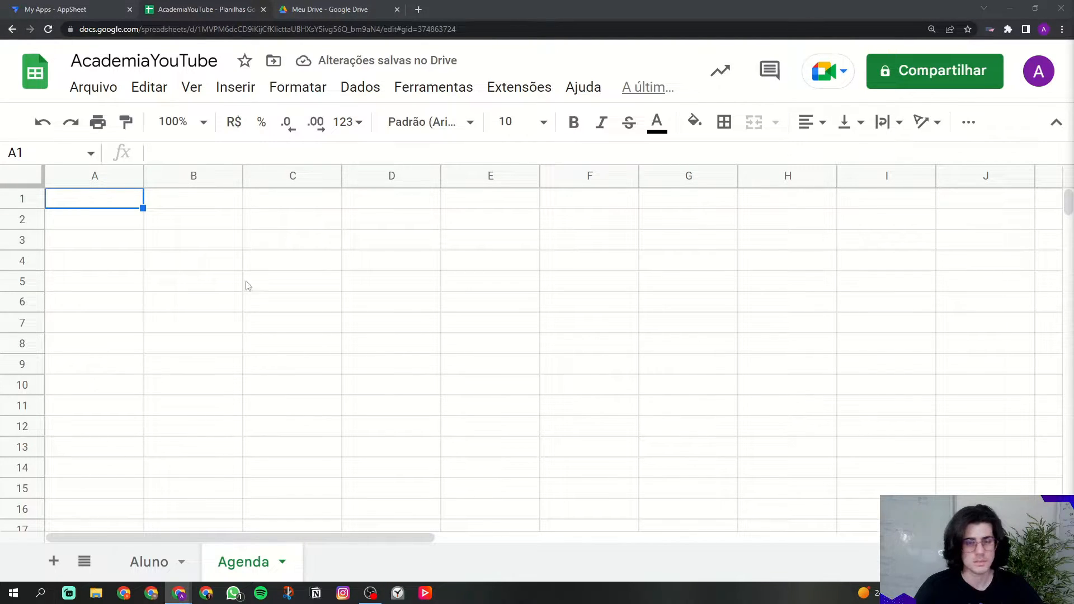
Step: Type the headers IdAgenda, Aluno, Treino, Data and HoraInicio into A1–E1
key(Caps_Lock)
text(Id)
key(Caps_Lock)
text(Agenda)
key(Tab)
key(Caps_Lock)
text(A)
key(Caps_Lock)
text(luno)
key(Tab)
key(Caps_Lock)
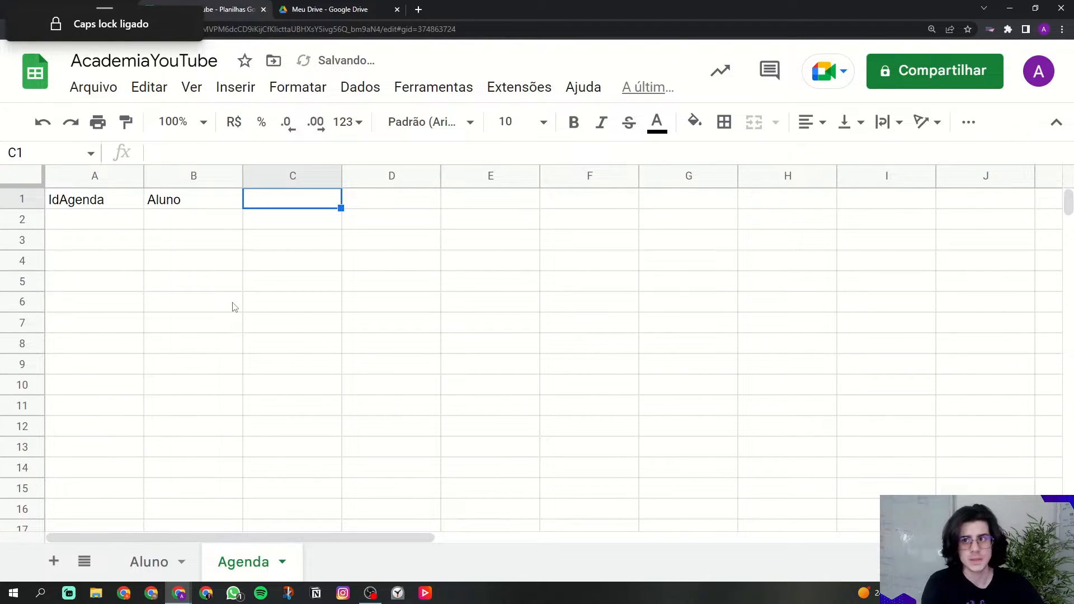
text(T)
key(Caps_Lock)
text(reino)
text(D)
key(Caps_Lock)
text(ata)
key(Tab)
key(Caps_Lock)
text(H)
key(Caps_Lock)
text(oraI)
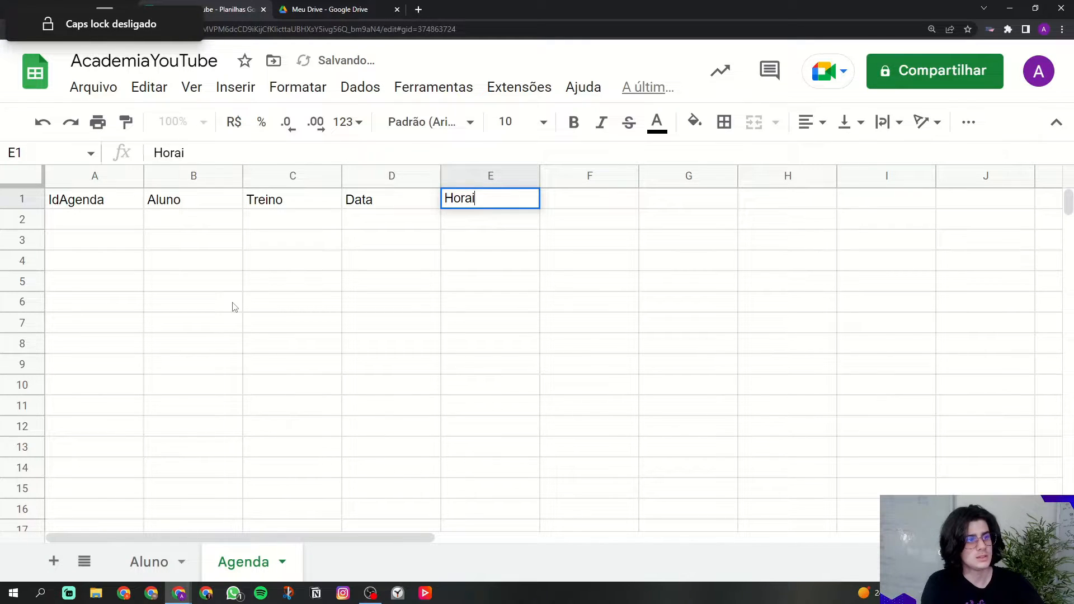
key(Caps_Lock)
text(nicio)
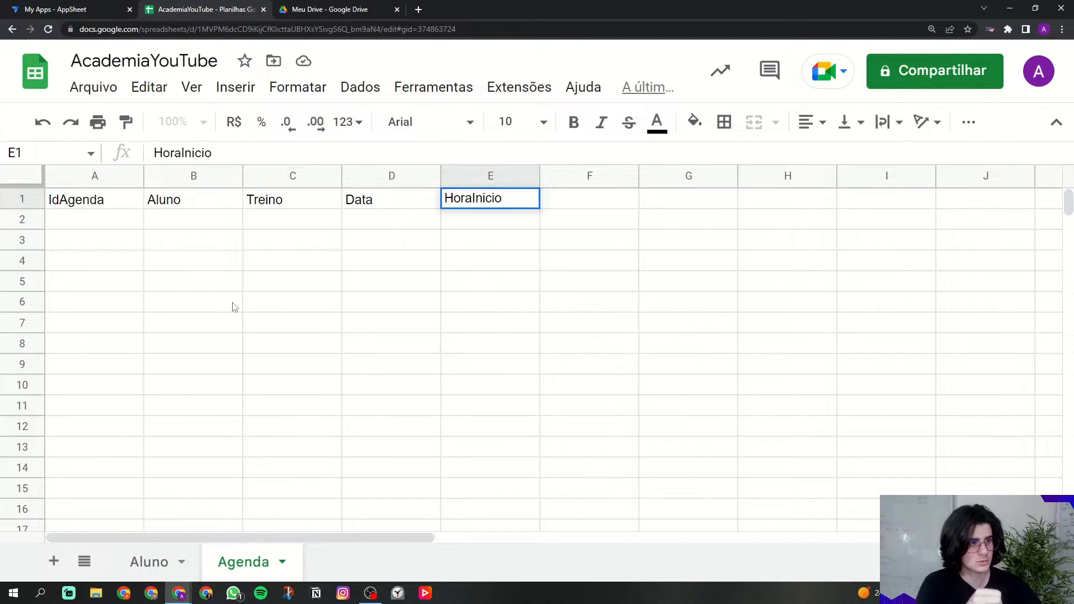
key(Tab)
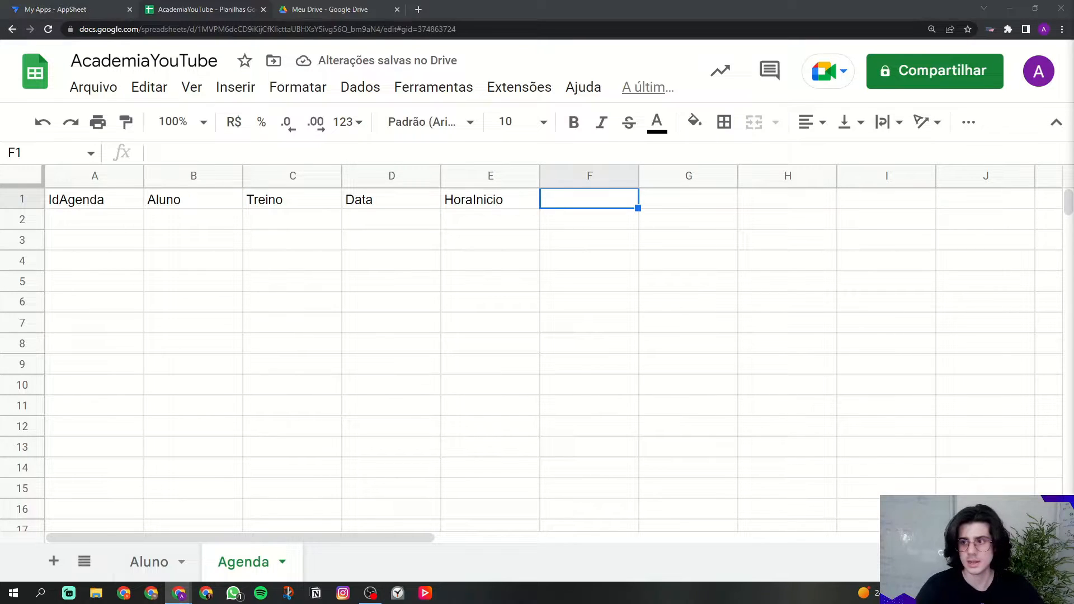
Step: Add CheckIn in F1 and CheckOut in G1, then select the header row A1:G1
drag(576, 208, 648, 208)
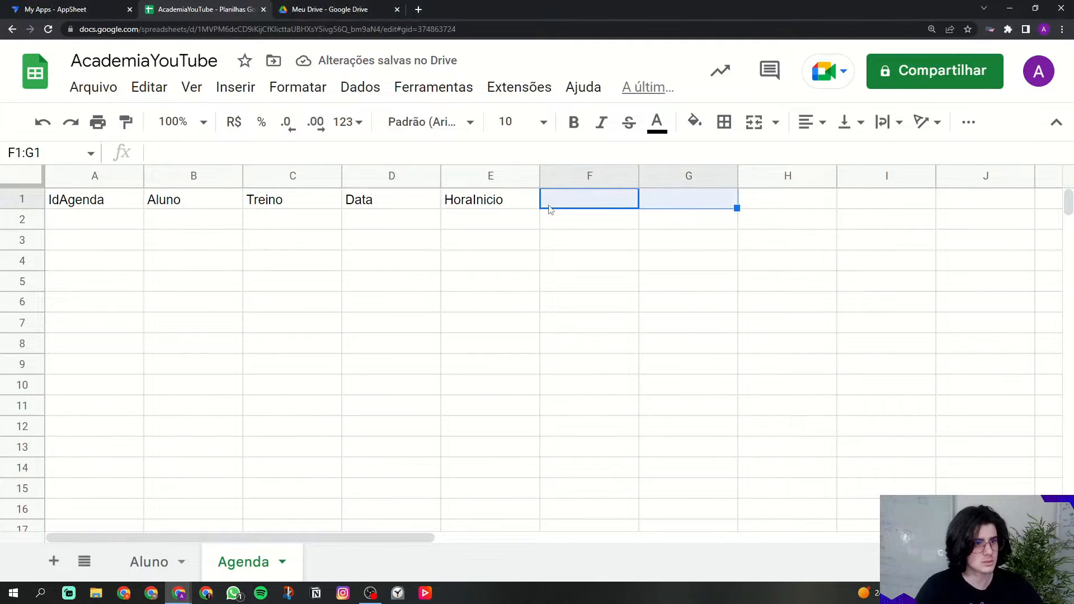
click(550, 207)
text(CX)
key(Caps_Lock)
text(h)
key(BackSpace)
key(BackSpace)
text(heck)
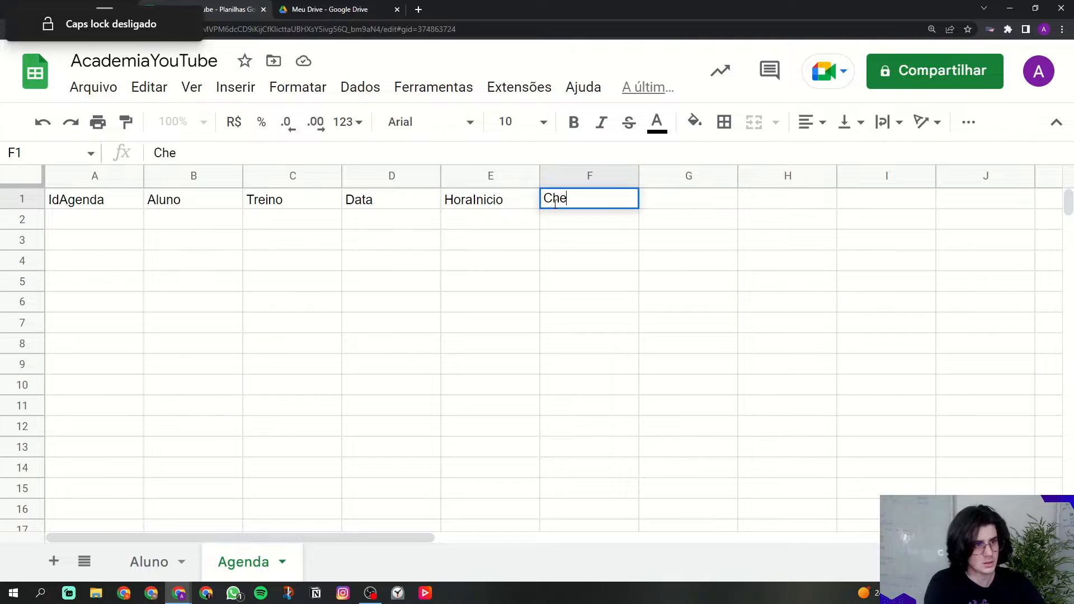
key(Caps_Lock)
text(In)
key(Tab)
text(C)
key(Caps_Lock)
text(heck)
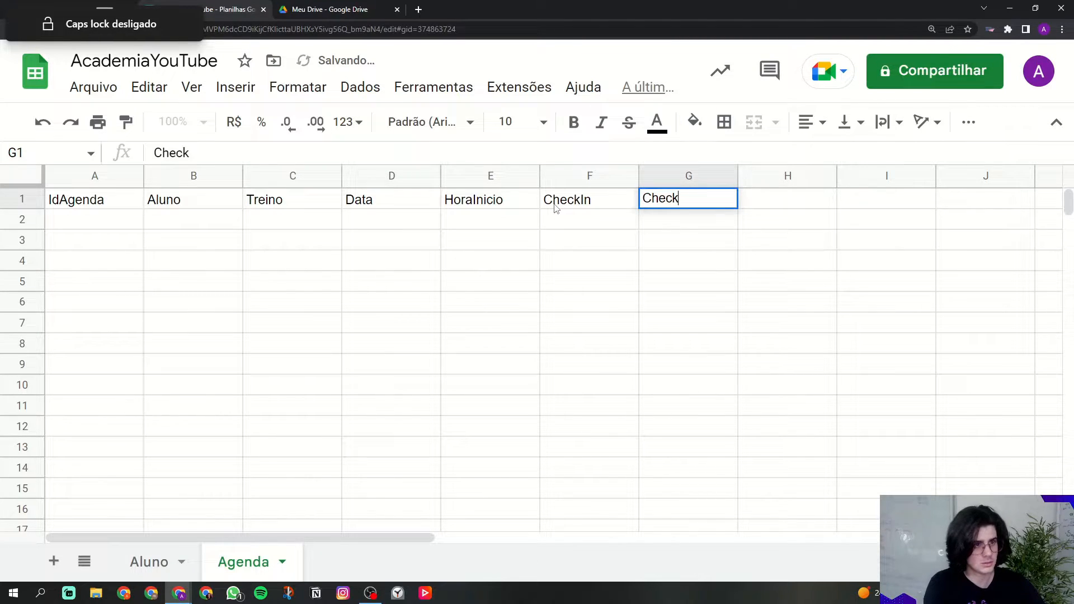
key(Caps_Lock)
text(Out)
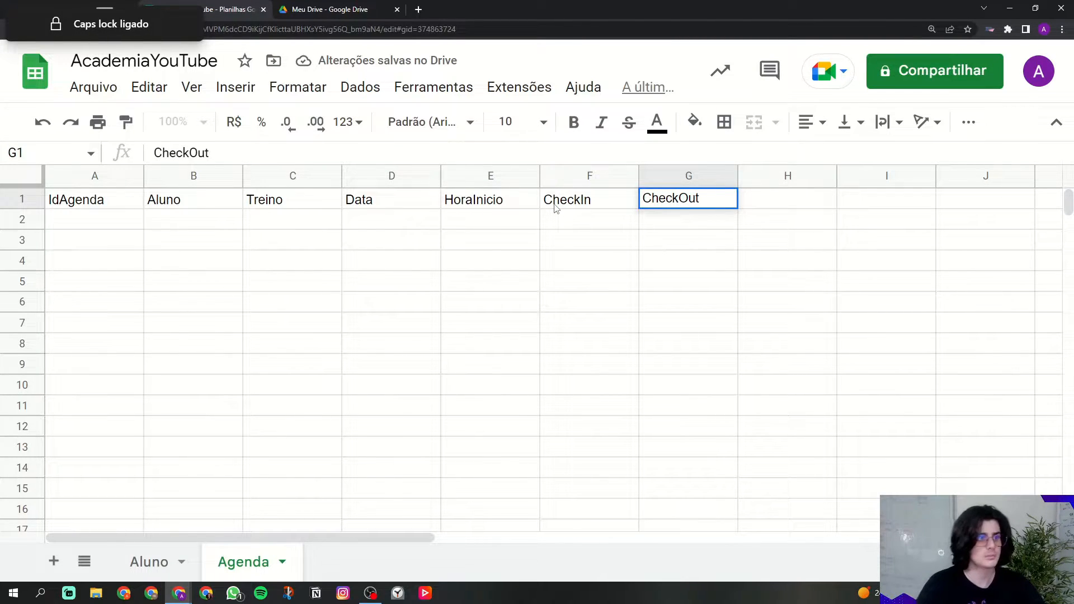
drag(90, 200, 693, 199)
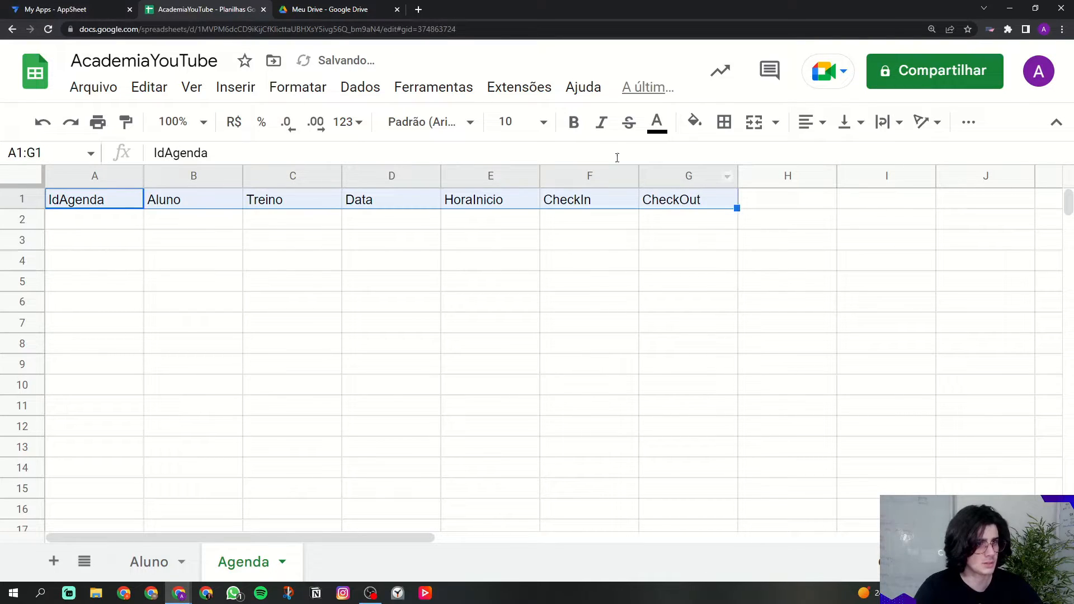
Step: Make the Agenda headers white text on black fill and freeze the header row
click(657, 121)
click(855, 188)
click(693, 122)
click(702, 186)
click(587, 244)
drag(35, 189, 37, 208)
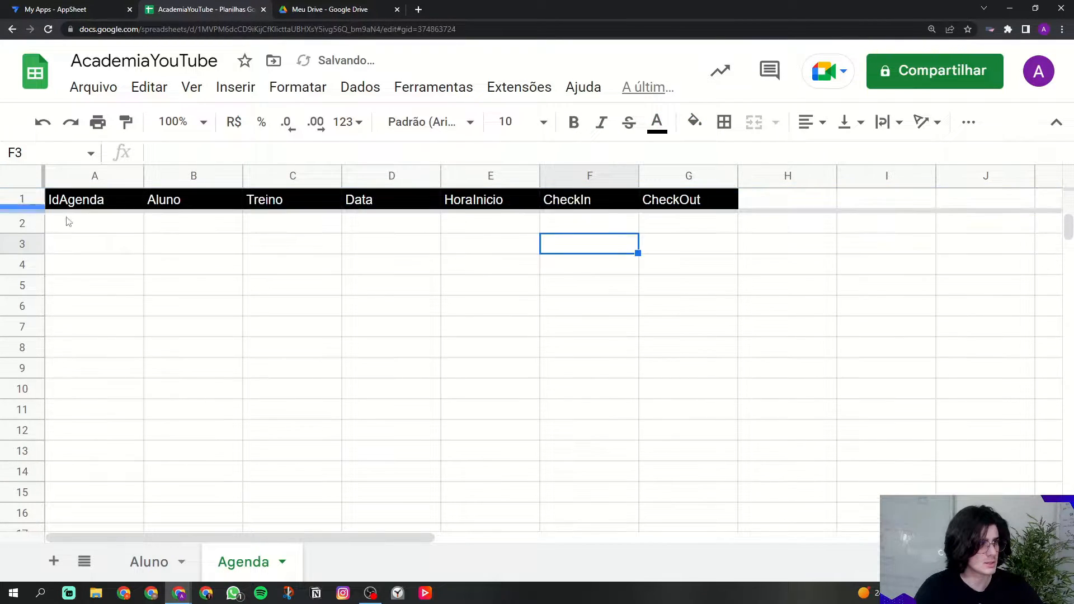
Step: Delete the unused columns H–Z, bold the header row and keep the freeze at row 1
click(748, 176)
key(ctrl+shift+Right)
right_click(749, 175)
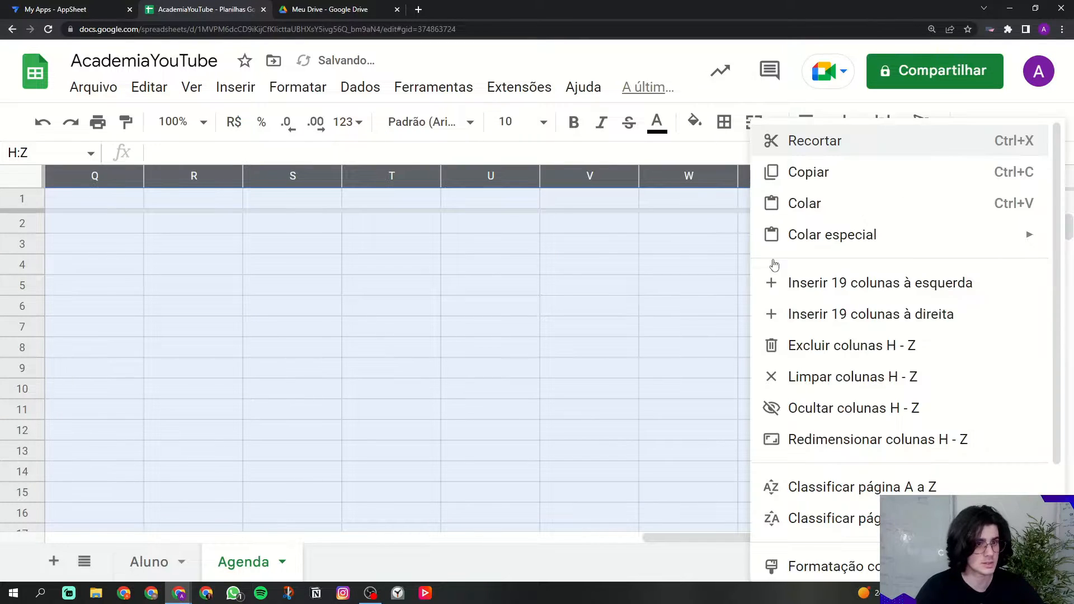
click(802, 345)
click(22, 201)
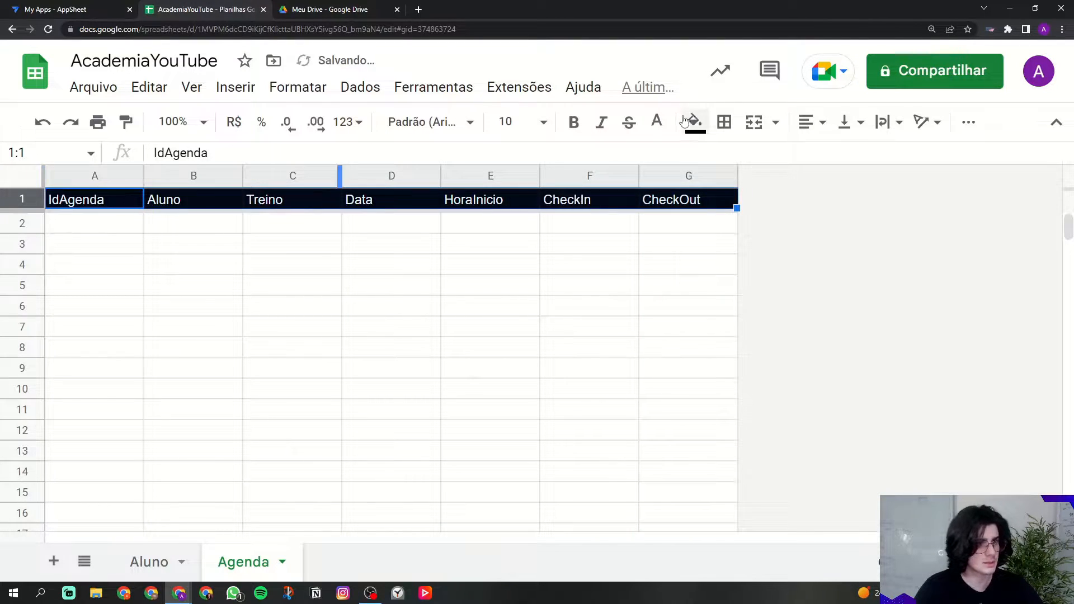
click(573, 121)
click(486, 245)
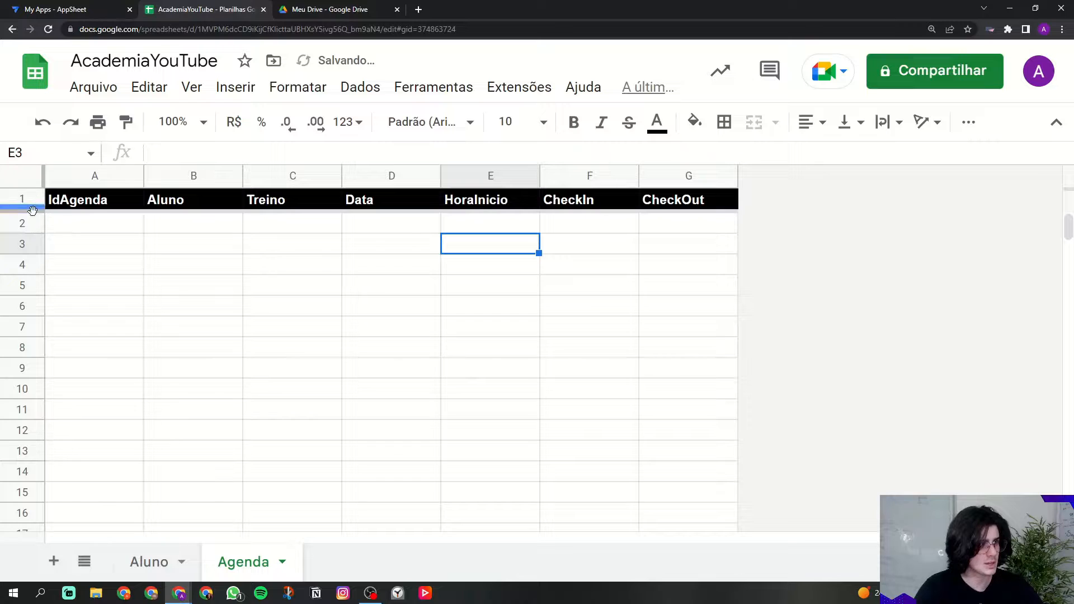
mouse_move(34, 211)
mouse_down()
mouse_move(42, 185)
mouse_move(34, 206)
mouse_up()
Step: Delete the empty rows 11 through 1000 from the Agenda sheet
scroll(306, 238, down, 9)
scroll(500, 298, down, 12)
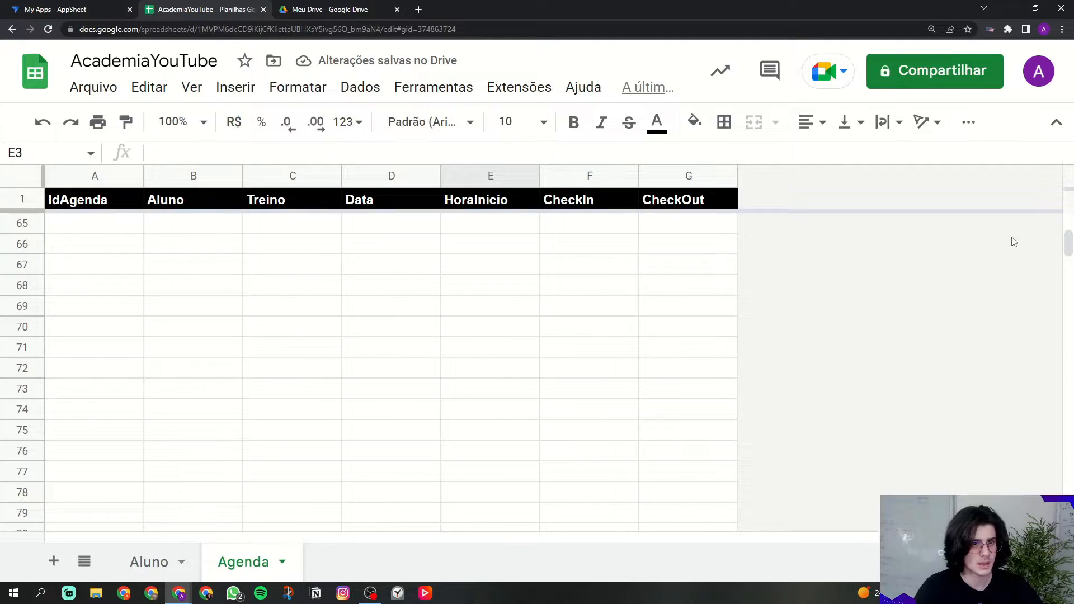
drag(1068, 246, 1064, 196)
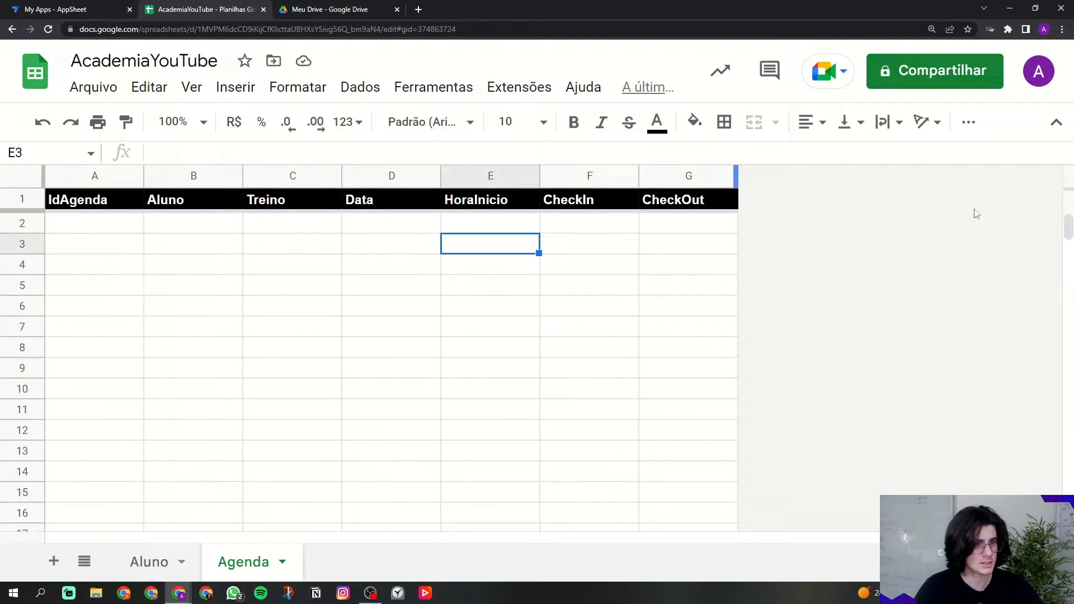
click(313, 230)
drag(101, 206, 101, 306)
click(193, 305)
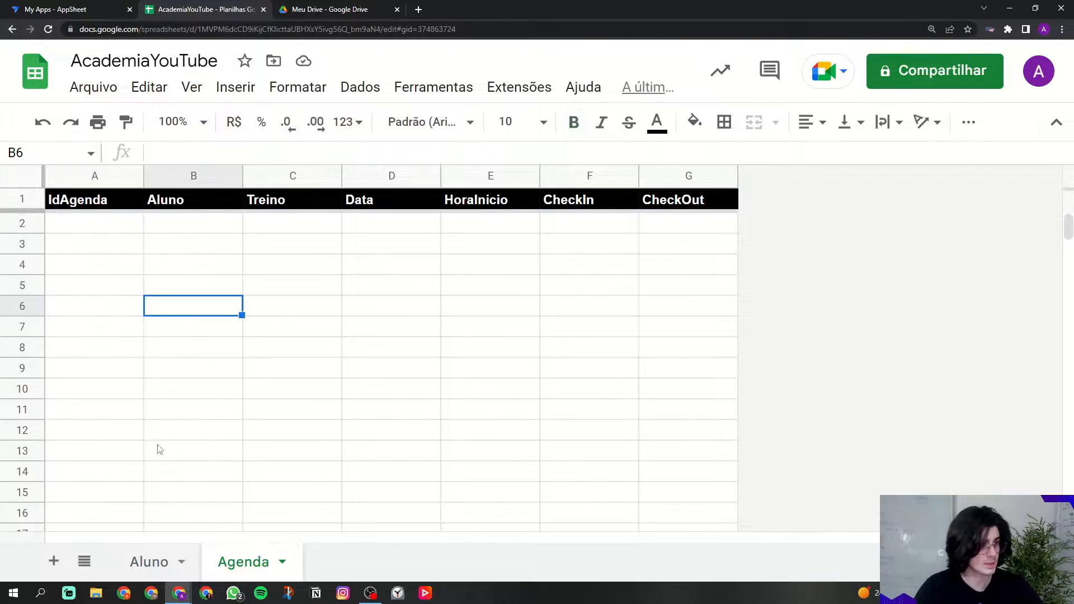
click(22, 409)
key(ctrl+shift+Down)
right_click(28, 410)
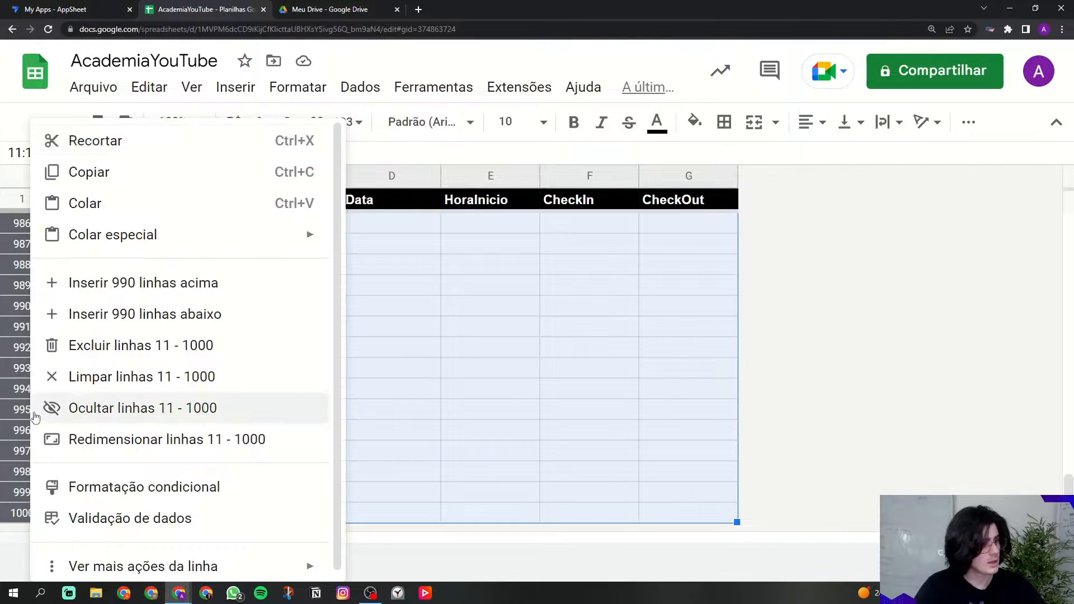
click(147, 346)
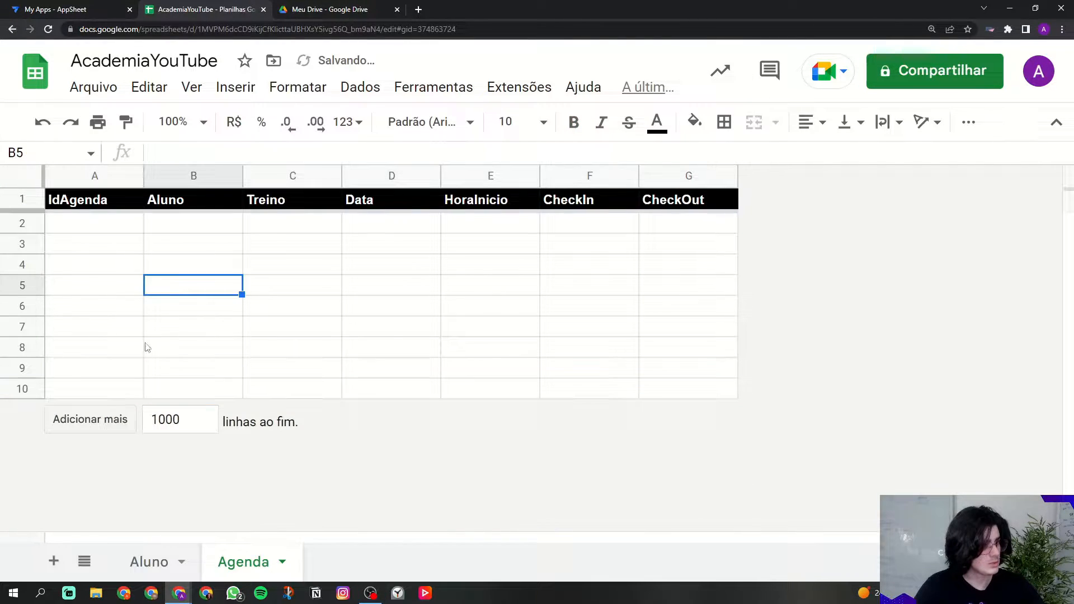
click(53, 561)
Step: Rename the new sheet to 'Treino'
click(385, 561)
click(365, 319)
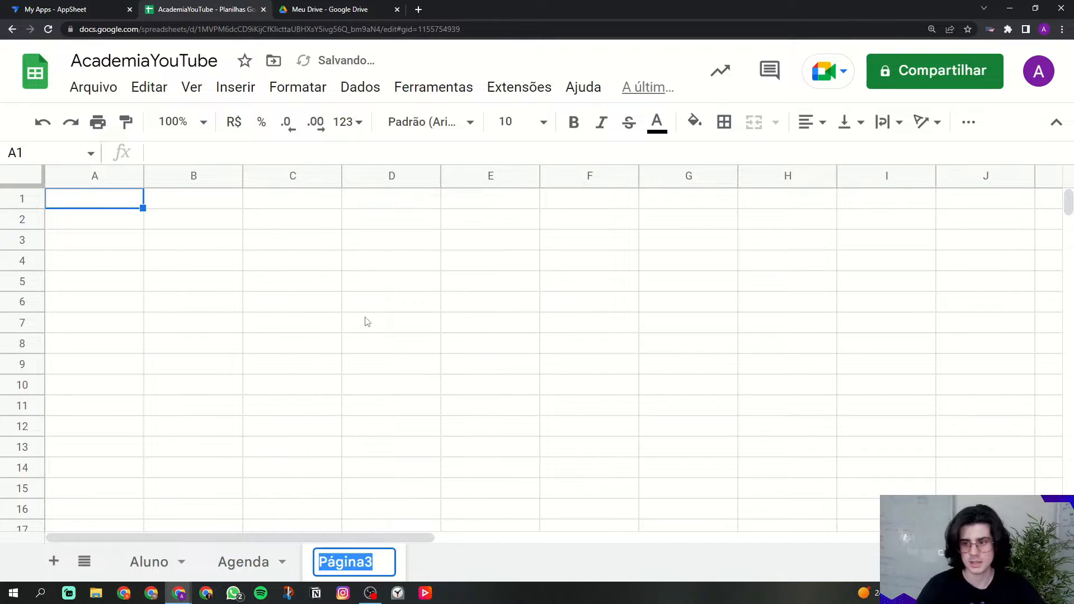
key(Caps_Lock)
text(T)
key(Caps_Lock)
text(reino)
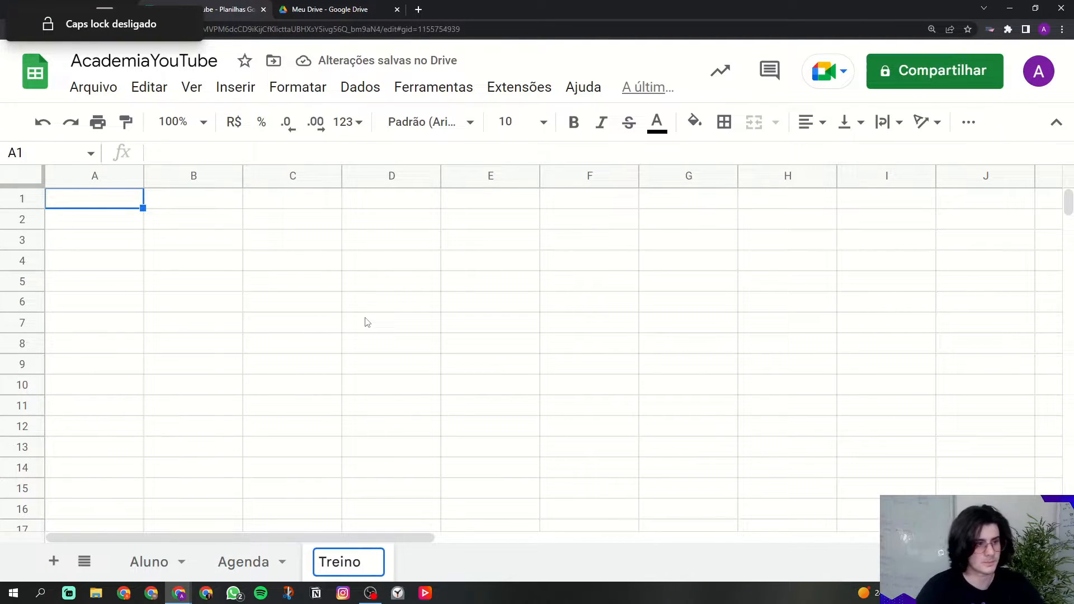
click(367, 322)
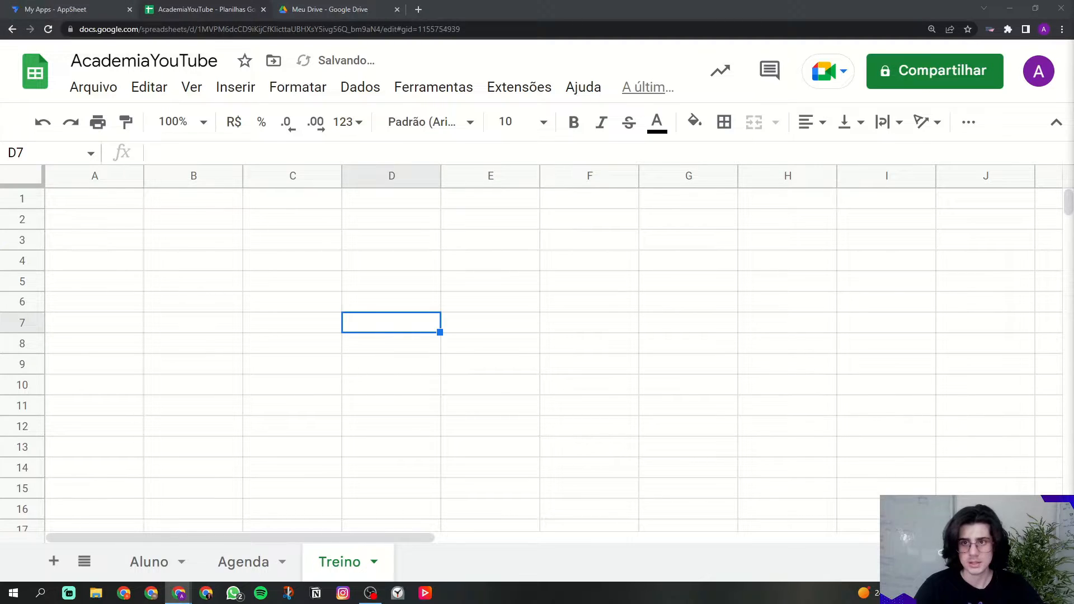
Step: Type the headers IdTreino, Nome and Responsavel into A1–C1
click(133, 205)
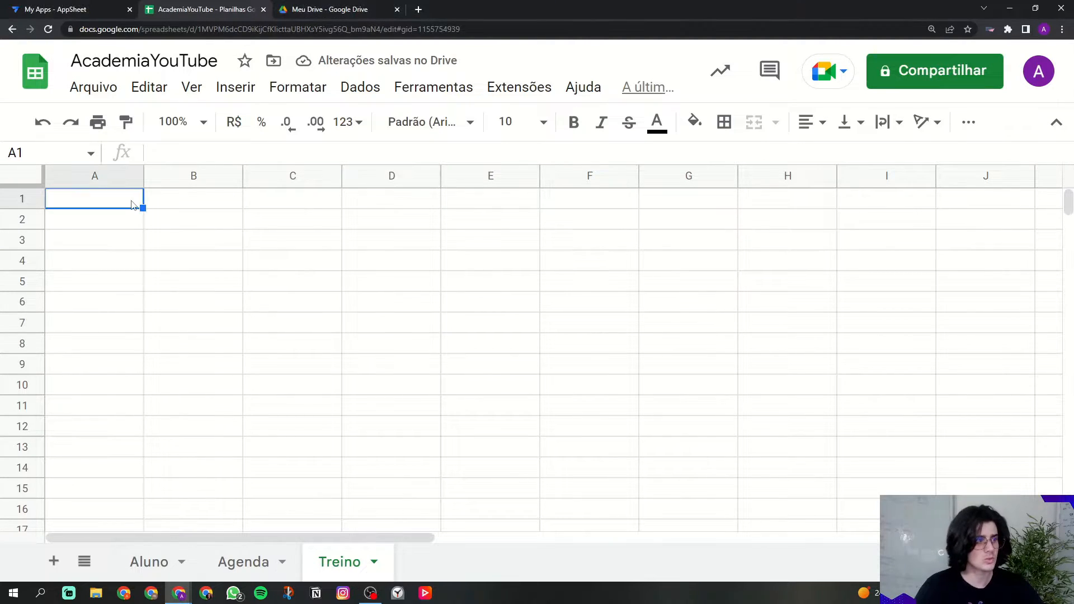
key(Caps_Lock)
text(Id)
key(Caps_Lock)
text(Treino)
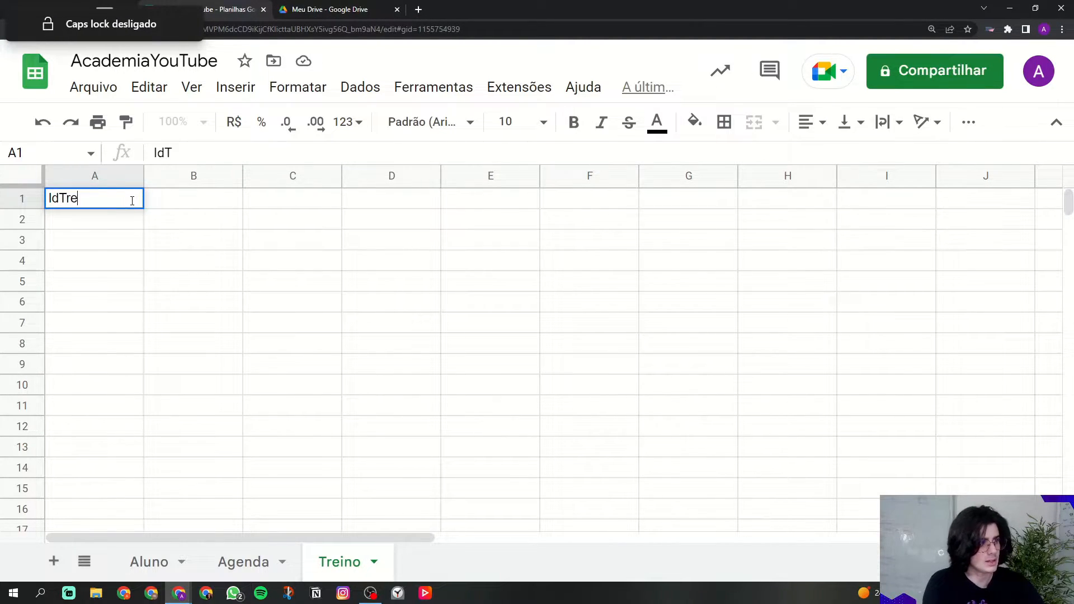
key(Tab)
key(Caps_Lock)
key(Caps_Lock)
text(n)
key(Caps_Lock)
text(OME)
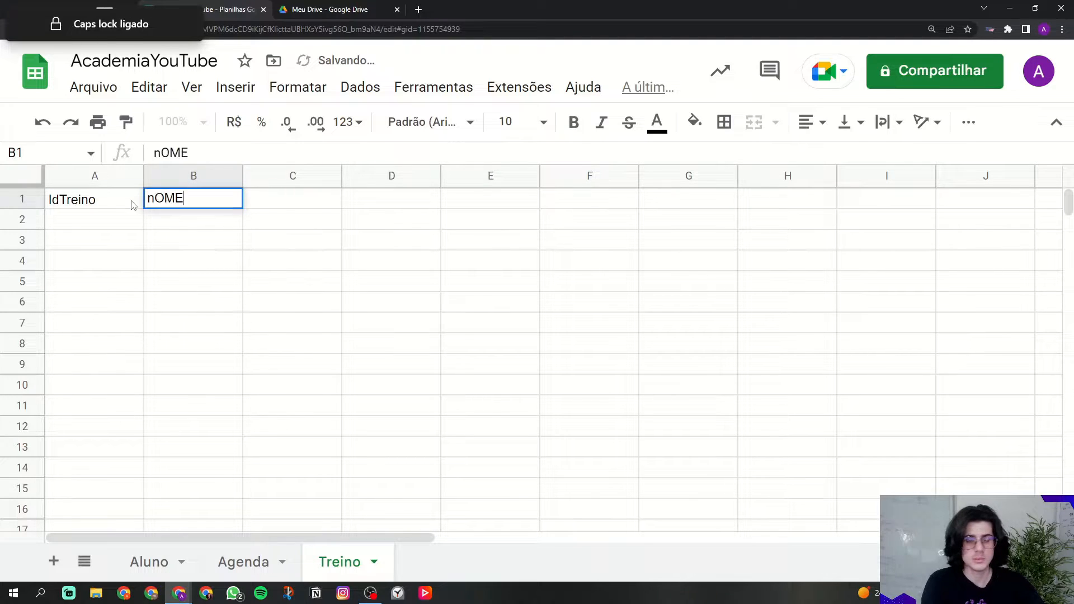
key(Tab)
key(Caps_Lock)
text(r)
key(Caps_Lock)
text(E)
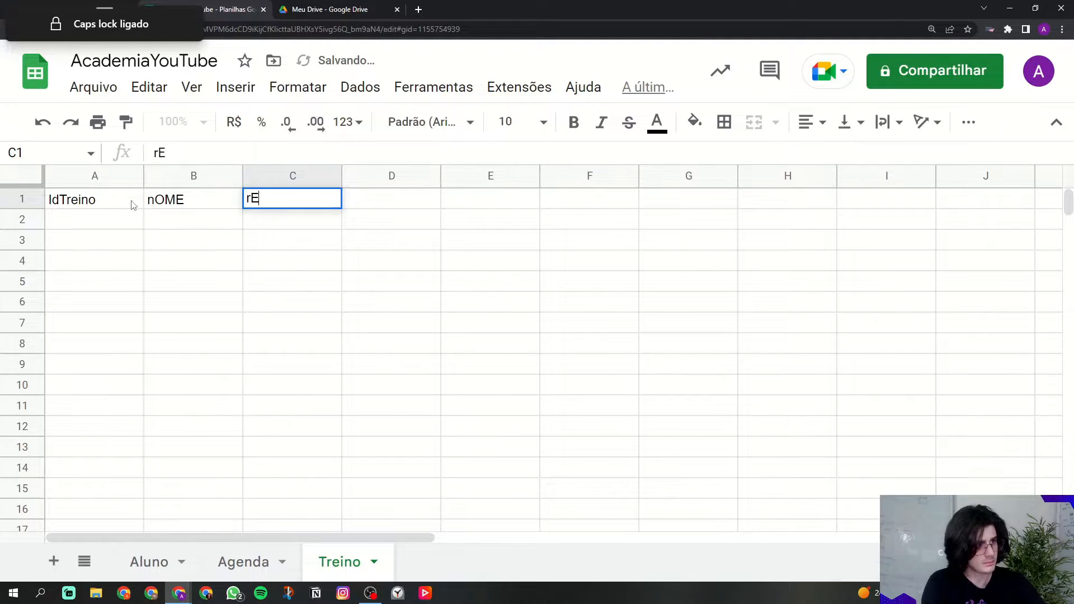
key(BackSpace)
key(BackSpace)
text(R)
key(Caps_Lock)
text(esponsavel)
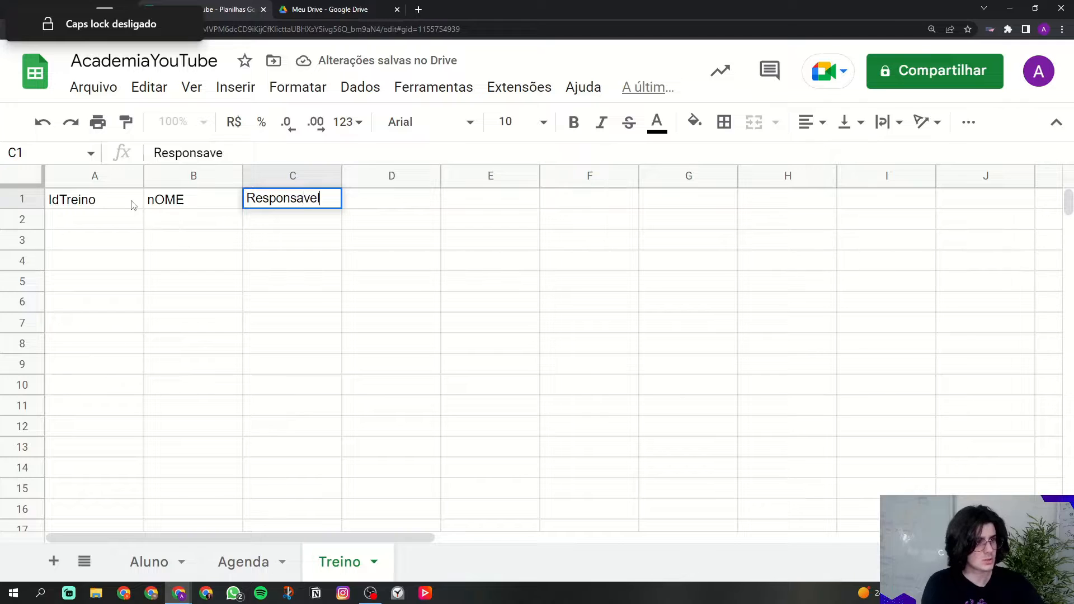
Step: Correct B1 to 'Nome' and add Aluno and Status in D1 and E1
key(shift+Tab)
key(Caps_Lock)
text(N)
key(Caps_Lock)
text(ome)
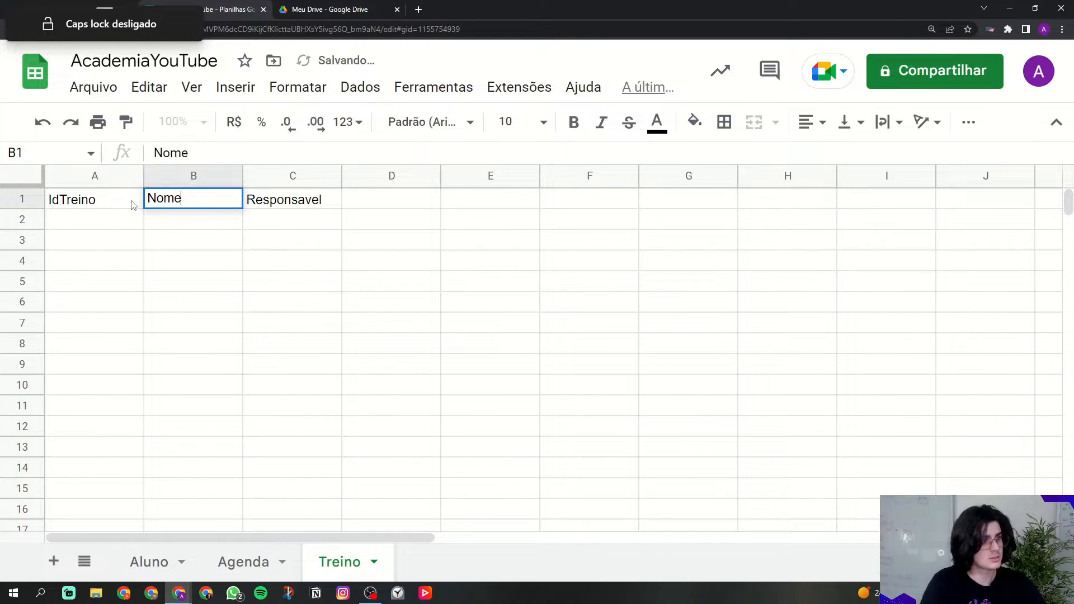
key(Tab)
key(Tab)
key(Caps_Lock)
text(A)
key(Caps_Lock)
text(lu)
key(Caps_Lock)
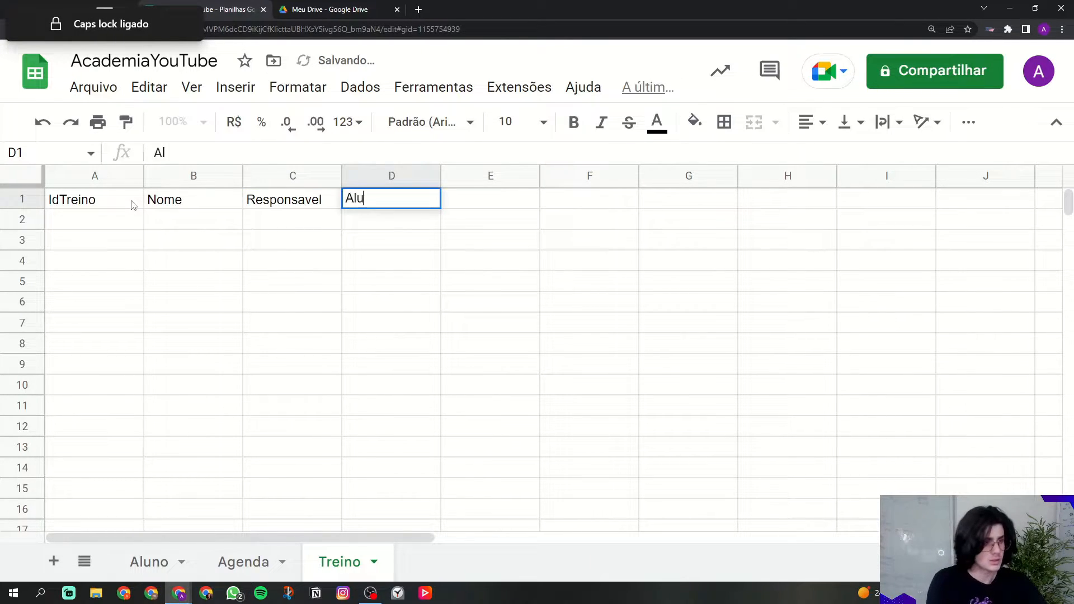
text(NO)
key(BackSpace)
key(BackSpace)
key(Caps_Lock)
text(no)
key(Tab)
key(Caps_Lock)
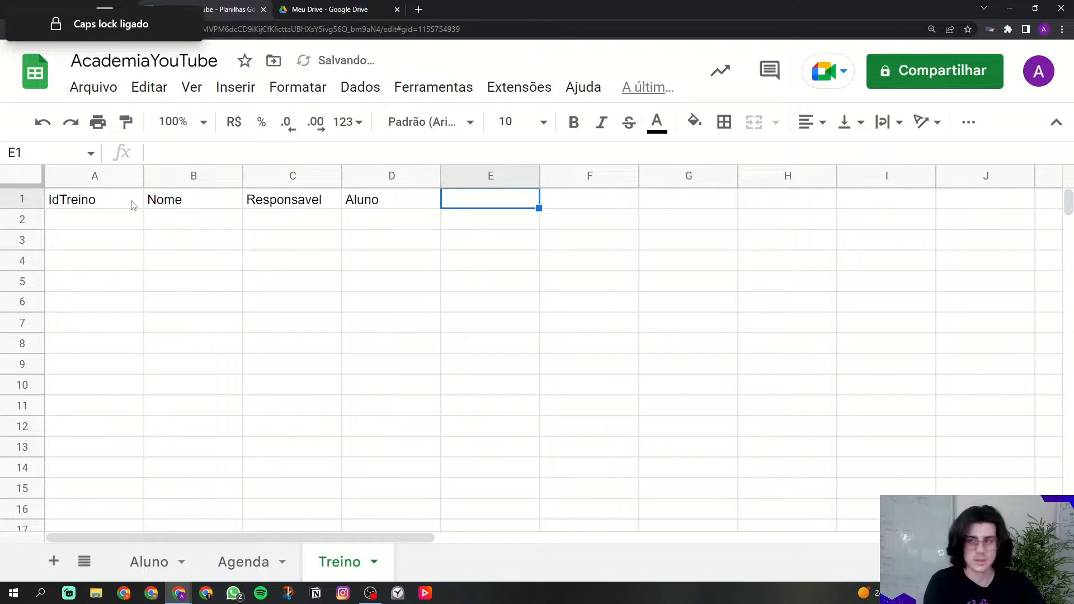
text(S)
key(Caps_Lock)
text(tatus)
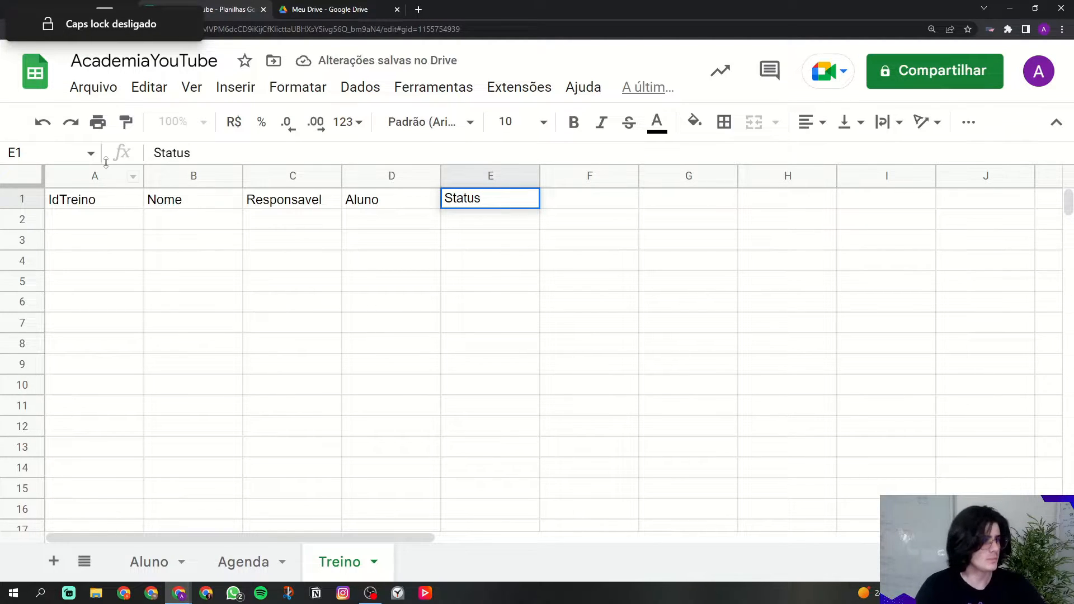
Step: Give the Treino headers A1:E1 white text on a black fill
drag(123, 197, 492, 199)
click(657, 122)
click(850, 190)
click(694, 123)
click(700, 188)
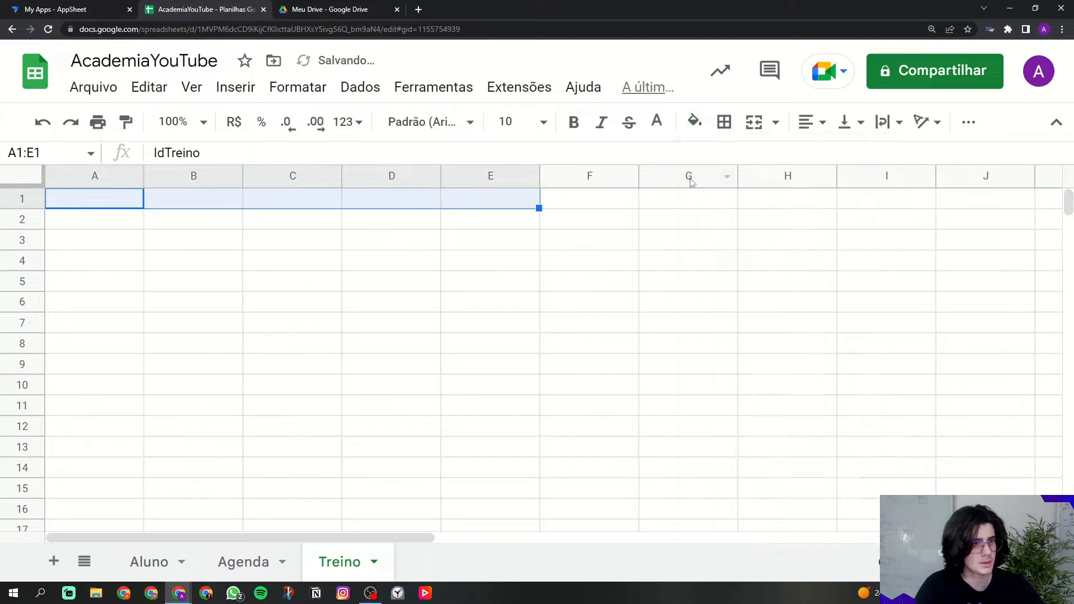
click(694, 122)
click(700, 185)
Step: Bold the Treino headers and delete the unused columns F–Z
click(573, 122)
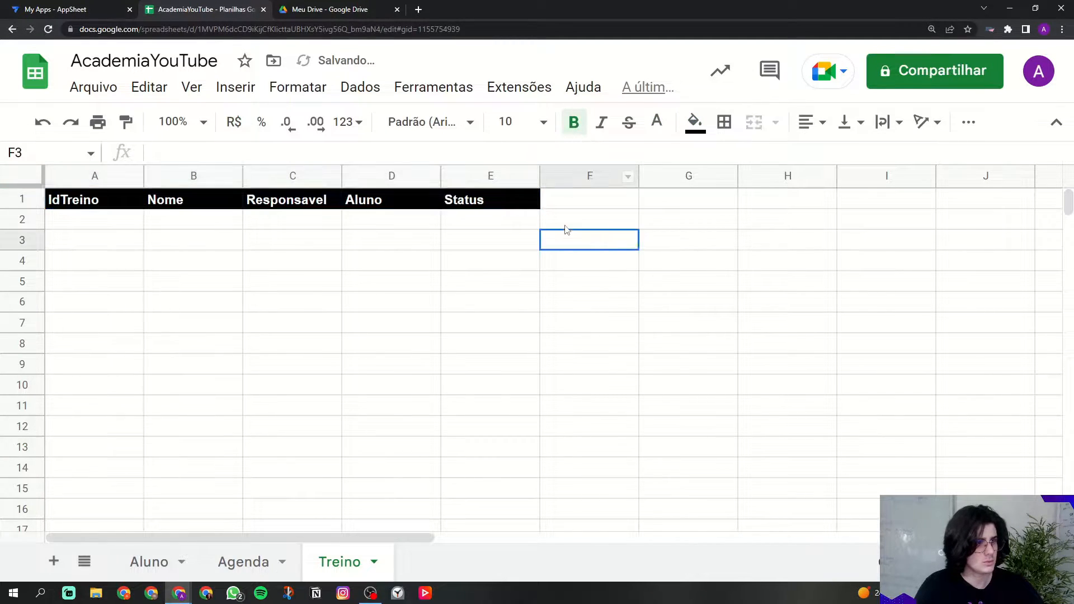
click(580, 174)
key(ctrl+shift+Right)
right_click(578, 175)
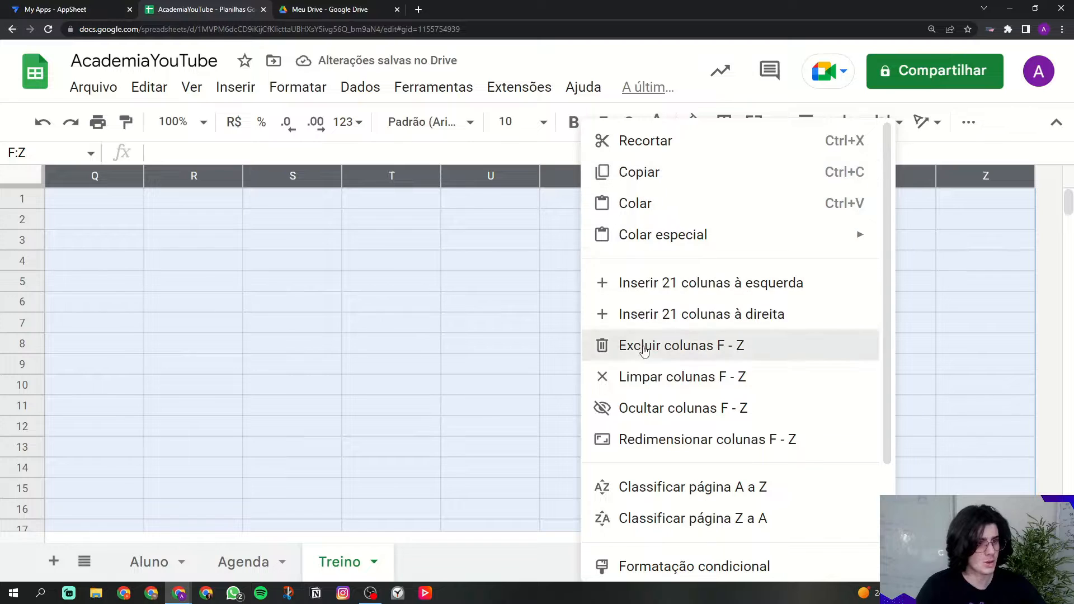
click(642, 348)
Step: Delete the empty rows 11 through 1000 from the Treino sheet
click(34, 405)
key(ctrl+shift+Down)
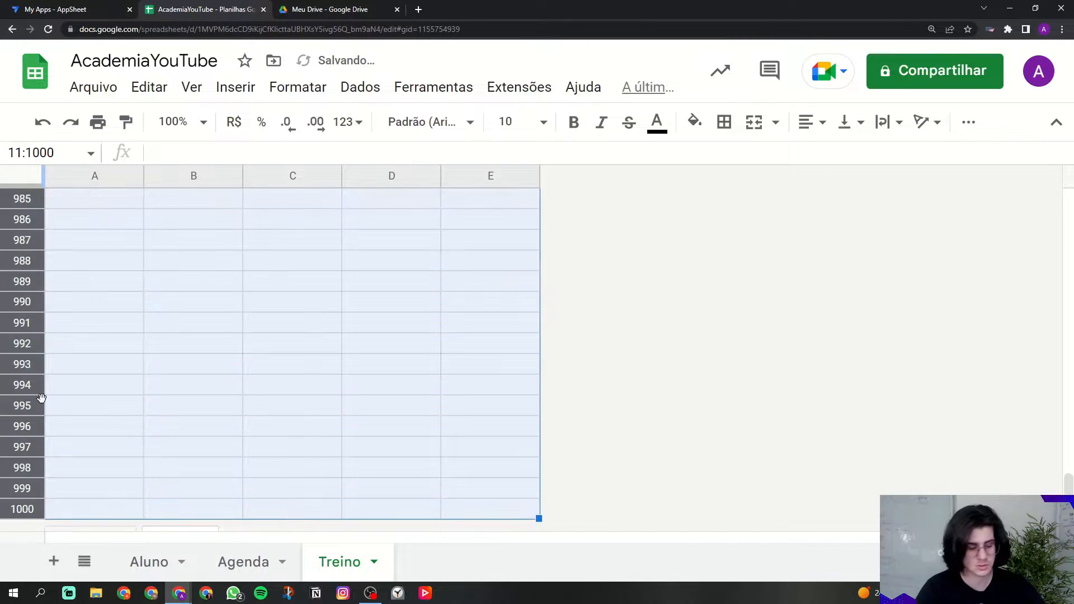
right_click(41, 396)
click(78, 346)
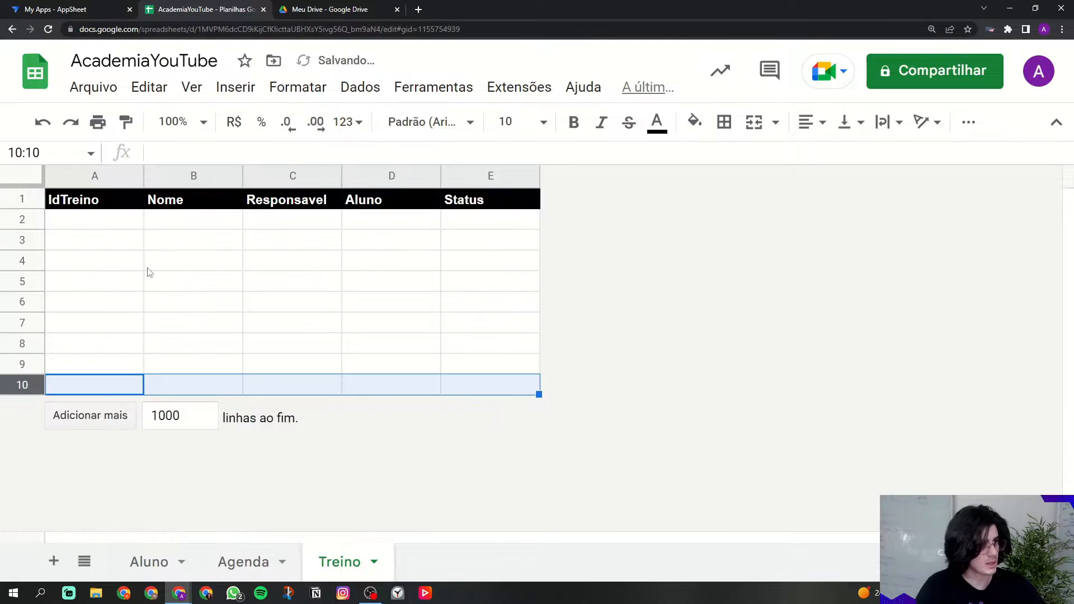
click(147, 267)
click(55, 206)
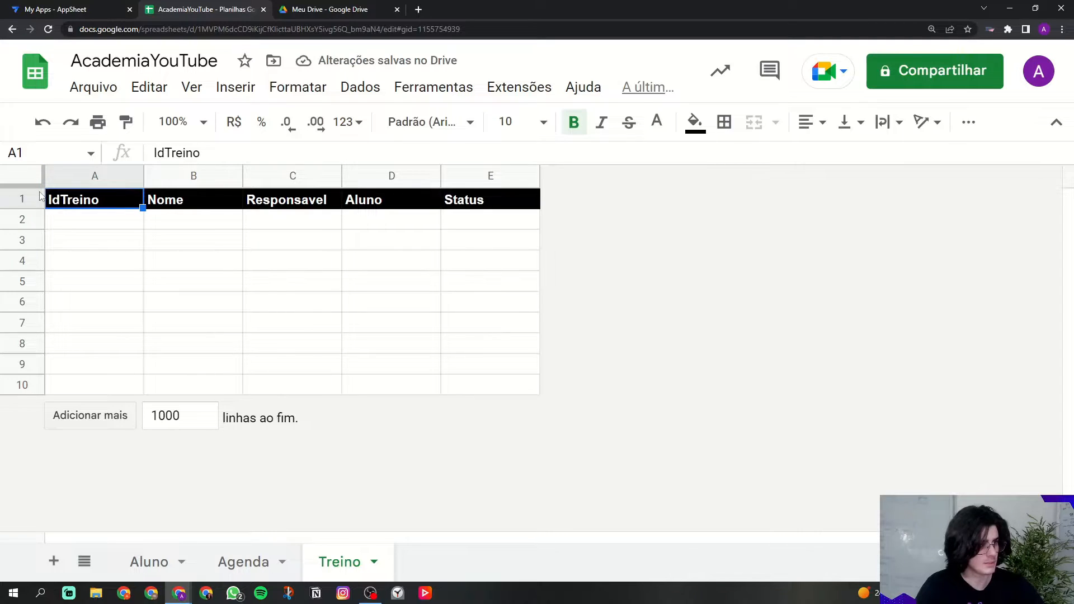
Step: Freeze the Treino header row and return to the Aluno sheet
drag(31, 185, 27, 210)
click(176, 240)
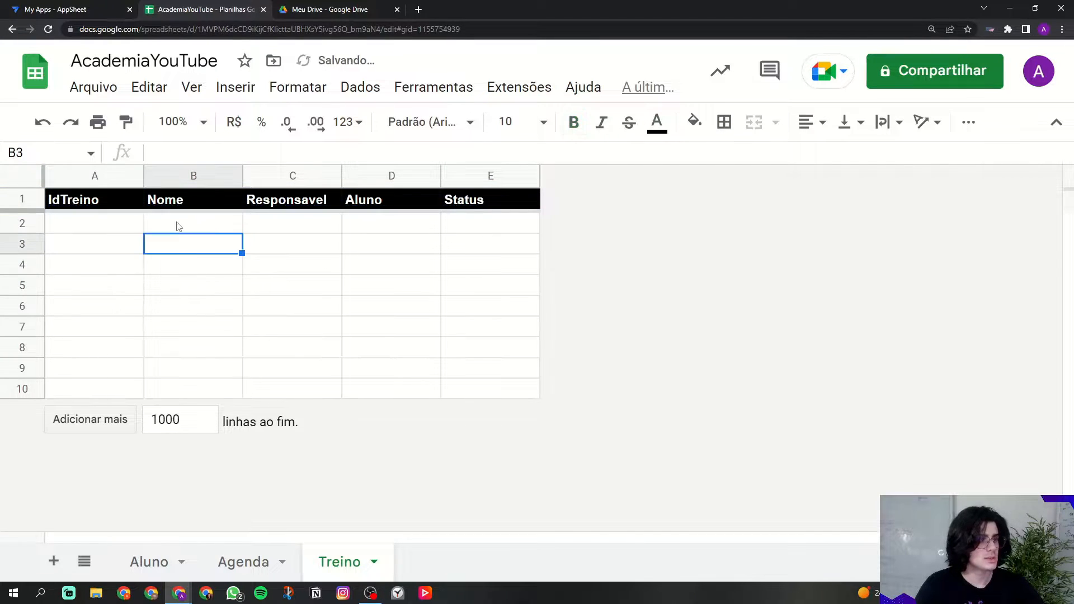
click(152, 555)
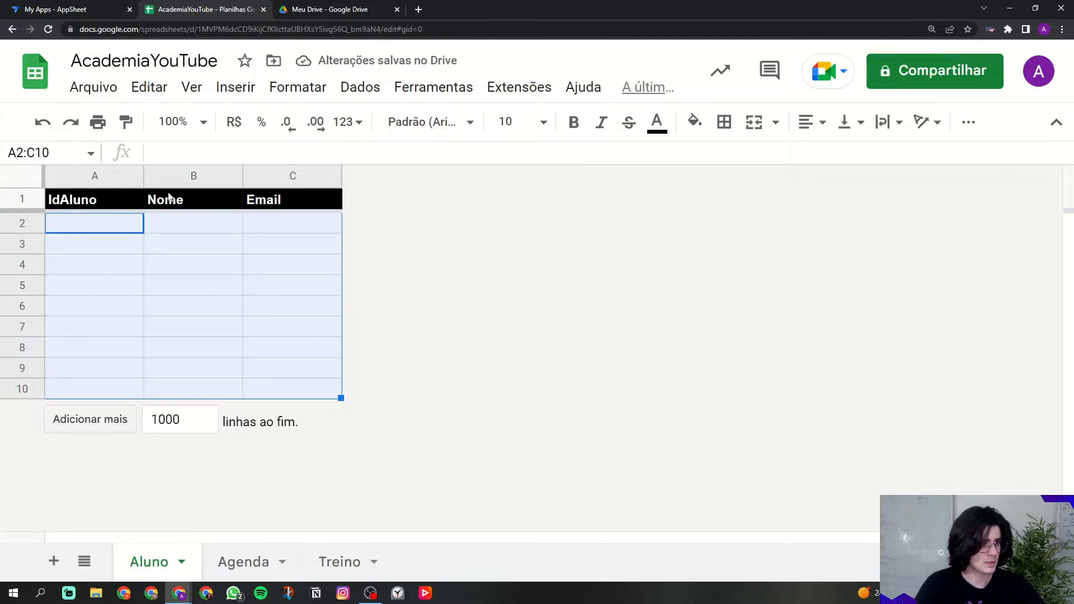
Step: On the Aluno sheet, select the Nome and IdAluno columns and cells B2:B10
click(168, 196)
drag(177, 227, 180, 387)
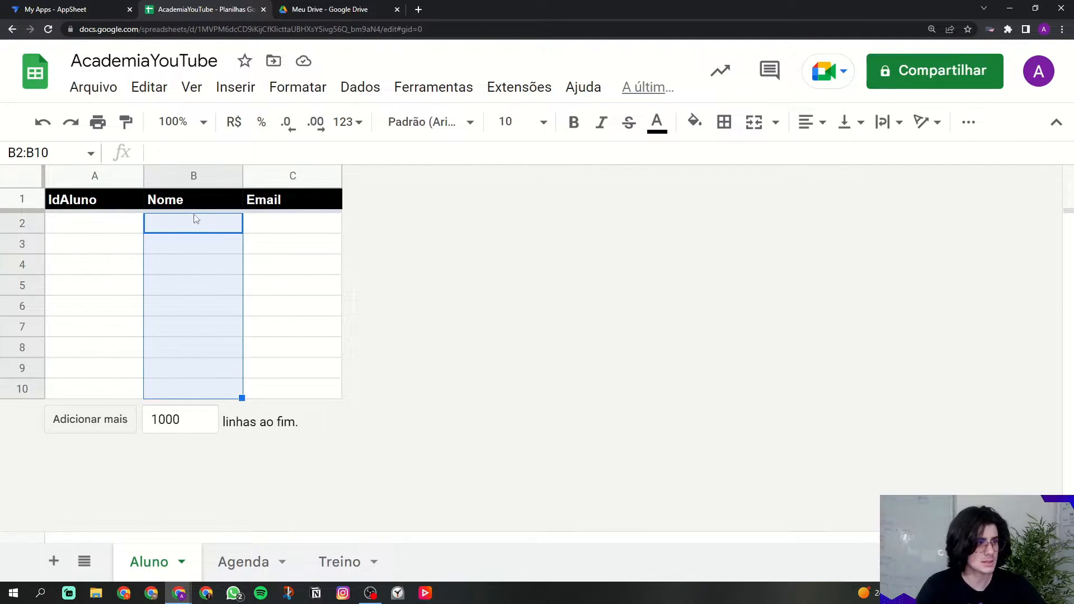
click(189, 176)
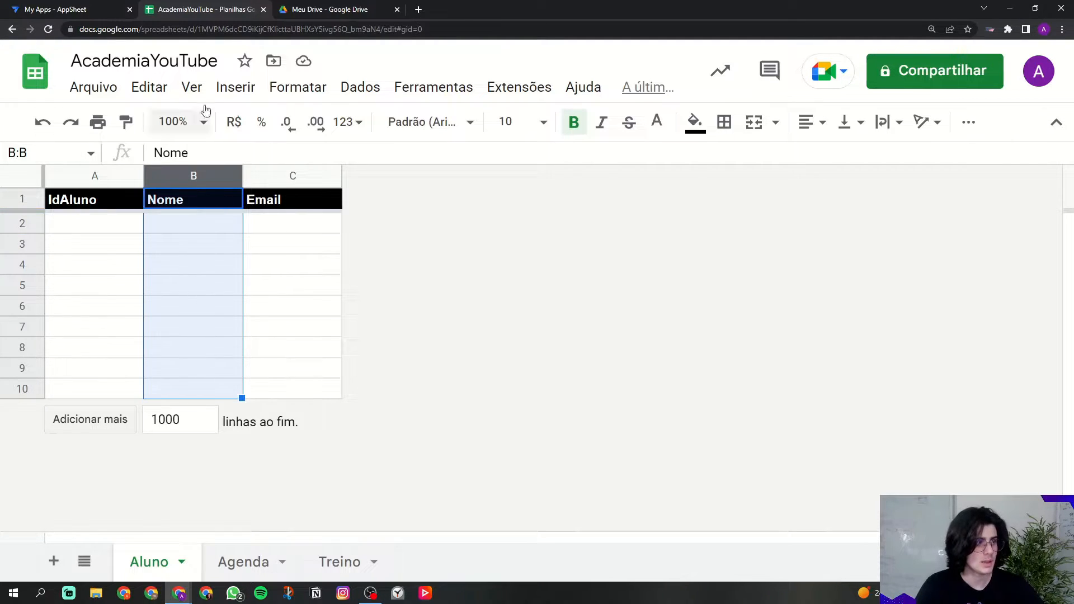
click(98, 178)
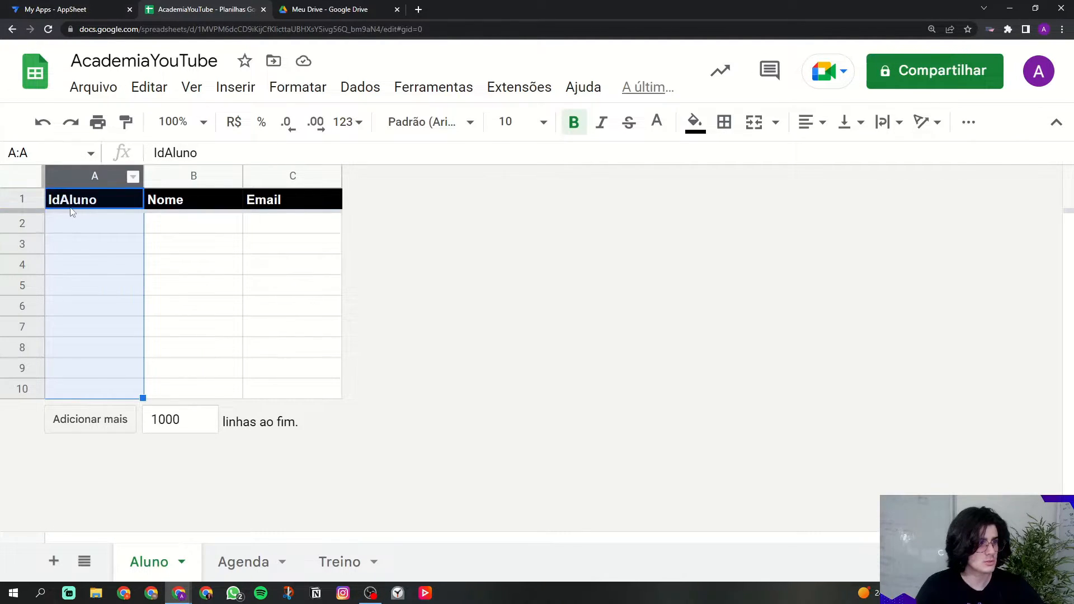
click(89, 227)
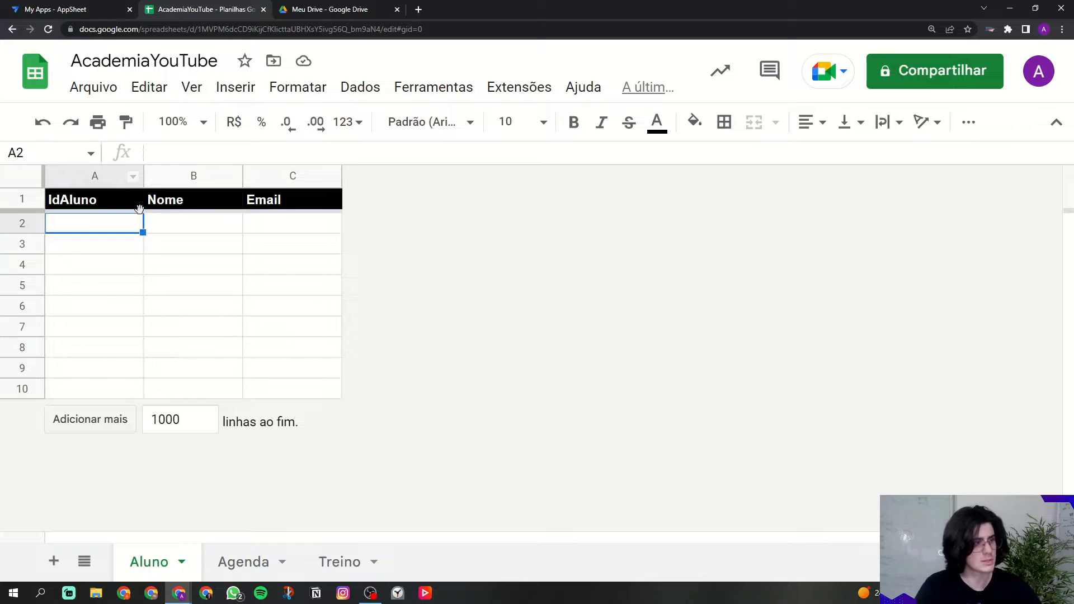
drag(164, 227, 171, 392)
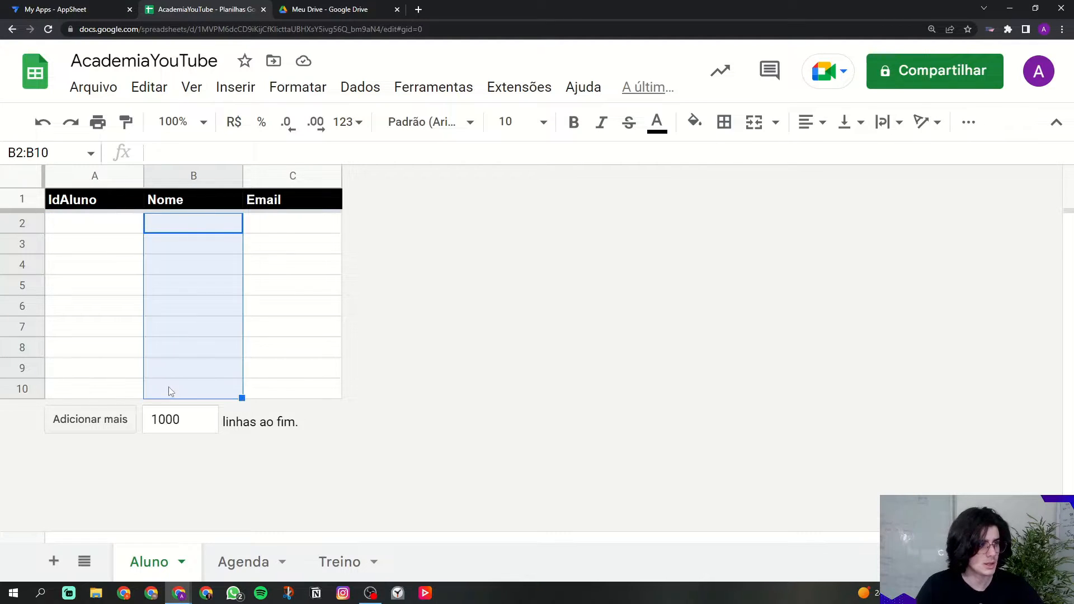
drag(170, 227, 202, 387)
click(273, 314)
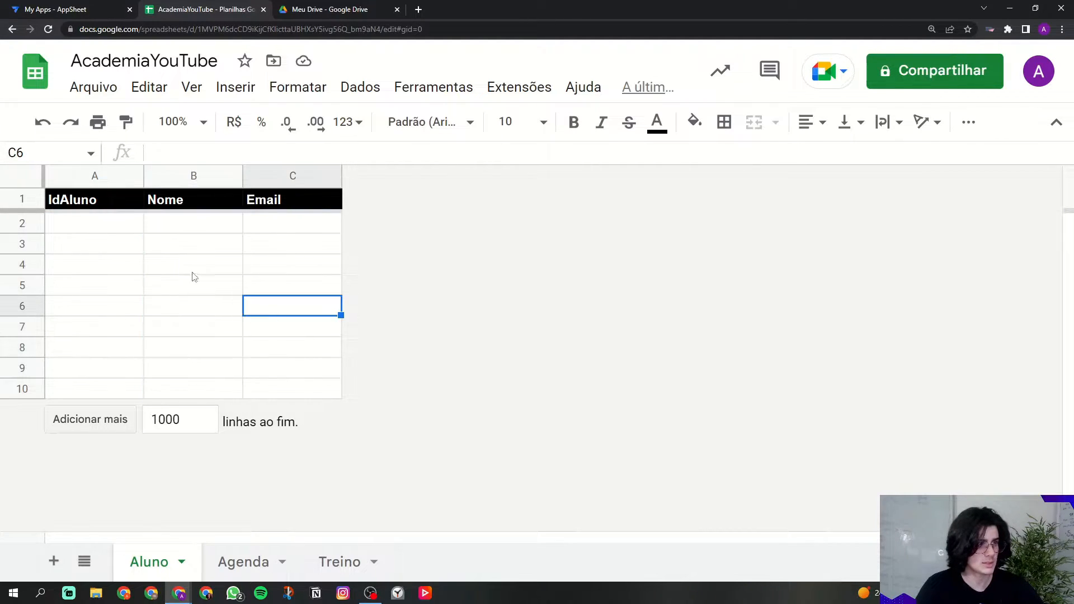
Step: Check cells A2, B2 and B9, then add a new blank sheet from the Treino tab
click(103, 224)
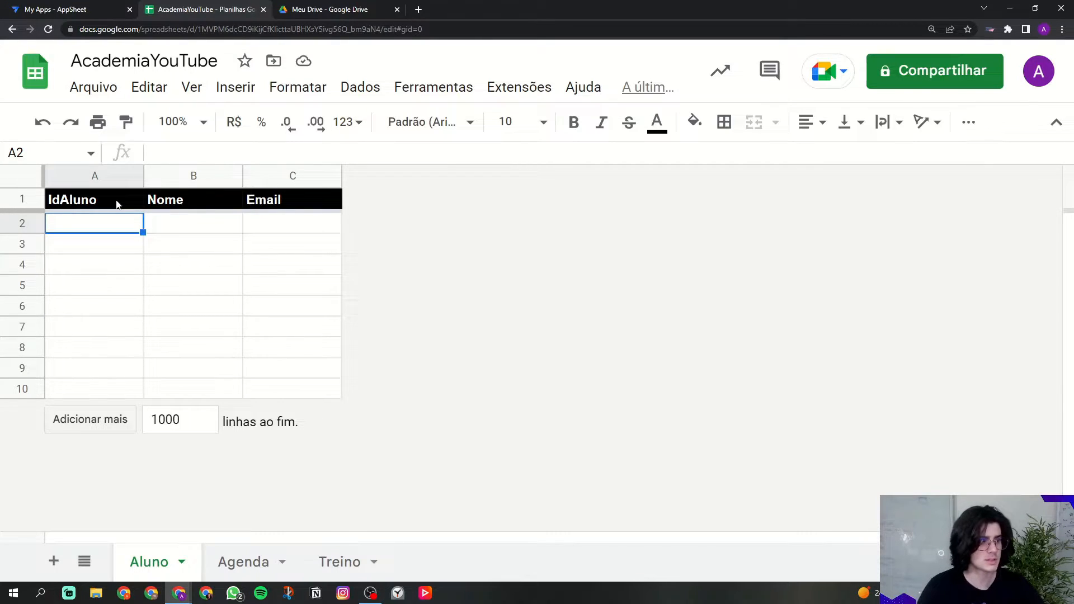
click(162, 221)
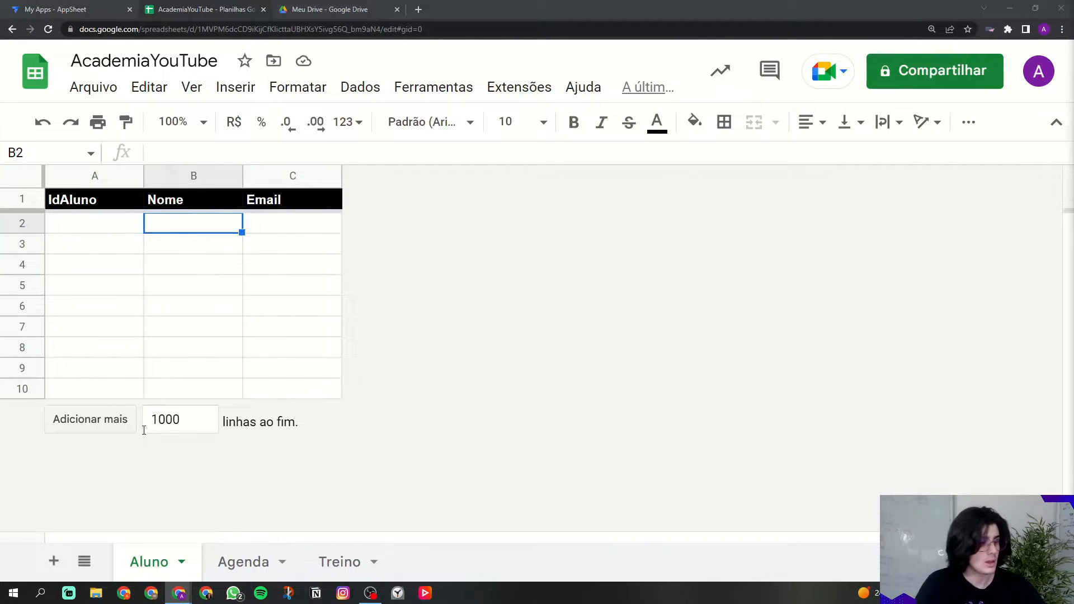
click(149, 370)
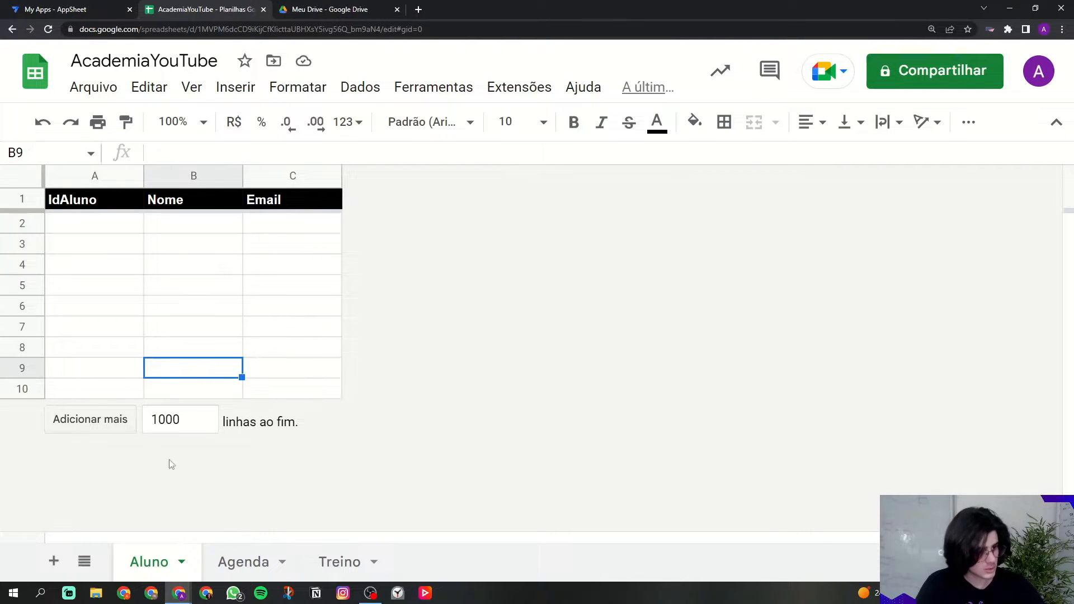
click(366, 569)
click(54, 560)
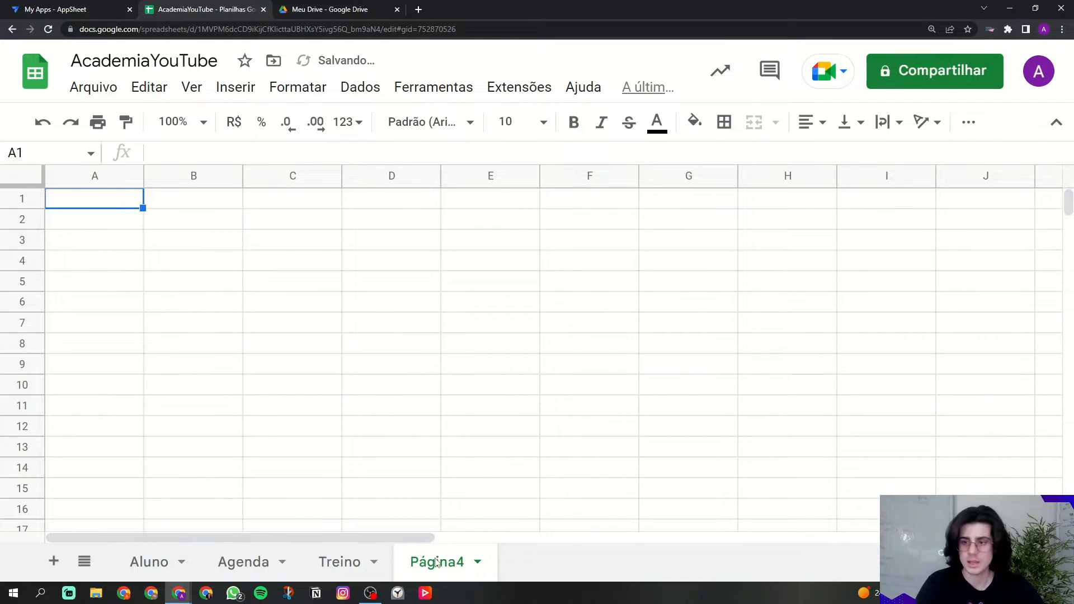
Step: Rename the Página4 sheet to DetalheTreino
right_click(437, 562)
click(450, 325)
key(Caps_Lock)
text(D)
key(Caps_Lock)
text(etal)
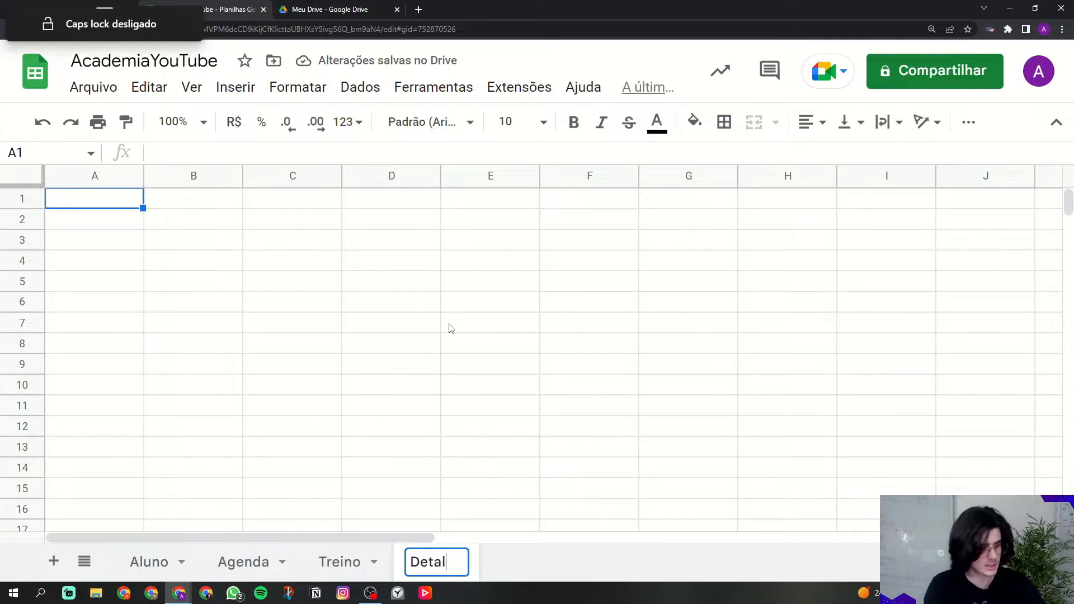
text(heTreino)
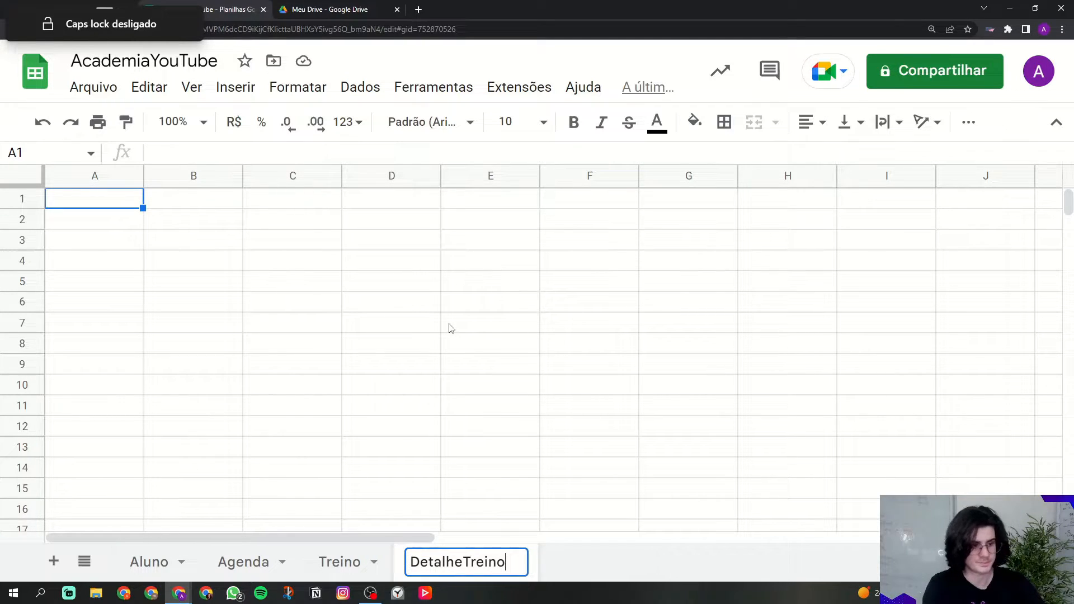
click(451, 328)
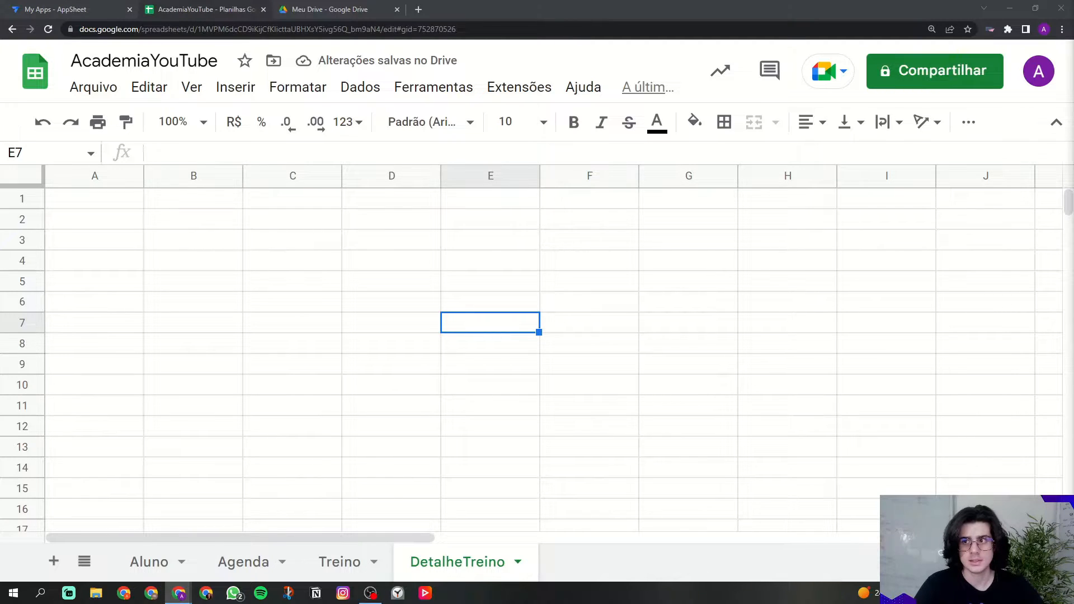
Step: Enter headers IdDetalhe, Treino and Exercicio in A1:C1, fixing the Exercicio misspelling
click(147, 242)
click(99, 207)
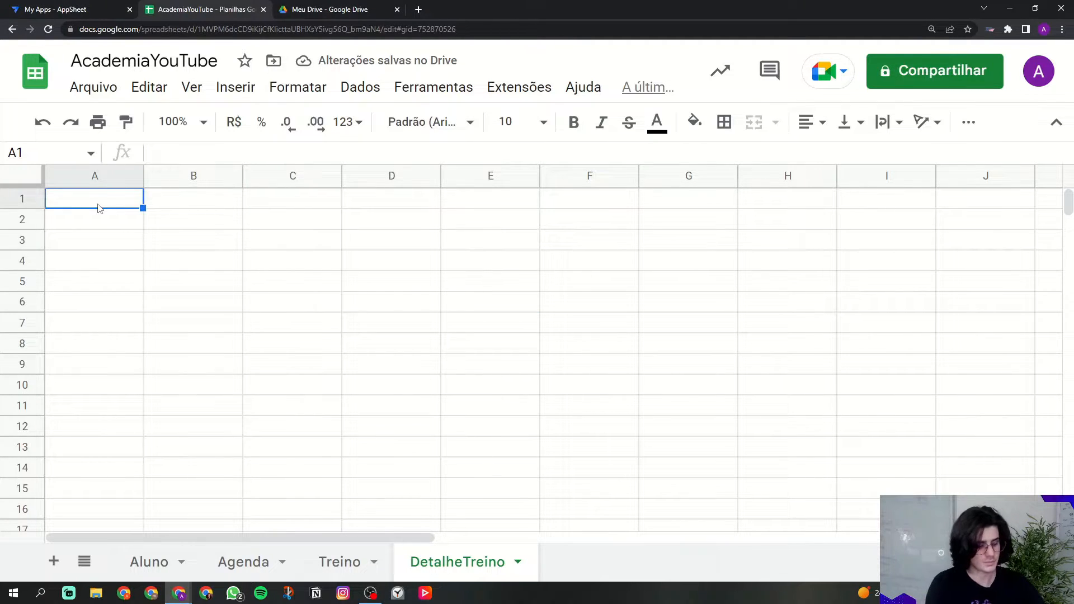
text(IdDetalh)
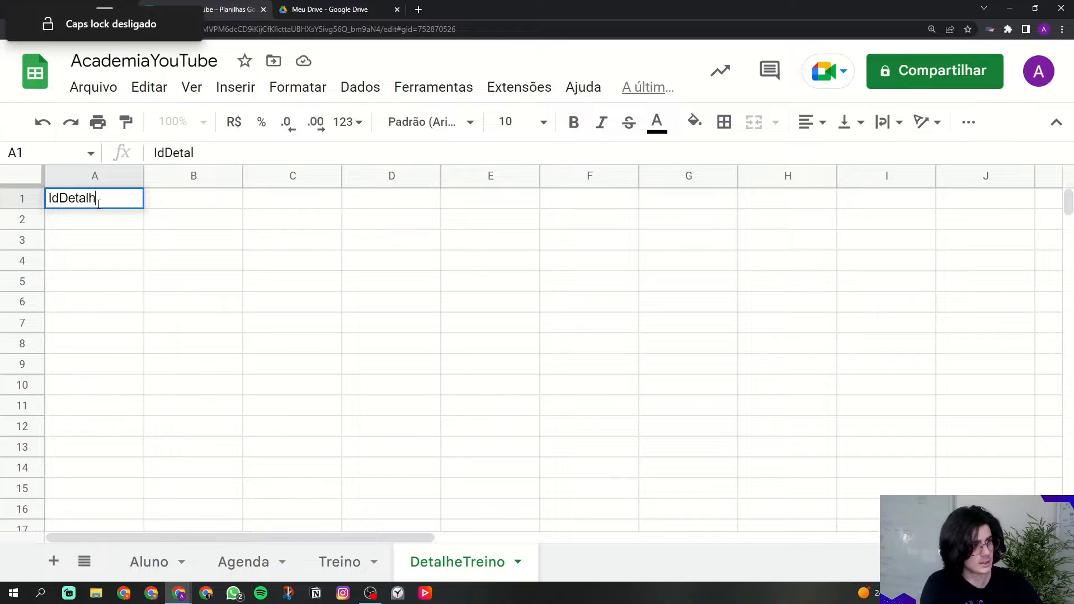
text(e)
key(Tab)
key(Caps_Lock)
text(T)
key(Caps_Lock)
text(reino)
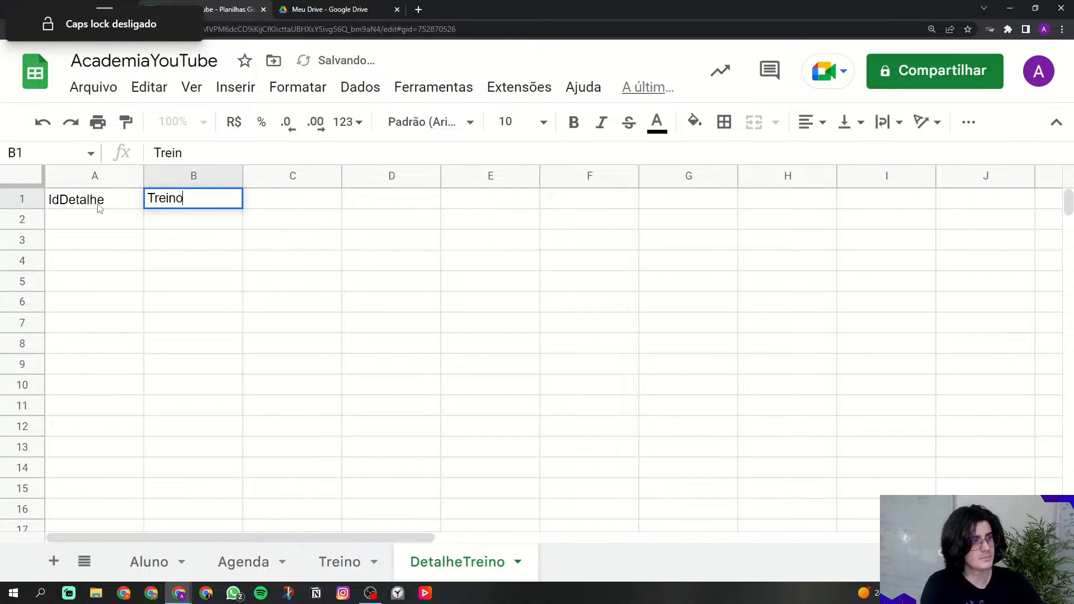
key(Tab)
text(Exercico)
key(Tab)
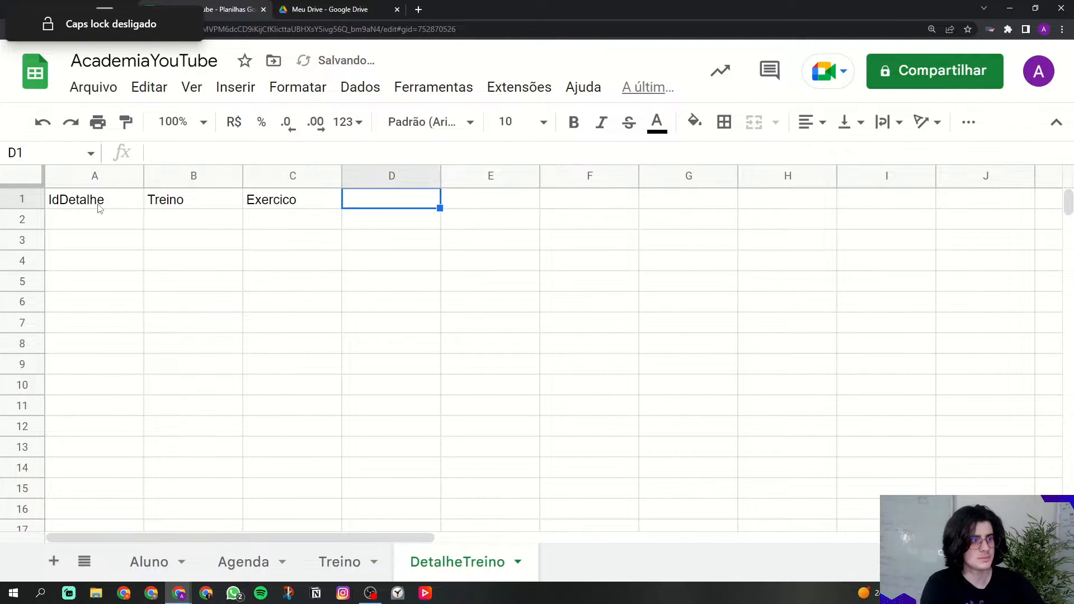
key(Left)
text(E)
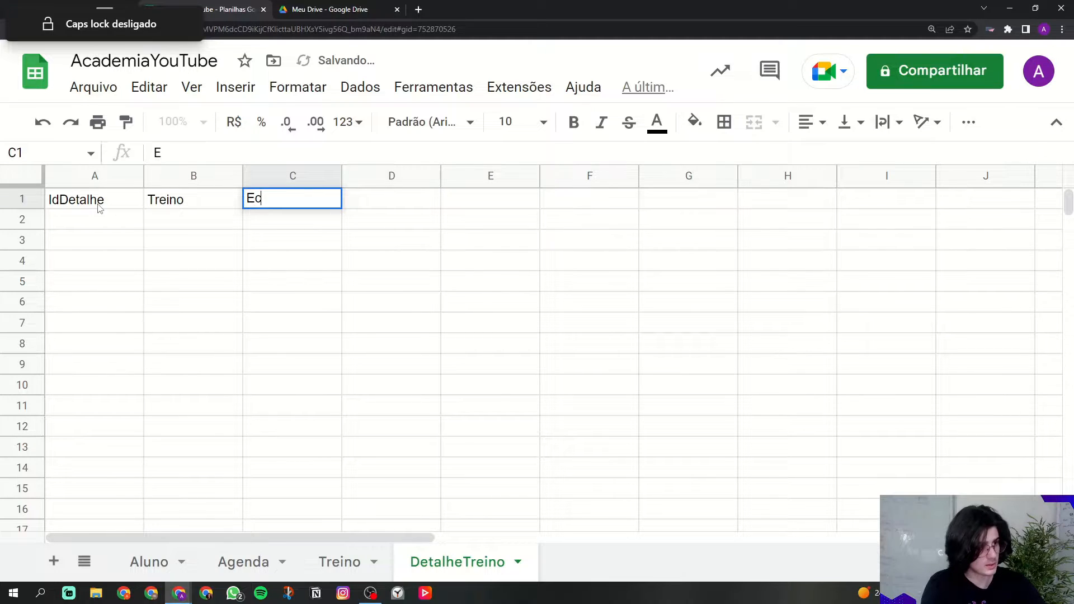
text(xercicio)
key(Tab)
Step: Add Serie and Repeticao headers in D1:E1, select A1:E1, and add another blank sheet
key(Caps_Lock)
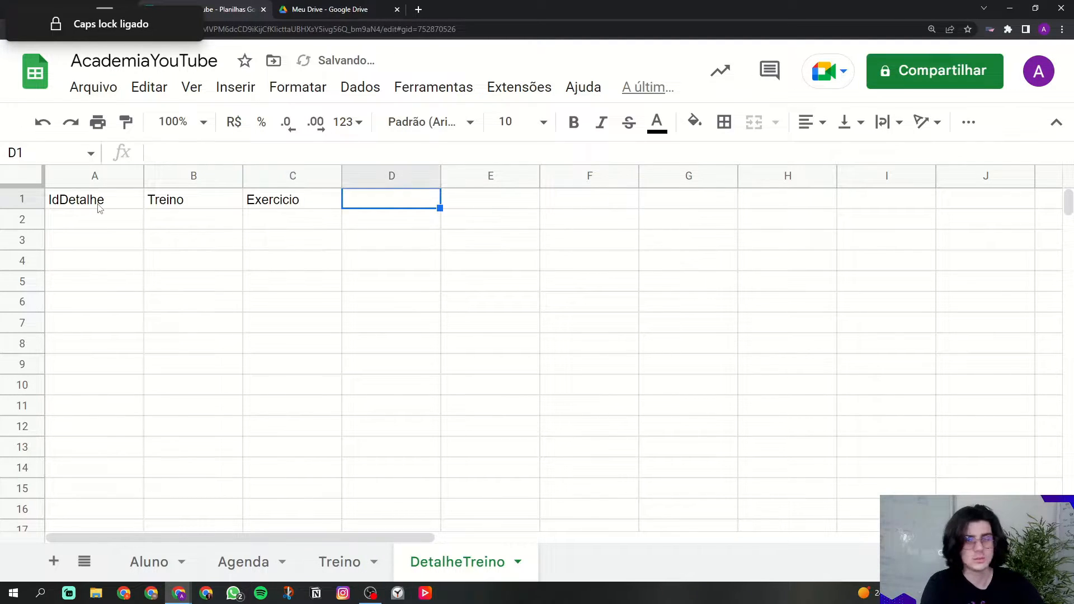
text(S)
key(Caps_Lock)
text(erie)
key(Tab)
key(Caps_Lock)
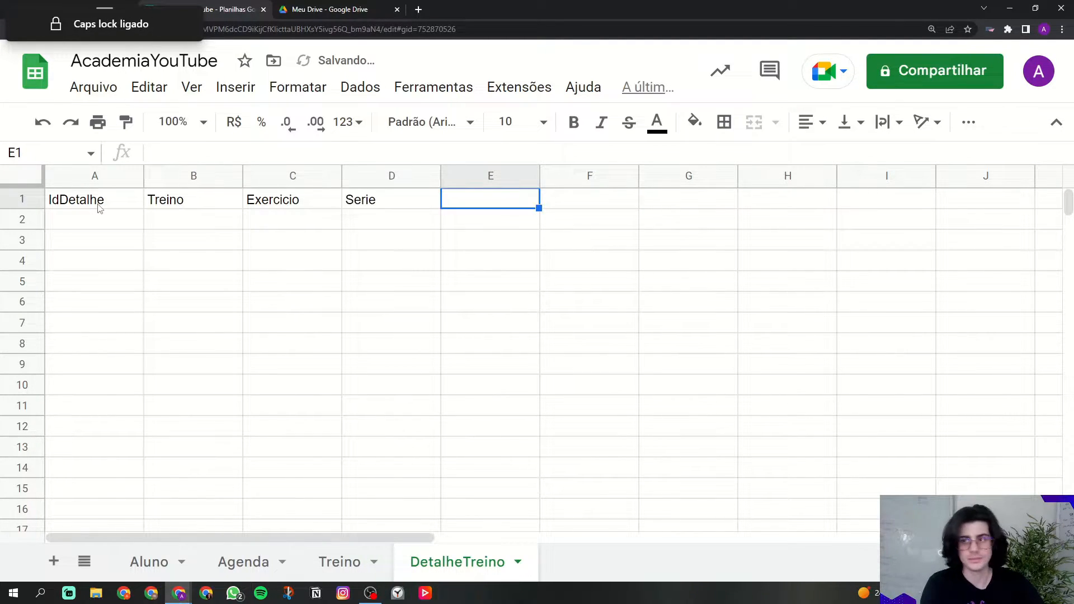
text(R)
key(Caps_Lock)
text(epeticao)
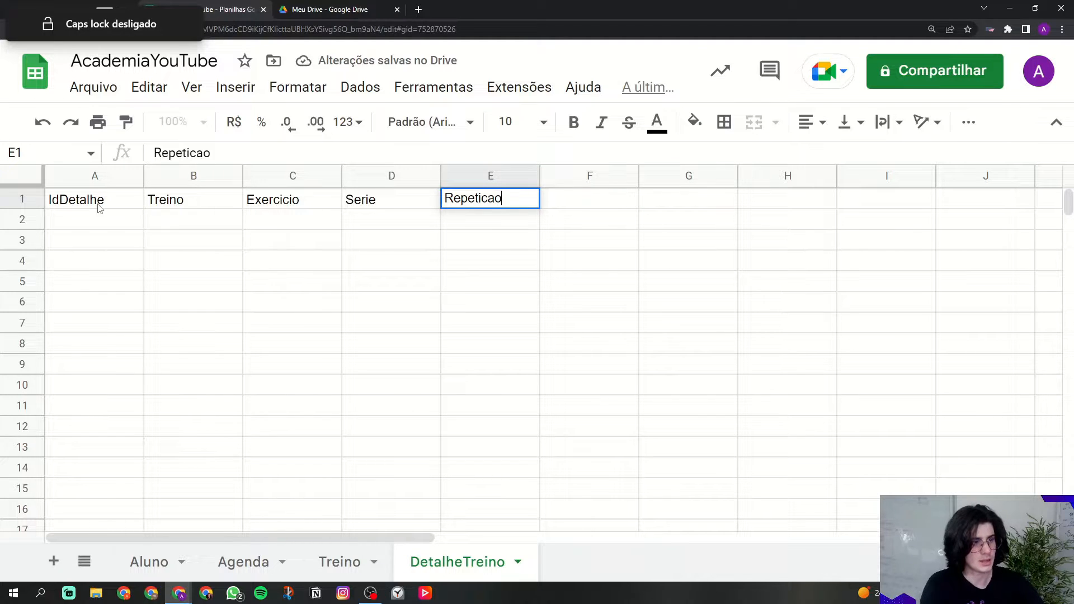
drag(99, 208, 422, 205)
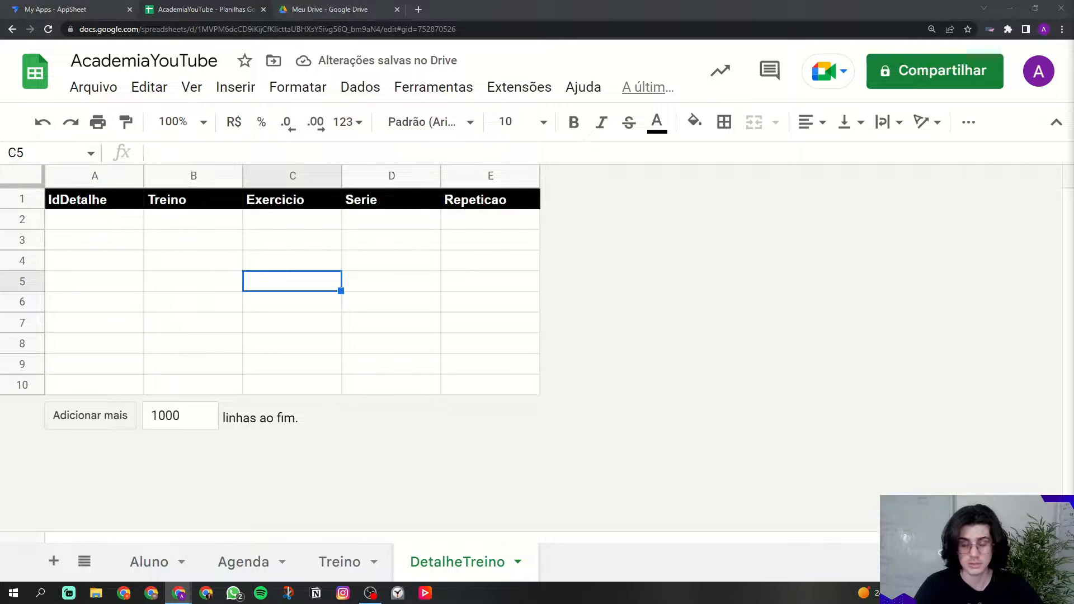
click(54, 561)
Step: Rename the new sheet to Exercicio
click(621, 561)
click(612, 320)
key(Caps_Lock)
text(E)
key(Caps_Lock)
text(x)
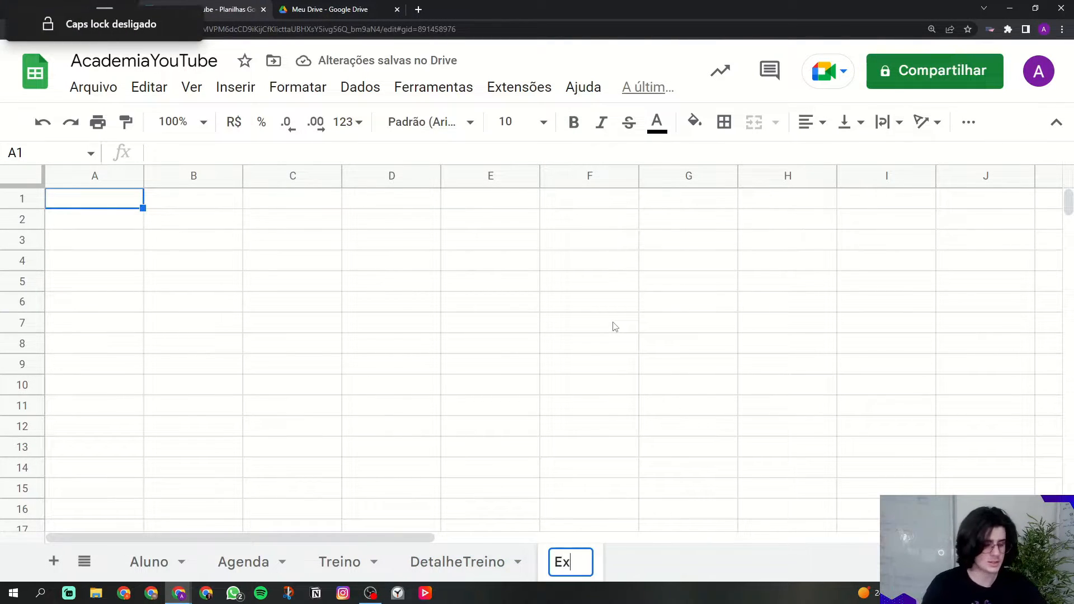
text(ercicio)
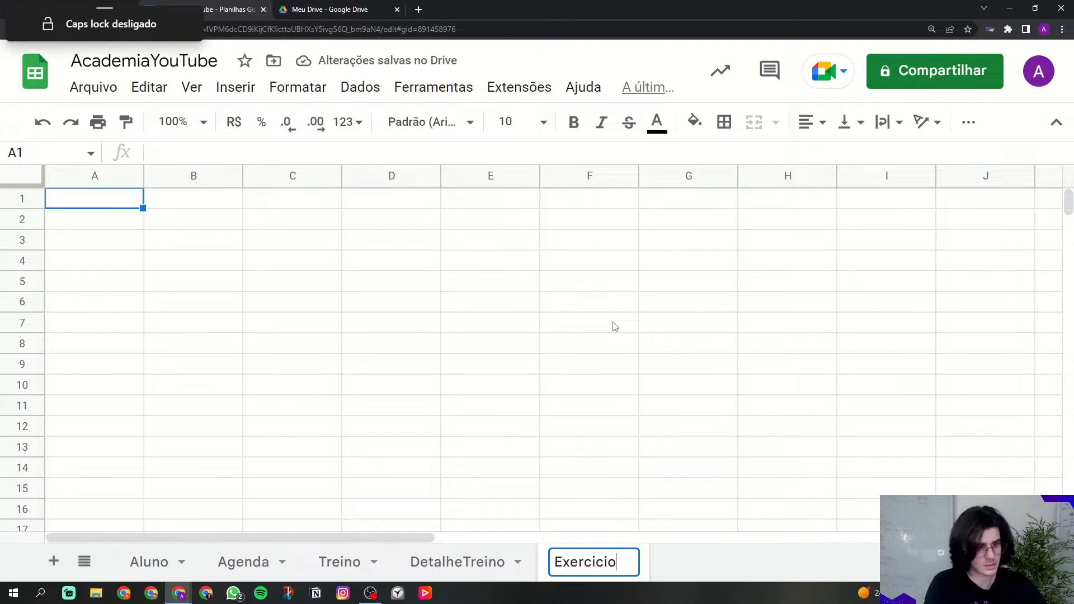
click(615, 327)
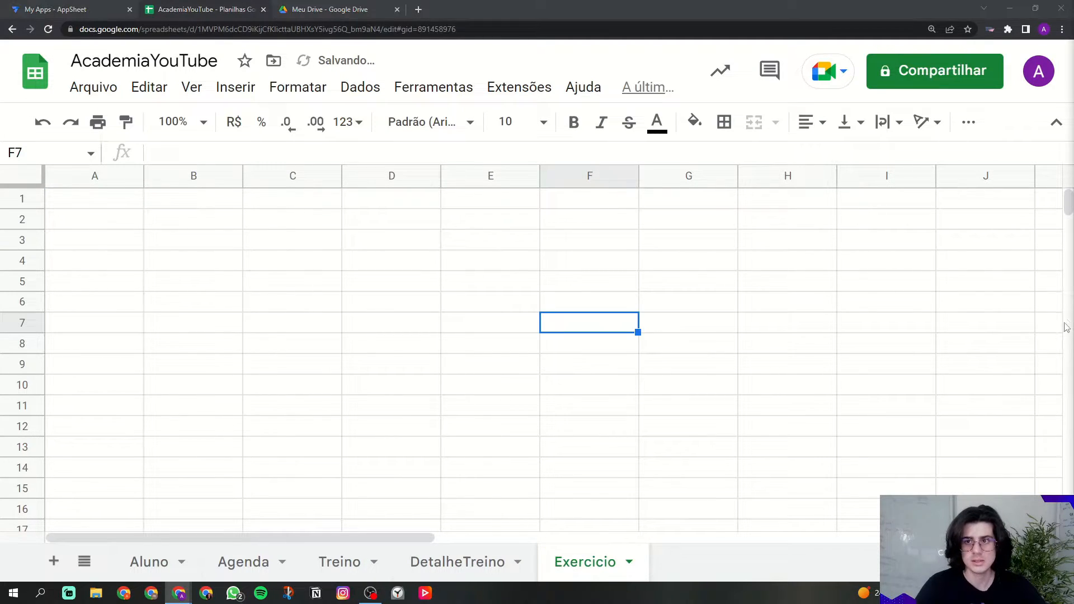
Step: Enter headers IdExercicio, Nome, Imagem and Observacao in A1:D1
click(54, 201)
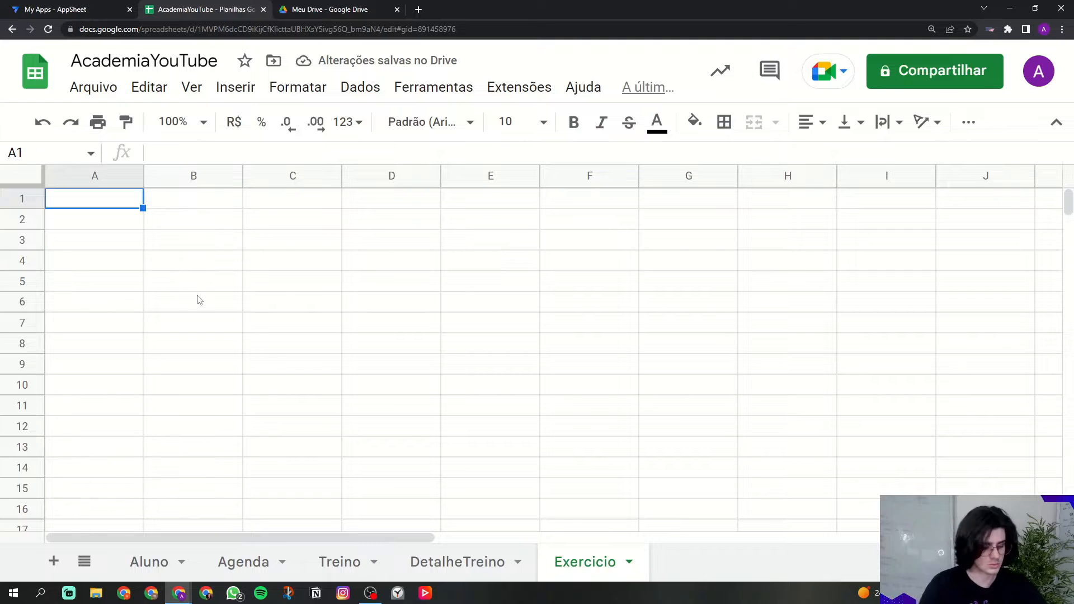
text(Id)
key(Caps_Lock)
text(E)
key(Caps_Lock)
text(r)
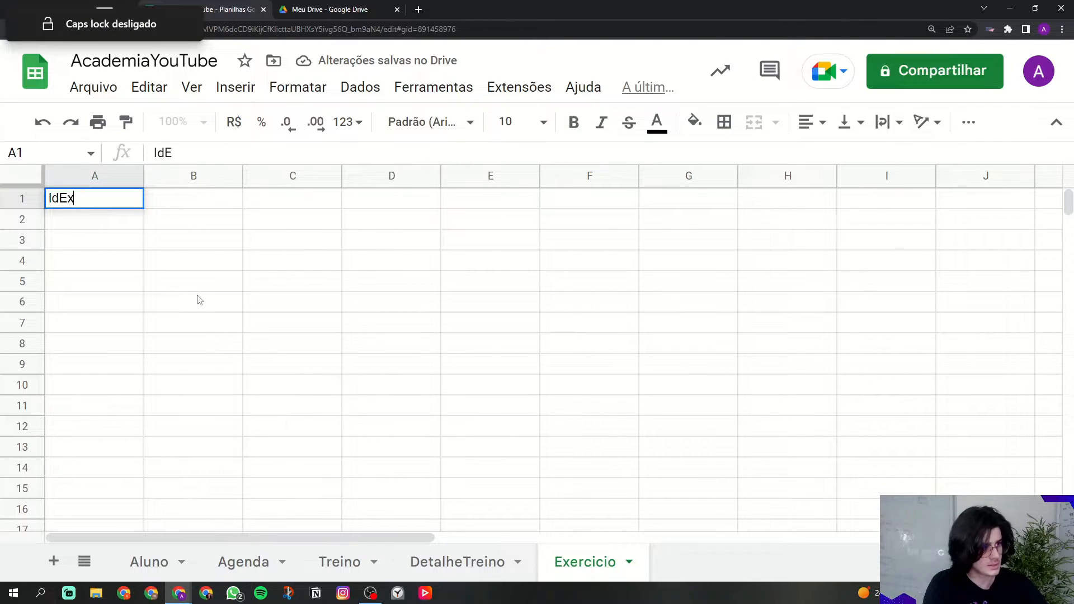
text(ercicio)
key(Tab)
key(Caps_Lock)
text(Nome)
key(Tab)
text(Imagem)
key(Tab)
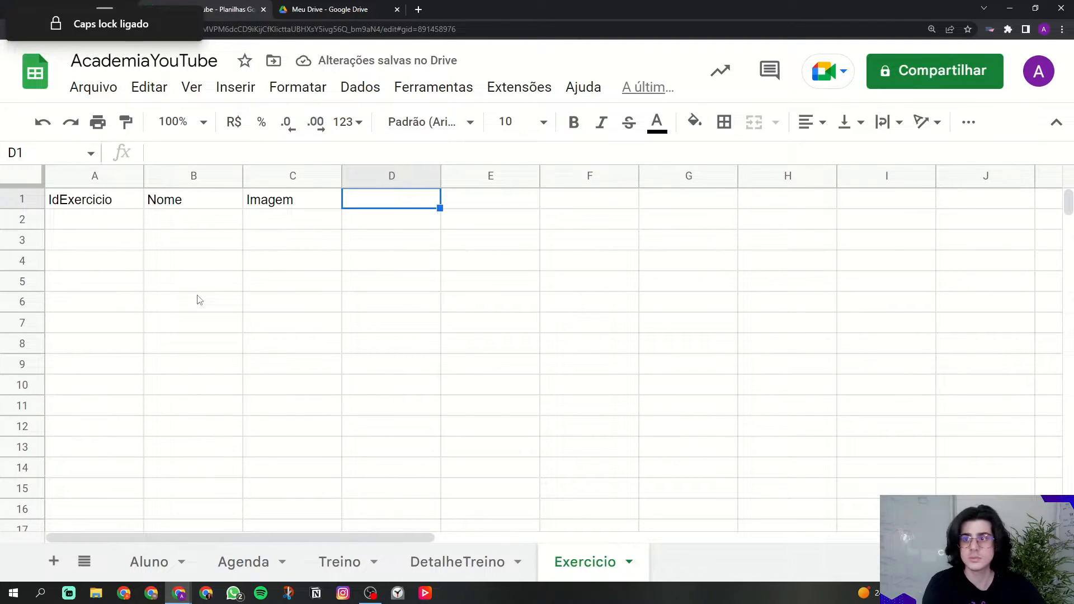
key(Caps_Lock)
text(Observacao)
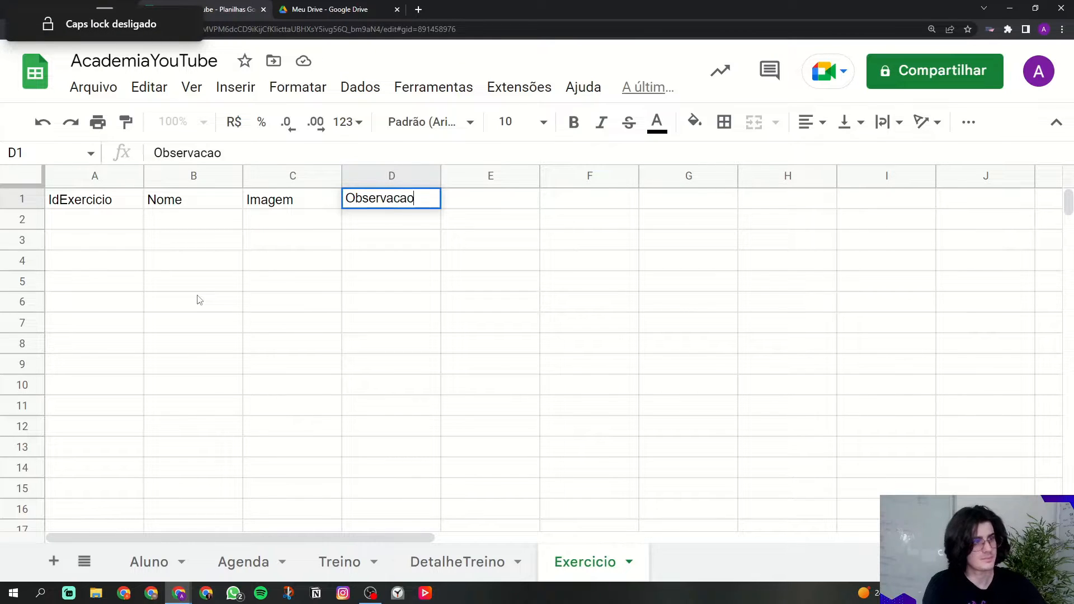
Step: Select the header cells A1:D1 and bring up the text colour options
drag(84, 199, 391, 201)
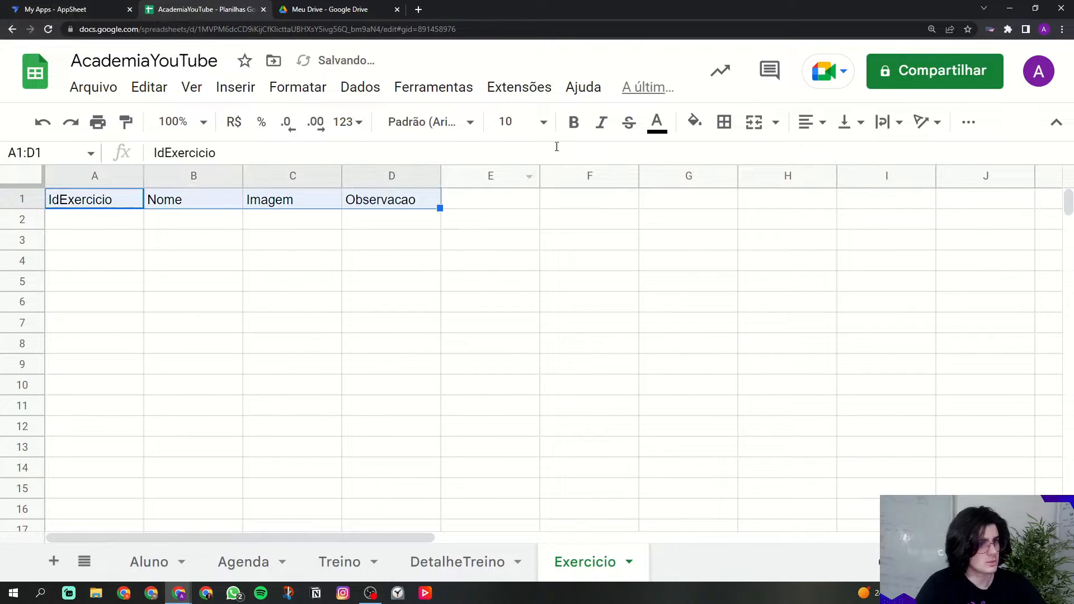
click(656, 121)
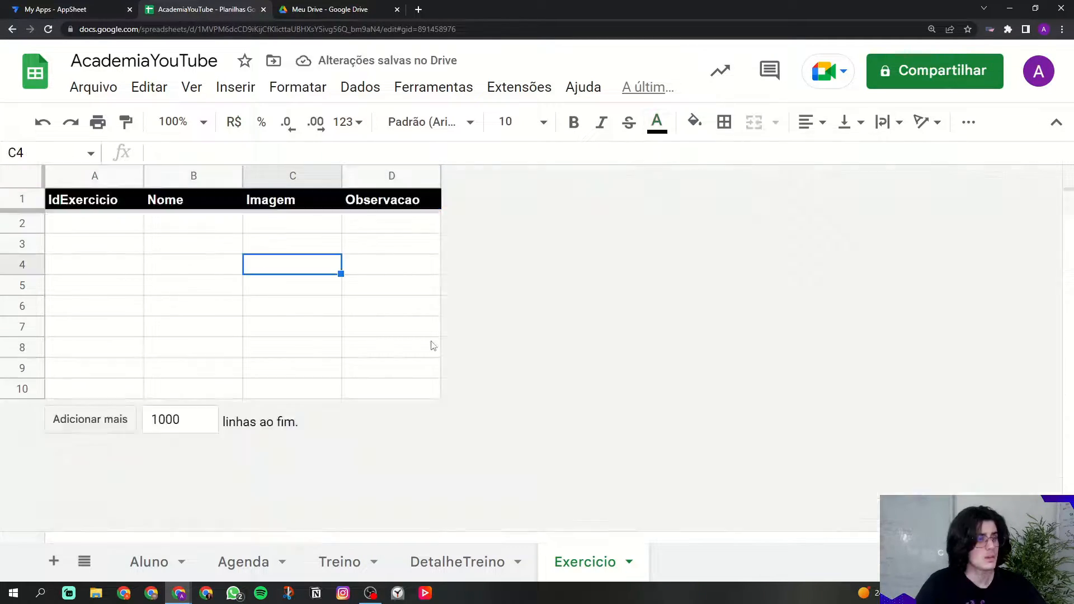
click(429, 348)
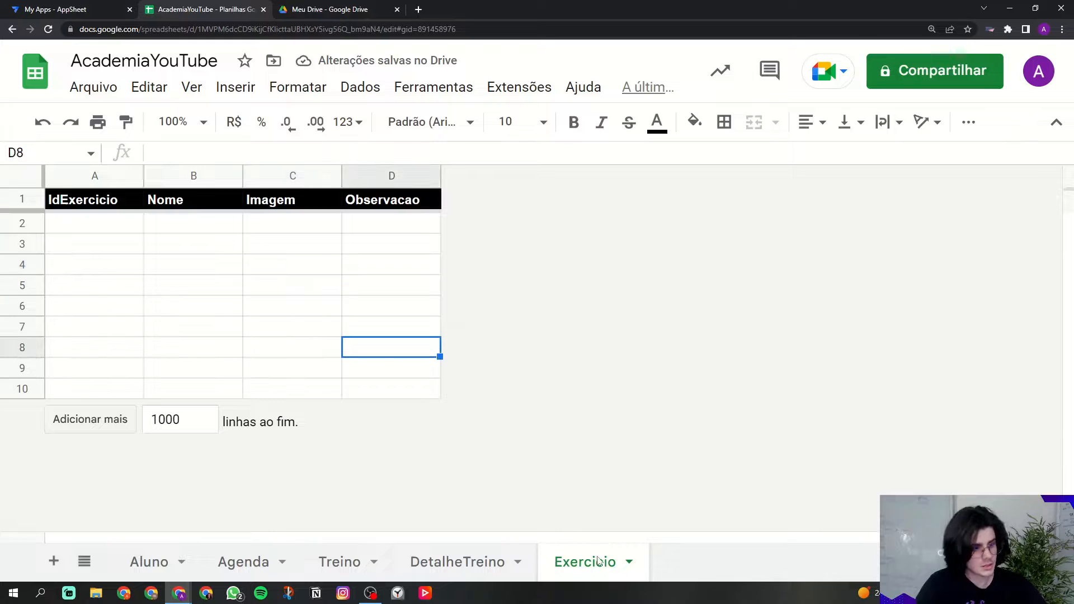
Step: Add a new sheet named Responsavel
click(53, 561)
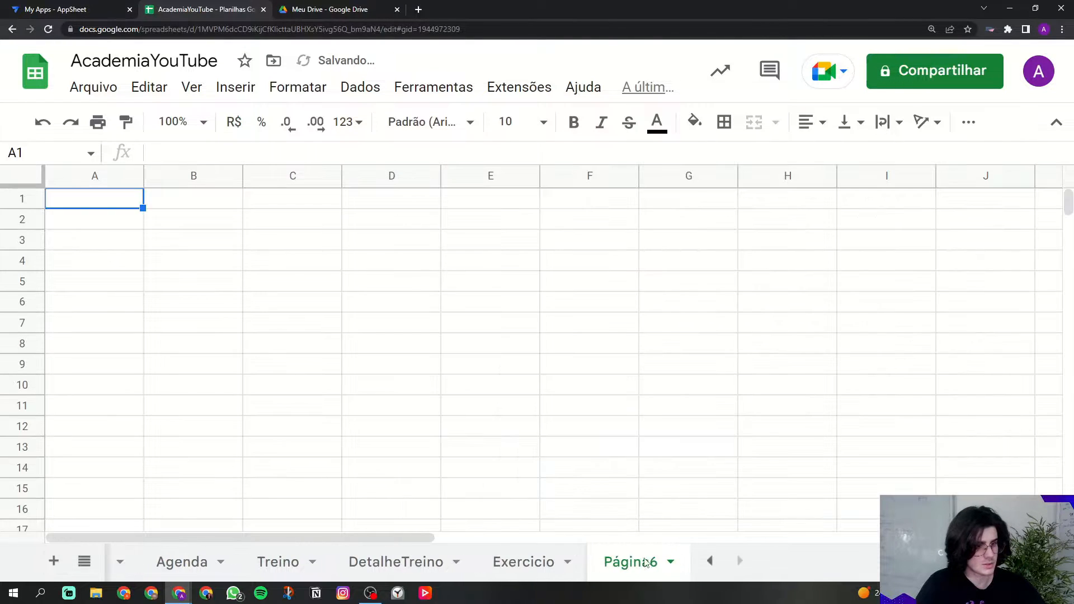
click(670, 561)
click(654, 328)
text(R)
key(Caps_Lock)
text(esponsavel)
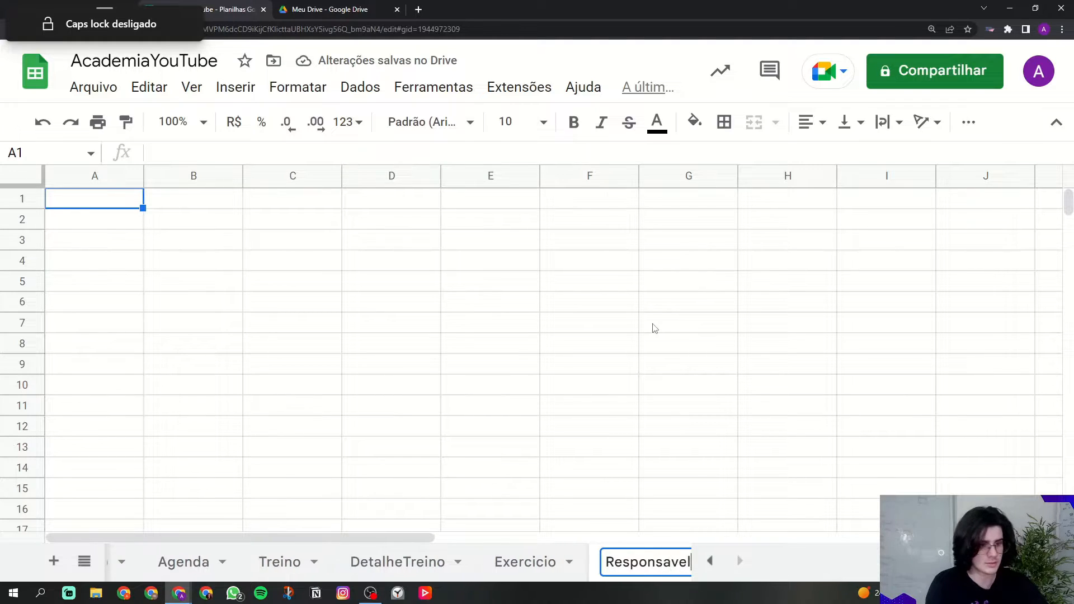
click(692, 328)
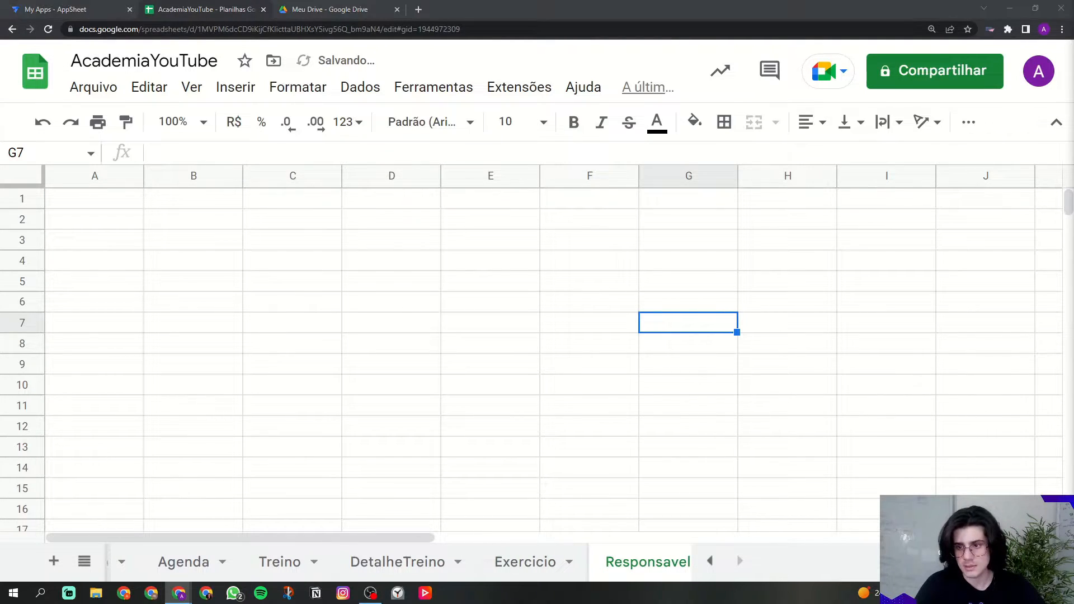
Step: Enter headers IdResponsavel, Foto and Nome in A1:C1
click(136, 220)
click(115, 205)
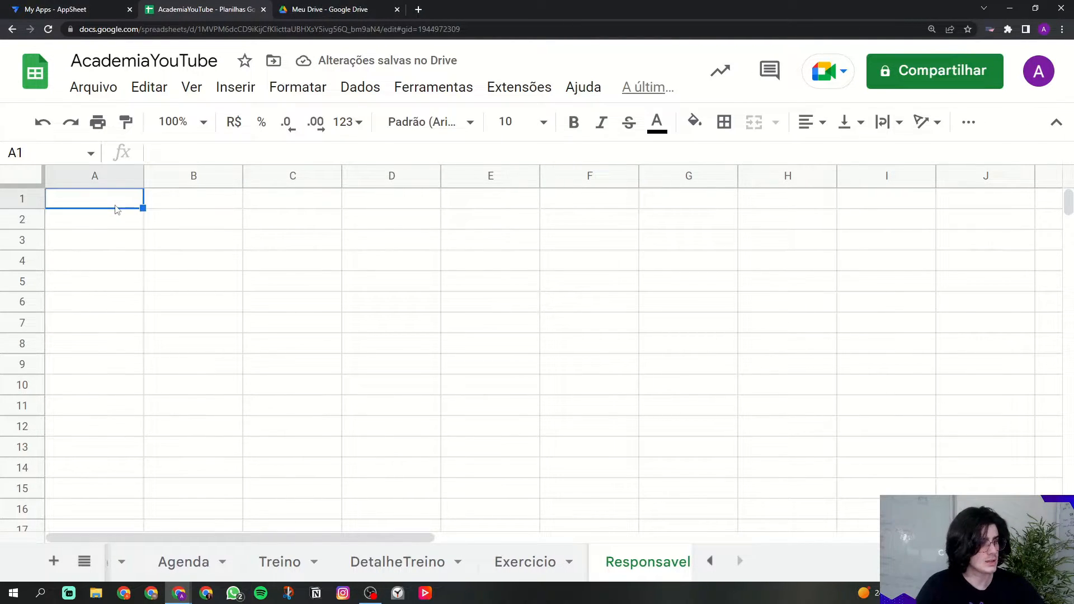
key(Caps_Lock)
text(IdR)
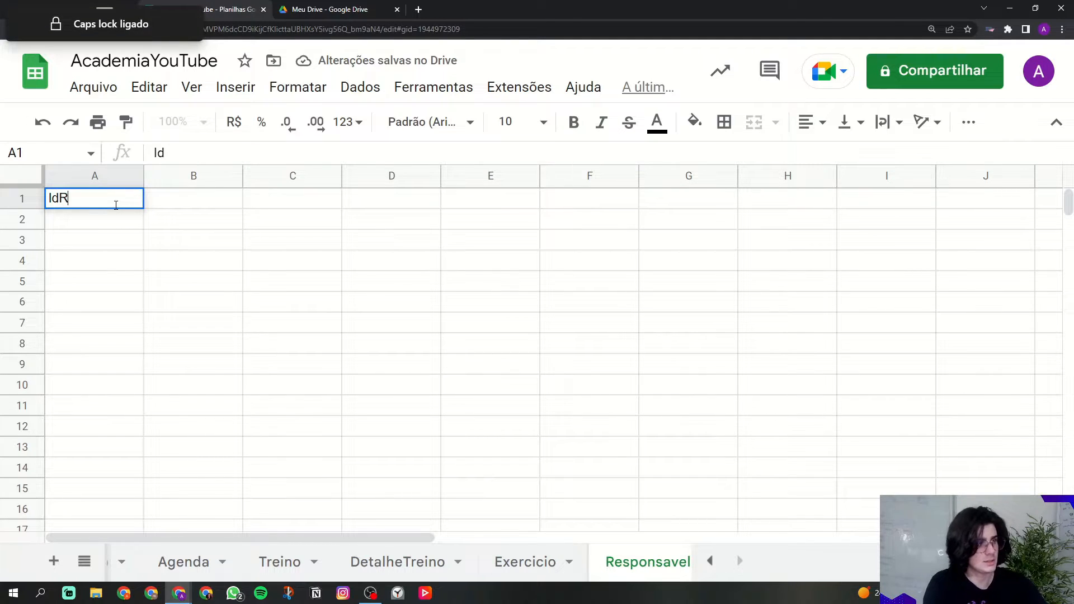
key(Caps_Lock)
text(esponve)
key(BackSpace)
key(BackSpace)
text(savel)
key(Tab)
key(Caps_Lock)
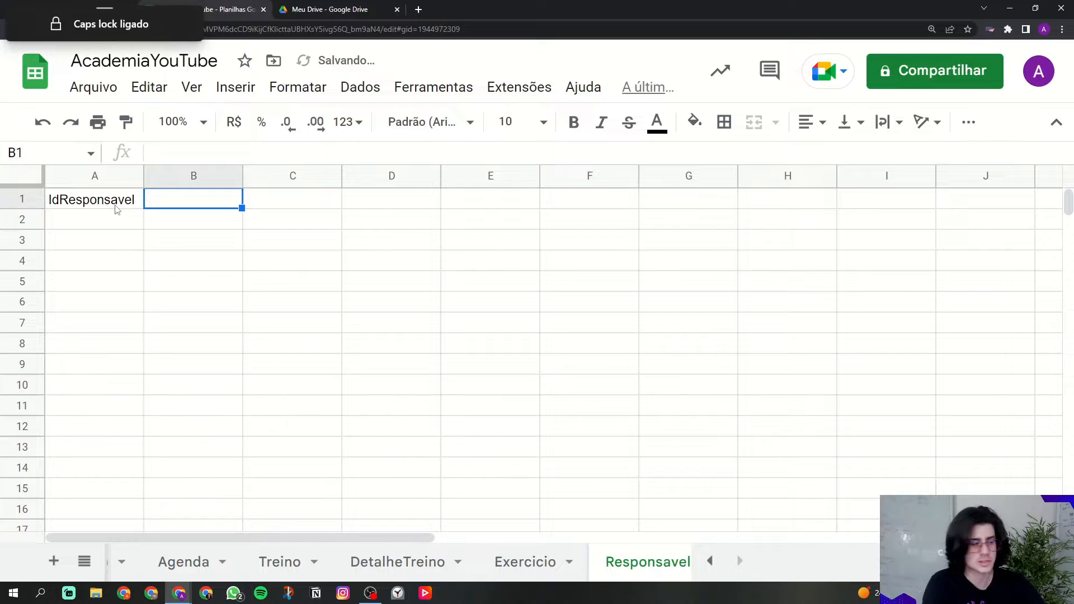
text(F)
key(Caps_Lock)
text(oto)
key(Tab)
text(Nome)
Step: Format headers A1:C1 as bold white text on a black fill
drag(117, 208, 276, 201)
click(657, 121)
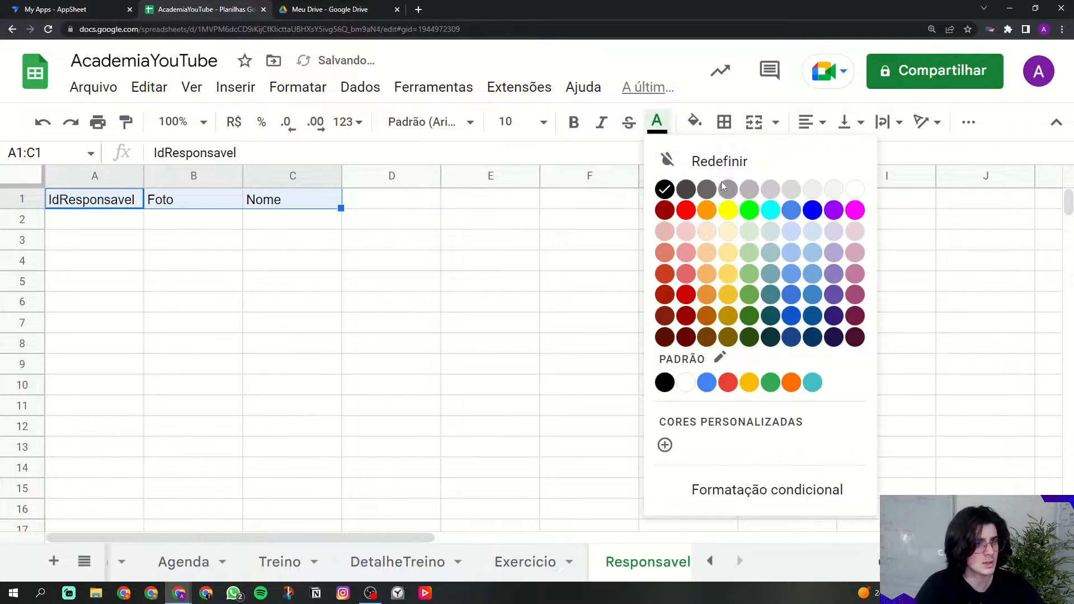
click(854, 190)
click(694, 121)
click(703, 190)
click(573, 122)
click(486, 198)
Step: Delete unused columns D–Z and empty rows 11–1000
click(406, 175)
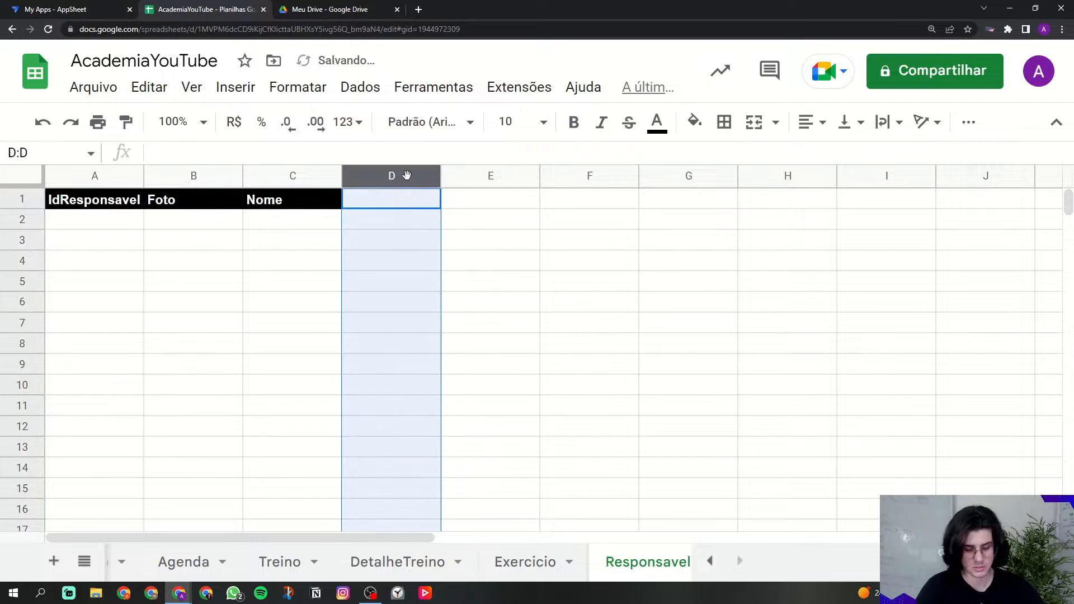
key(ctrl+shift+Right)
right_click(408, 175)
click(458, 343)
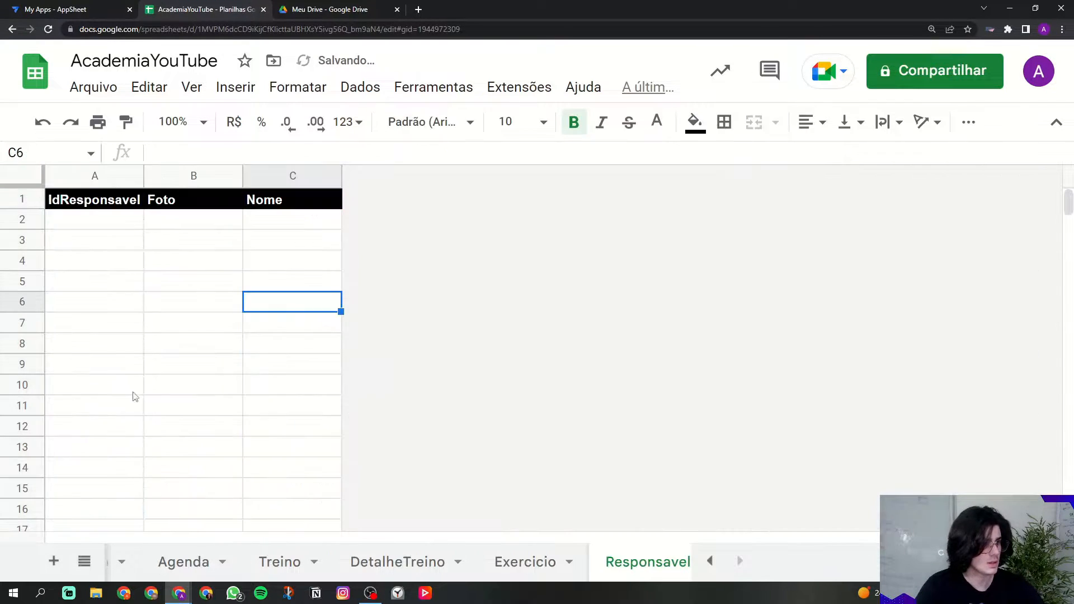
click(22, 405)
key(ctrl+shift+Down)
right_click(28, 386)
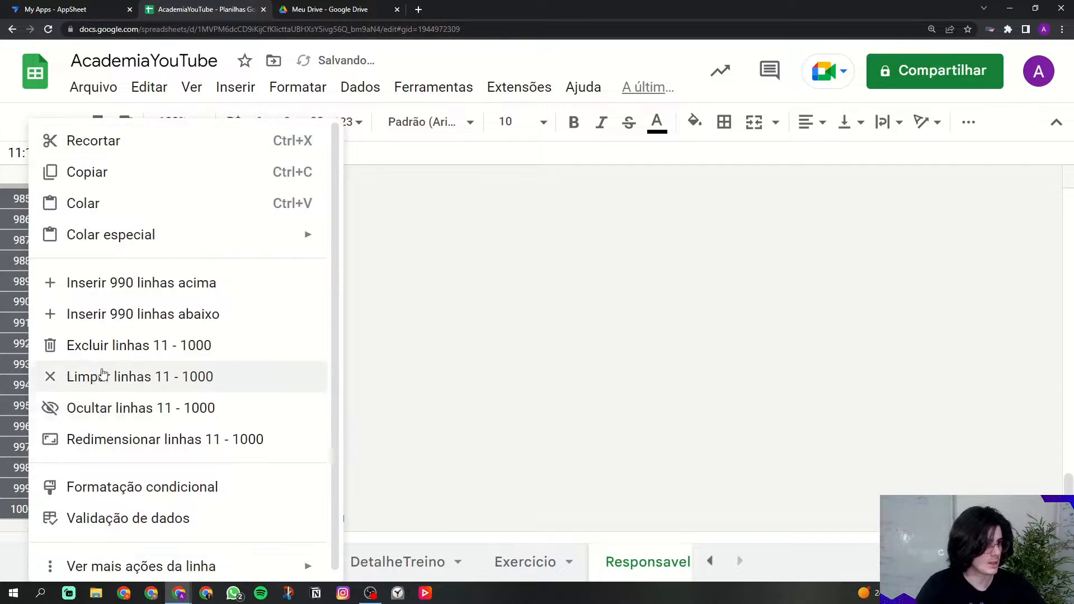
click(109, 346)
Step: Freeze the header row and check the IdResponsavel, Foto and Nome headers
click(110, 269)
drag(26, 186, 50, 209)
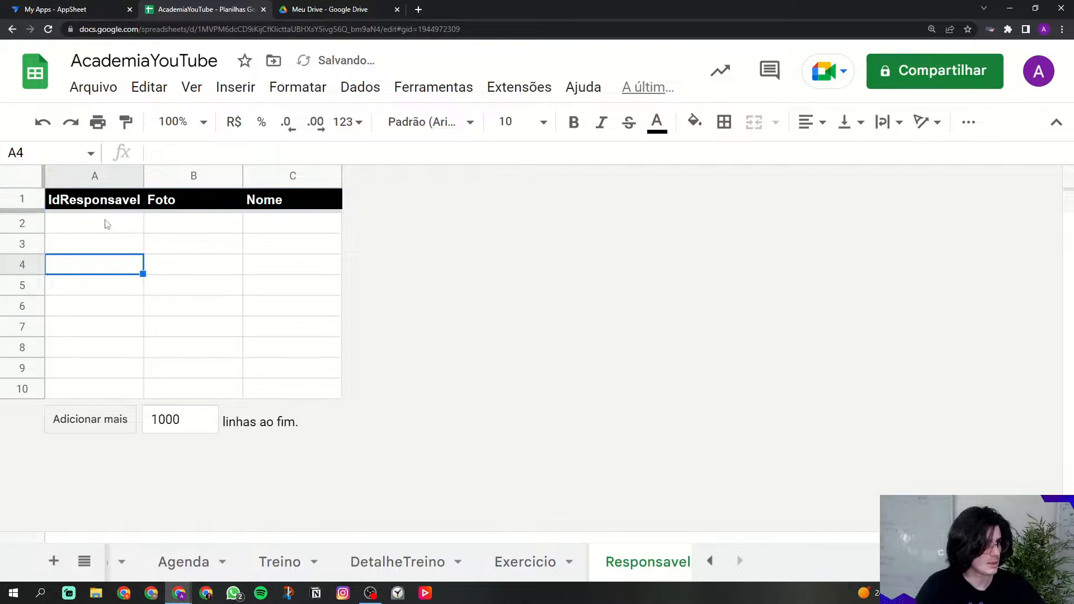
click(89, 222)
click(82, 202)
click(186, 203)
click(289, 203)
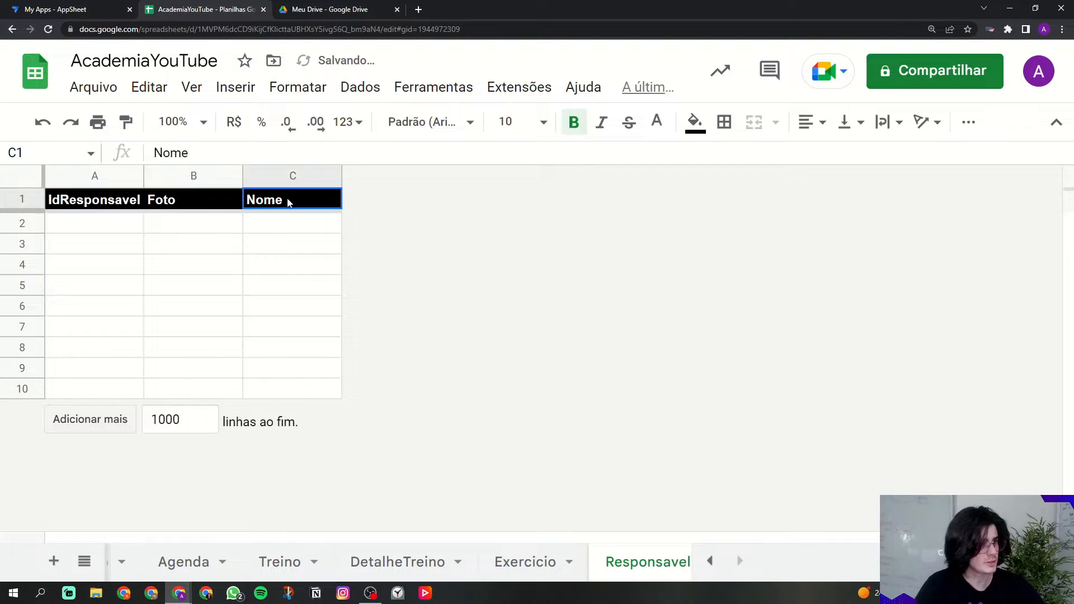
drag(91, 205, 333, 196)
click(313, 244)
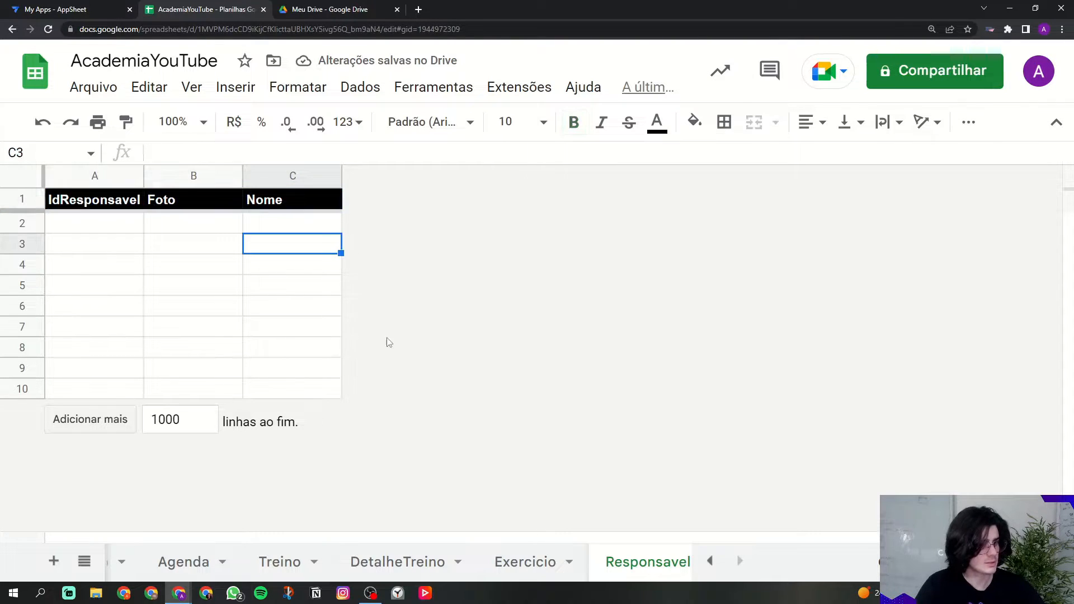
Step: Review the Exercicio, DetalheTreino, Treino and Agenda sheets in turn
click(498, 562)
click(430, 564)
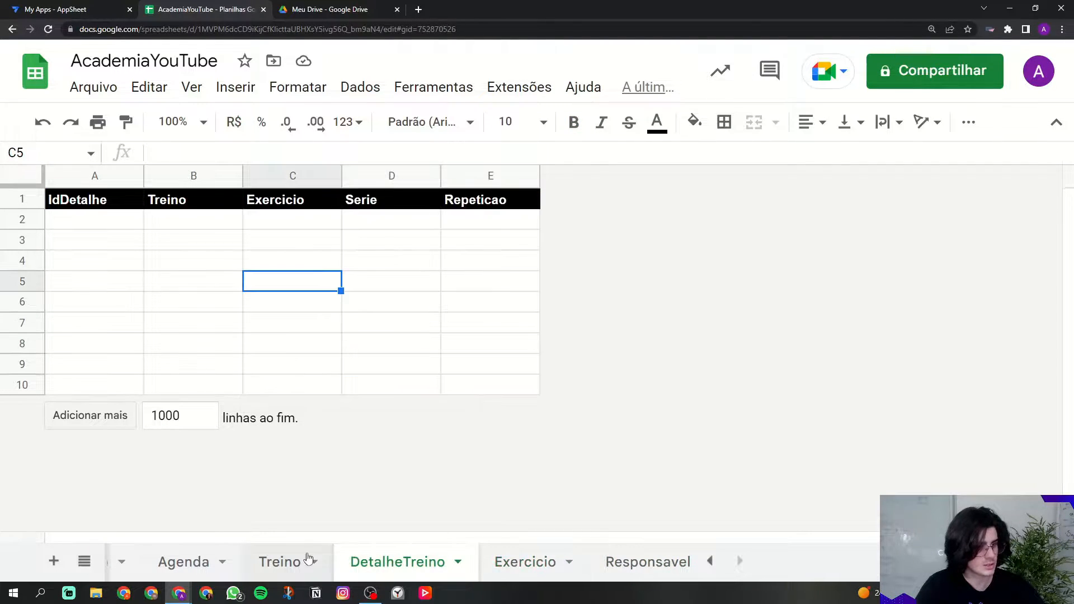
click(274, 561)
click(197, 557)
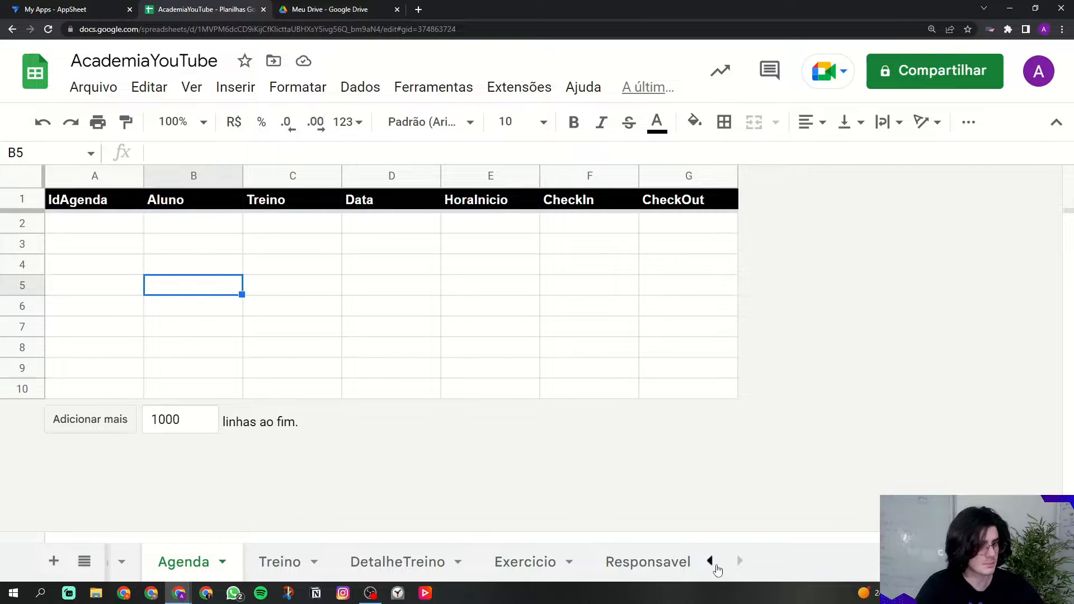
click(709, 560)
Step: Return to the Aluno sheet and confirm all changes are saved to Drive
click(156, 563)
click(242, 263)
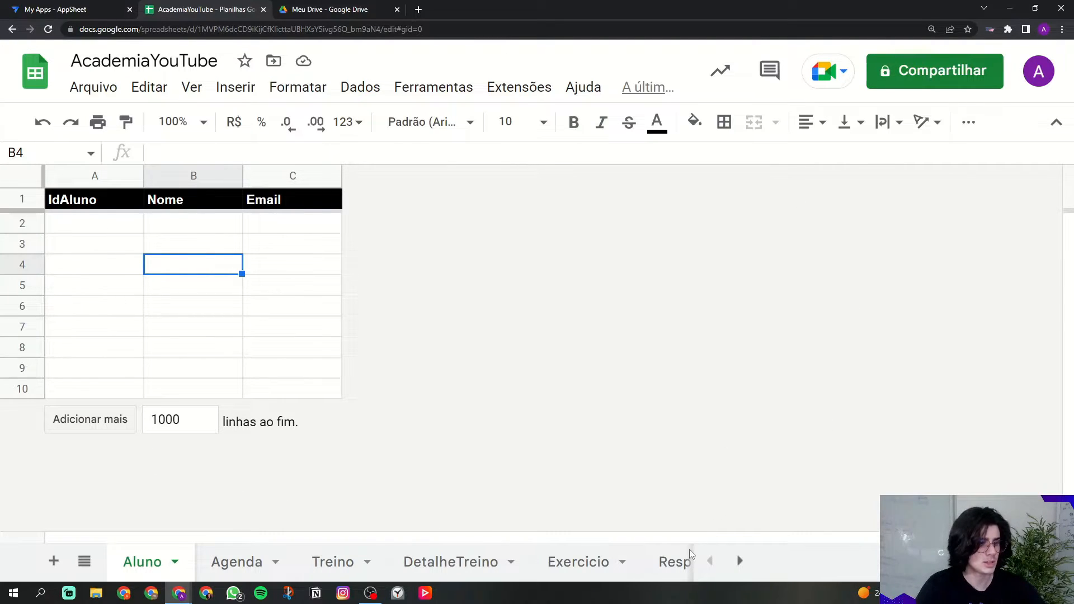
click(303, 61)
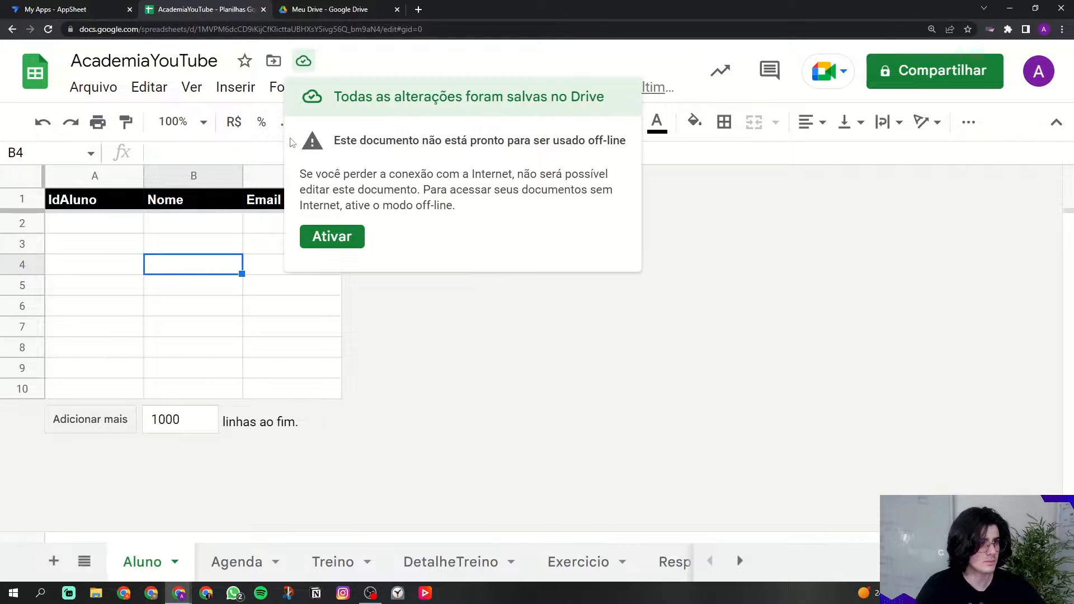
click(333, 307)
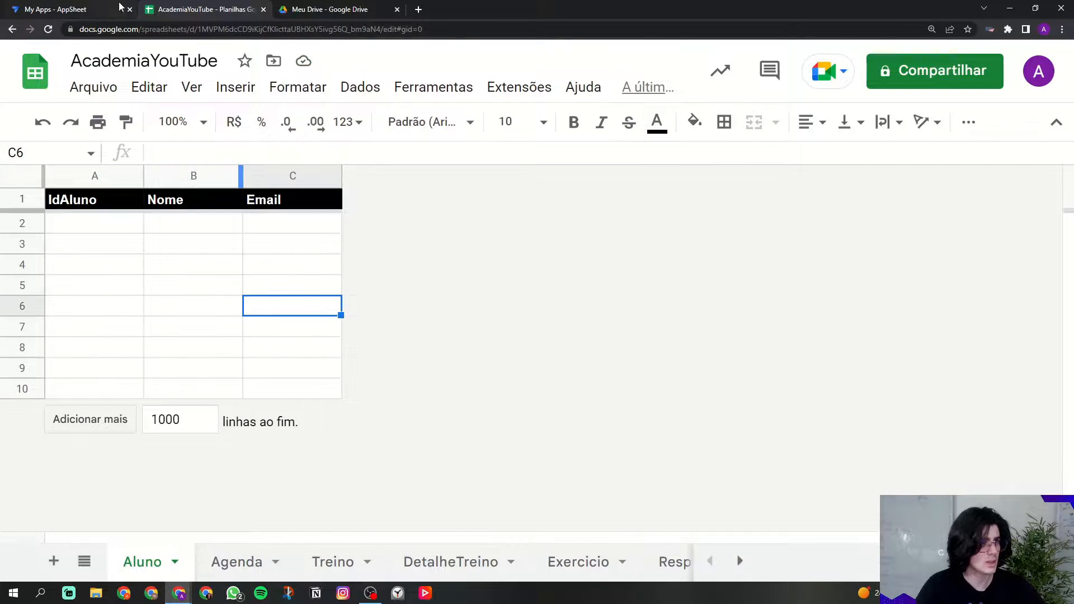
Step: Switch to AppSheet and reload the My Apps list, closing the old one
click(89, 8)
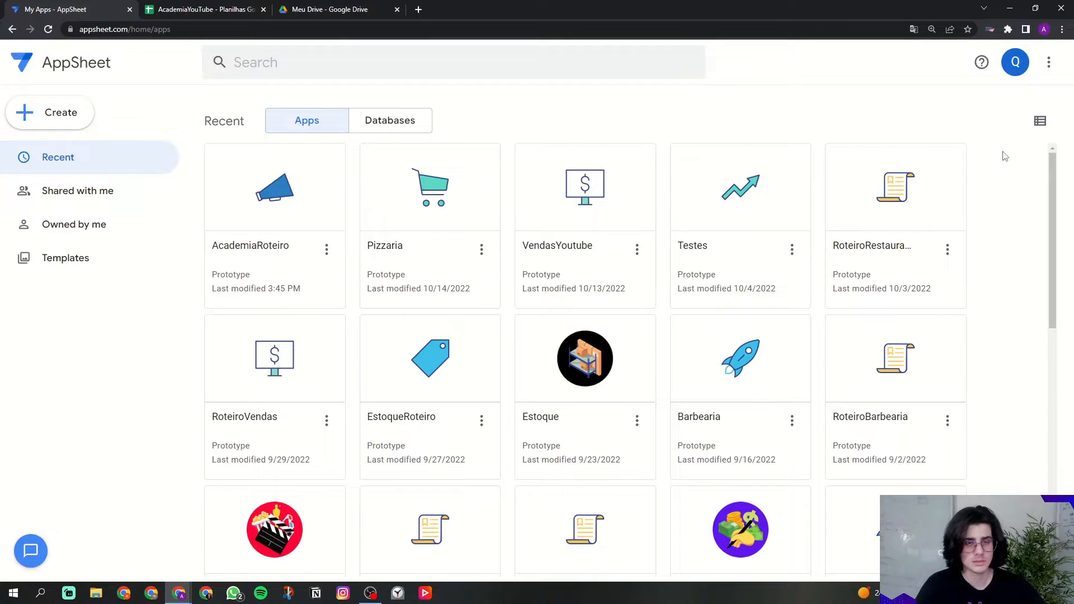
click(1016, 63)
click(920, 147)
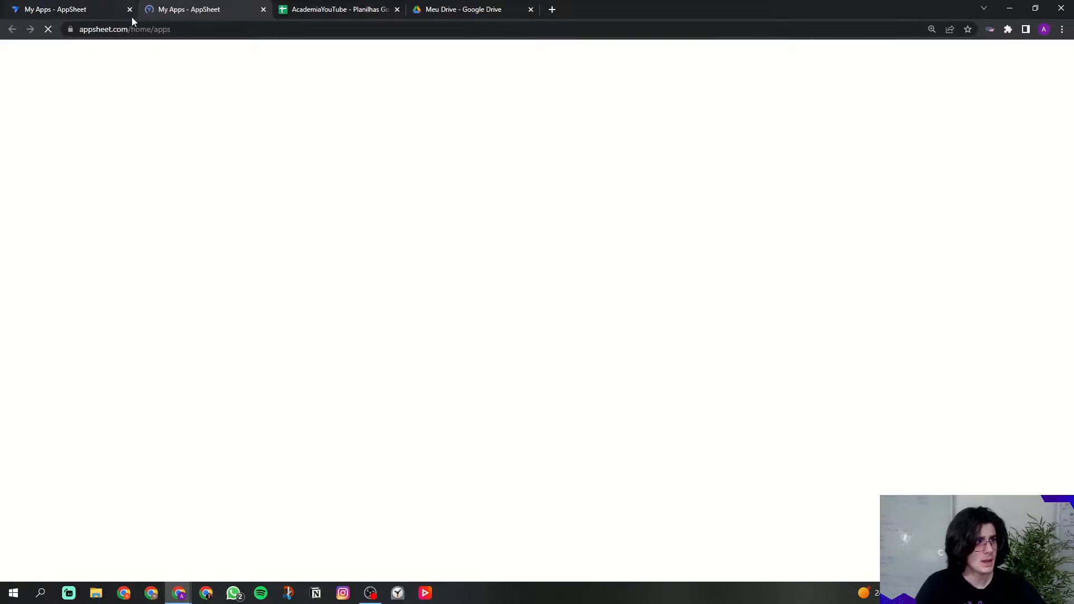
click(129, 10)
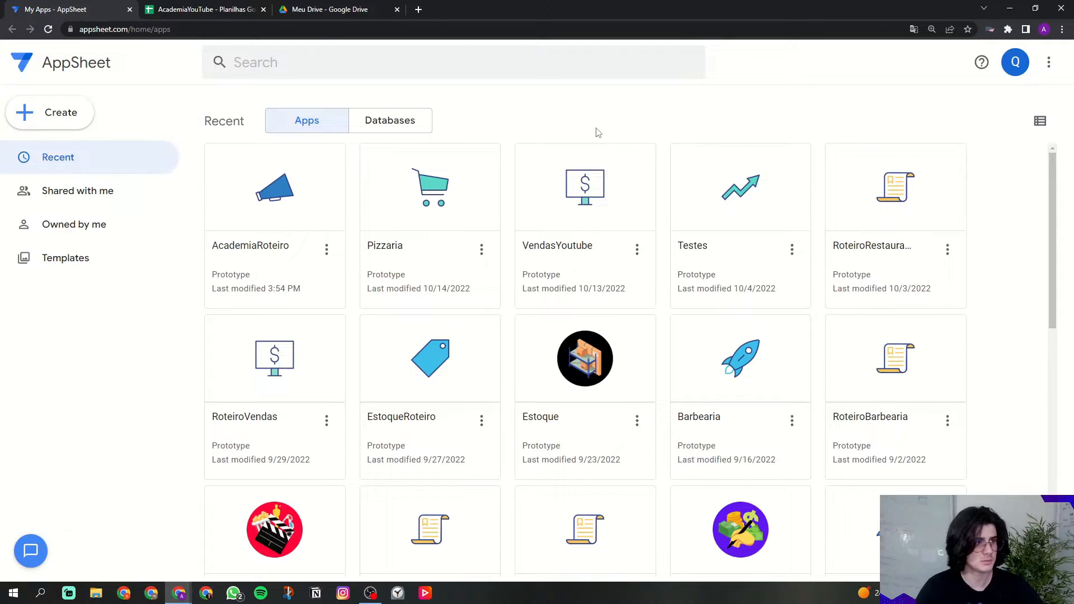
Step: Bring up the Create > App choices for a new app
click(74, 123)
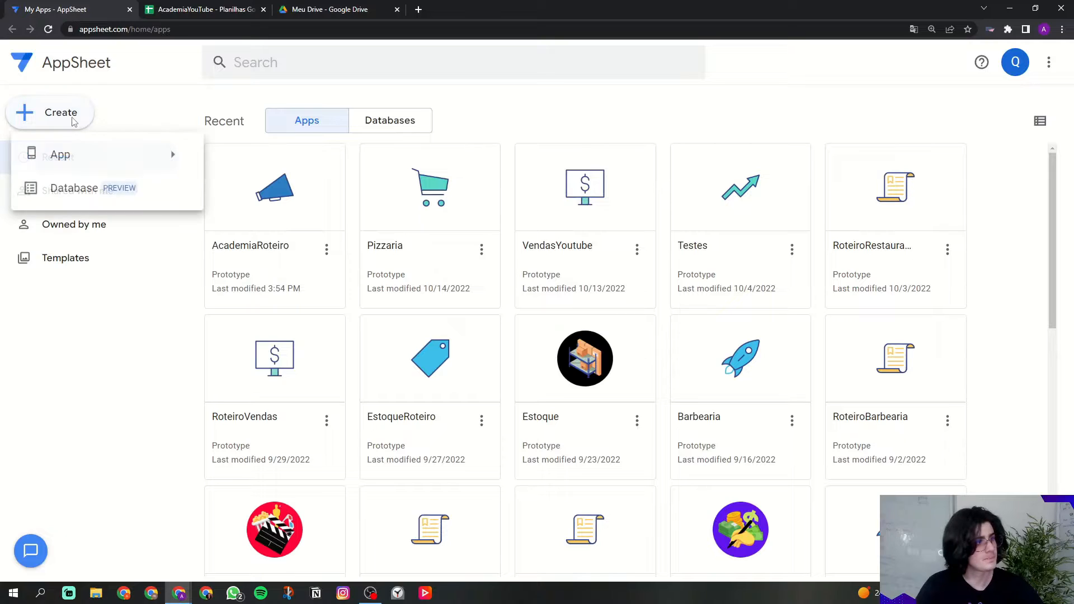
click(72, 157)
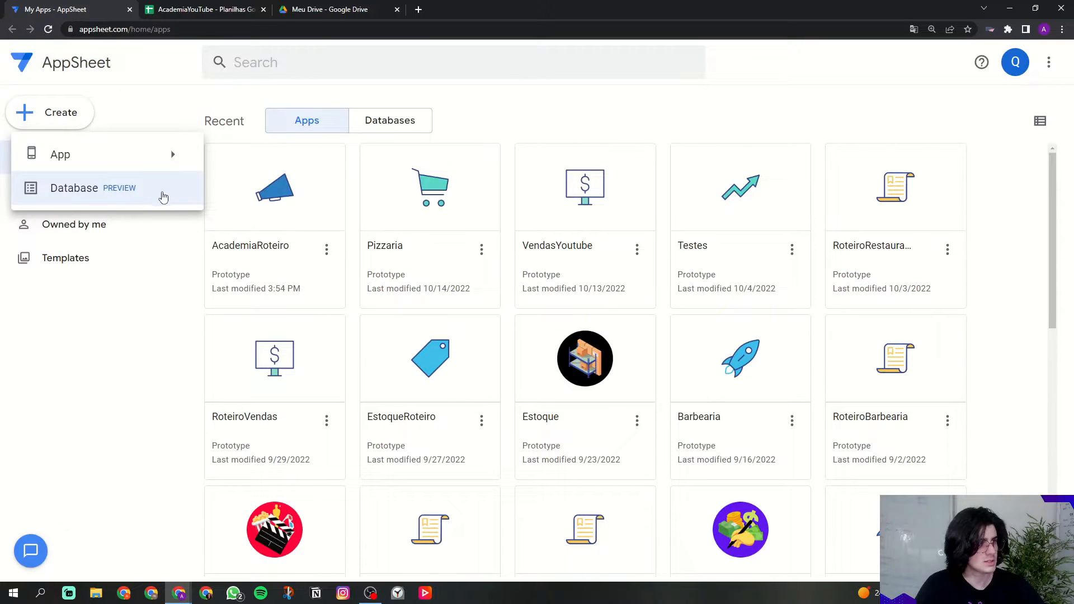
mouse_move(110, 163)
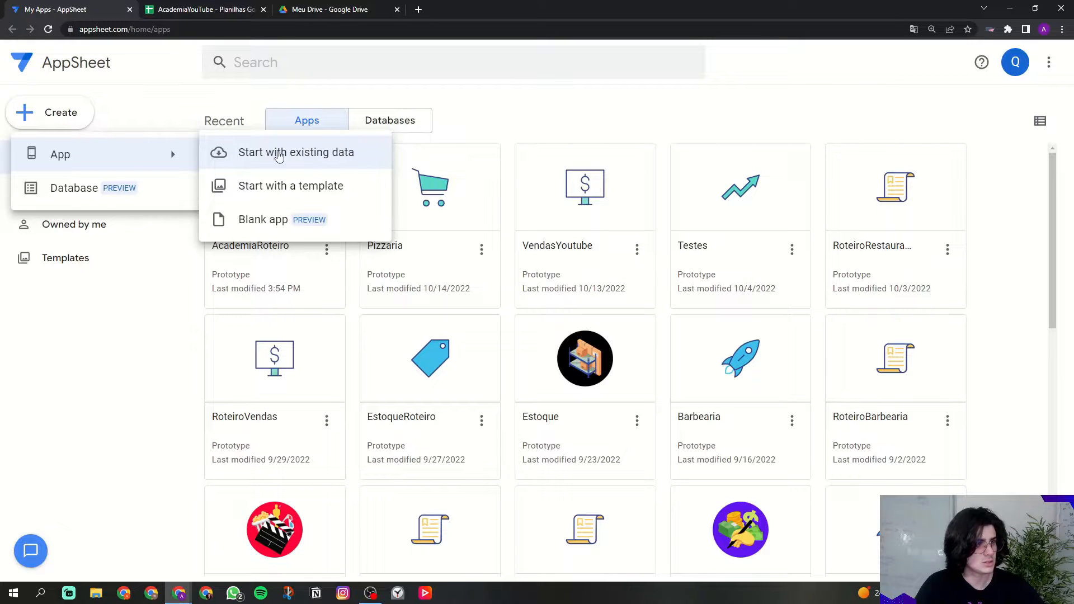
Step: Start an app from existing data named AcademiaYouTube with category Sales & CRM
click(246, 160)
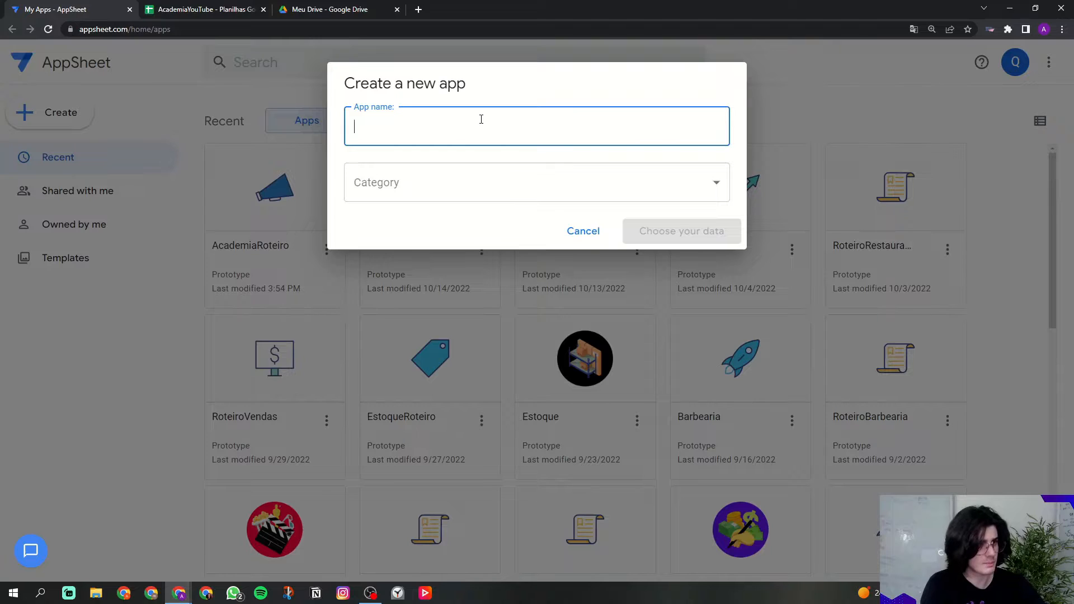
key(Caps_Lock)
text(Academia)
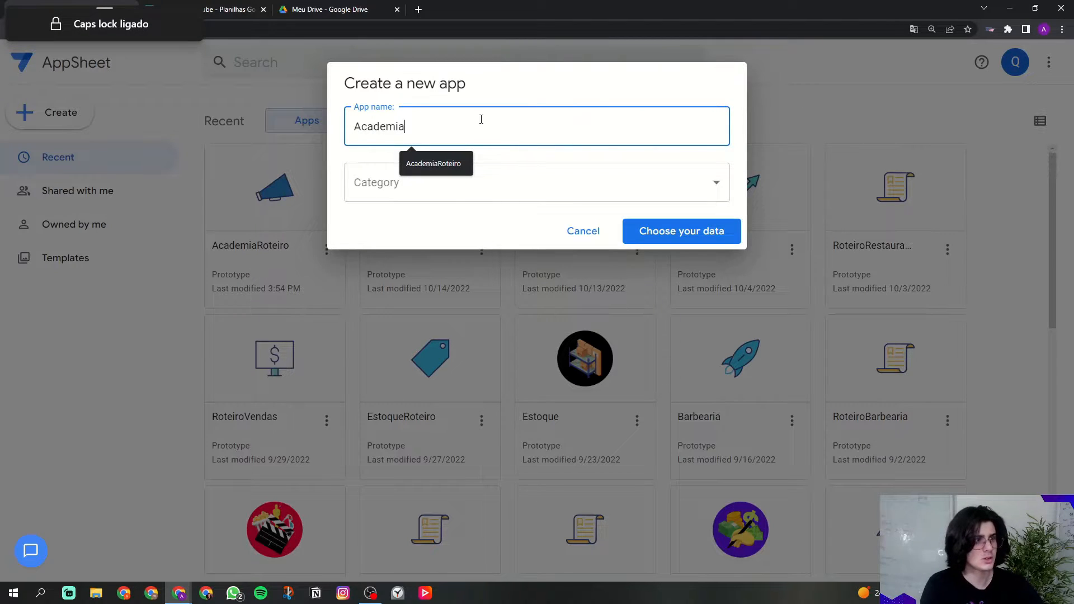
text(YouTube)
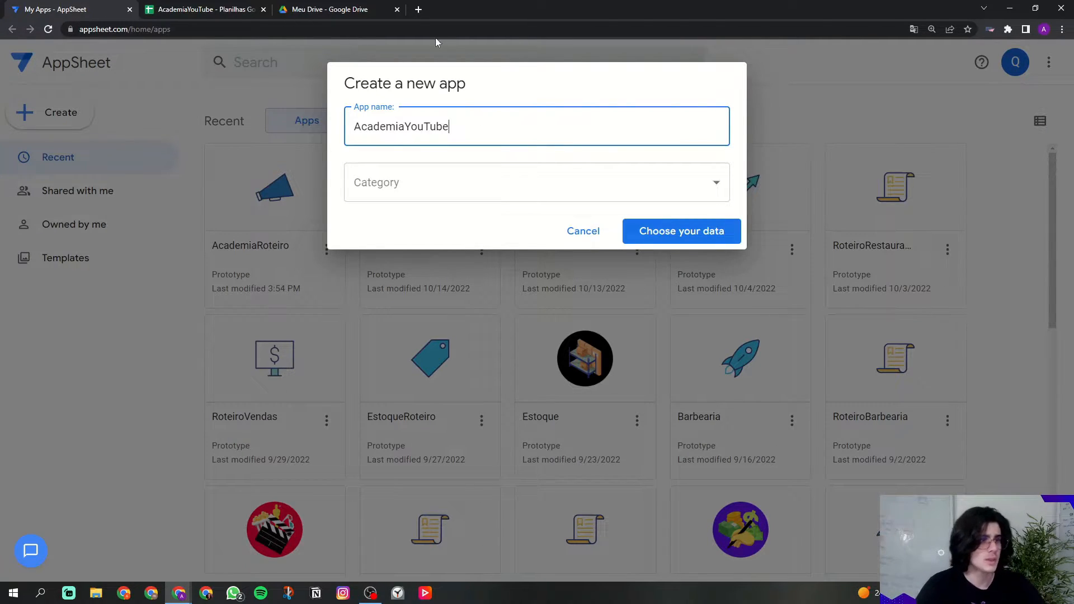
drag(405, 128, 440, 150)
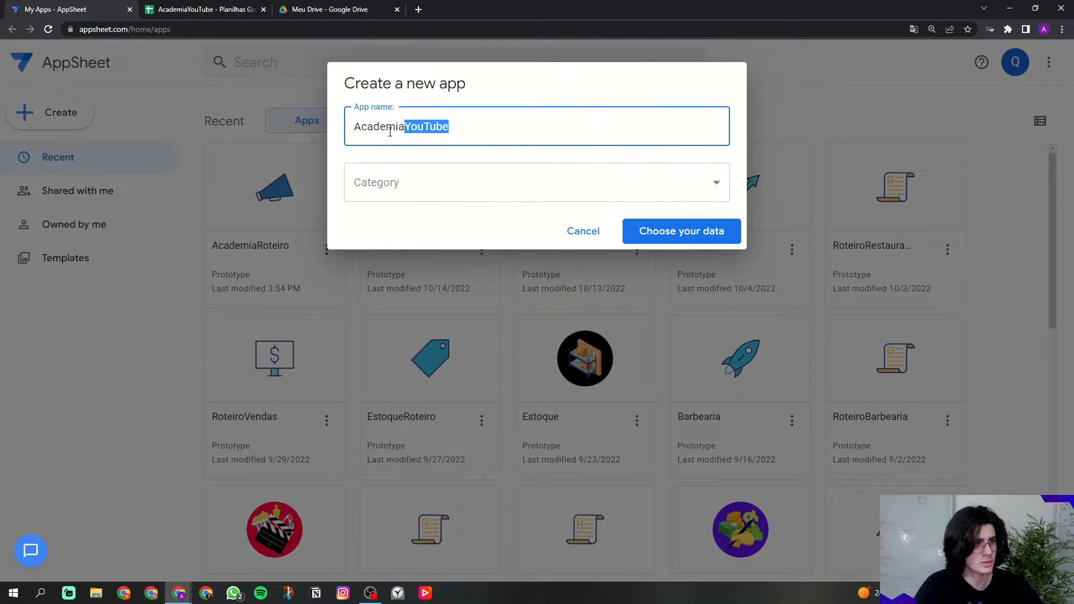
click(388, 192)
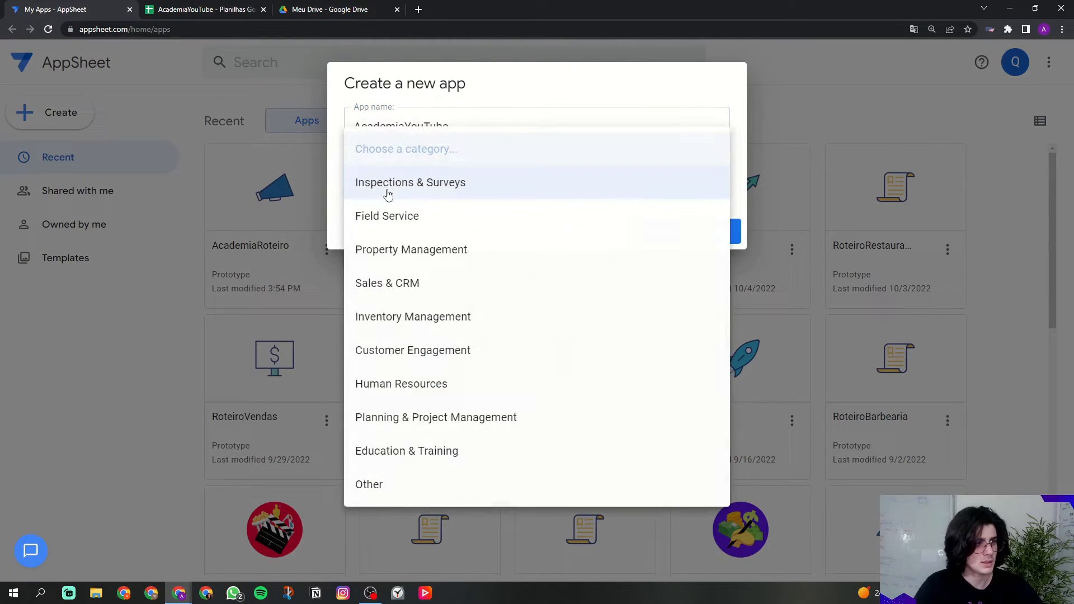
click(403, 293)
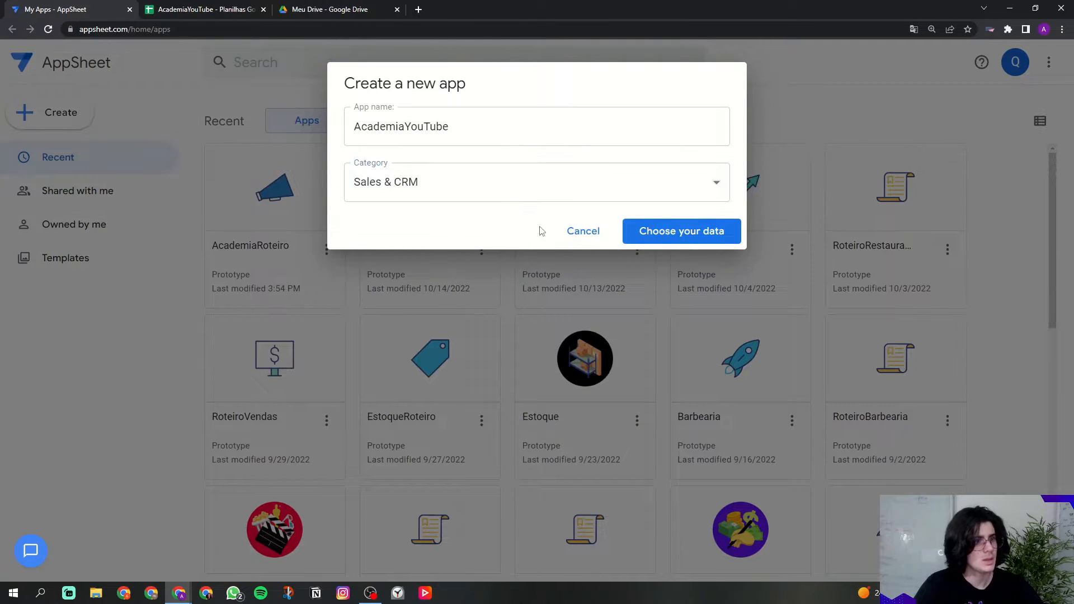
click(672, 237)
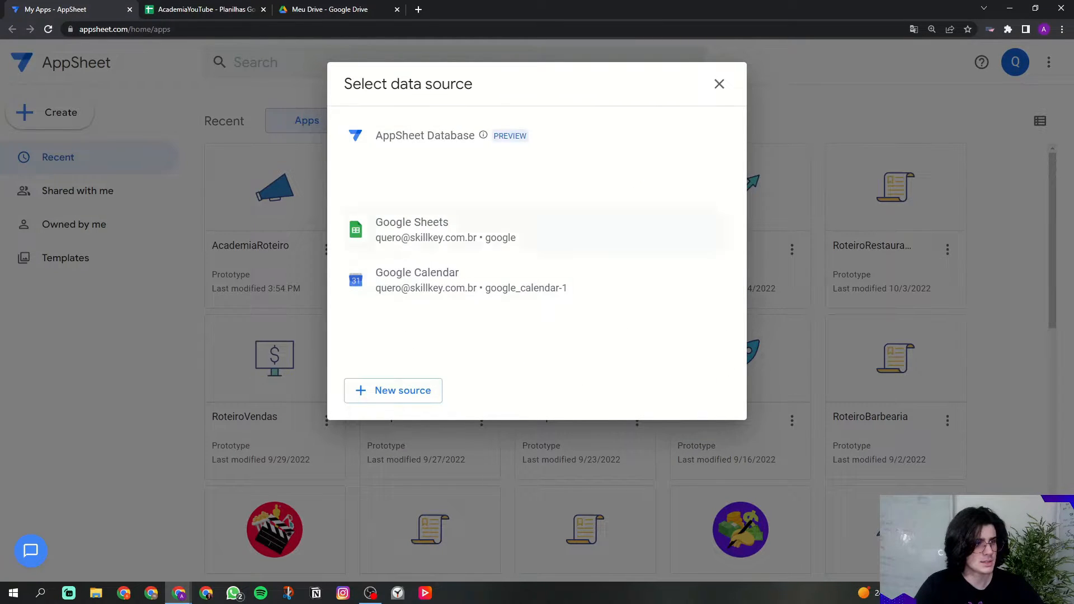
Step: Create the app from Google Sheets using the AcademiaYouTube spreadsheet
click(417, 244)
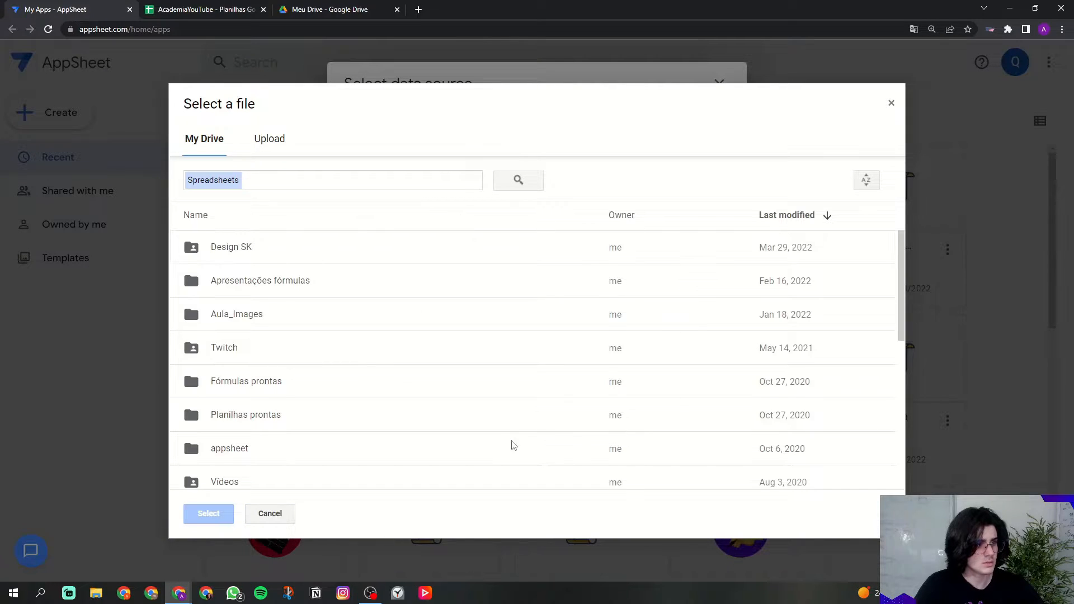
scroll(522, 447, down, 5)
scroll(360, 396, up, 1)
click(237, 305)
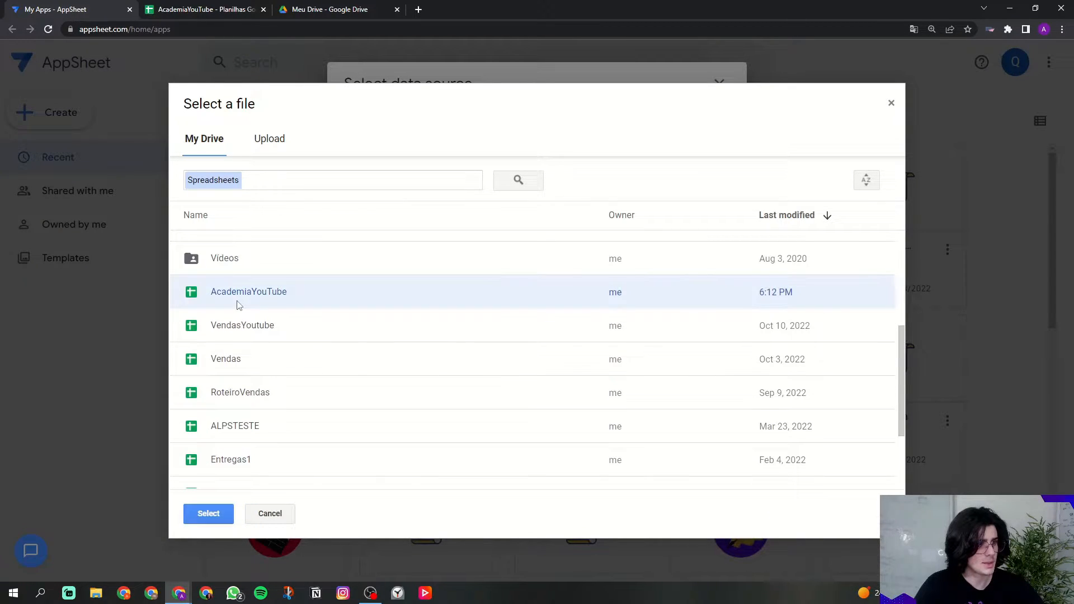
click(150, 10)
click(96, 11)
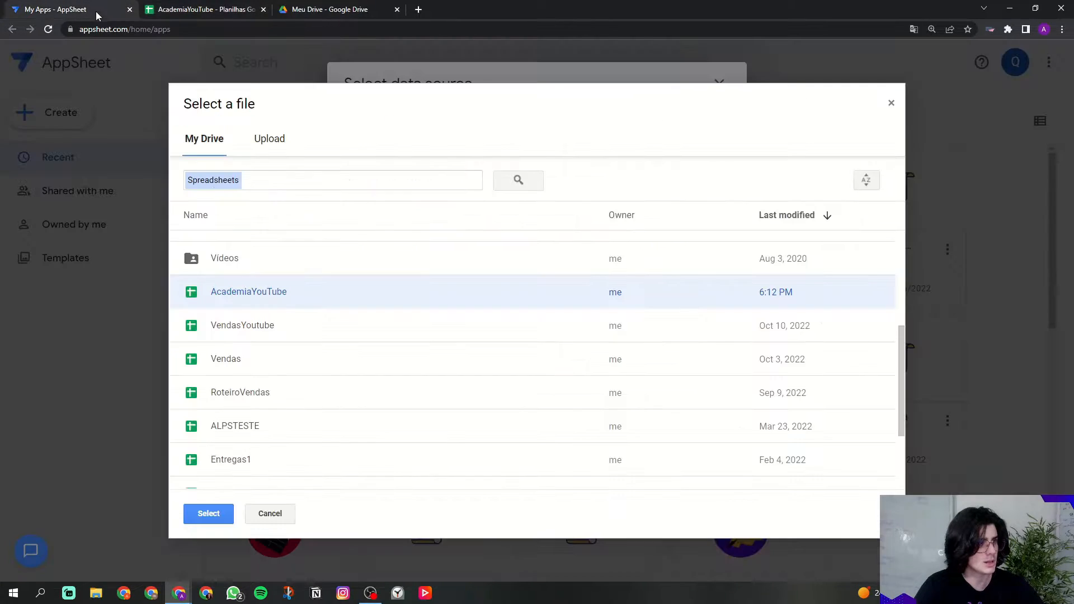
double_click(237, 289)
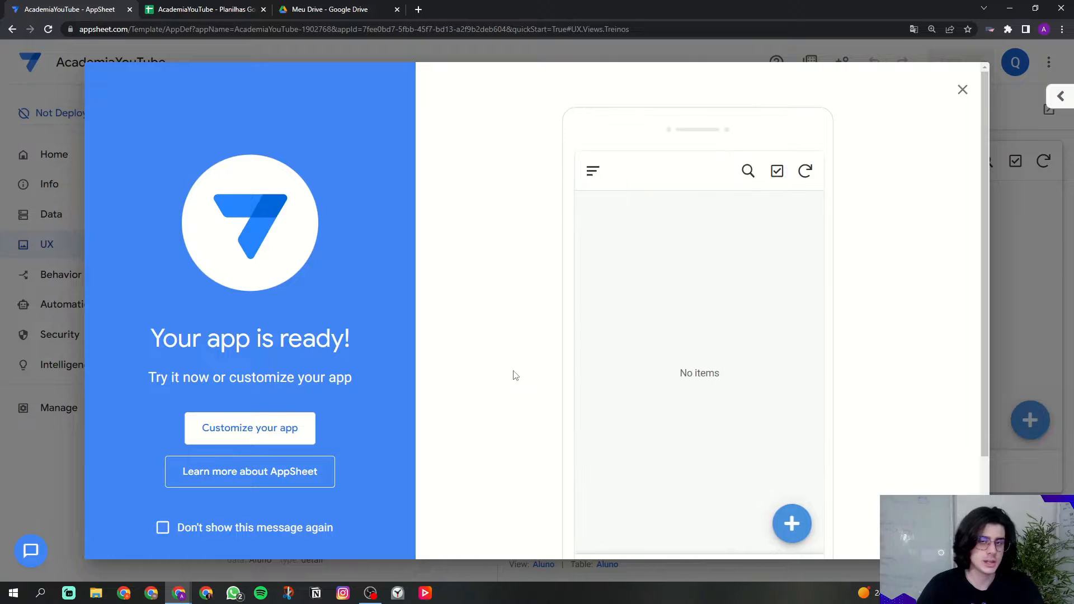
scroll(687, 272, down, 1)
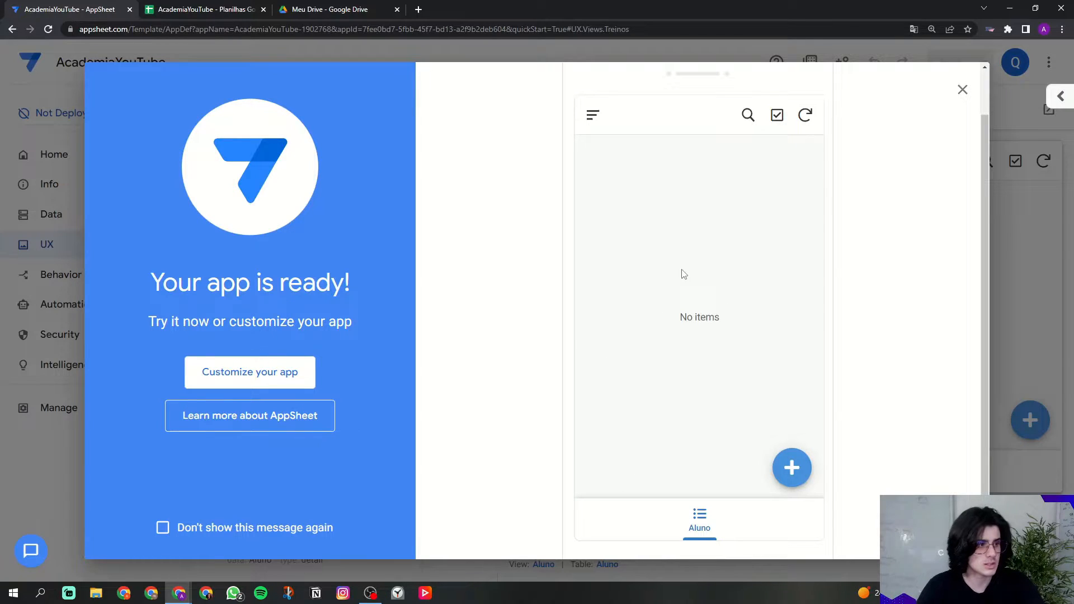
Step: Dismiss the app-ready welcome, then compare with another app's editor in its legacy layout
click(962, 91)
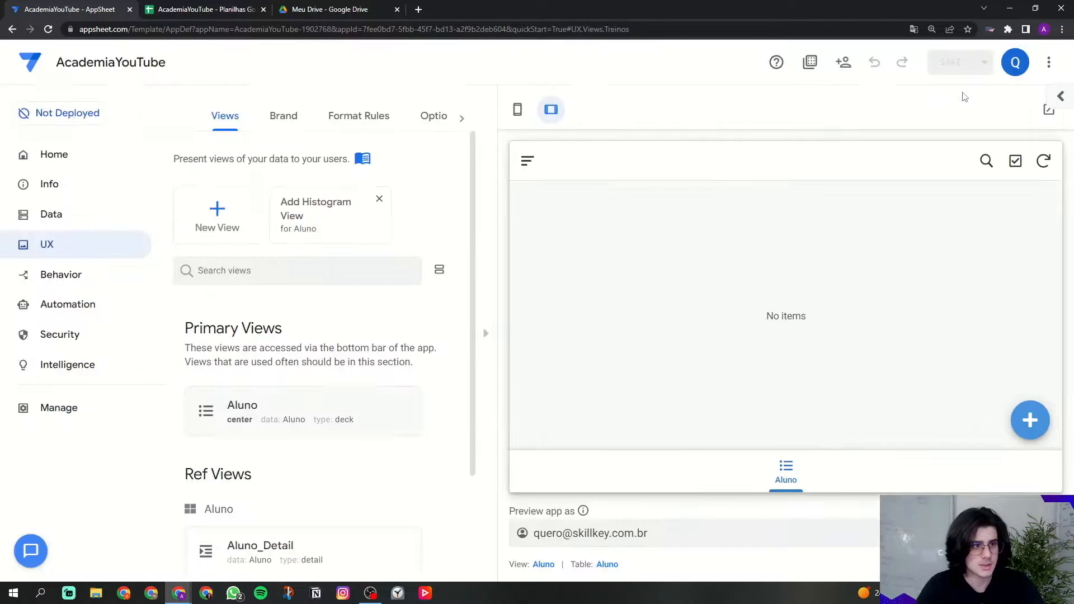
click(56, 230)
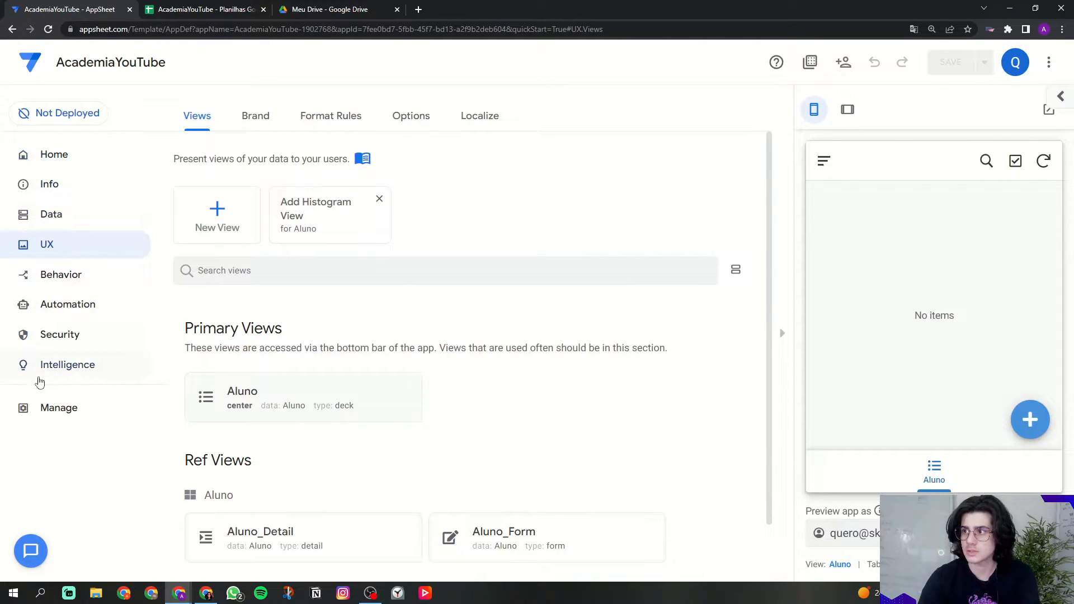
click(206, 593)
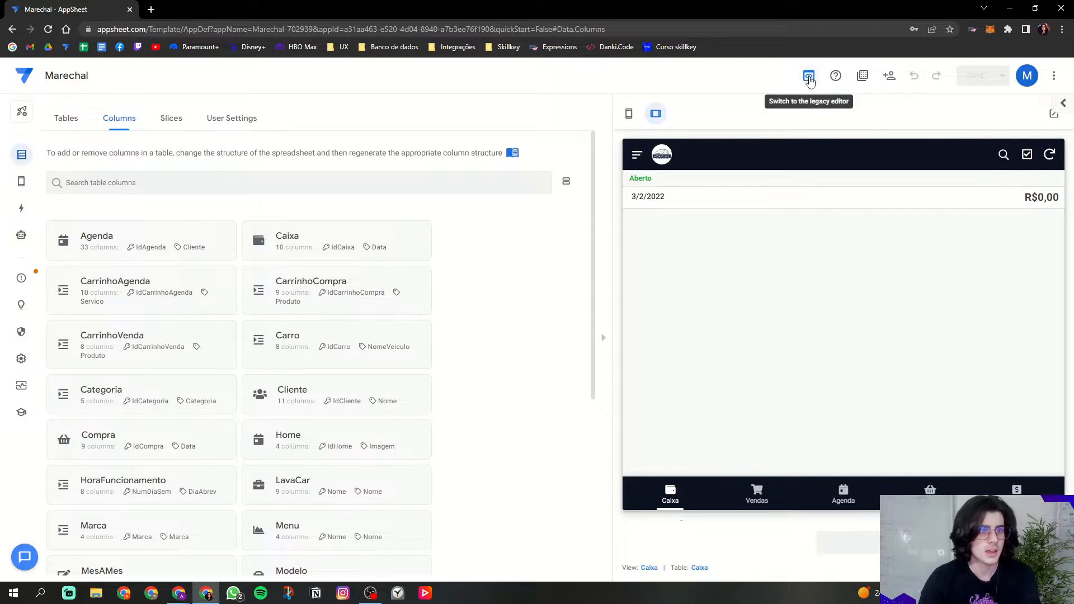
click(808, 82)
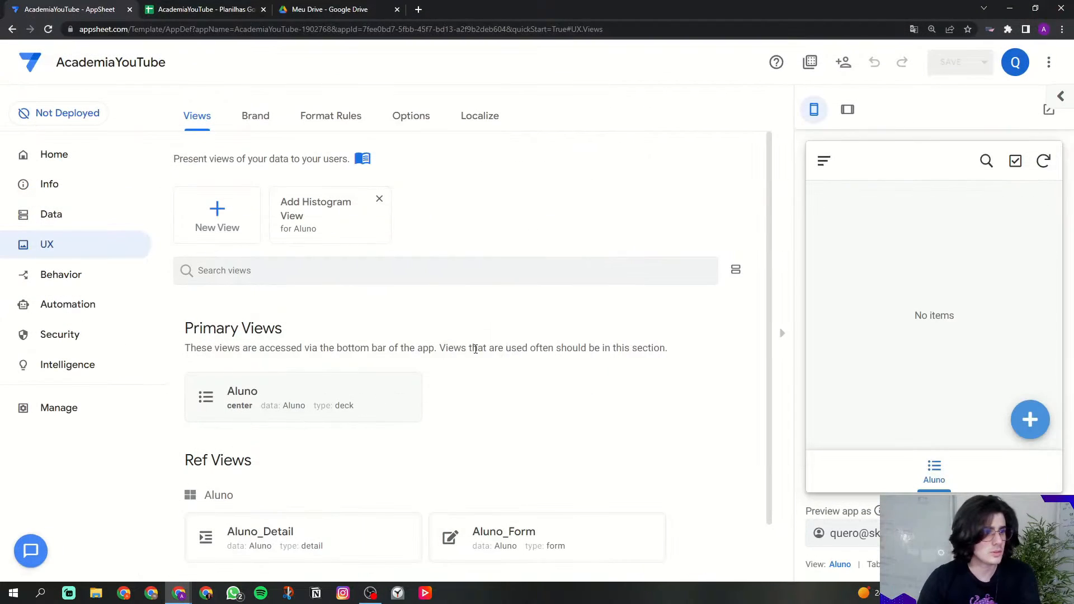
Step: Open the Data tables, briefly checking the spreadsheet's Aluno sheet before returning
click(52, 216)
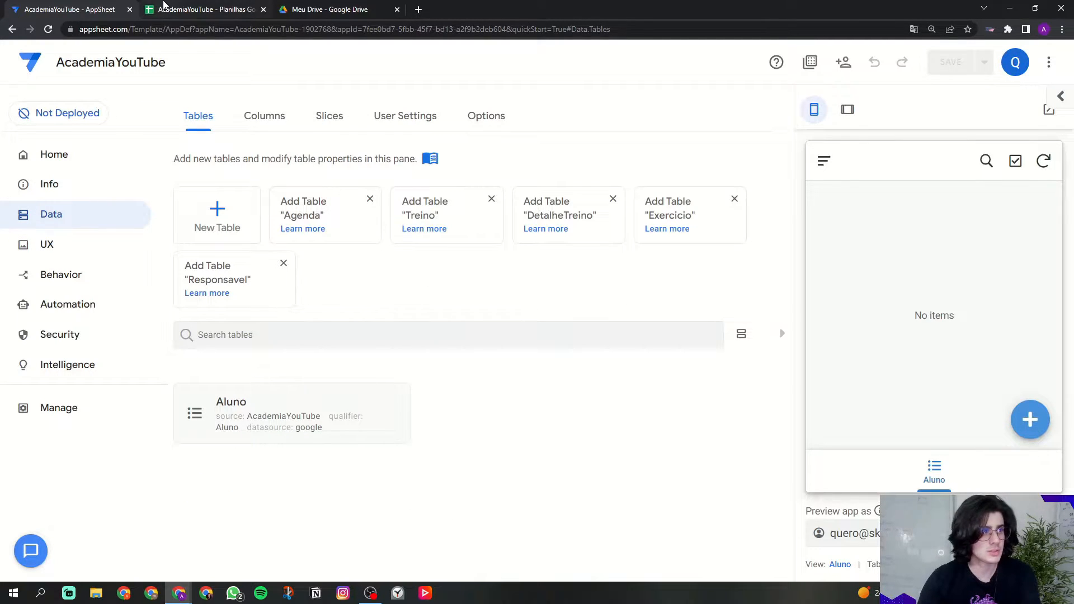
click(204, 9)
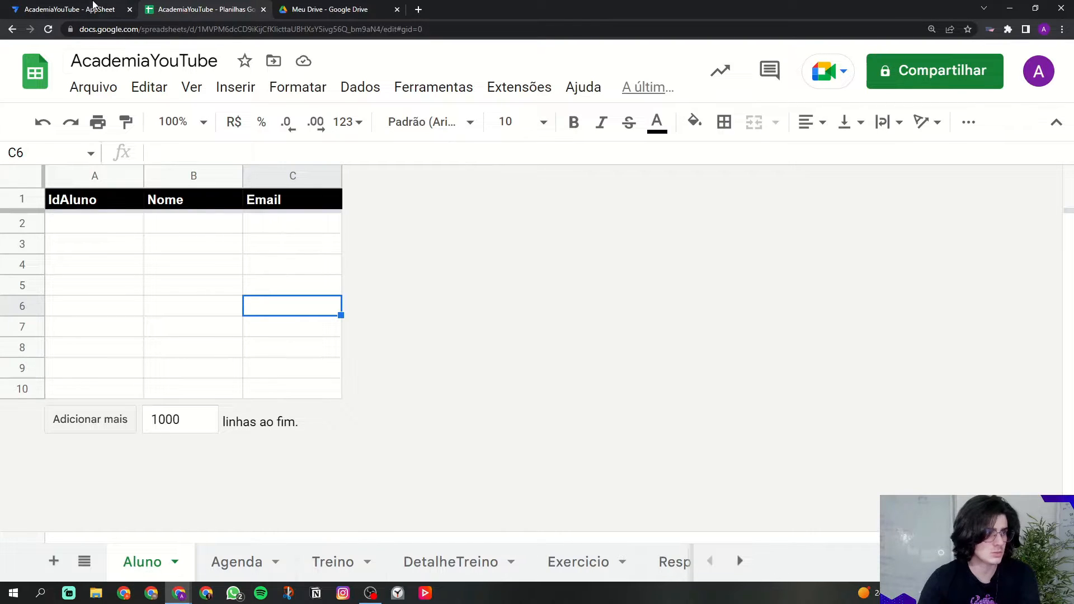
click(92, 9)
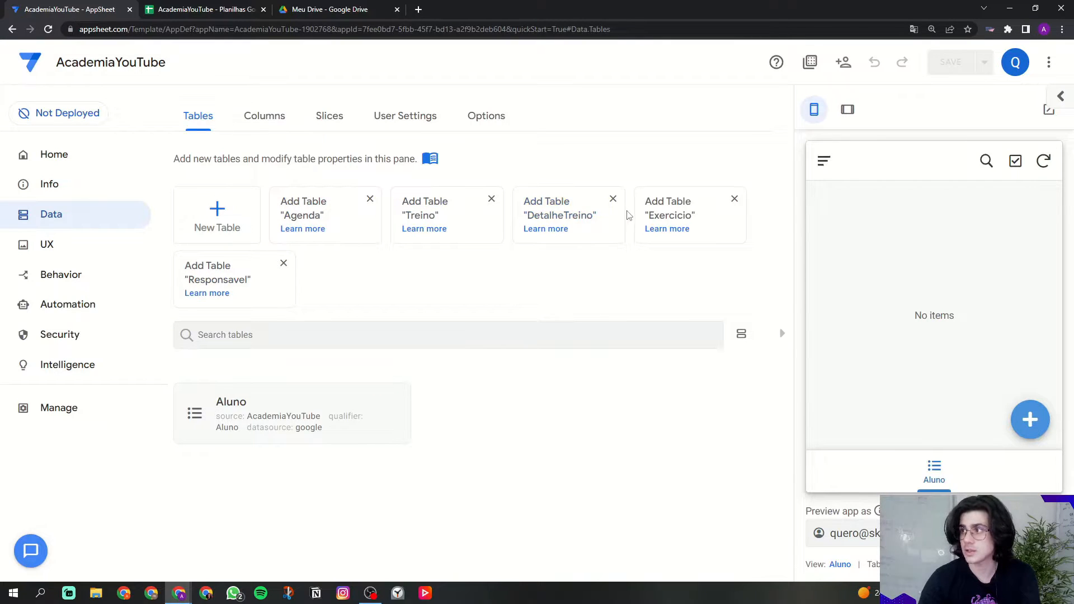
click(238, 228)
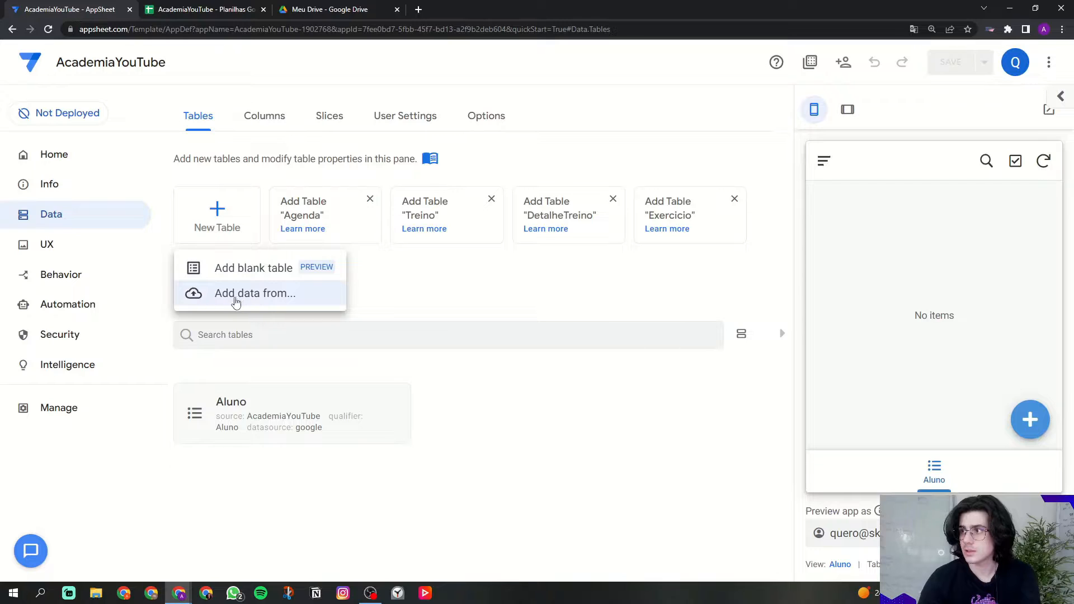
click(255, 296)
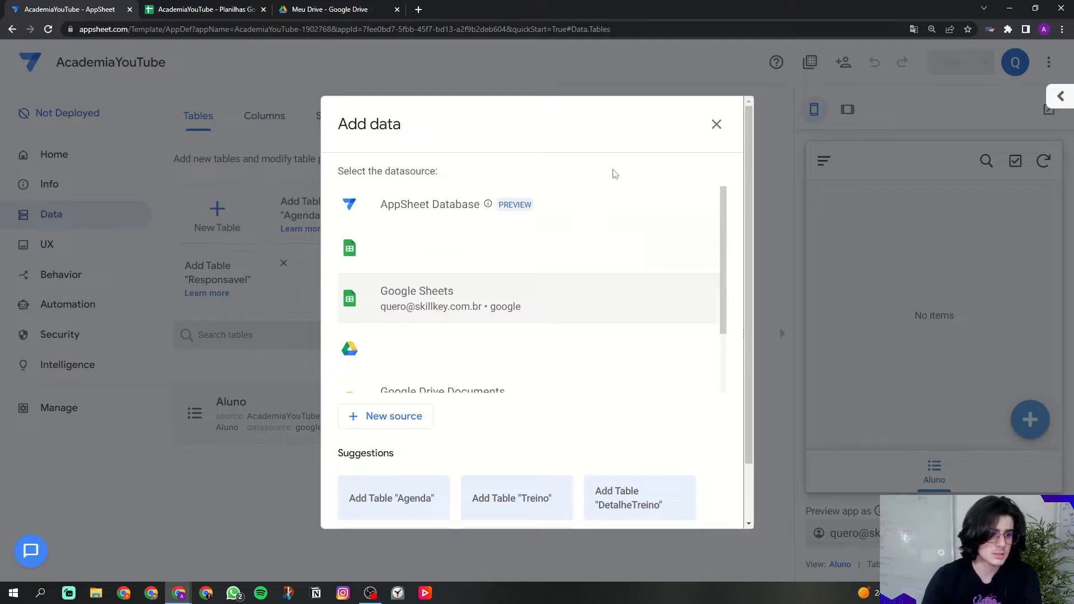
click(717, 125)
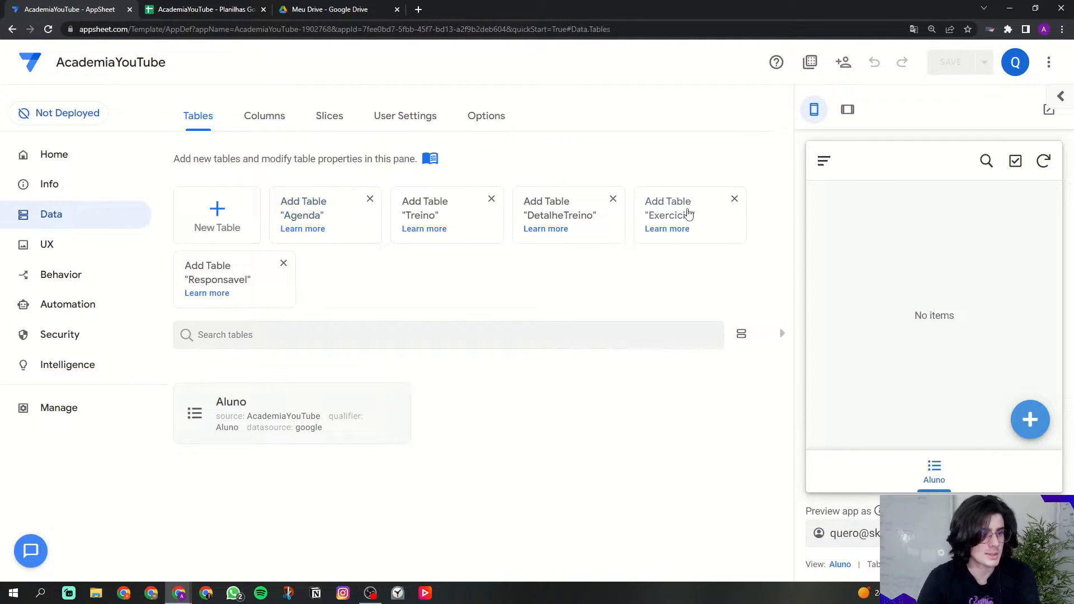
Step: Add the suggested sheets, starting with Agenda and Treino, as tables and view the Columns summary
click(317, 218)
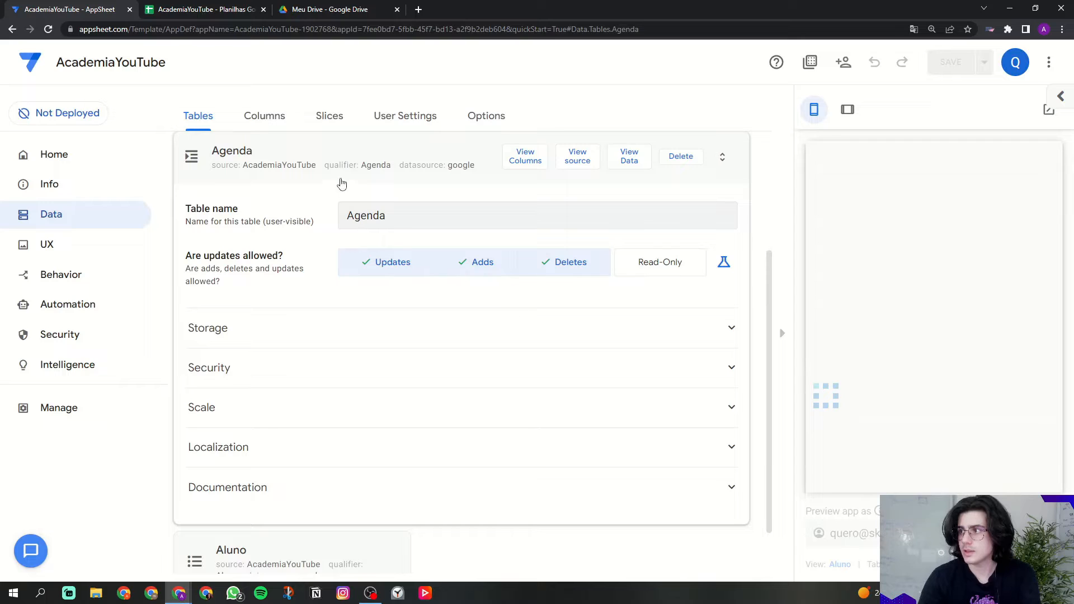
click(343, 177)
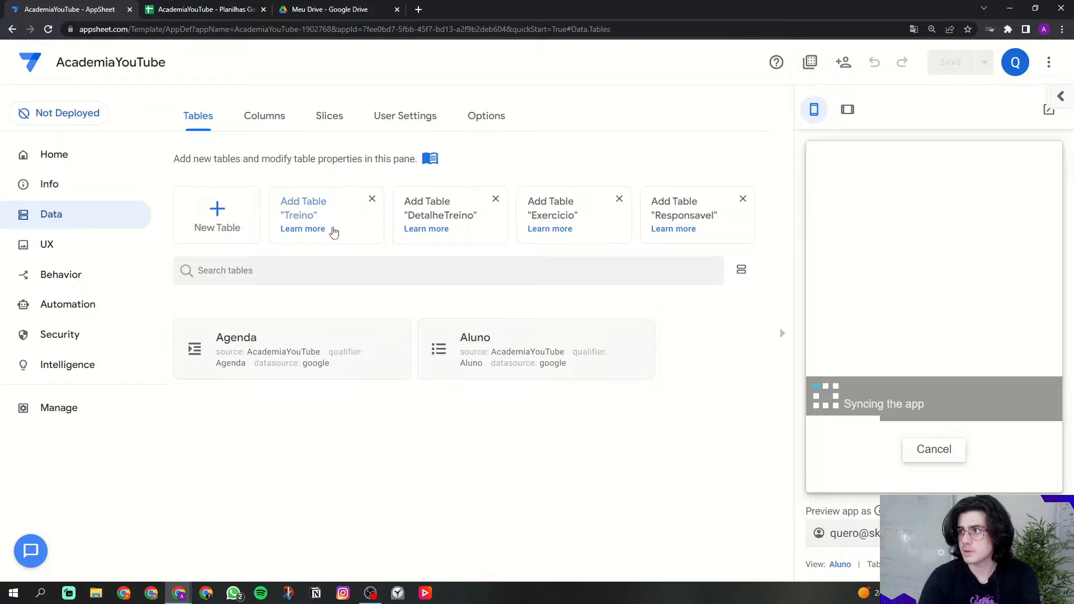
click(300, 216)
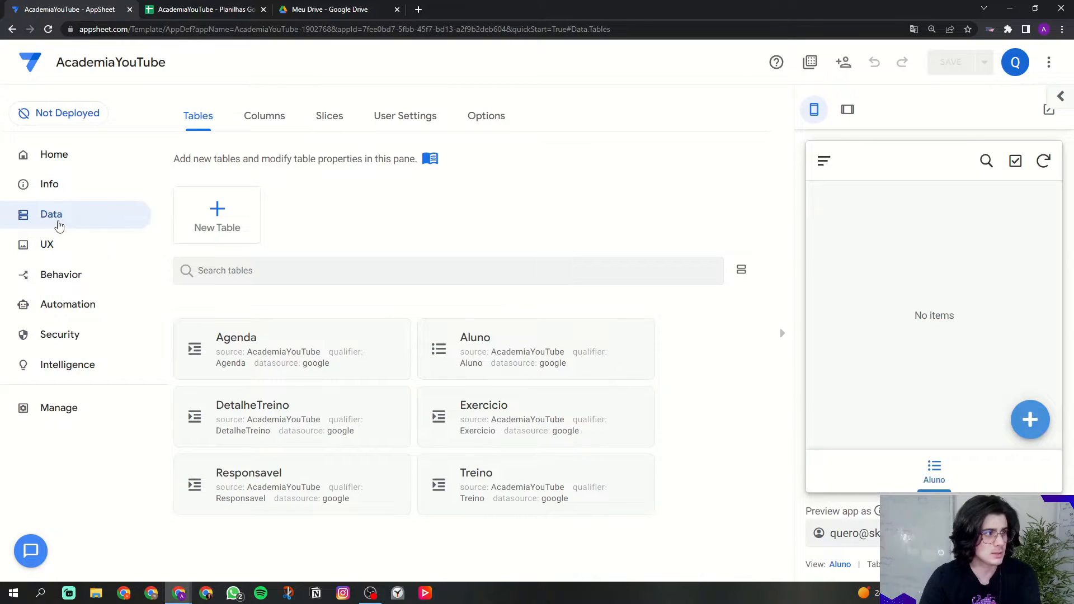
click(264, 116)
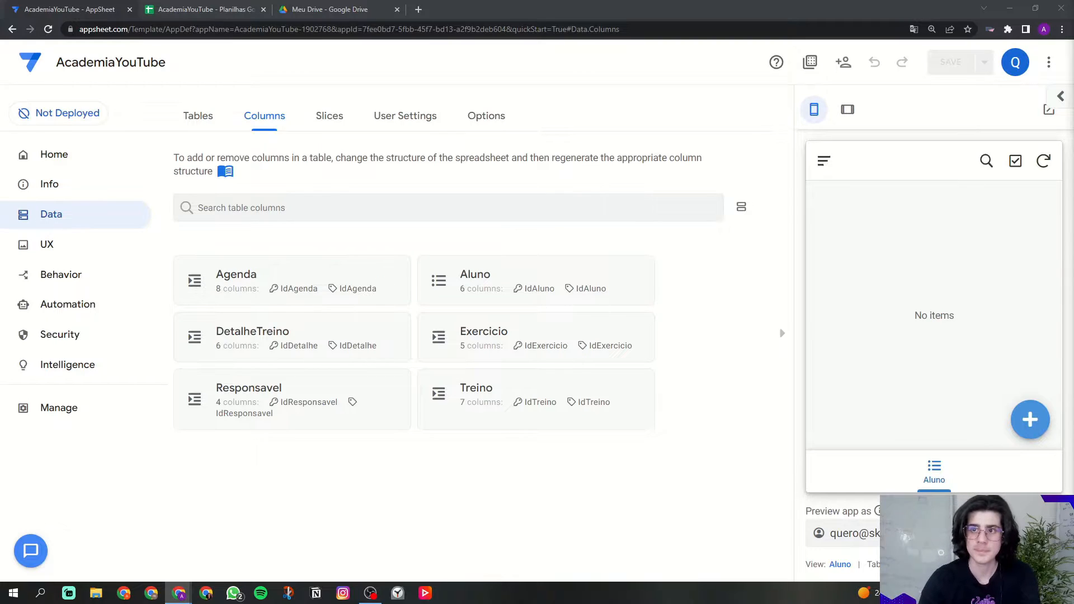
click(522, 287)
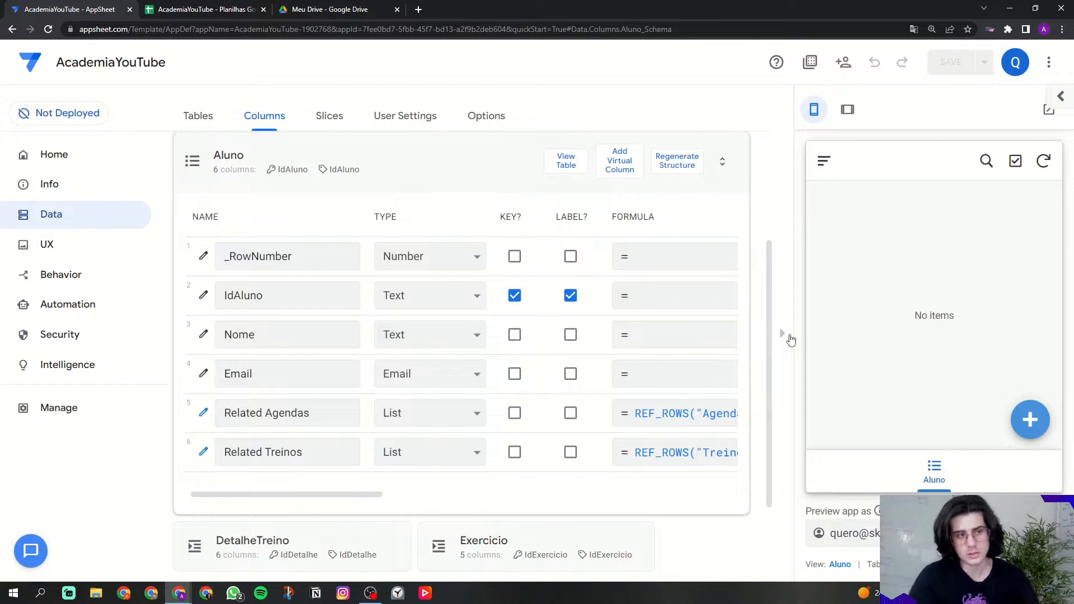
Step: Hide the app preview to widen Aluno's column definitions and inspect the IdAluno name
click(783, 334)
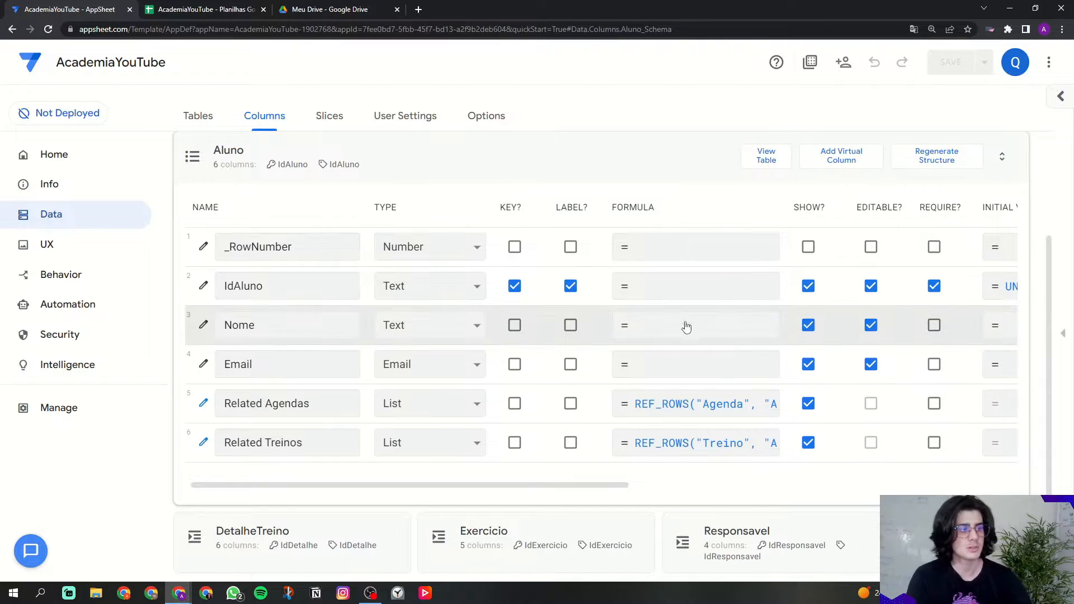
drag(456, 491, 256, 472)
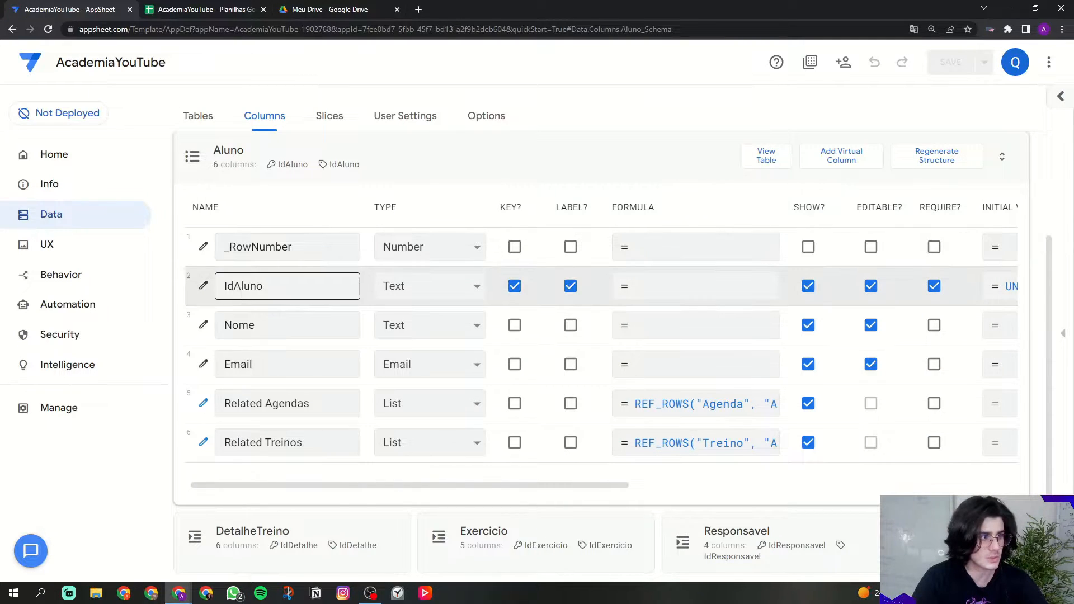
drag(225, 285, 293, 283)
click(293, 286)
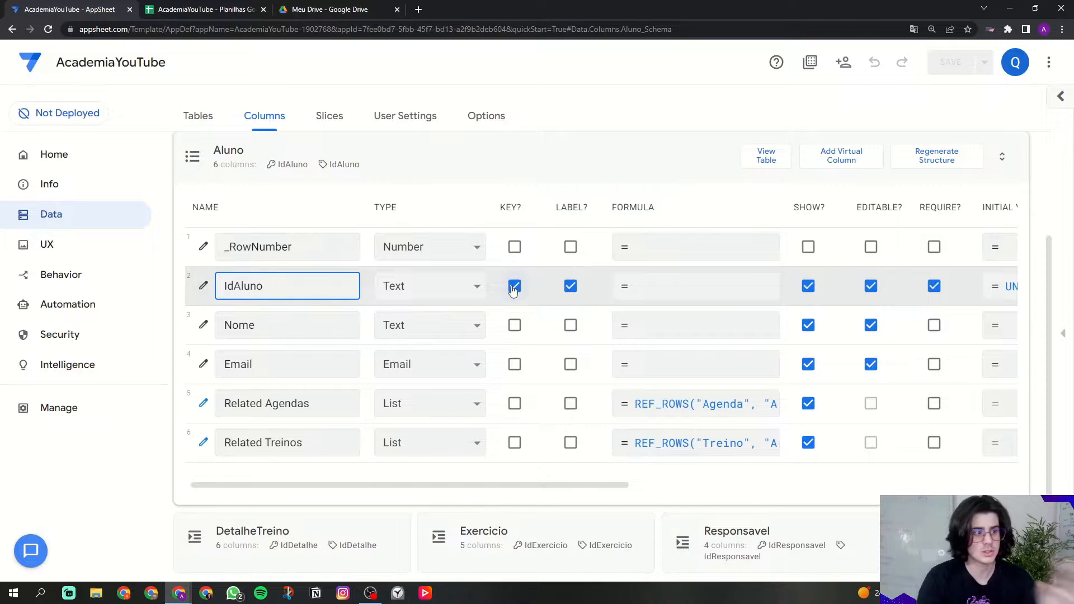
Step: Make Nome the Aluno row label instead of IdAluno and exclude IdAluno from search
click(569, 291)
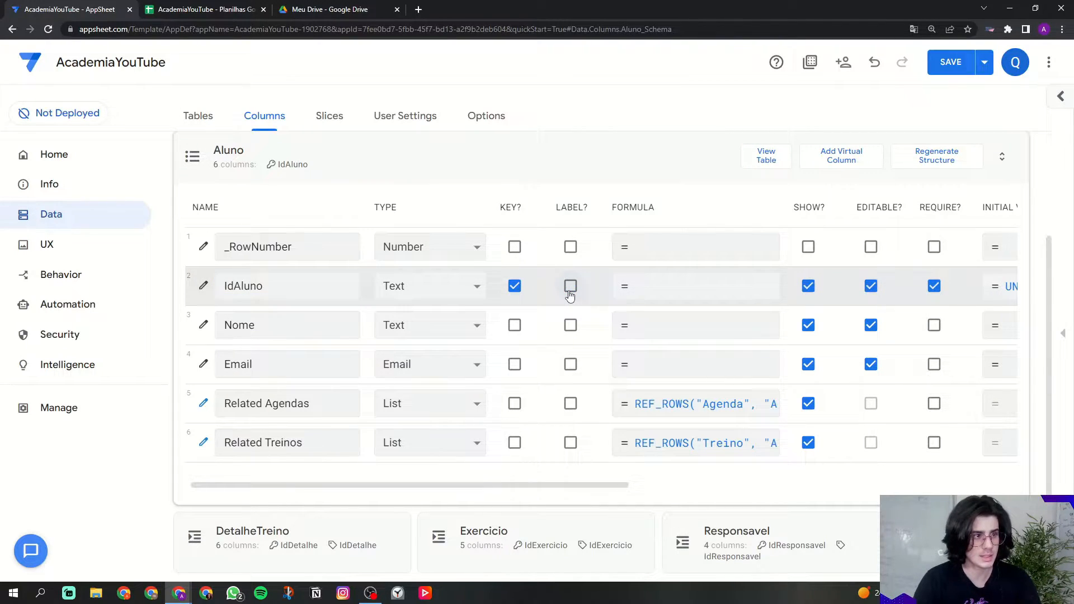
click(570, 326)
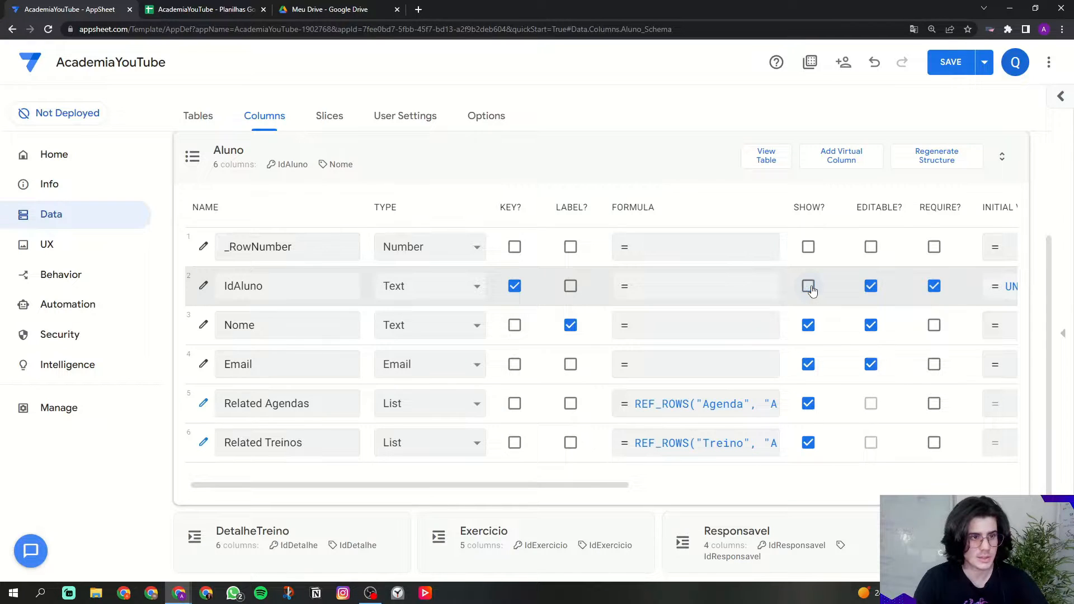
drag(614, 488, 924, 487)
click(960, 295)
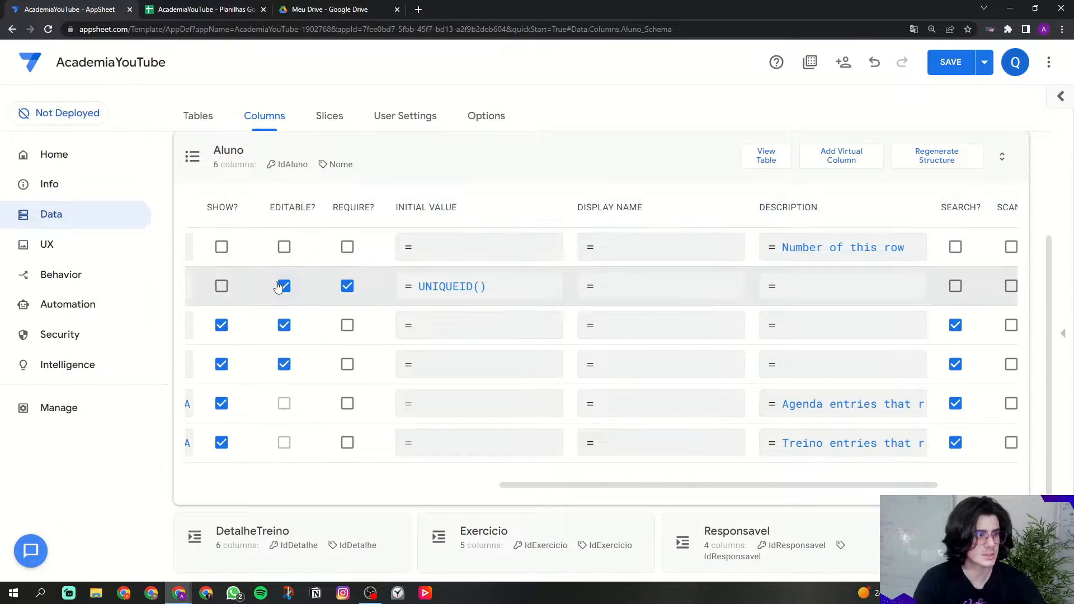
click(344, 284)
click(287, 289)
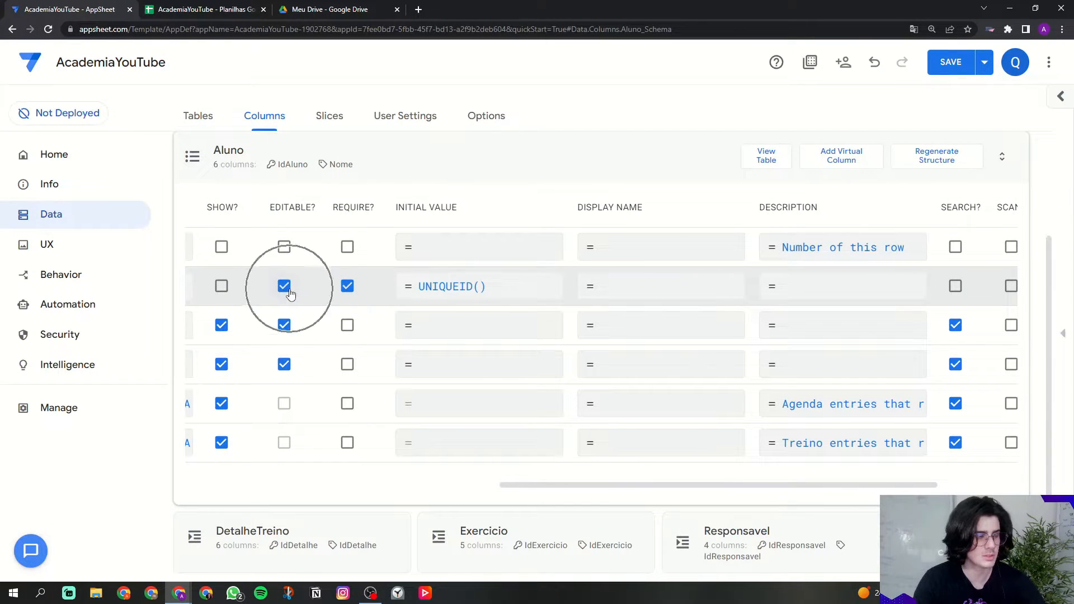
drag(536, 488, 252, 488)
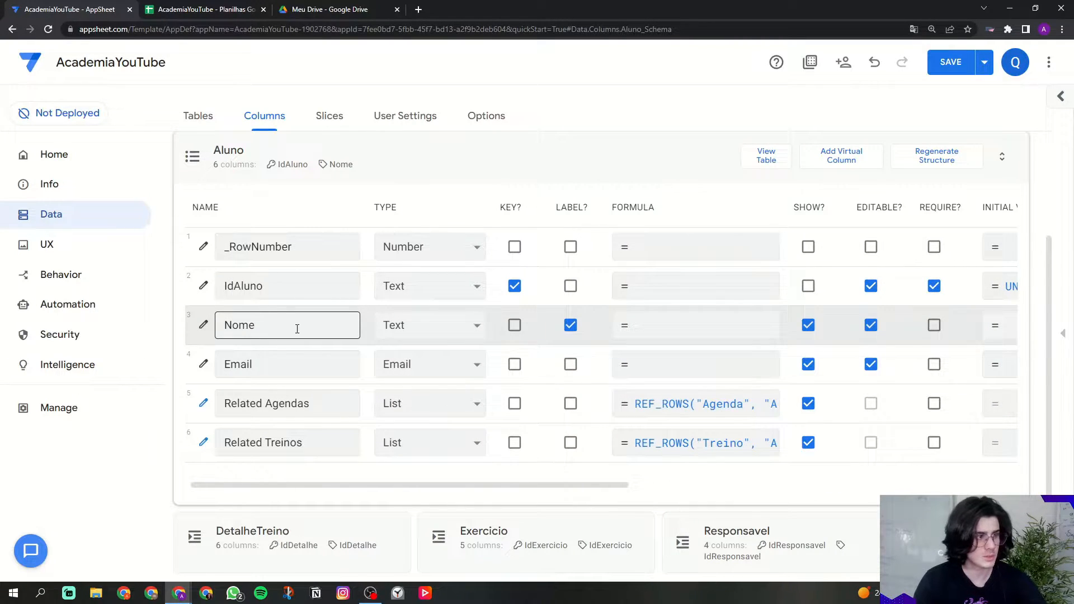
Step: Make Nome and Email required, keeping Email's type as Email
click(934, 326)
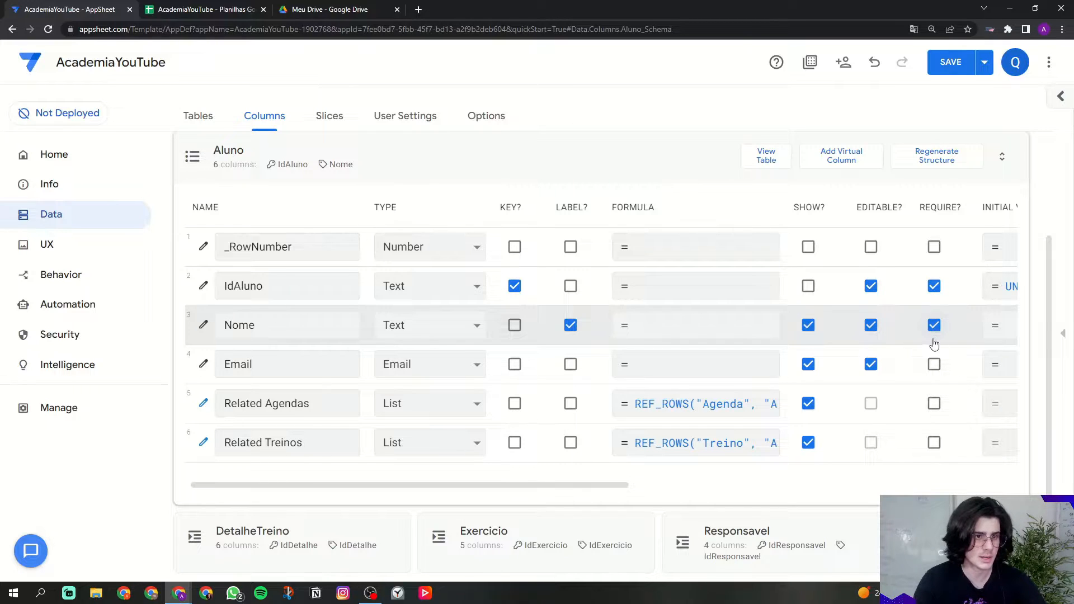
click(267, 365)
double_click(266, 365)
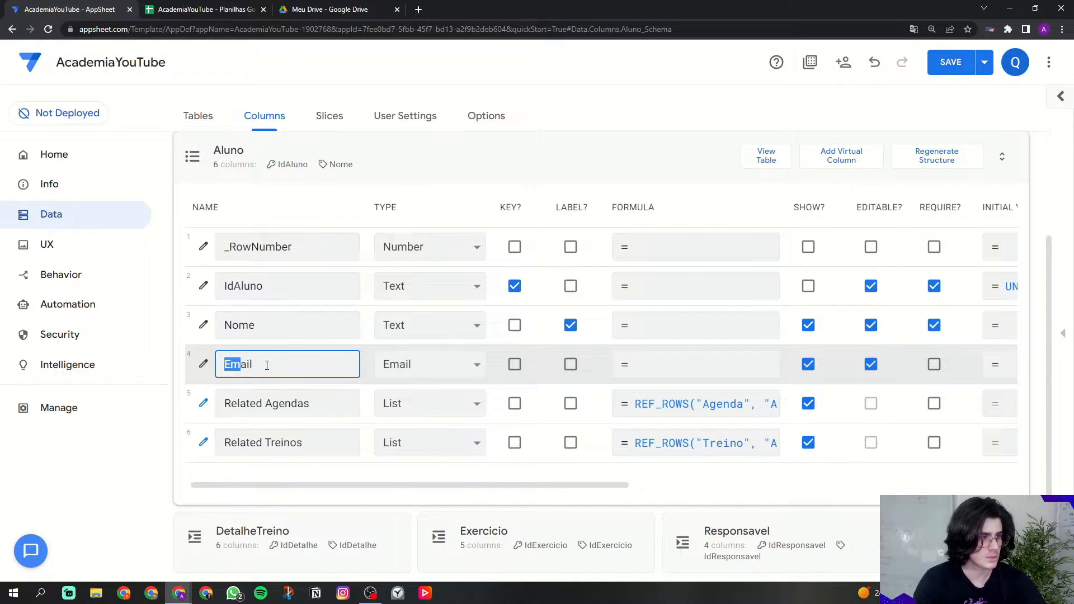
click(408, 366)
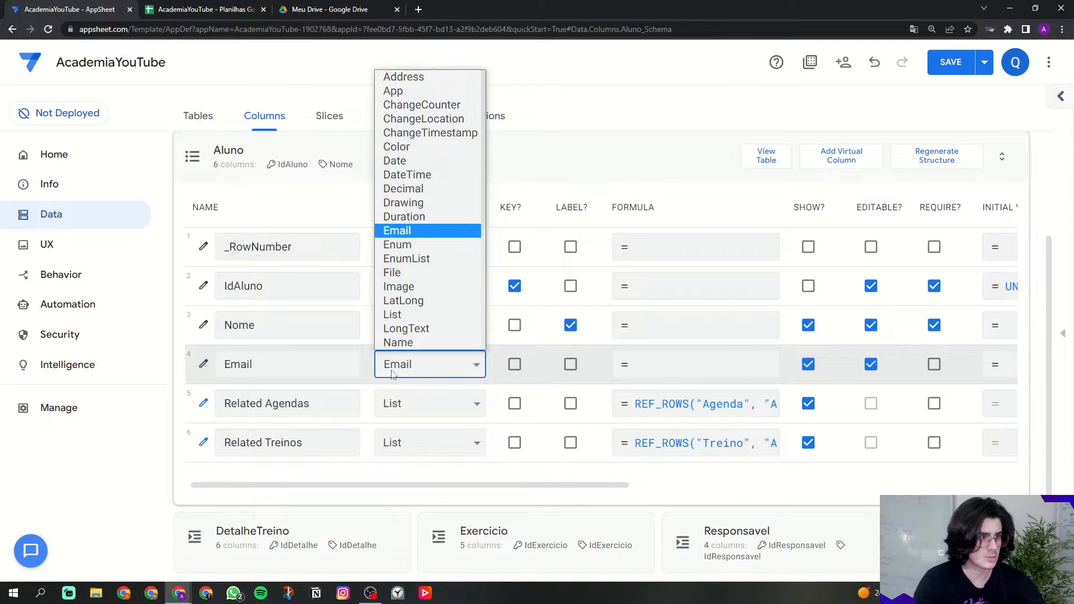
click(410, 376)
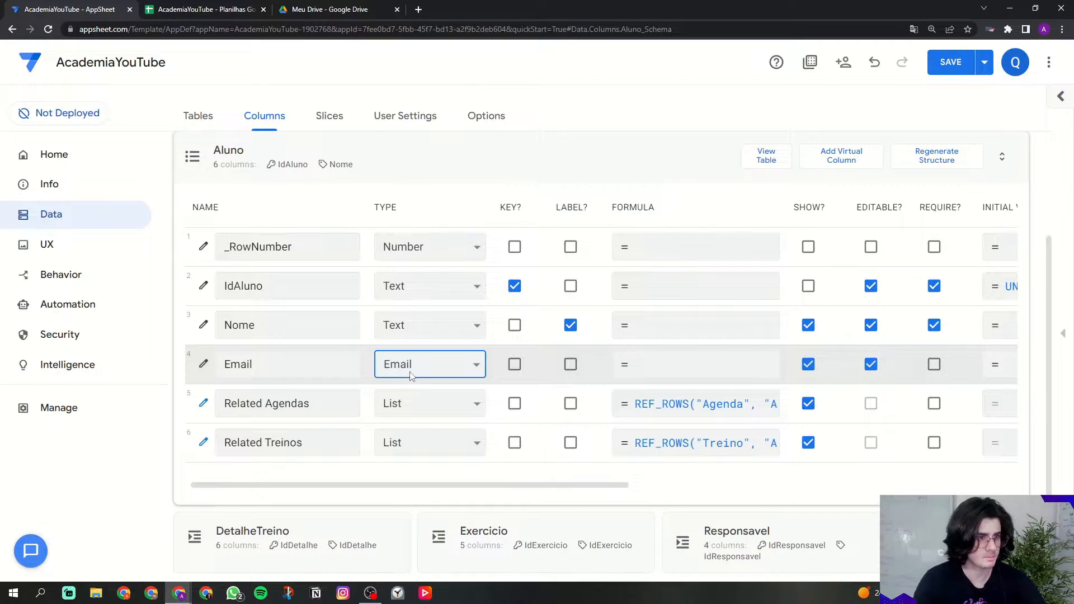
click(933, 365)
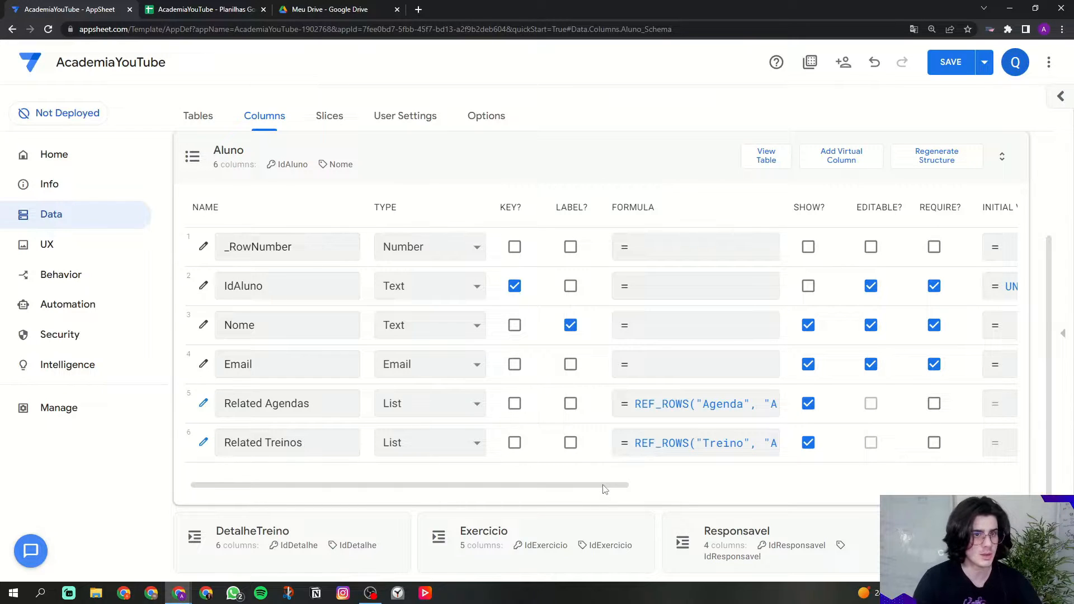
drag(604, 486, 827, 486)
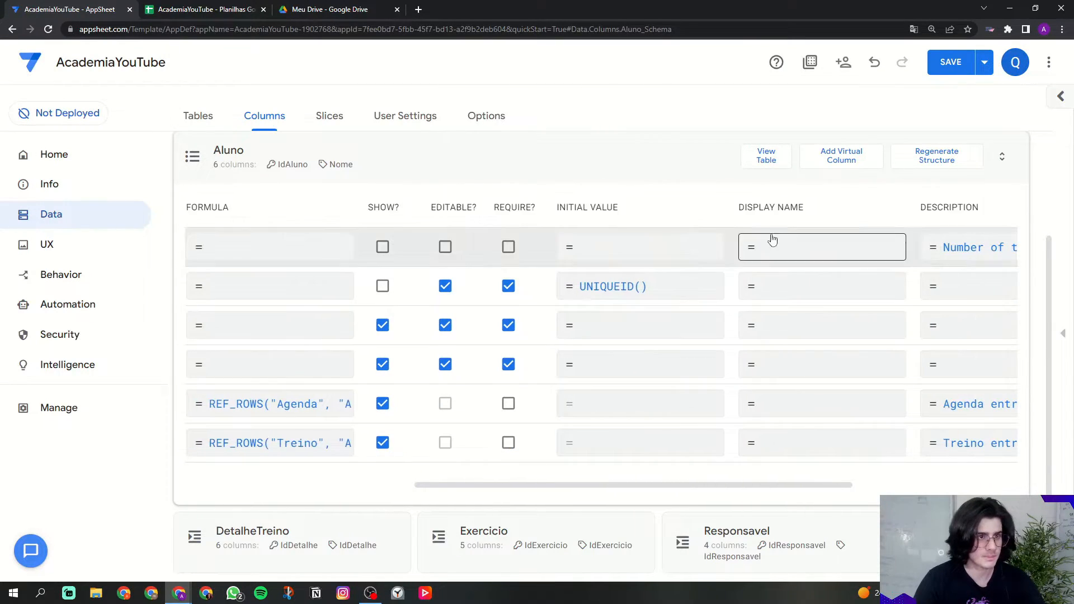
click(770, 366)
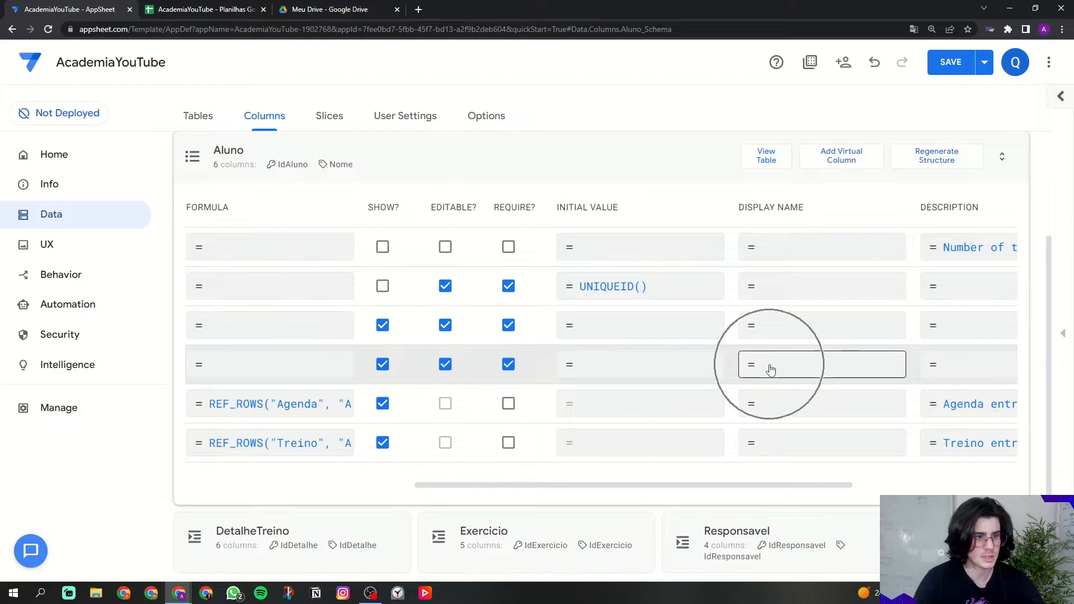
click(772, 371)
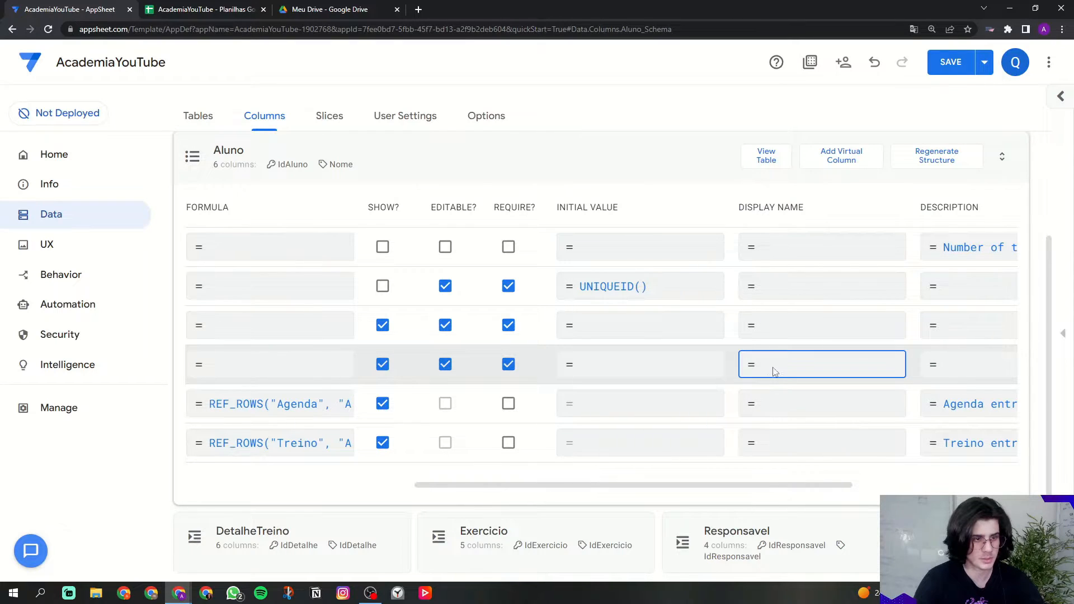
Step: Save 'E-mail' as the Email column's display name, then switch to the Aluno sheet
drag(230, 144, 405, 145)
click(404, 145)
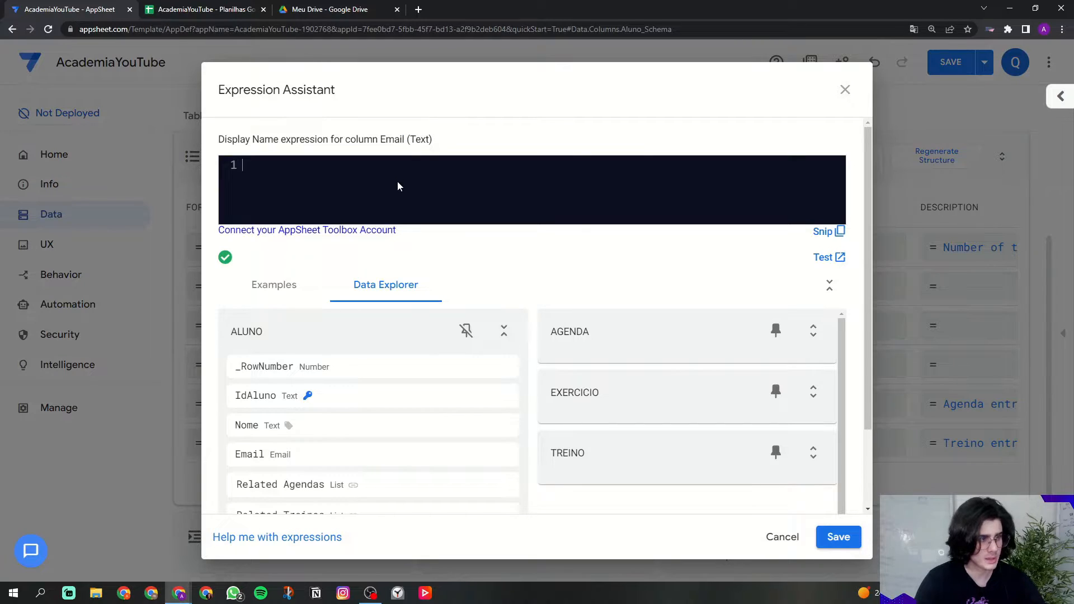
text(')
key(Caps_Lock)
text(E)
key(Caps_Lock)
text(-mail')
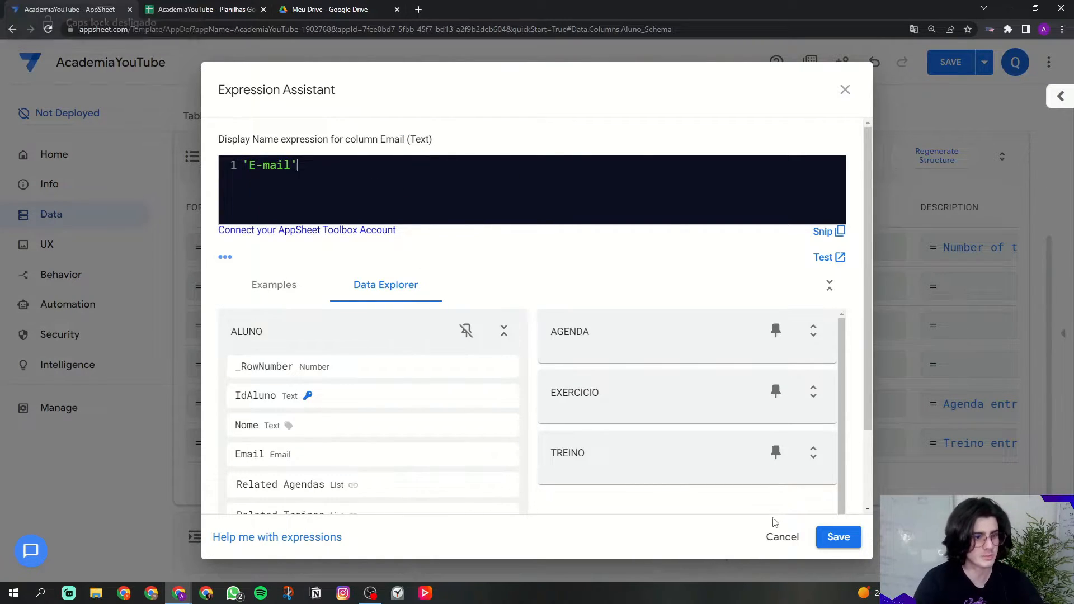
click(833, 536)
drag(798, 486, 455, 486)
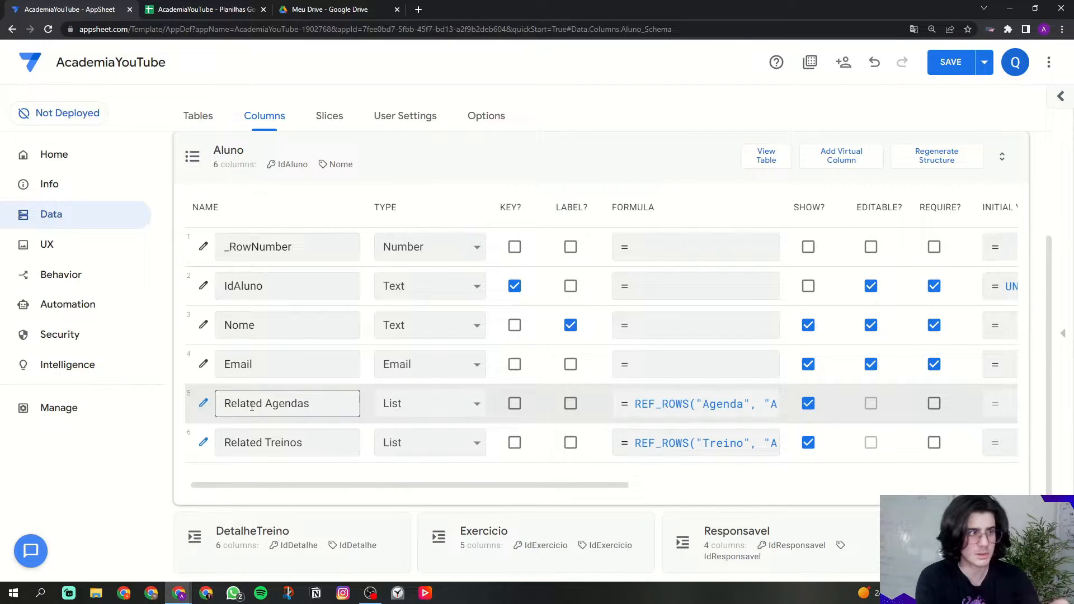
click(167, 8)
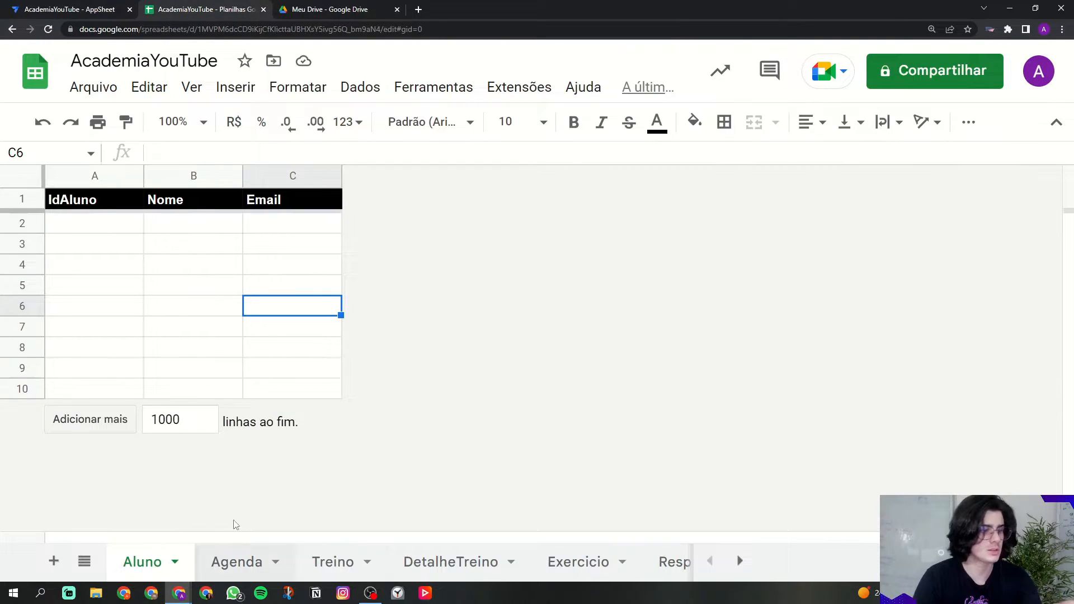
Step: Go back from the Aluno sheet to the AppSheet Columns editor
click(112, 8)
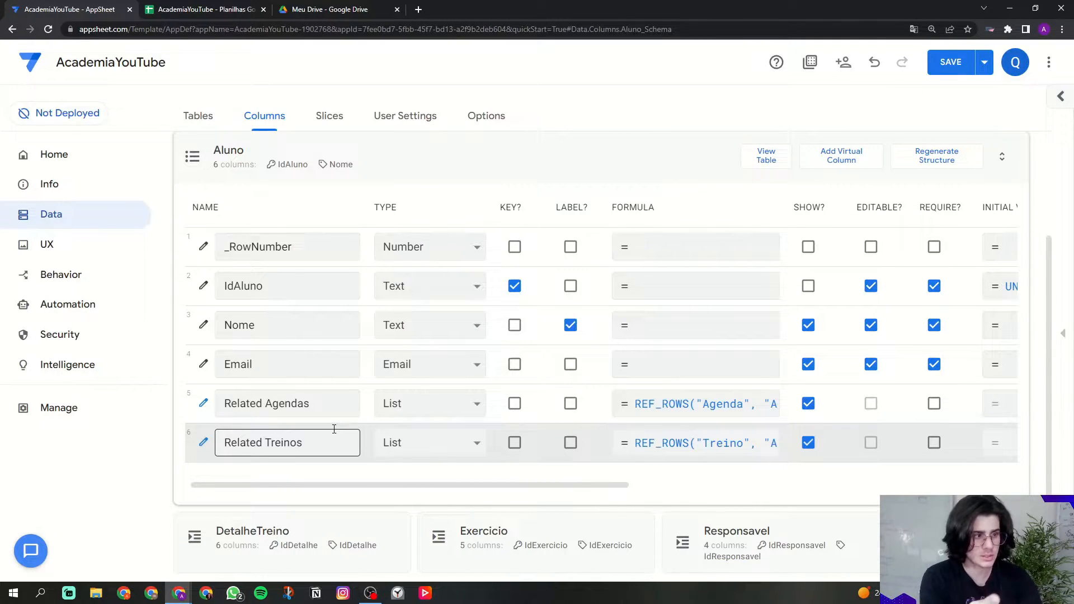
Step: Set the Related Agendas display name to 'Agendamentos' and save it
drag(227, 403, 314, 404)
click(314, 403)
drag(347, 486, 585, 496)
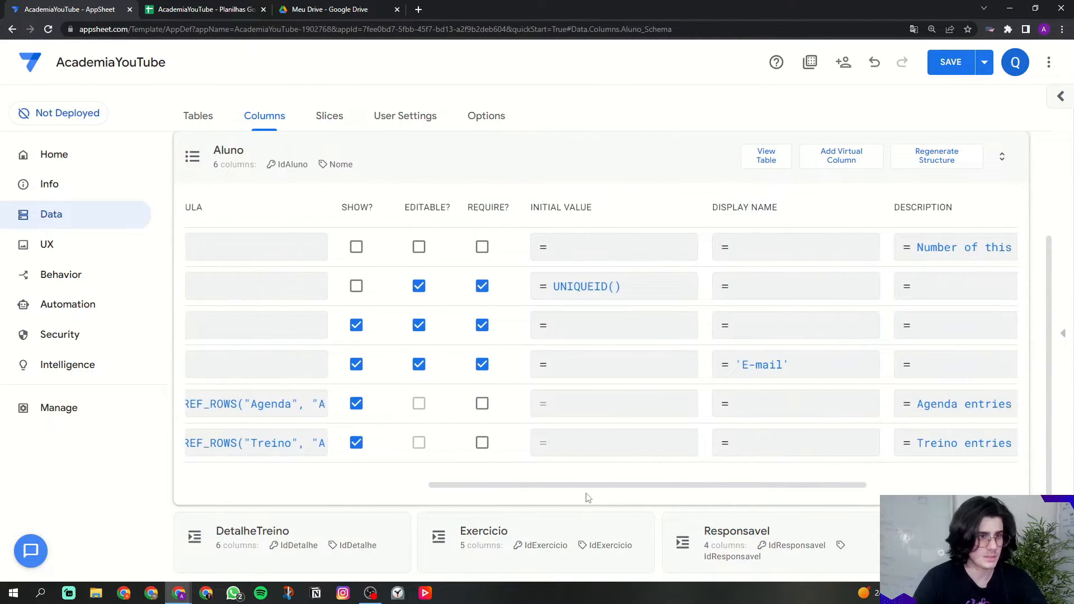
click(750, 420)
text('Agendamentos)
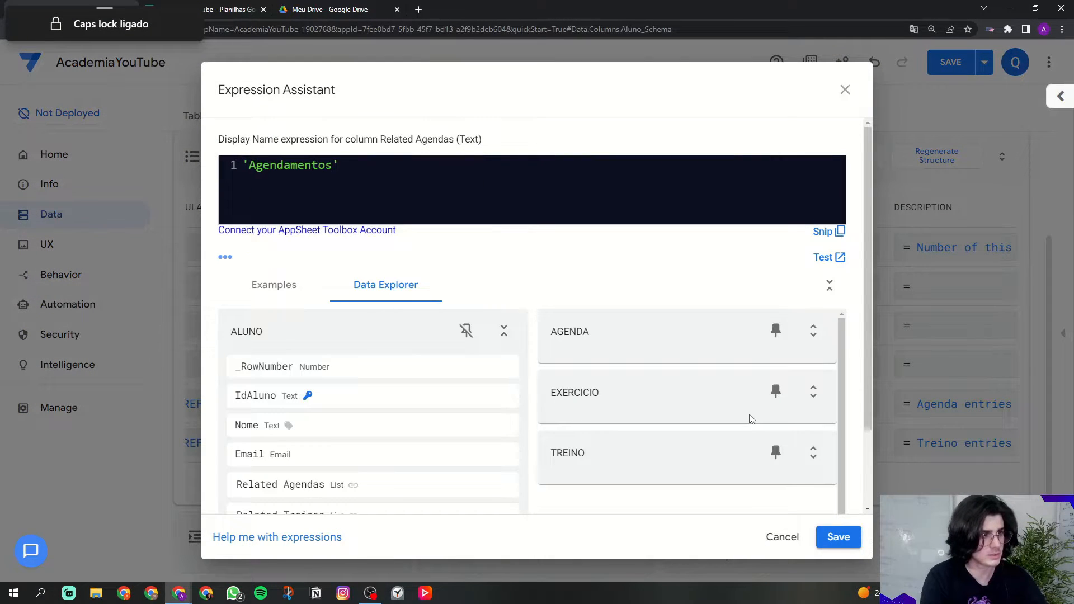
click(834, 540)
drag(755, 492, 492, 489)
Step: Set the Related Treinos display name to 'Treinos', save, and collapse the Aluno table
click(297, 440)
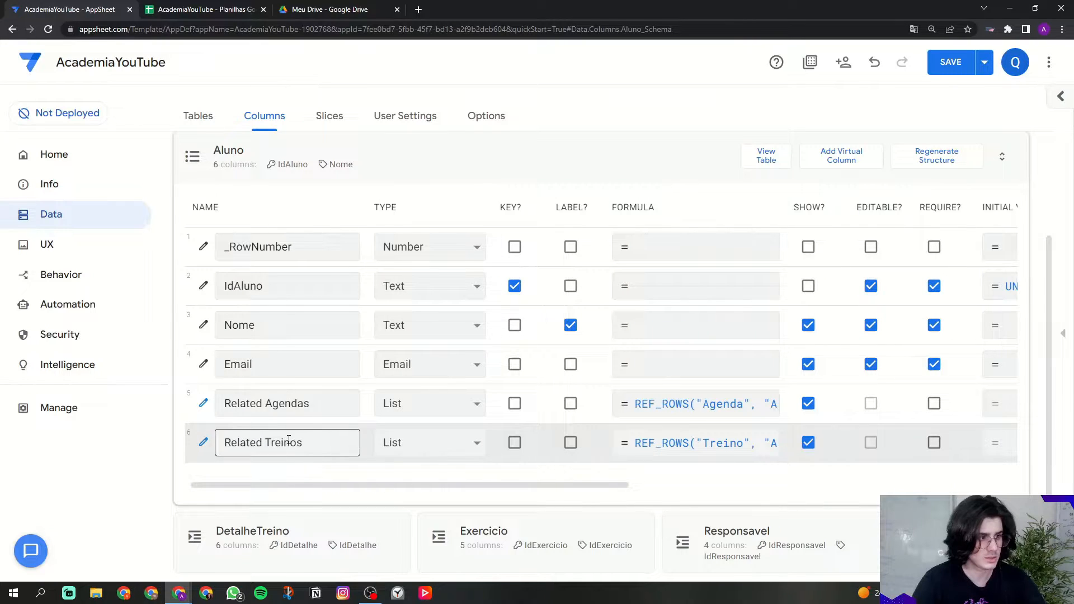
drag(324, 485, 588, 486)
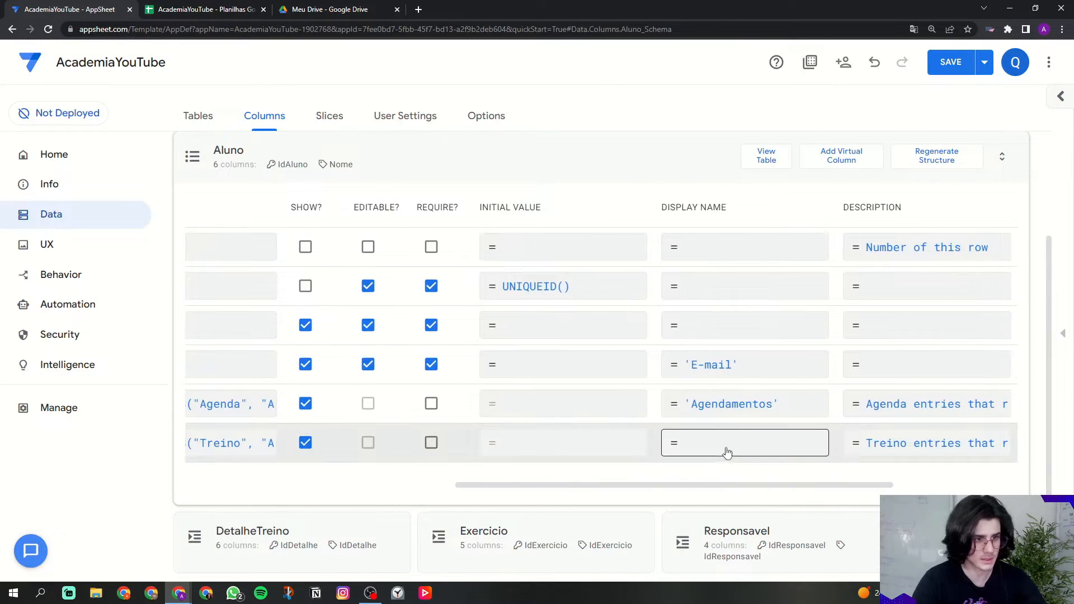
click(726, 452)
text(')
key(Caps_Lock)
text(T)
key(Caps_Lock)
text(rein)
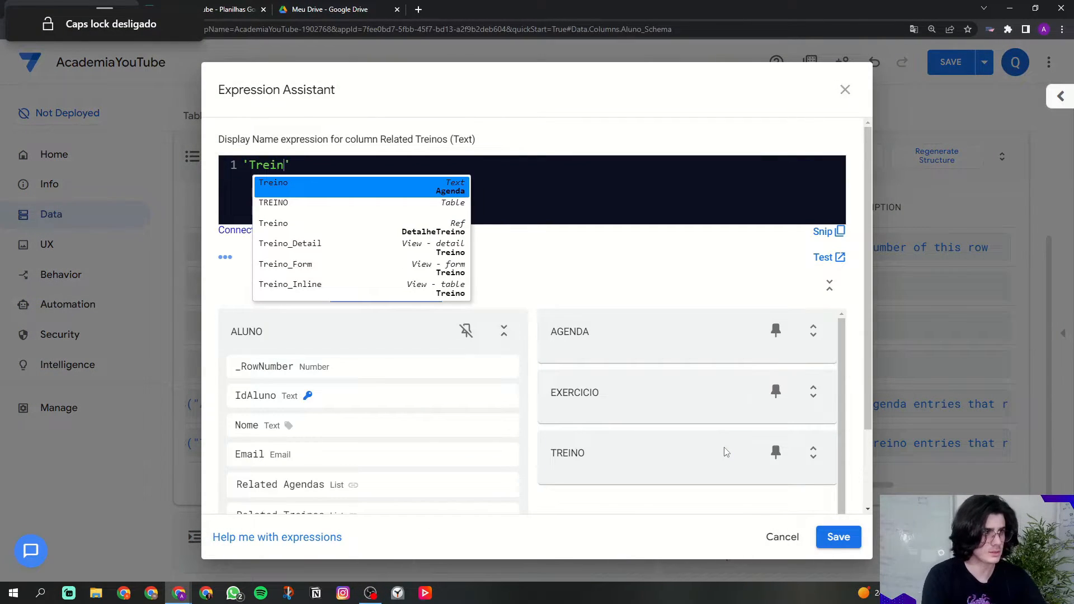
text(os)
click(858, 545)
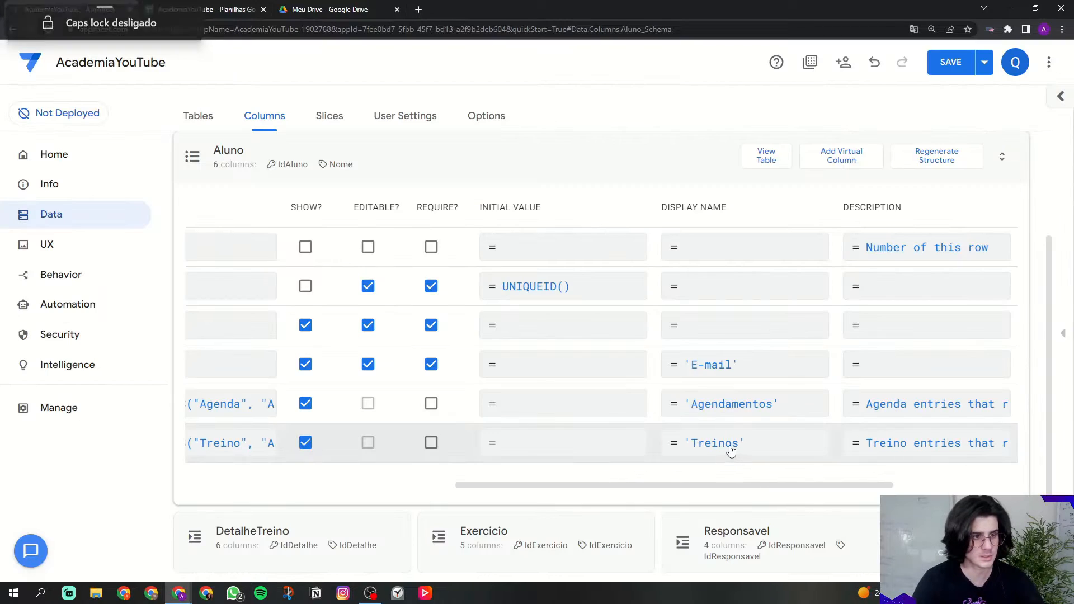
drag(789, 489, 430, 482)
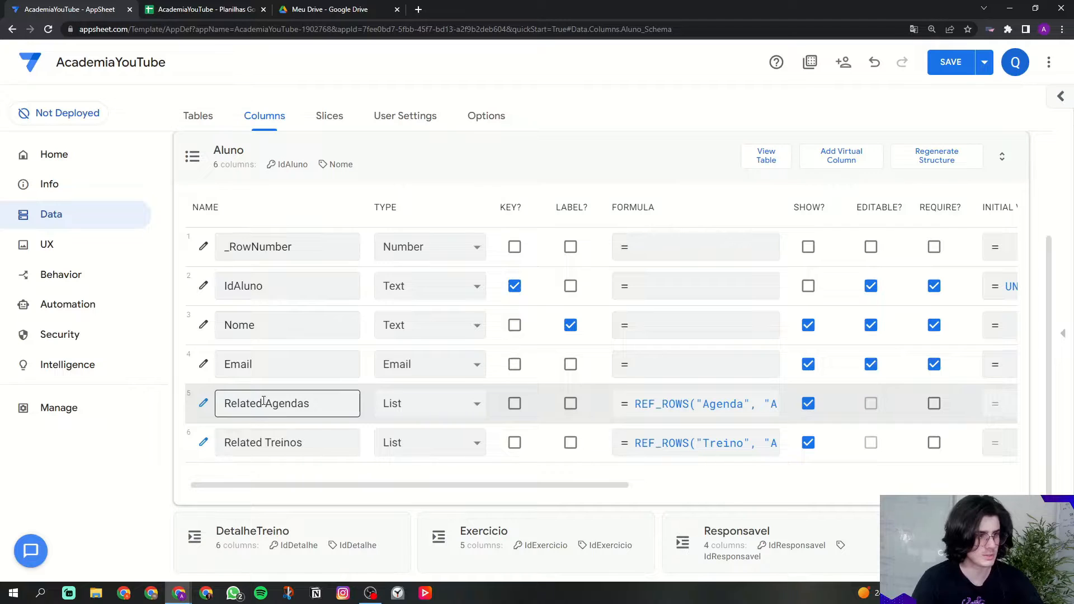
click(439, 166)
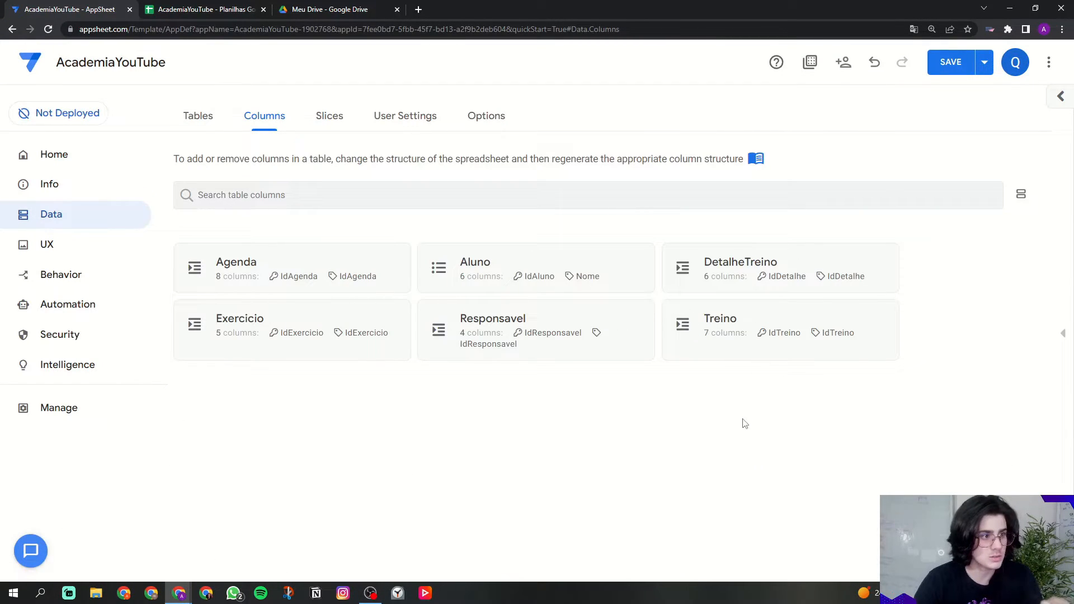
Step: In Responsavel's columns, hide IdResponsavel and stop using it as the row label
click(497, 350)
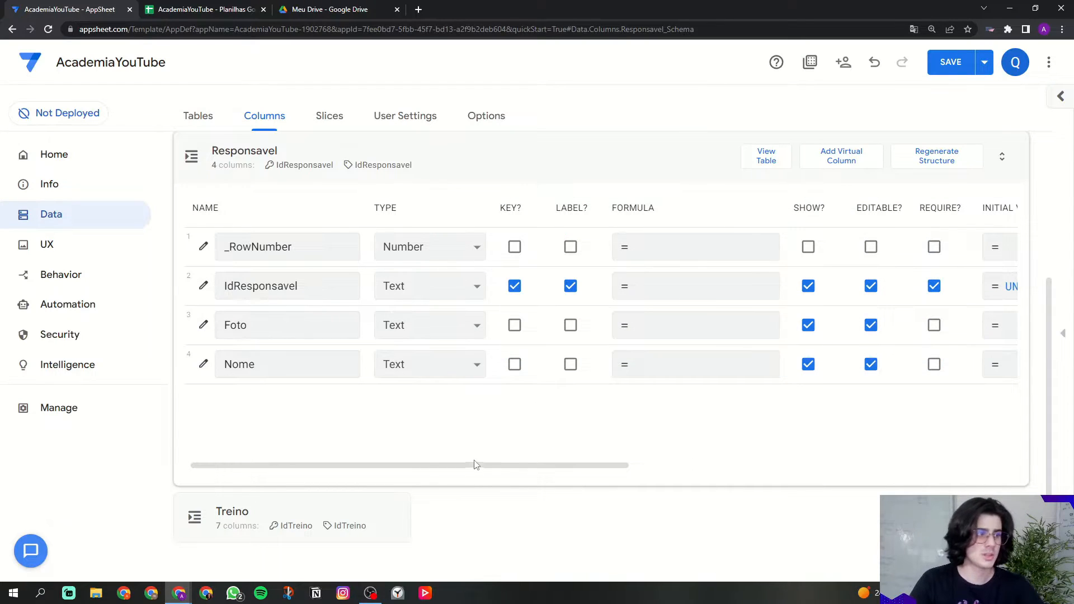
double_click(319, 284)
click(347, 286)
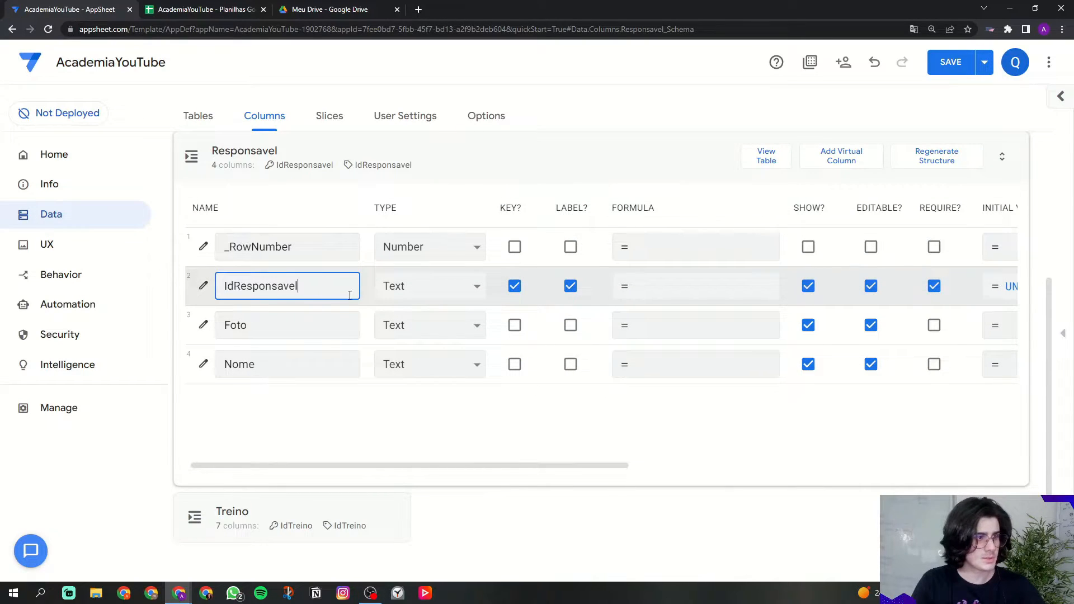
click(570, 286)
click(807, 285)
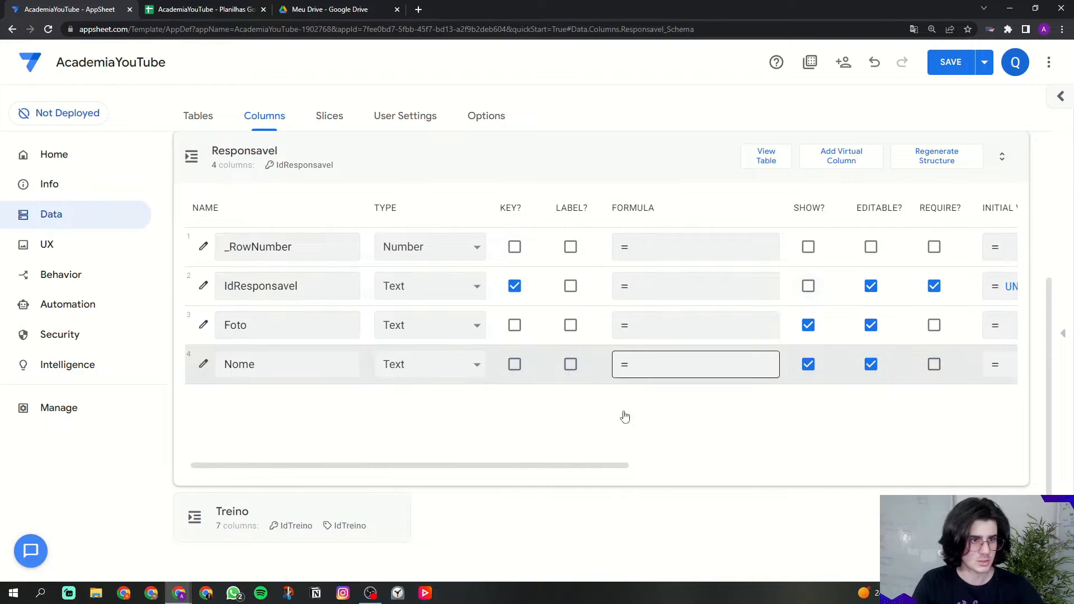
drag(607, 467, 966, 464)
click(855, 286)
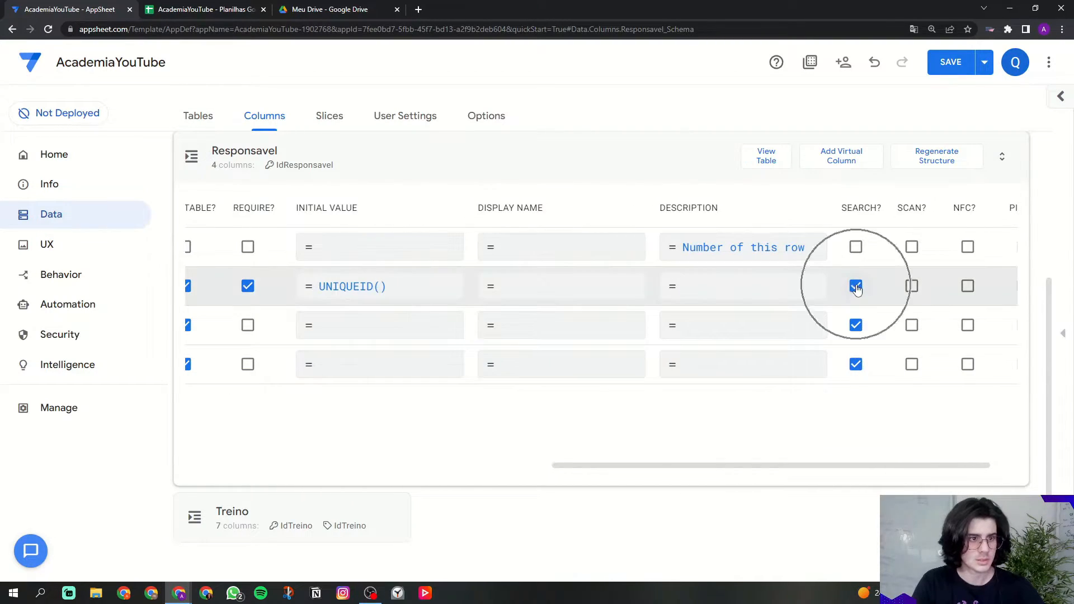
click(855, 287)
drag(826, 467, 427, 469)
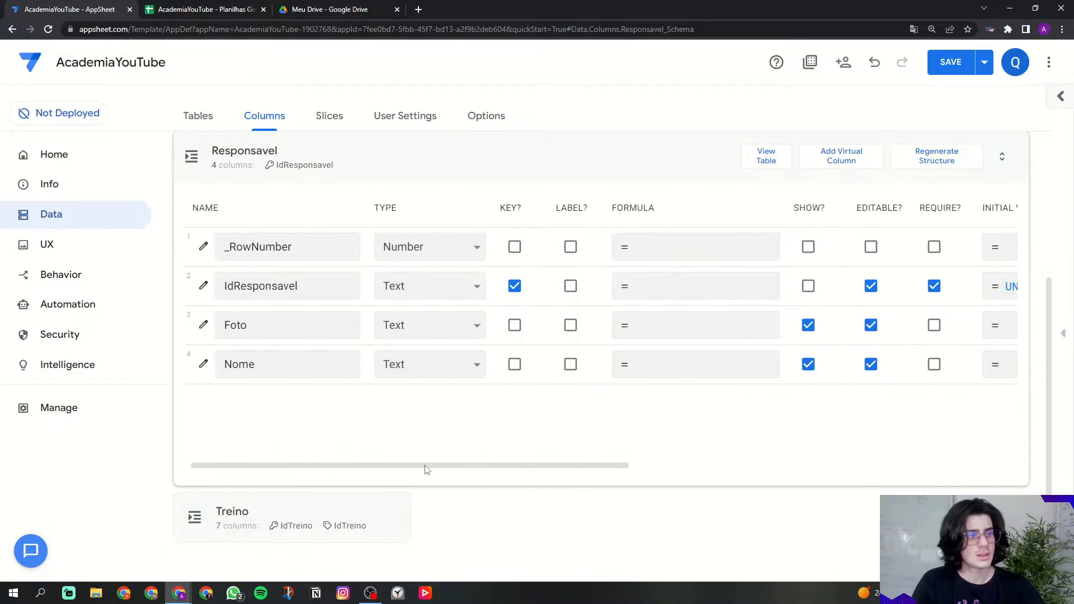
Step: Make Foto a required Image column used as the Responsavel label
click(257, 324)
click(430, 329)
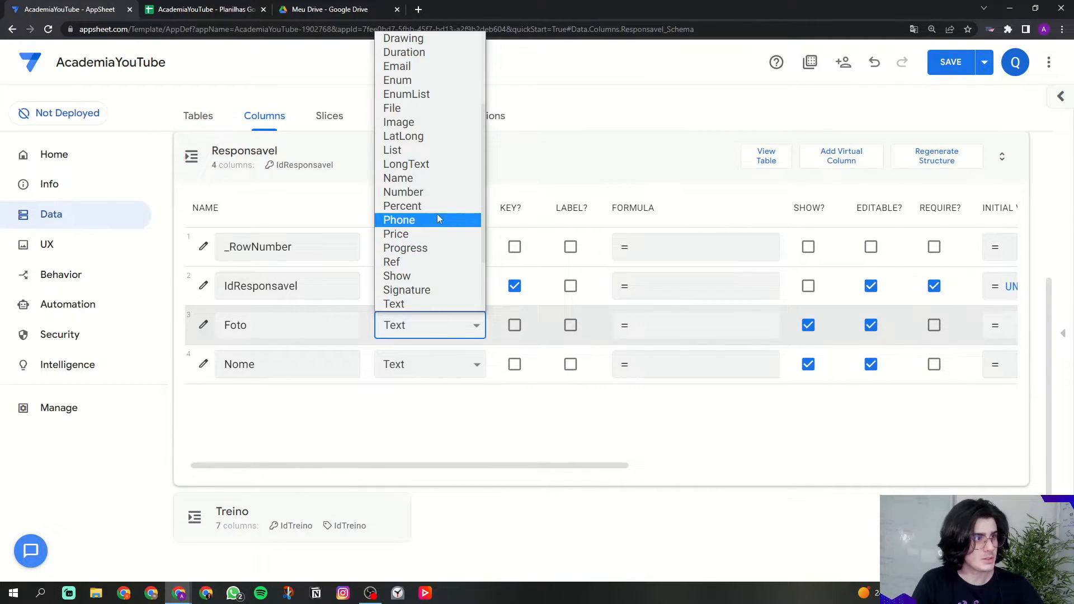
scroll(436, 196, down, 2)
scroll(433, 201, up, 5)
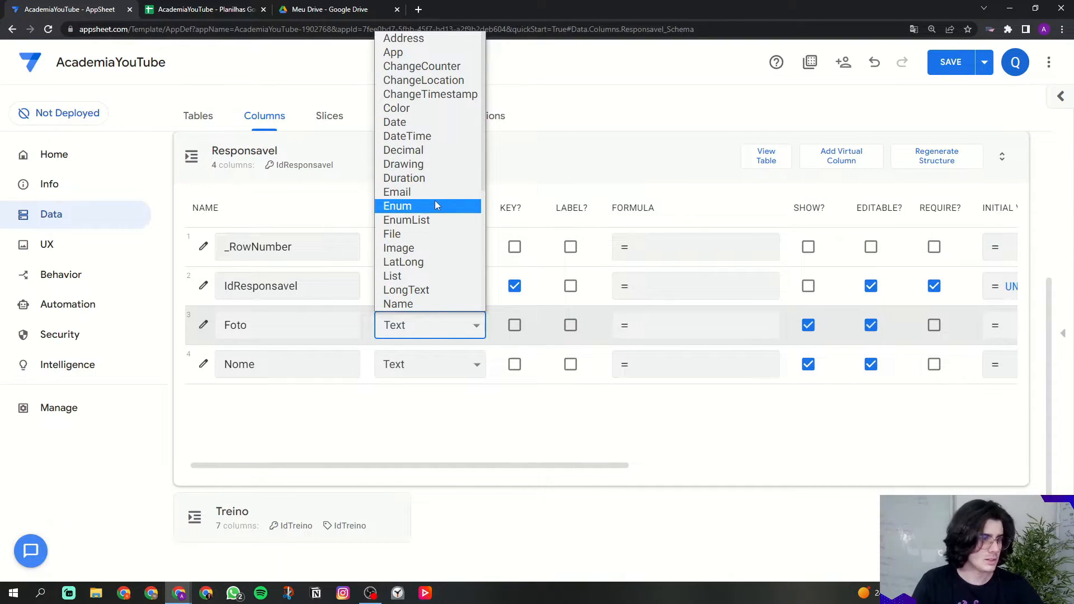
key(i)
key(Return)
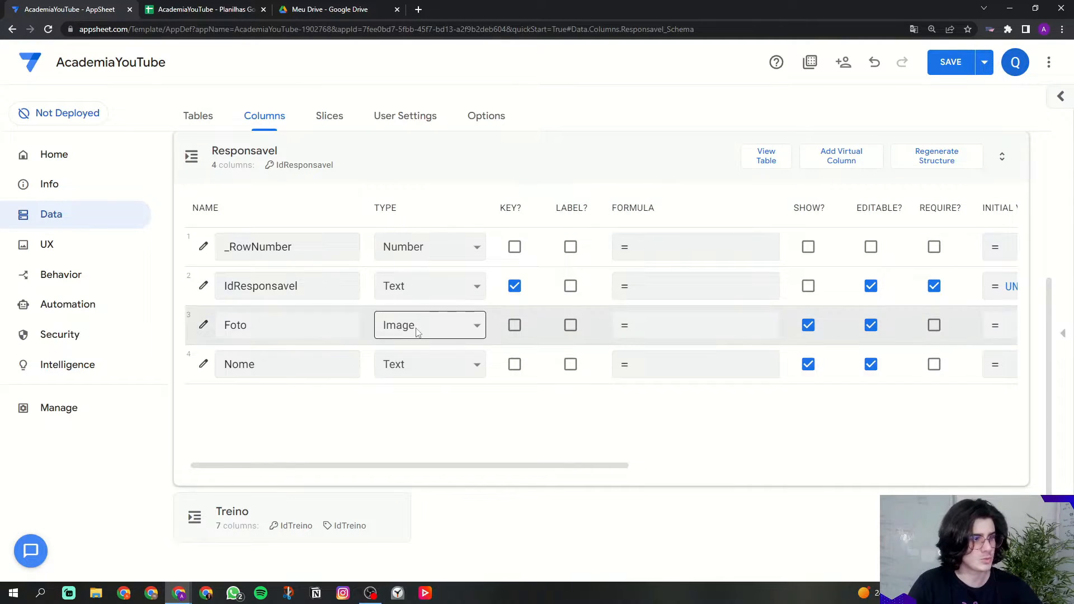
drag(558, 208, 592, 211)
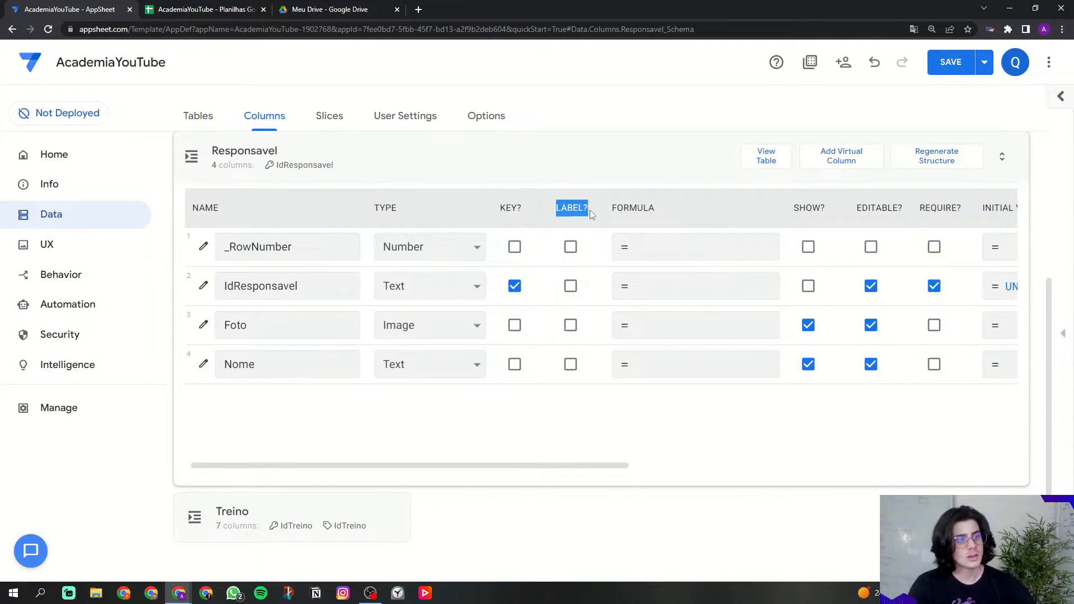
click(569, 325)
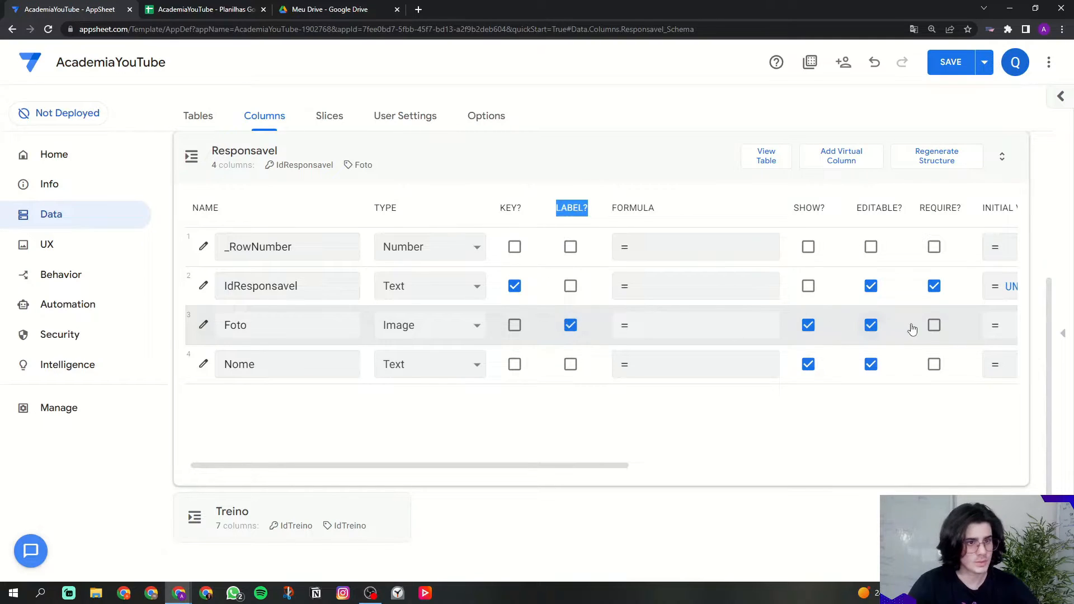
click(933, 326)
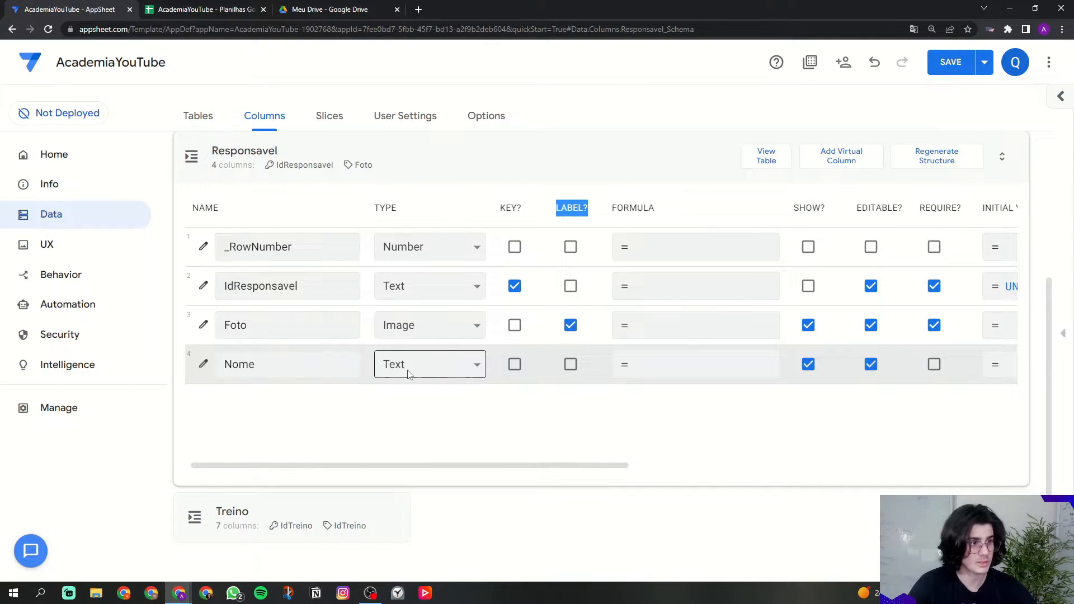
Step: Mark Nome as a label and required, then return to the list of all tables
click(569, 364)
click(933, 365)
click(842, 431)
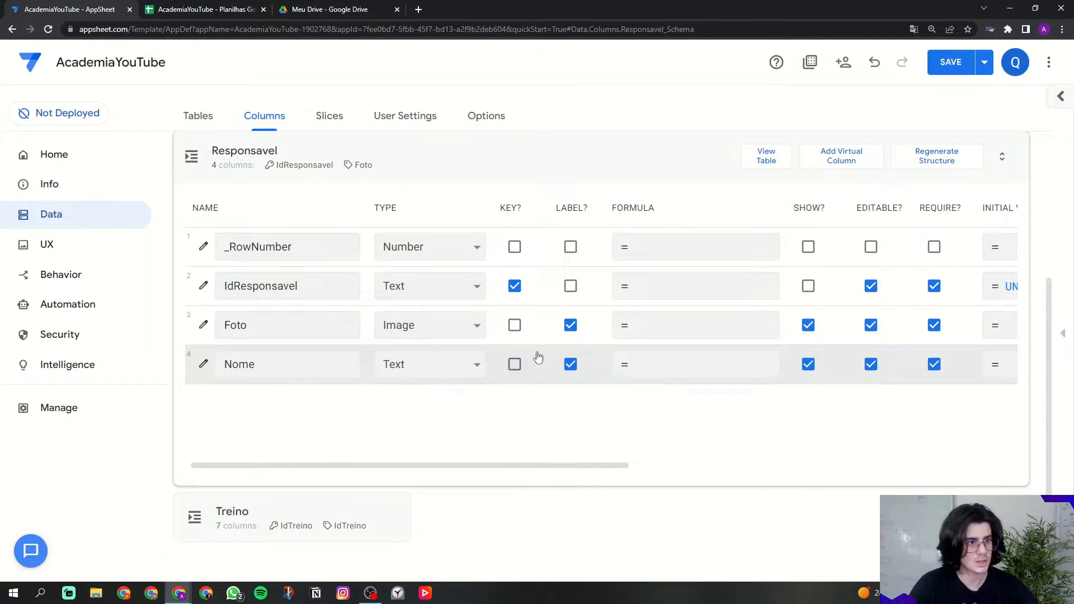
drag(299, 286, 237, 307)
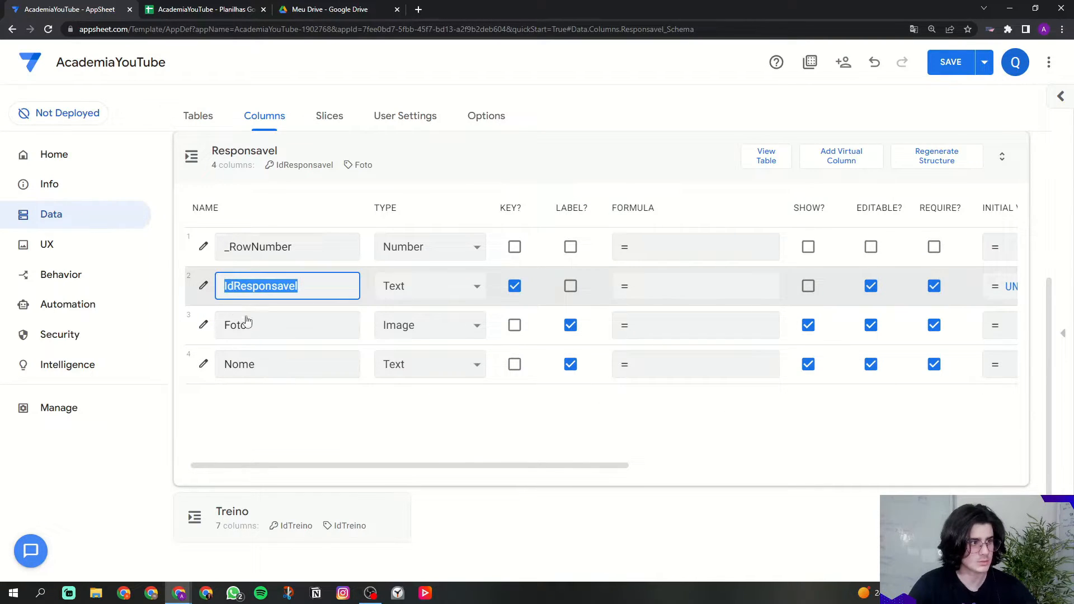
click(320, 414)
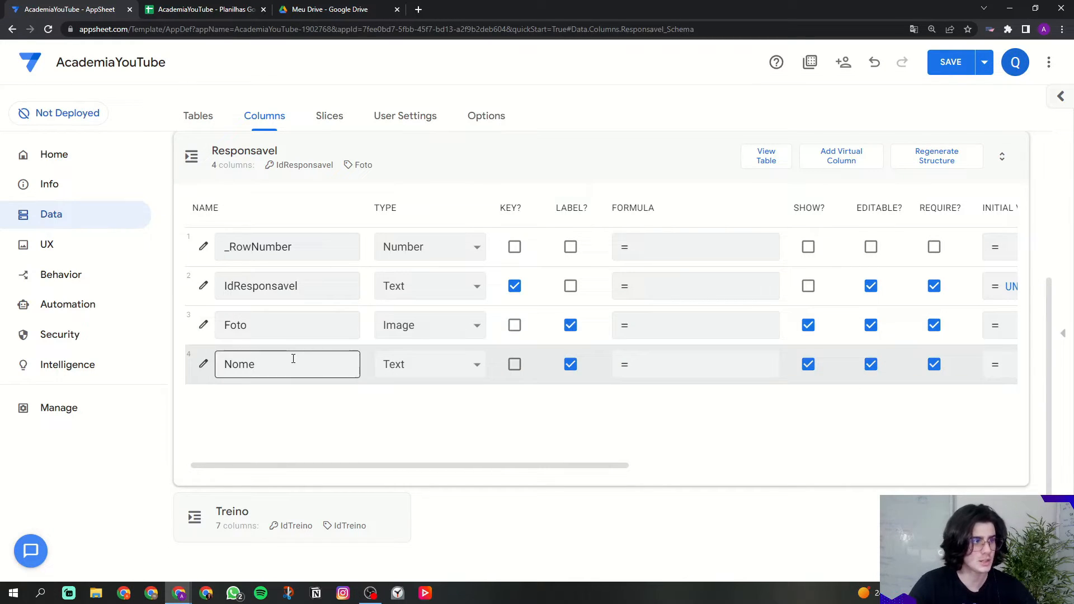
click(384, 172)
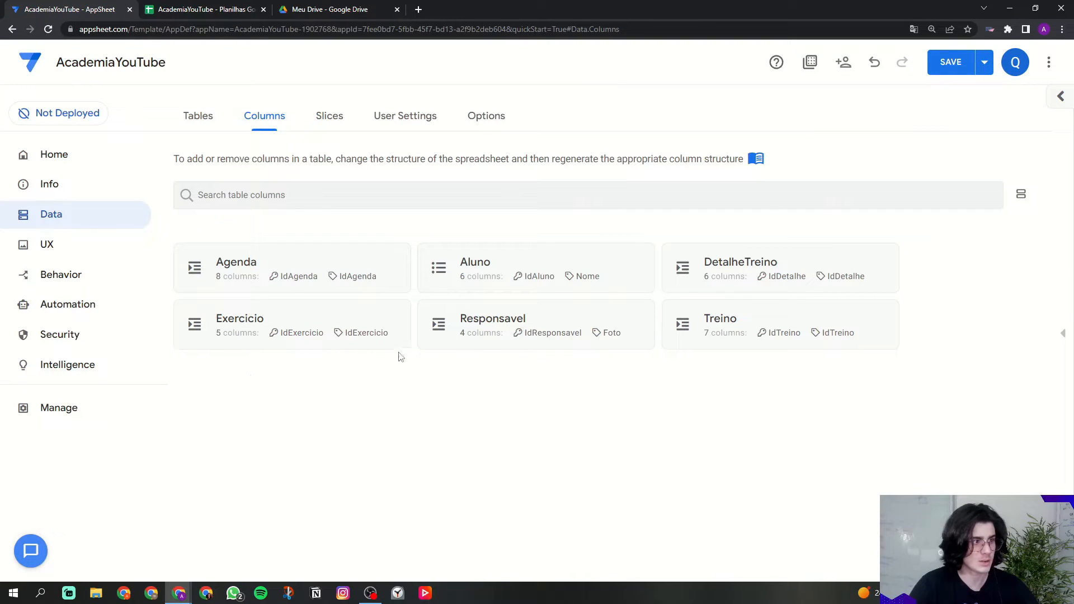
click(240, 323)
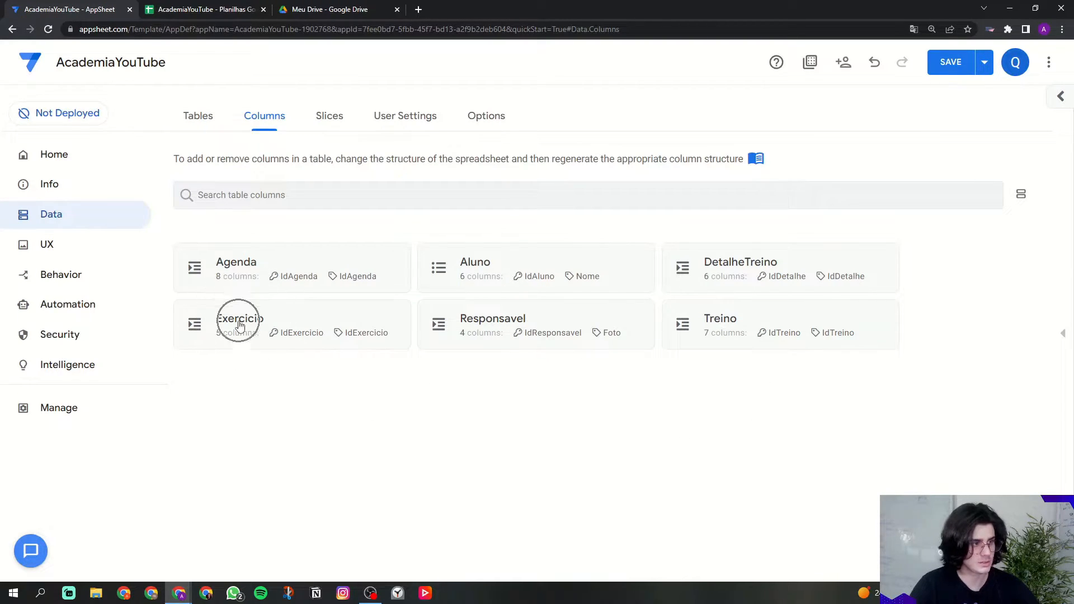
Step: Untick IdExercicio's LABEL? and SHOW? so it is no longer the label and is hidden
double_click(221, 287)
click(280, 286)
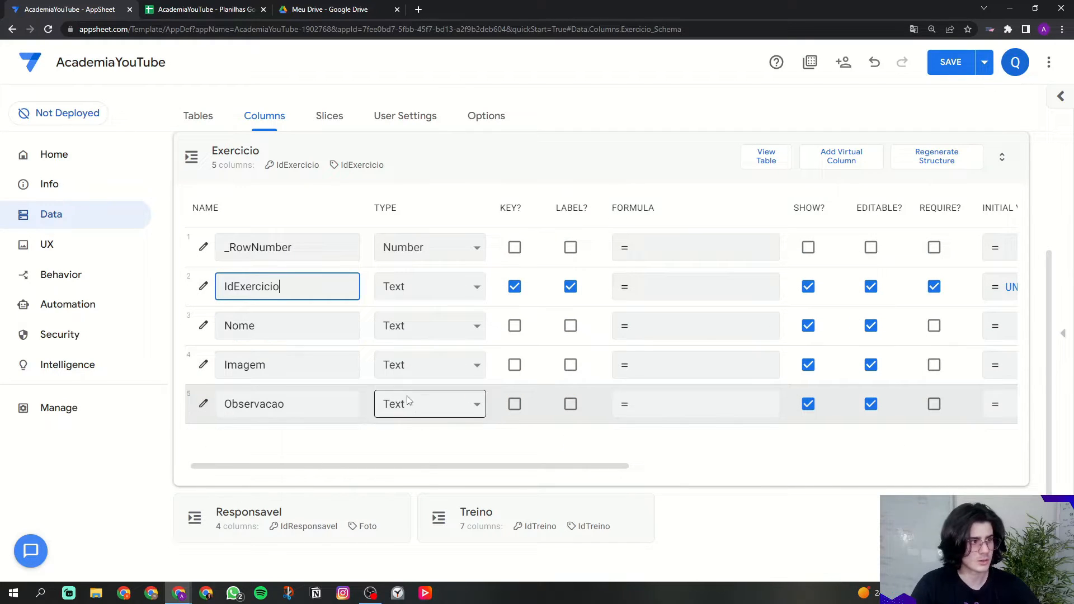
drag(226, 288, 284, 287)
click(353, 287)
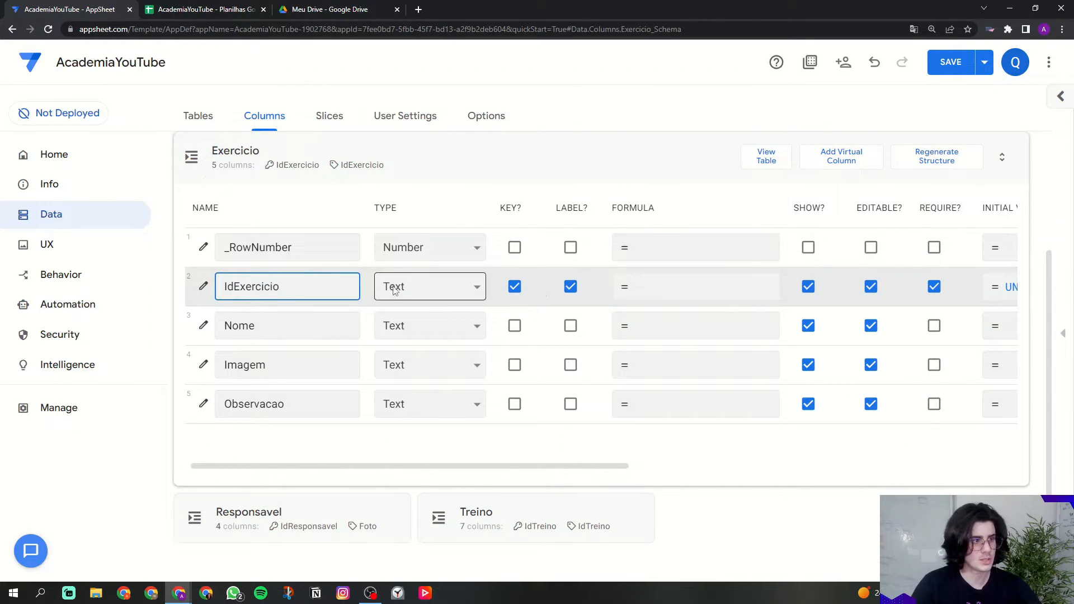
click(571, 286)
click(808, 286)
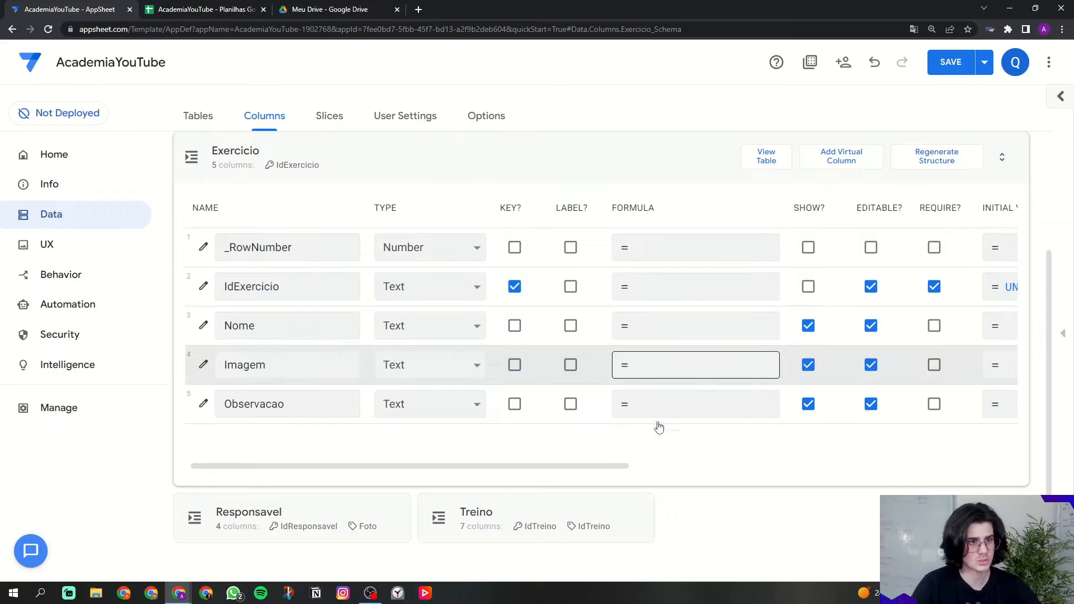
Step: Make Nome the required label column of the Exercicio table
scroll(620, 464, right, 10)
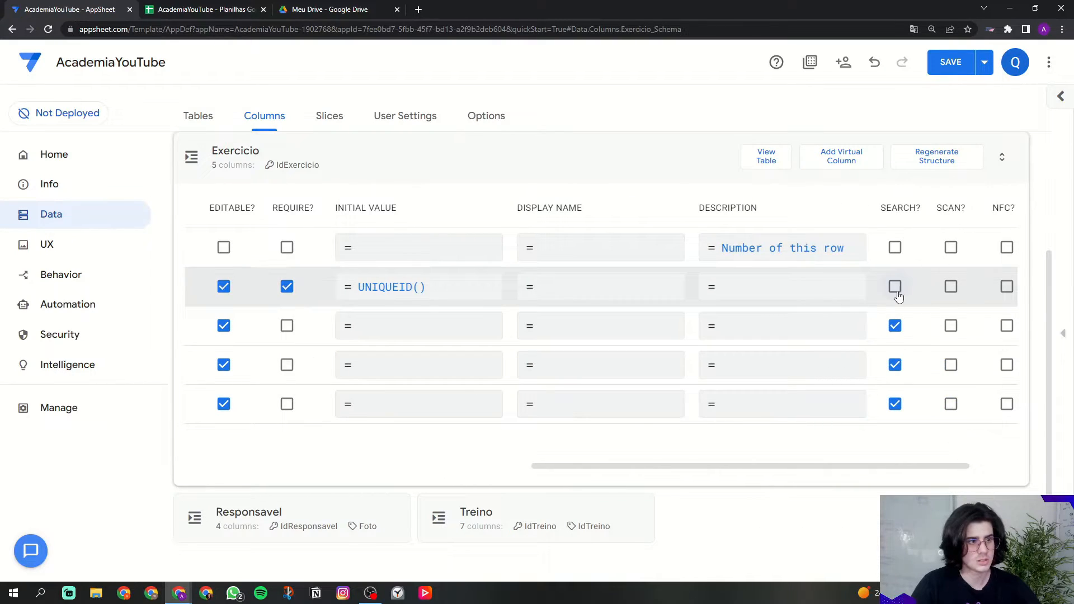
drag(888, 467, 596, 453)
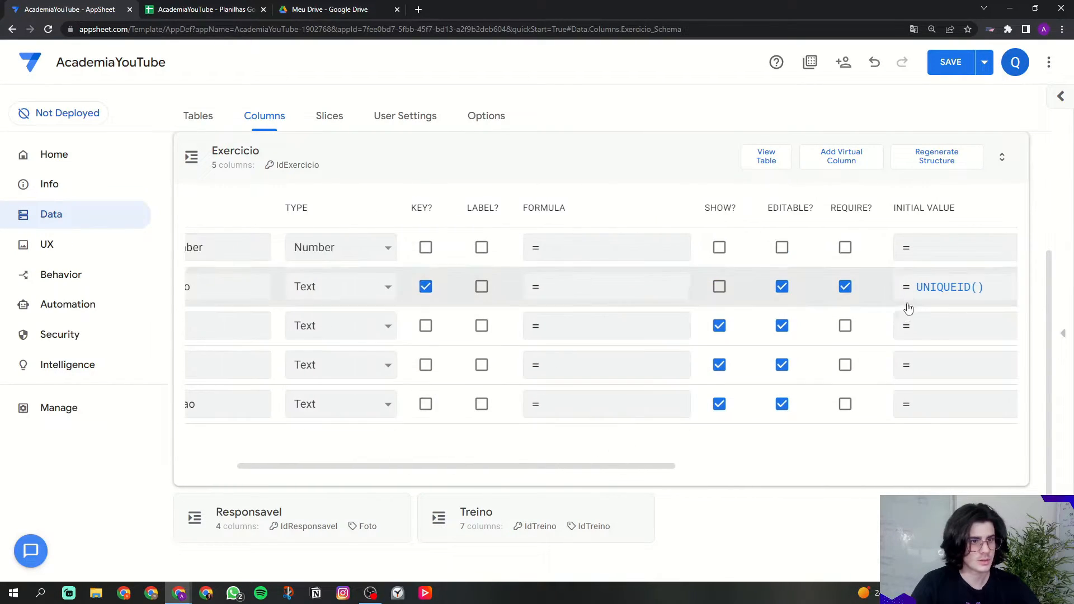
drag(510, 466, 447, 459)
drag(239, 327, 285, 327)
click(287, 328)
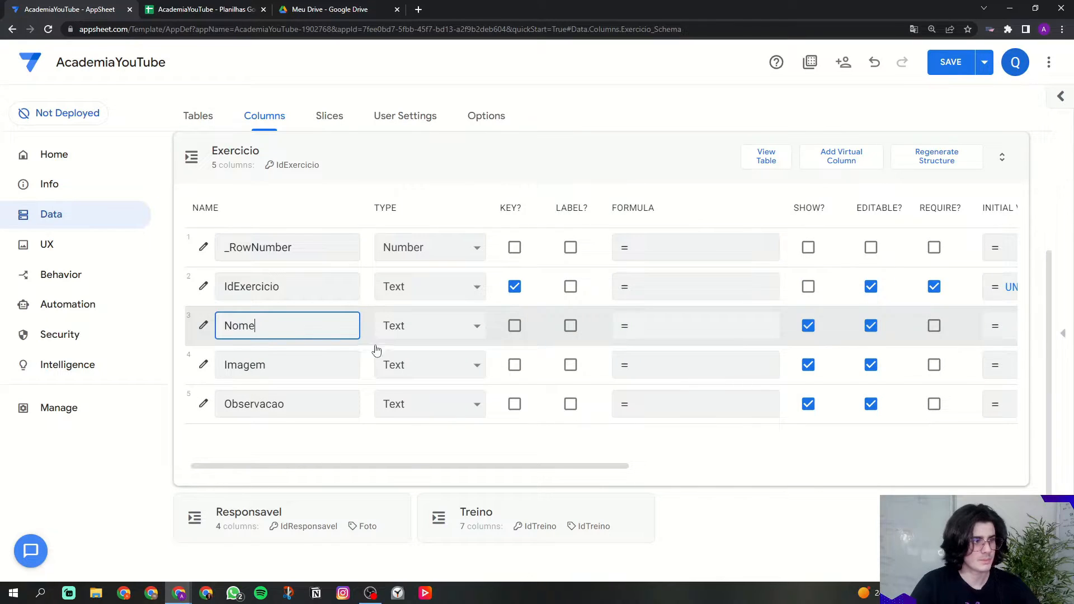
click(570, 327)
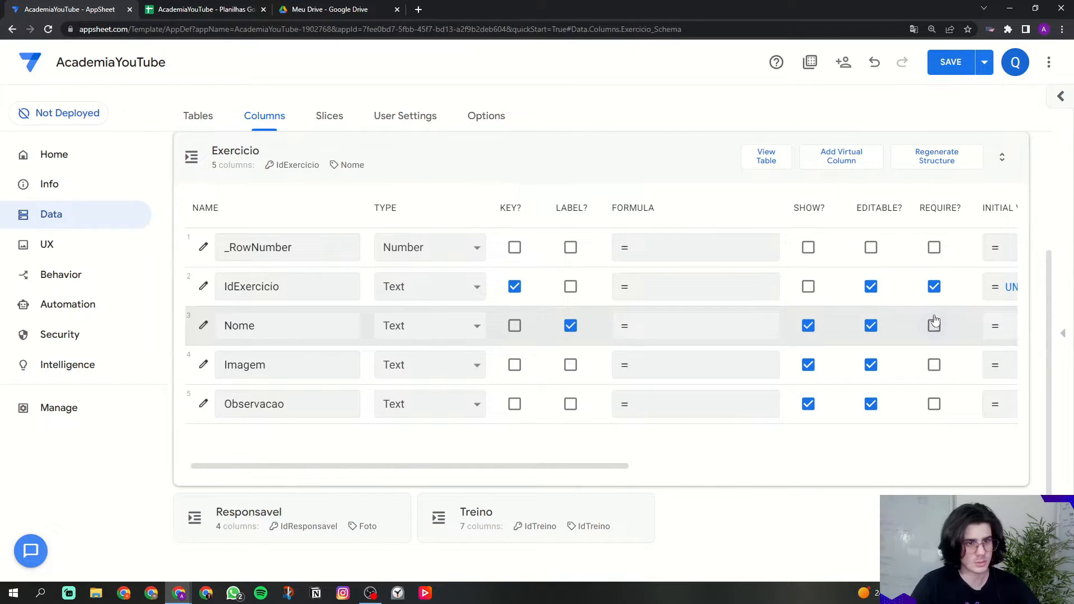
Step: Set Imagem's type to Image and mark it required
click(438, 372)
key(i)
key(Return)
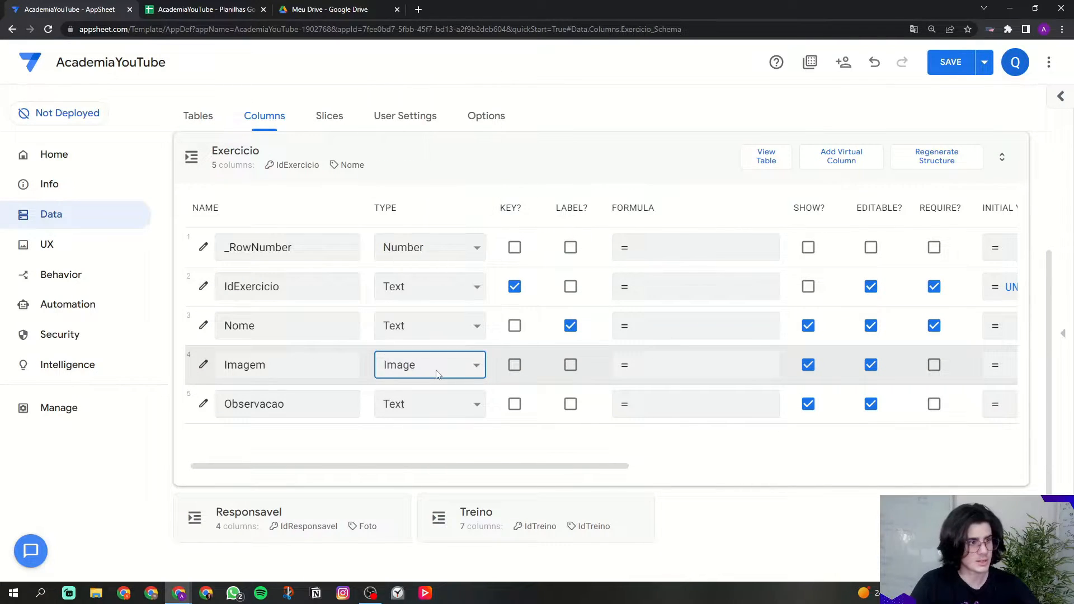
click(490, 441)
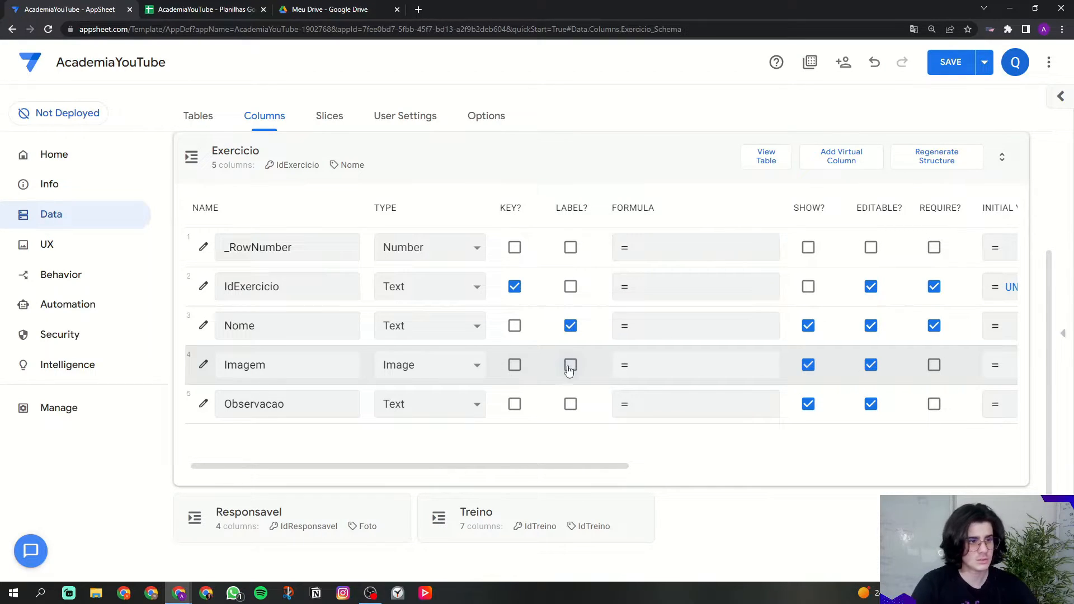
click(290, 335)
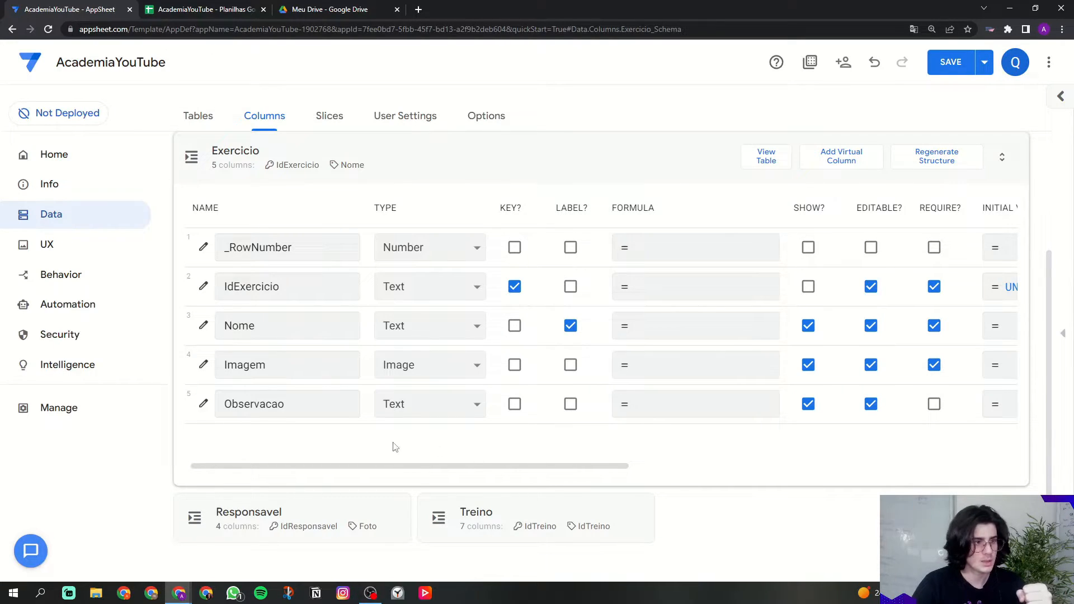
drag(227, 410, 290, 412)
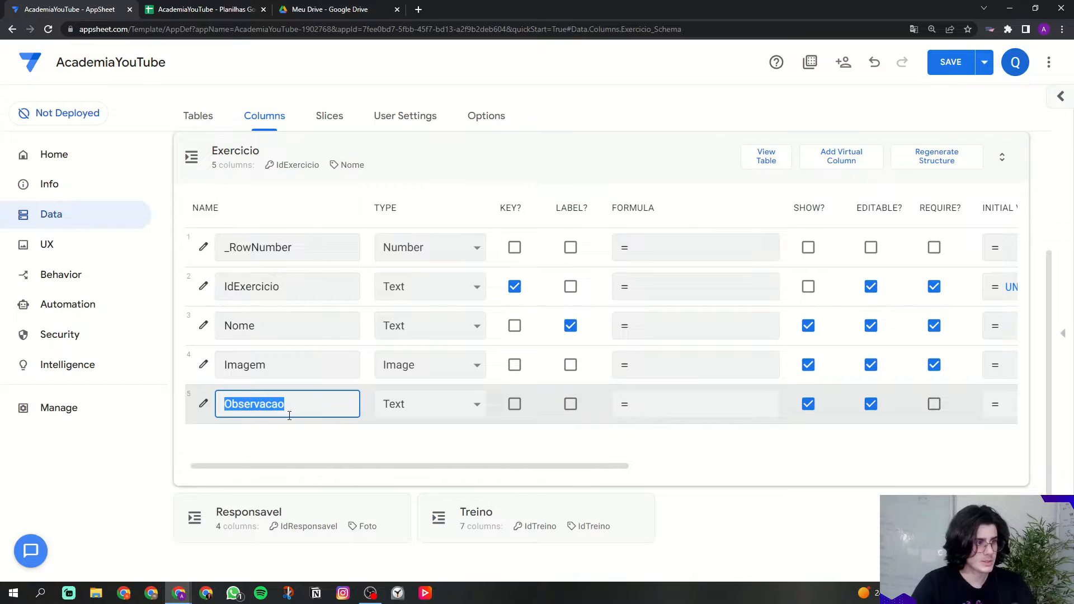
Step: Change Observacao's column type to LongText
click(433, 438)
click(431, 414)
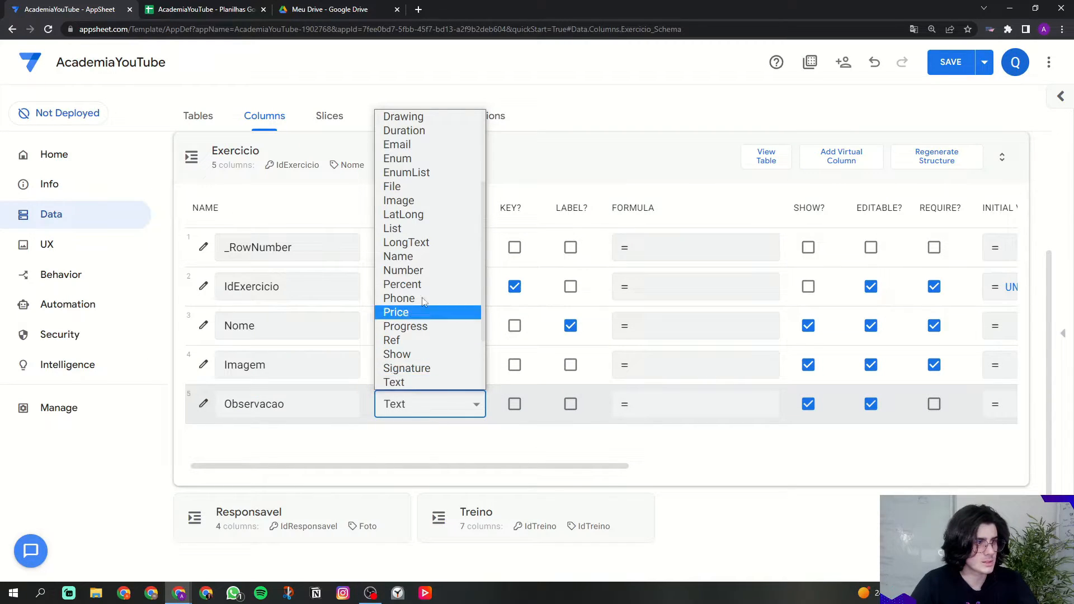
click(411, 249)
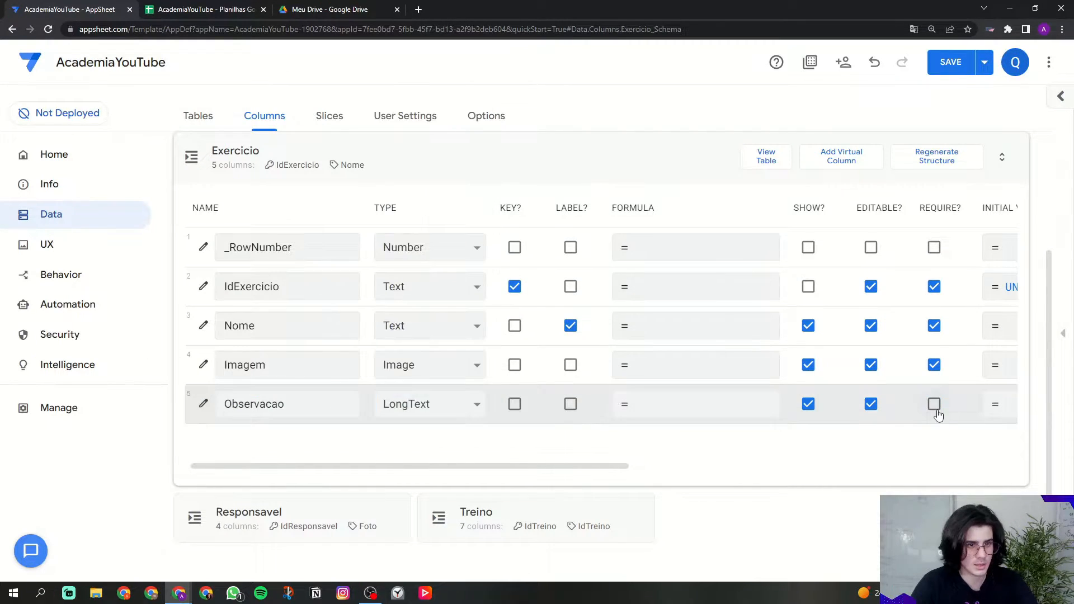
Step: Set Observacao's display name to 'Observação' in the Expression Assistant and save it
drag(582, 467, 798, 456)
click(811, 414)
text(')
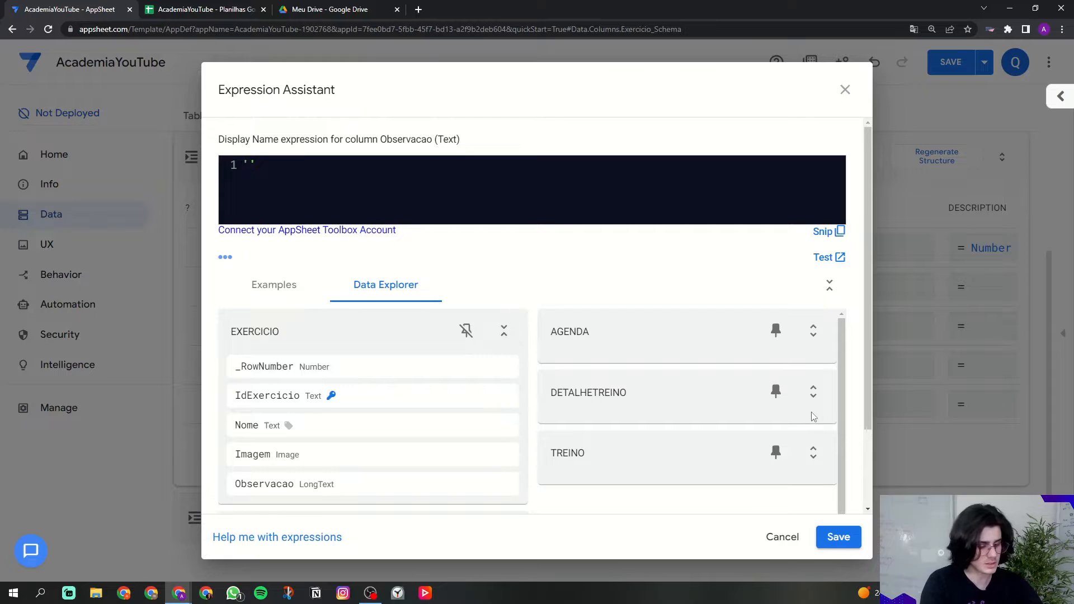
text(O)
key(Caps_Lock)
text(bser)
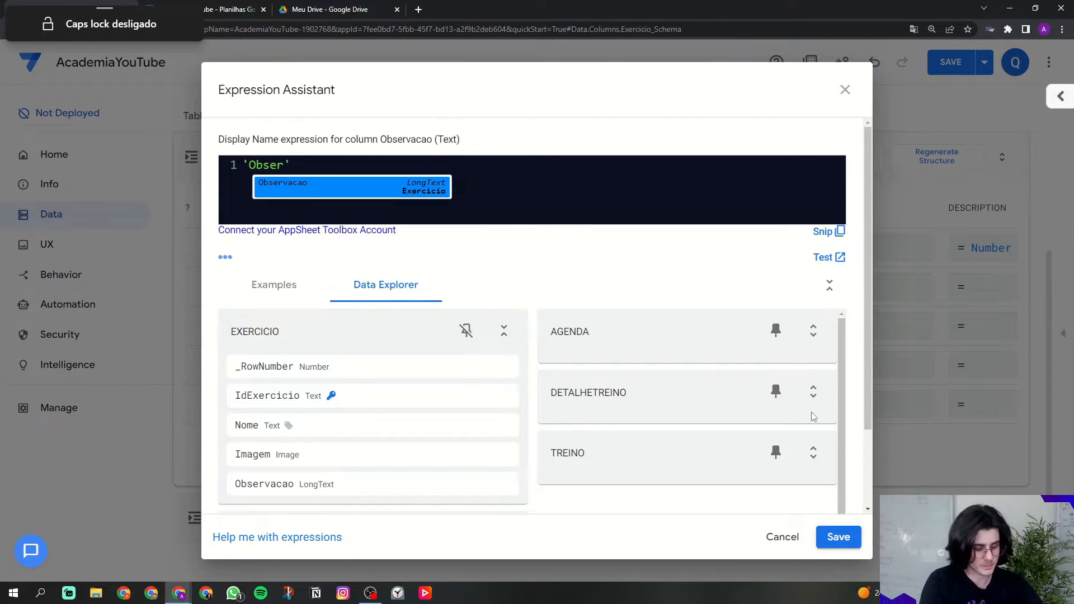
text(vação)
click(493, 199)
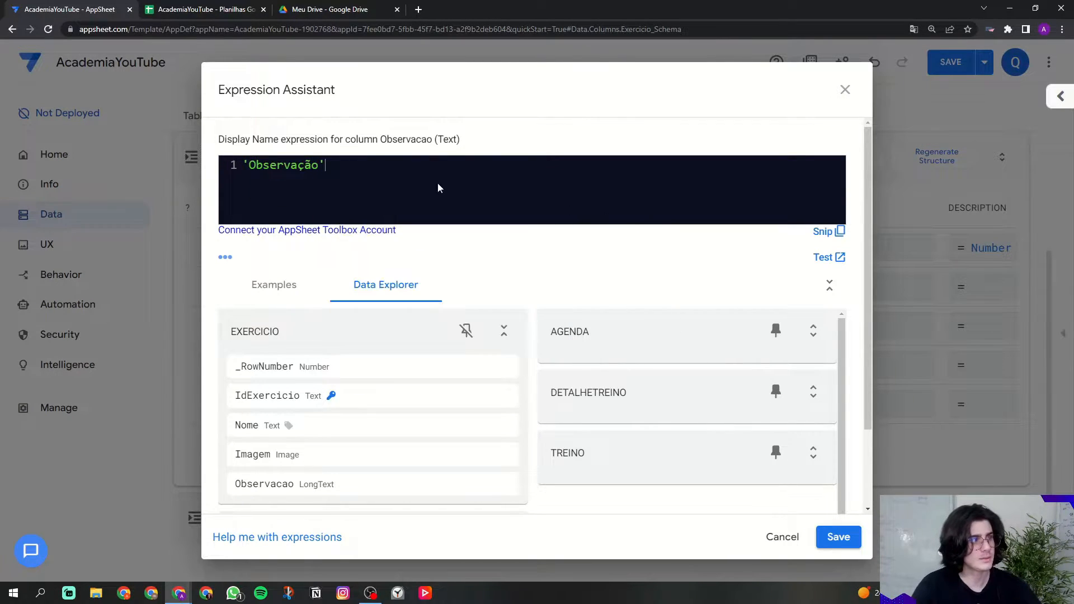
drag(207, 144, 259, 165)
click(837, 535)
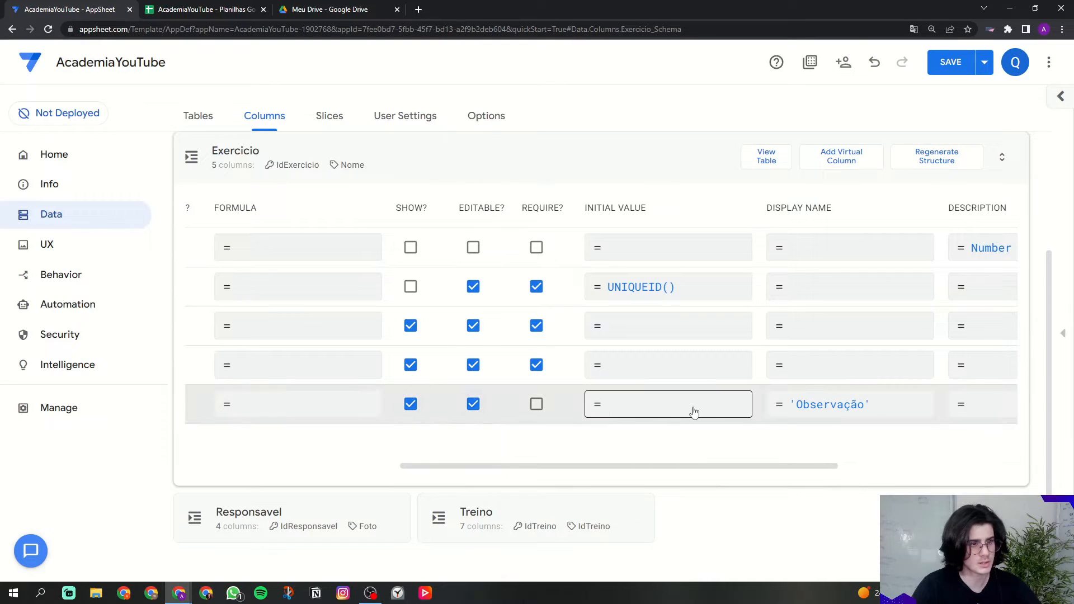
drag(772, 208, 833, 210)
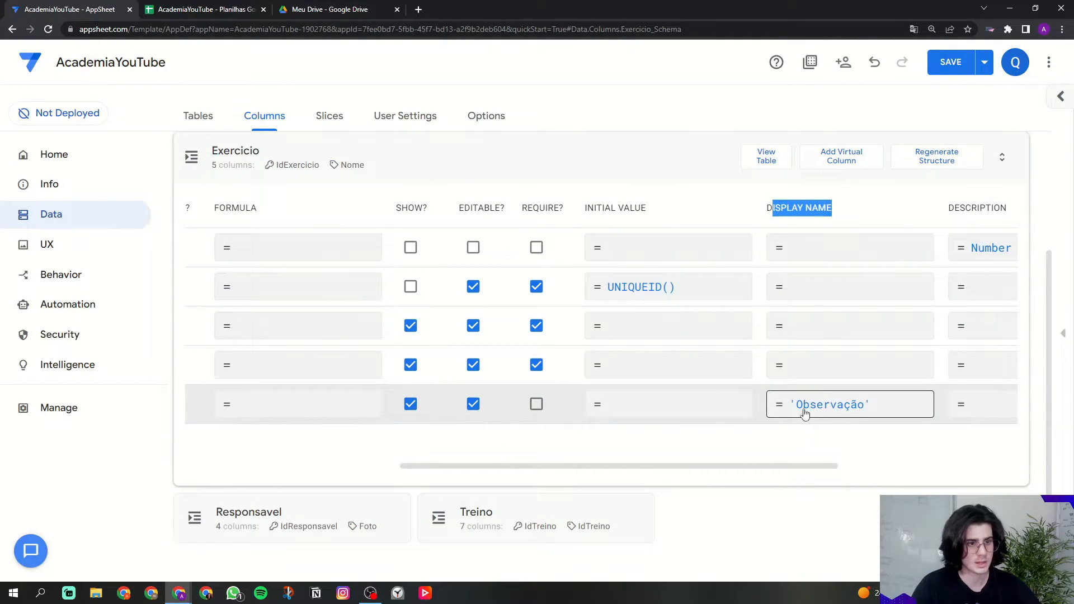
drag(814, 468, 598, 465)
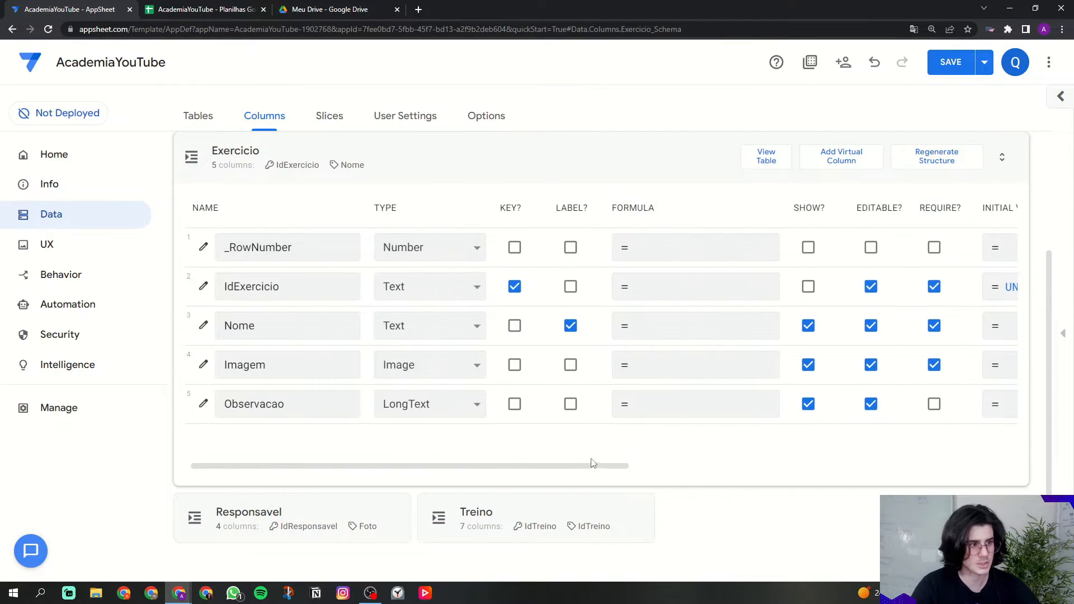
Step: In the Treino table, untick IdTreino's LABEL?, SHOW? and SEARCH? options
click(289, 163)
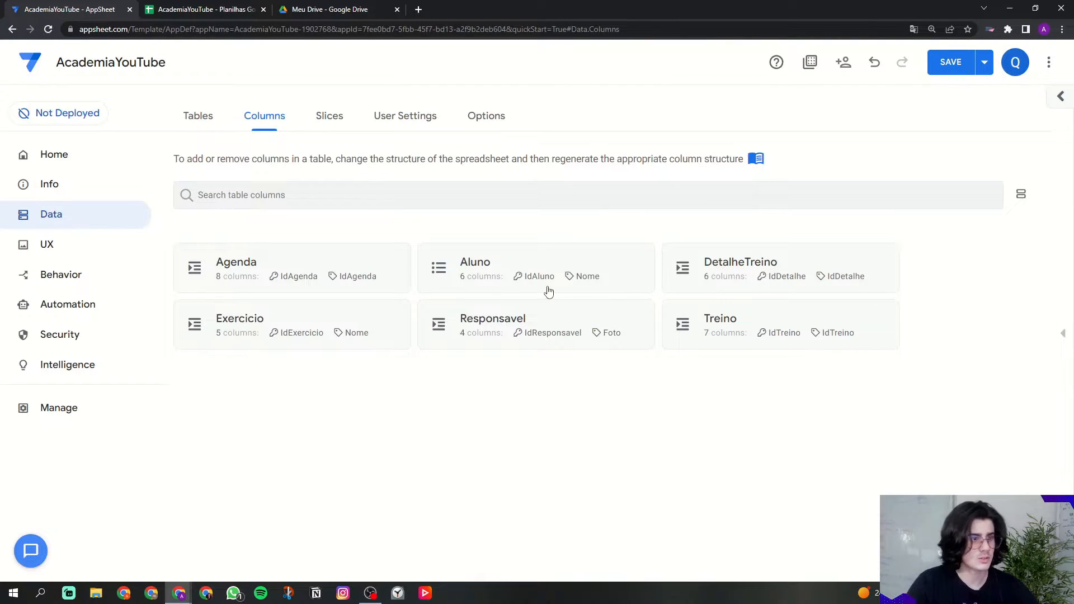
click(713, 320)
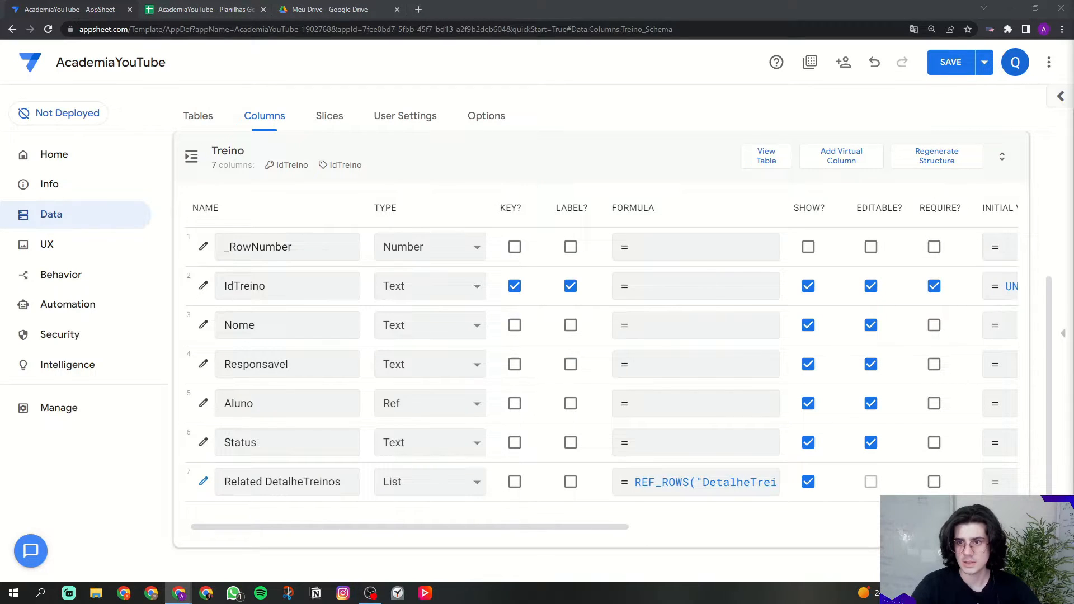
click(283, 286)
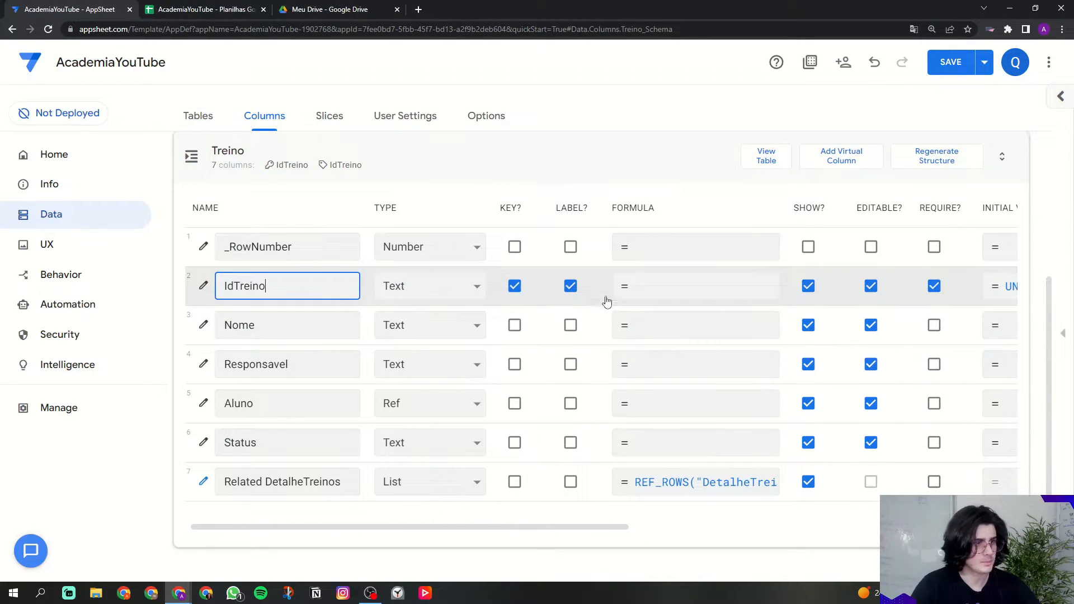
click(570, 285)
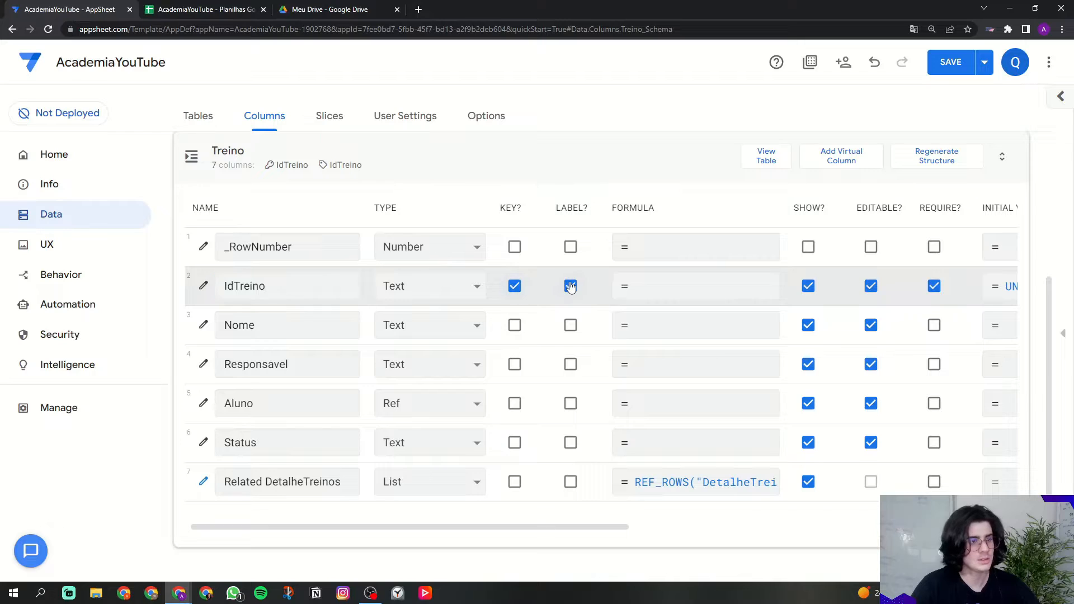
click(808, 286)
drag(614, 526, 919, 517)
click(1005, 286)
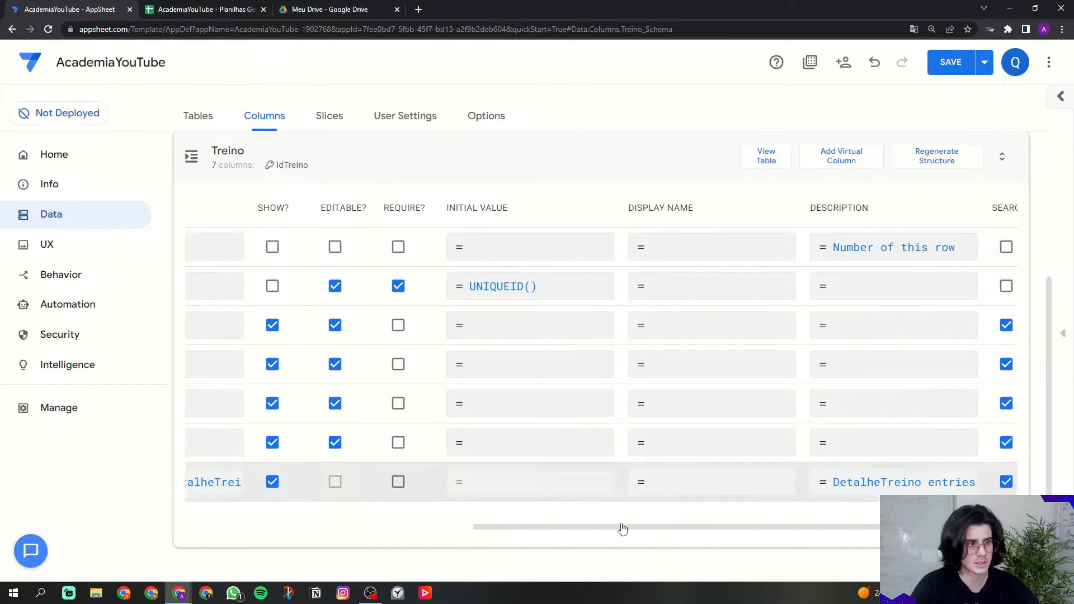
Step: Make Nome the required label and change Responsavel's type to Ref
drag(669, 532, 285, 532)
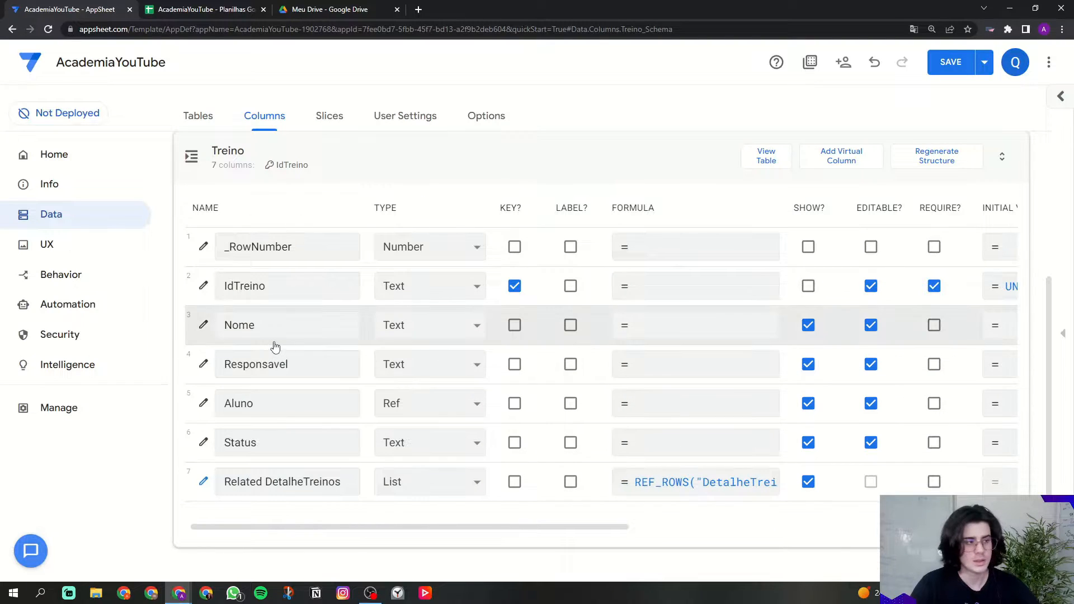
click(570, 326)
click(928, 330)
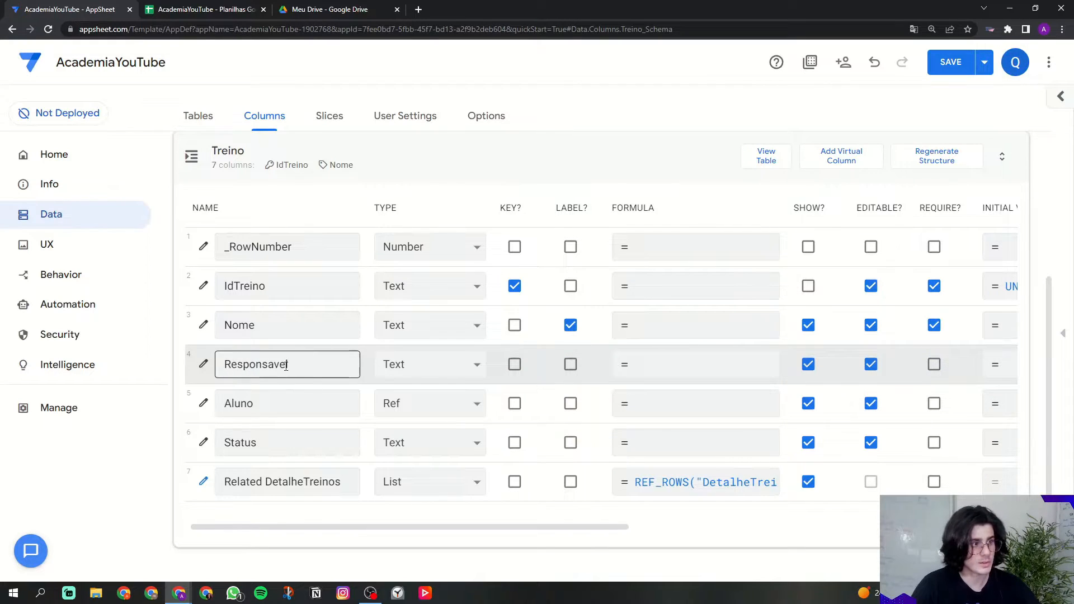
click(461, 367)
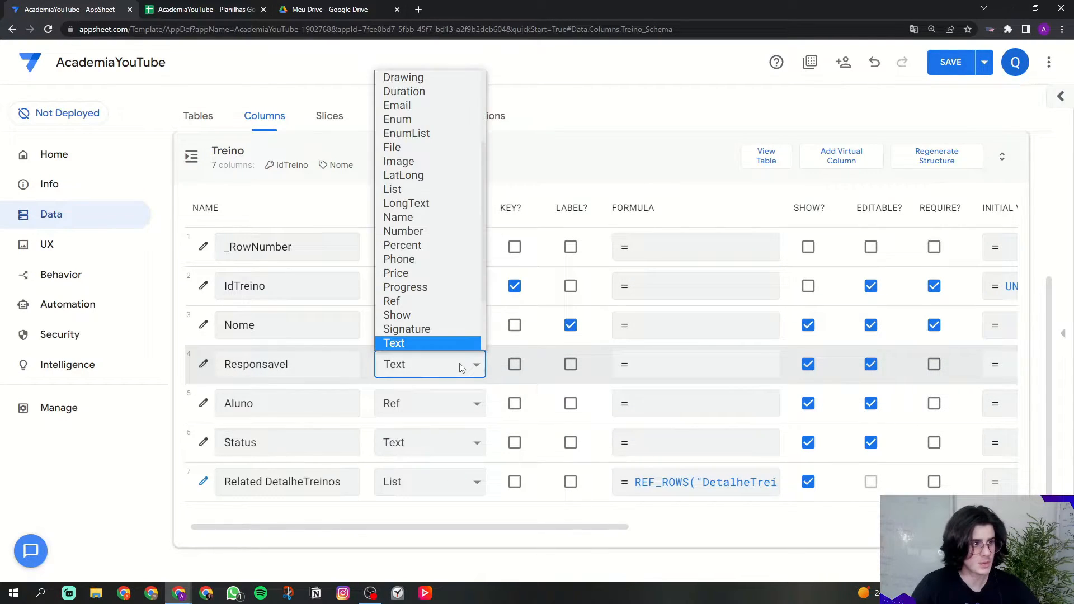
click(431, 301)
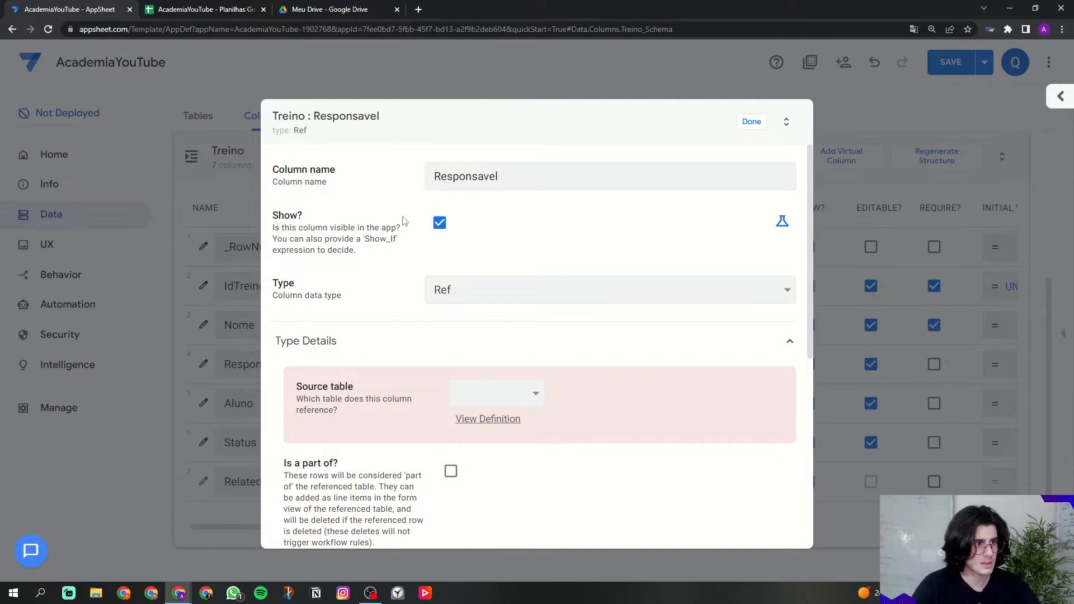
Step: Set Responsavel's source table to Responsavel, close the dialog and save the app
drag(278, 173, 396, 173)
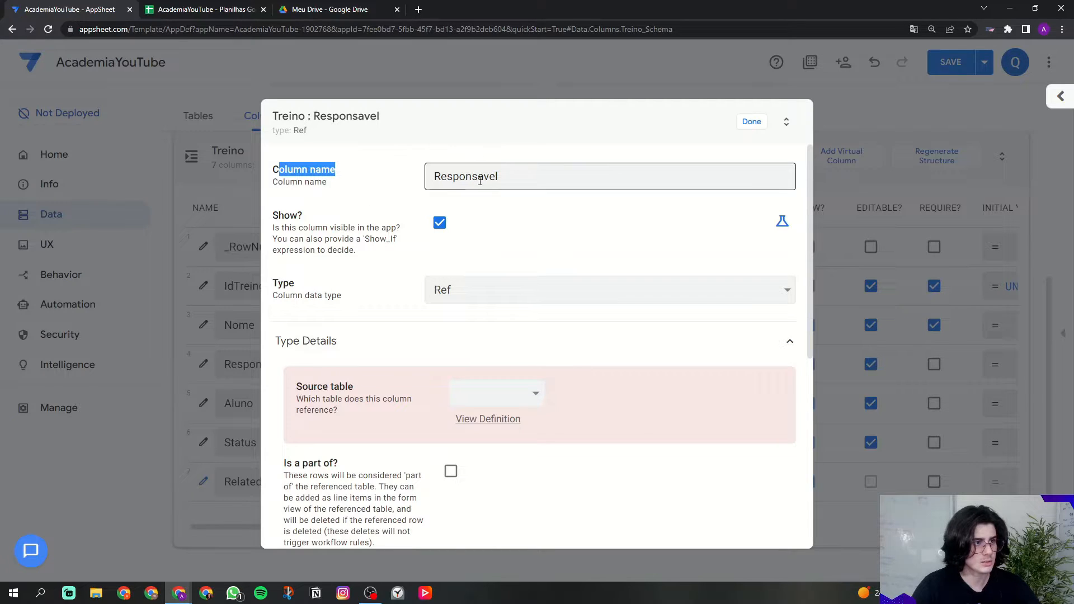
drag(500, 178, 395, 179)
click(395, 179)
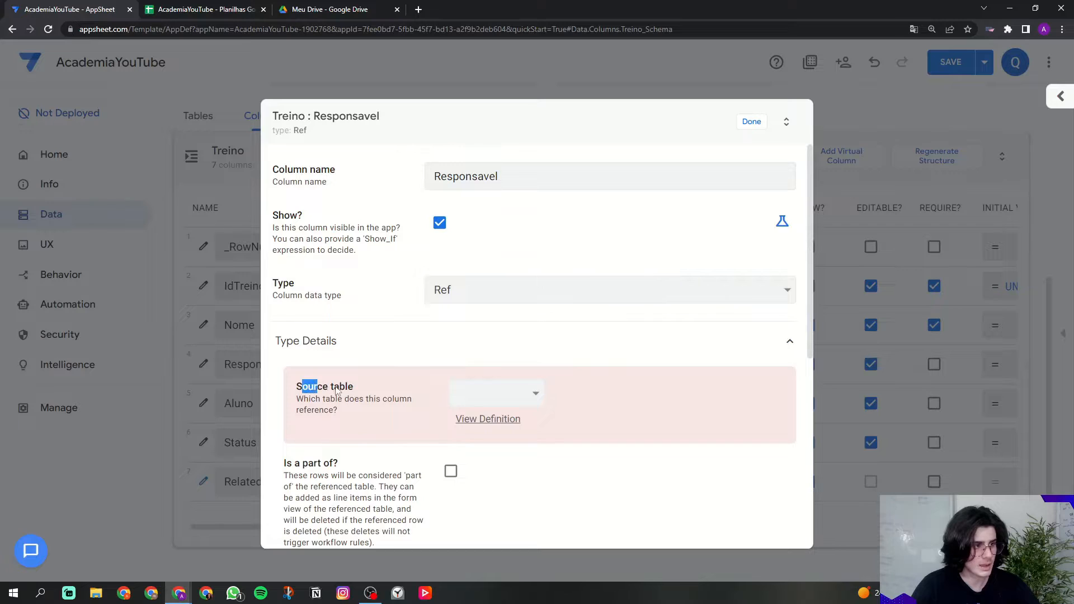
drag(302, 386, 358, 387)
click(486, 393)
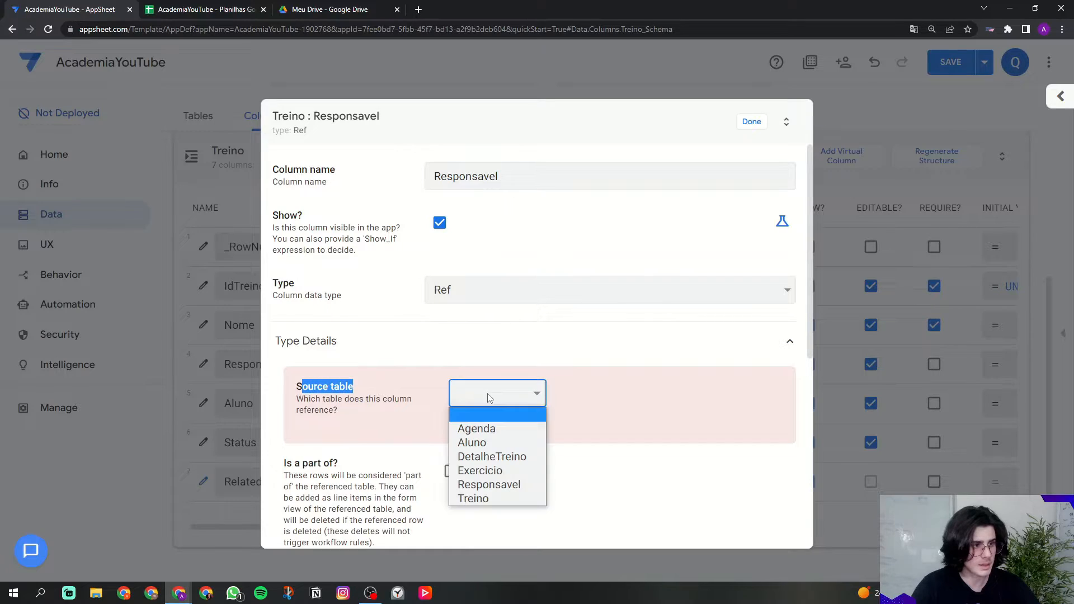
click(506, 486)
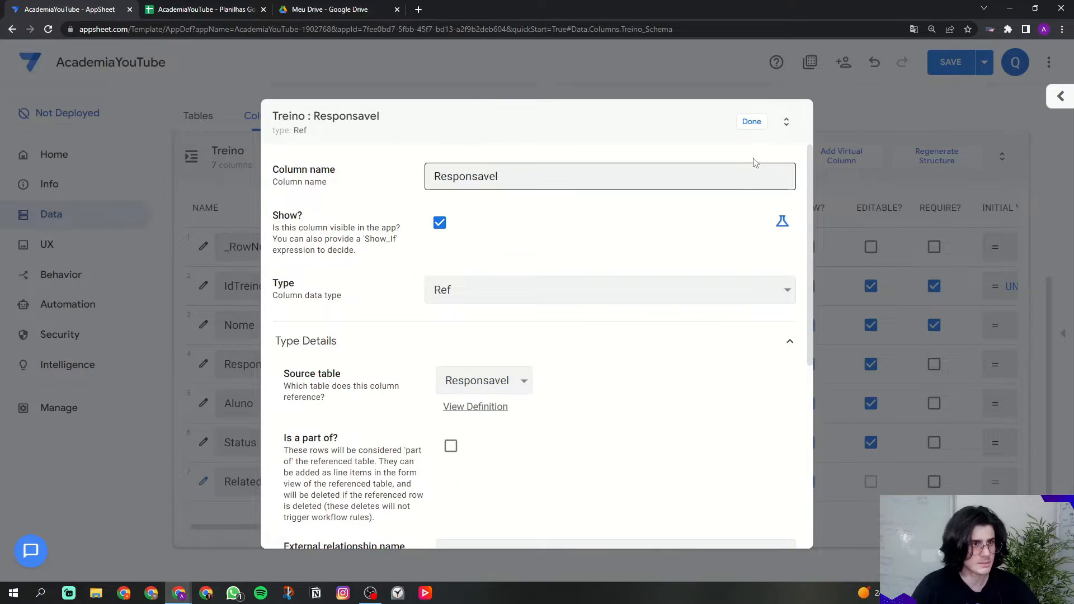
click(751, 122)
click(950, 62)
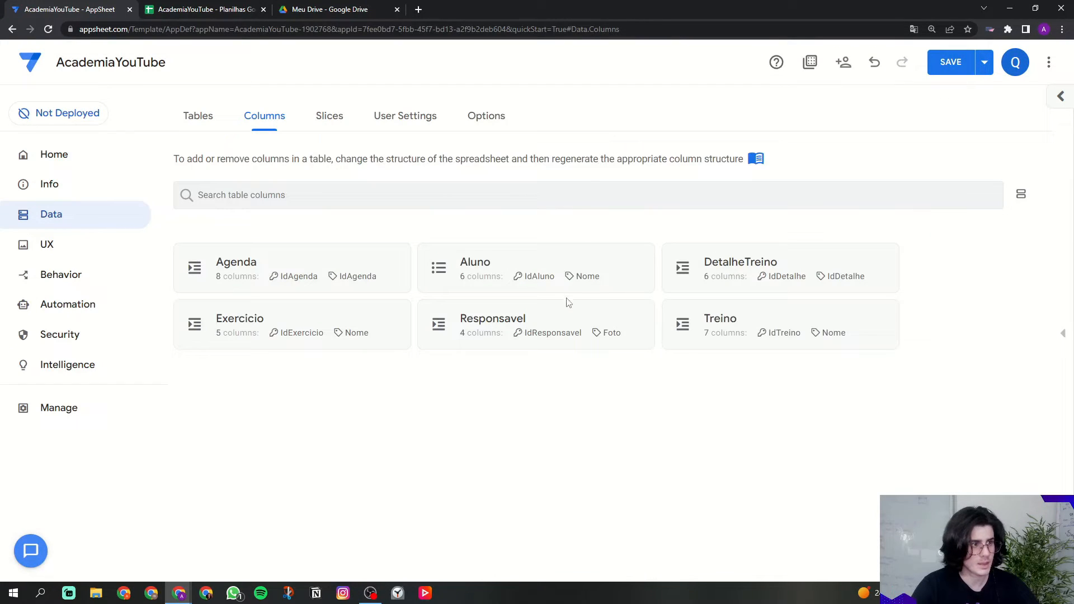
click(530, 284)
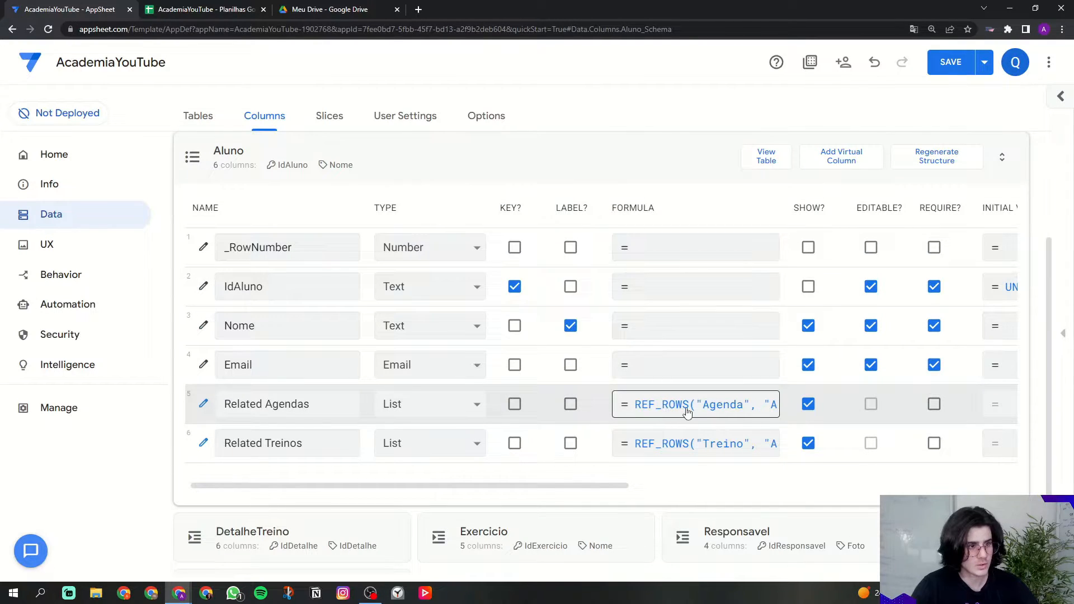
Step: Browse the Aluno, Responsavel and Treino column lists, ending on Responsavel's columns
click(551, 164)
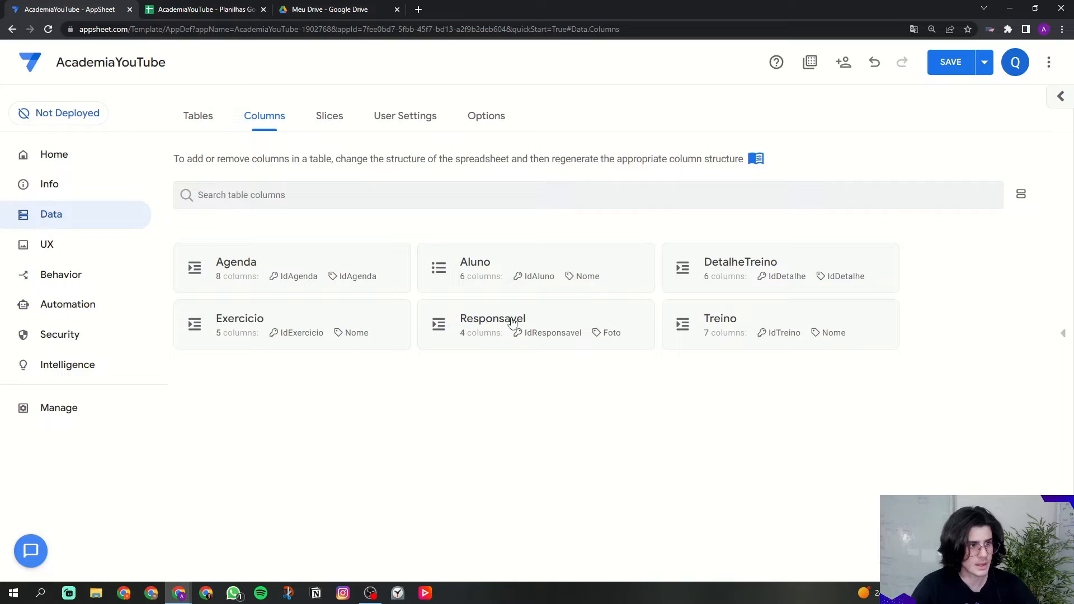
click(496, 323)
click(489, 180)
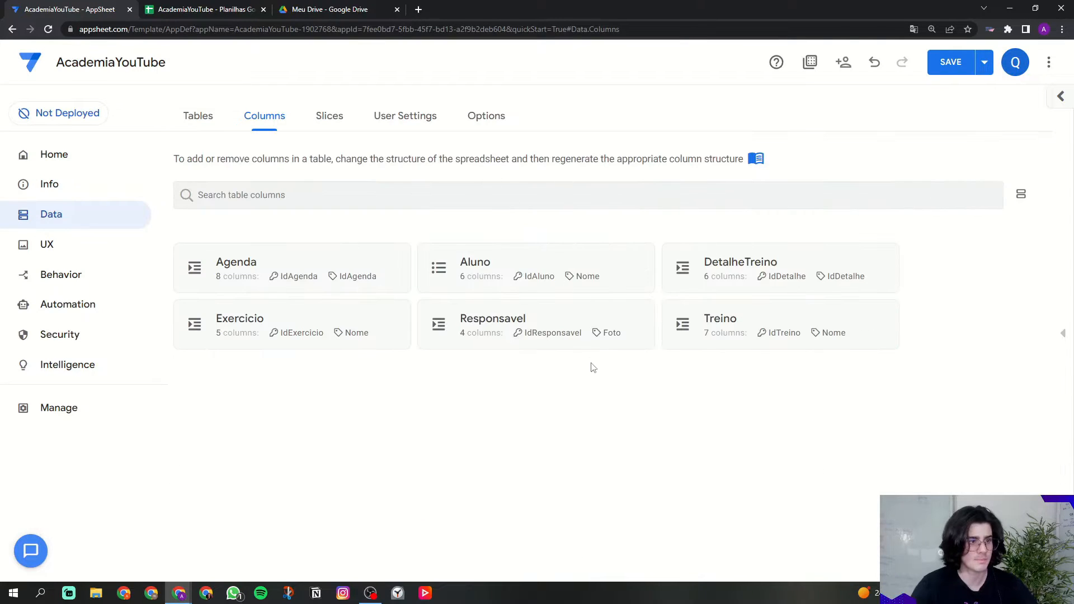
click(721, 331)
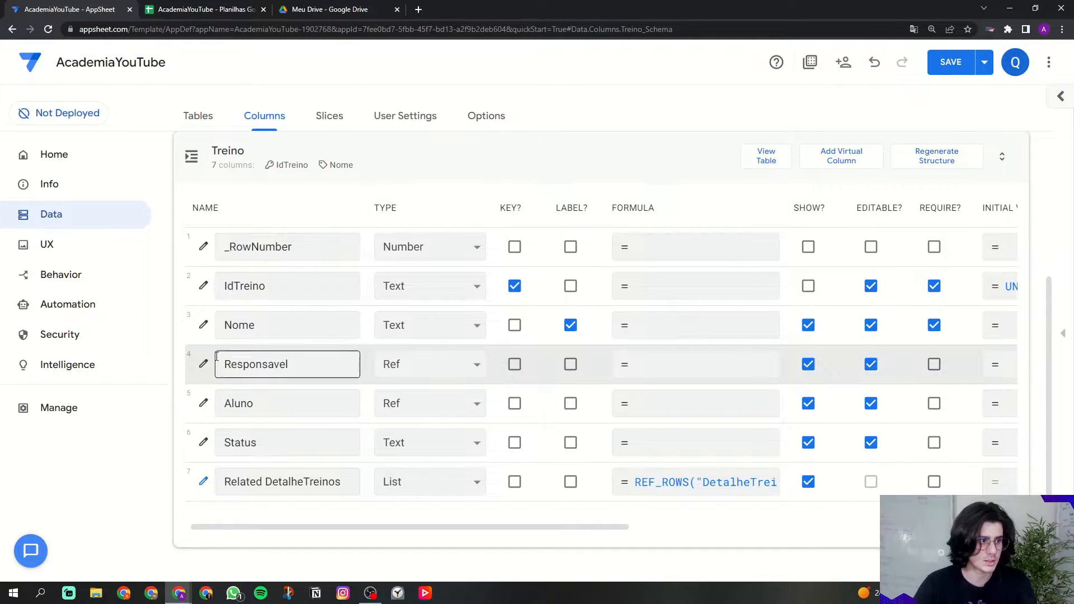
scroll(285, 361, up, 3)
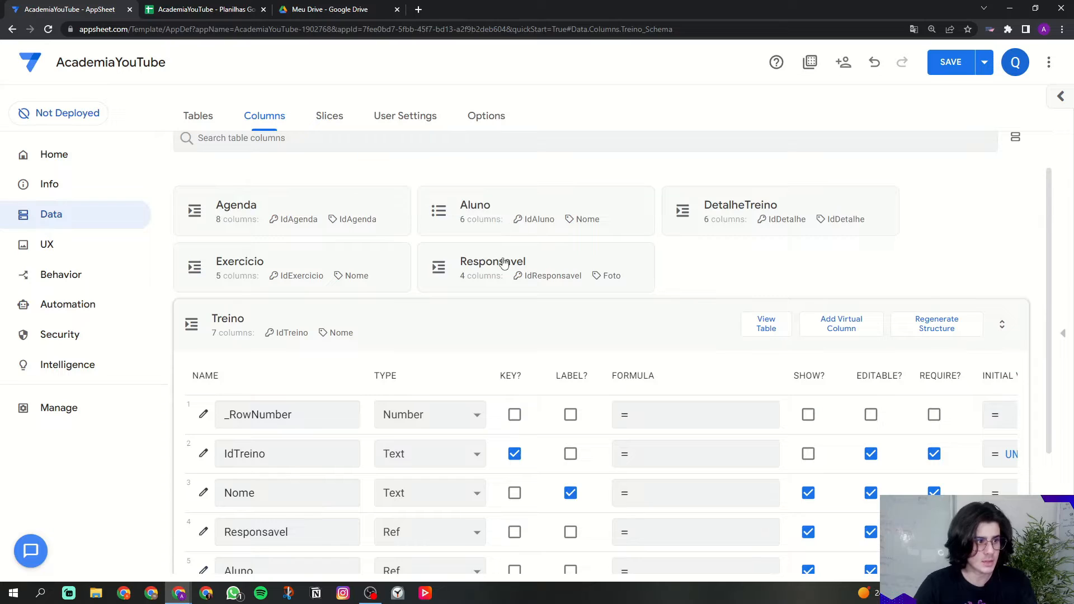
click(492, 278)
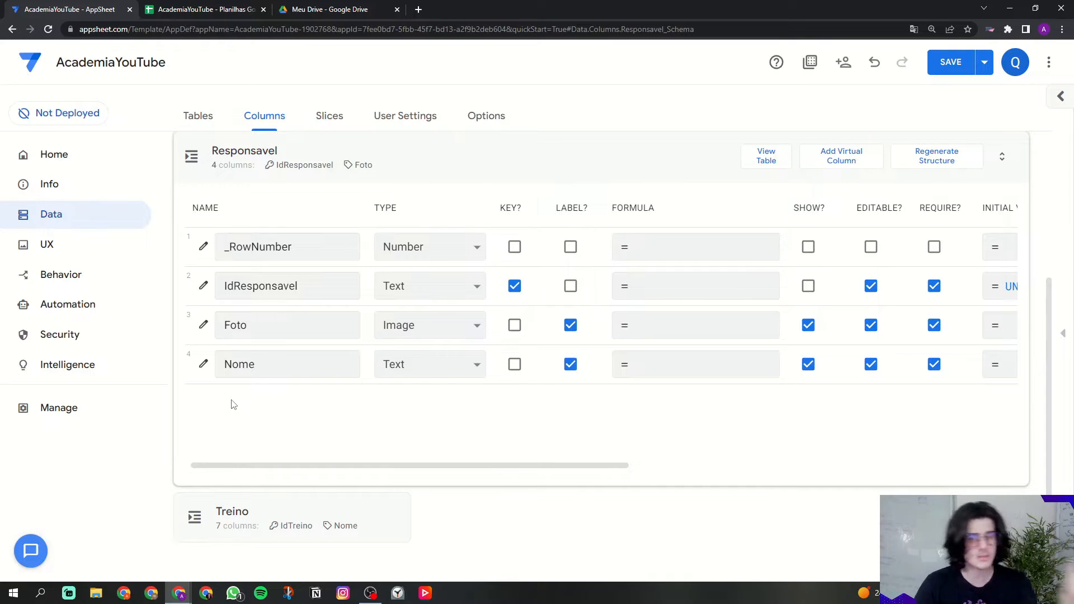
Step: Mark Treino's Responsavel column required and set its display name to 'Responsável'
click(402, 168)
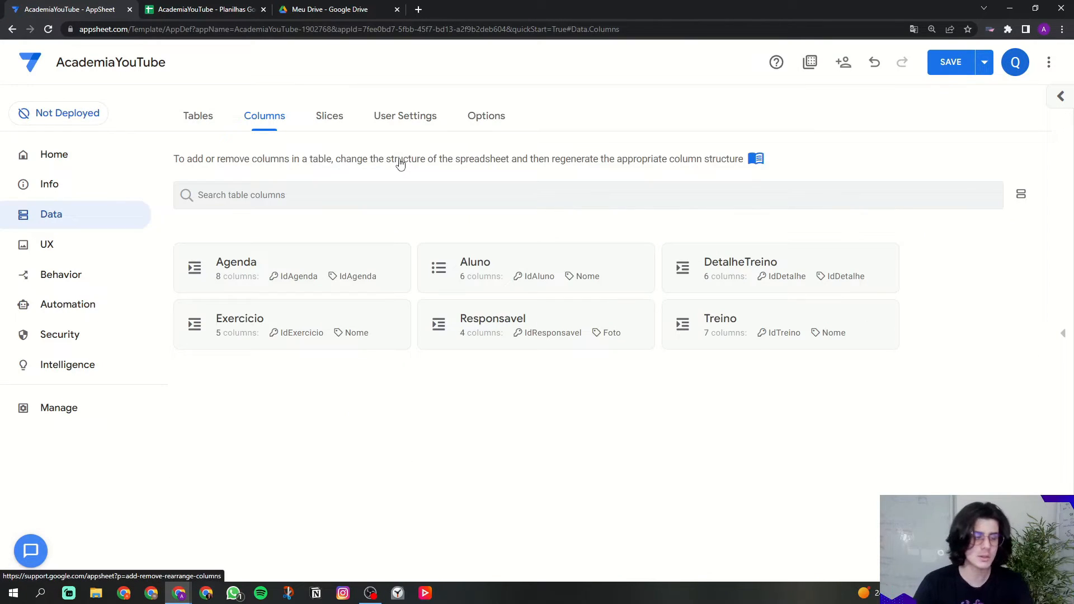
click(693, 347)
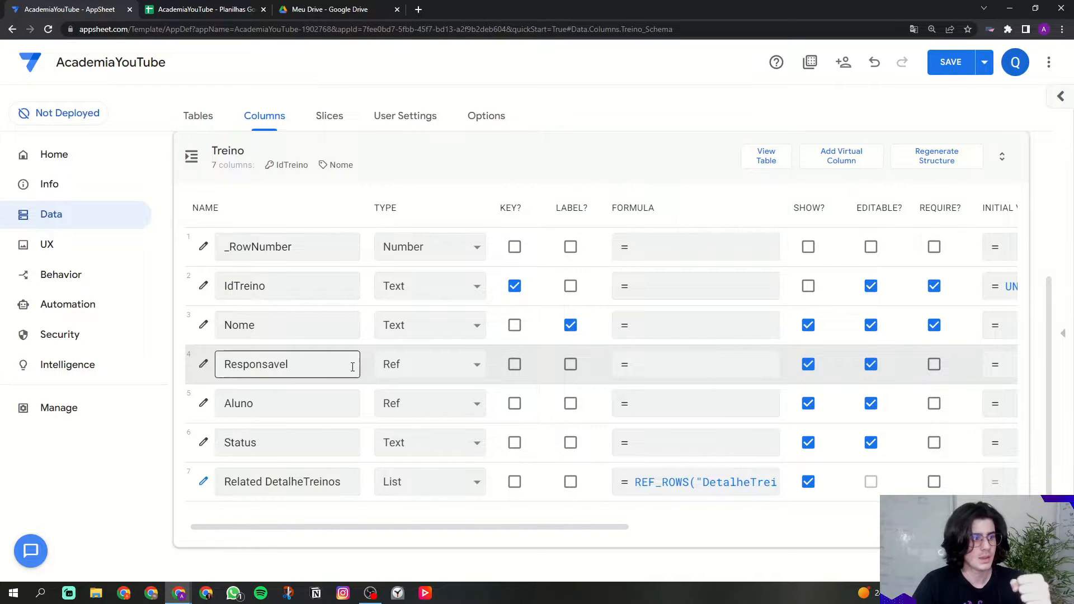
click(935, 367)
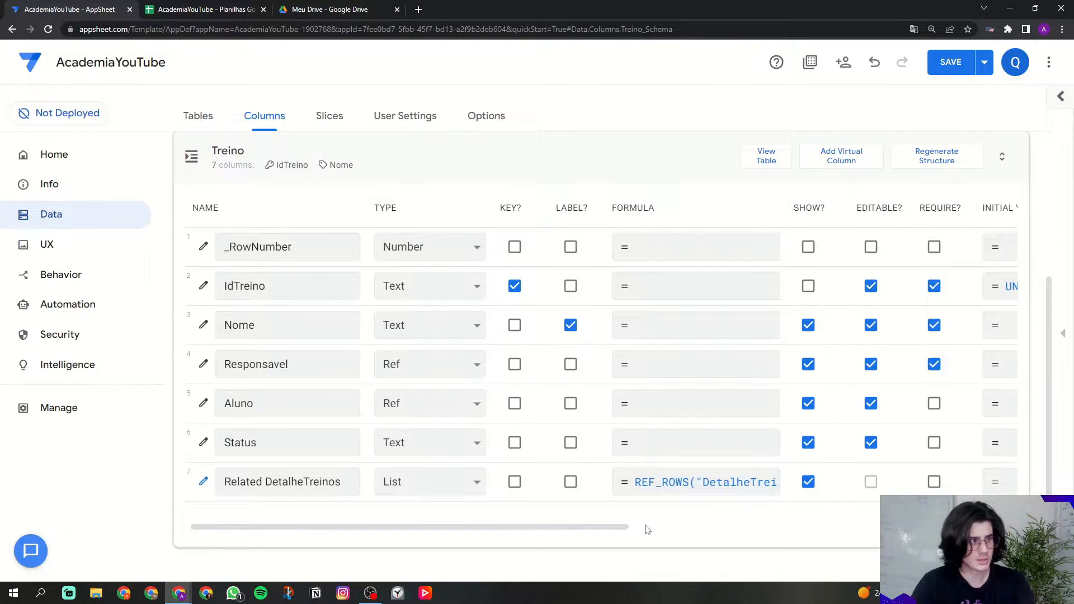
drag(623, 529, 794, 526)
drag(844, 214, 924, 207)
click(890, 359)
text(')
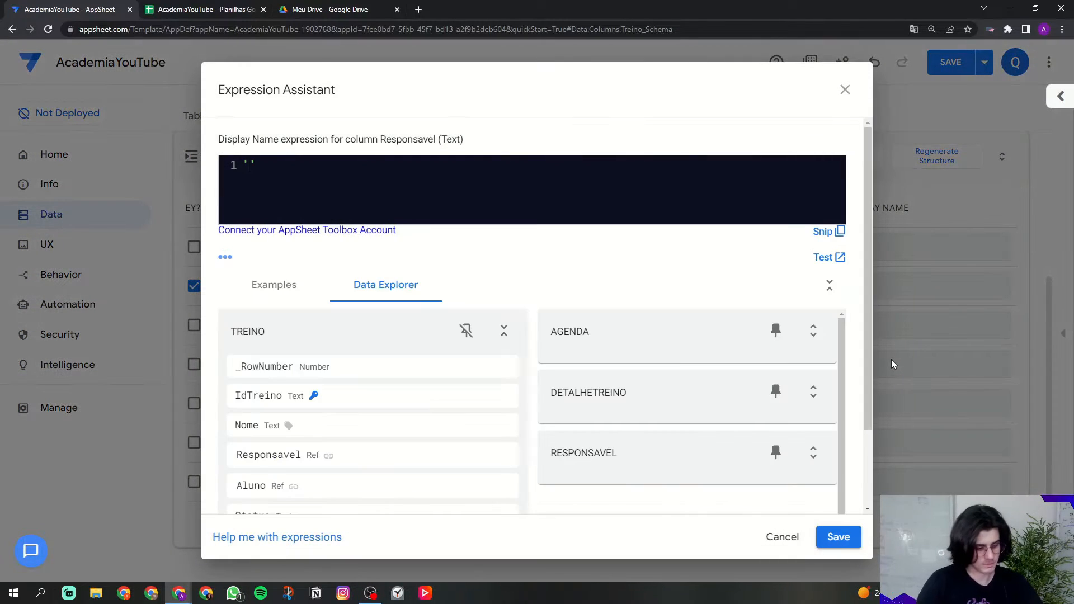
text(Respon)
text(sável)
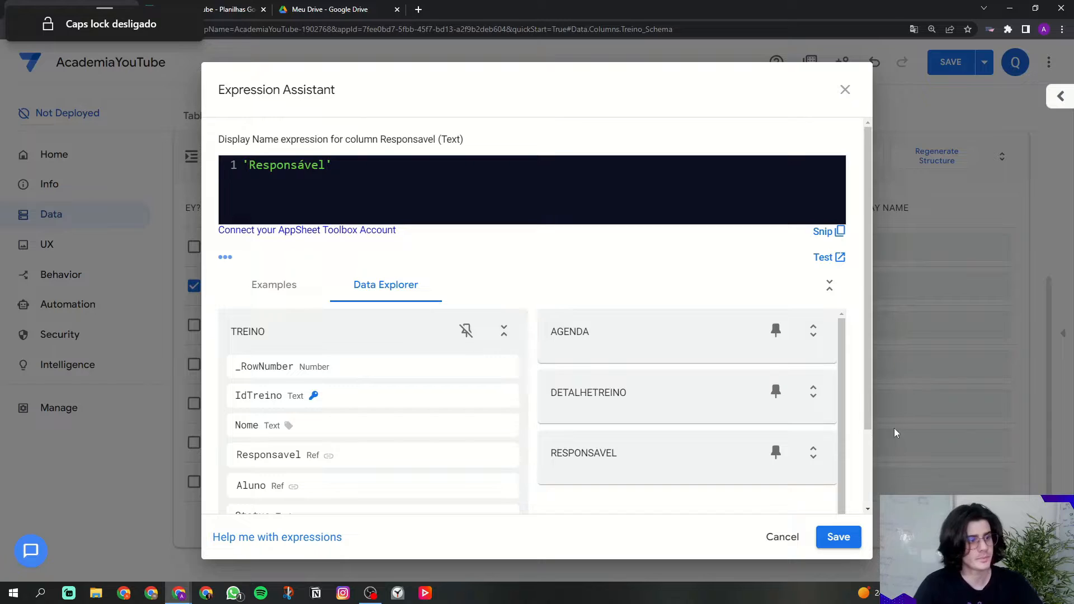
click(838, 537)
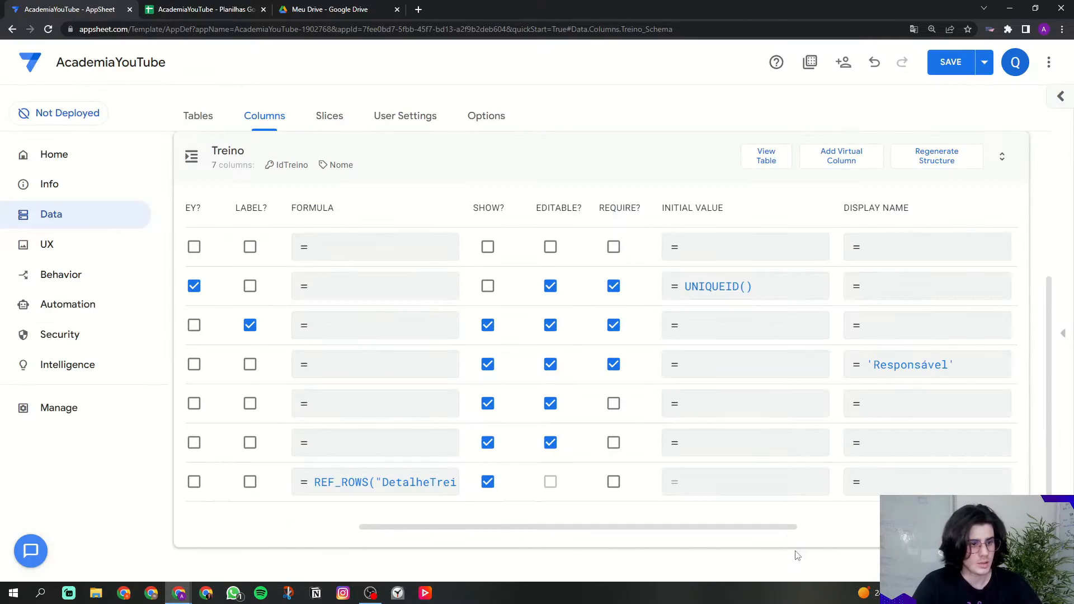
drag(652, 527, 360, 529)
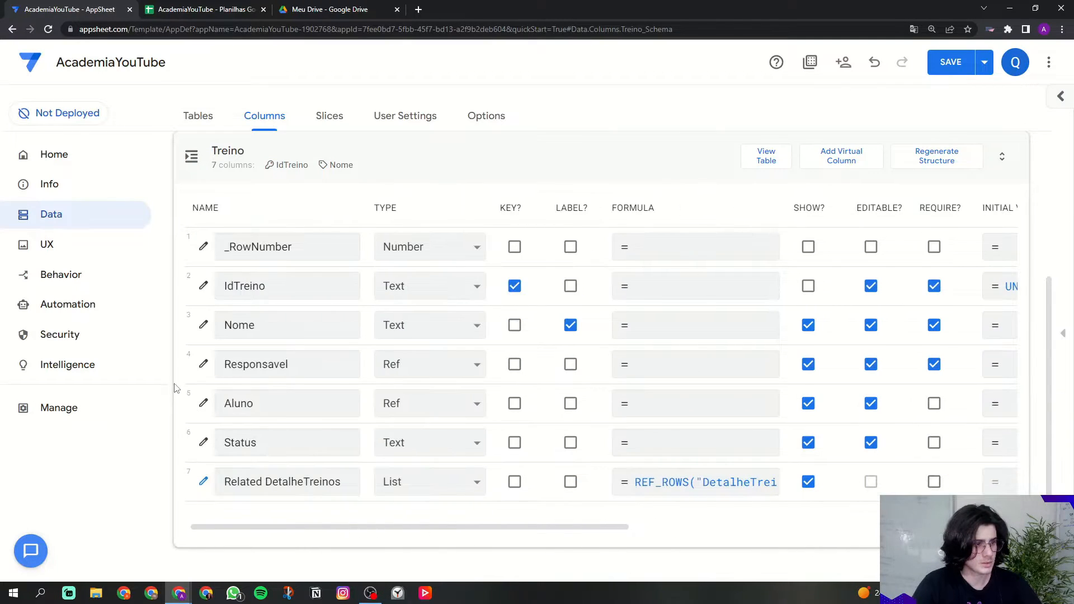
Step: Keep Aluno as a Ref, enable 'Is a part of?', and tick its REQUIRE? box
click(423, 411)
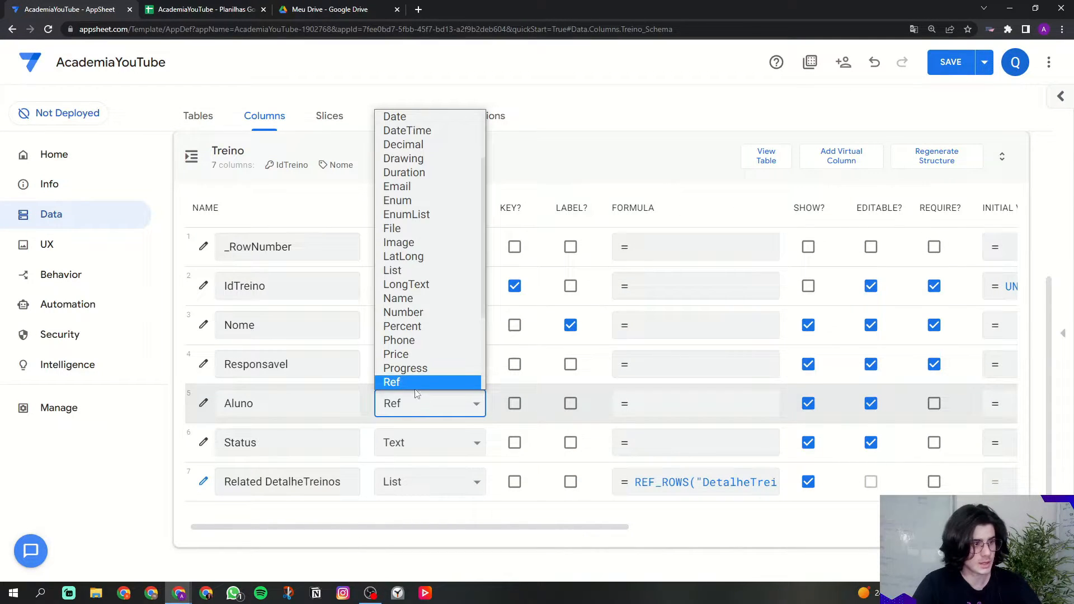
click(411, 408)
click(203, 403)
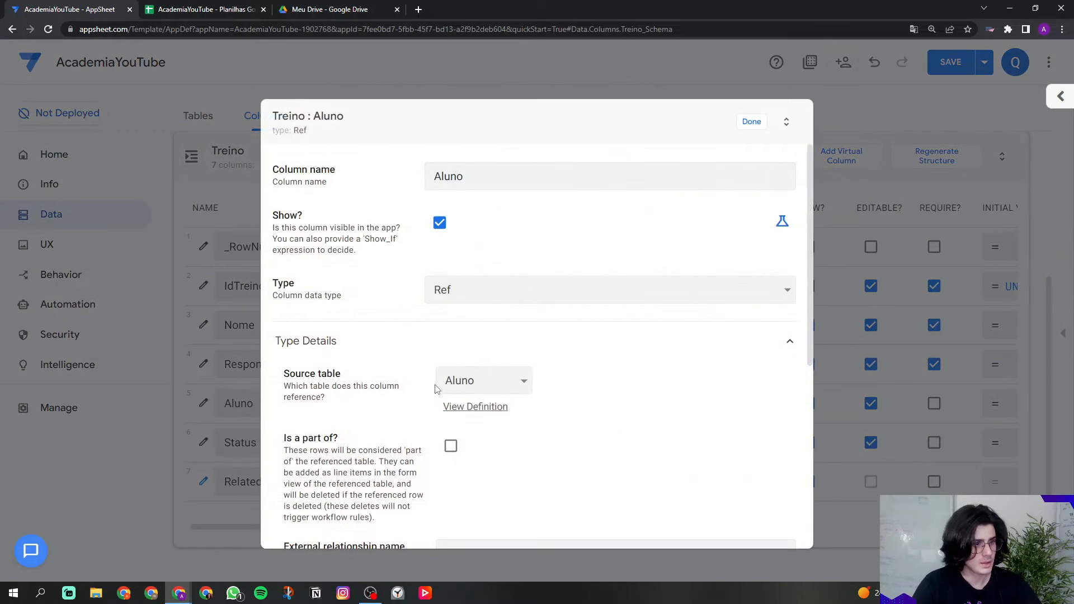
drag(306, 375, 333, 376)
click(631, 393)
mouse_move(286, 440)
mouse_down()
mouse_move(337, 440)
mouse_move(287, 440)
mouse_up()
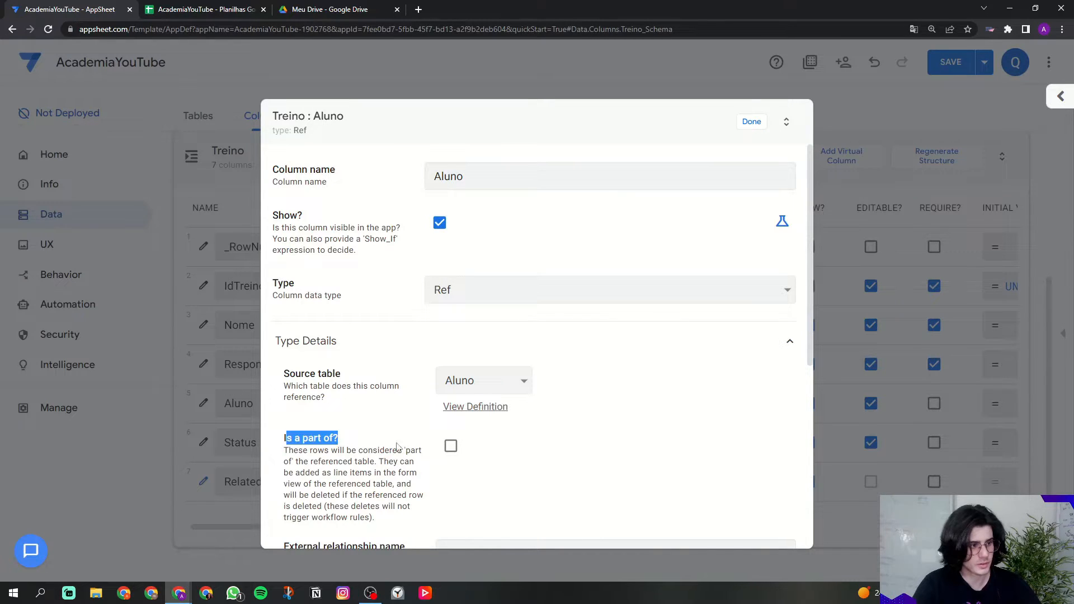
click(452, 450)
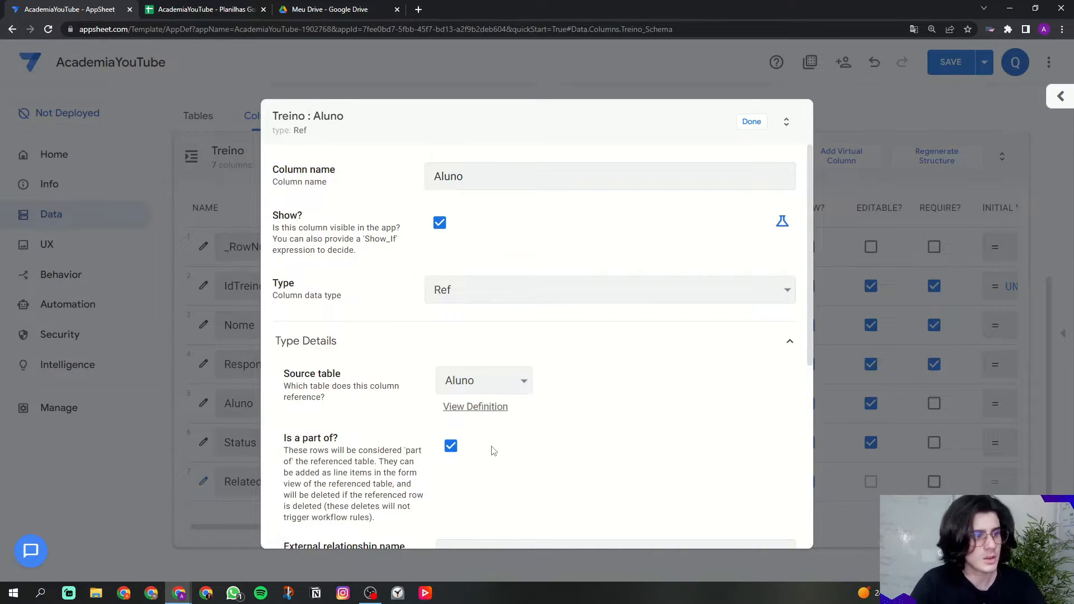
click(749, 122)
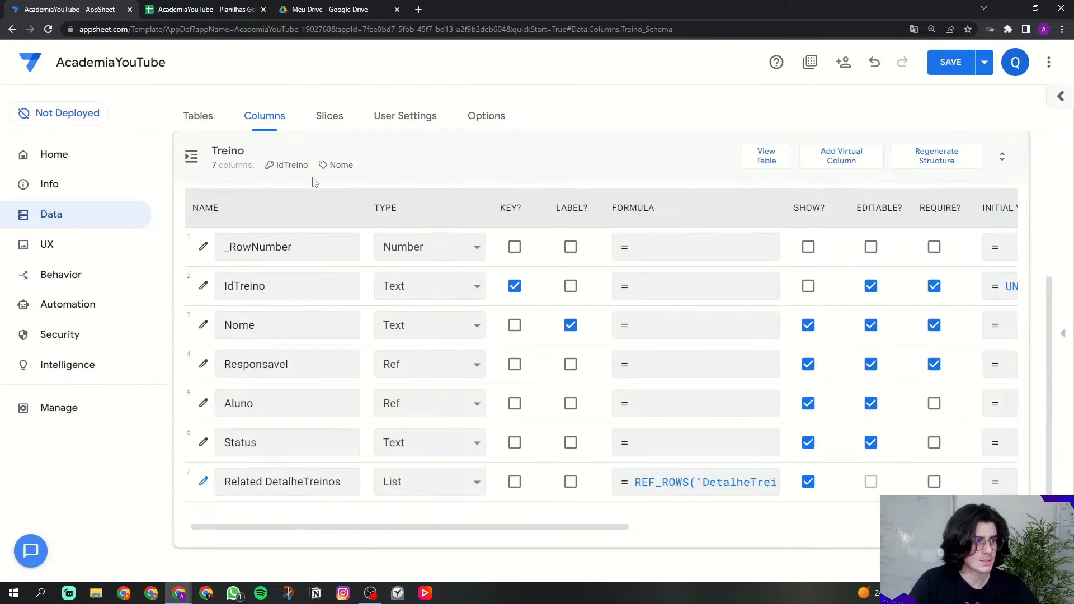
click(205, 406)
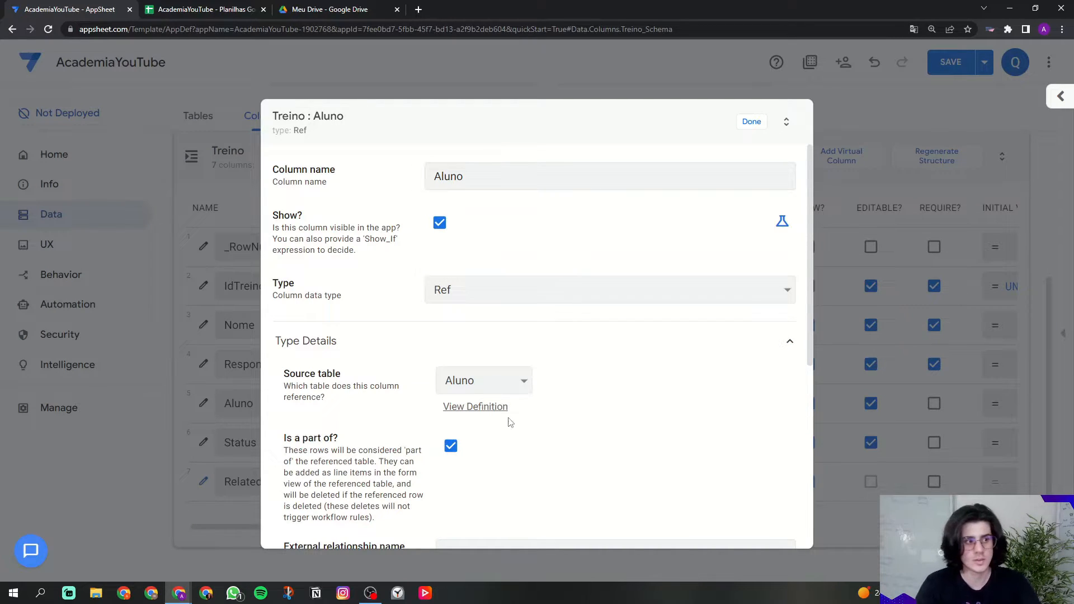
click(746, 124)
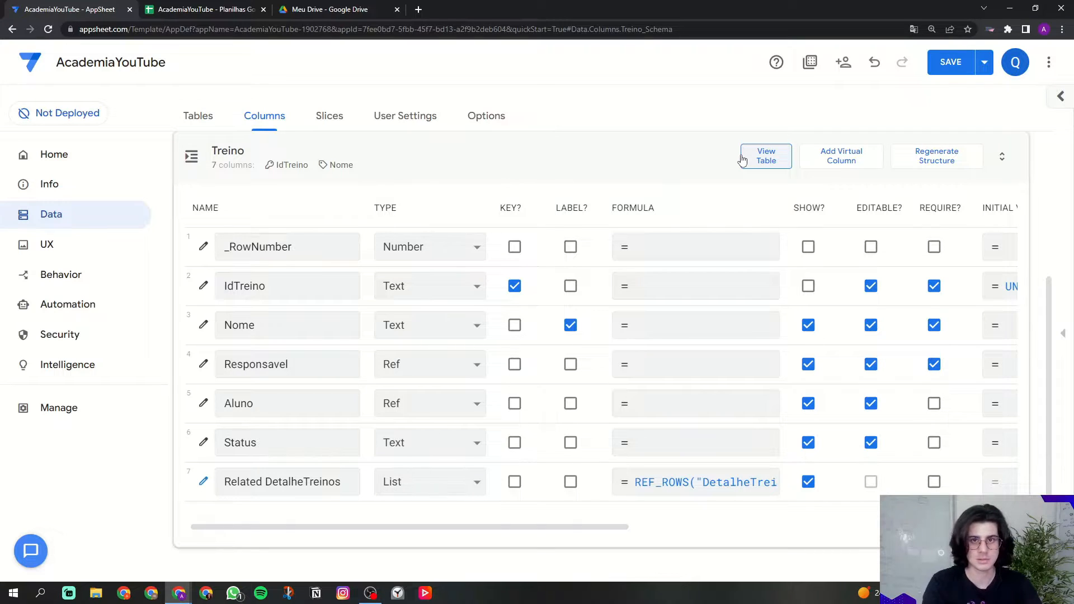
click(244, 403)
click(932, 403)
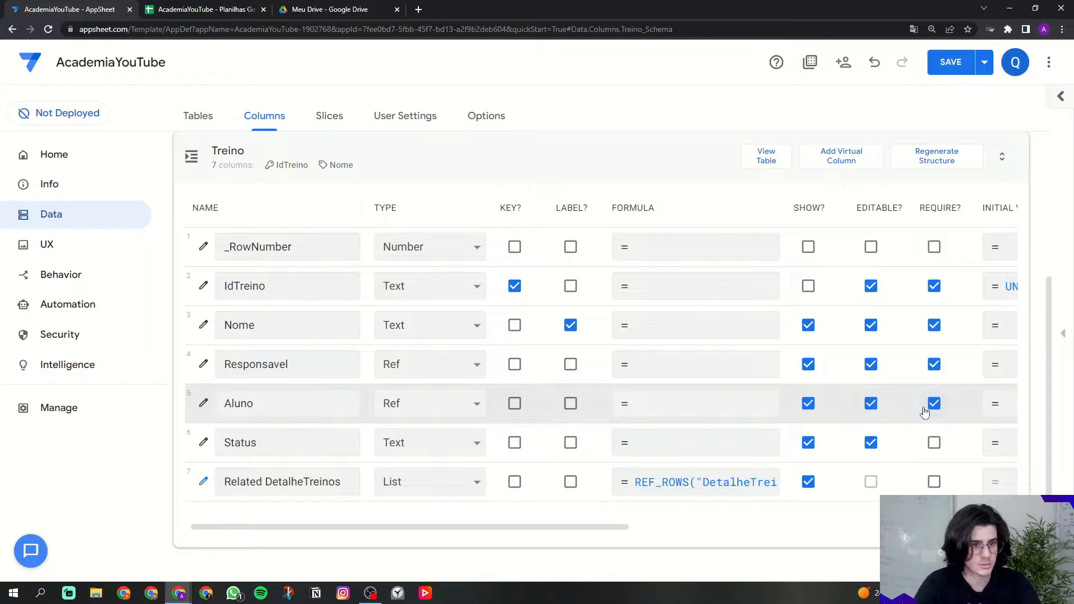
Step: Make Status an Enum column with the values Ativo and Inativo
click(335, 430)
click(448, 442)
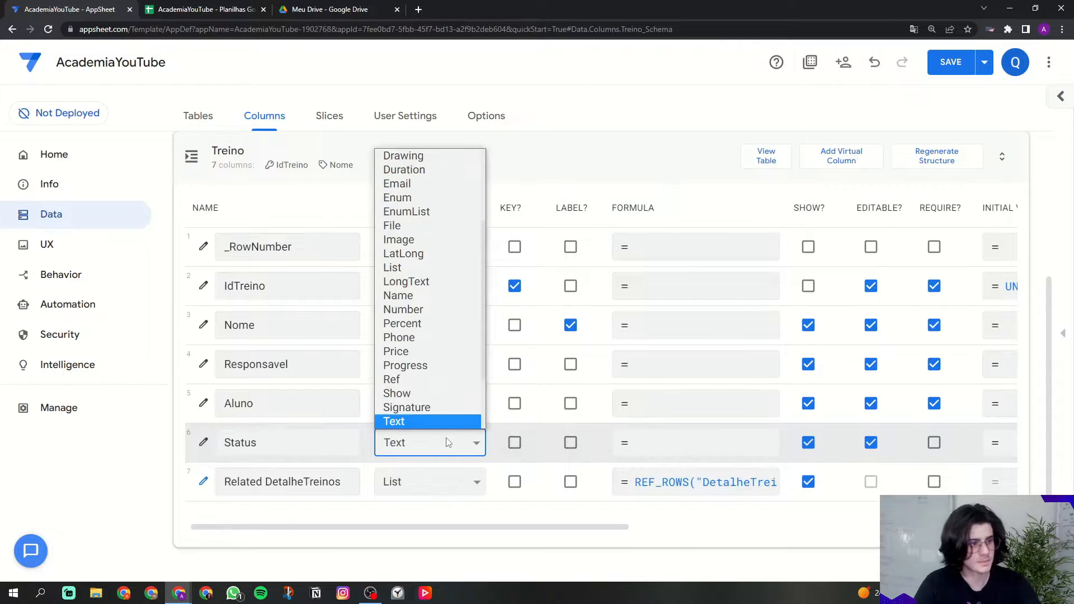
click(405, 198)
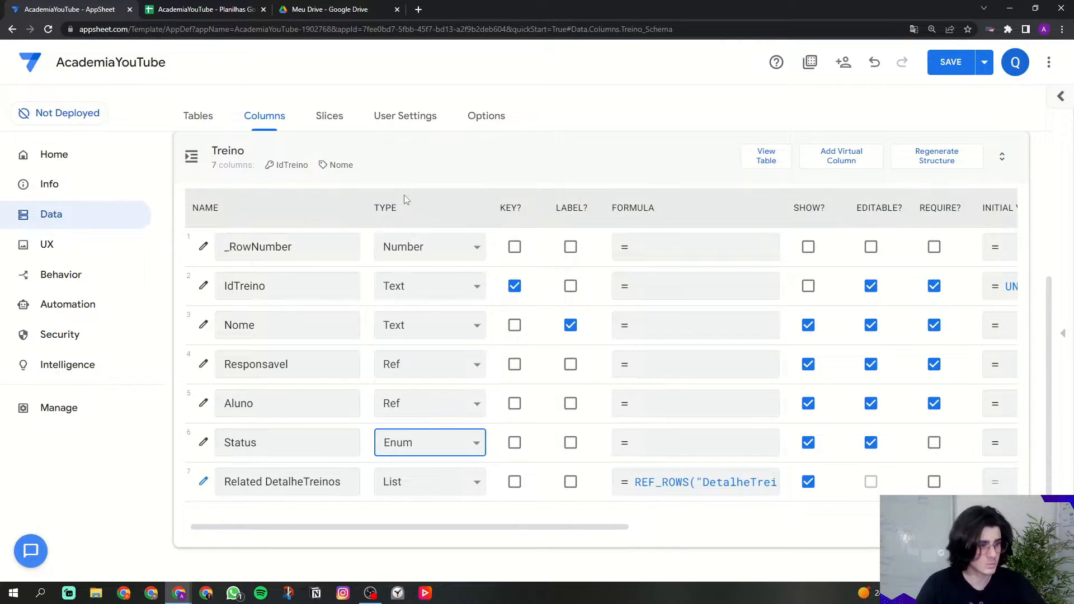
click(203, 442)
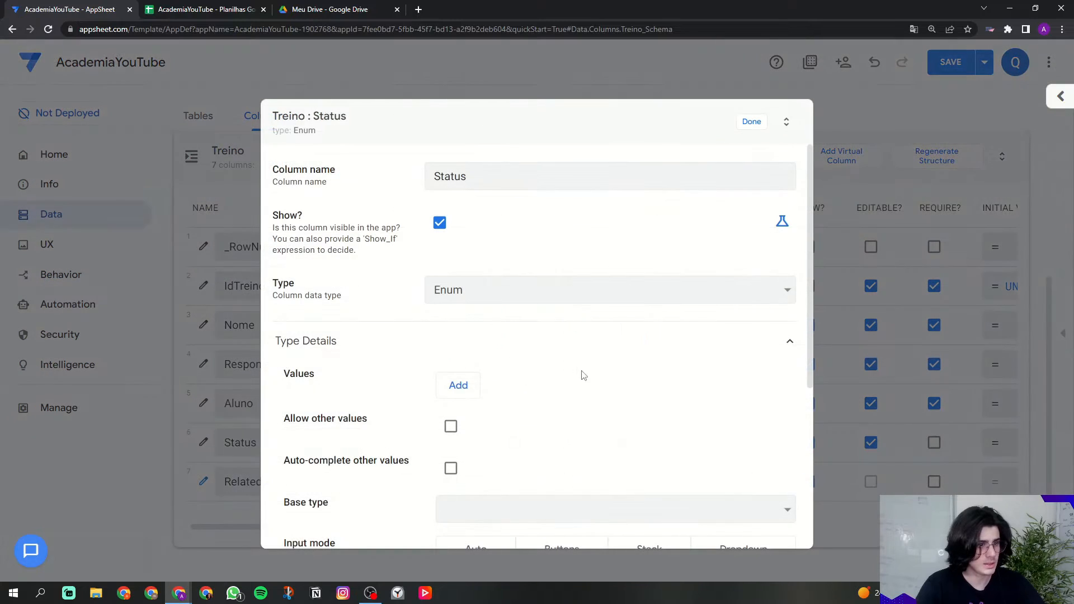
click(450, 384)
key(Caps_Lock)
text(Ativo)
key(Tab)
key(Caps_Lock)
text(In)
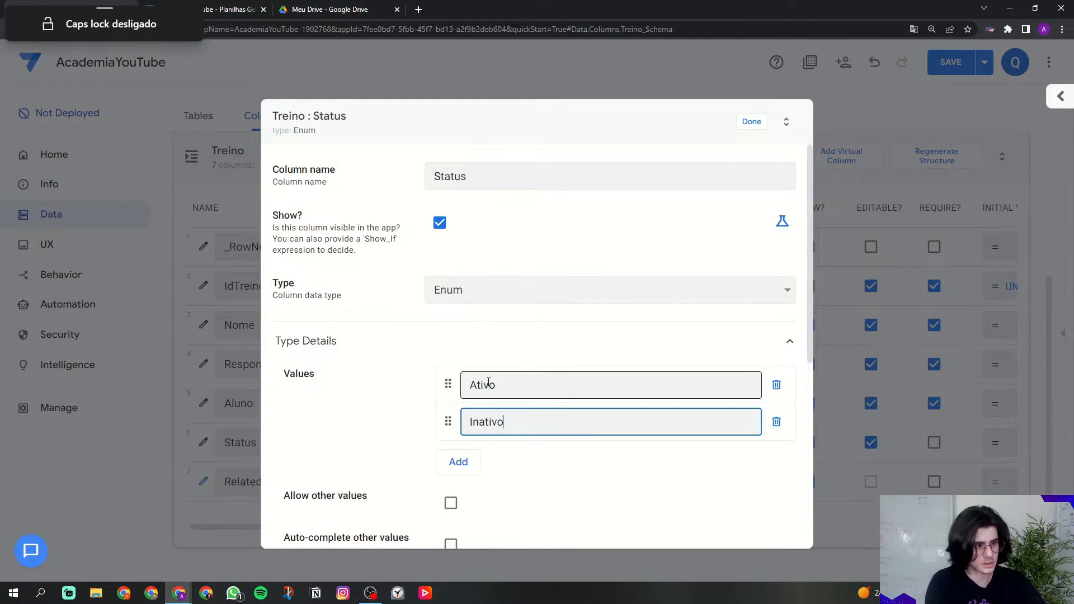
text(ativo)
click(431, 370)
Step: Set the Status base type to Text and its input mode to Buttons
scroll(434, 372, down, 3)
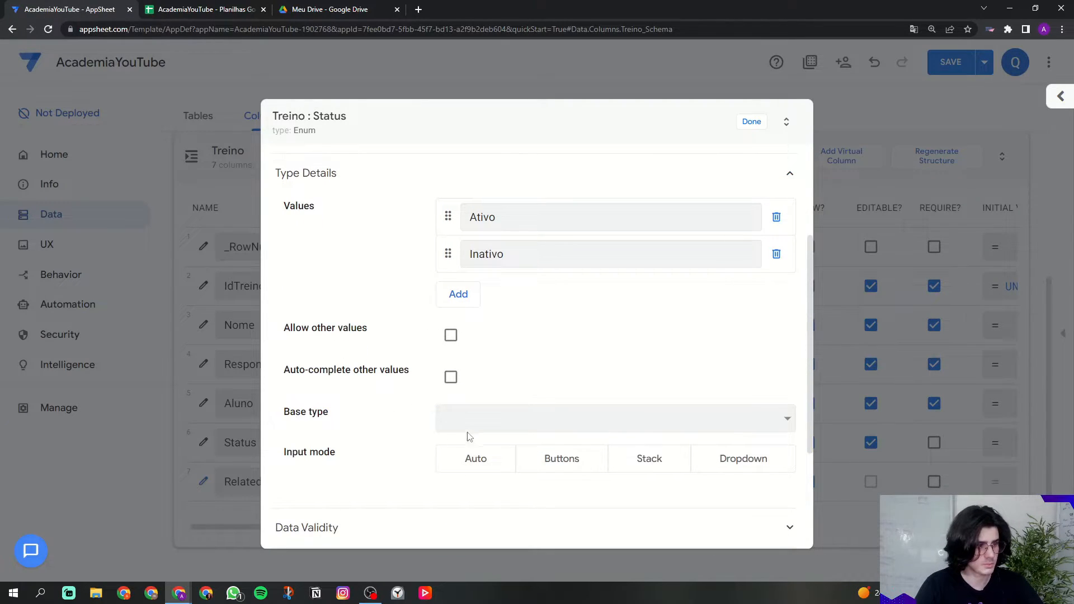
click(546, 427)
key(t)
key(Return)
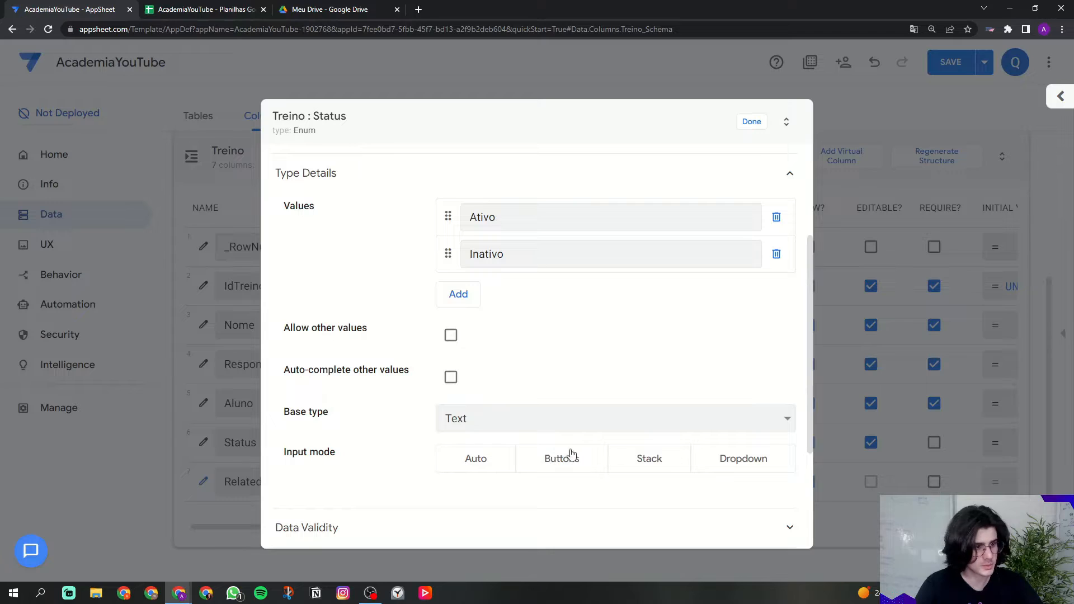
drag(271, 463, 411, 452)
click(396, 454)
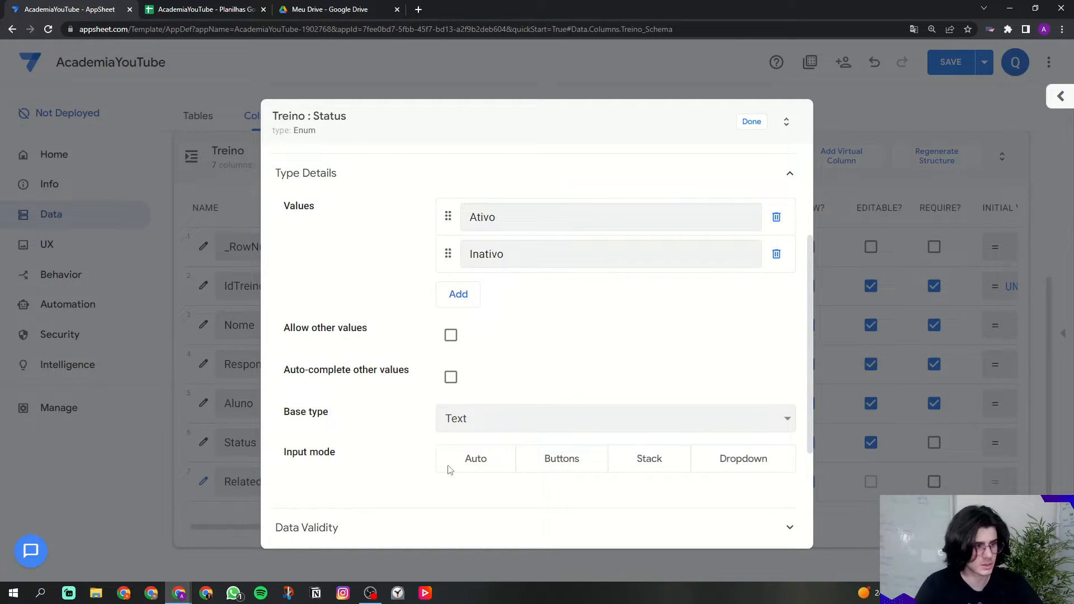
click(569, 469)
click(753, 123)
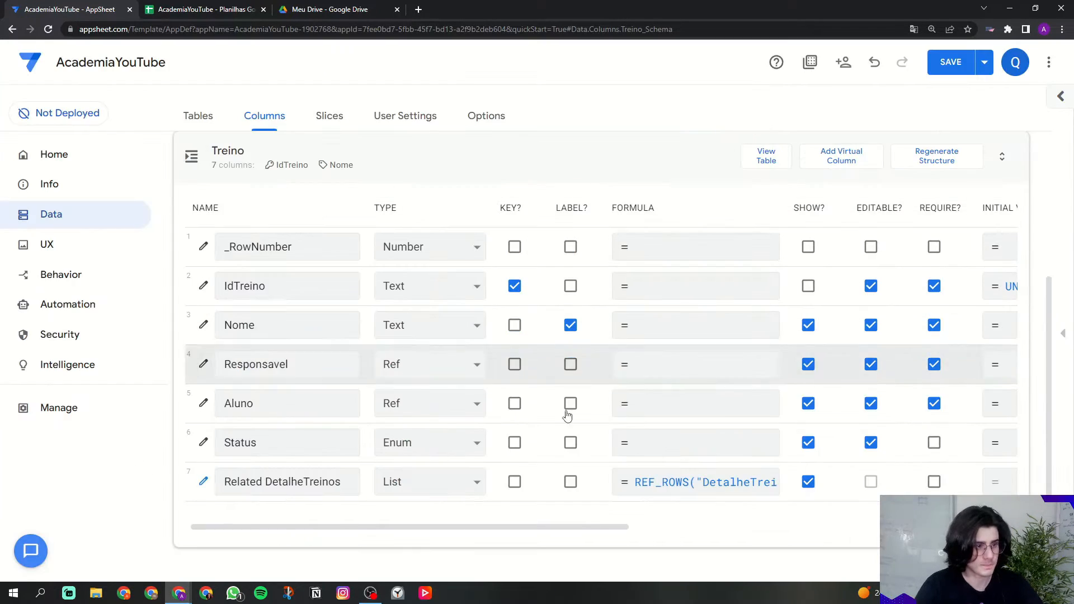
Step: Make Status required with an initial value of 'Ativo'
drag(541, 529, 518, 527)
click(662, 443)
drag(435, 528, 679, 526)
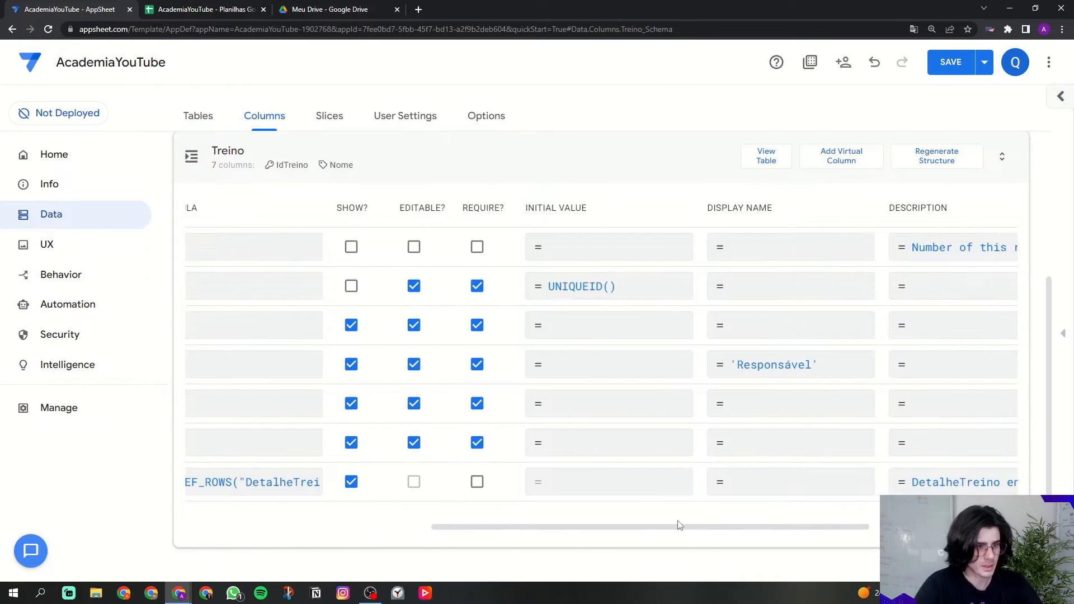
click(579, 439)
text(')
key(Caps_Lock)
text(Ativo)
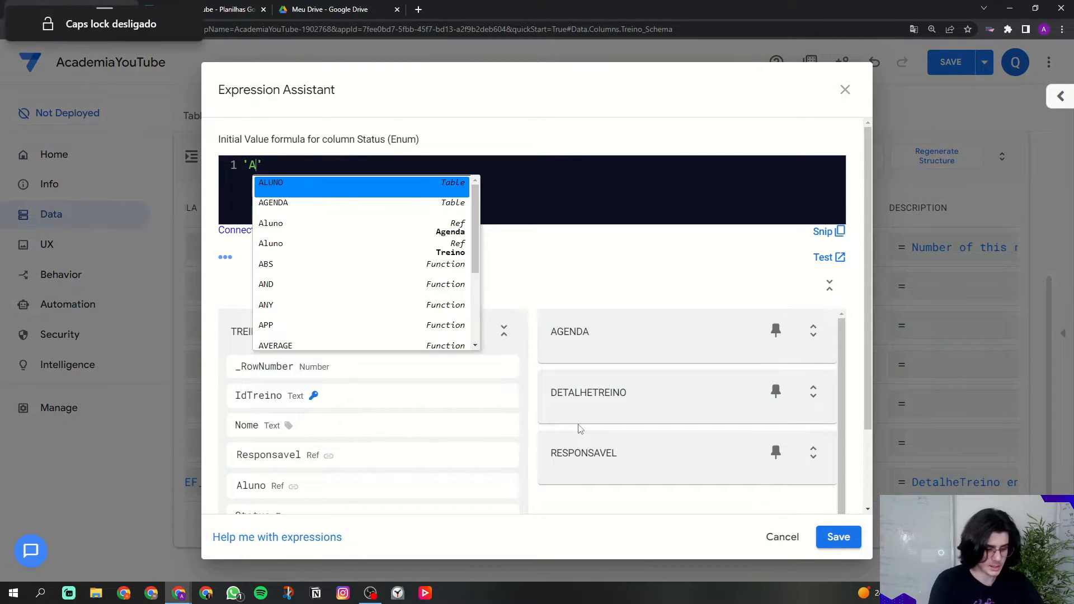
click(838, 537)
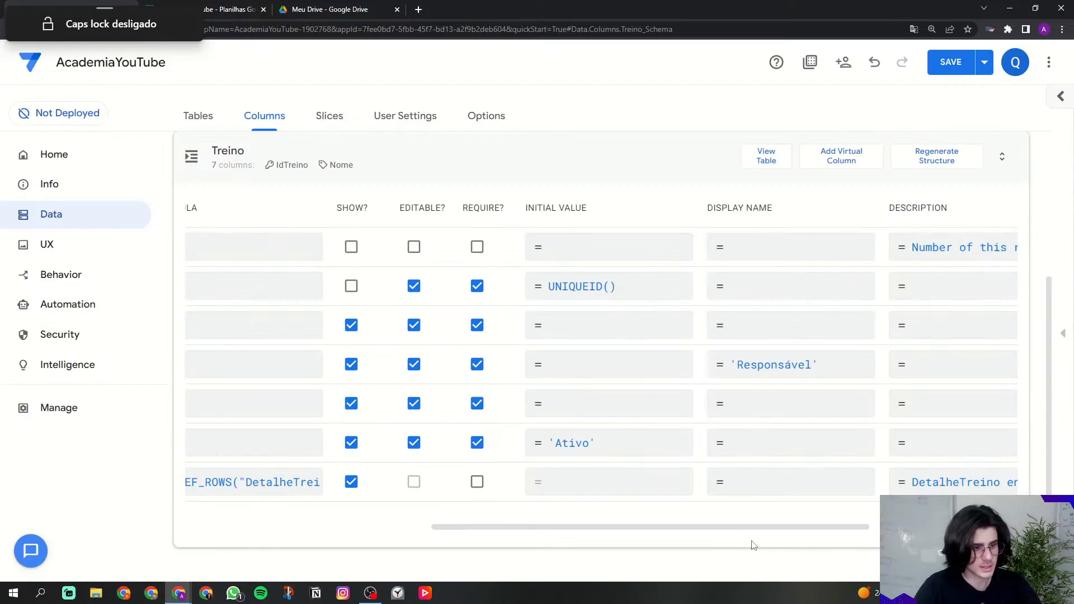
Step: Reopen the Status column settings to check them, then close them
drag(699, 526, 259, 491)
click(203, 442)
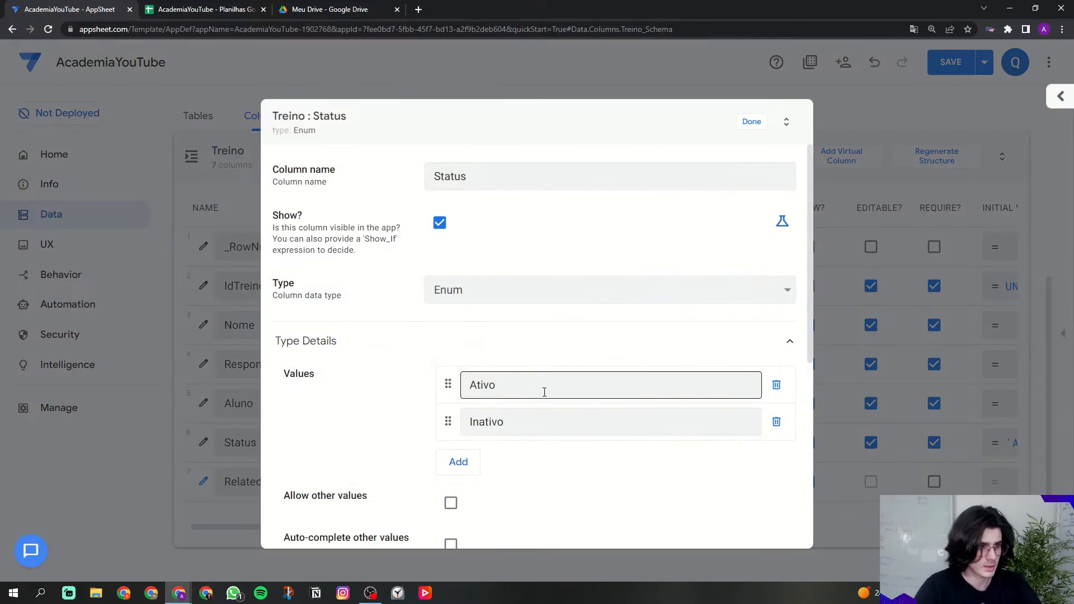
click(750, 122)
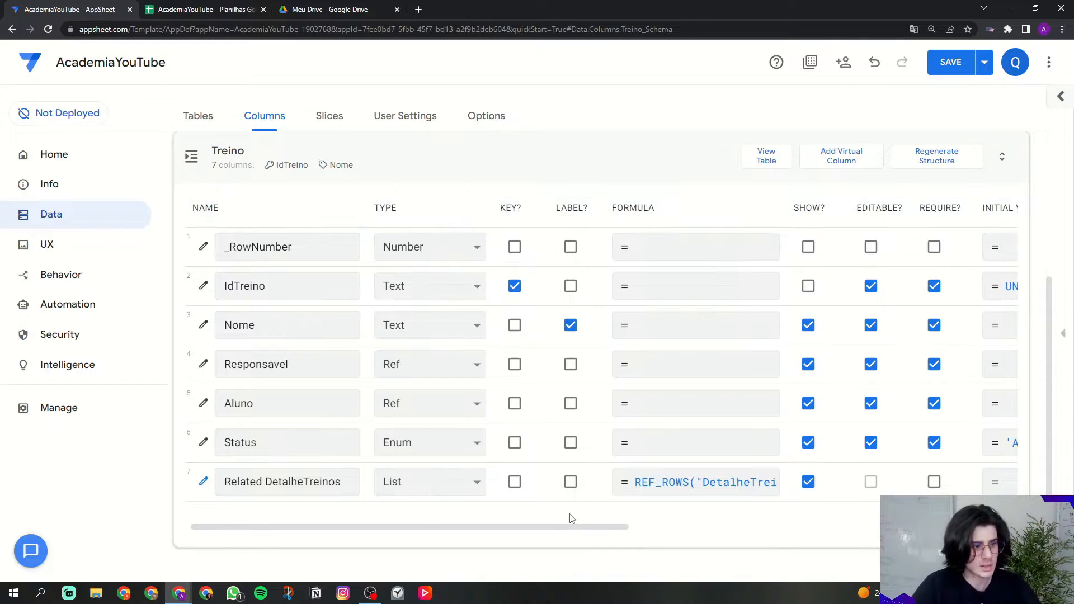
drag(588, 528, 683, 528)
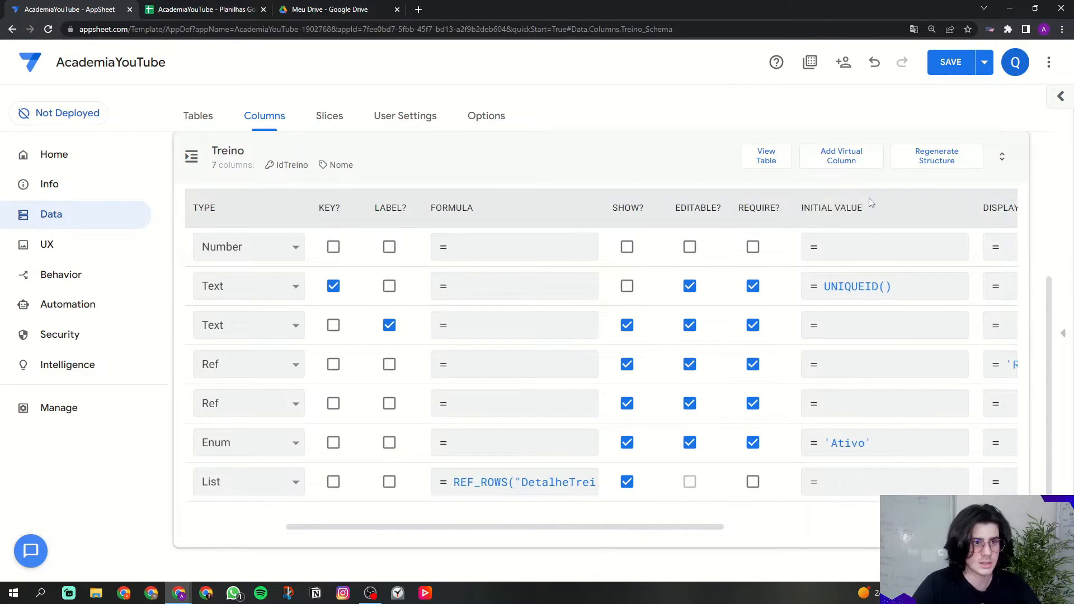
click(844, 443)
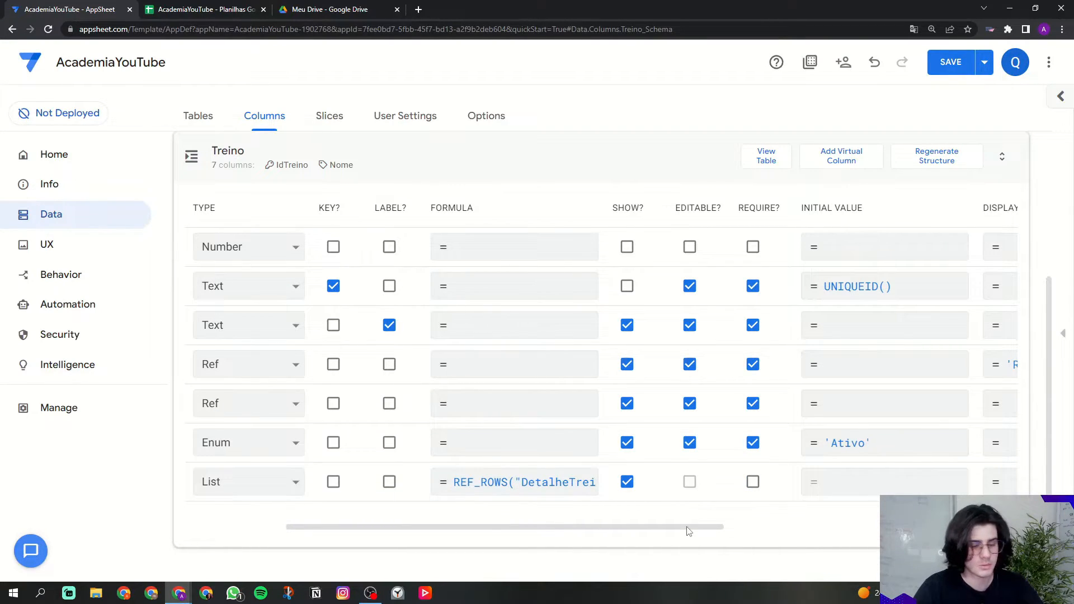
Step: Set the Related DetalheTreinos display name to 'Detalhes'
drag(524, 527, 368, 537)
drag(225, 481, 328, 481)
drag(328, 485, 341, 482)
drag(338, 527, 612, 526)
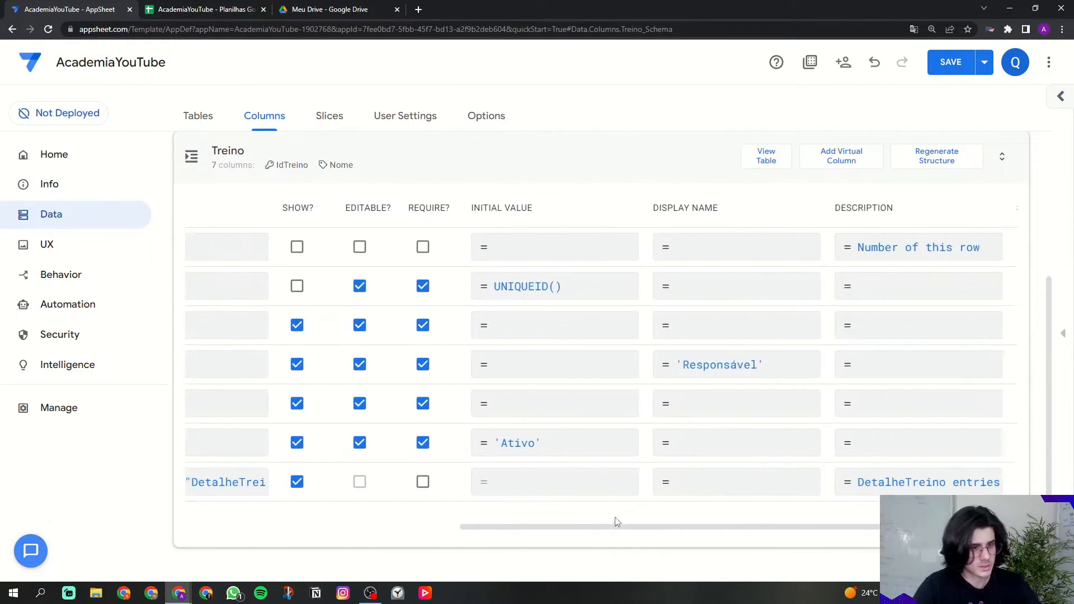
click(665, 482)
text(')
key(Caps_Lock)
text(D)
key(Caps_Lock)
text(etalhes)
click(822, 536)
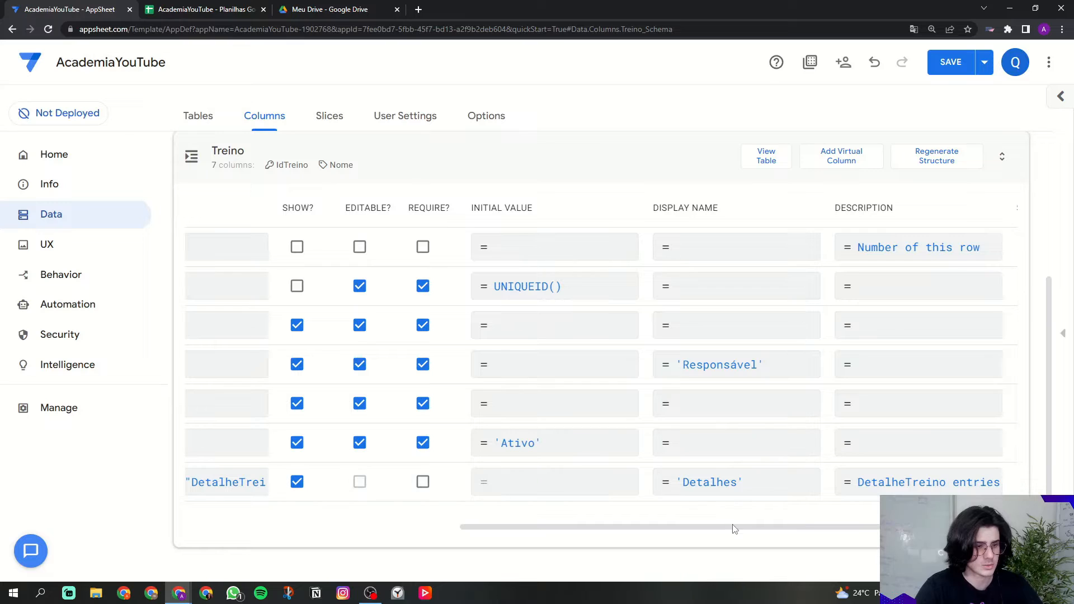
Step: Collapse the Treino table back to the tables overview and save the app
drag(735, 528, 371, 523)
drag(447, 528, 720, 506)
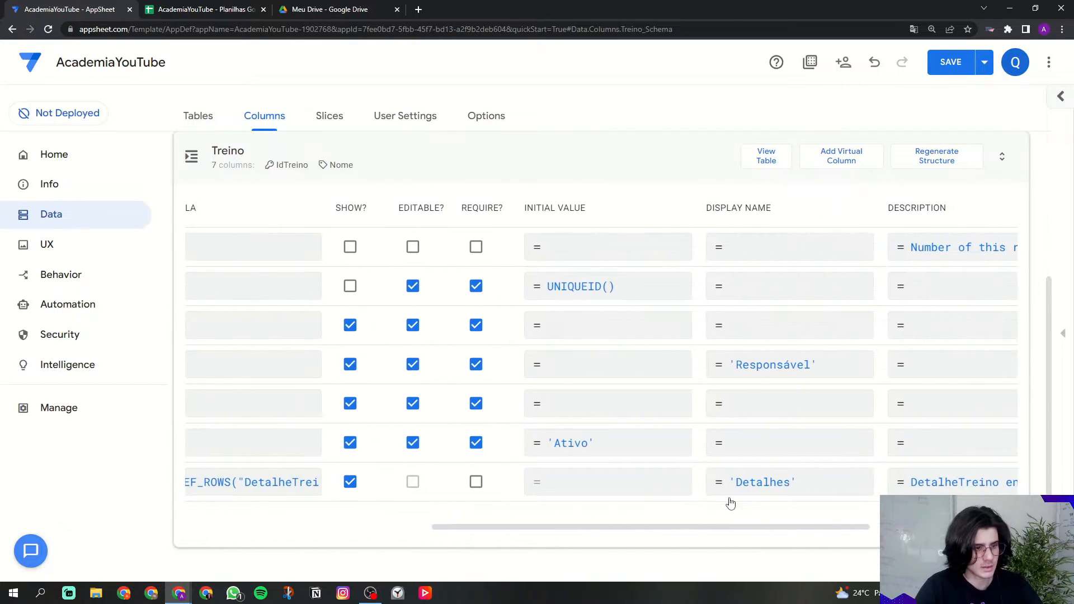
drag(436, 527, 65, 495)
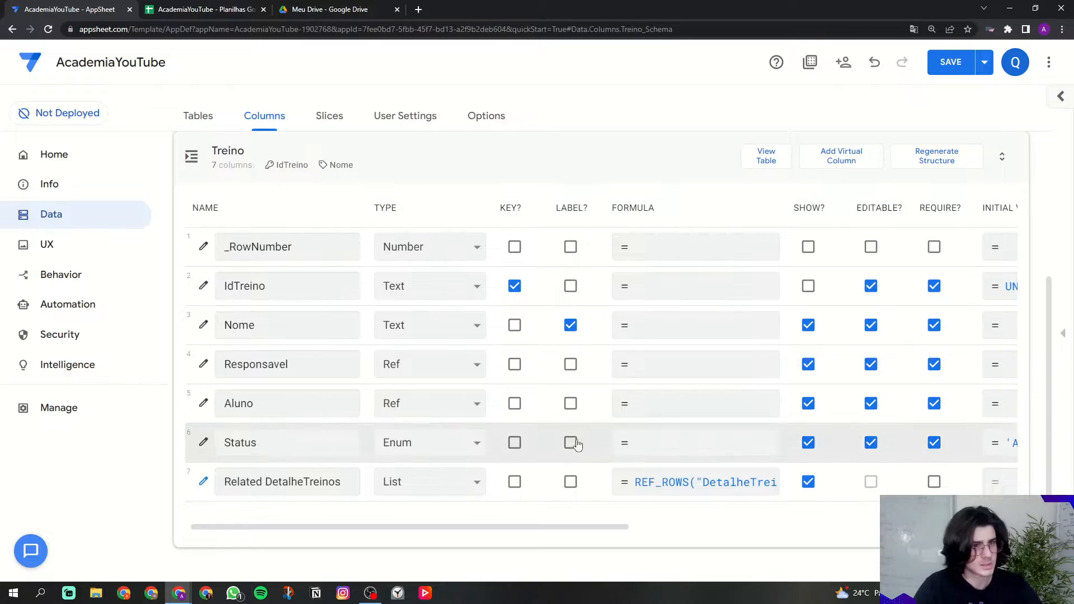
click(284, 174)
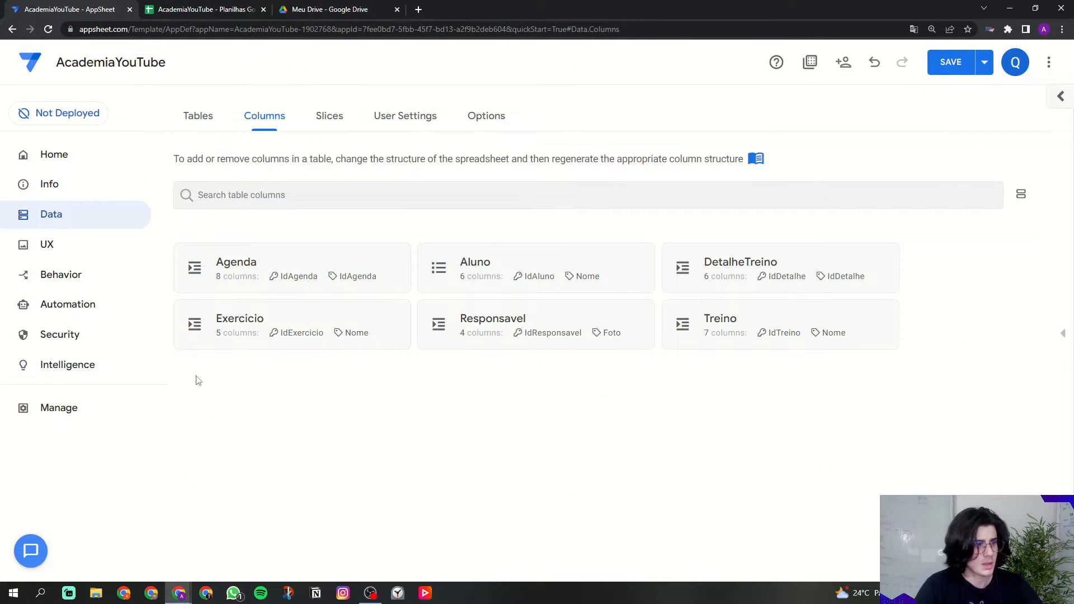
click(948, 72)
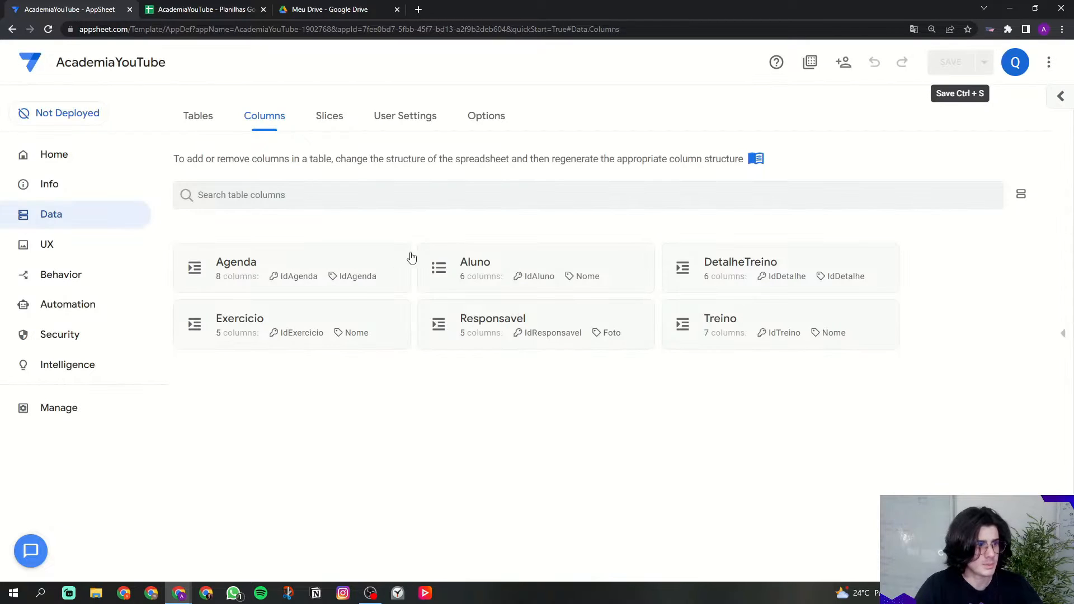
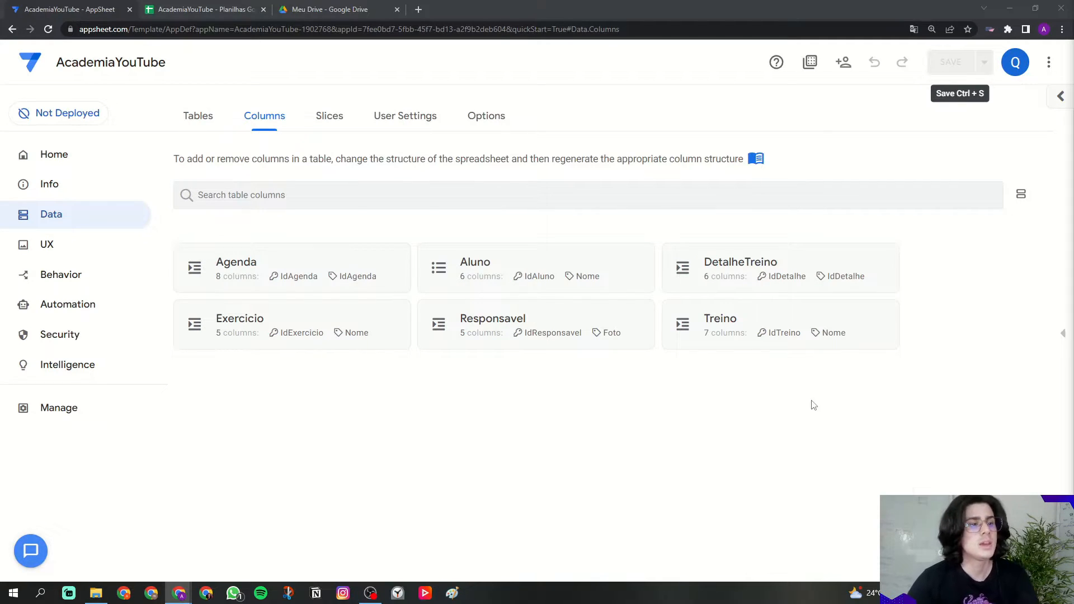
Step: In the DetalheTreino columns, stop IdDetalhe being the row label or shown
click(708, 284)
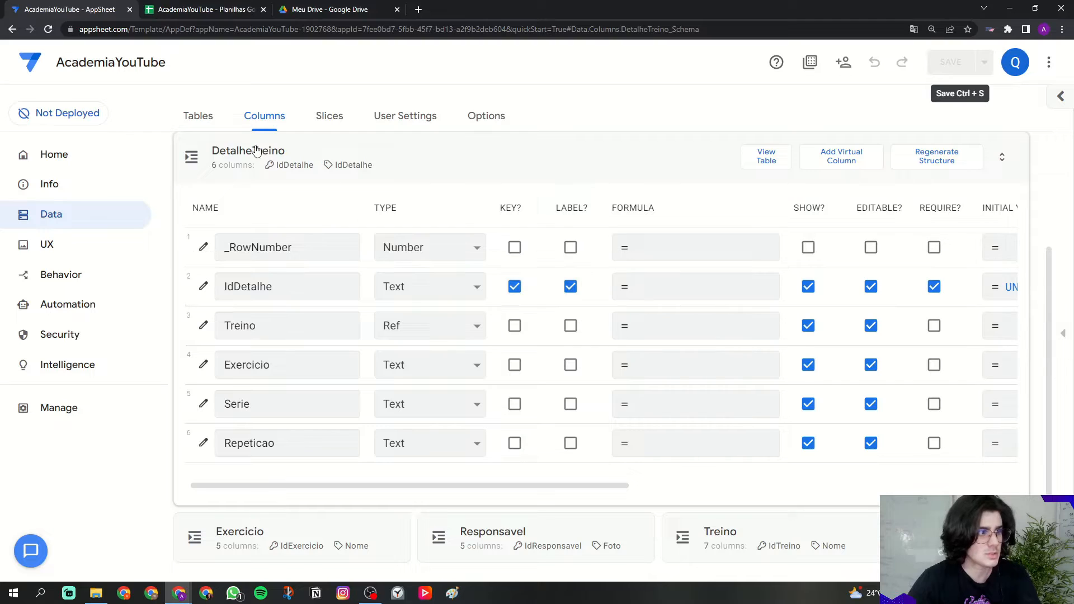
drag(222, 286, 354, 286)
click(570, 286)
click(808, 287)
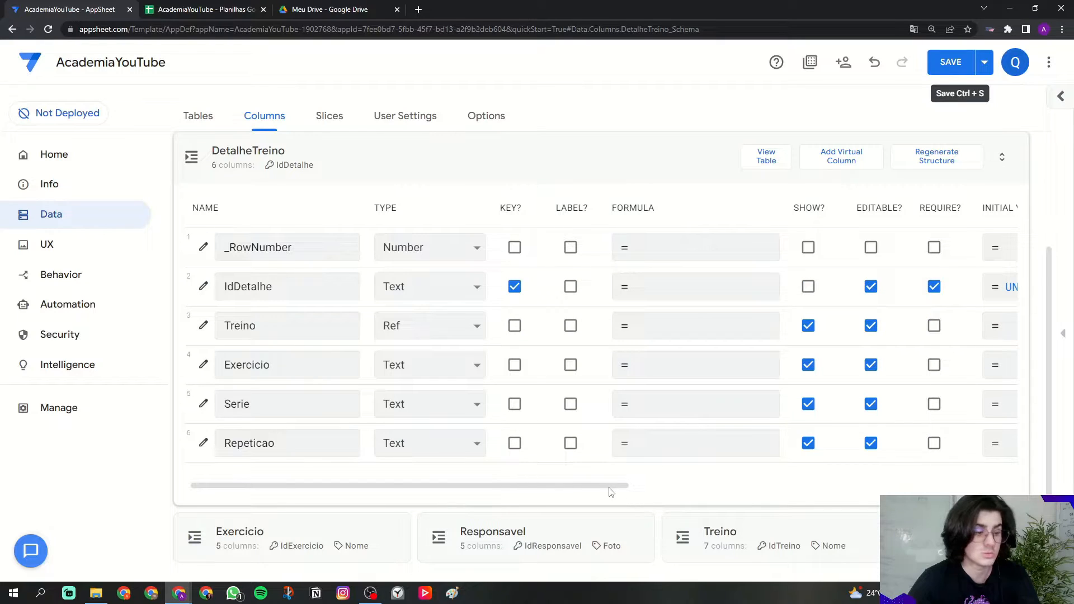
Step: Review the Treino column's settings and make Treino hidden but required
scroll(611, 491, right, 10)
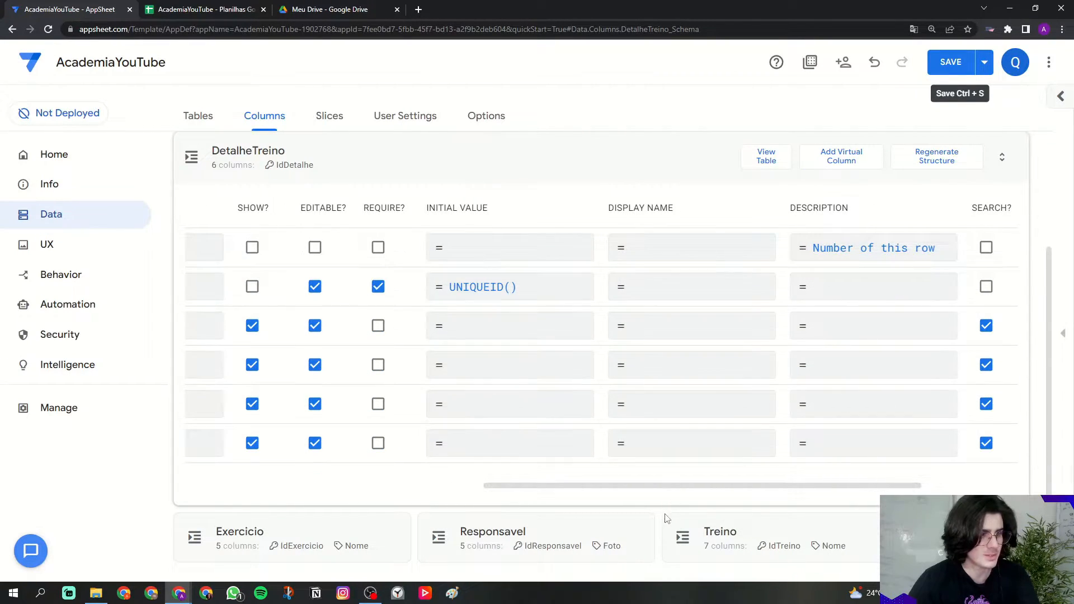
drag(677, 486, 334, 483)
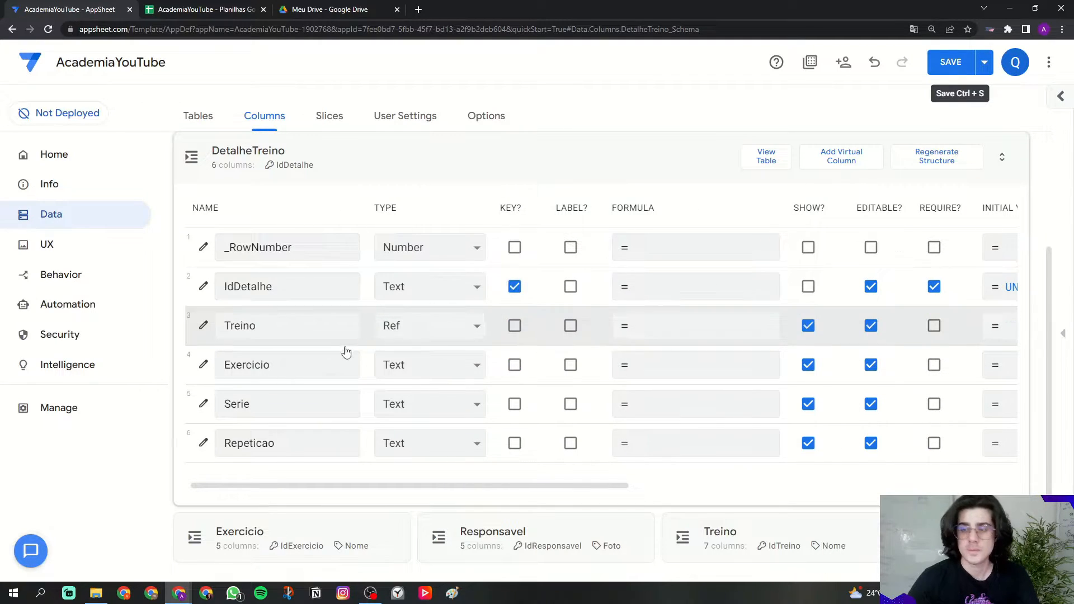
click(203, 327)
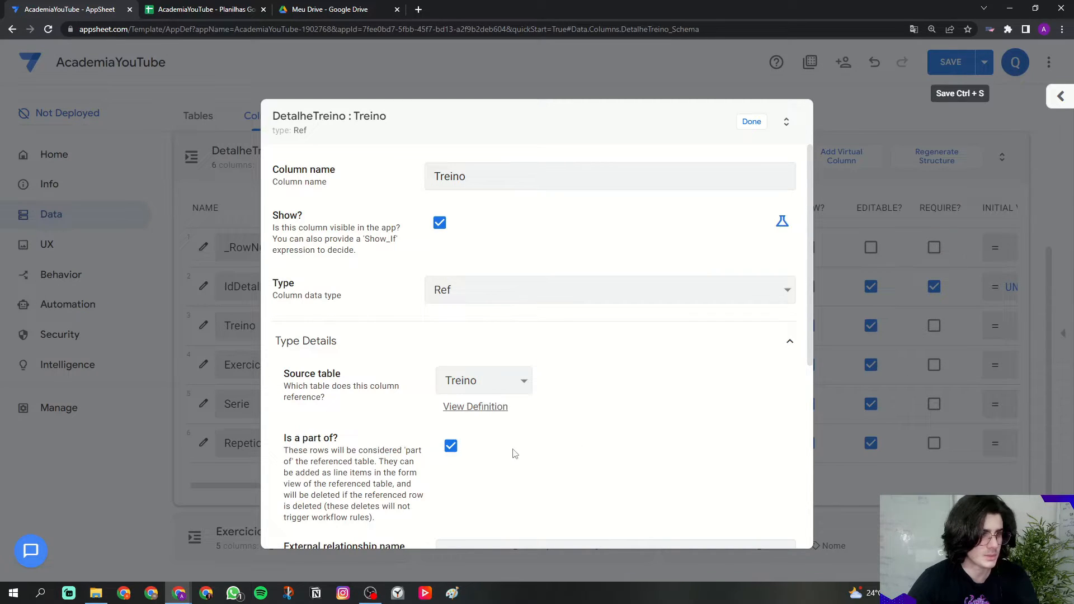
click(751, 121)
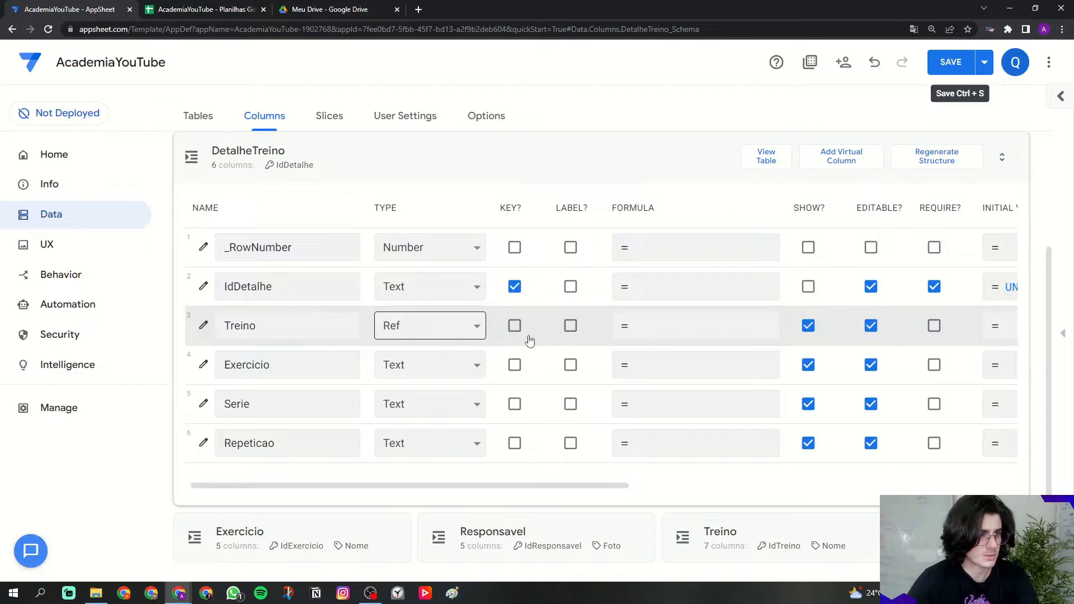
click(933, 326)
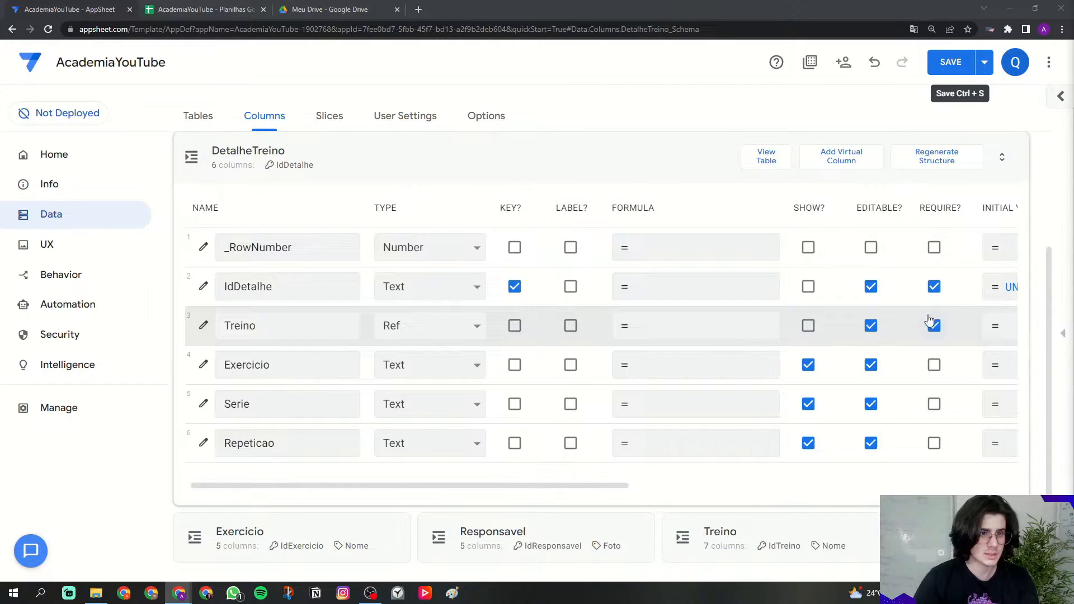
drag(546, 486, 859, 487)
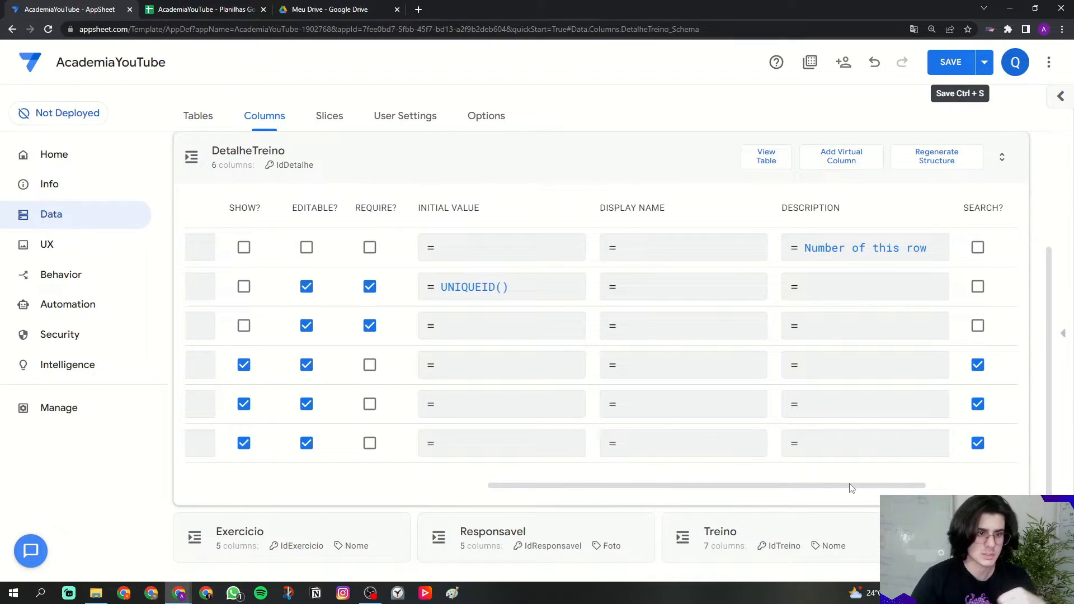
drag(848, 484, 526, 482)
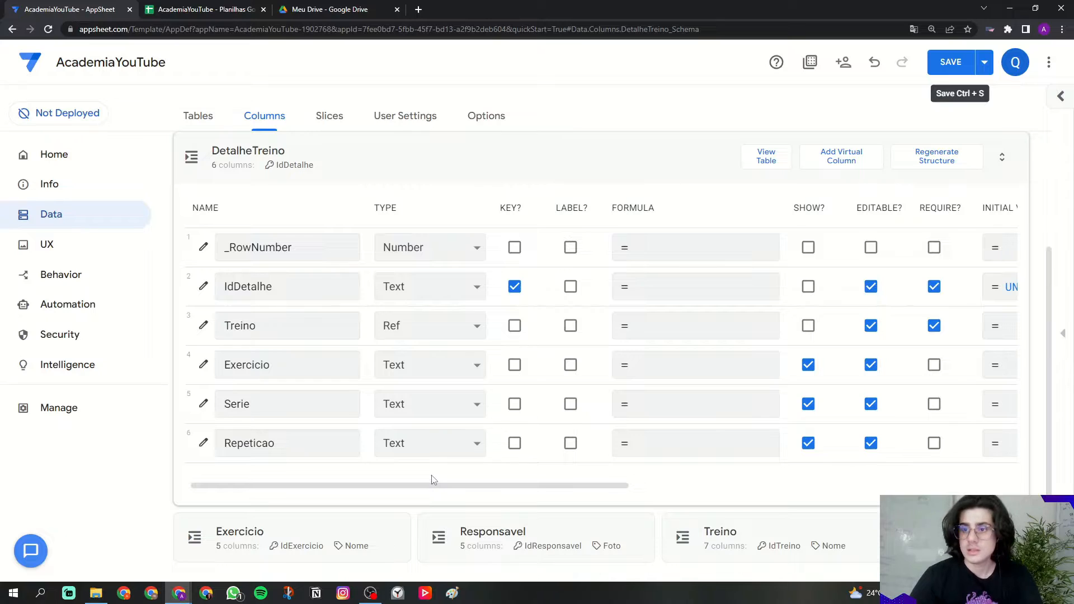
Step: Make Exercicio a required Ref to the Exercicio table and the row label
click(420, 368)
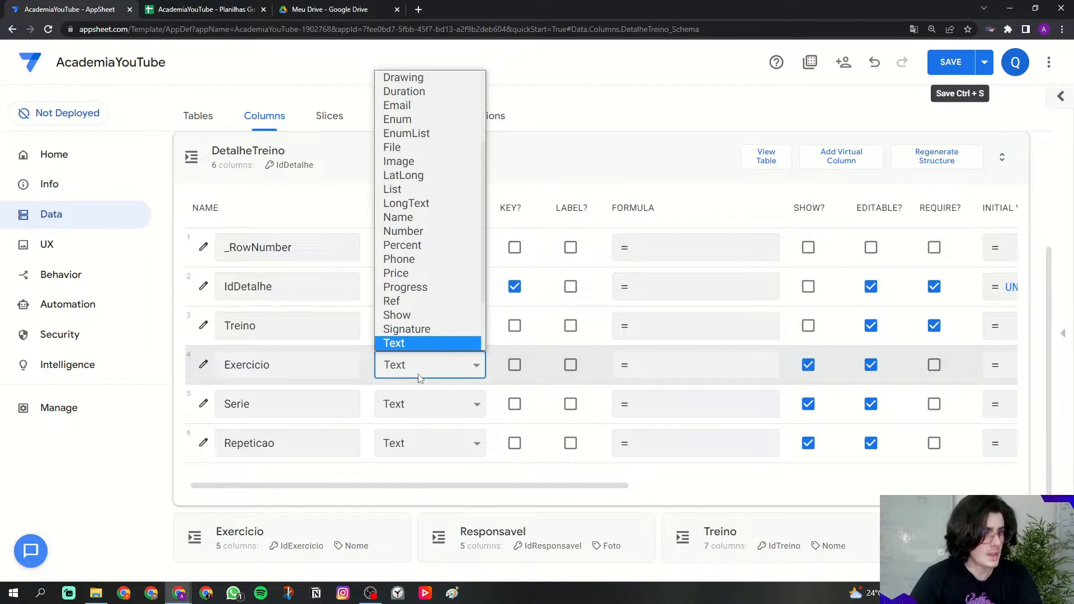
click(415, 300)
drag(293, 390, 374, 388)
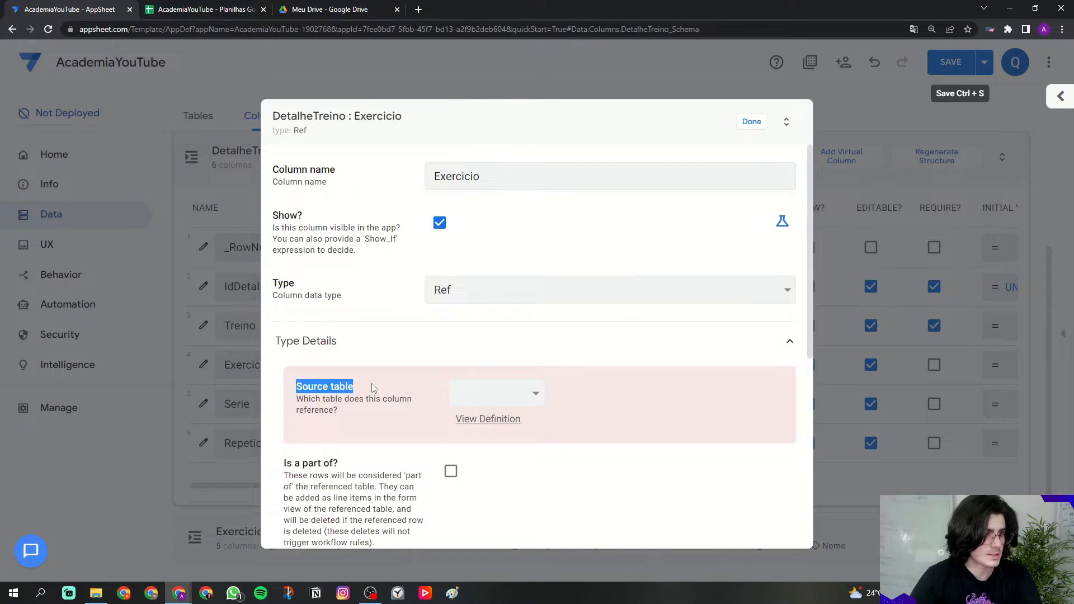
click(453, 392)
click(502, 476)
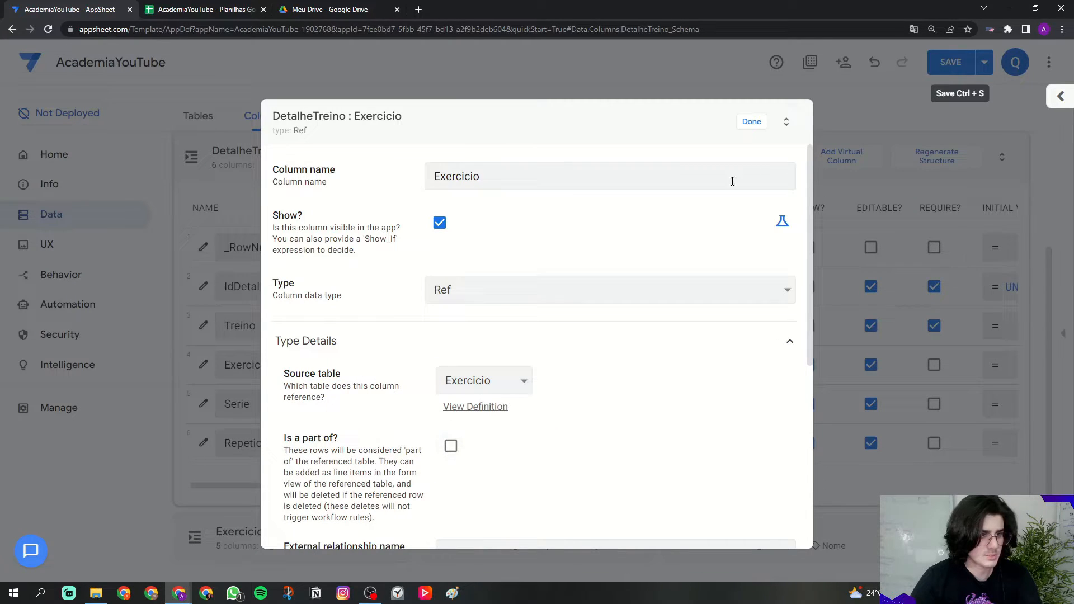
click(749, 123)
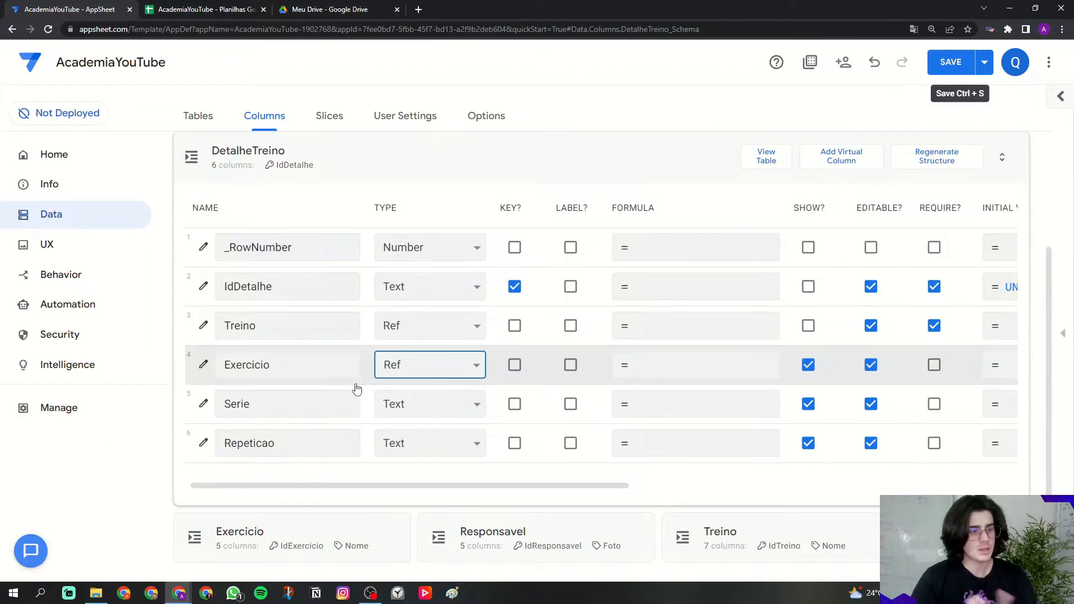
click(570, 364)
click(933, 367)
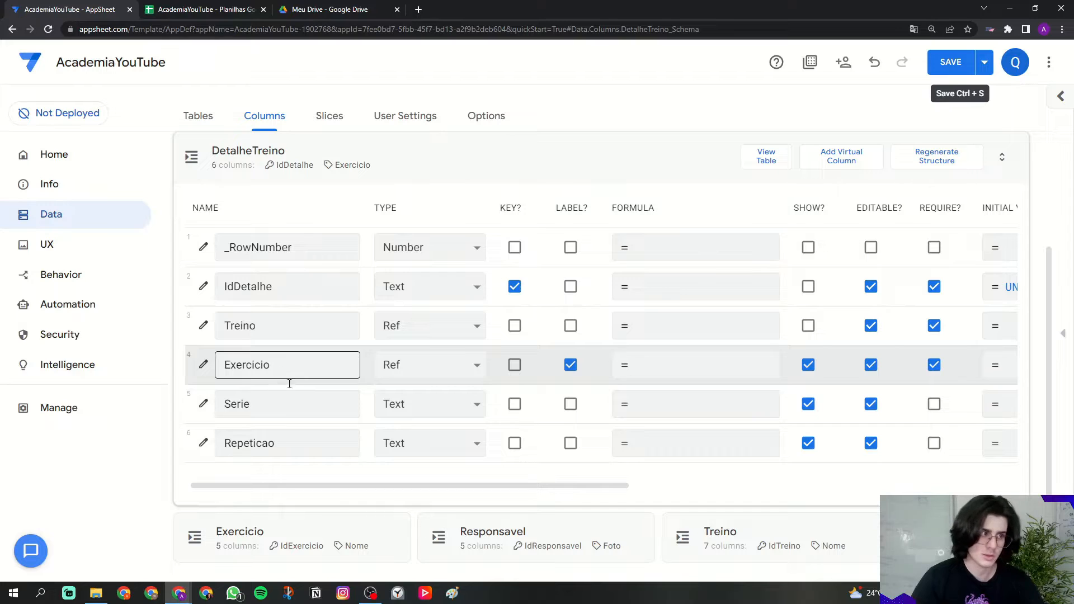
Step: Set the Exercicio column's display name to 'Exercício'
drag(411, 487, 666, 487)
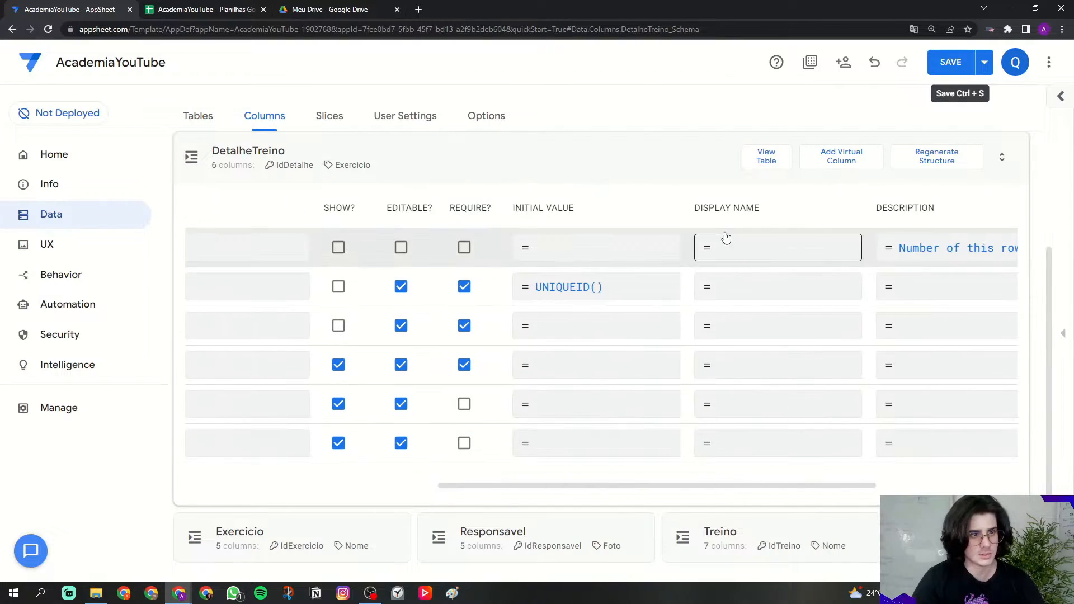
click(727, 366)
text(')
key(Caps_Lock)
text(Exercício)
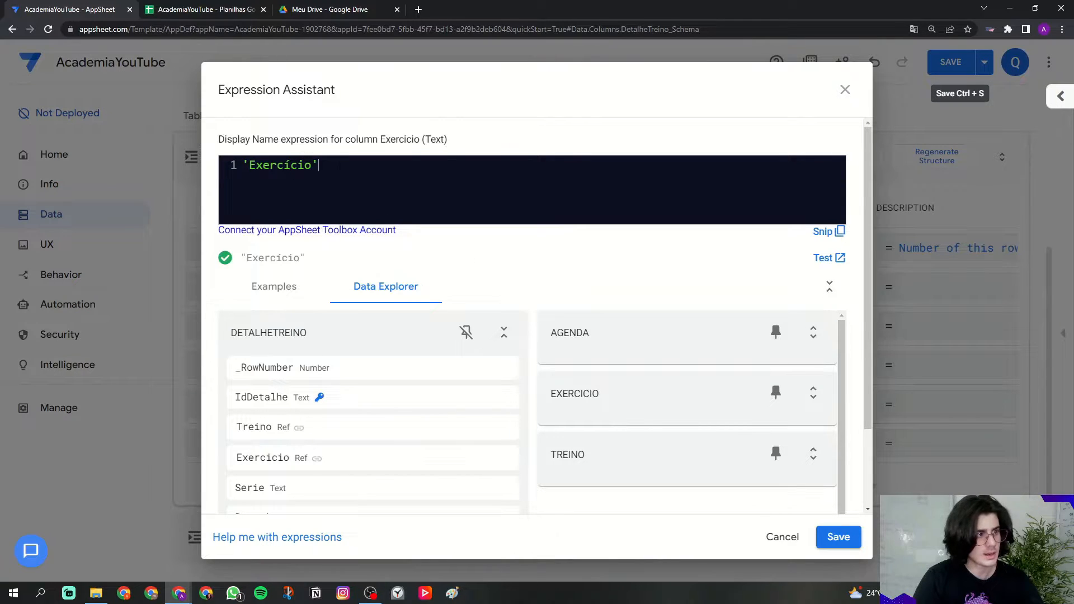
key(ctrl+a)
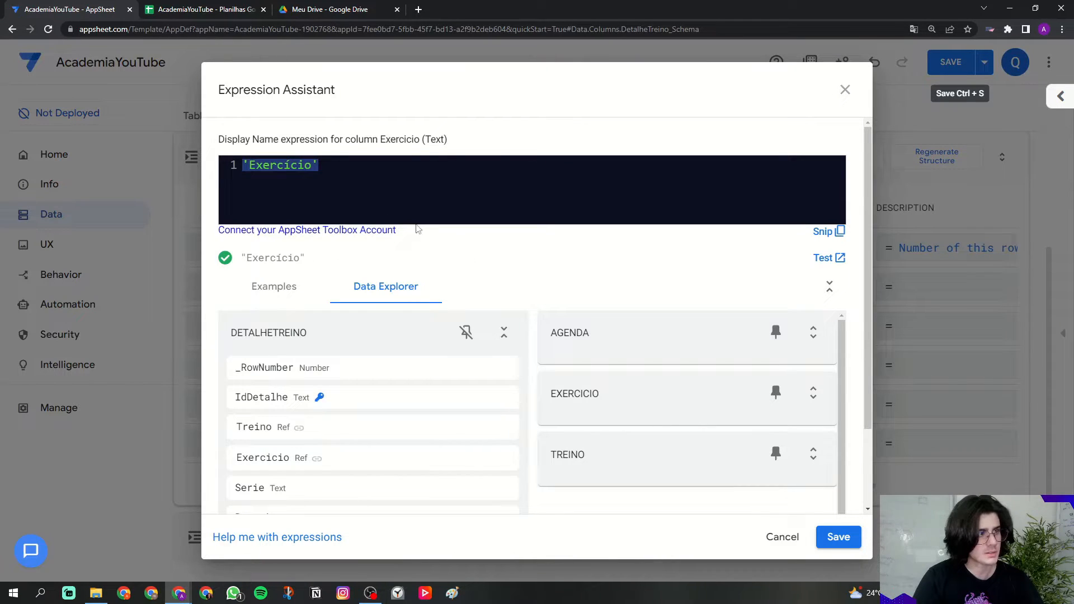
click(836, 538)
drag(794, 490, 470, 485)
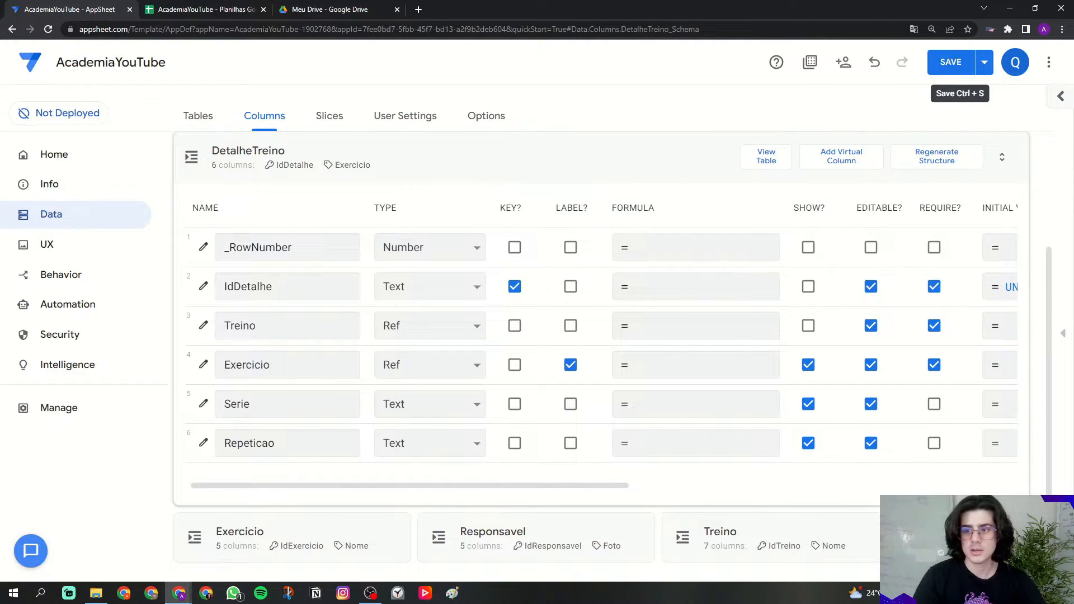
Step: Make Serie a required Number column displayed as 'Série'
click(396, 405)
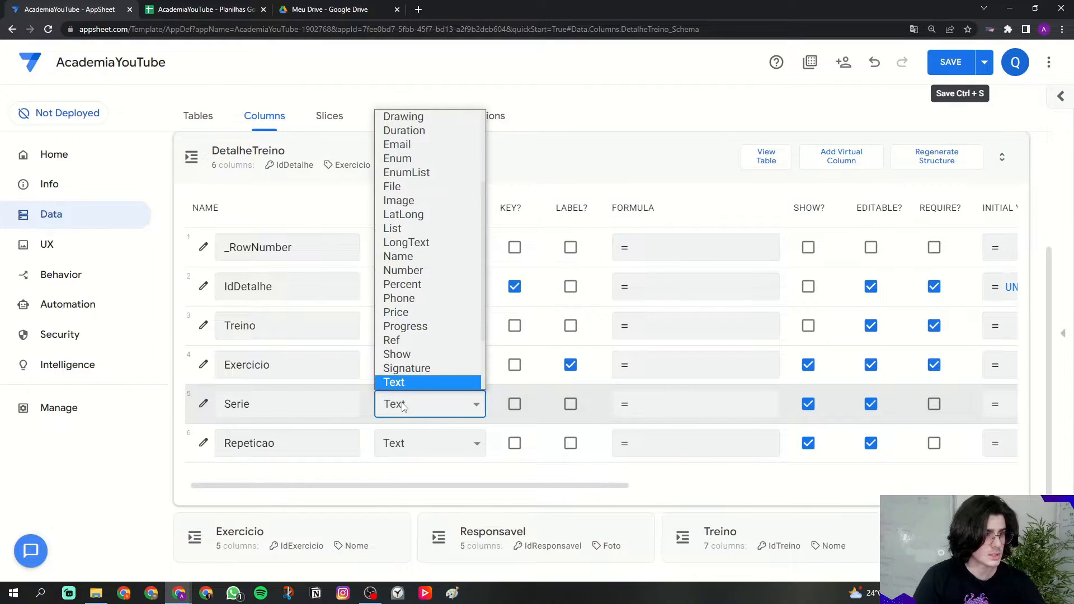
click(403, 270)
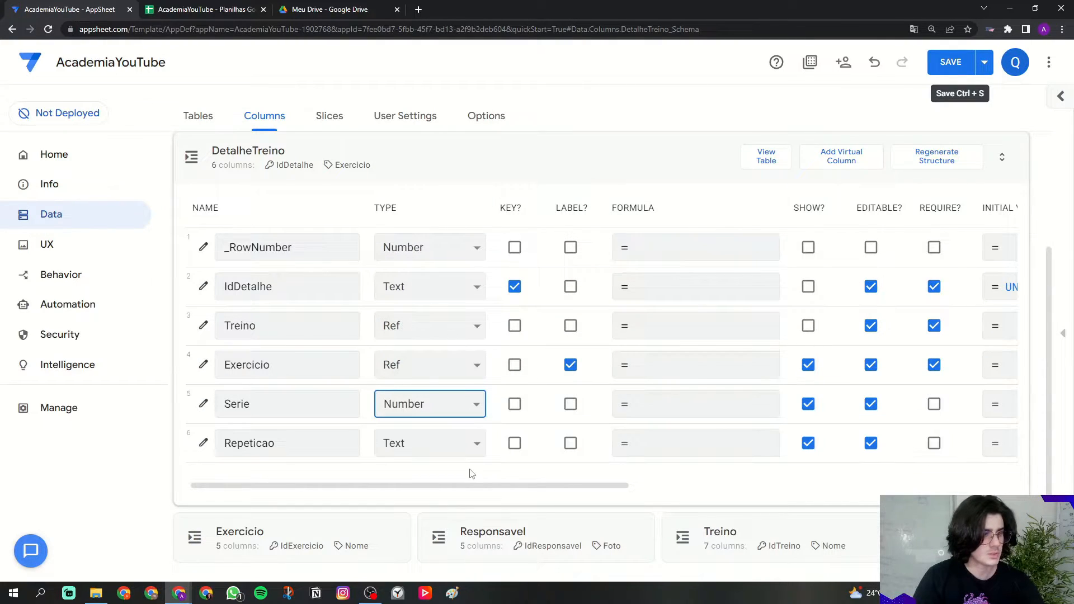
click(935, 407)
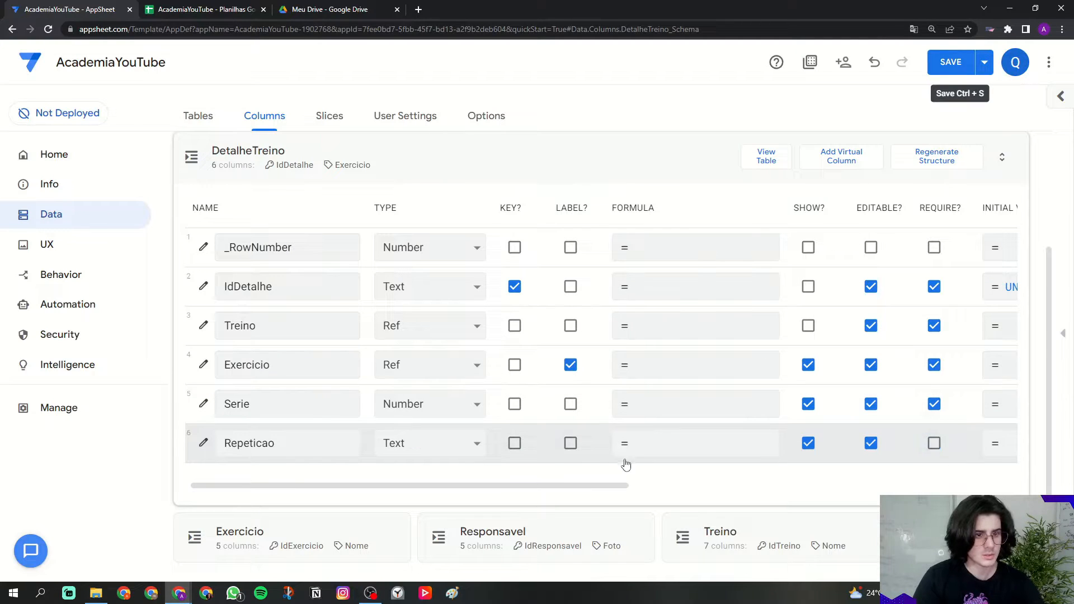
drag(580, 486, 773, 486)
click(823, 403)
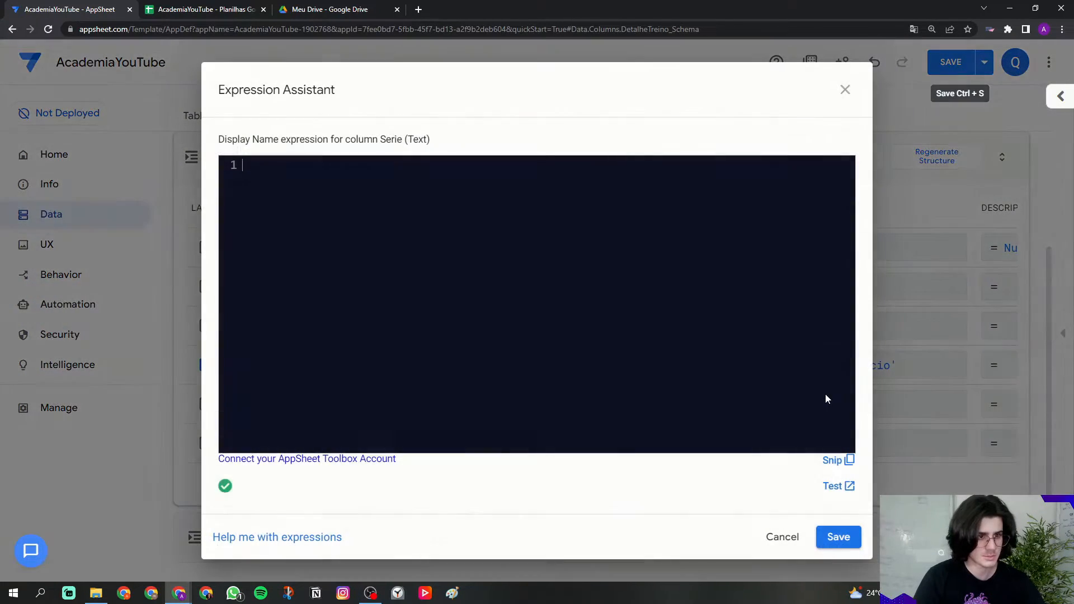
text(')
key(Caps_Lock)
text(Série)
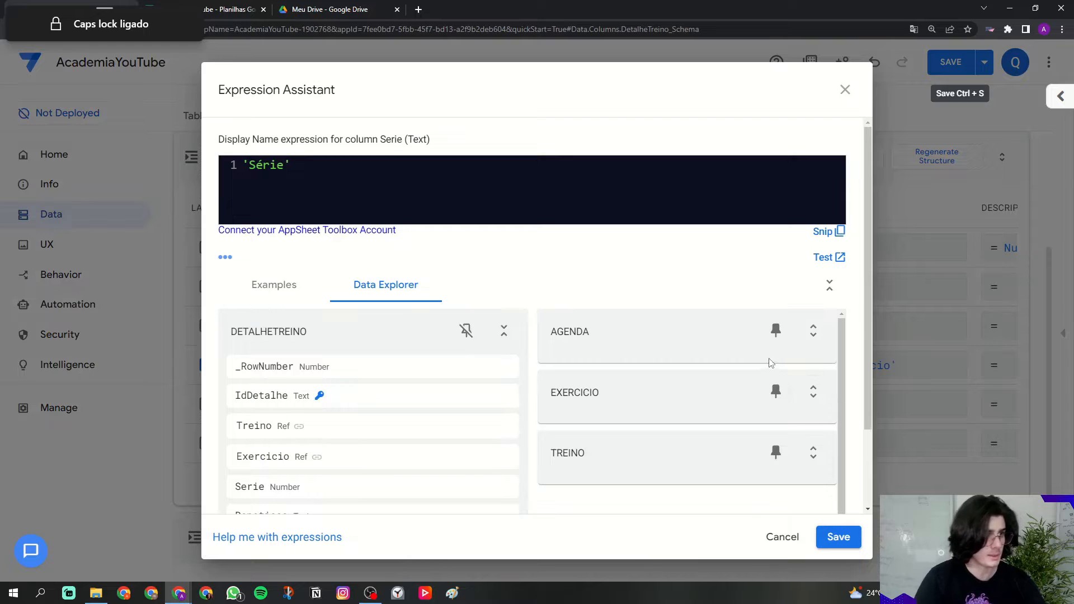
click(837, 537)
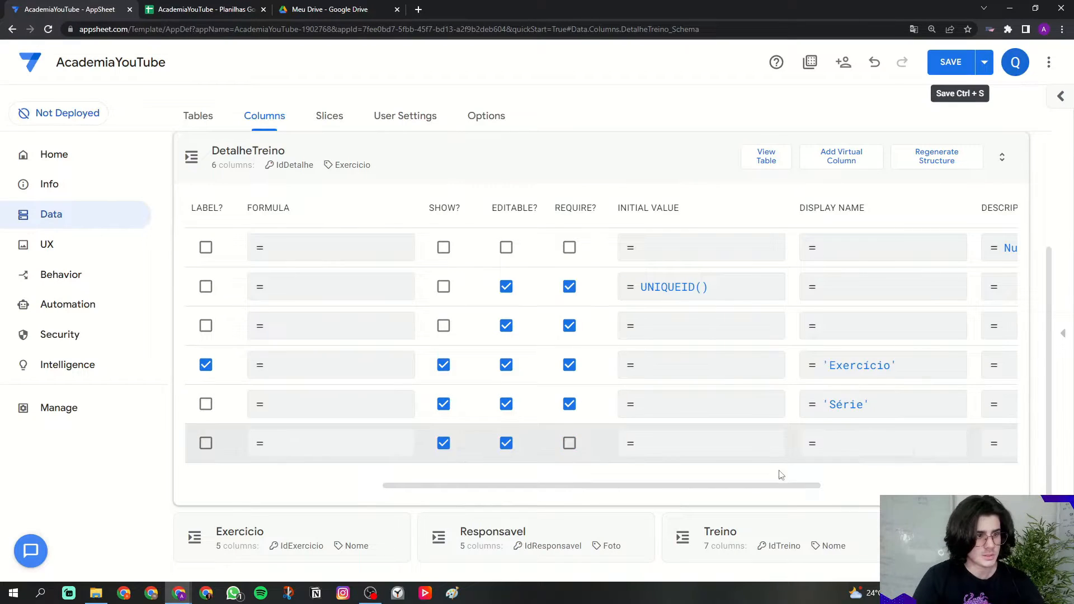
drag(767, 487, 532, 493)
Step: Make Repeticao a required Number column
double_click(240, 443)
click(283, 441)
click(391, 443)
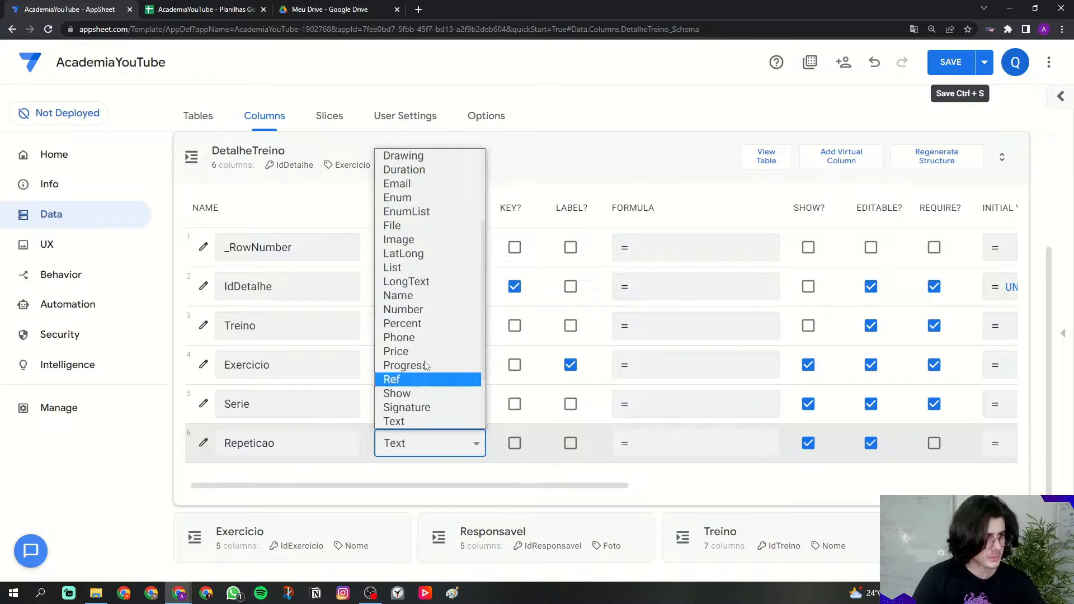
click(411, 309)
click(935, 445)
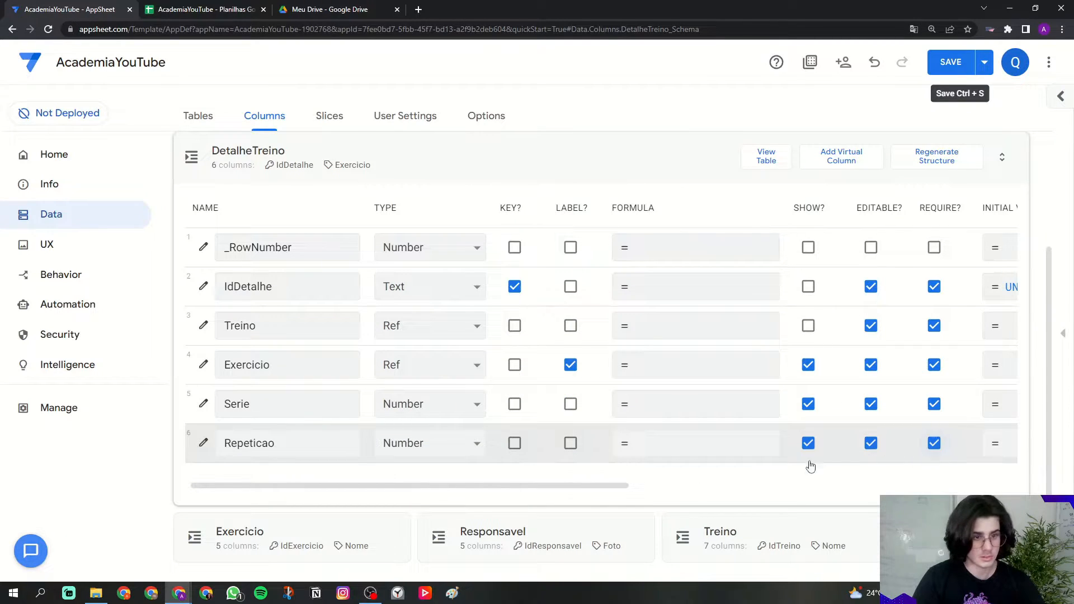
drag(566, 488, 718, 487)
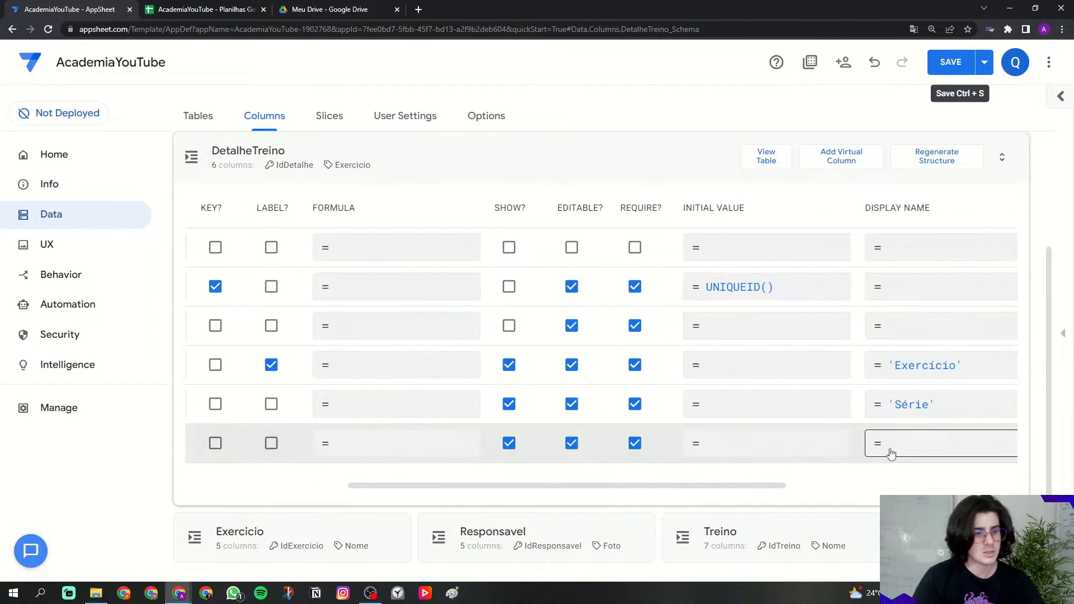
Step: Display Repeticao as 'Repetição' and return to the table list
click(889, 444)
key(Caps_Lock)
text(')
key(Caps_Lock)
text(Respe)
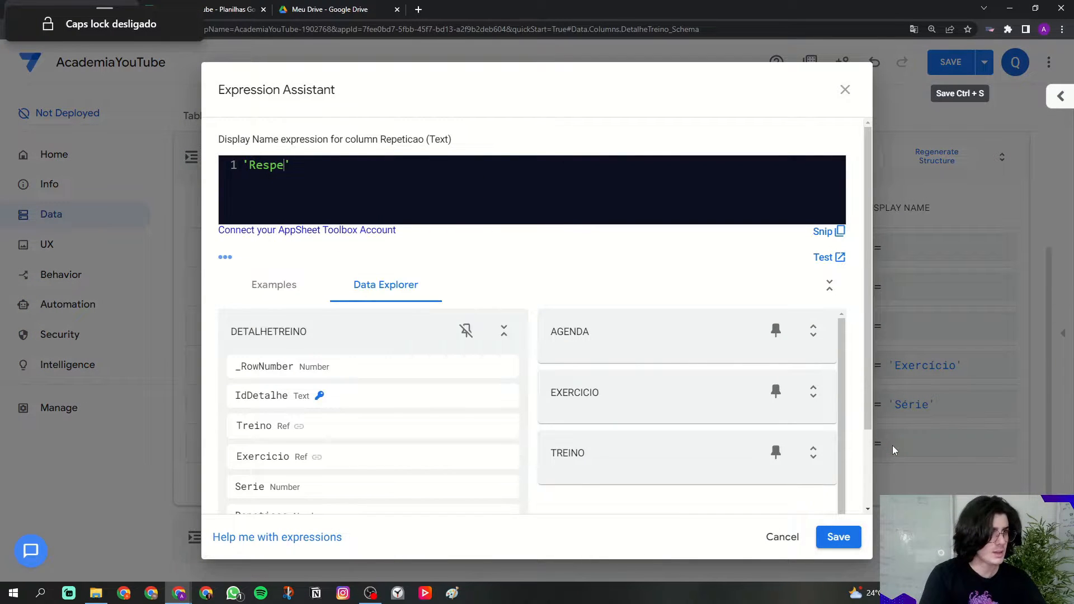
key(BackSpace)
key(BackSpace)
key(BackSpace)
text(petiç)
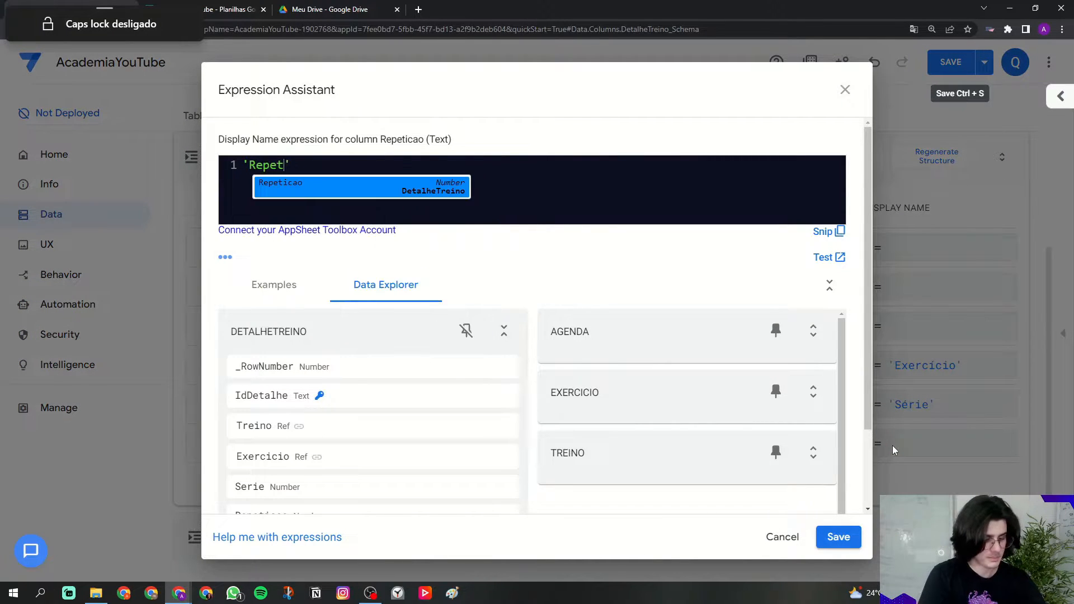
text(ão)
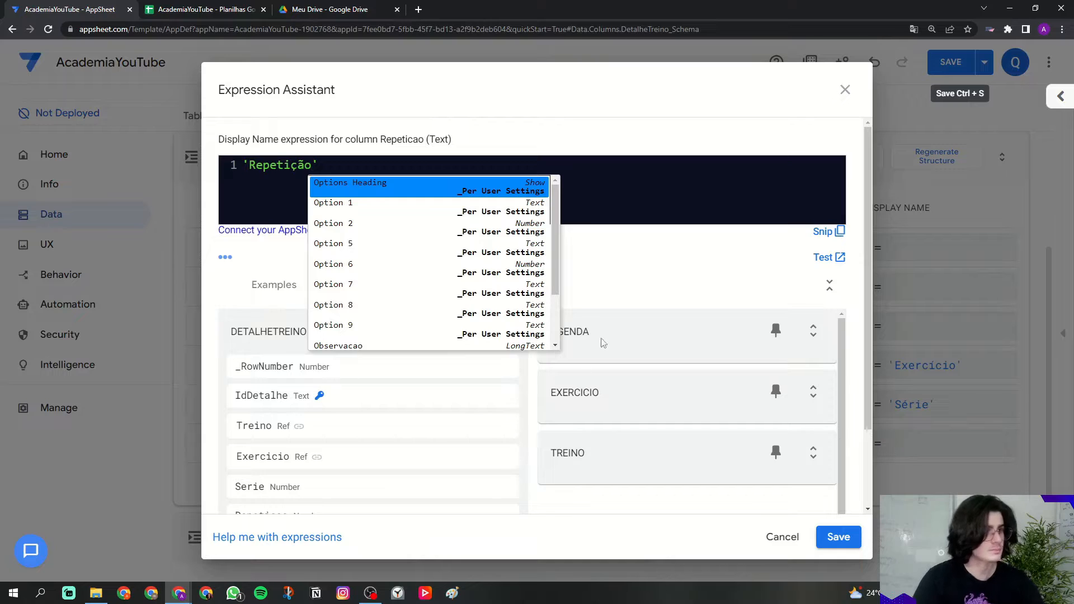
click(369, 215)
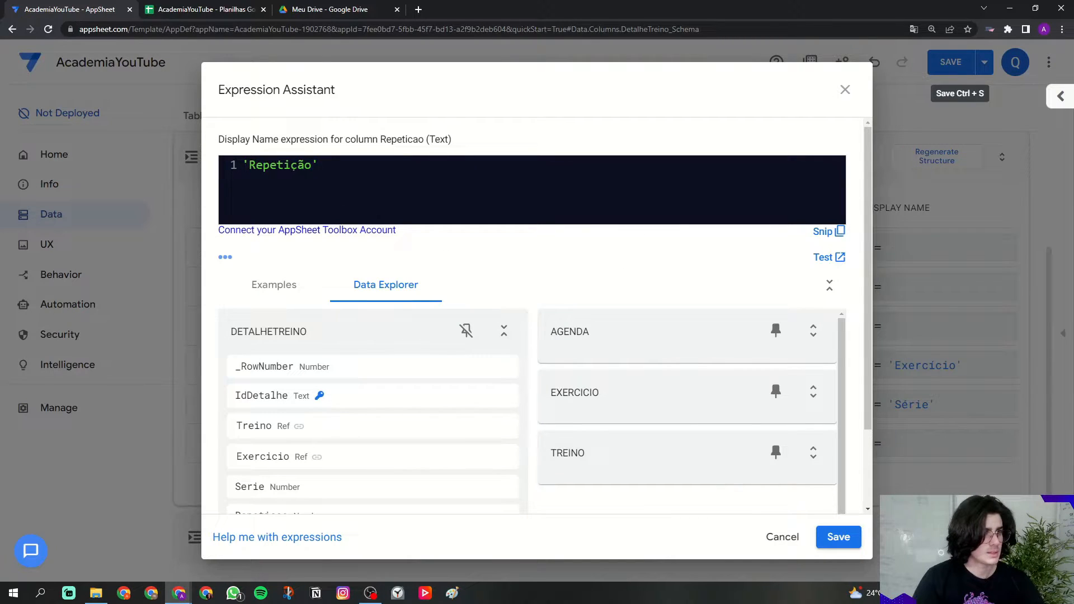
click(838, 536)
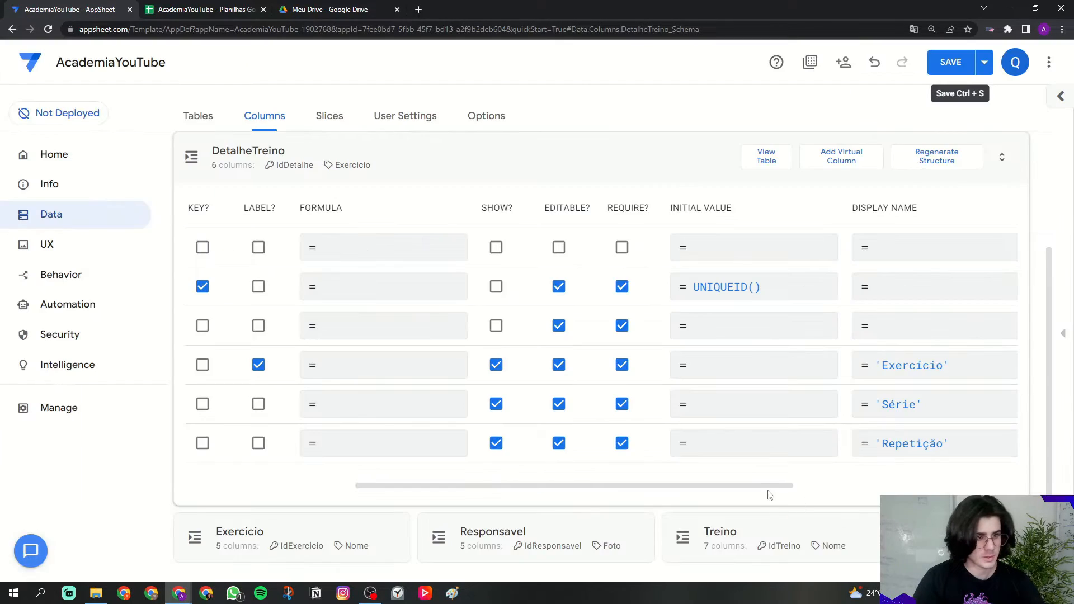
click(304, 153)
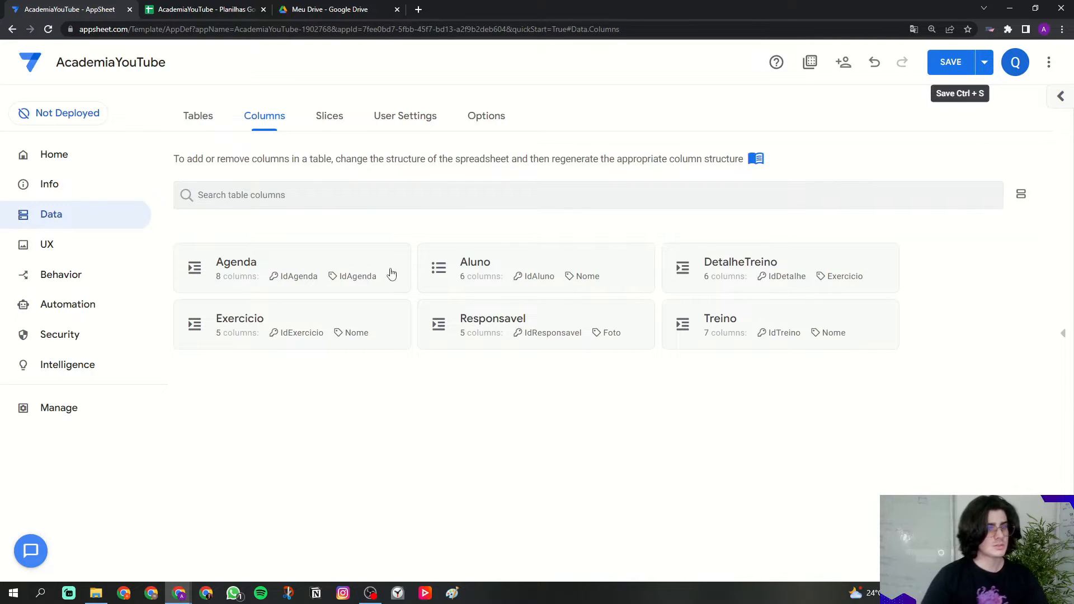
Step: In the Agenda table, make IdAgenda neither the label nor searchable
click(322, 272)
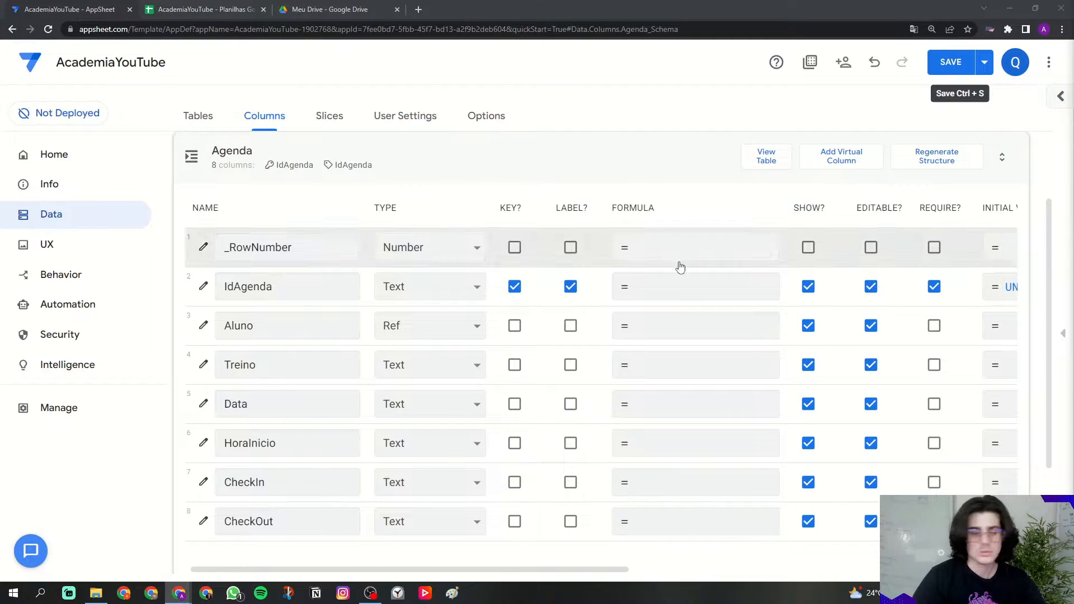
double_click(275, 284)
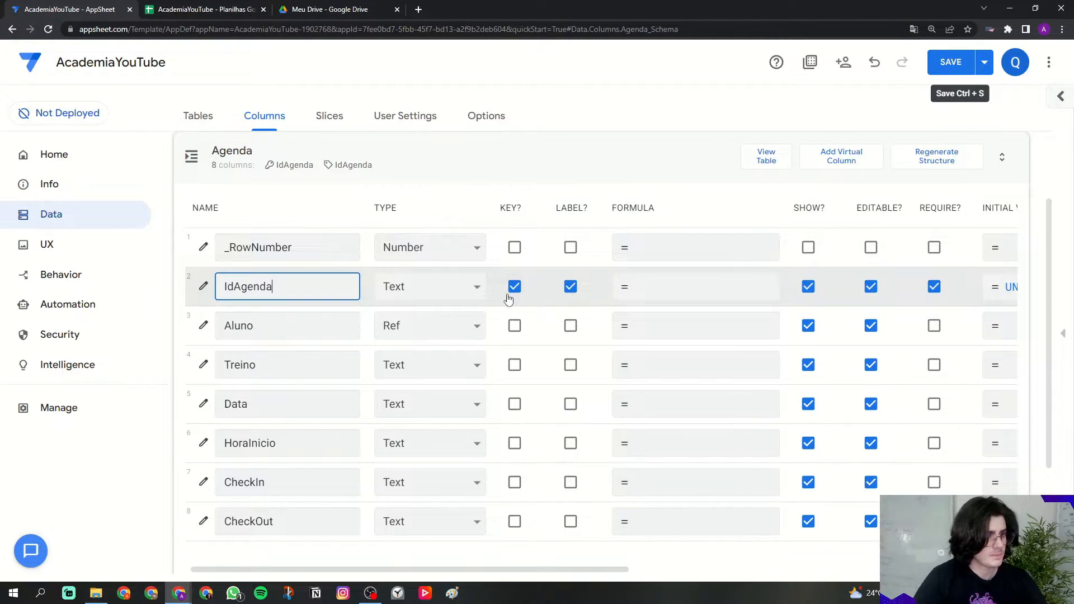
click(570, 287)
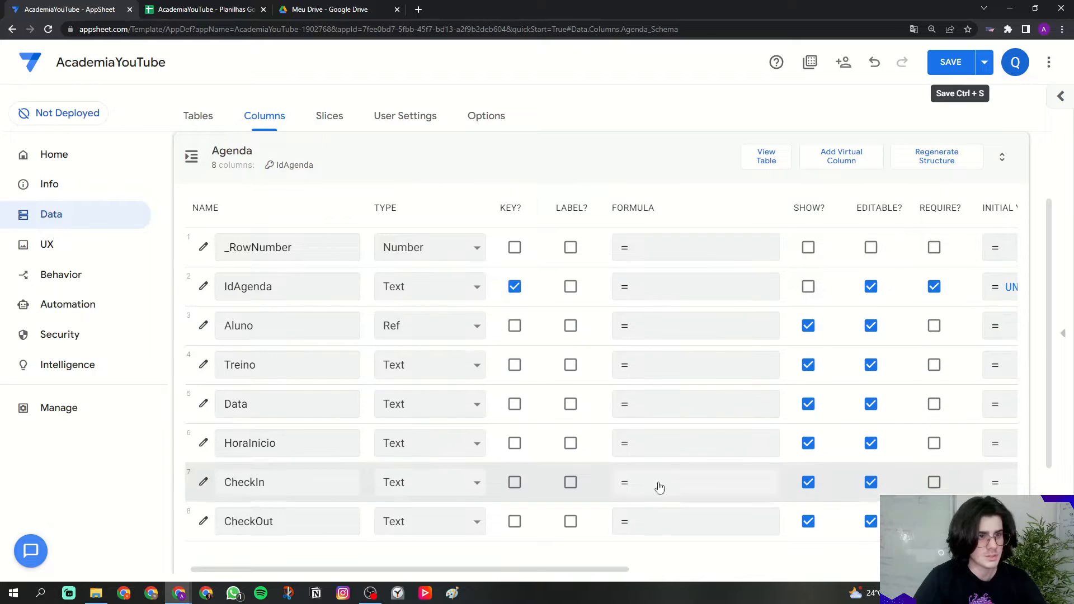
drag(601, 570, 950, 340)
click(895, 286)
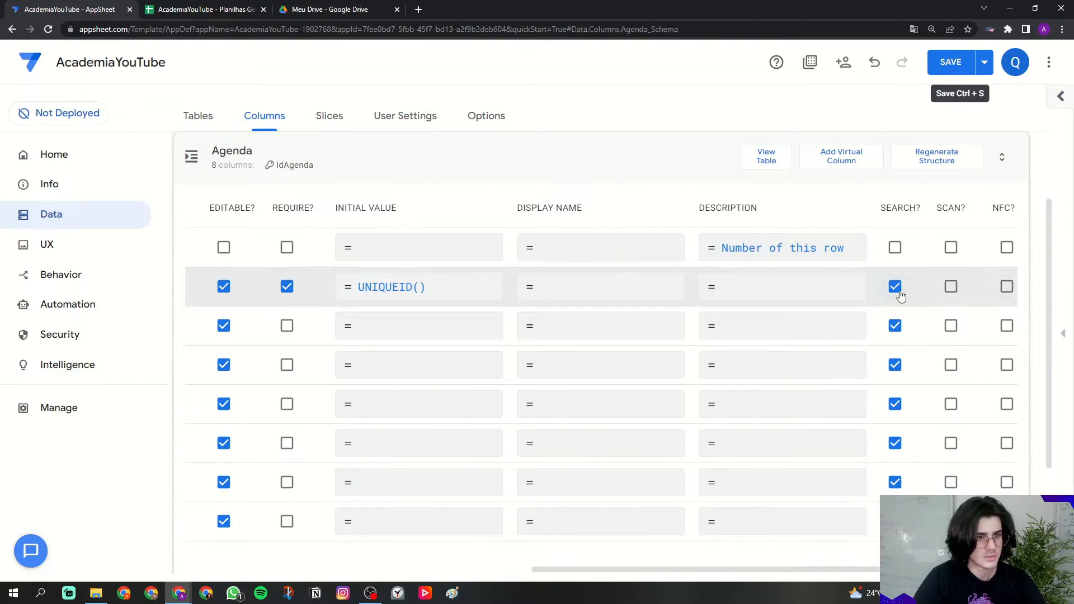
drag(576, 570, 249, 567)
Step: Make Aluno the Agenda table's label column
drag(259, 327, 229, 327)
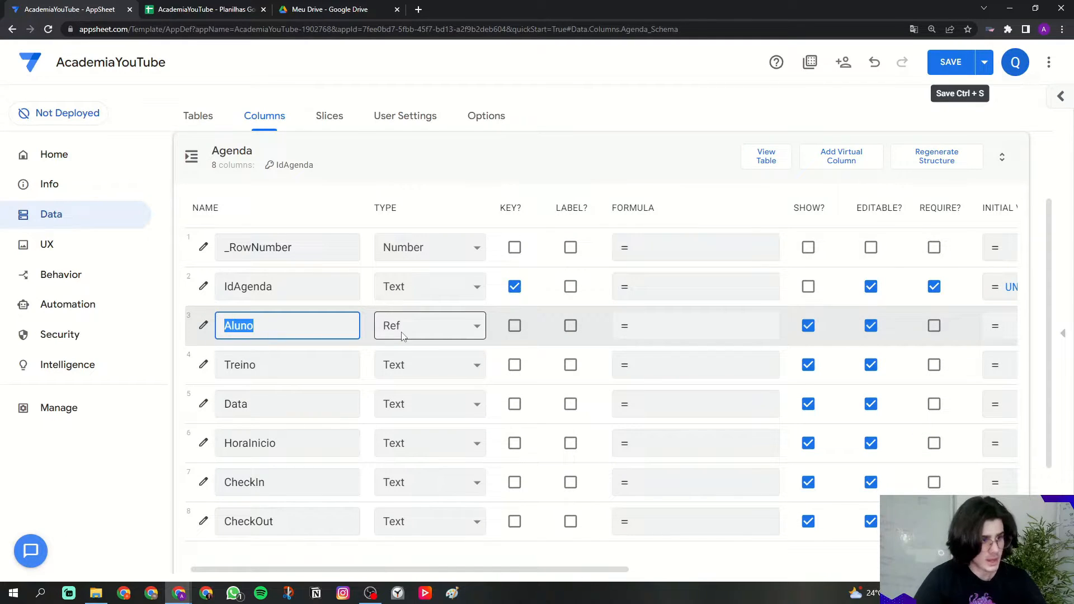
click(570, 326)
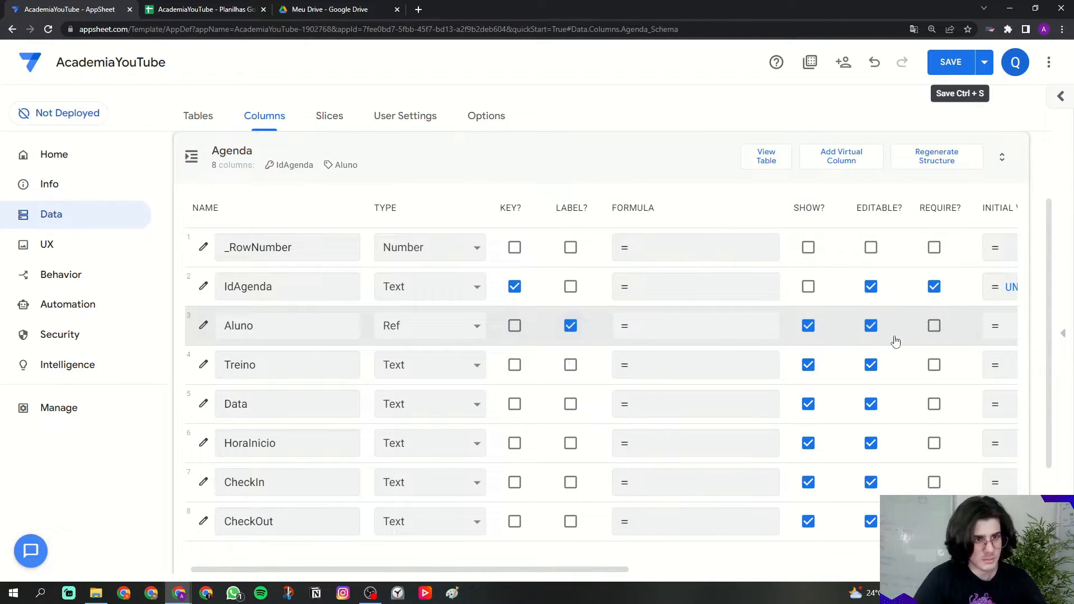
click(331, 371)
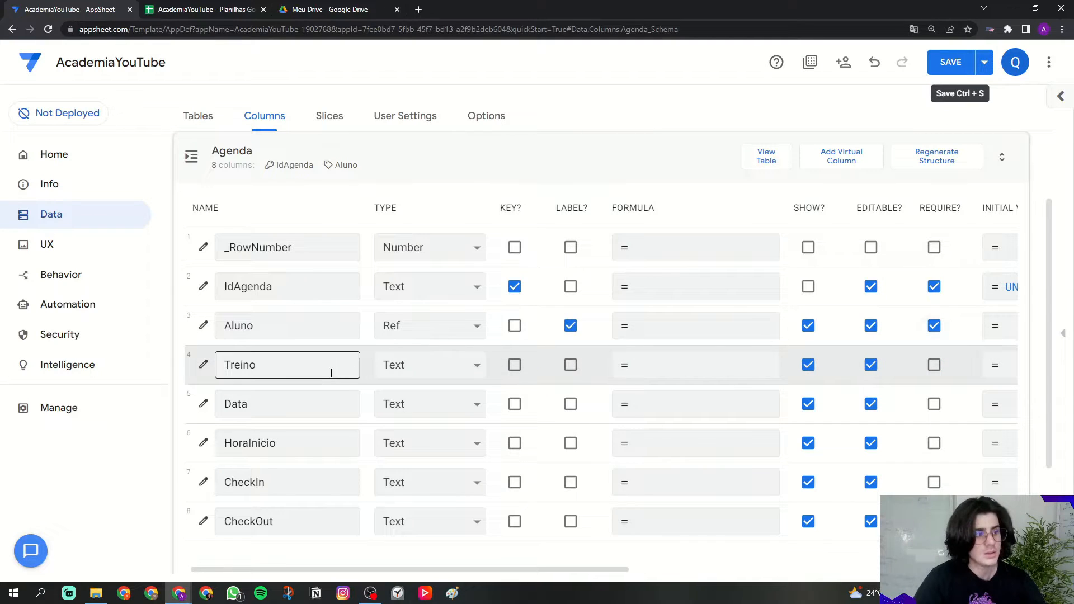
click(414, 373)
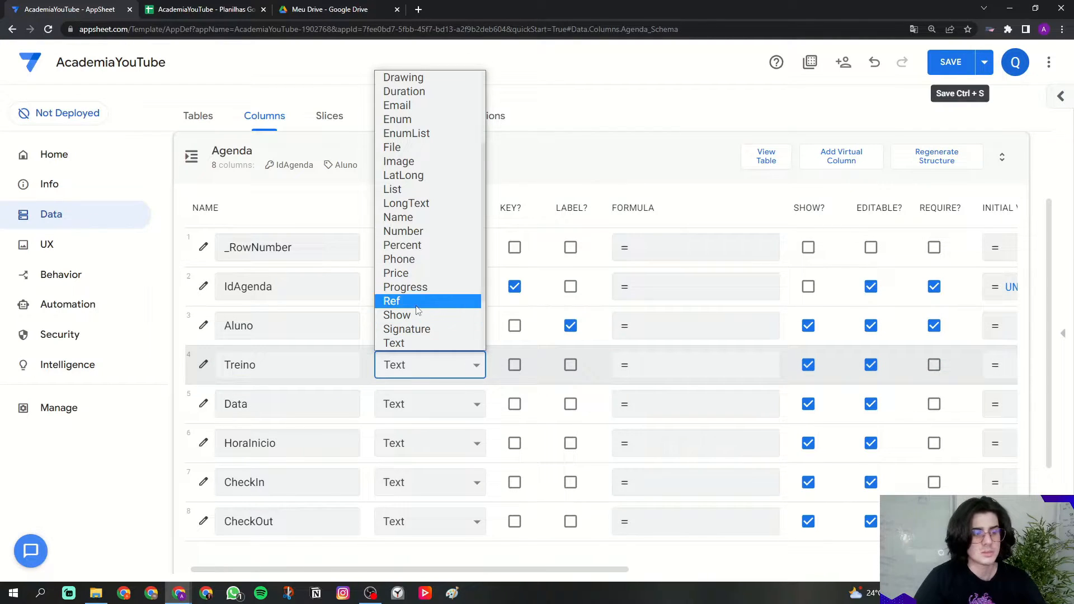
Step: Make the Agenda Treino column a Ref pointing to the Treino table
click(418, 309)
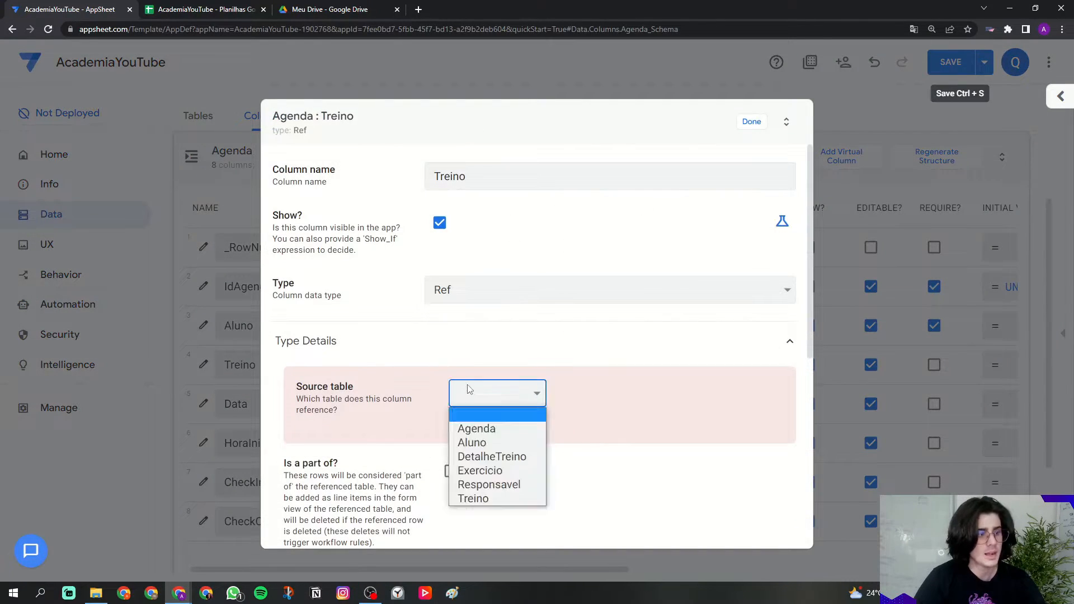
click(486, 498)
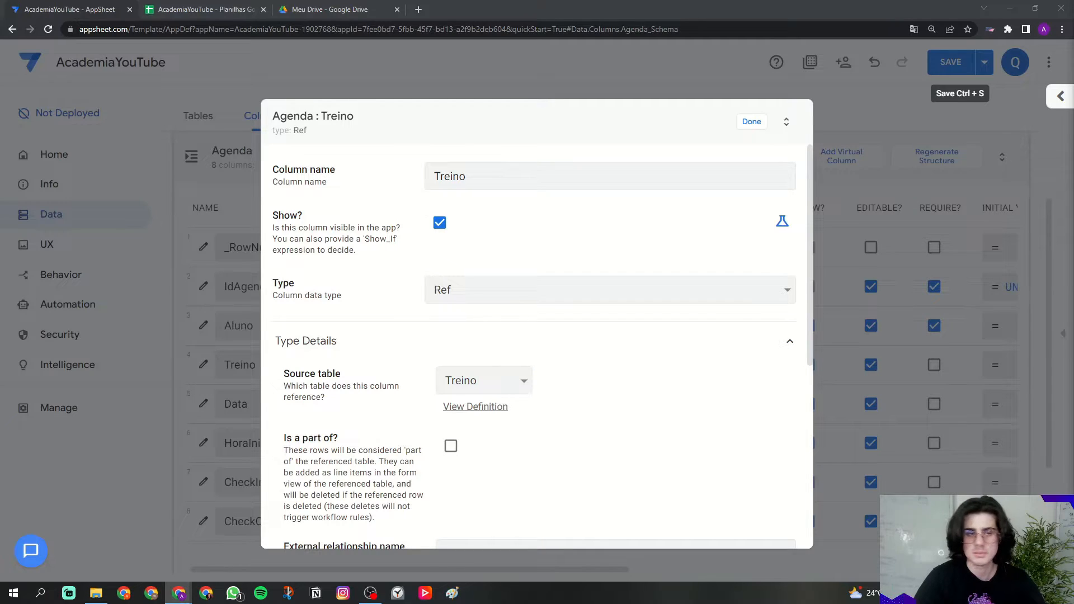
click(386, 441)
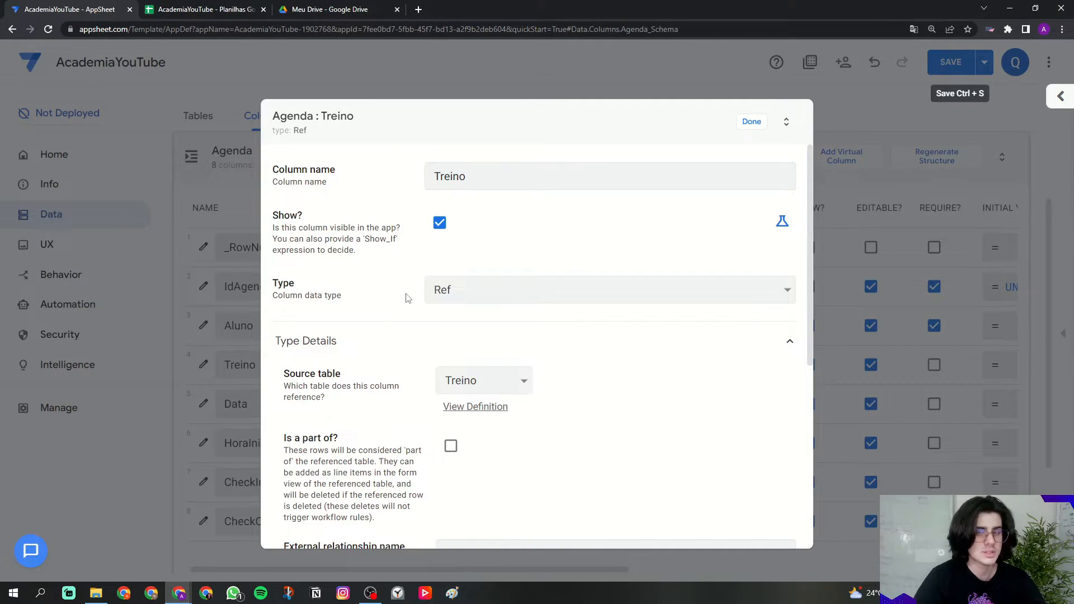
click(752, 122)
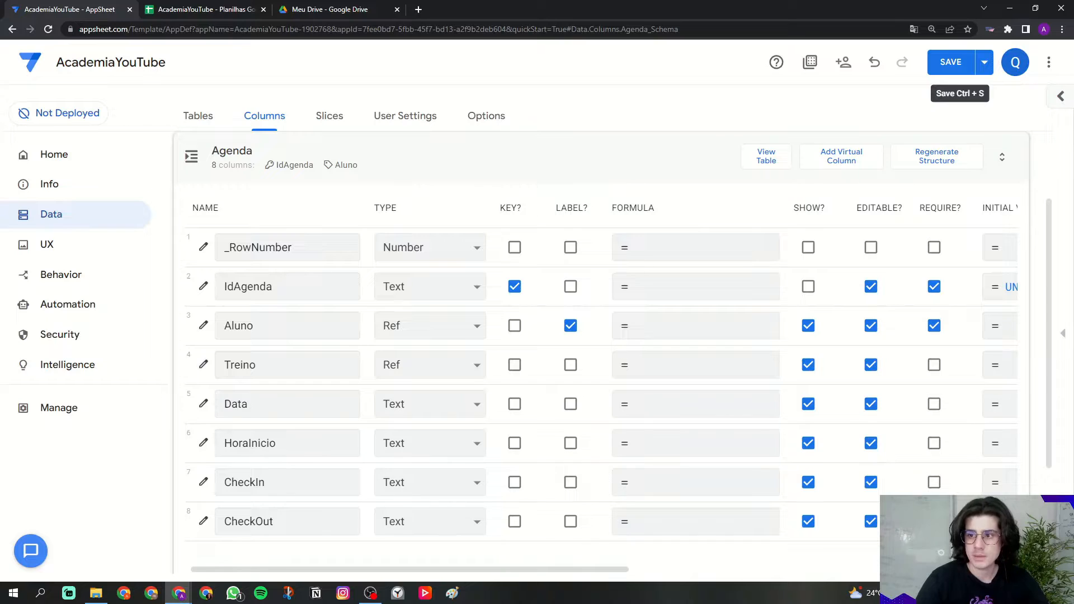
click(398, 409)
scroll(402, 272, up, 3)
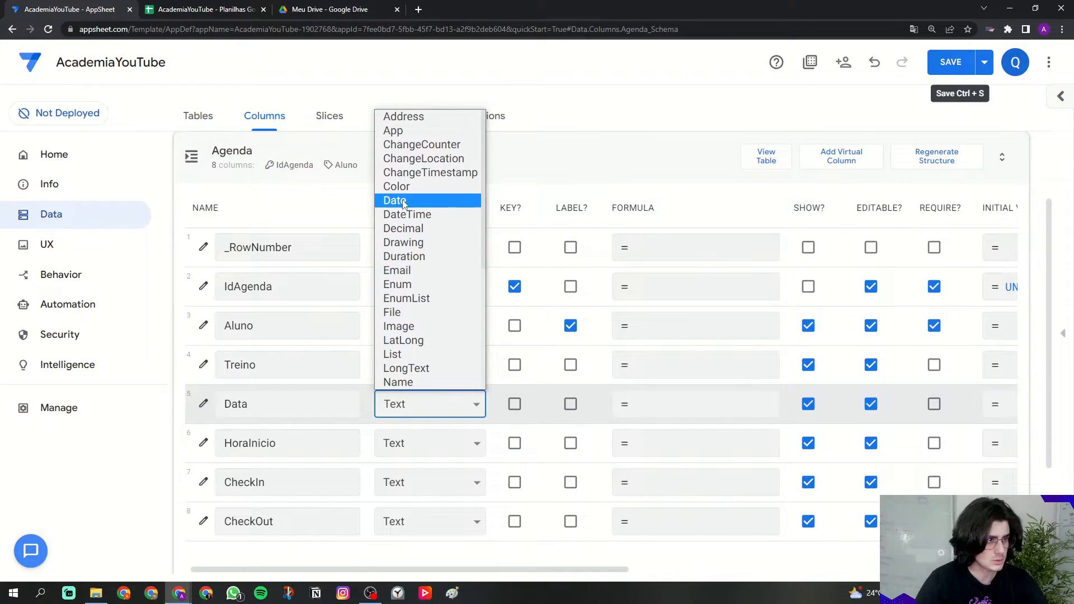
Step: Make Data a required Date column
click(402, 200)
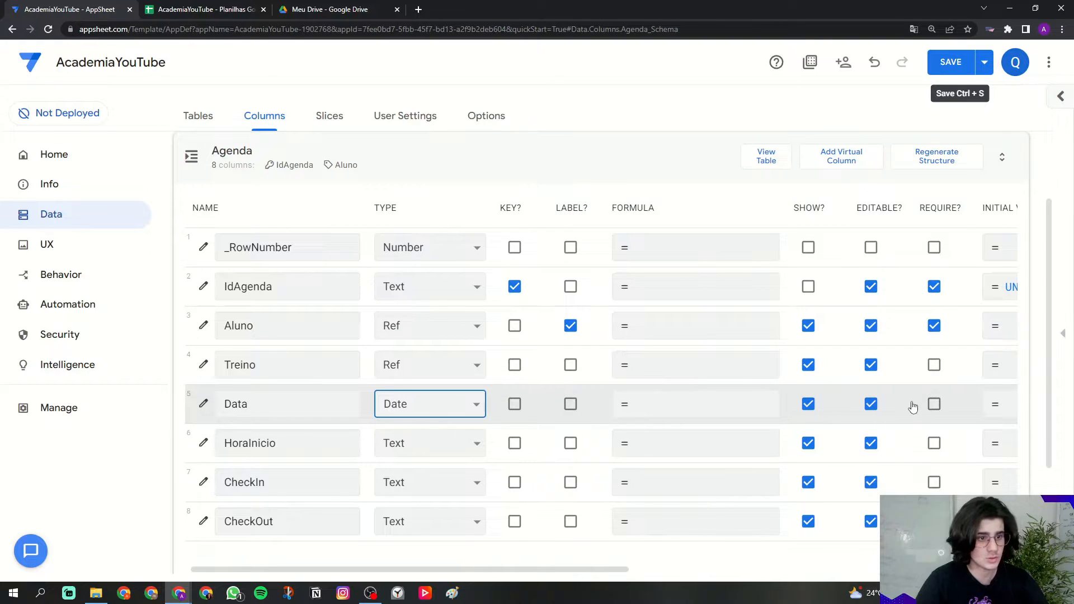
click(933, 404)
drag(605, 571, 671, 571)
drag(858, 208, 909, 212)
Step: Enter TODAY() as Data's initial value, plus a quoted 'TODAY()' second line
click(895, 402)
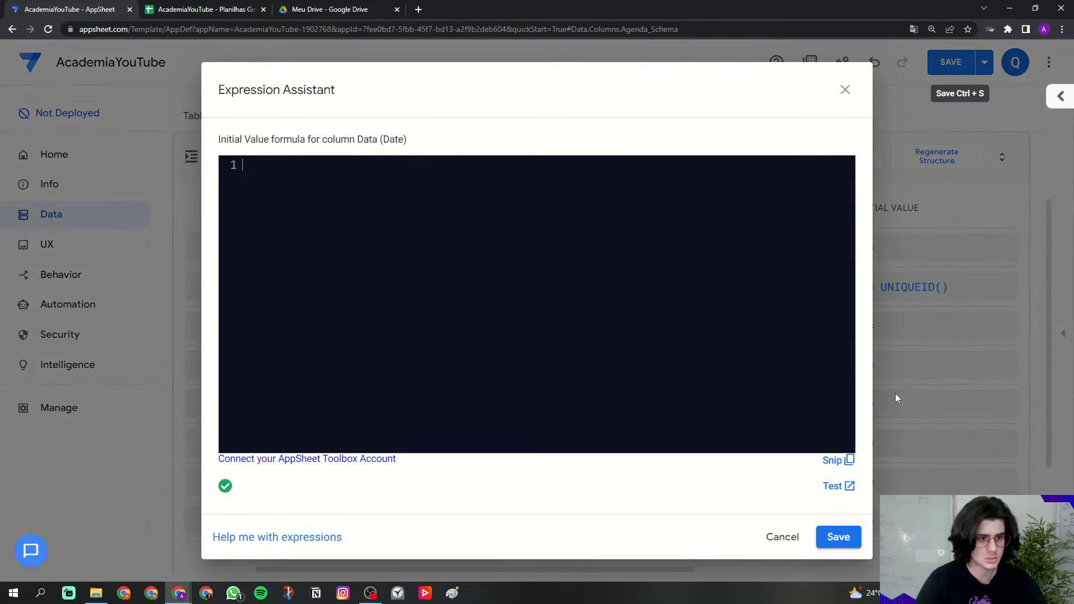
key(Caps_Lock)
text(TODAY)
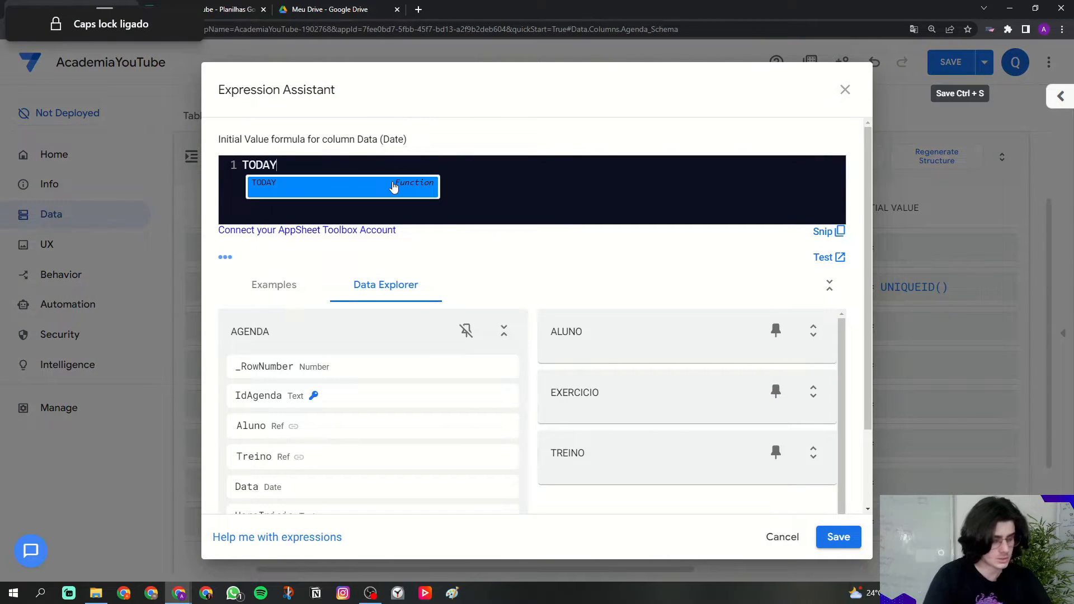
click(394, 187)
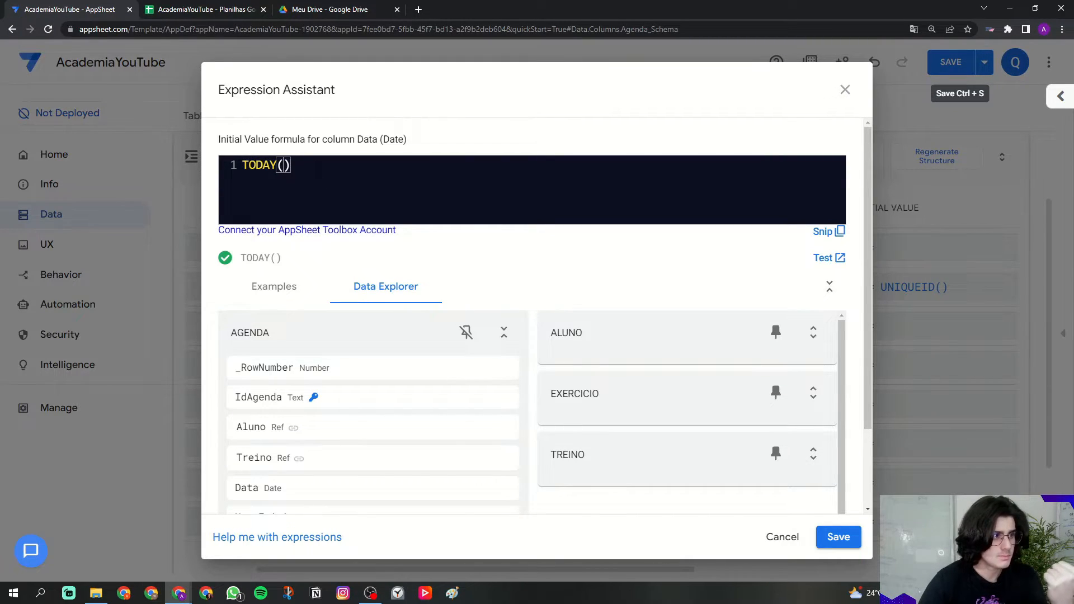
key(Return)
text(')
key(Caps_Lock)
text(toDAY)
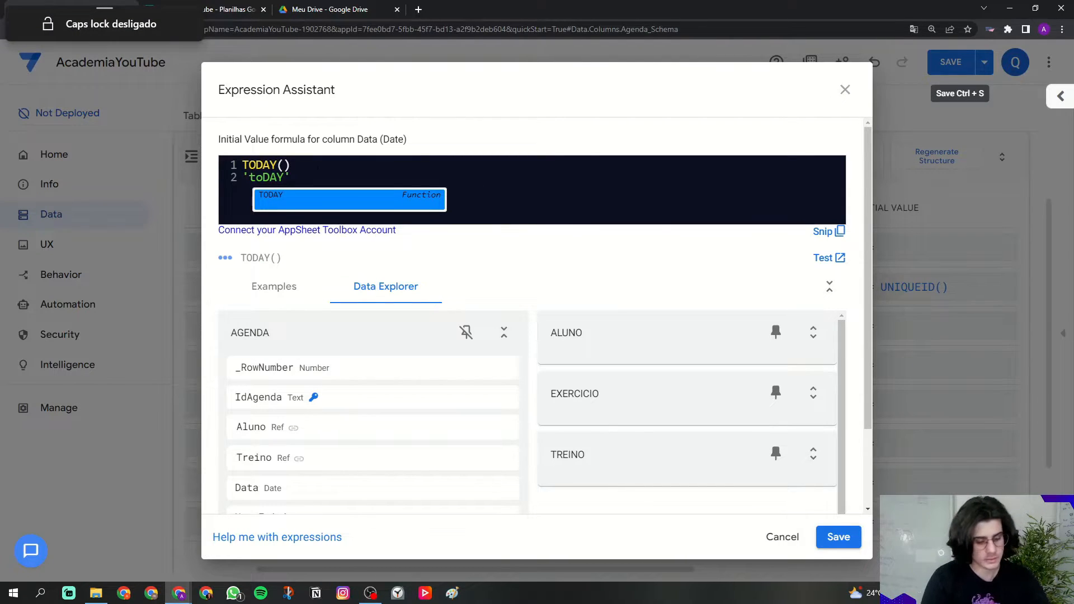
key(BackSpace)
key(BackSpace)
key(BackSpace)
key(BackSpace)
key(BackSpace)
text(Toda)
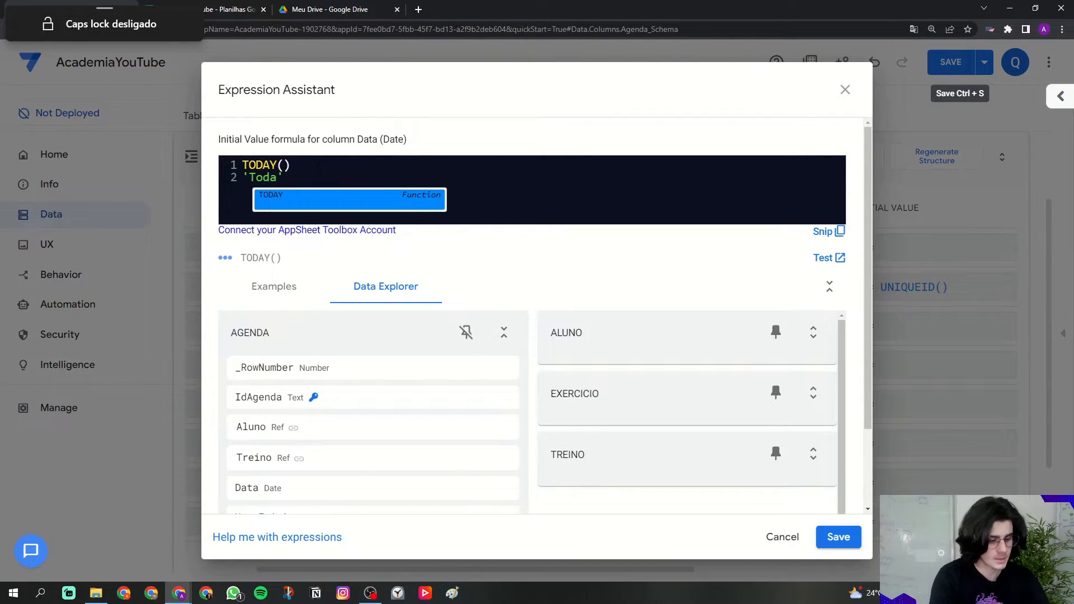
key(BackSpace)
key(BackSpace)
key(BackSpace)
key(BackSpace)
key(Caps_Lock)
text(TODAY)
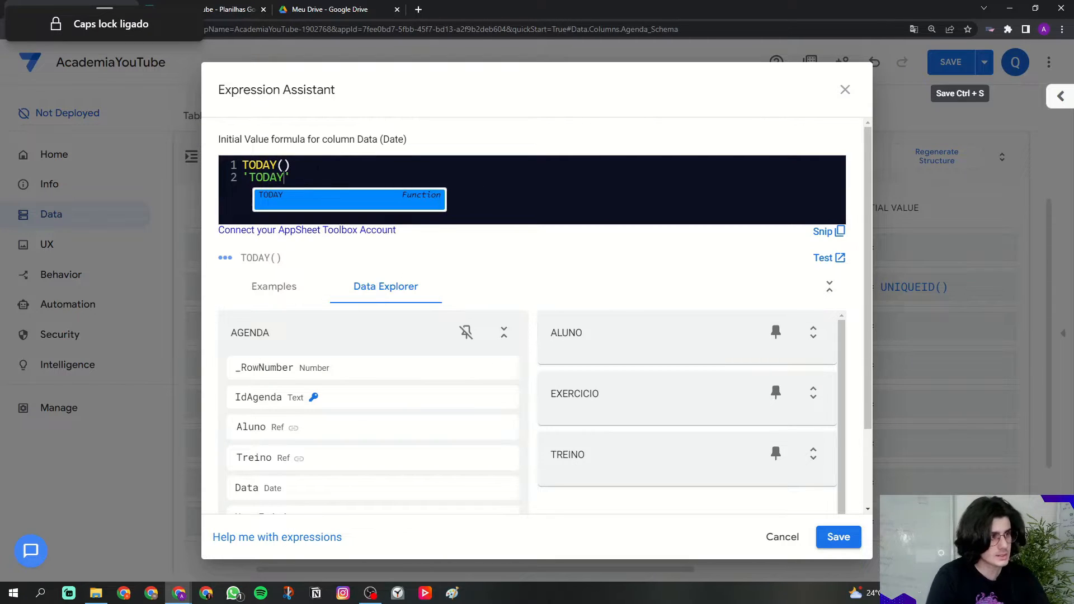
key(Return)
key(End)
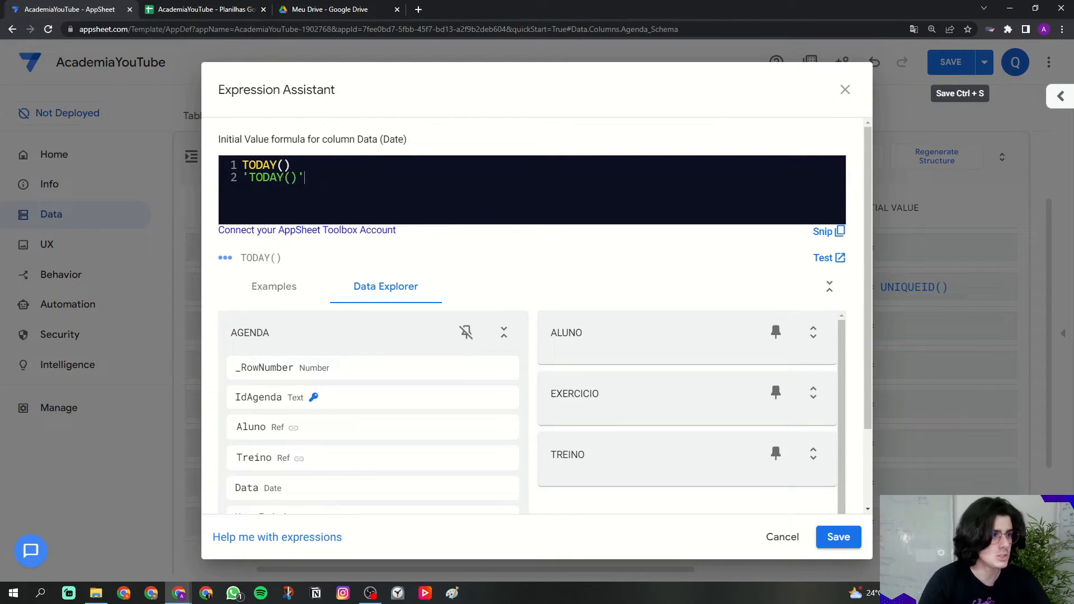
Step: Delete the quoted 'TODAY()' line so the formula is just TODAY()
drag(290, 165, 238, 168)
click(280, 165)
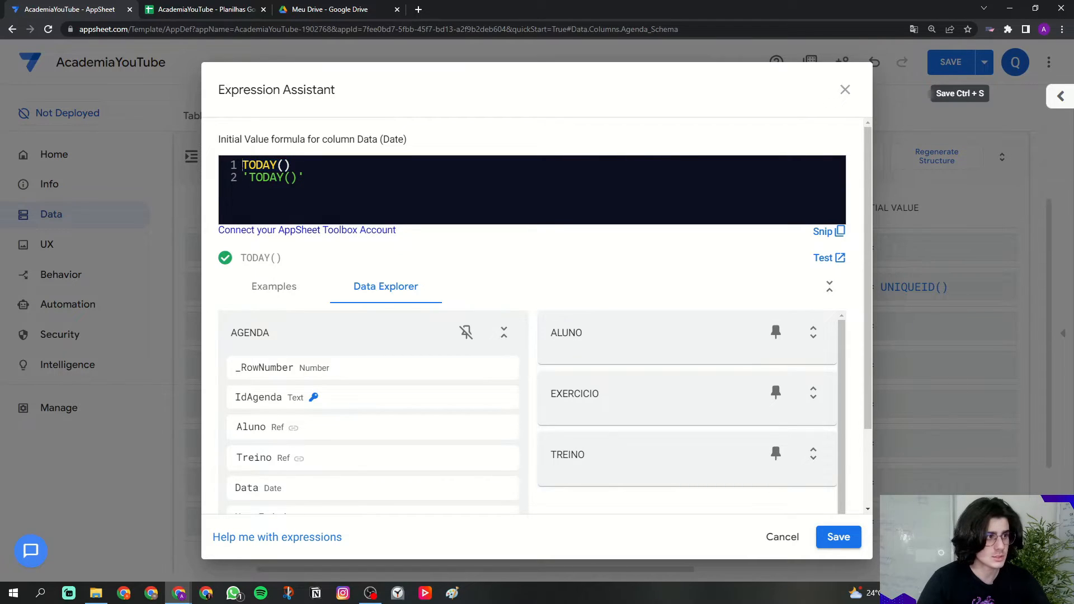
click(251, 164)
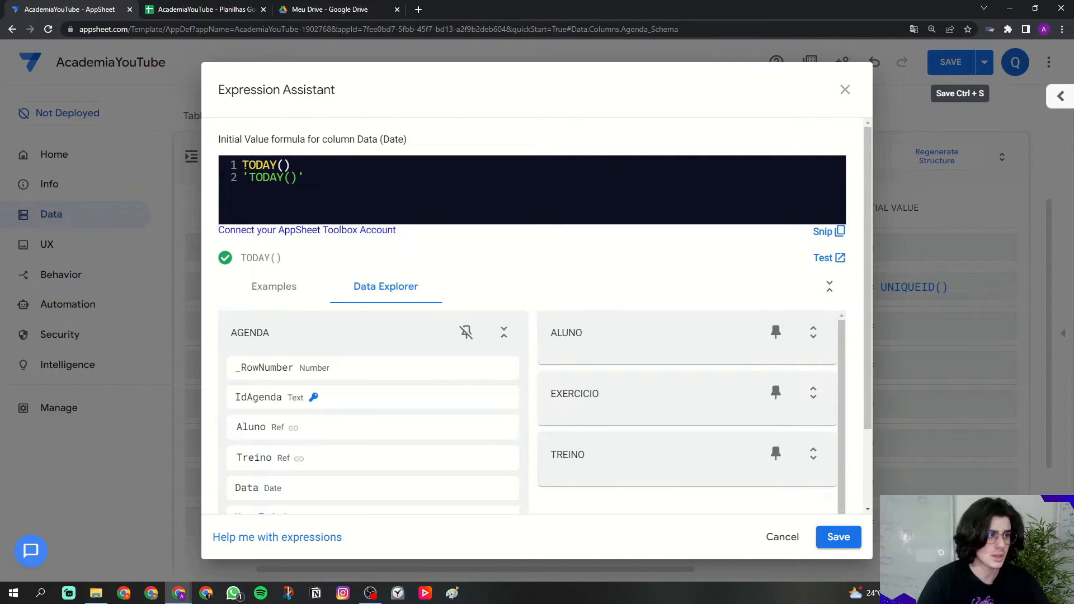
click(282, 287)
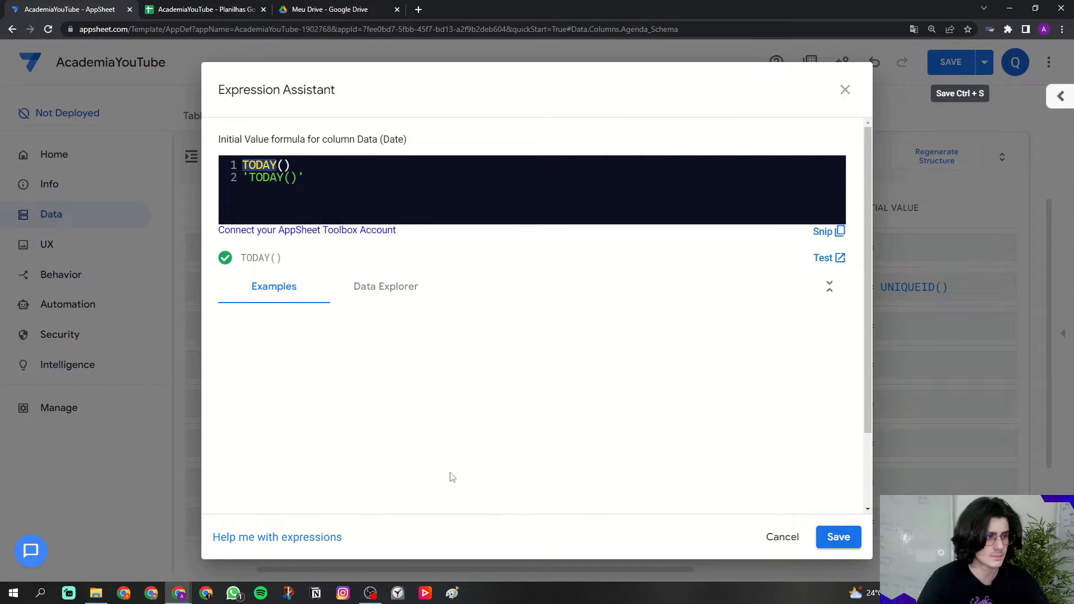
click(378, 296)
click(253, 165)
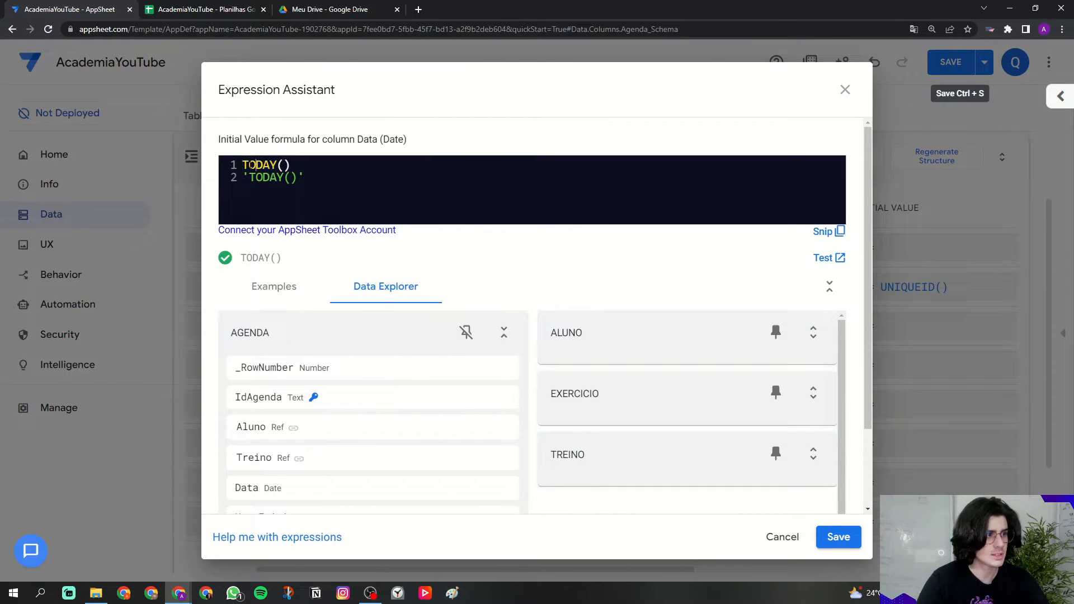
drag(244, 165, 276, 165)
click(278, 165)
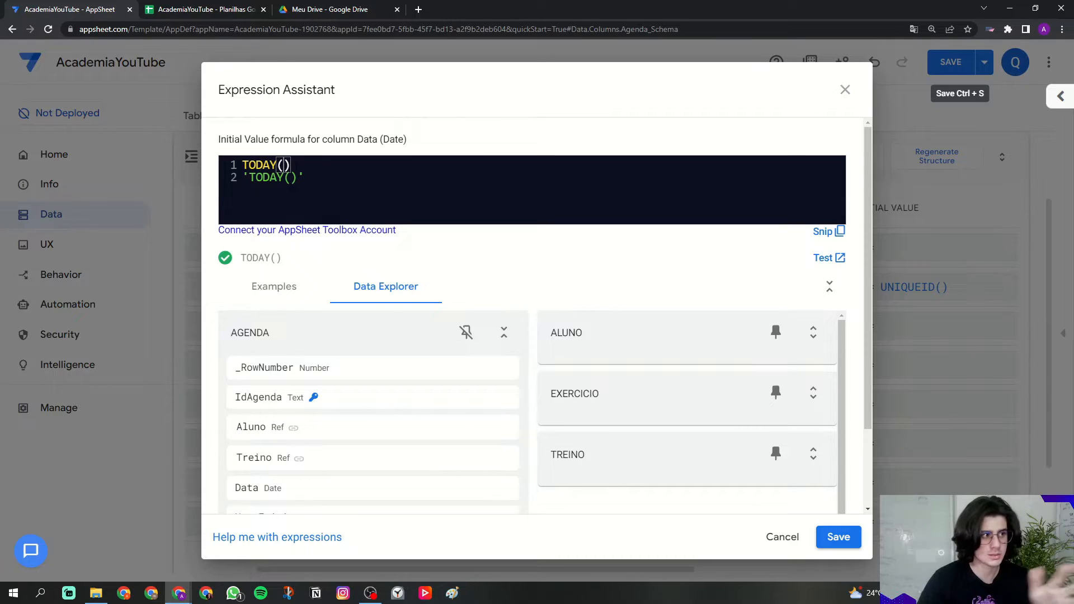
mouse_move(292, 165)
mouse_down()
mouse_move(243, 165)
mouse_move(245, 177)
mouse_move(297, 177)
mouse_up()
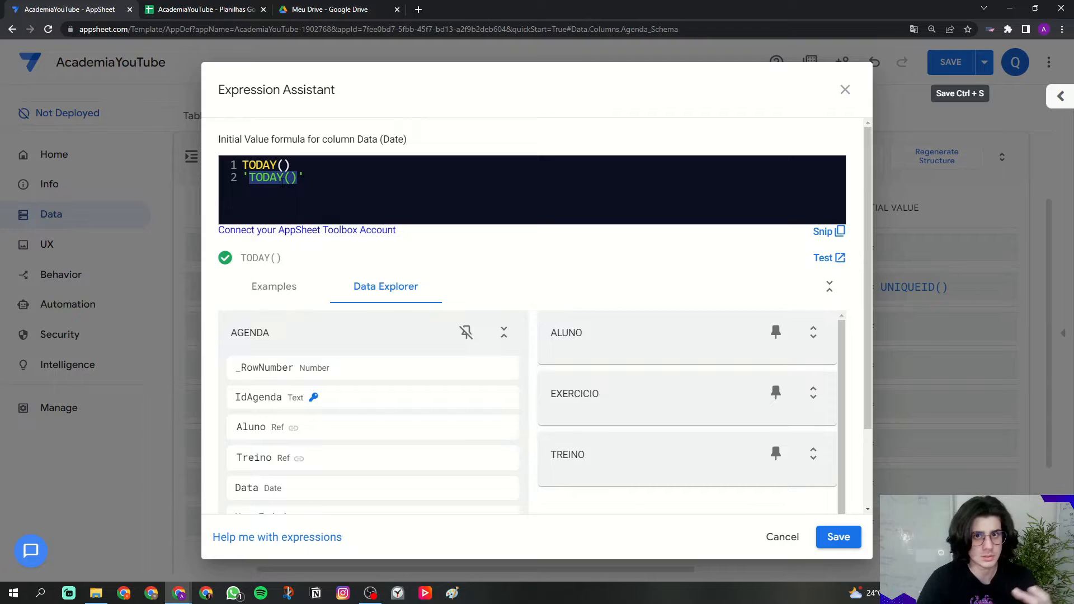
drag(304, 177, 244, 177)
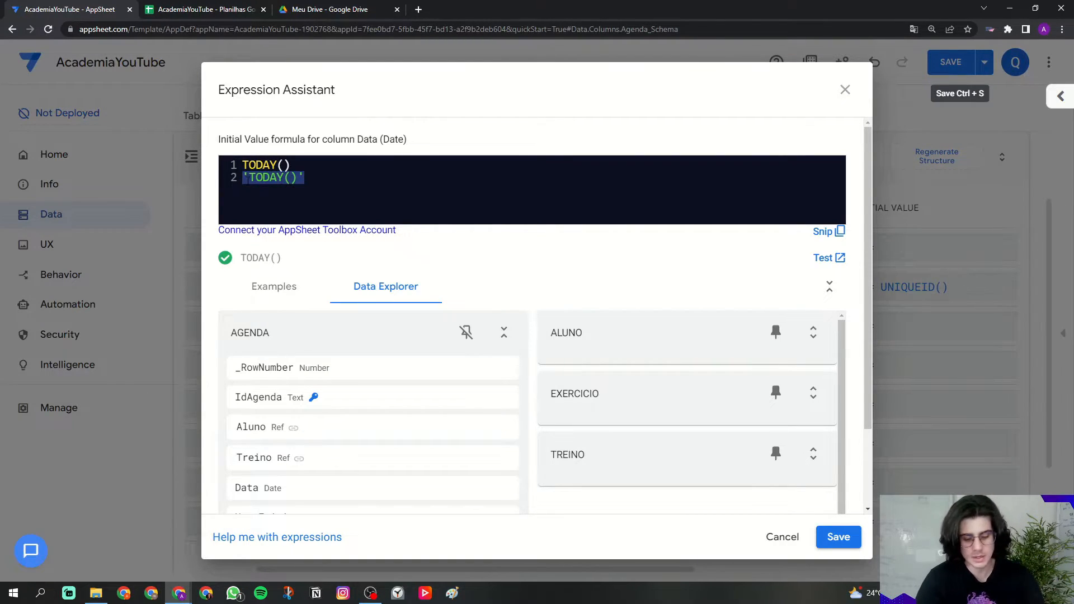
key(BackSpace)
key(BackSpace)
drag(291, 166, 249, 166)
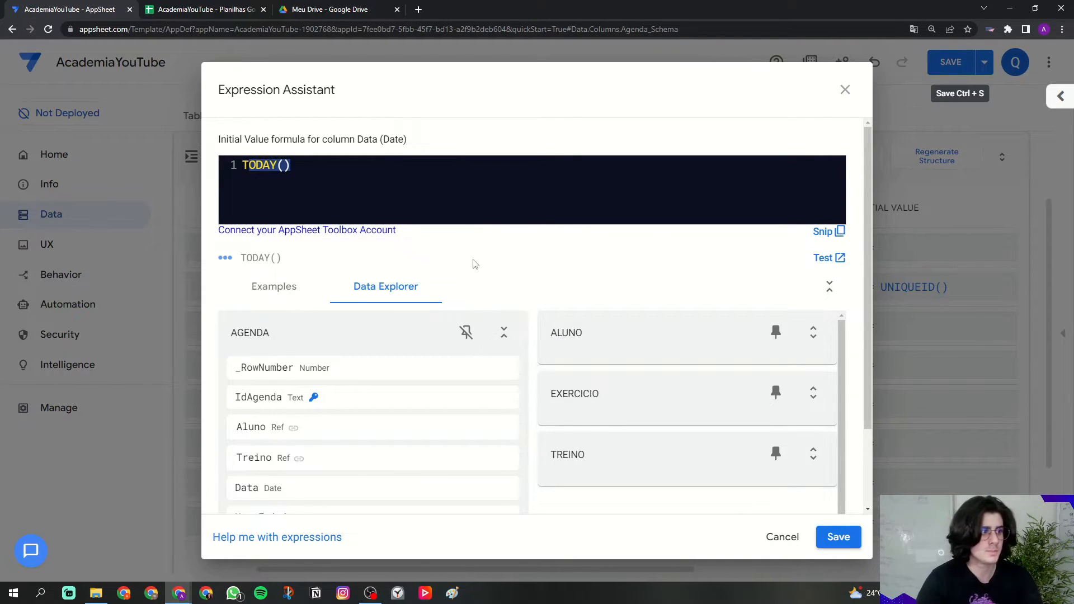
click(284, 166)
drag(293, 165, 233, 165)
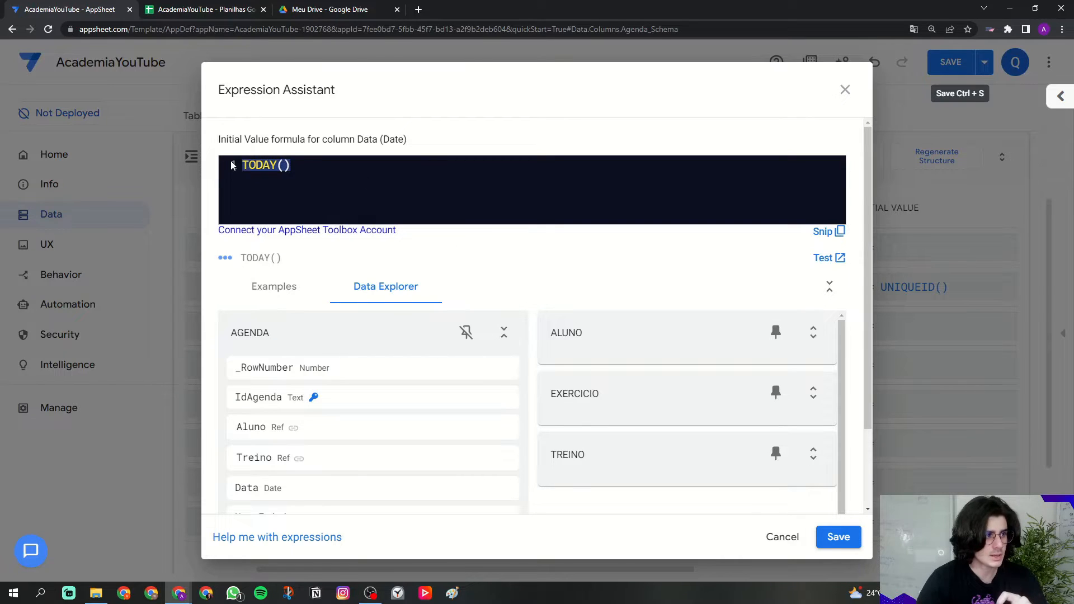
Step: Save Data's TODAY() initial value and make HoraInicio a required Time column
click(838, 537)
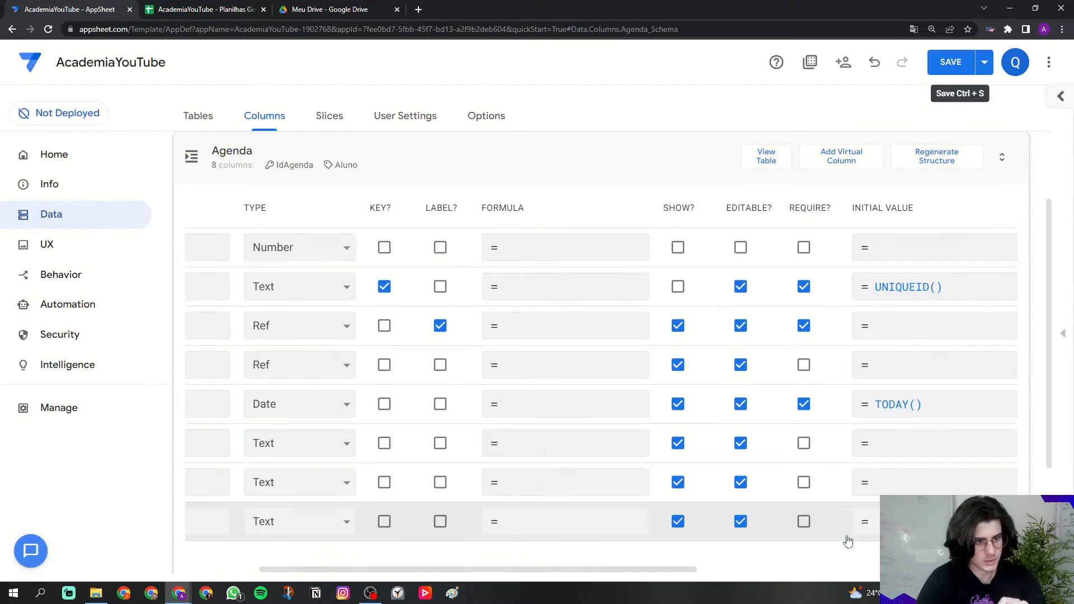
drag(655, 571, 551, 562)
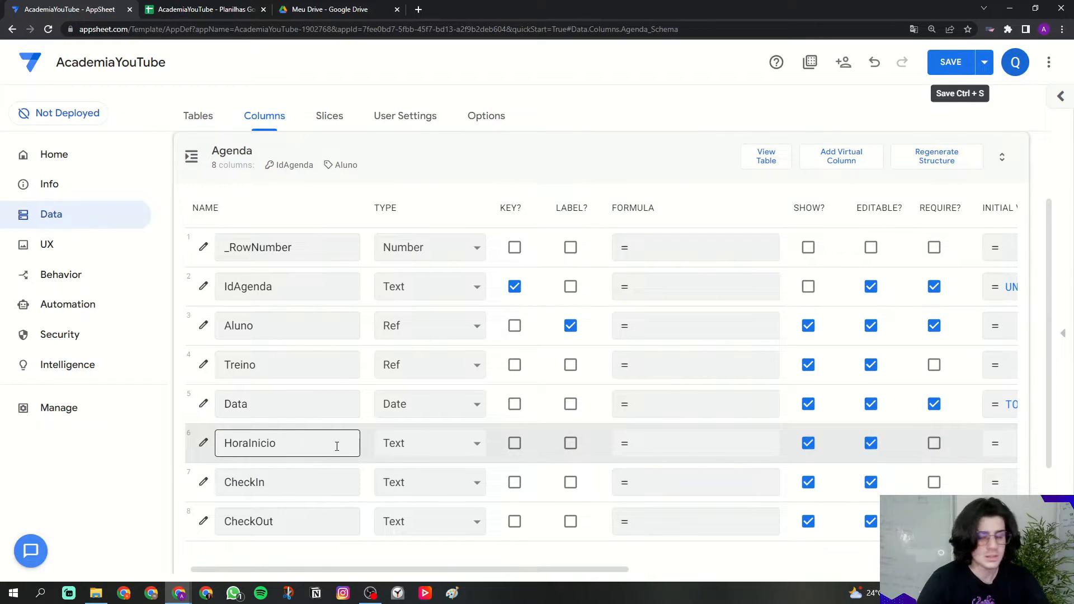
click(385, 447)
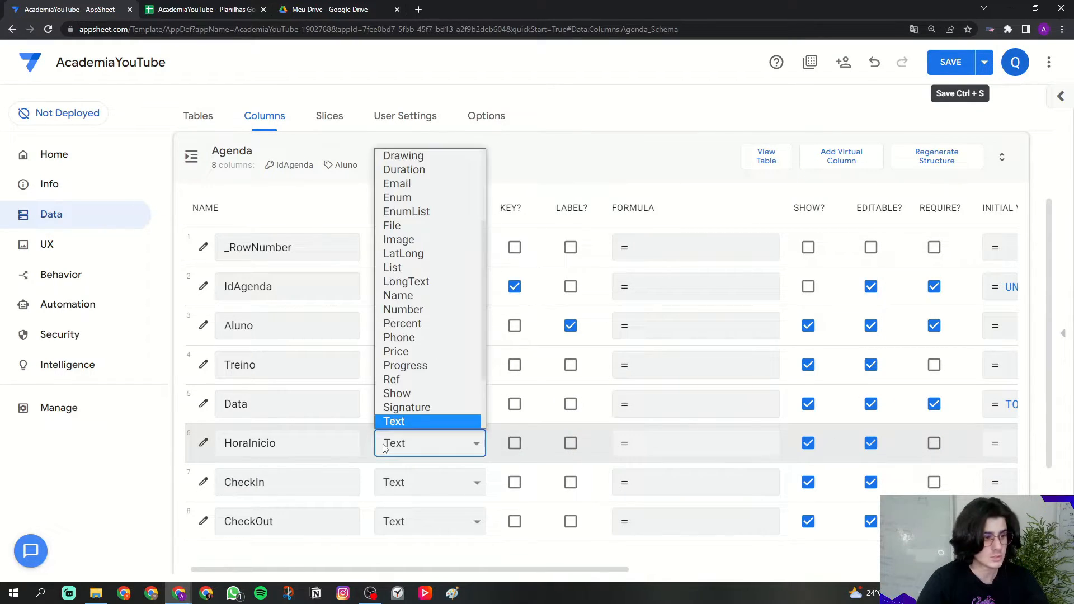
scroll(419, 392, down, 3)
click(421, 373)
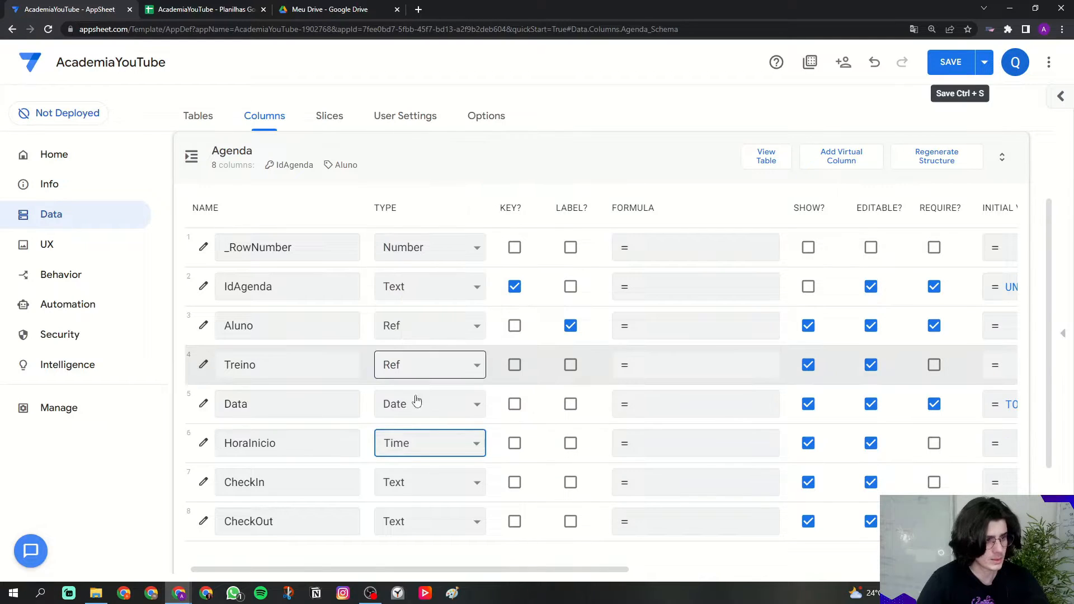
click(183, 449)
click(932, 443)
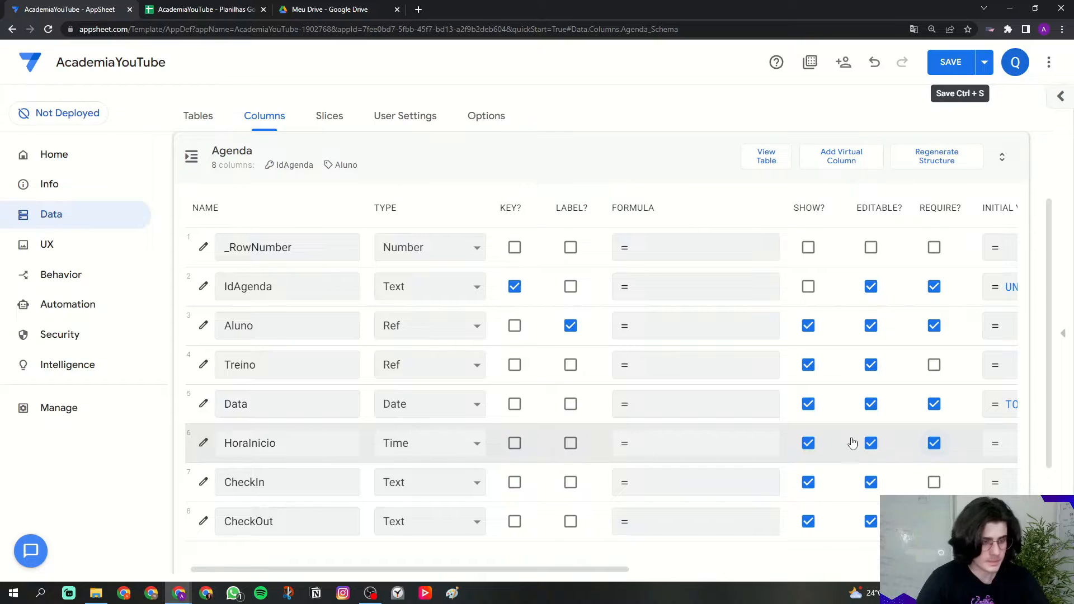
Step: Set HoraInicio to ignore seconds
click(205, 443)
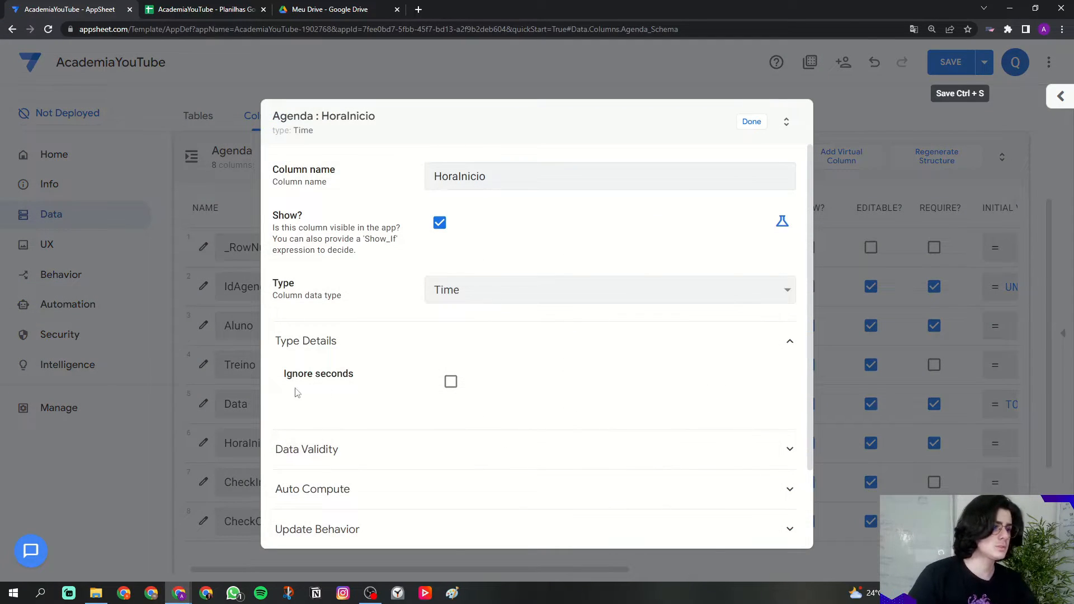
drag(286, 374, 360, 375)
click(410, 383)
click(451, 384)
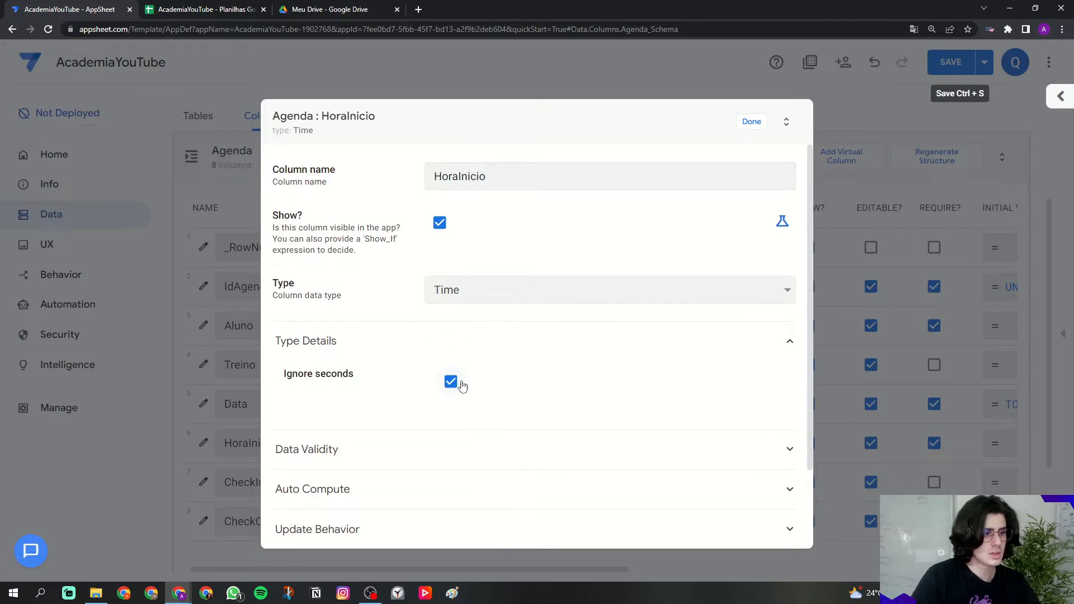
click(751, 122)
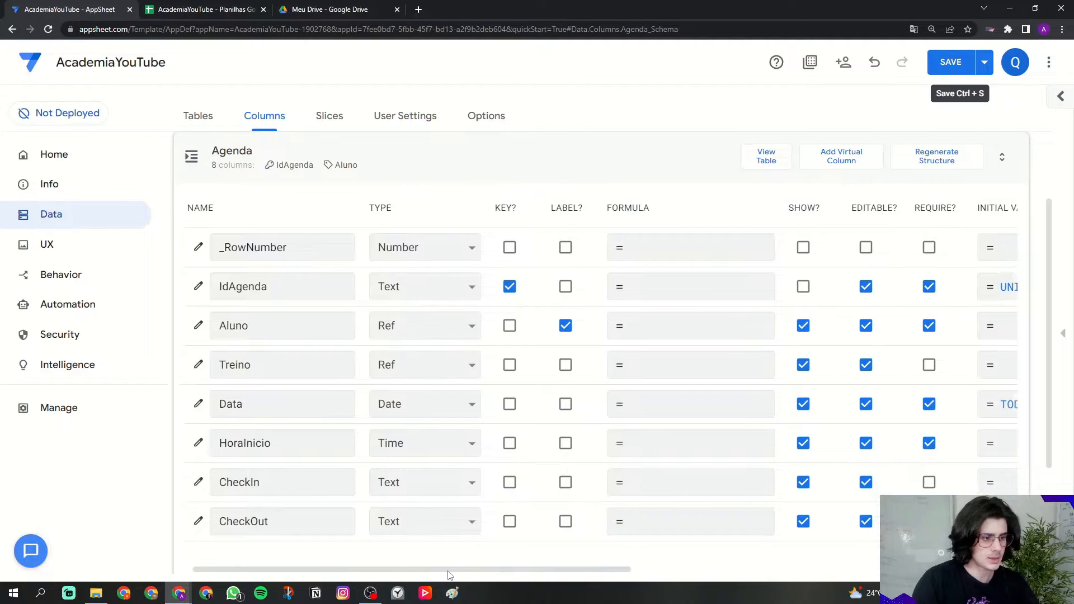
scroll(504, 520, right, 5)
Step: Set HoraInicio's initial value to TIMENOW()
click(771, 439)
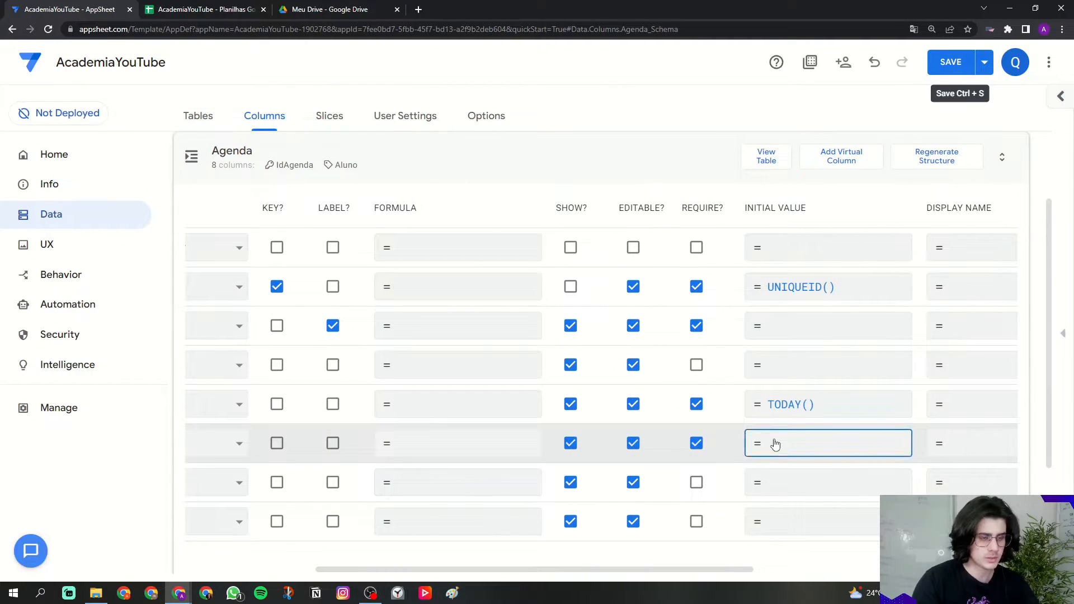
key(Caps_Lock)
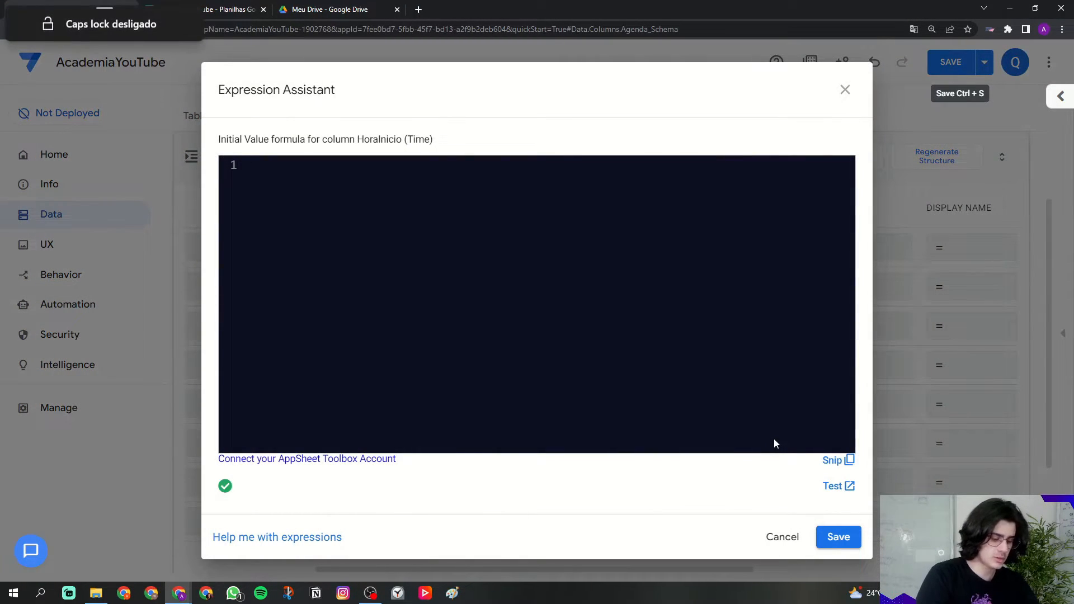
text(tim)
key(BackSpace)
key(BackSpace)
key(Caps_Lock)
text(TIMENOW)
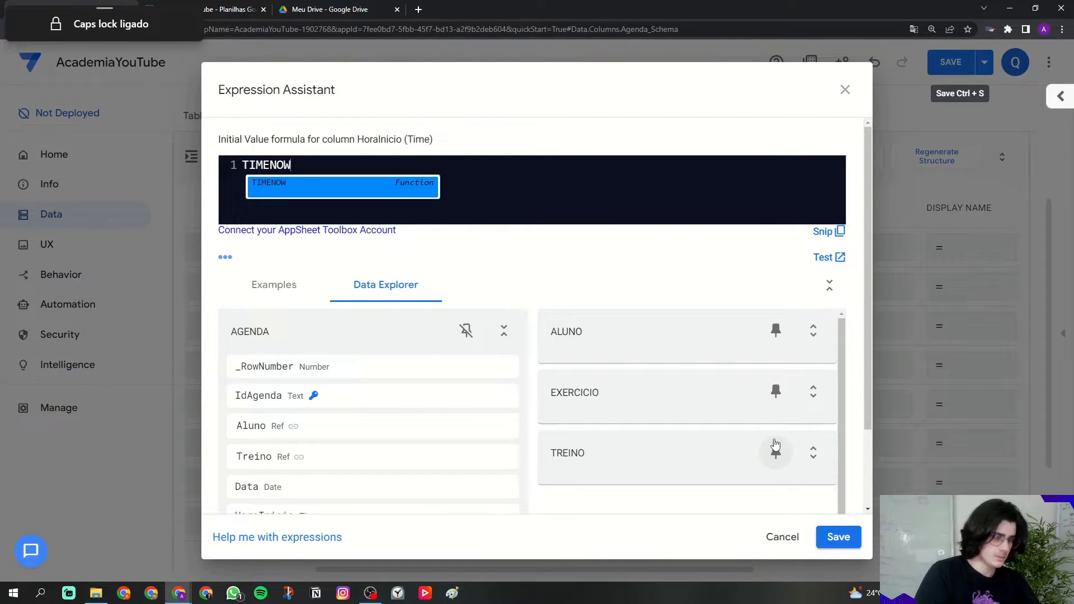
key(Return)
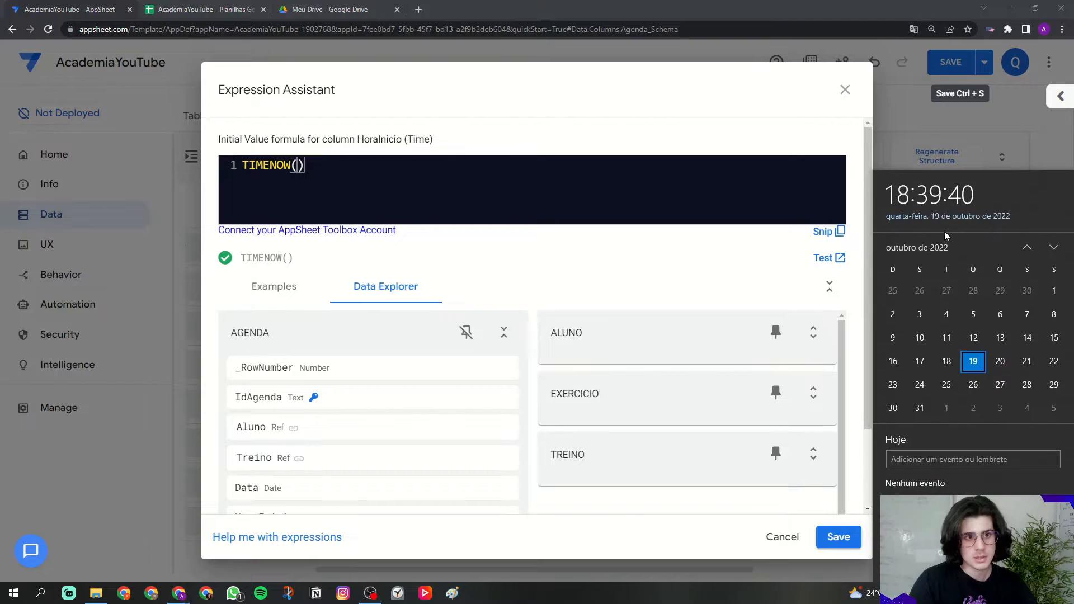
click(652, 199)
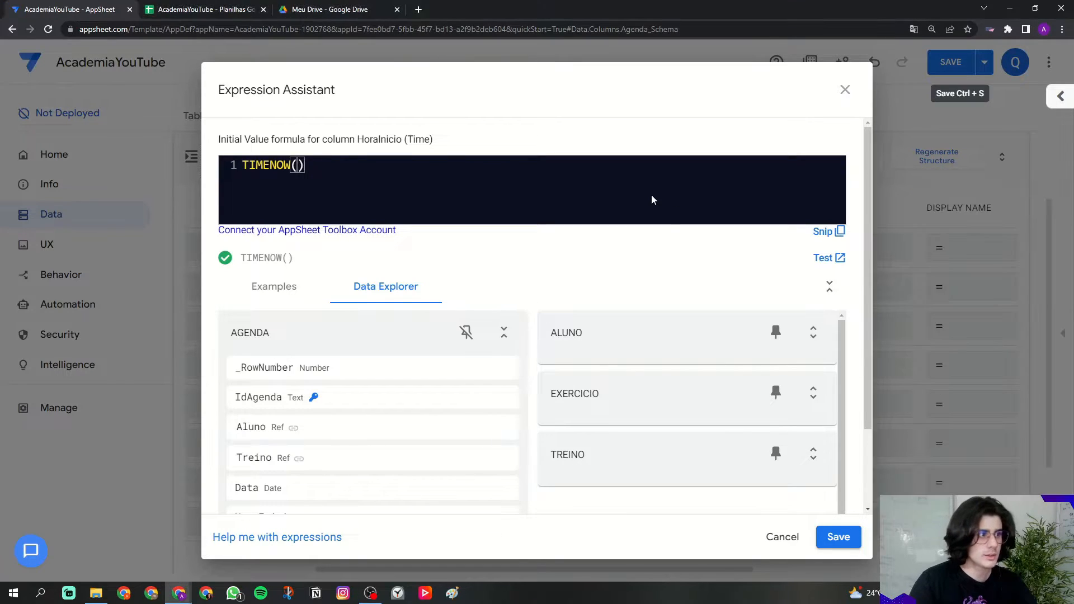
click(833, 538)
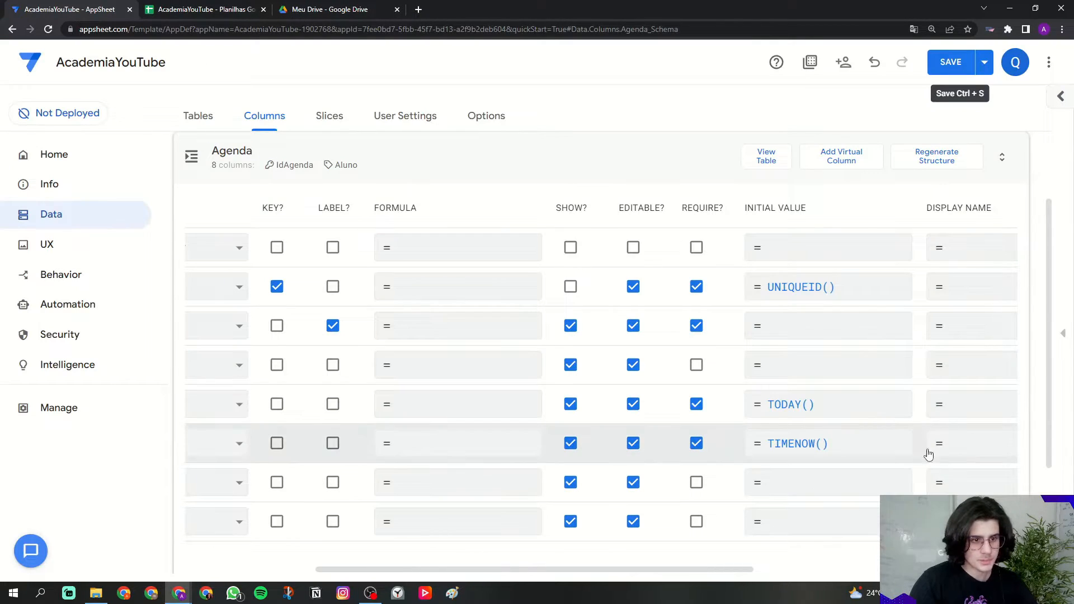
Step: Set HoraInicio's display name to 'Hora inicial'
click(956, 447)
double_click(398, 139)
click(412, 179)
text(')
key(Caps_Lock)
text(HORA)
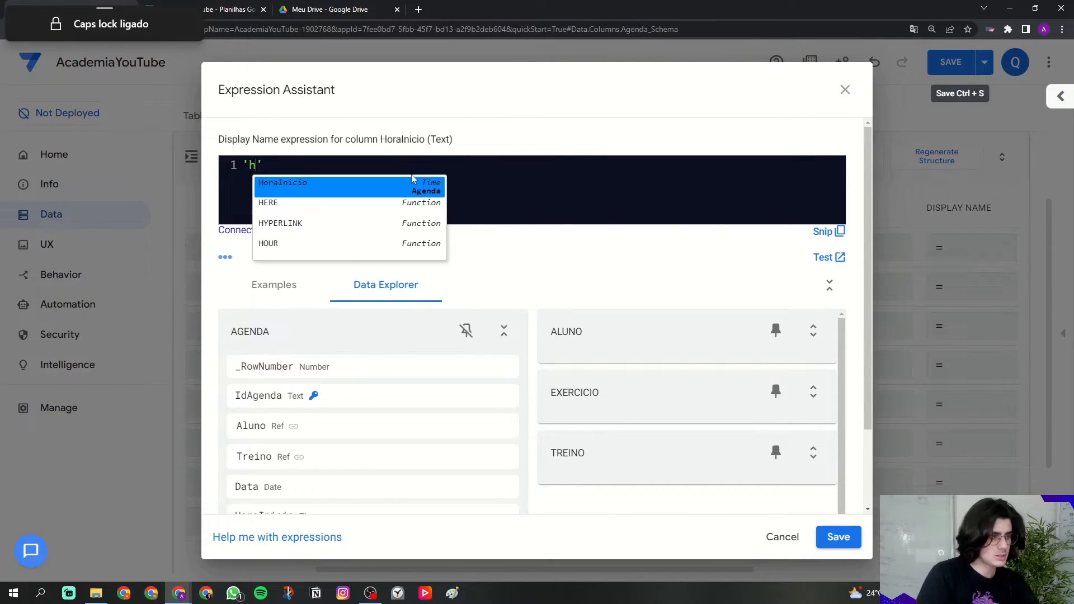
key(BackSpace)
key(BackSpace)
key(BackSpace)
key(BackSpace)
key(Caps_Lock)
text(Hora inicial)
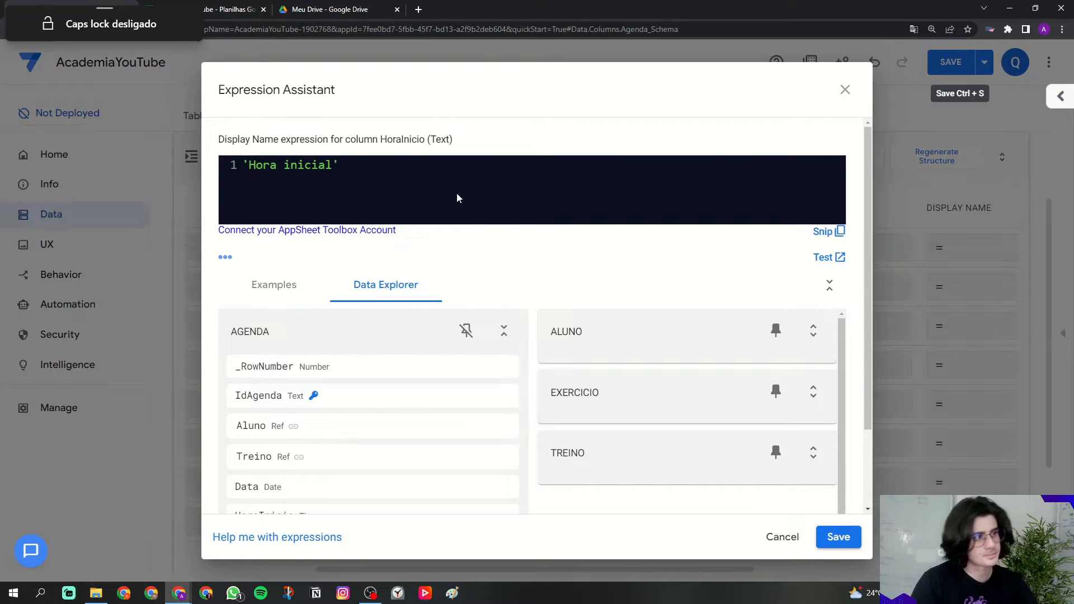
click(837, 537)
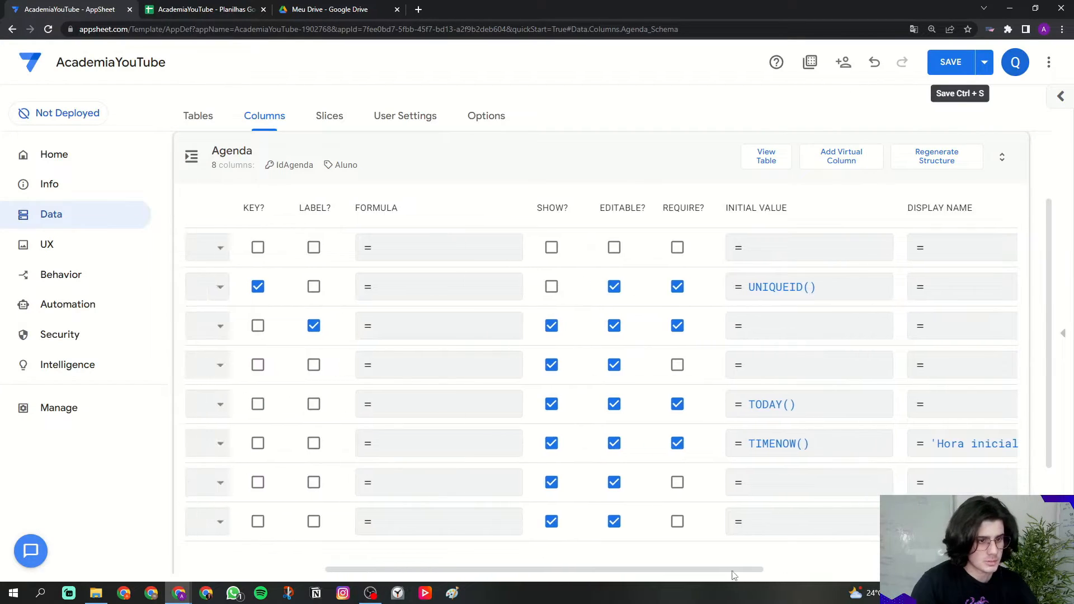
drag(769, 568, 515, 581)
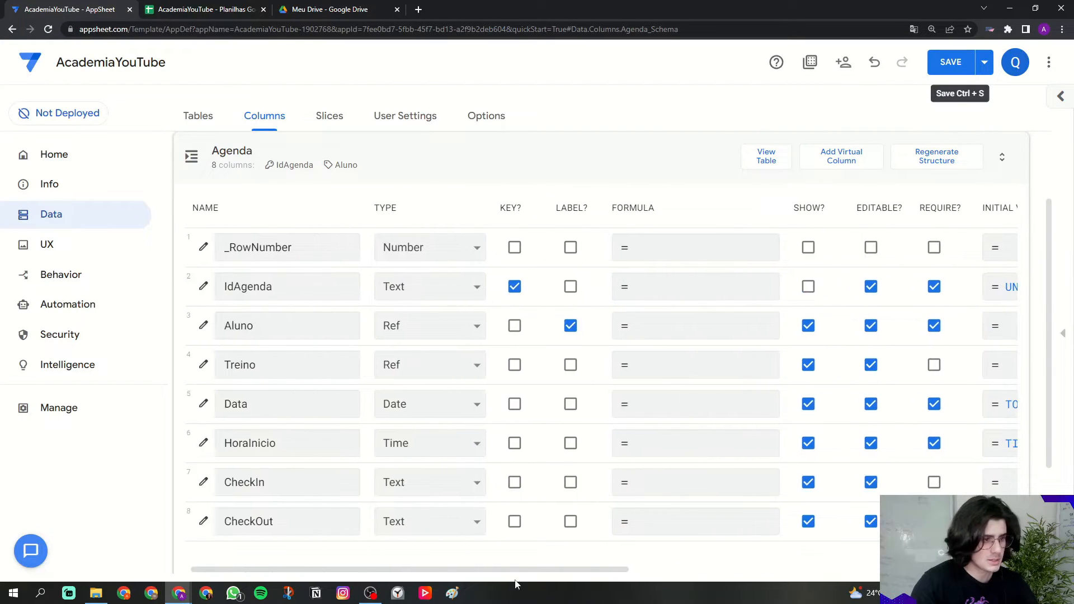
Step: Change the CheckIn and CheckOut column types to Time
click(438, 496)
scroll(427, 425, down, 3)
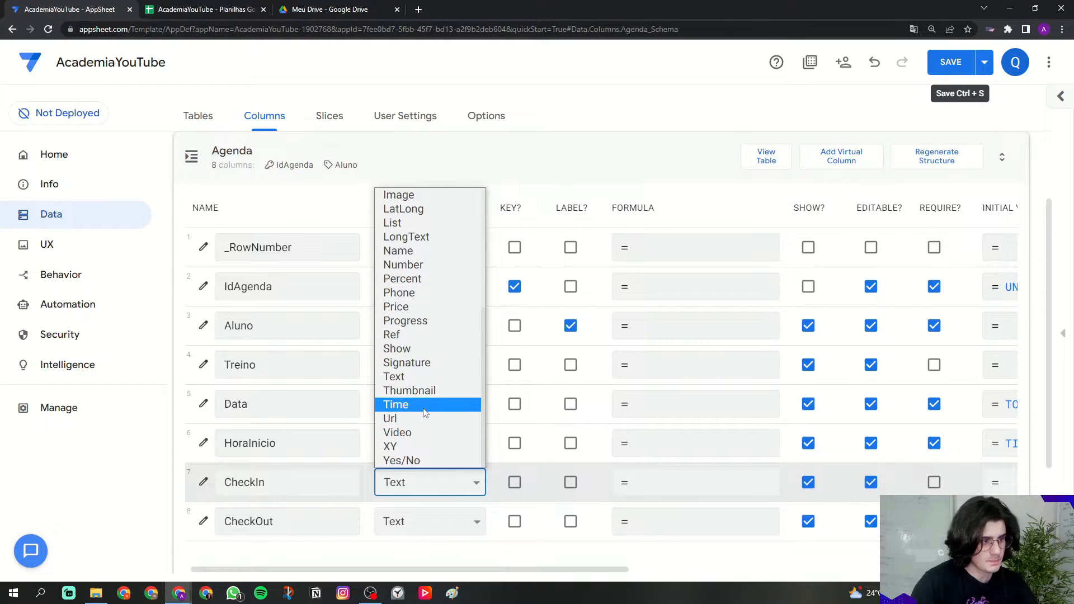
click(414, 404)
click(413, 519)
scroll(421, 490, down, 2)
scroll(421, 489, down, 1)
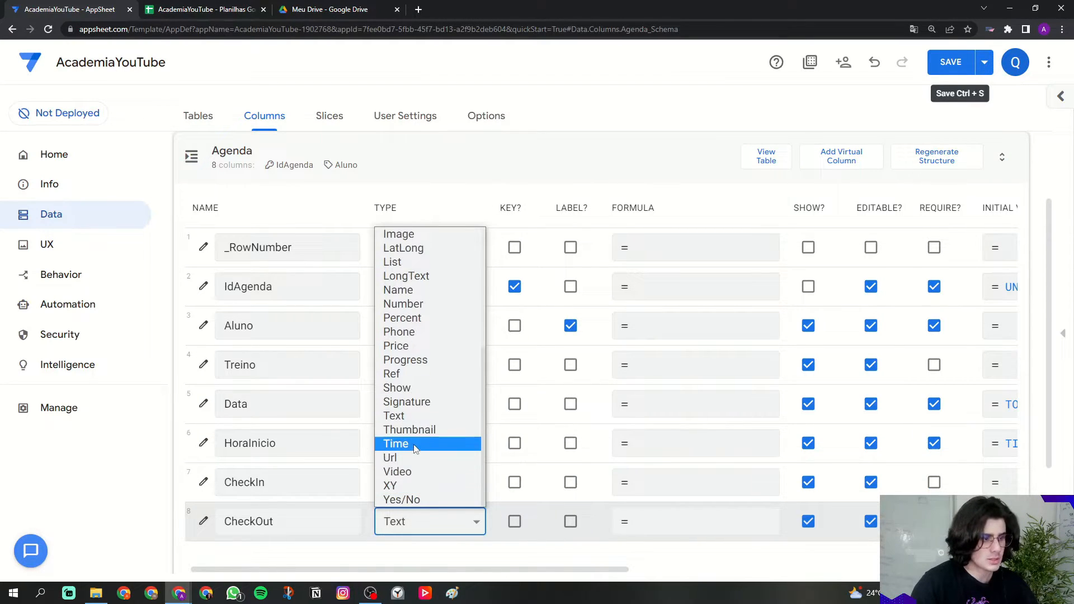
click(415, 445)
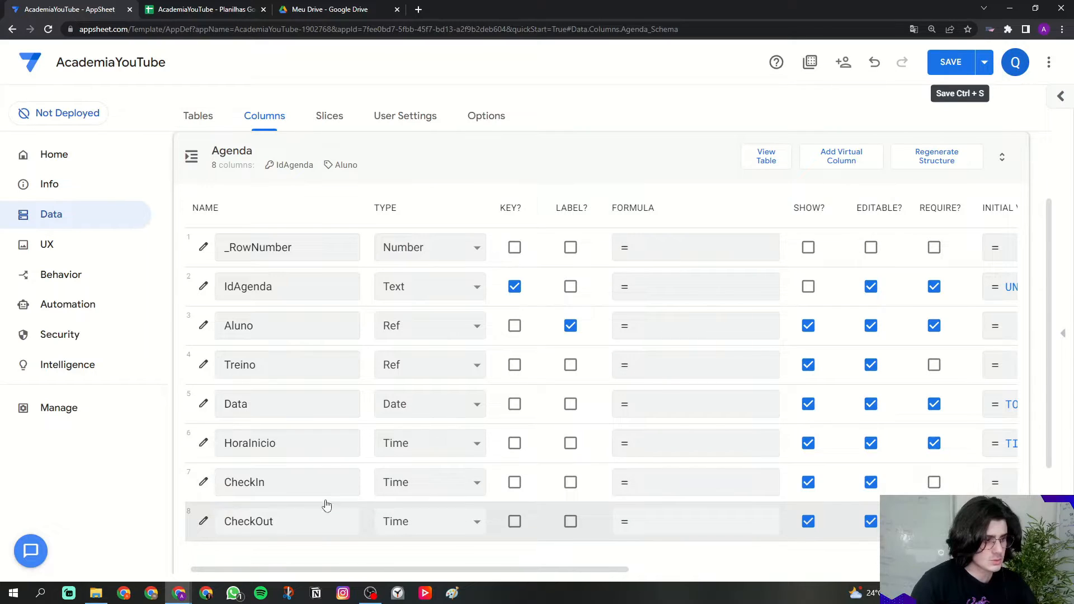
Step: Make CheckIn ignore seconds in its column settings, and check CheckOut's settings
click(203, 482)
click(451, 381)
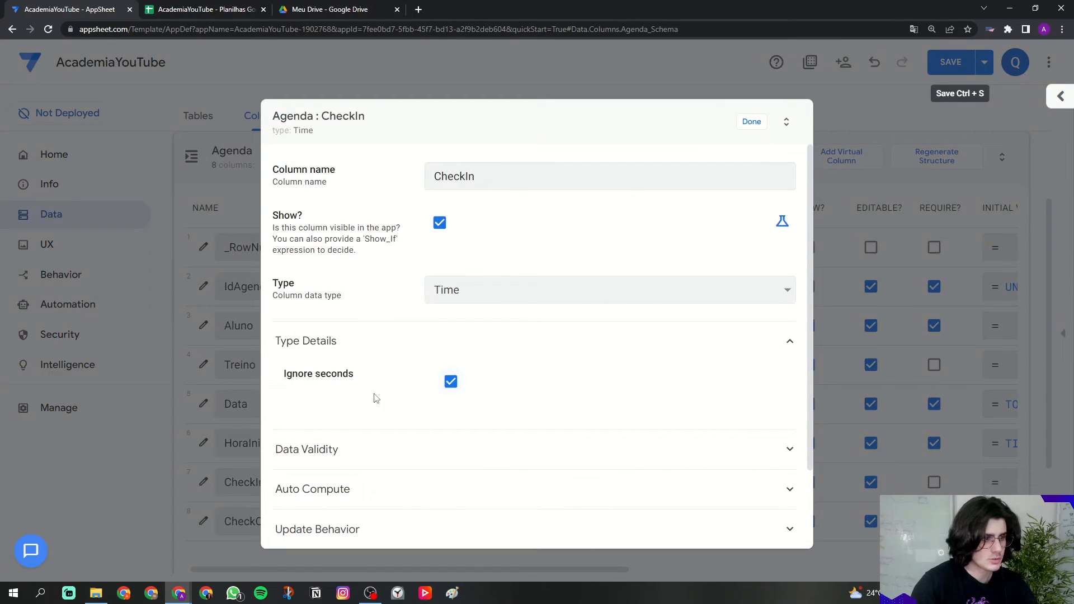
double_click(324, 381)
click(751, 122)
click(203, 521)
click(752, 121)
Step: Set CheckIn's display name to 'Check-In'
drag(417, 570, 666, 569)
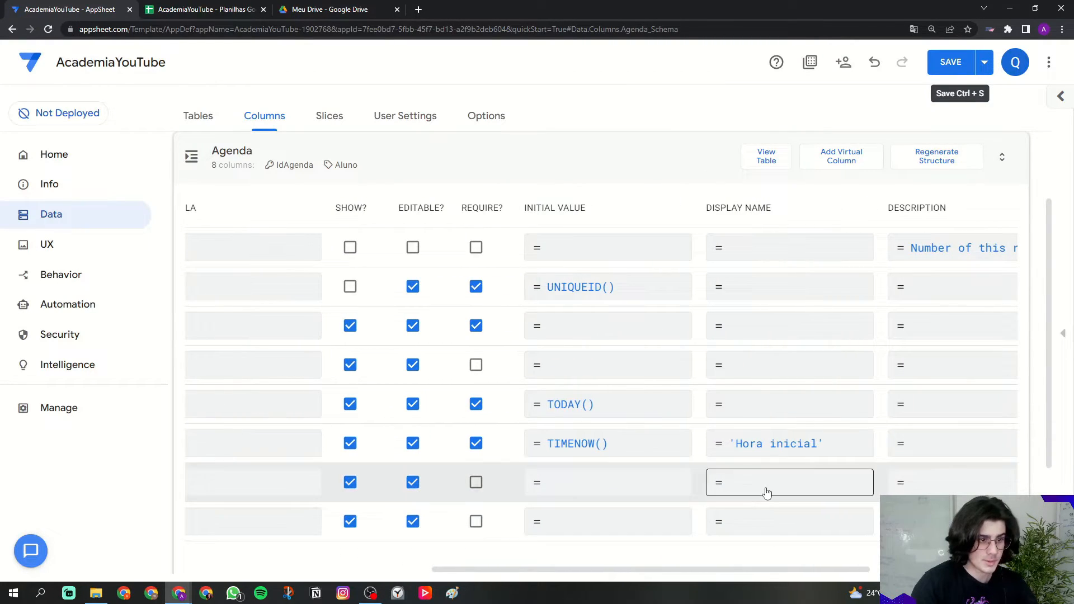
click(761, 515)
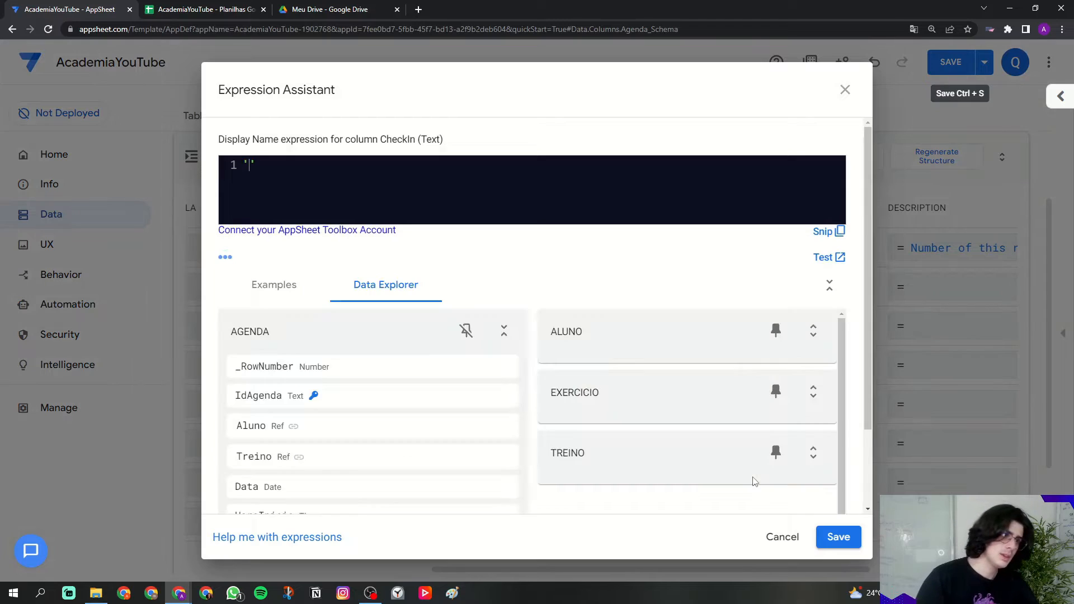
key(Caps_Lock)
text(C)
key(Caps_Lock)
text(heck)
key(Caps_Lock)
text(-In)
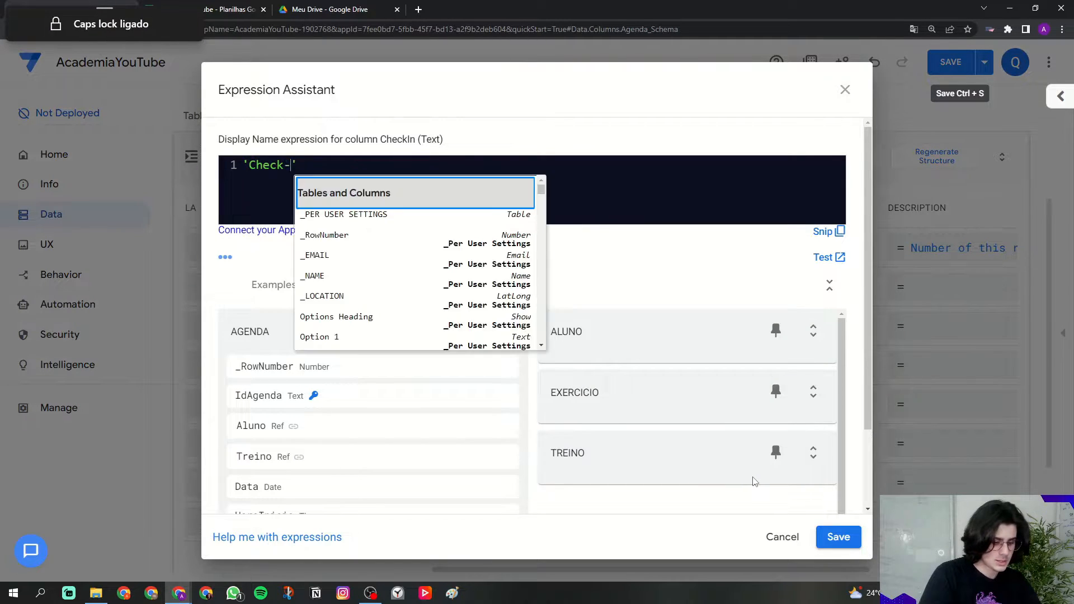
key(Escape)
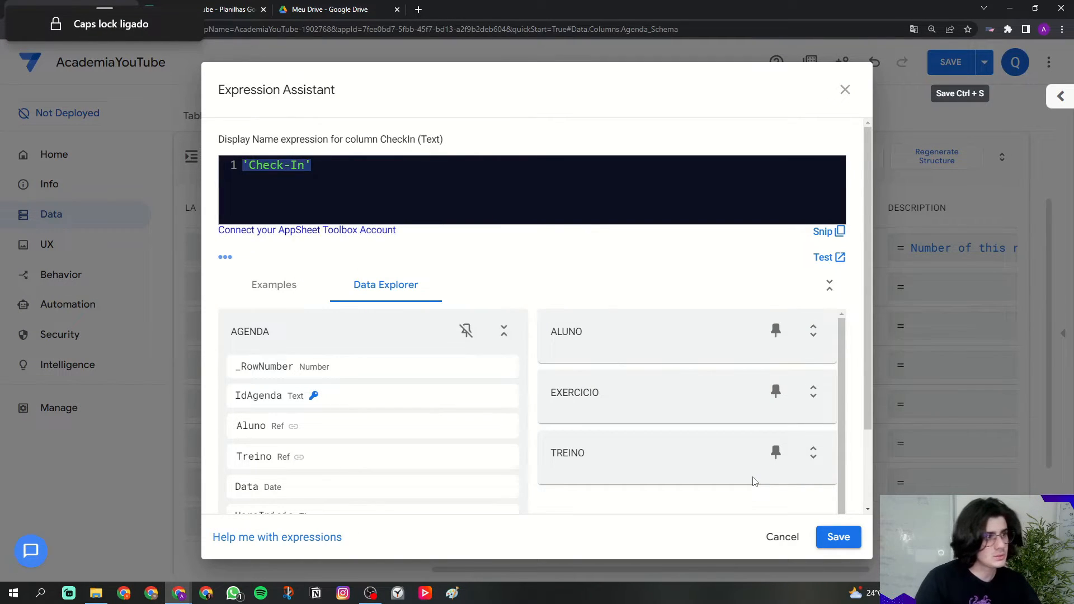
click(838, 537)
Step: Set CheckOut's display name to 'Check-Out'
click(756, 524)
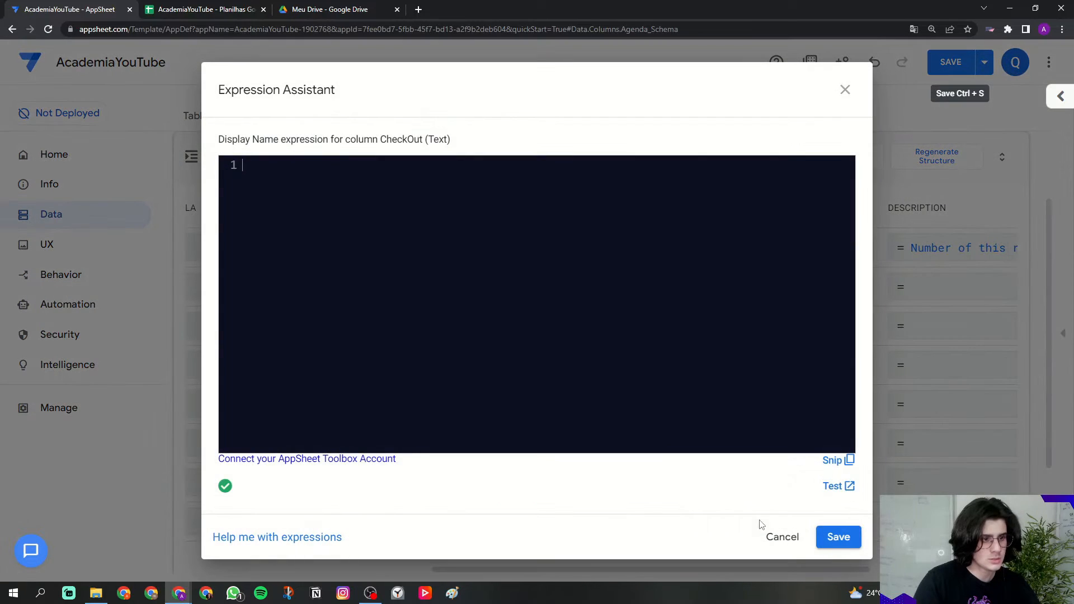
text('Check-In')
key(Caps_Lock)
text(Out)
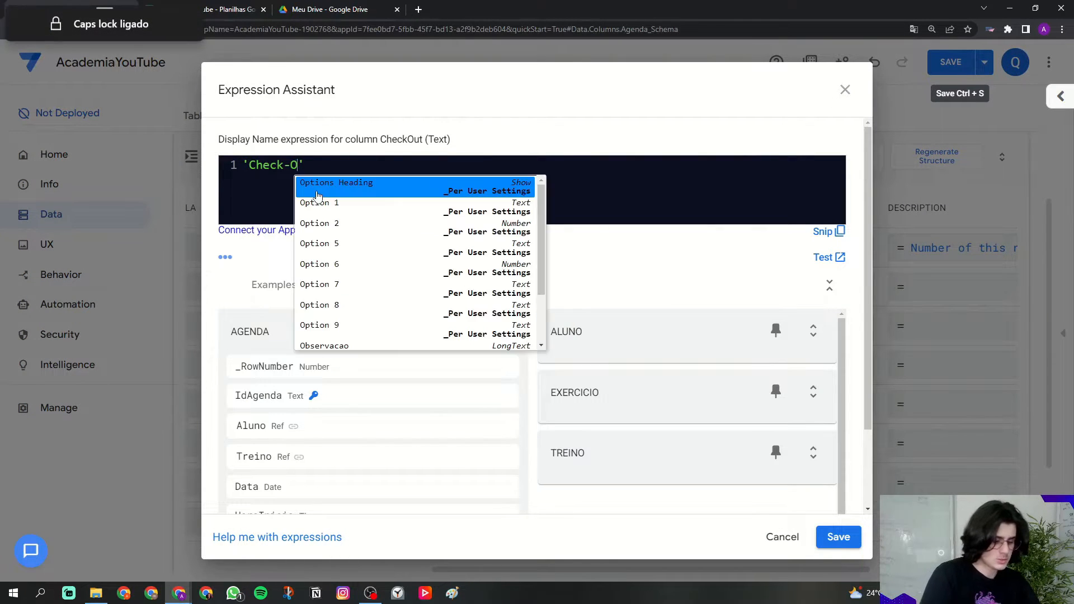
click(836, 537)
drag(794, 568, 528, 569)
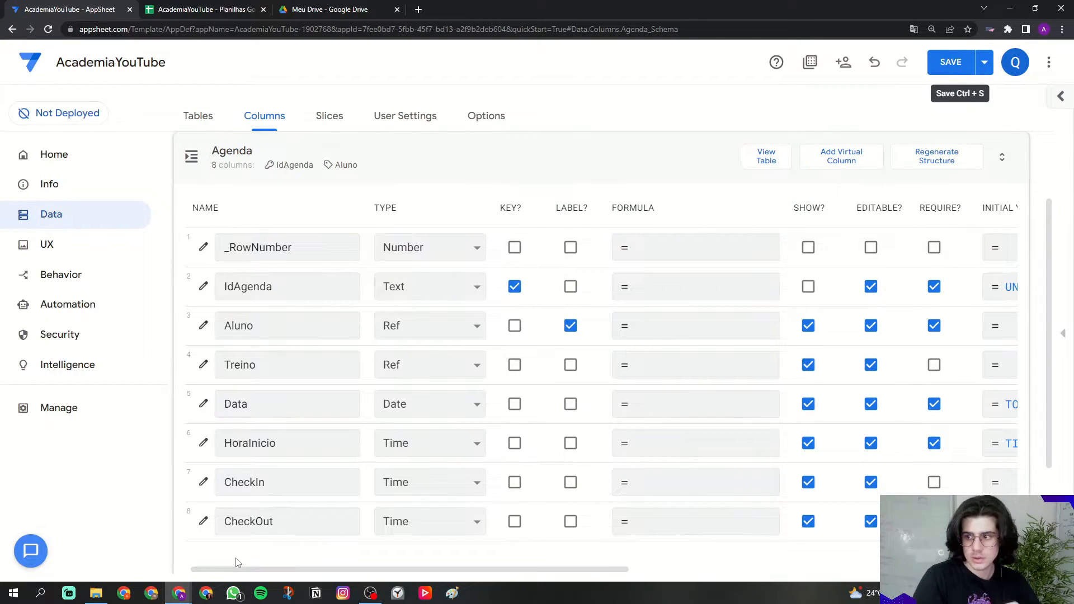
Step: Save the app with Ctrl+S, then reopen the Agenda table's column list under Data > Columns
key(ctrl+s)
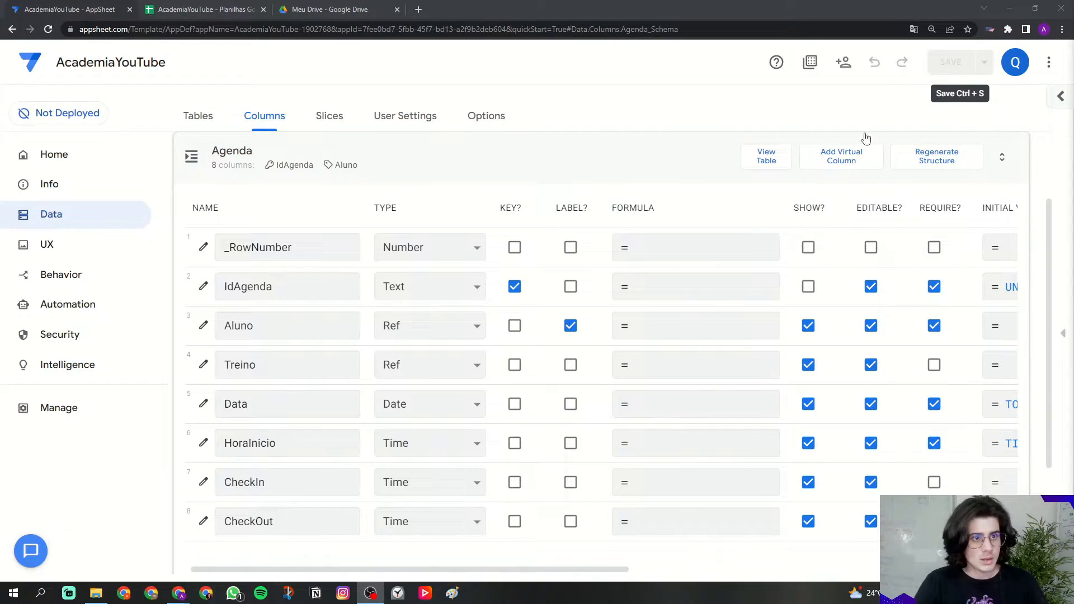
click(373, 169)
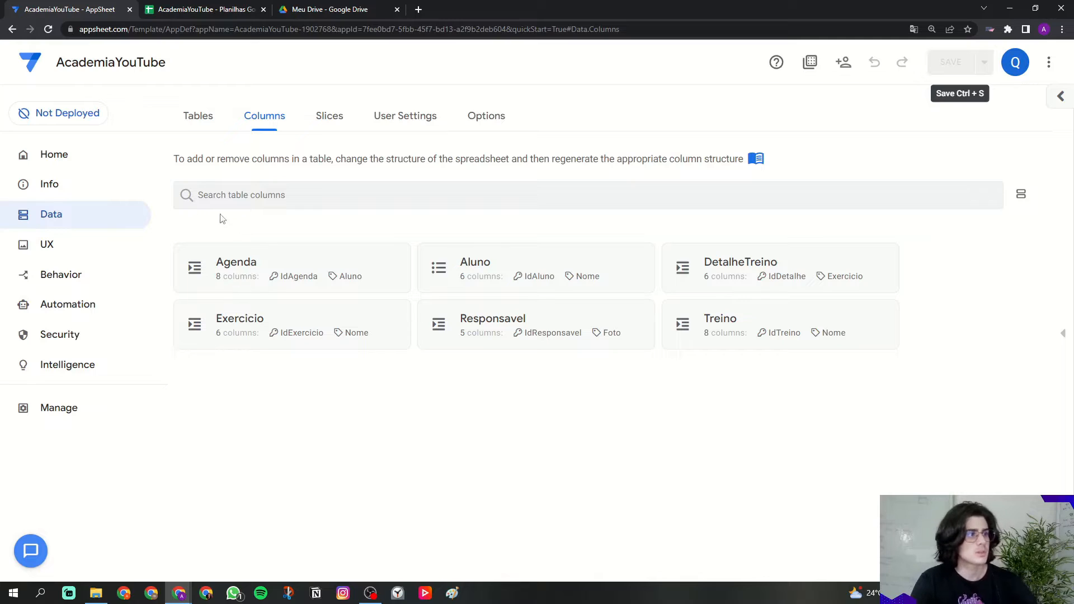
click(93, 214)
click(265, 115)
click(222, 261)
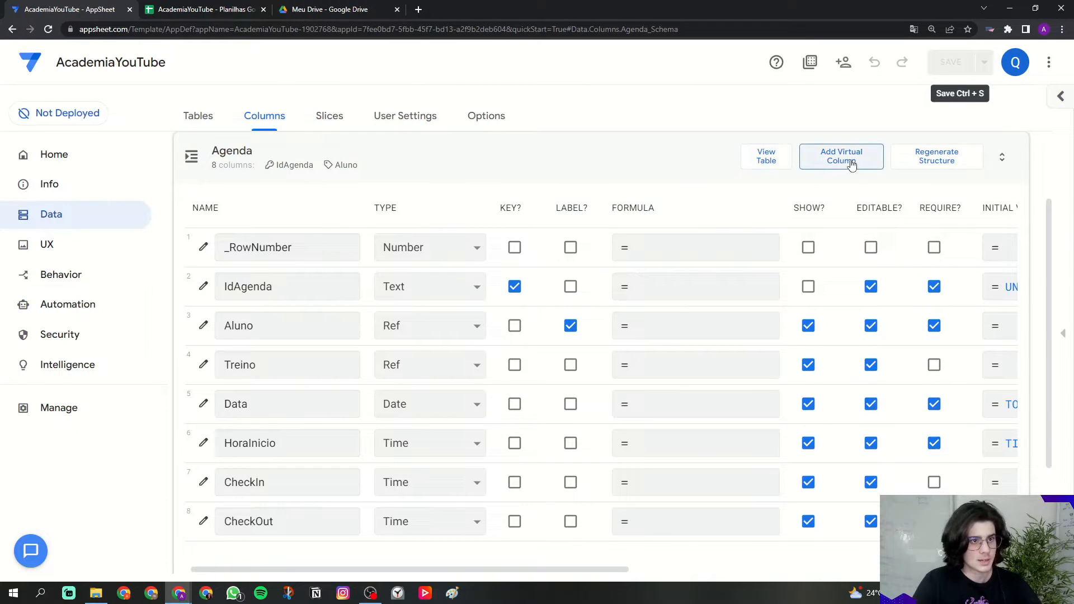
Step: Add a virtual column named HoraFinal to the Agenda table
click(844, 161)
triple_click(672, 182)
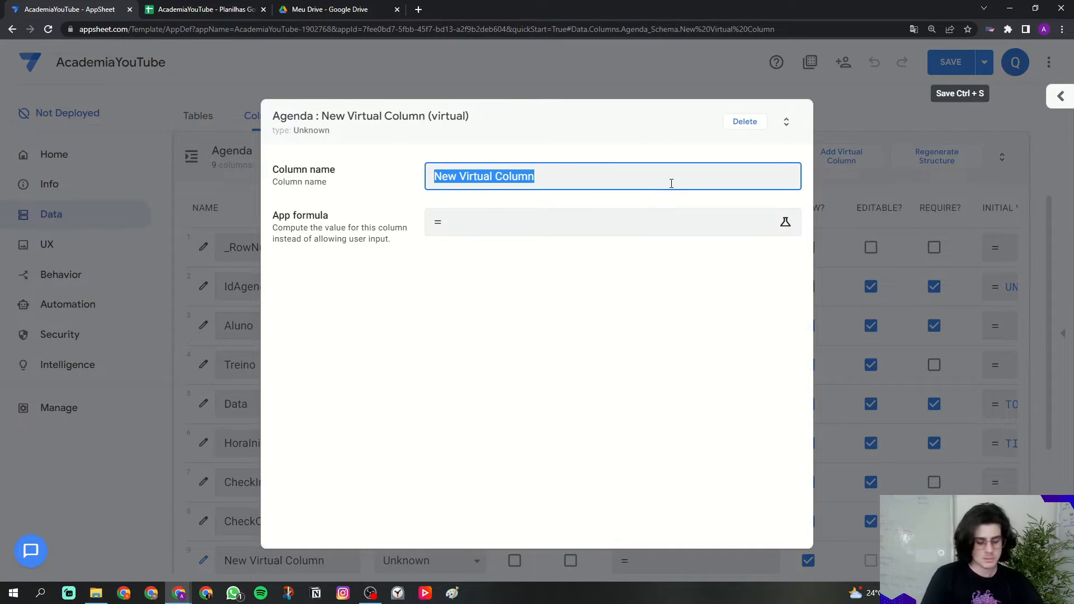
key(Caps_Lock)
text(HoraFinal)
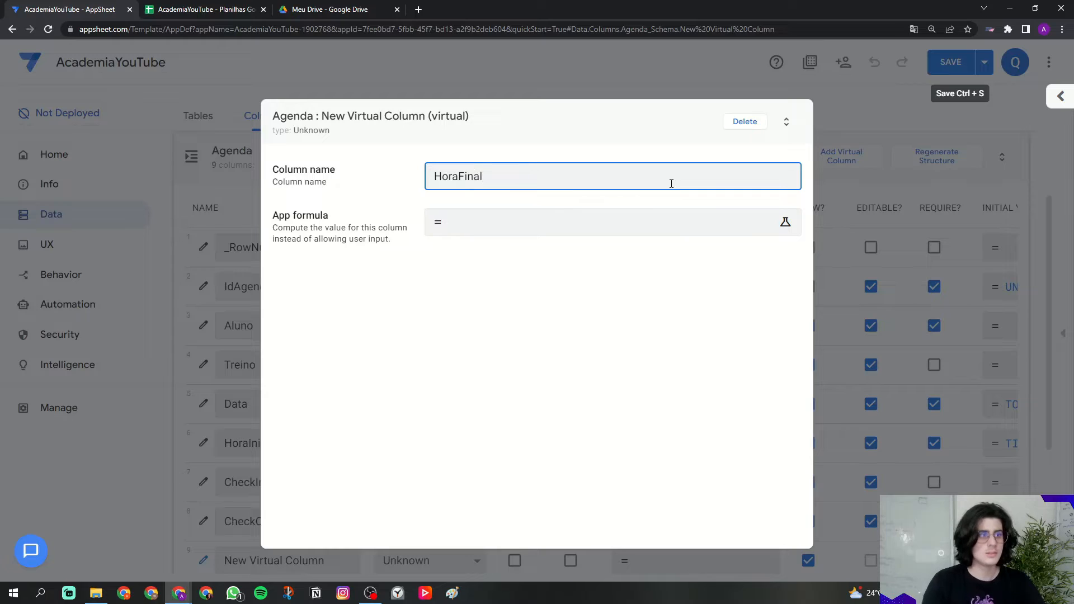
click(429, 201)
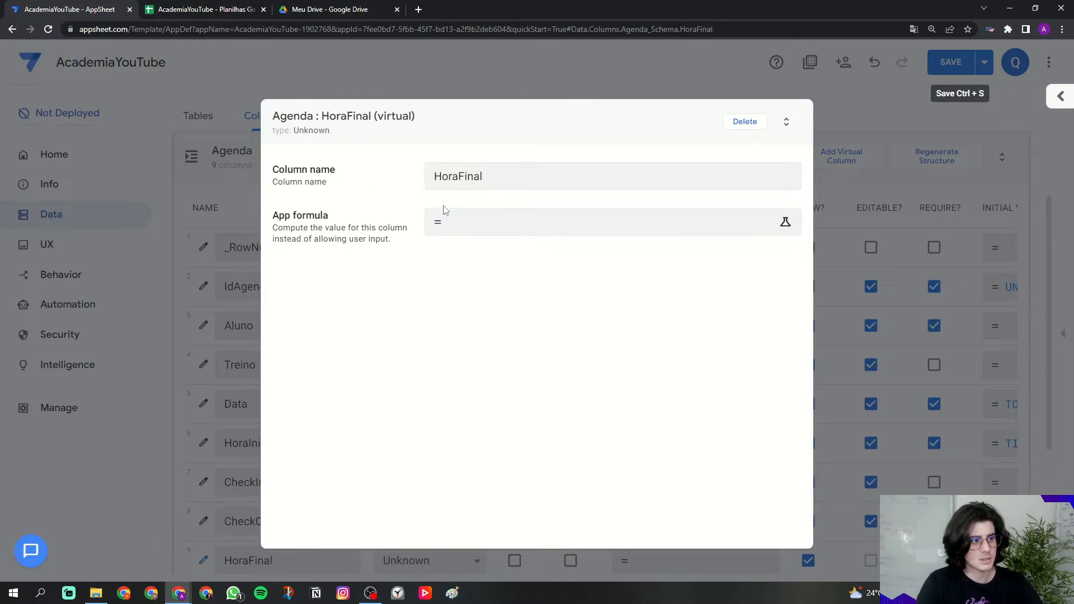
click(430, 177)
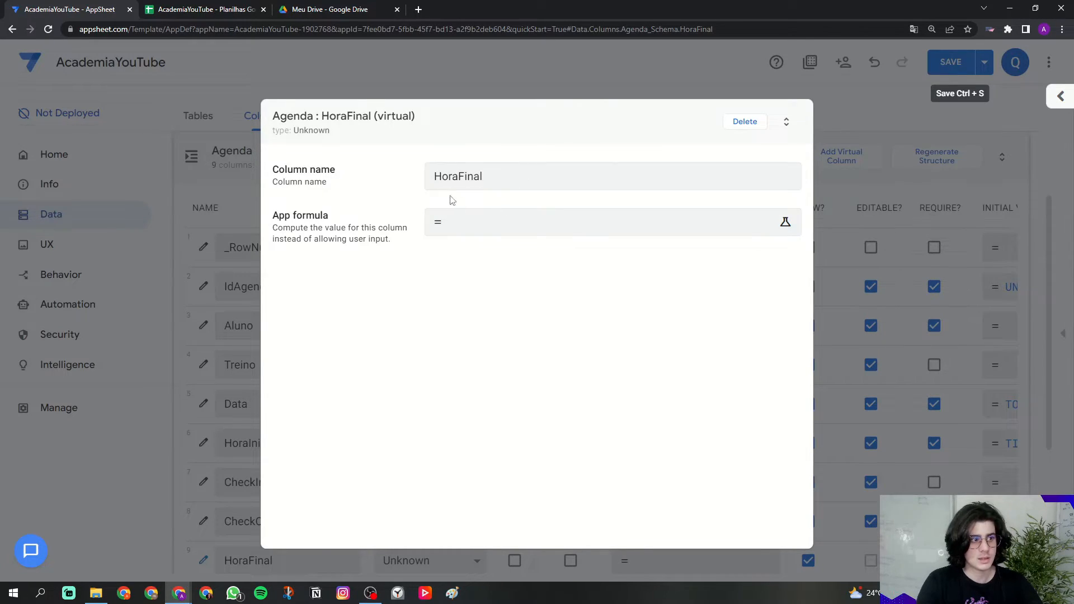
Step: Enter the formula [HoraInicio]+"001:30:00" for HoraFinal
click(449, 218)
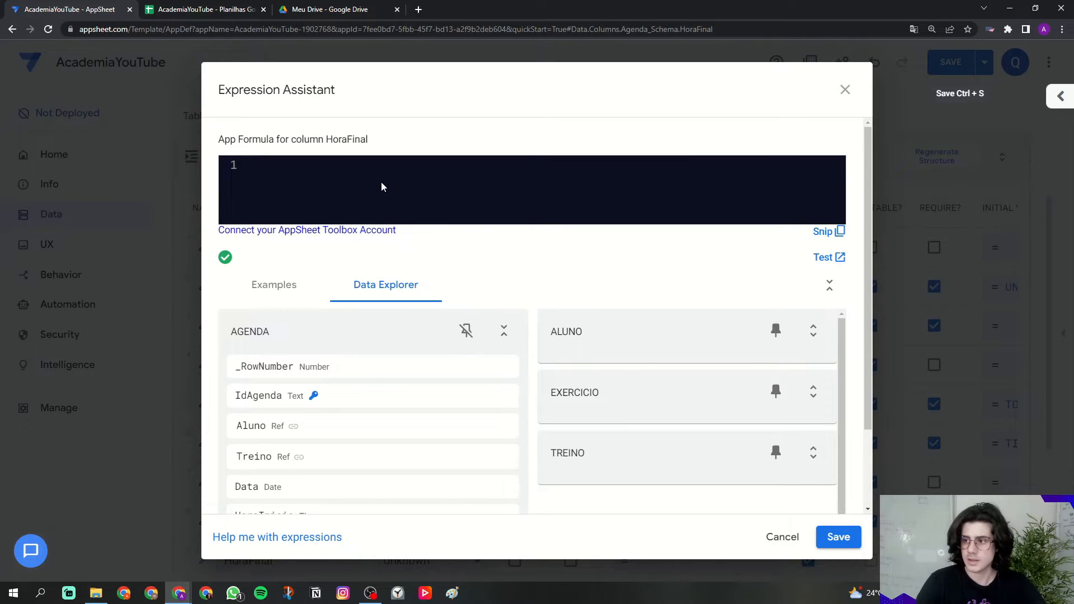
text([)
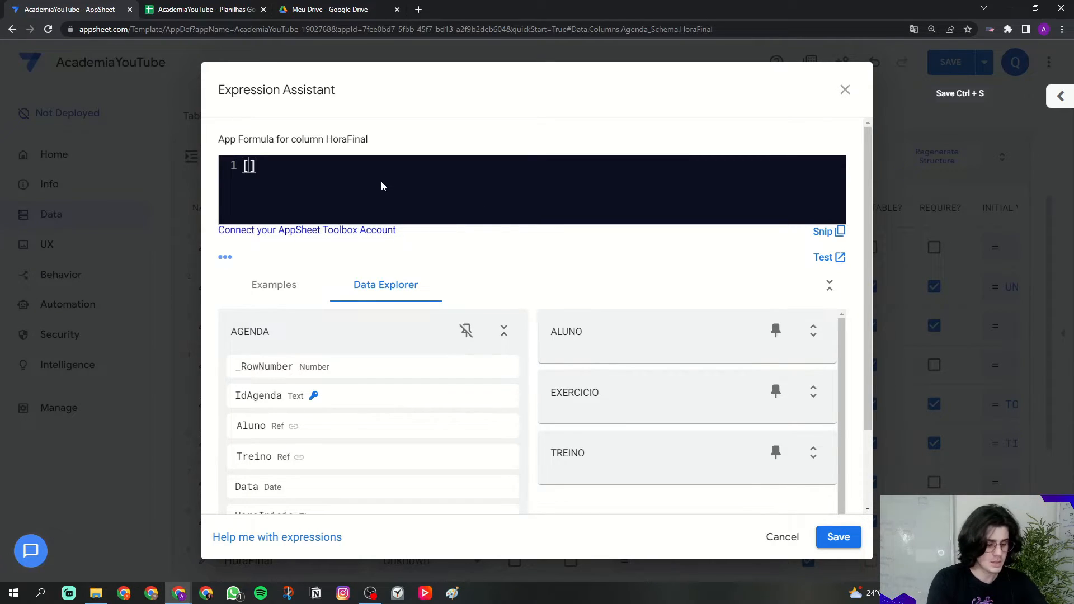
key(Caps_Lock)
text(Hora)
click(382, 186)
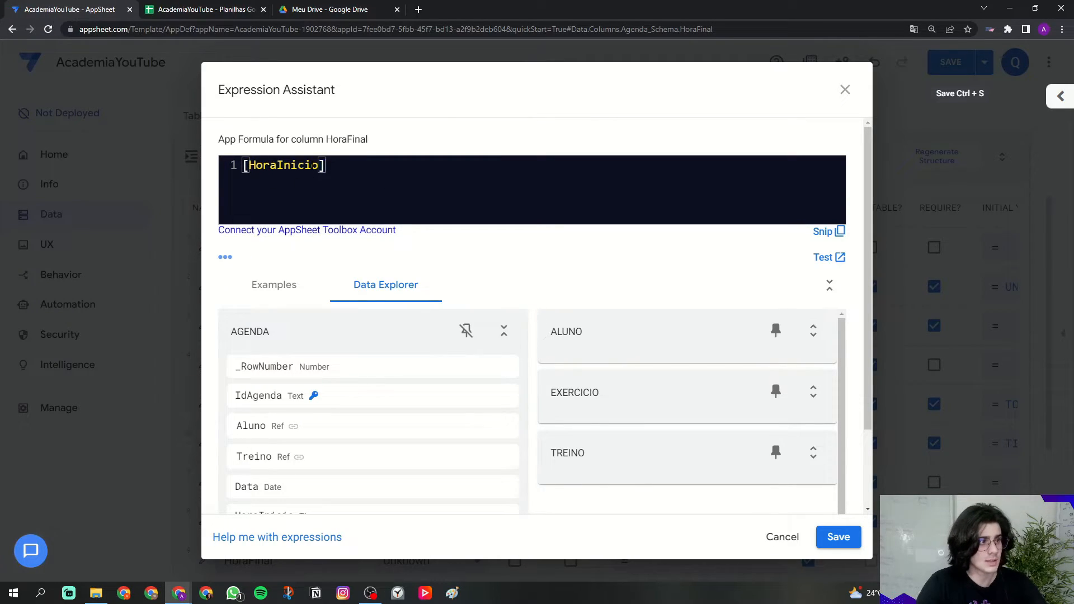
drag(319, 166, 248, 165)
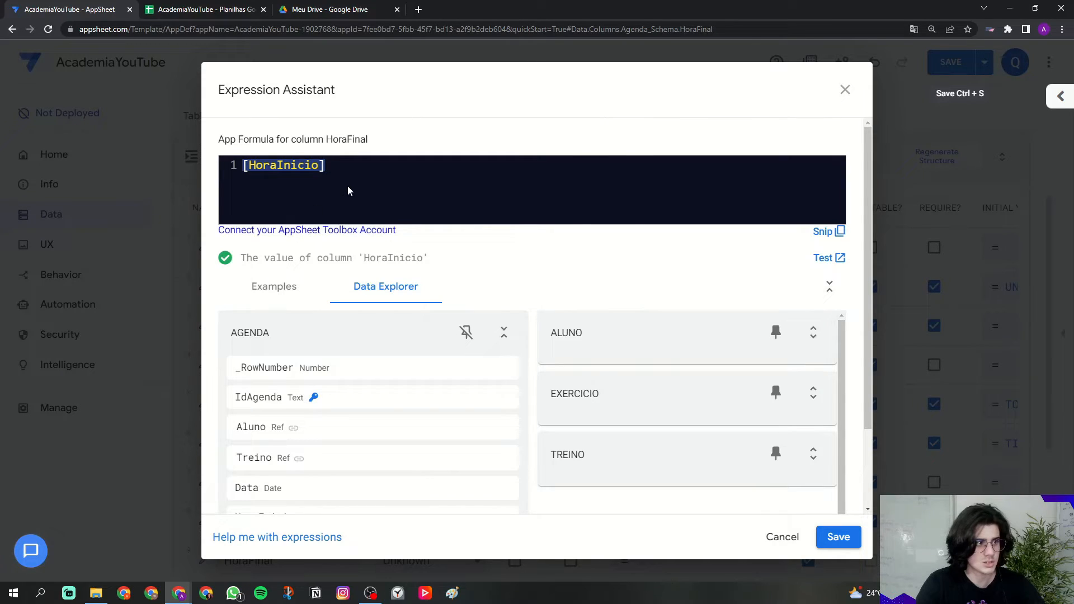
click(332, 191)
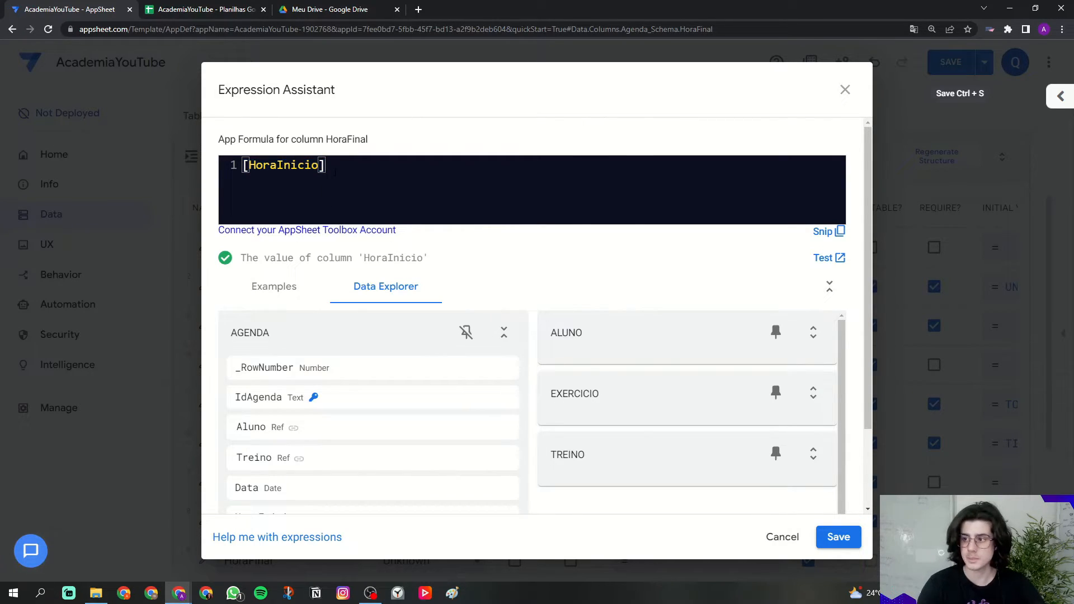
text(+)
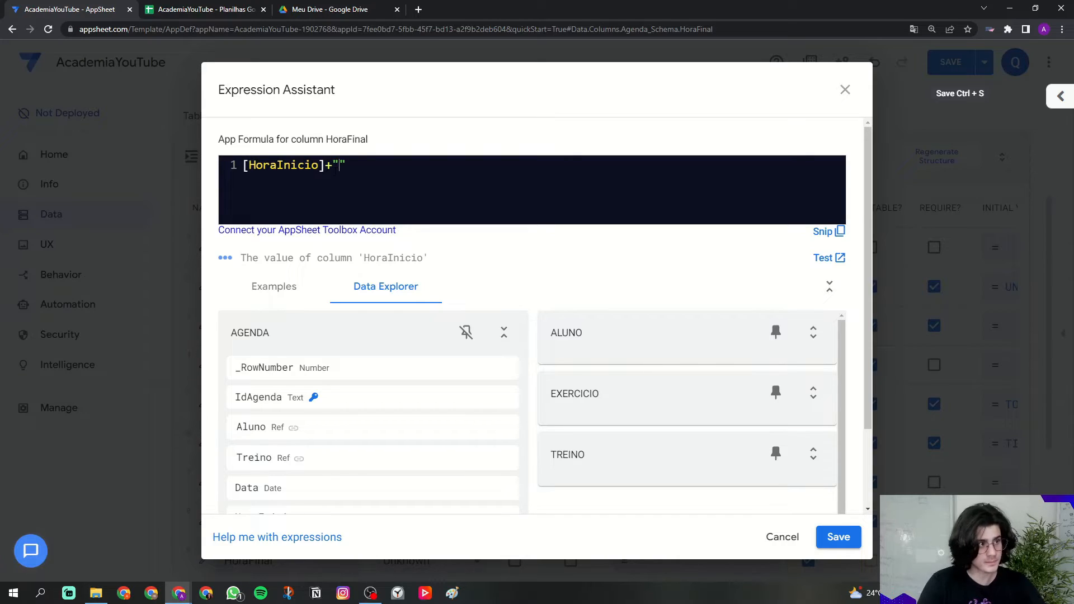
text("001)
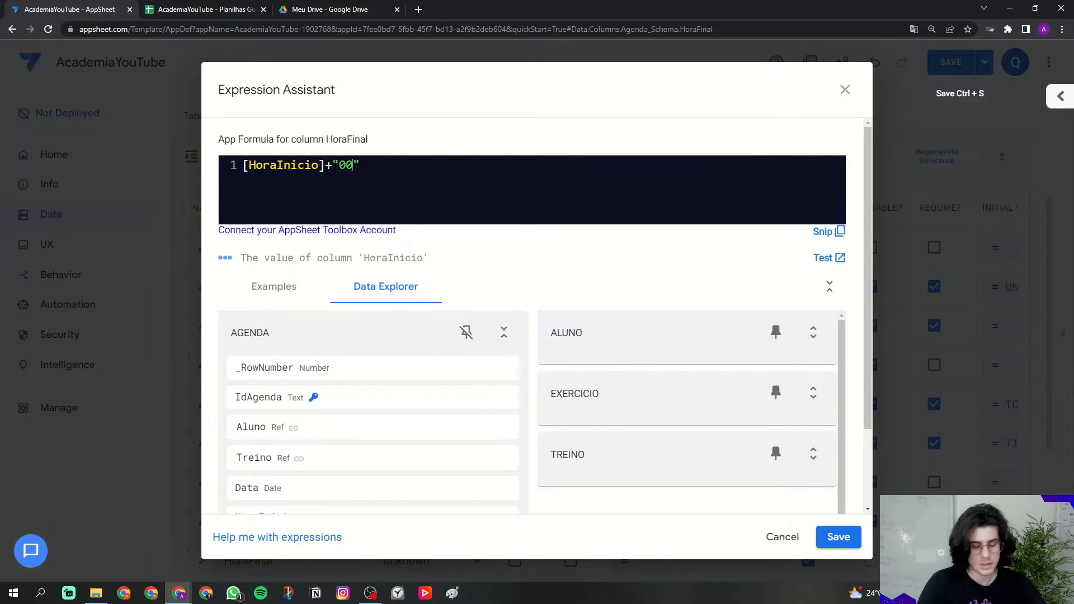
text(:30:00)
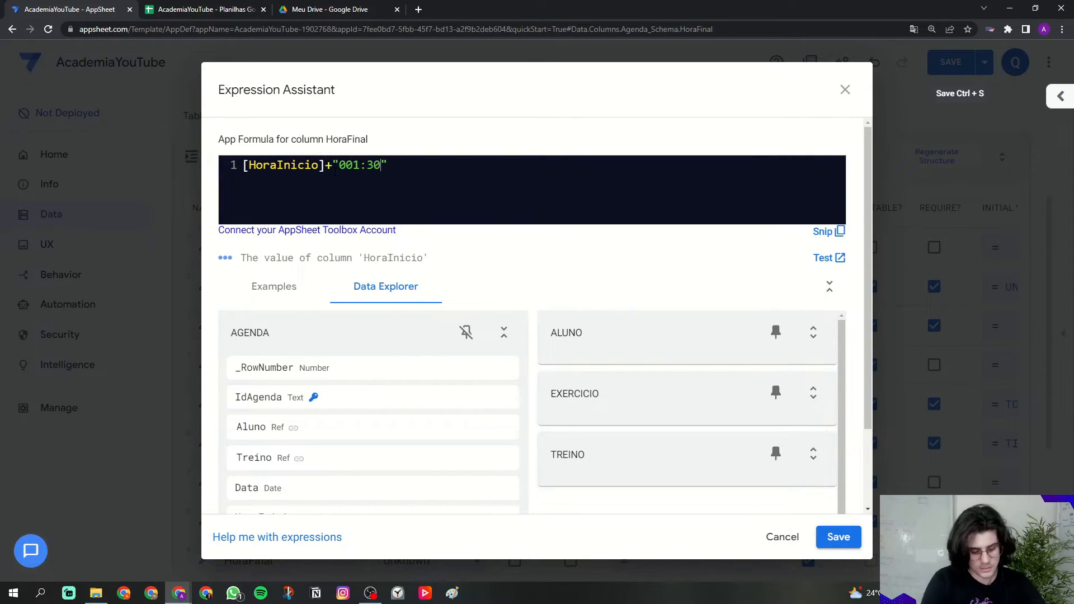
Step: Review the HoraInicio reference and the 001:30:00 duration, then save the formula
mouse_move(340, 165)
mouse_down()
mouse_move(358, 166)
mouse_move(346, 165)
mouse_up()
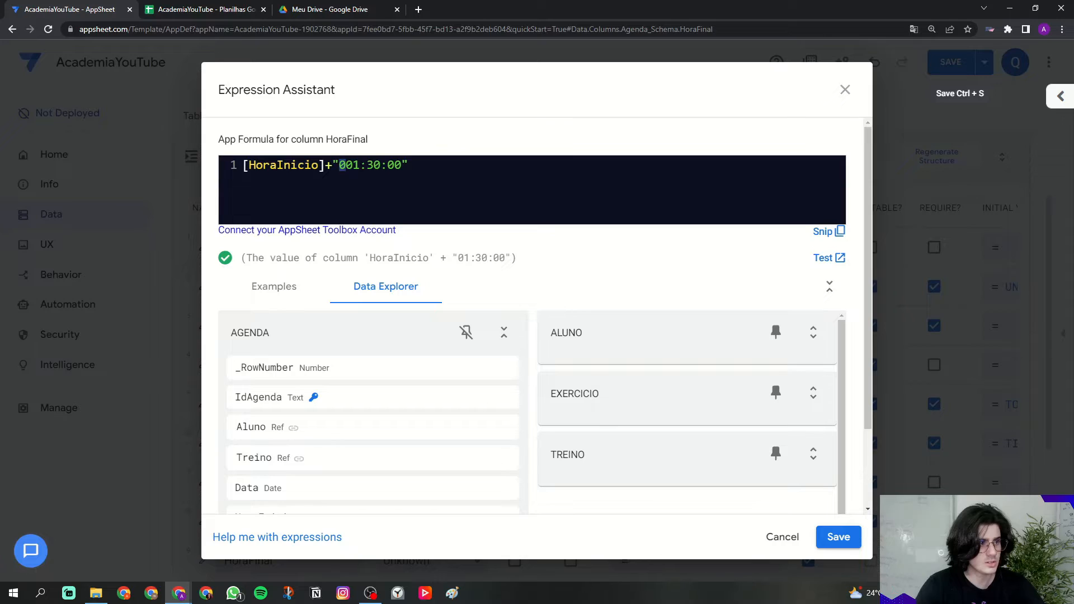
click(342, 166)
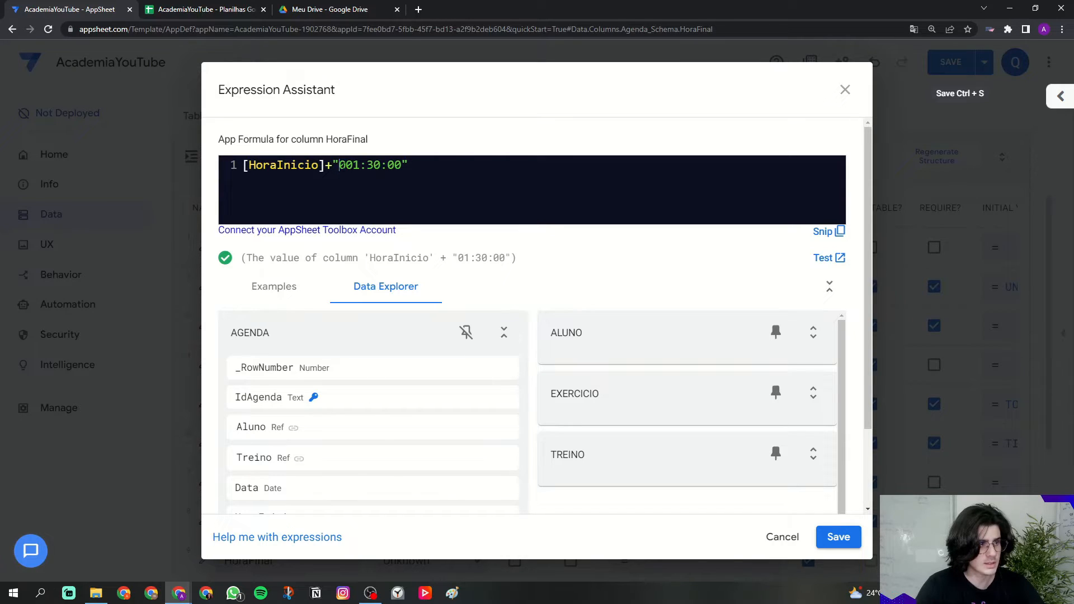
mouse_move(340, 166)
mouse_down()
mouse_move(401, 165)
mouse_move(360, 166)
mouse_up()
click(381, 165)
drag(359, 165, 381, 165)
click(444, 166)
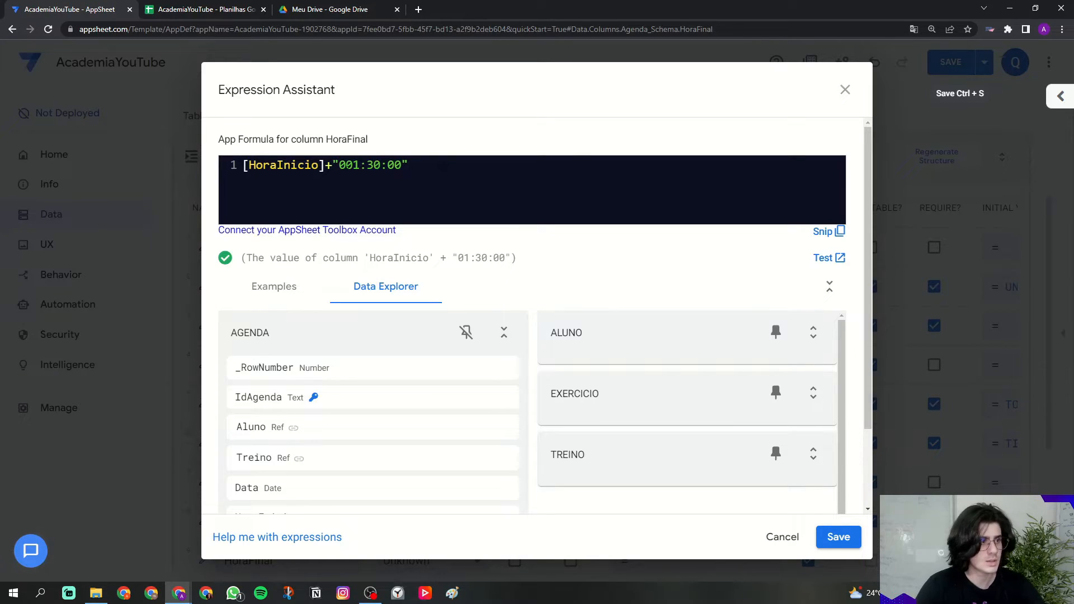
drag(249, 165, 401, 166)
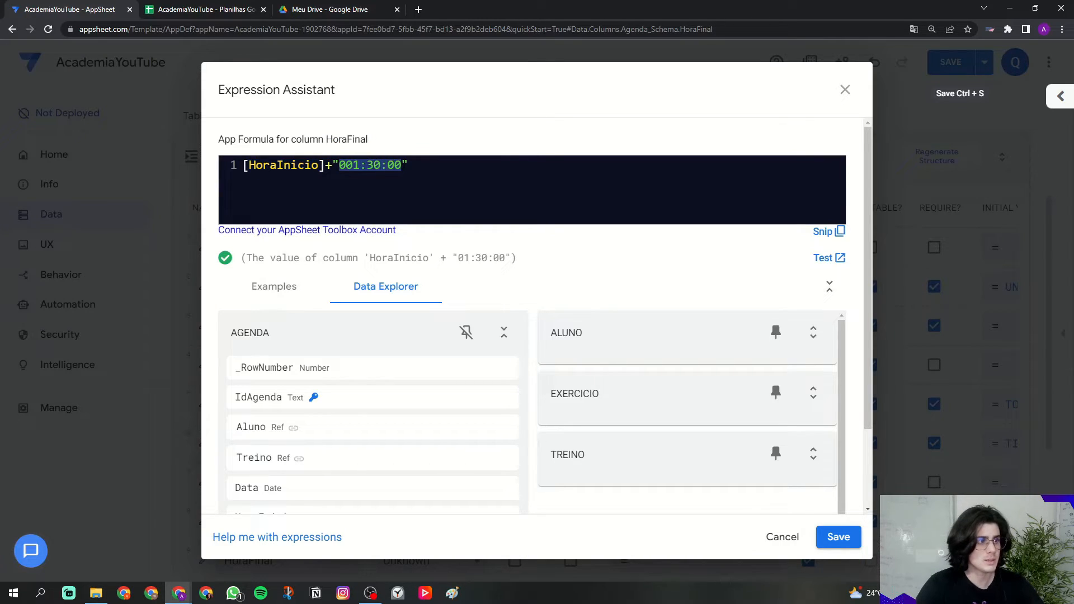
click(422, 163)
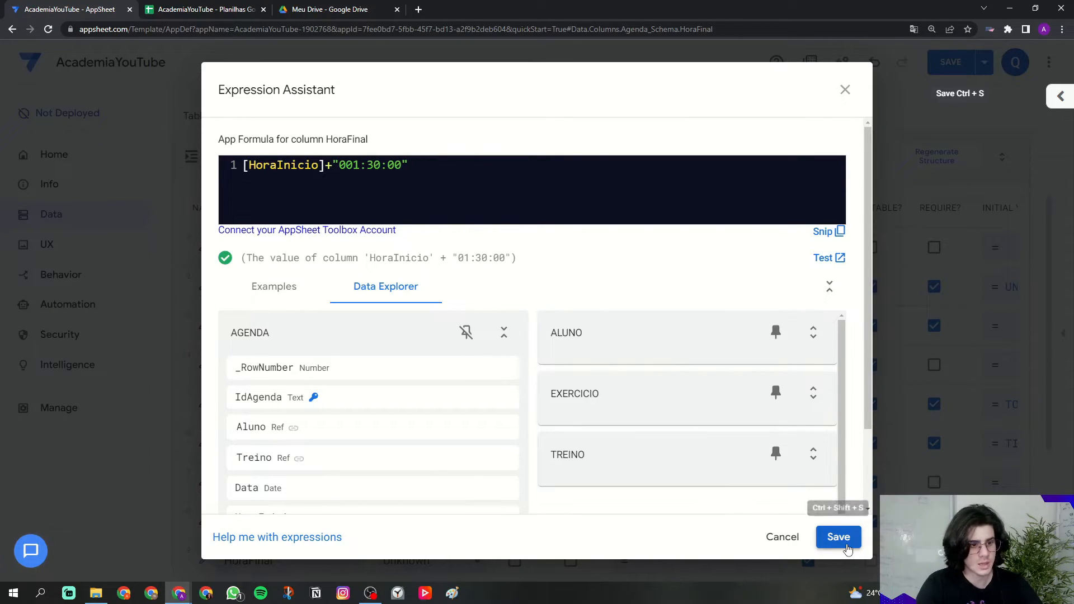
click(838, 537)
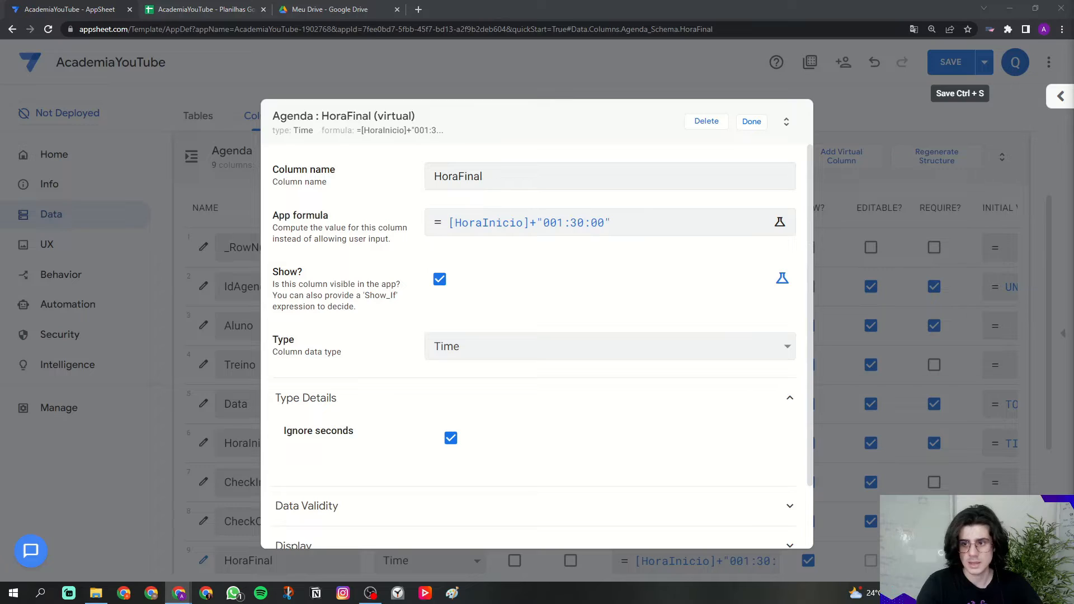
Step: Set HoraFinal's display name to 'Hora final' and finish editing the column
click(364, 186)
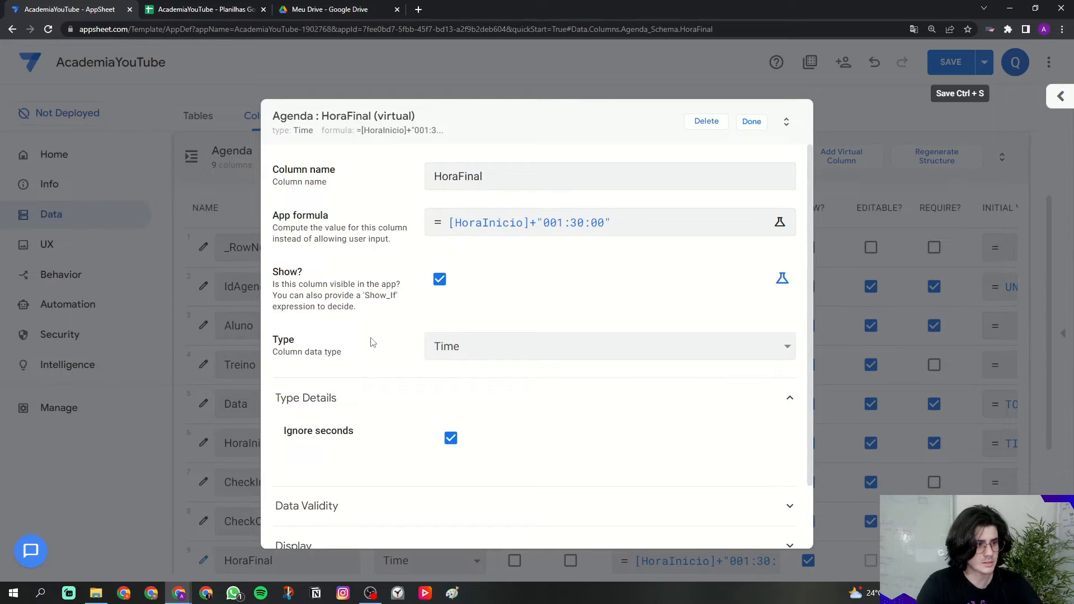
scroll(384, 335, down, 2)
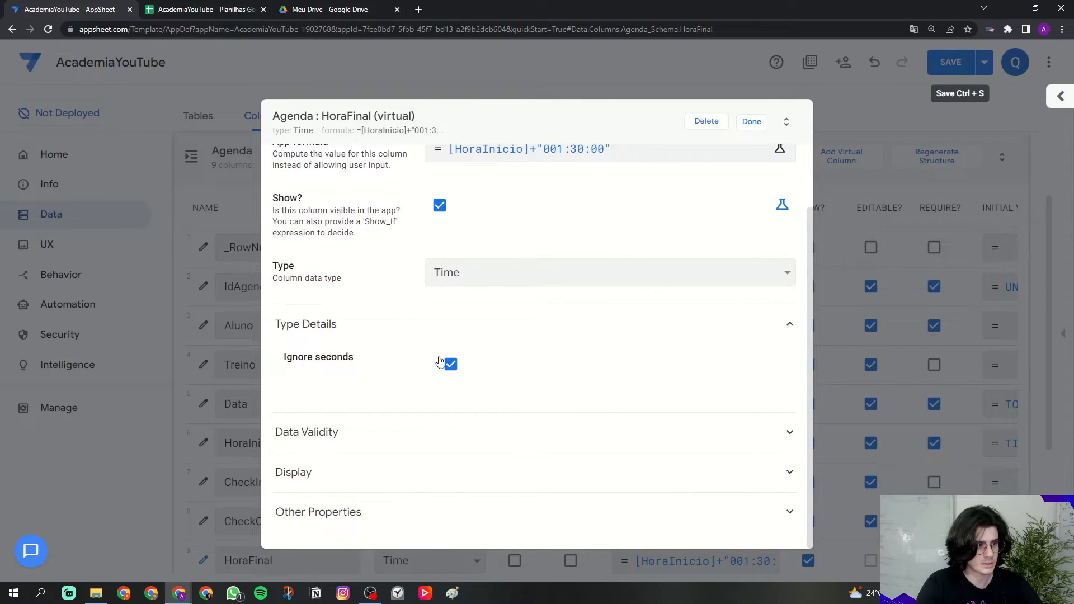
click(302, 480)
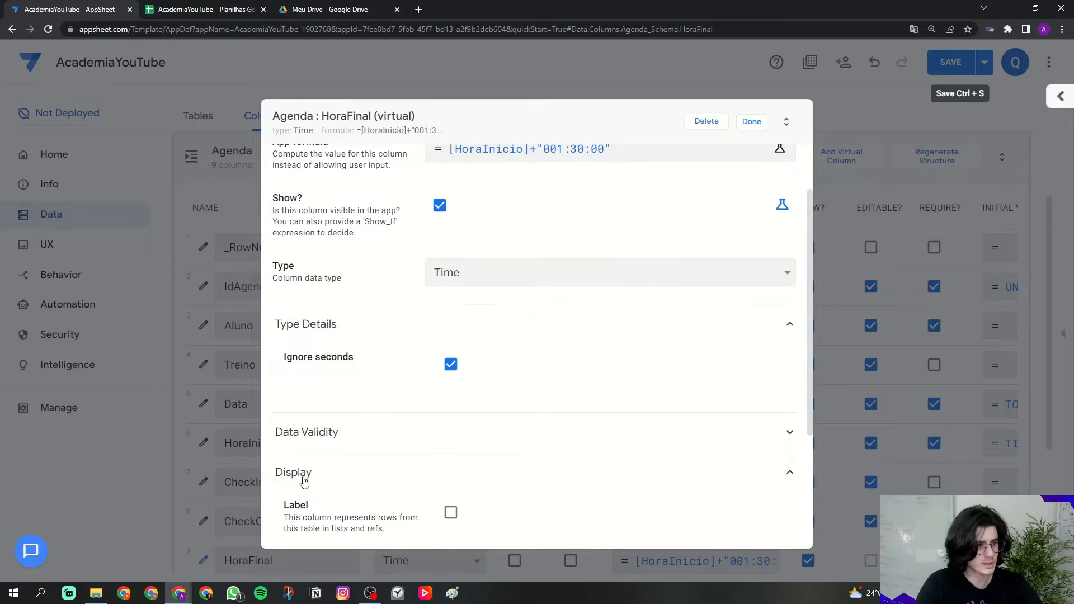
scroll(303, 481, down, 3)
click(530, 458)
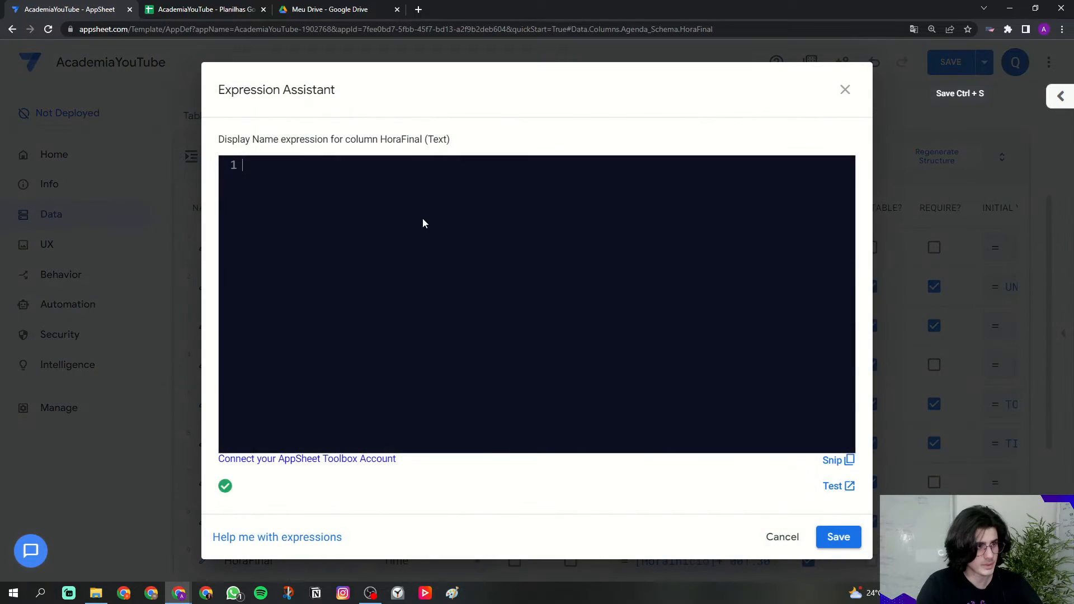
text('H)
key(Caps_Lock)
text(ora )
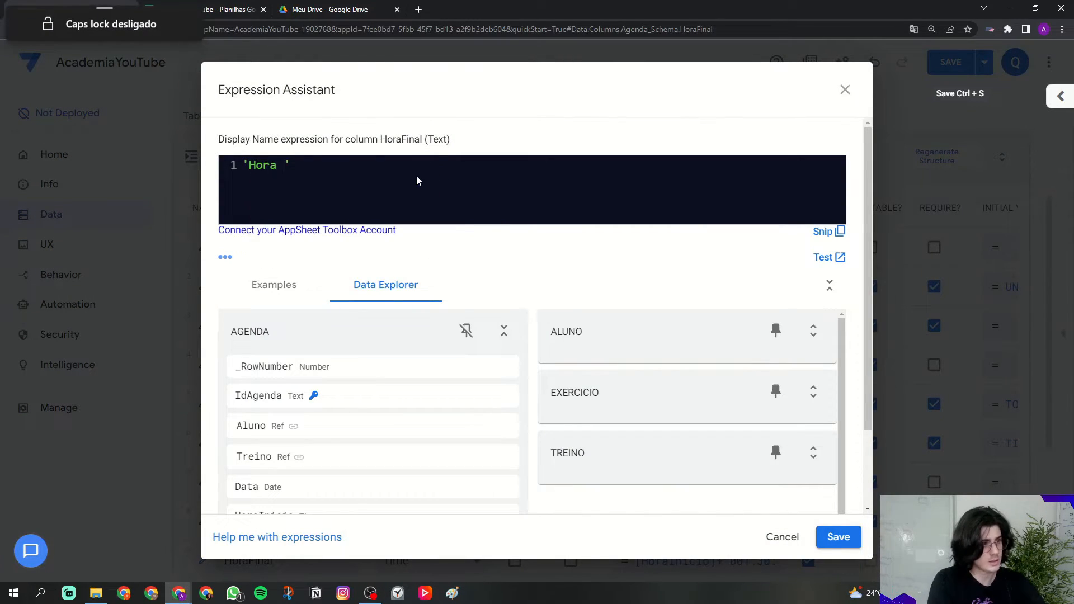
text(final)
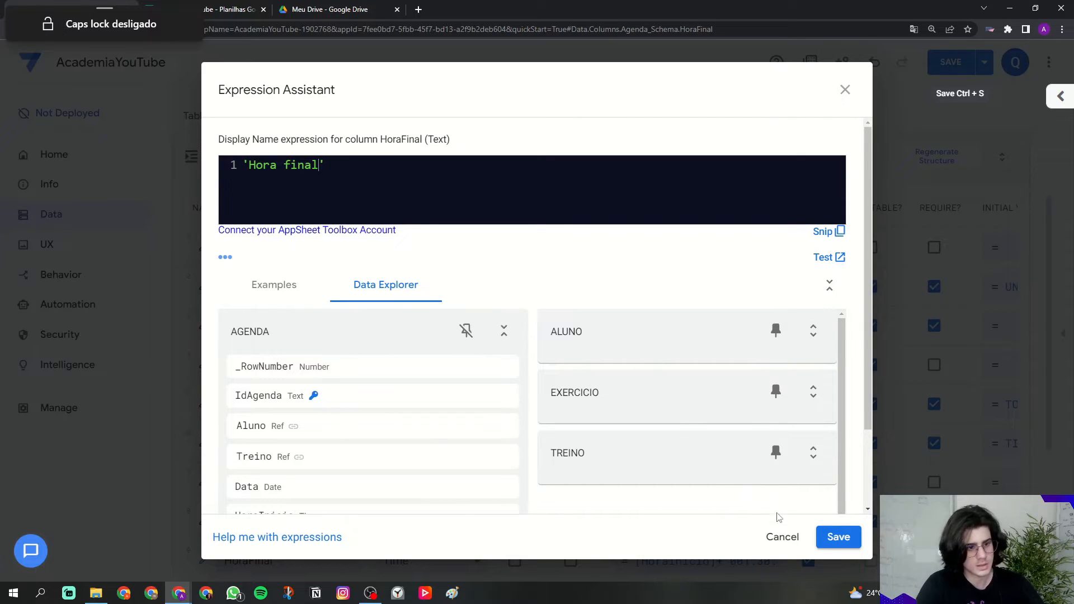
click(834, 538)
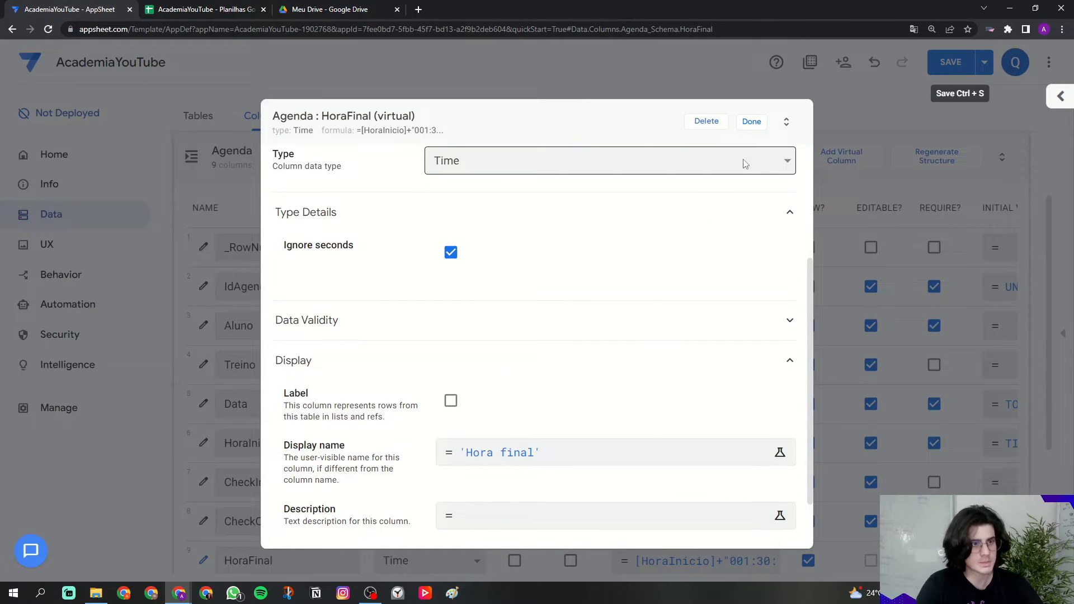
click(749, 128)
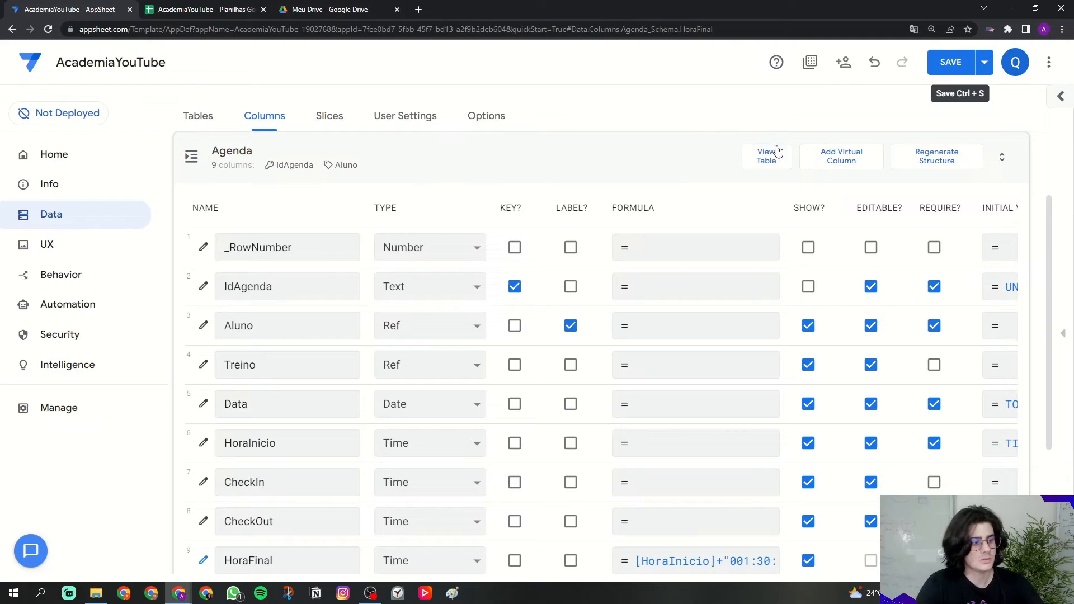
Step: Add another virtual column to the Agenda table
scroll(701, 184, down, 1)
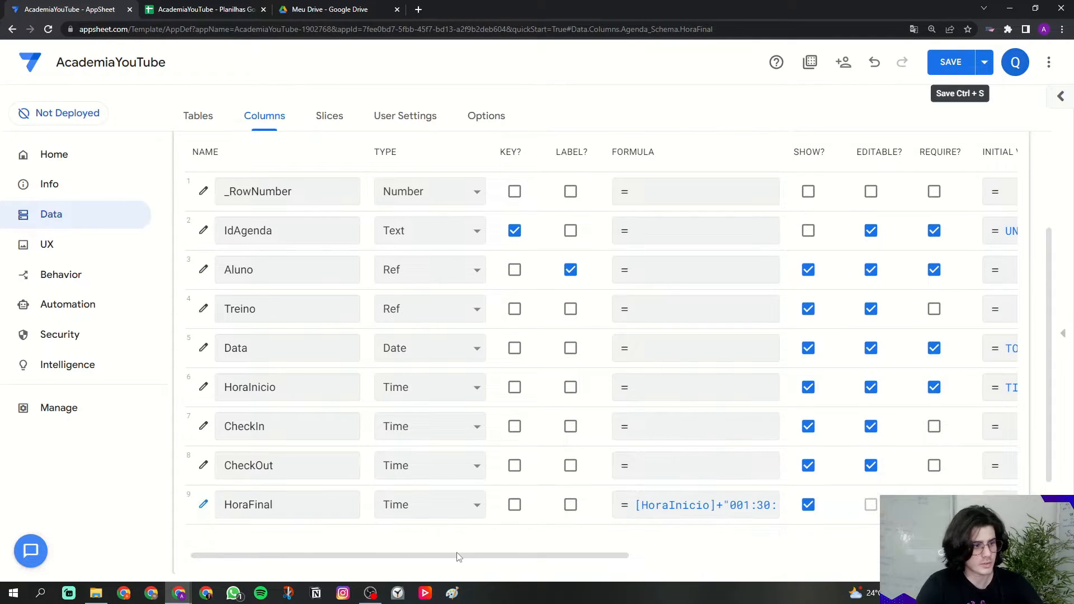
scroll(786, 195, up, 1)
click(823, 162)
Step: Rename the new virtual column to NomeAluno
click(691, 178)
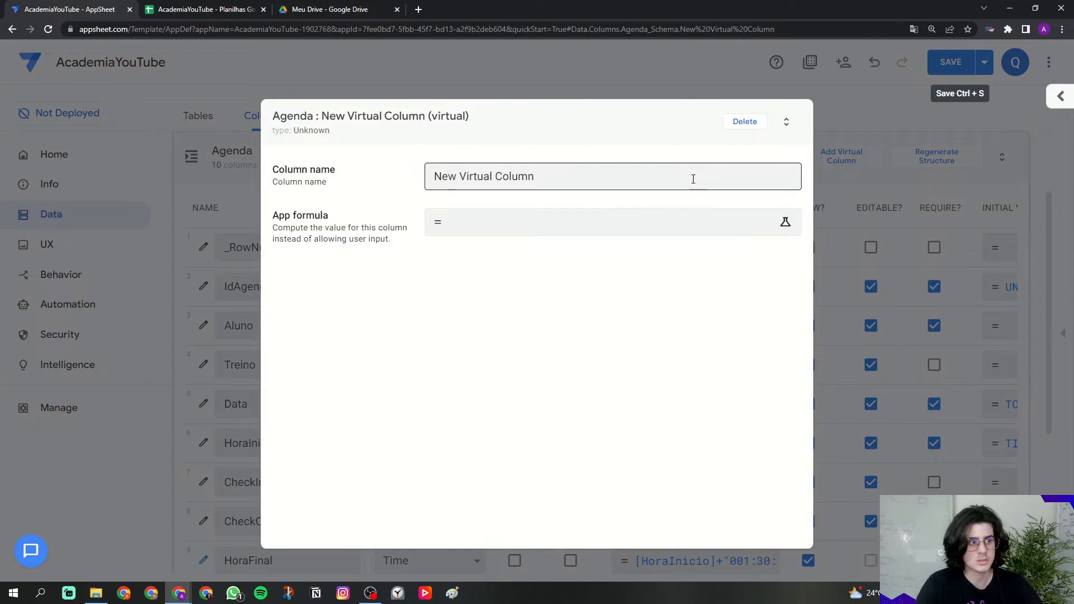
key(ctrl+shift+Left)
key(ctrl+shift+Left)
key(ctrl+shift+Left)
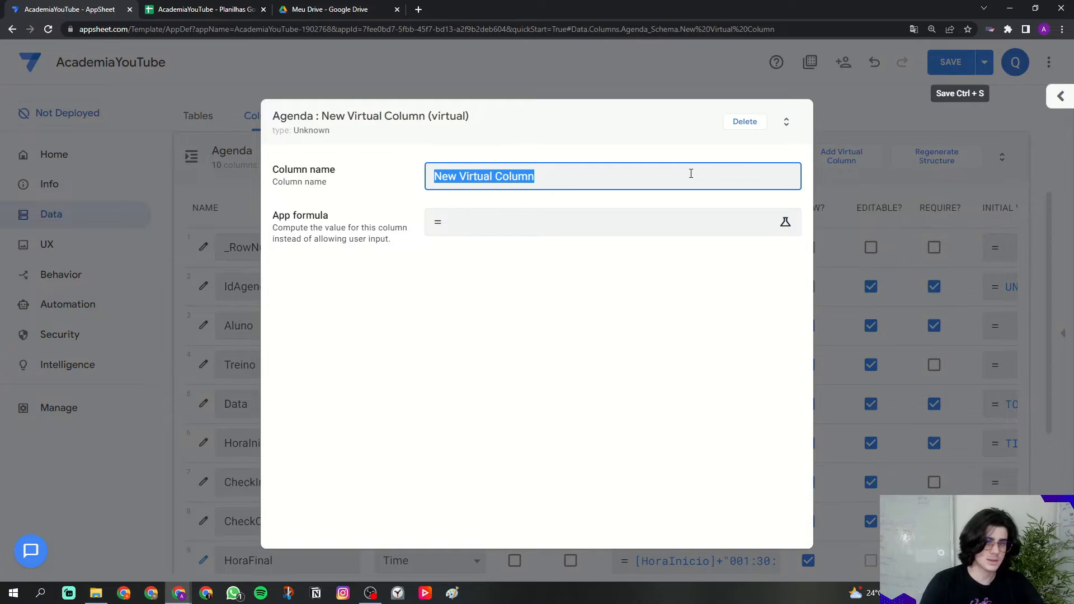
text(NomeAluno)
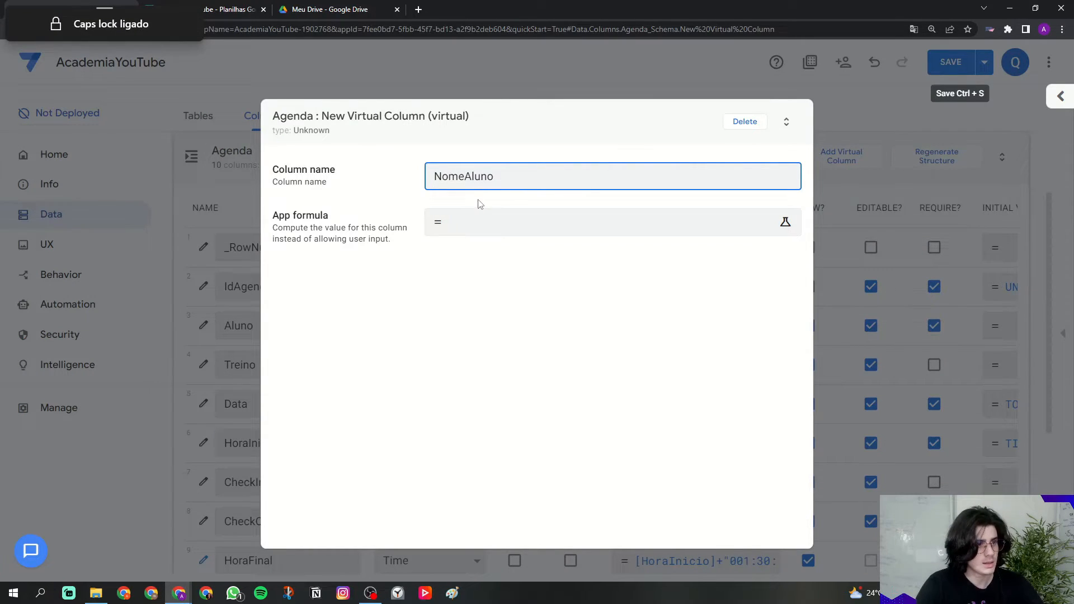
Step: Enter the formula [Aluno].[Nome] for NomeAluno
click(470, 227)
text([)
key(Caps_Lock)
text(Aluno])
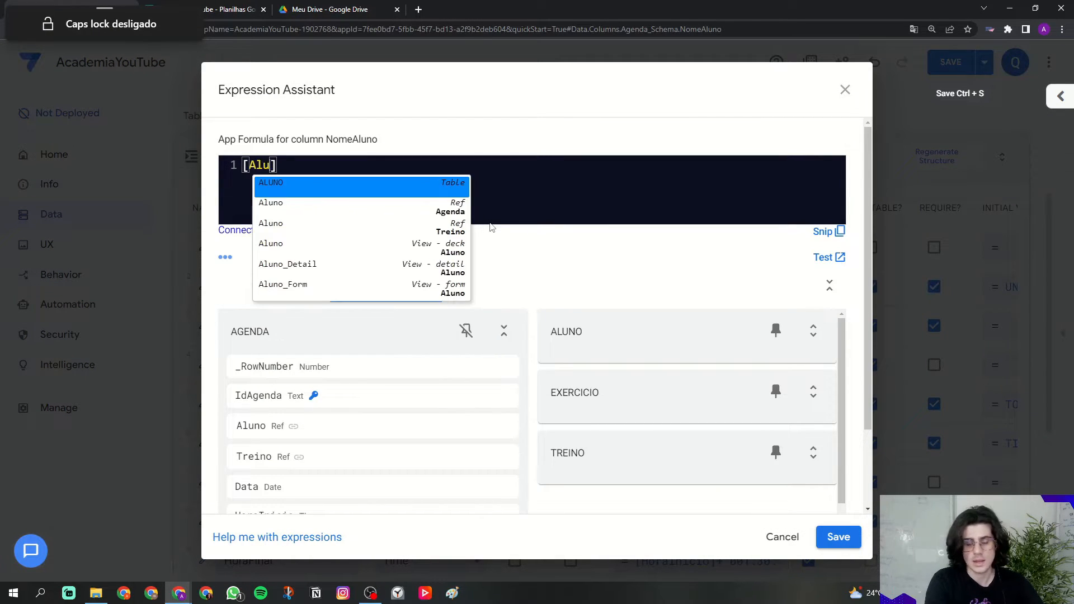
text(.[Nome)
click(606, 217)
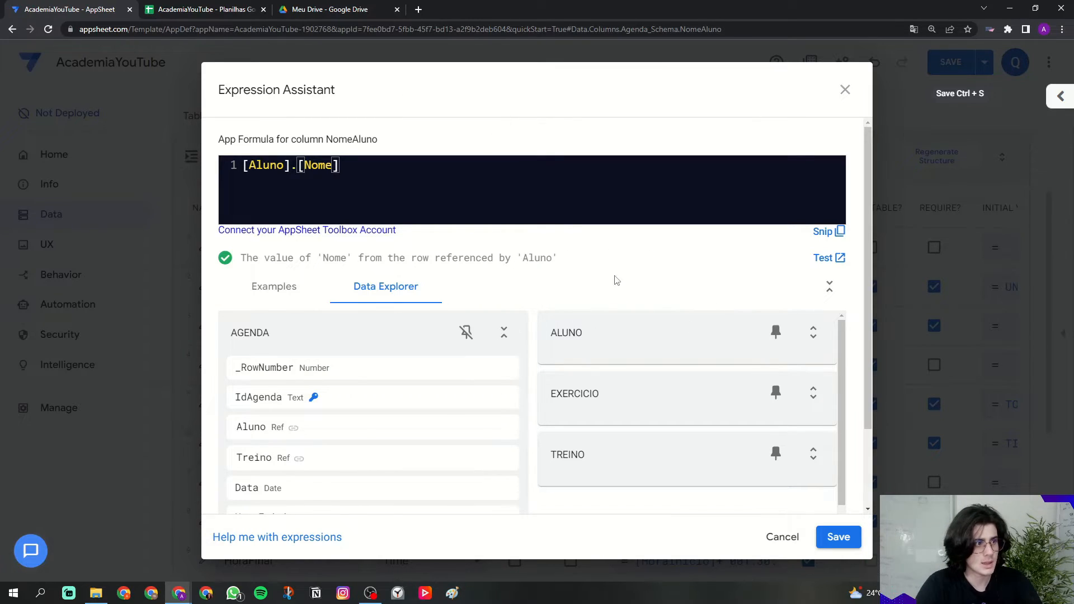
Step: Inspect the ALUNO table's columns in Data Explorer to confirm the Nome field
click(817, 339)
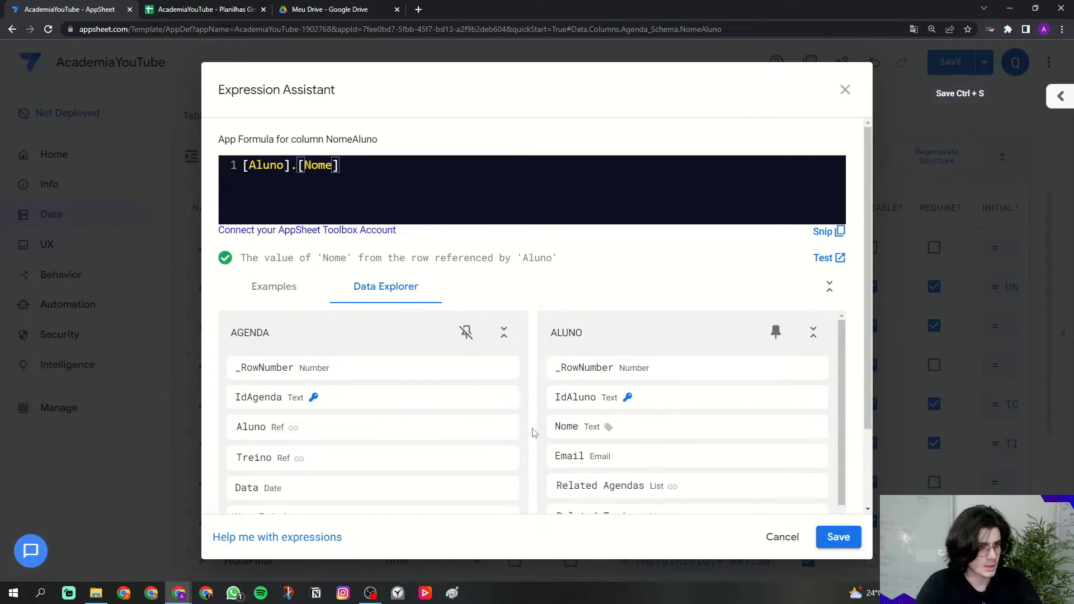
scroll(534, 433, down, 1)
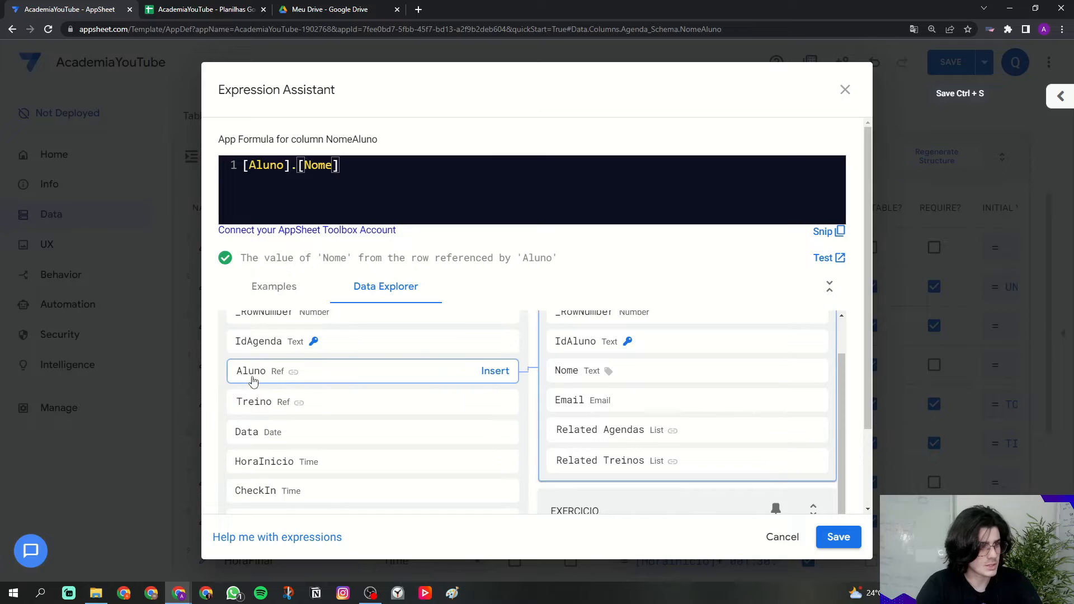
scroll(253, 380, up, 1)
scroll(257, 364, up, 1)
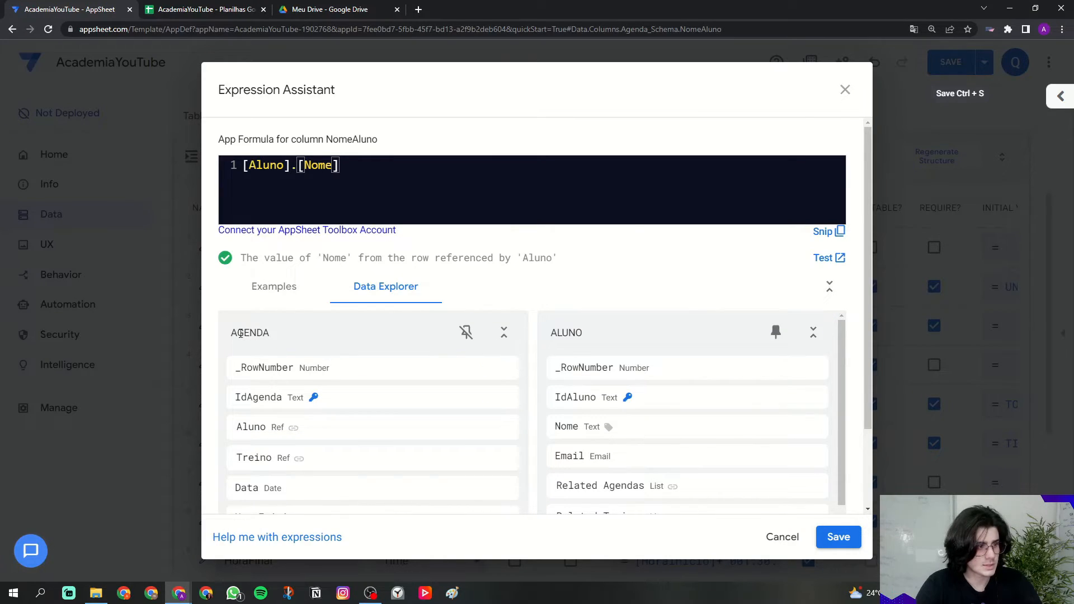
scroll(246, 350, down, 1)
scroll(249, 355, down, 1)
scroll(352, 405, up, 2)
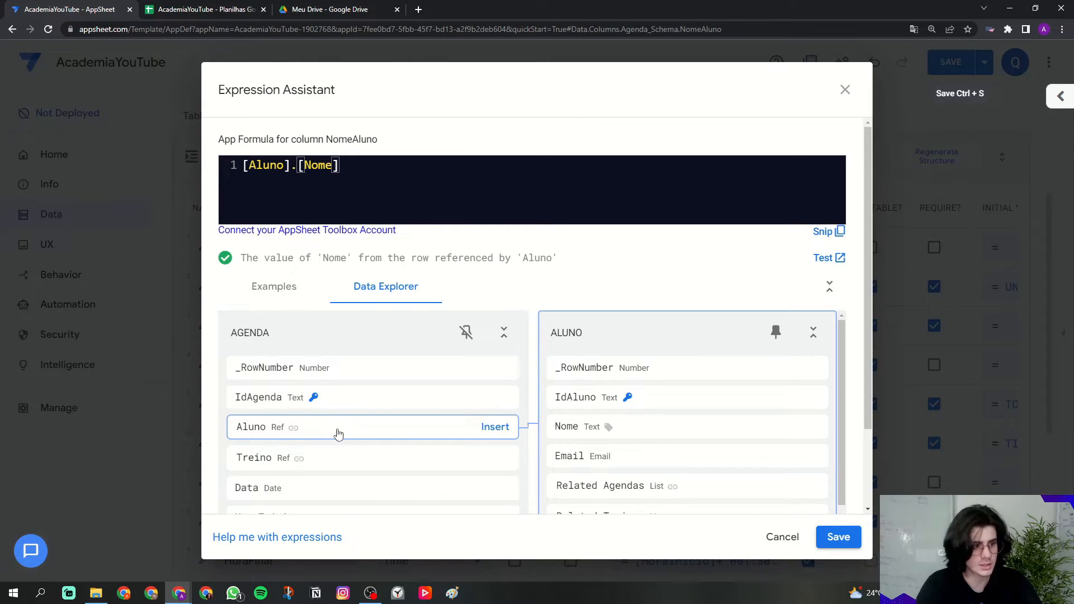
scroll(602, 400, down, 1)
scroll(602, 400, down, 2)
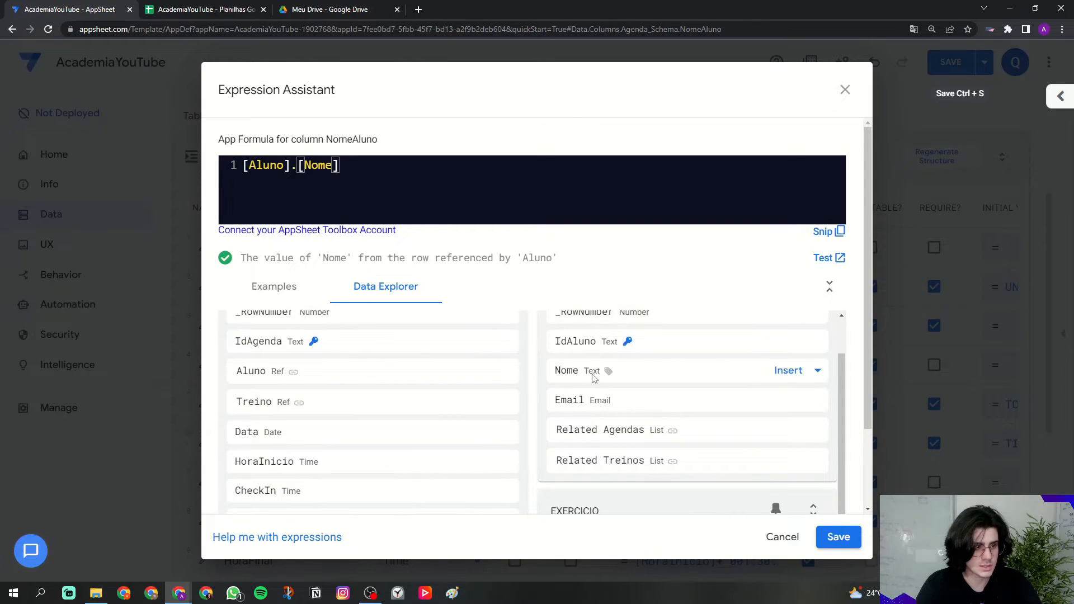
scroll(594, 474, up, 2)
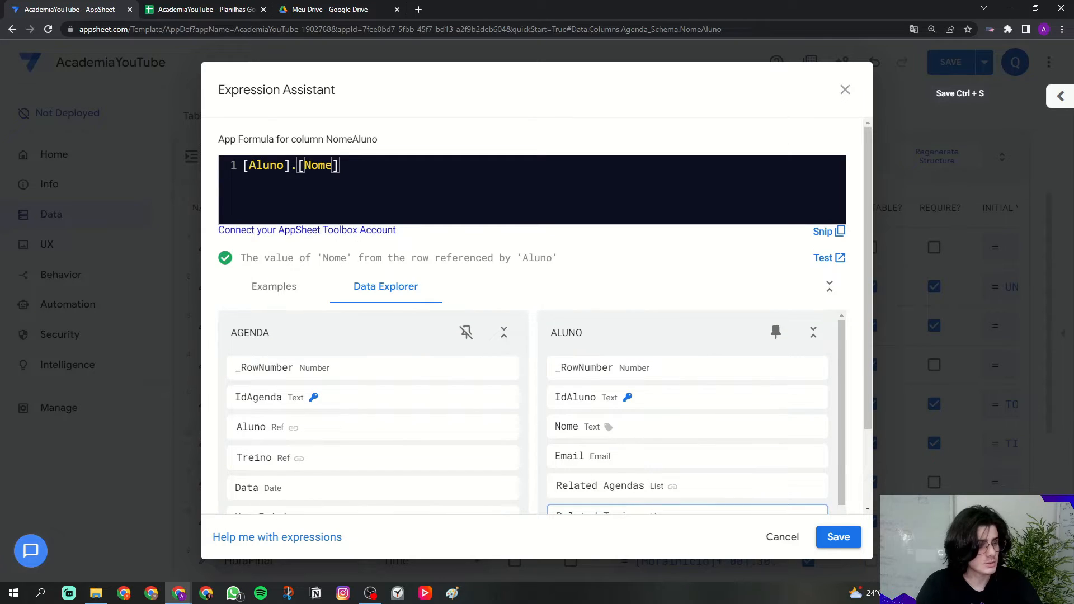
mouse_move(288, 431)
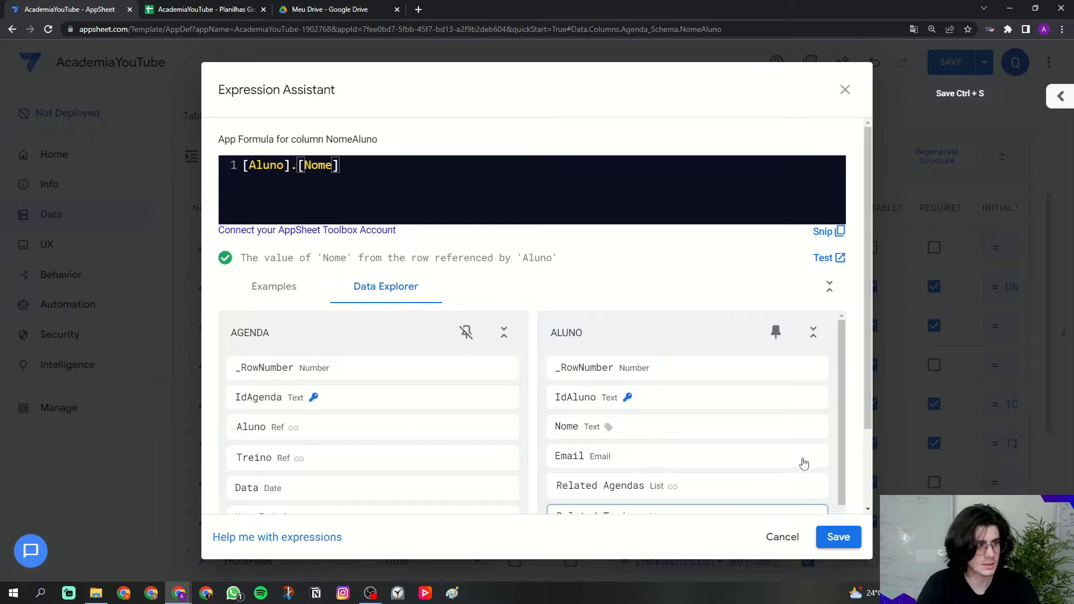
Step: Save the [Aluno].[Nome] formula and give NomeAluno the display name 'Nome do aluno'
click(838, 536)
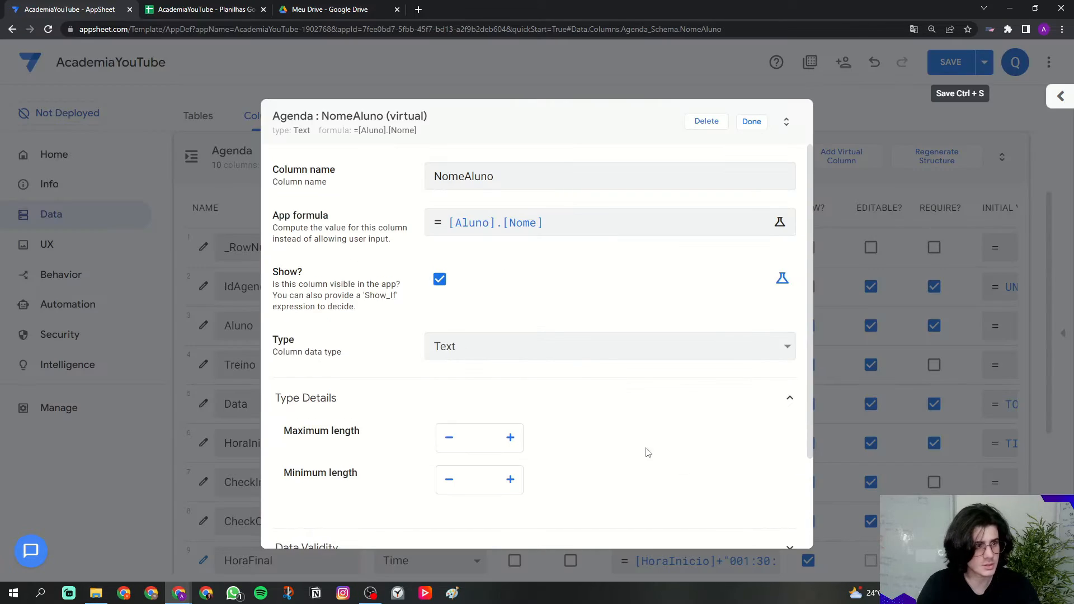
scroll(566, 413, down, 3)
click(350, 480)
scroll(447, 481, down, 2)
click(472, 457)
key(Caps_Lock)
text('Nome do aluno)
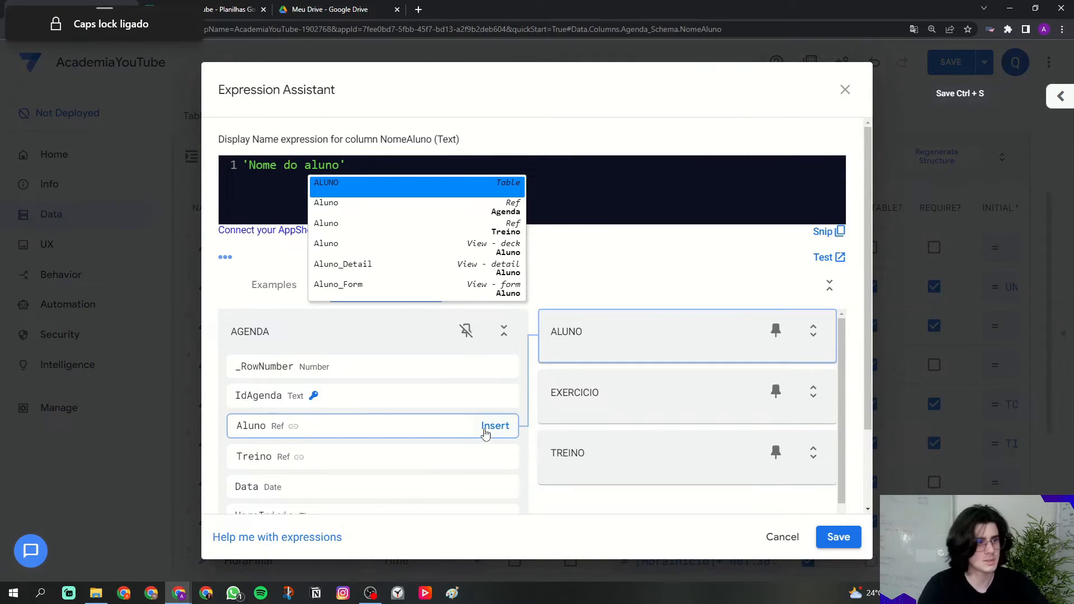
click(838, 537)
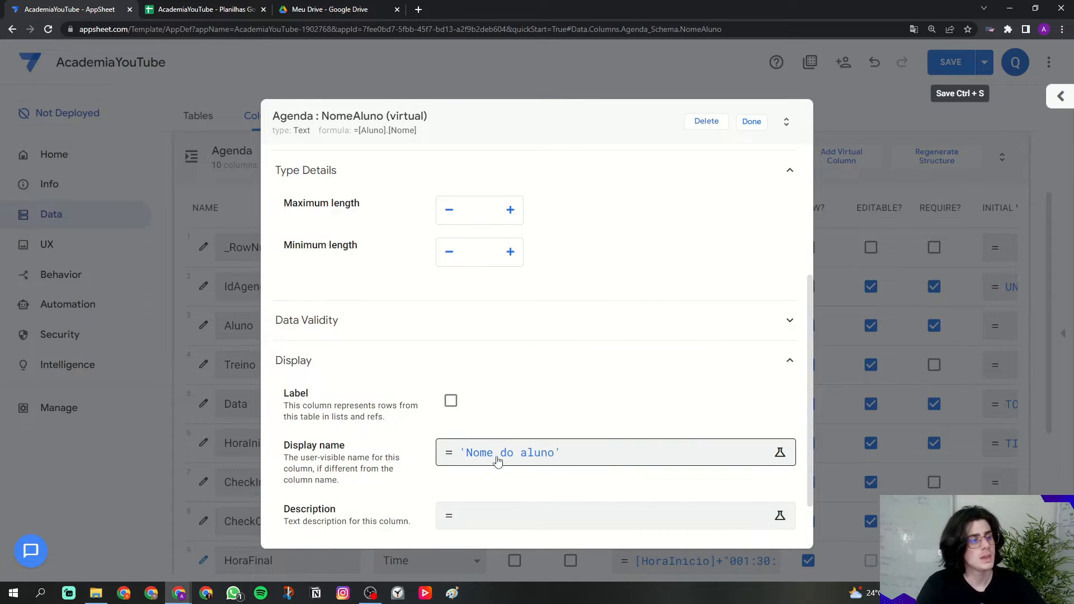
Step: Finish editing NomeAluno and return to the Agenda columns list
scroll(442, 408, up, 4)
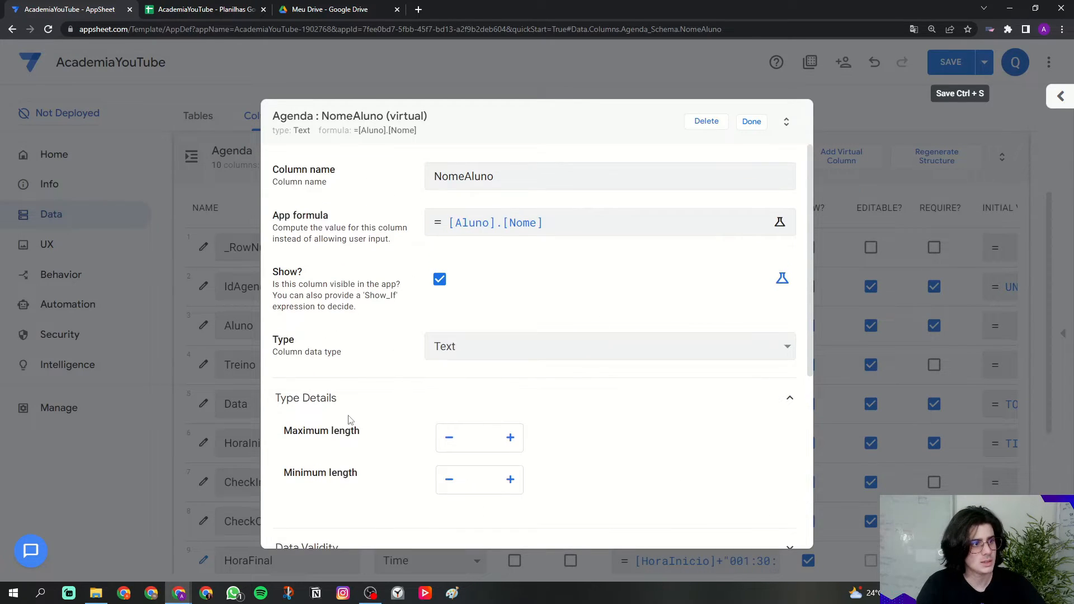
scroll(496, 345, down, 5)
click(752, 121)
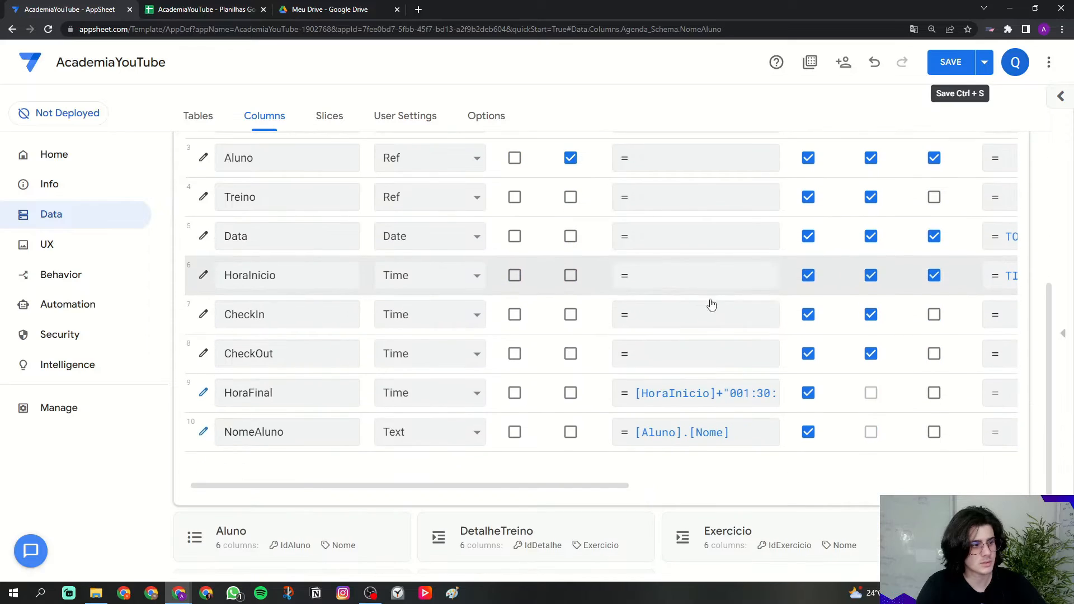
scroll(592, 467, up, 2)
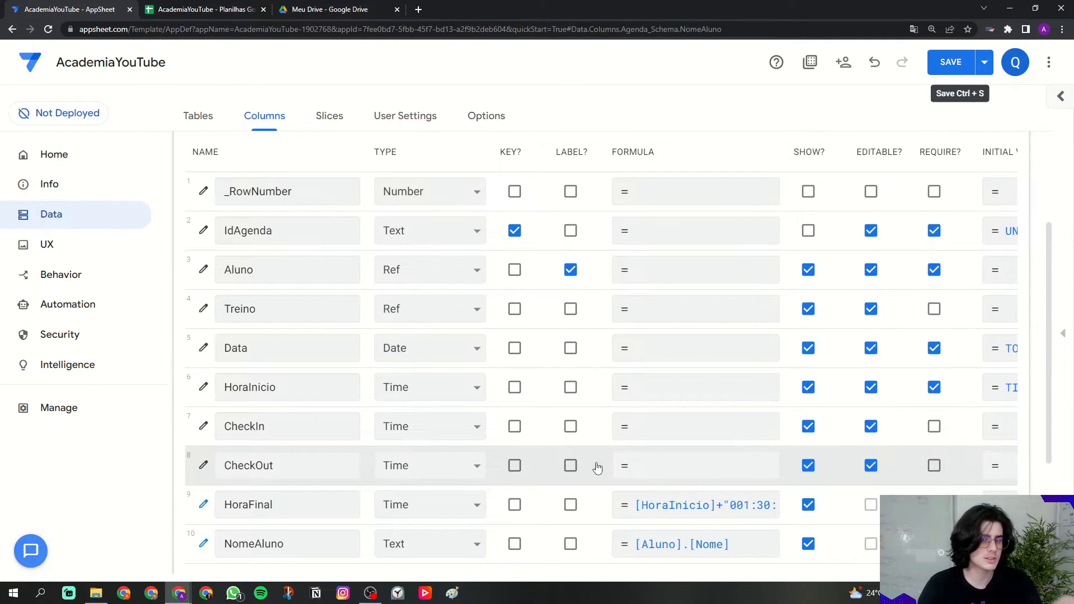
scroll(895, 313, up, 1)
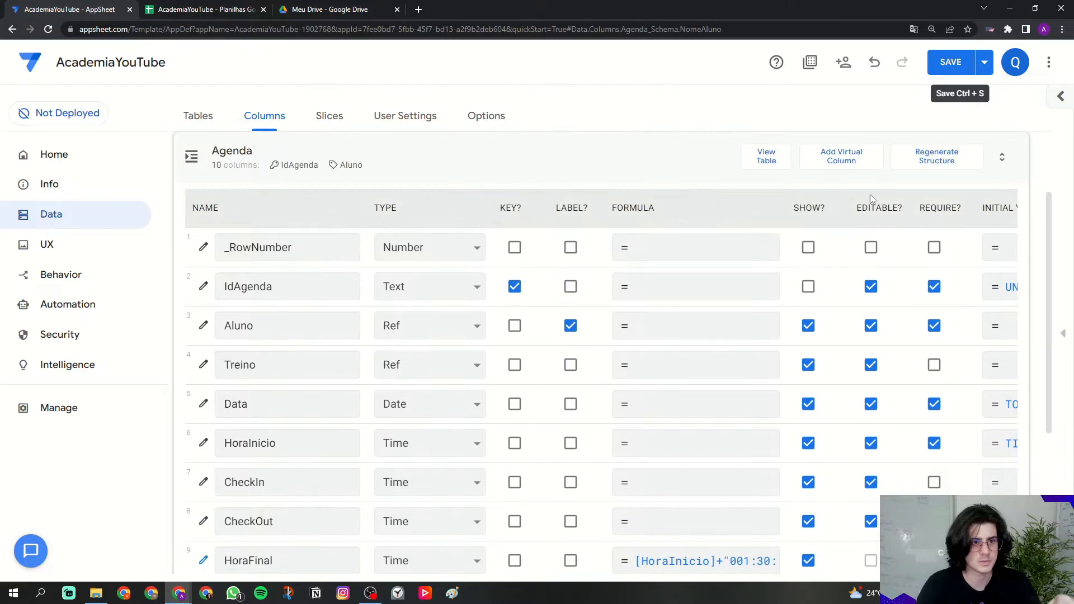
Step: Add a virtual column named DetalheTreino and open its App formula editor
click(838, 160)
double_click(664, 185)
triple_click(664, 186)
key(Caps_Lock)
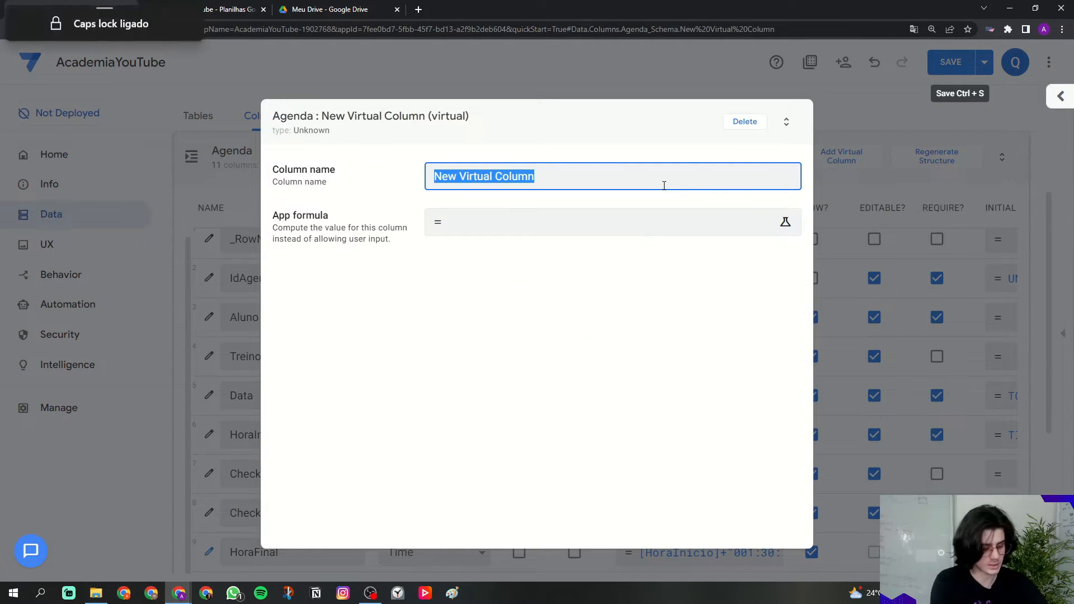
text(DetalheTreino)
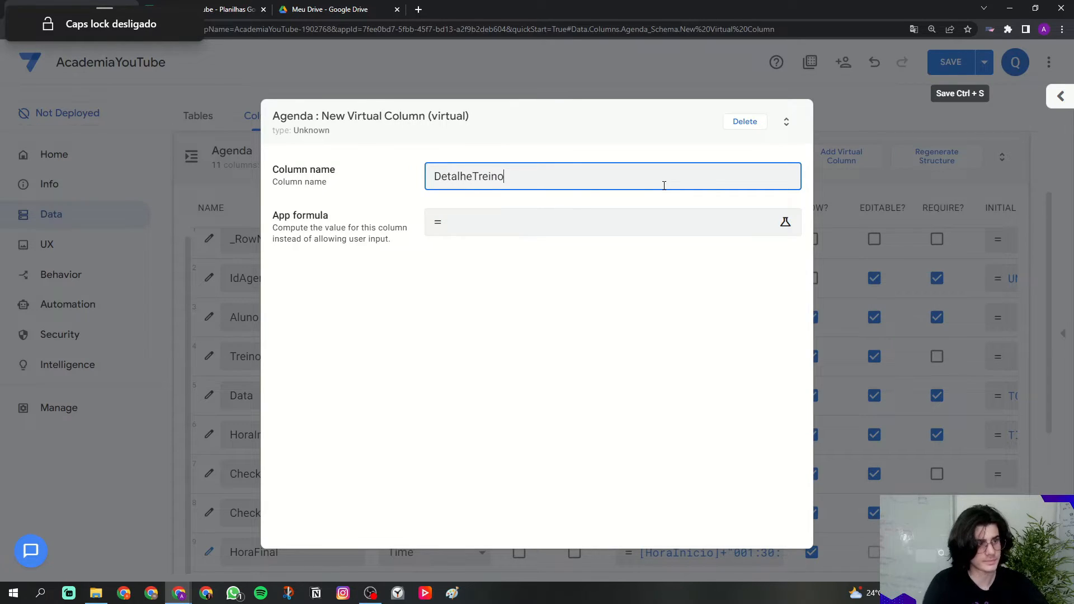
drag(272, 216, 337, 223)
drag(472, 177, 511, 180)
click(512, 179)
drag(436, 177, 518, 177)
click(519, 178)
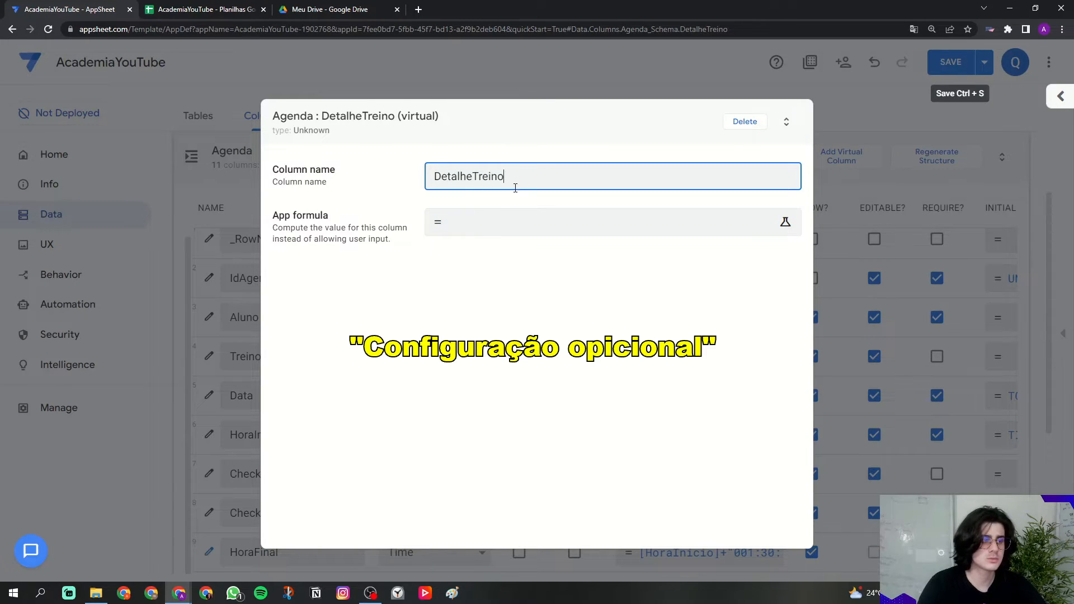
click(515, 198)
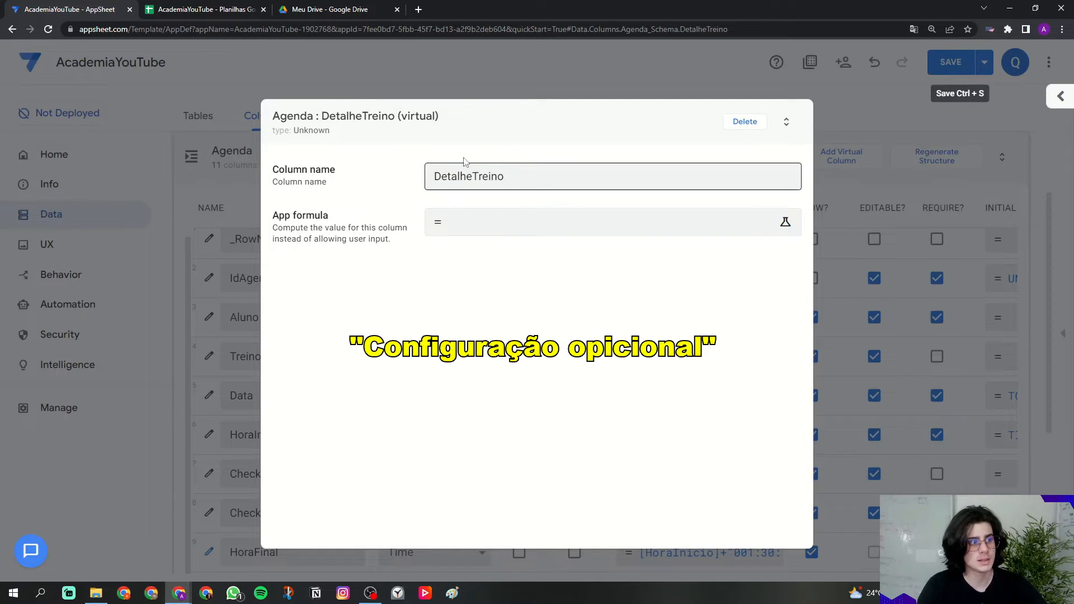
click(470, 237)
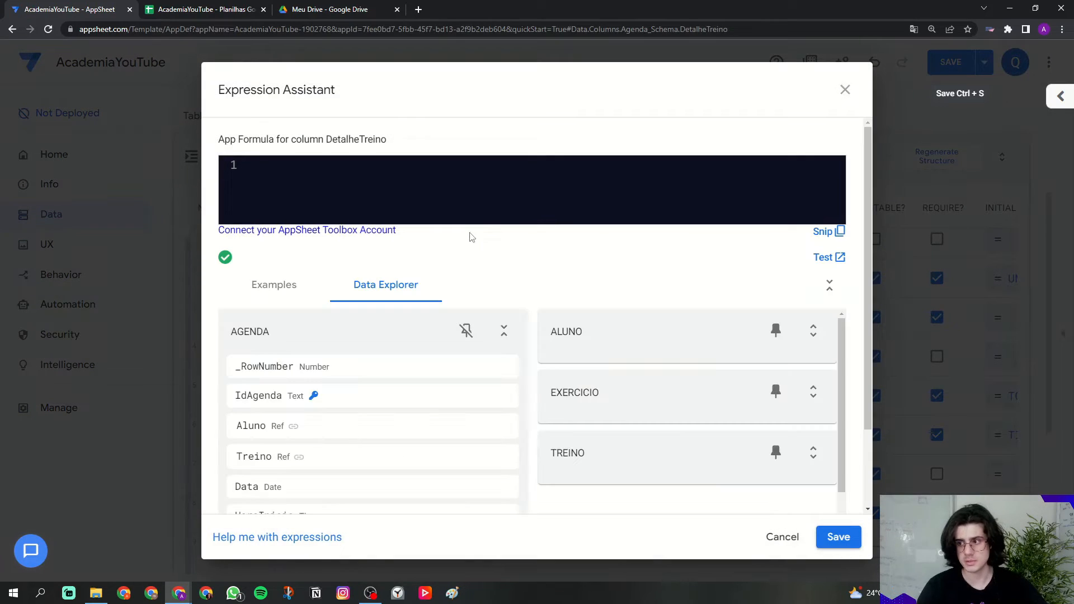
Step: Enter LIST([_THISROW].[Treino]) as the DetalheTreino formula
text(L)
key(Caps_Lock)
text(is)
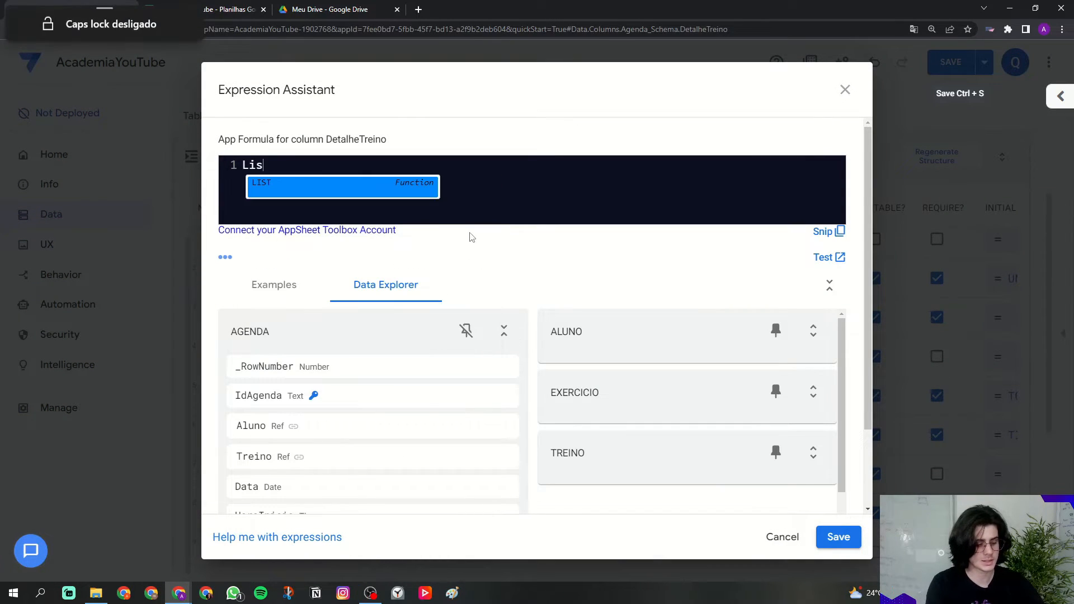
key(Return)
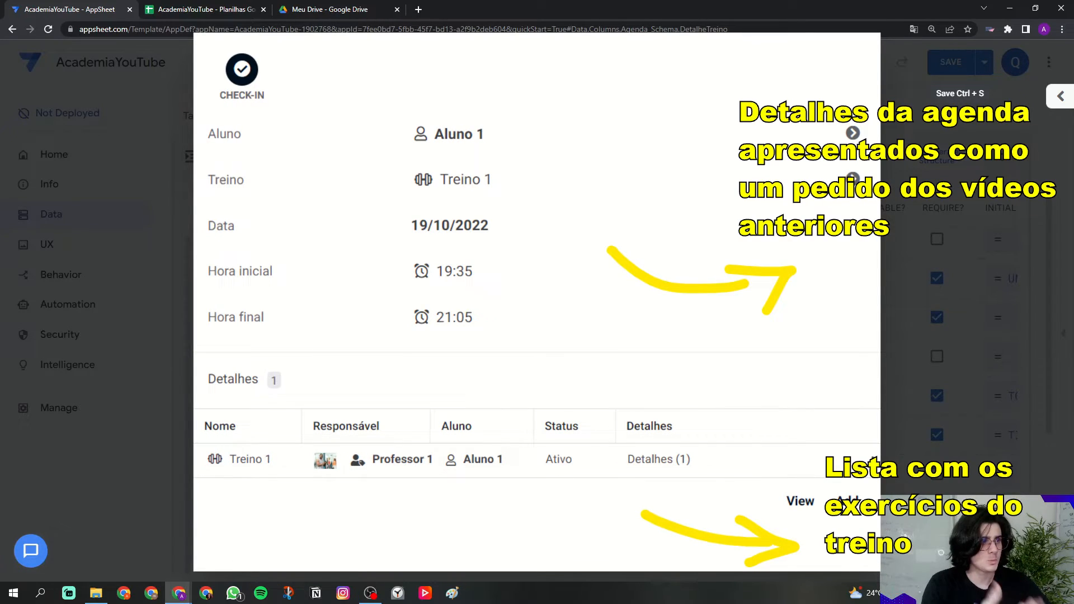
text([_)
key(Caps_Lock)
text(THISROW)
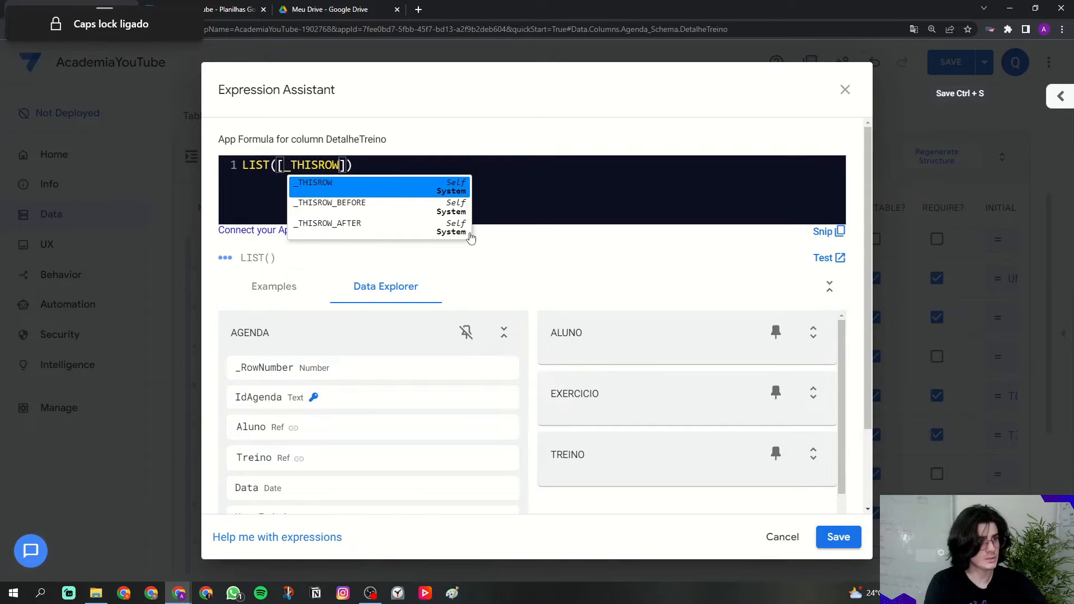
text(].[T)
key(Caps_Lock)
text(reino)
click(524, 207)
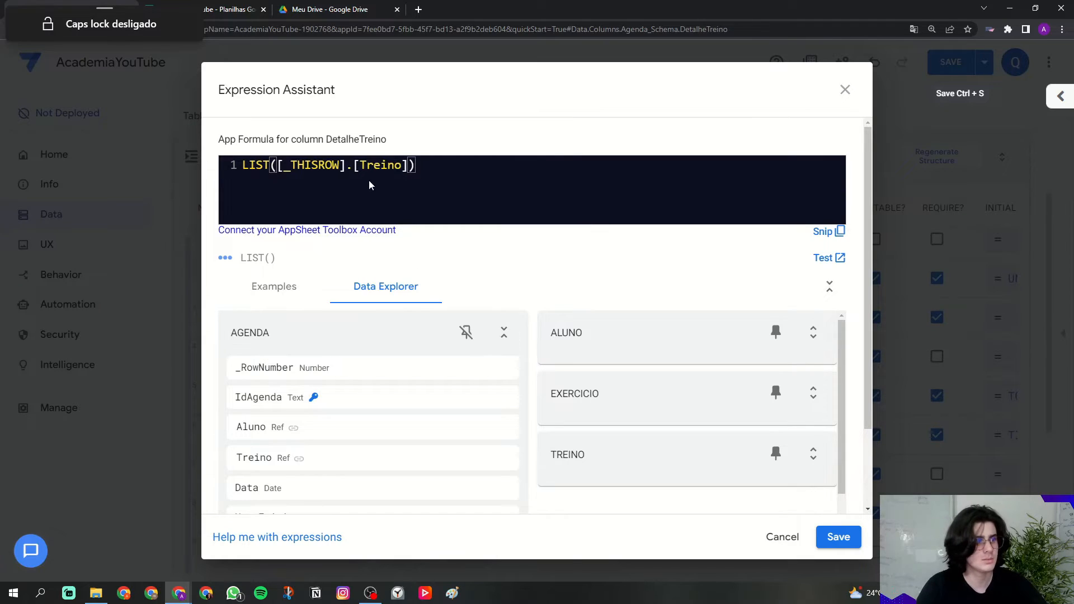
Step: Check the LIST argument and save the DetalheTreino formula
mouse_move(417, 168)
mouse_down()
mouse_move(242, 165)
mouse_move(417, 168)
mouse_up()
click(255, 165)
click(439, 178)
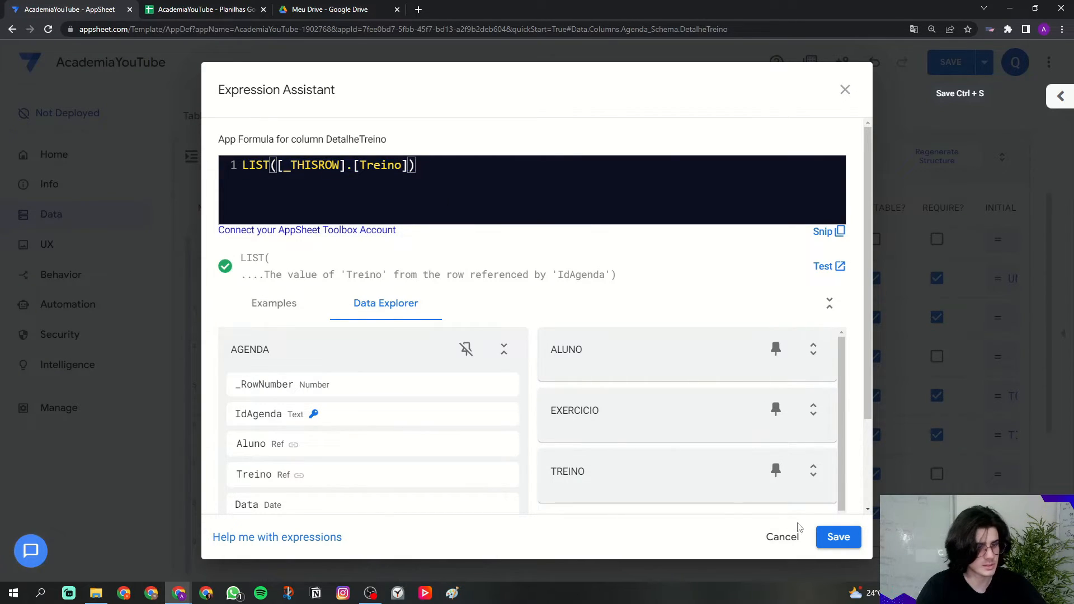
click(825, 531)
Step: Scroll through the DetalheTreino column settings and re-expand its type details section
scroll(364, 364, down, 2)
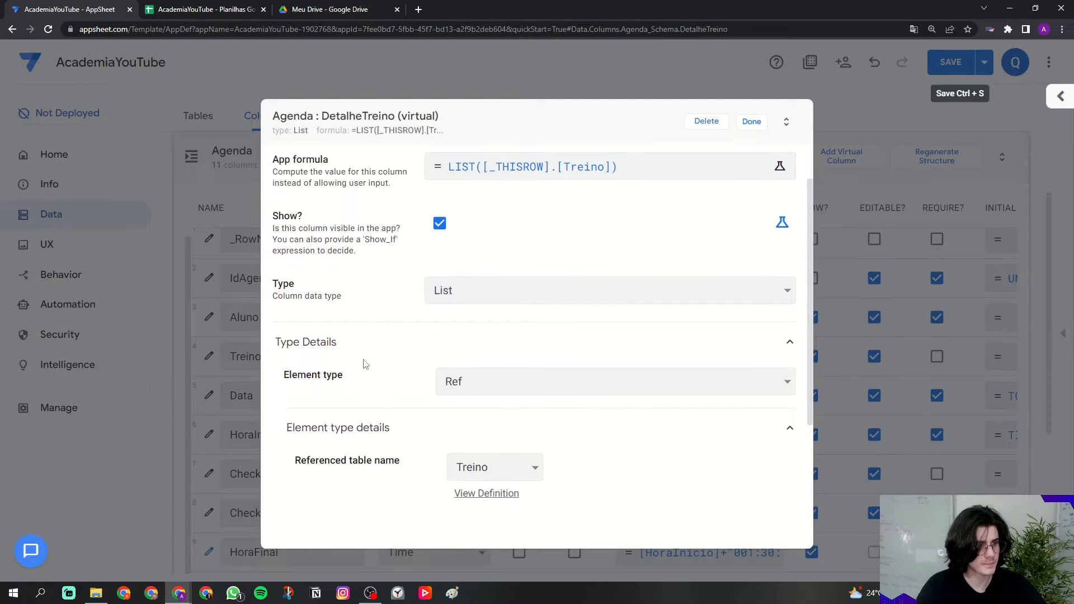
scroll(364, 364, down, 1)
double_click(283, 232)
scroll(295, 311, down, 1)
drag(278, 230, 342, 234)
click(322, 378)
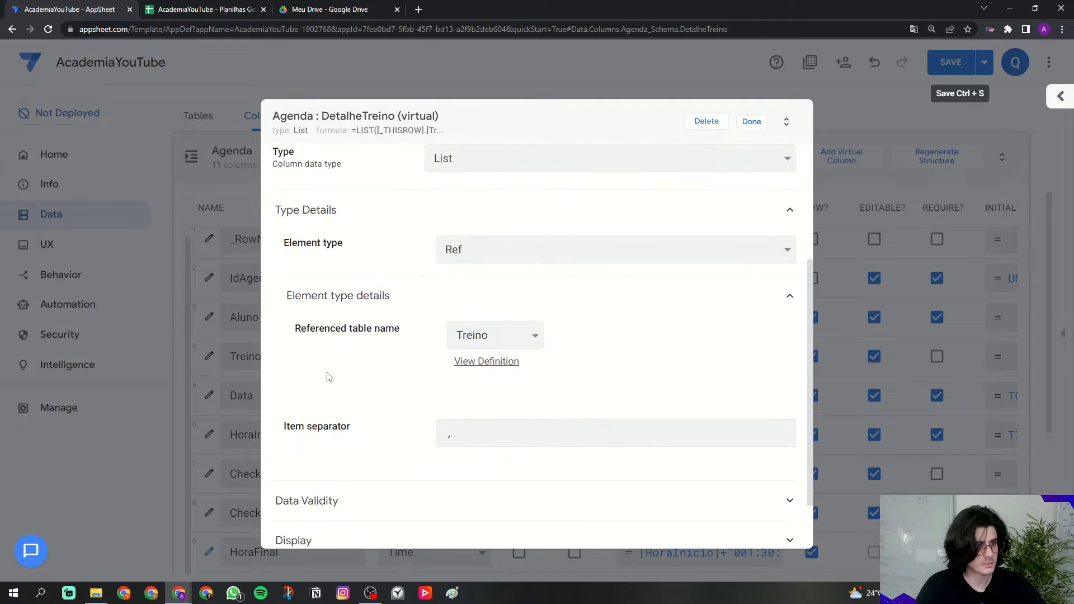
scroll(329, 377, down, 2)
scroll(441, 229, up, 1)
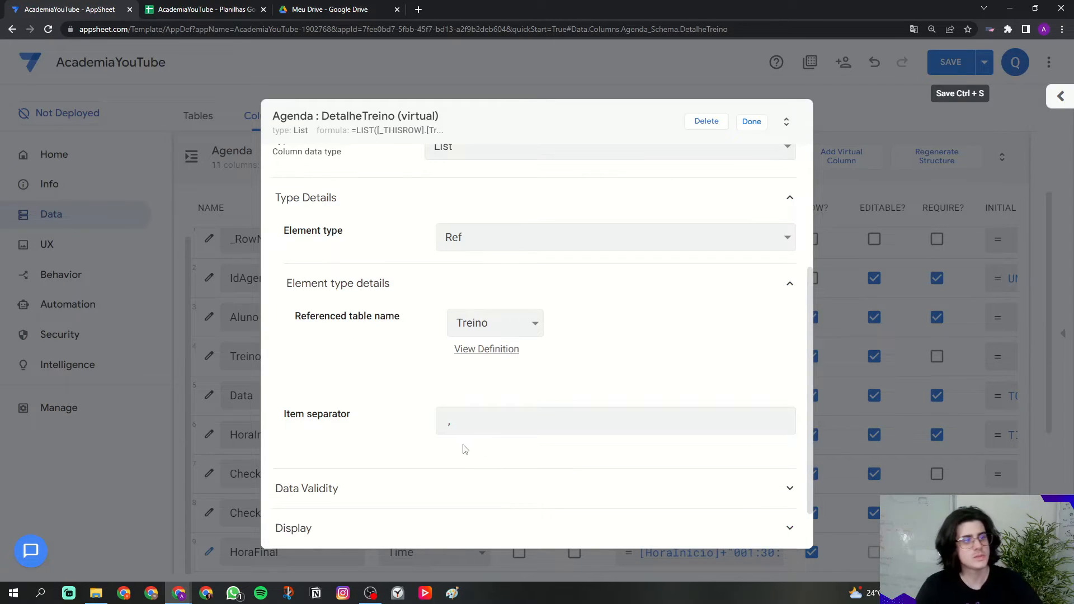
scroll(467, 449, down, 1)
scroll(388, 283, up, 4)
scroll(463, 359, down, 4)
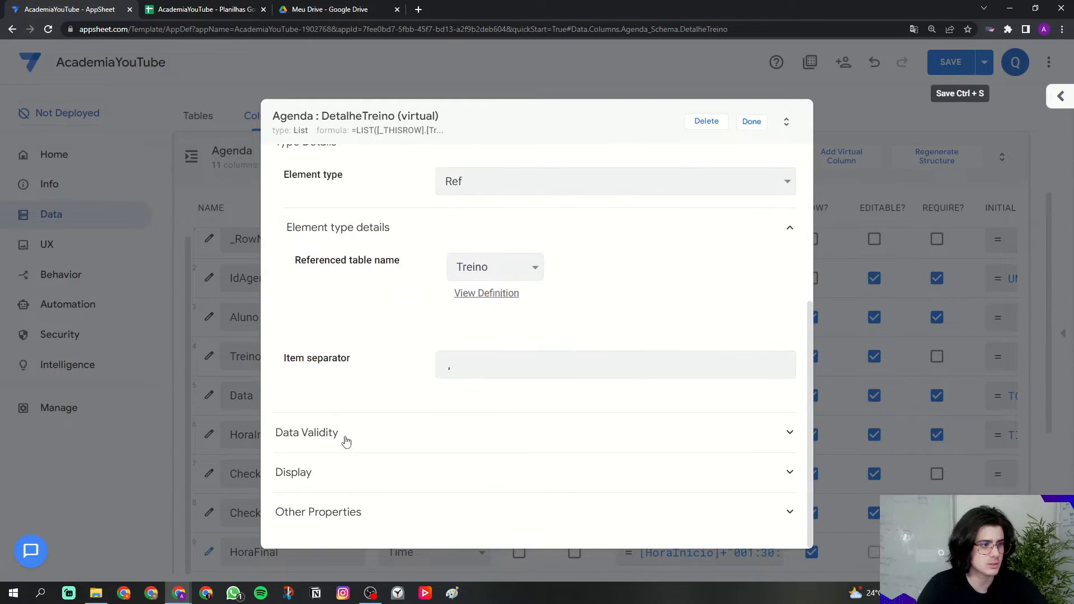
Step: Set the column's display name to 'Detalhes do treino', save it, and finish editing
click(314, 479)
scroll(495, 463, down, 2)
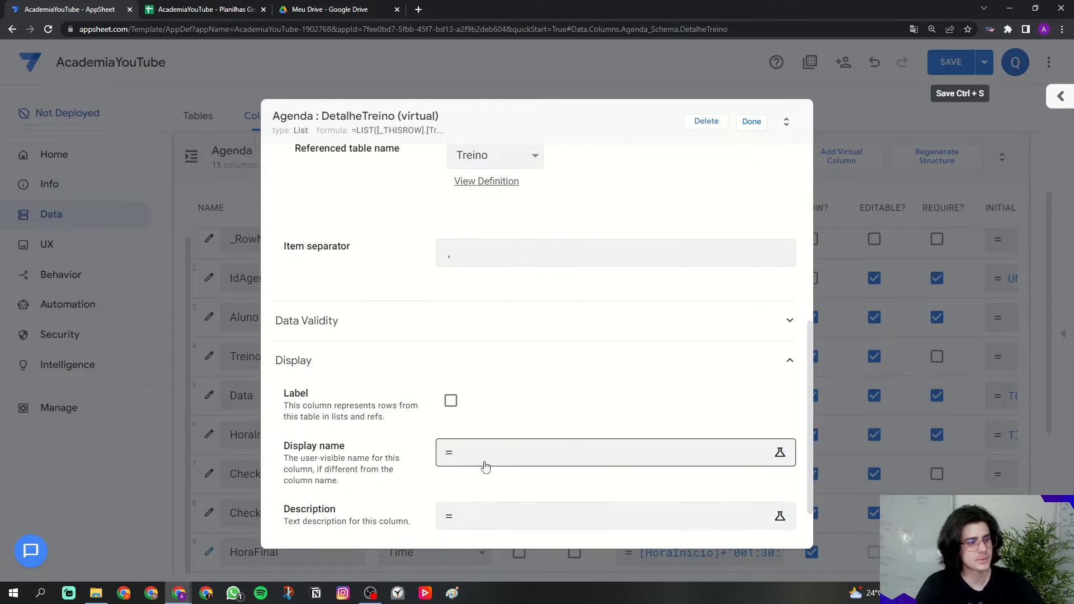
click(485, 467)
key(Caps_Lock)
text('Detahes)
key(BackSpace)
key(BackSpace)
key(BackSpace)
text(lhes do treino)
click(610, 320)
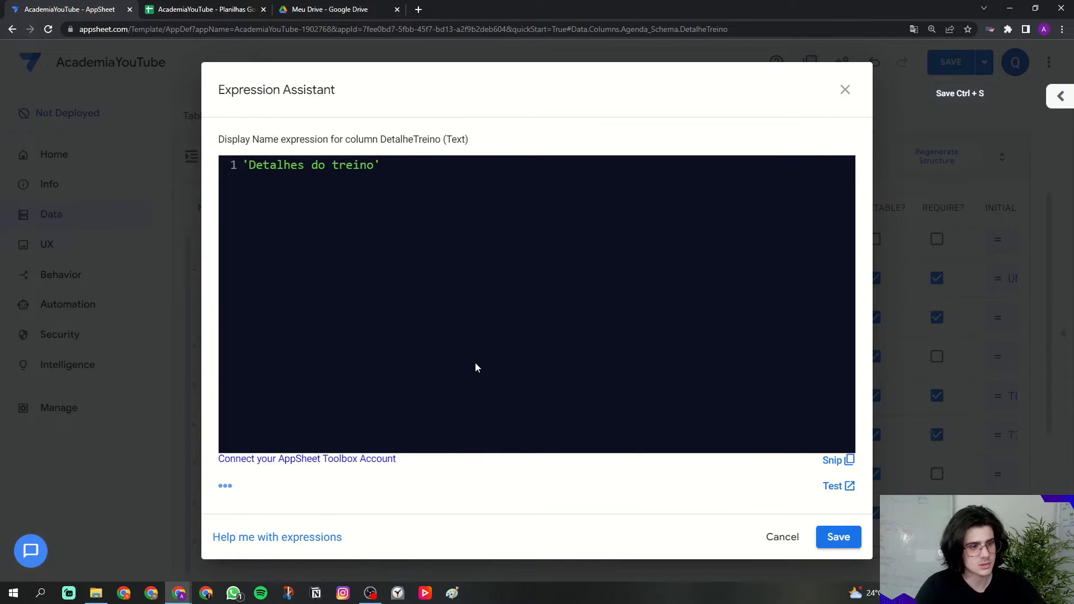
click(838, 536)
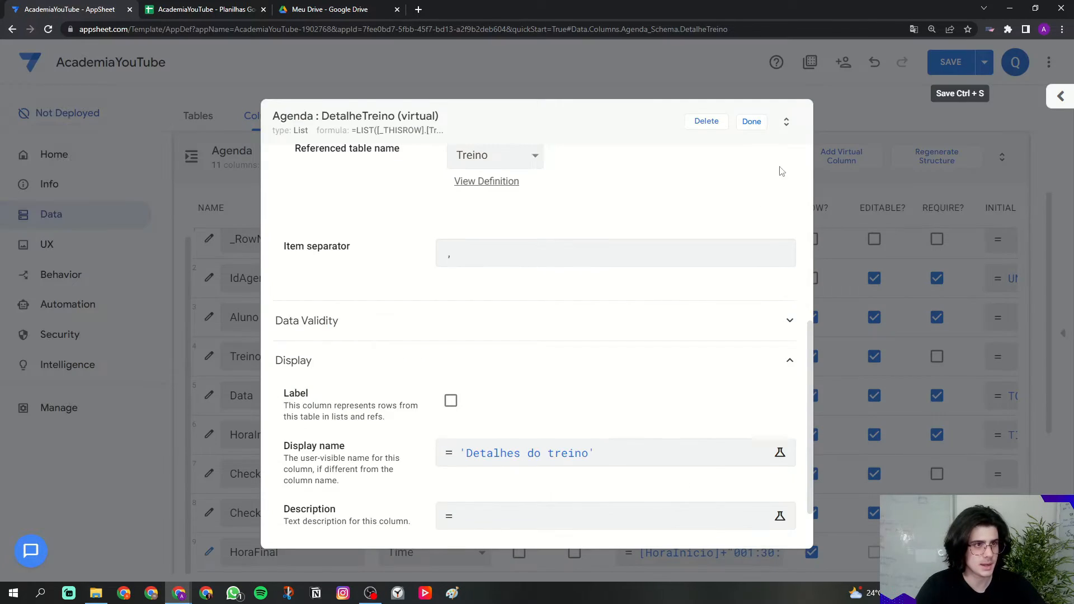
click(752, 123)
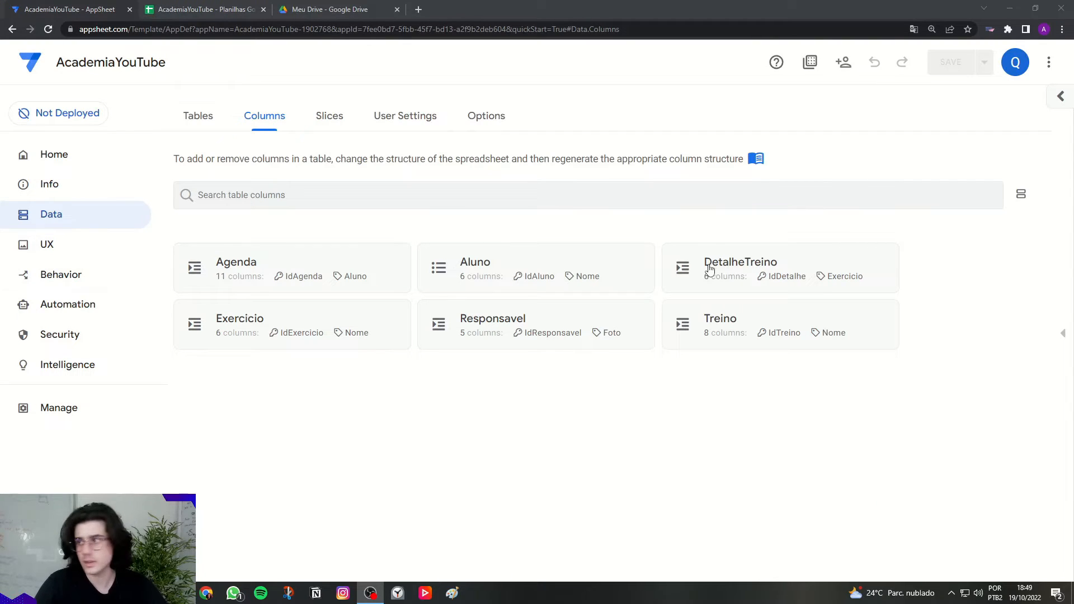
Step: Show the live app preview beside the editor and switch to the UX views page
click(1067, 337)
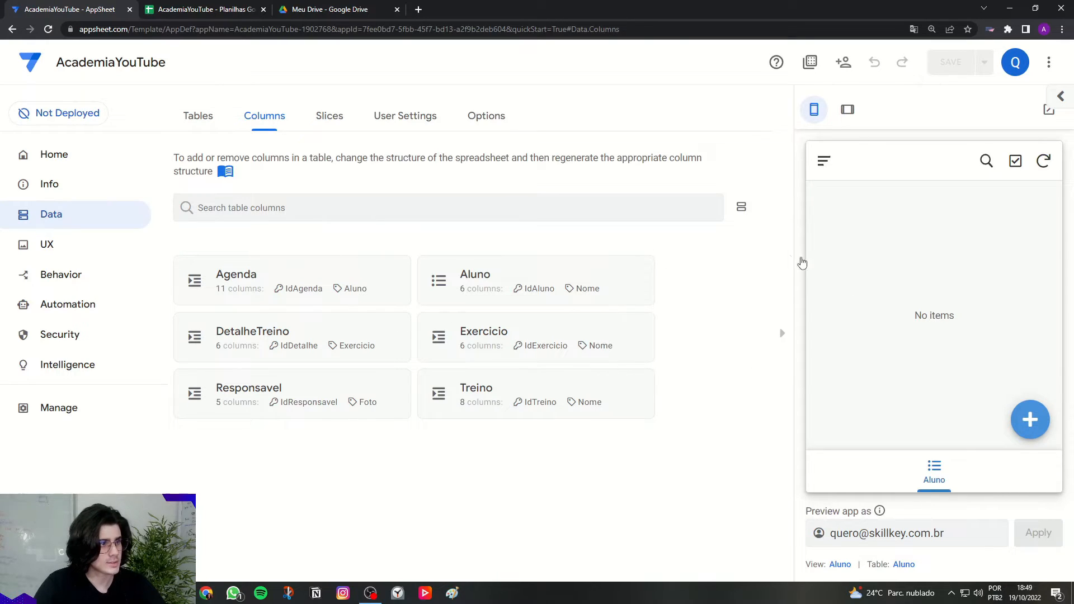
click(35, 255)
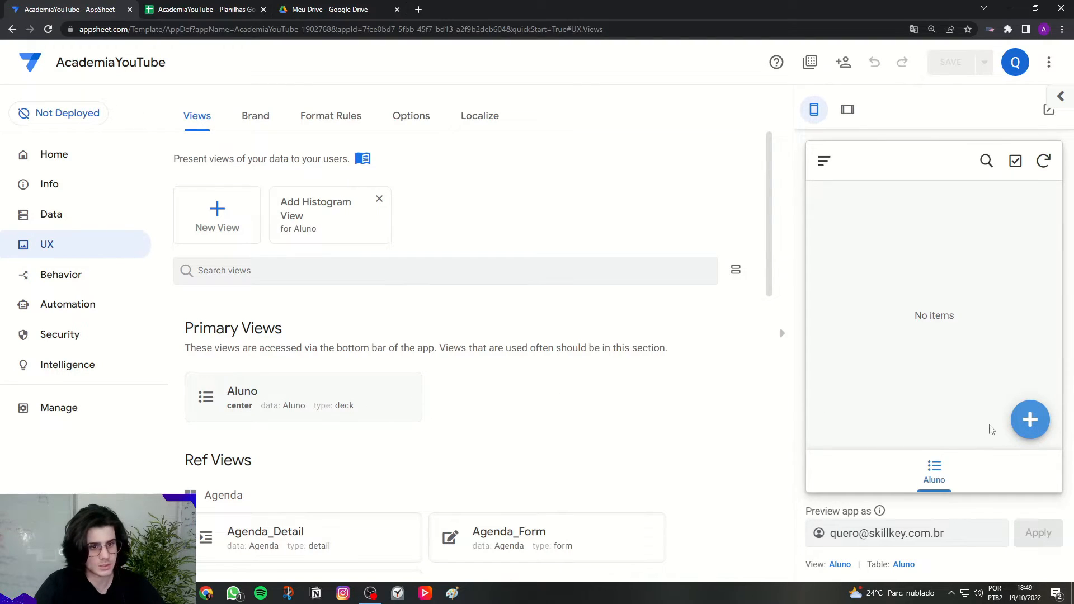
click(1030, 419)
Step: Enter Nome 'Aluno' and a test e-mail address for the student, then save
click(892, 308)
click(823, 346)
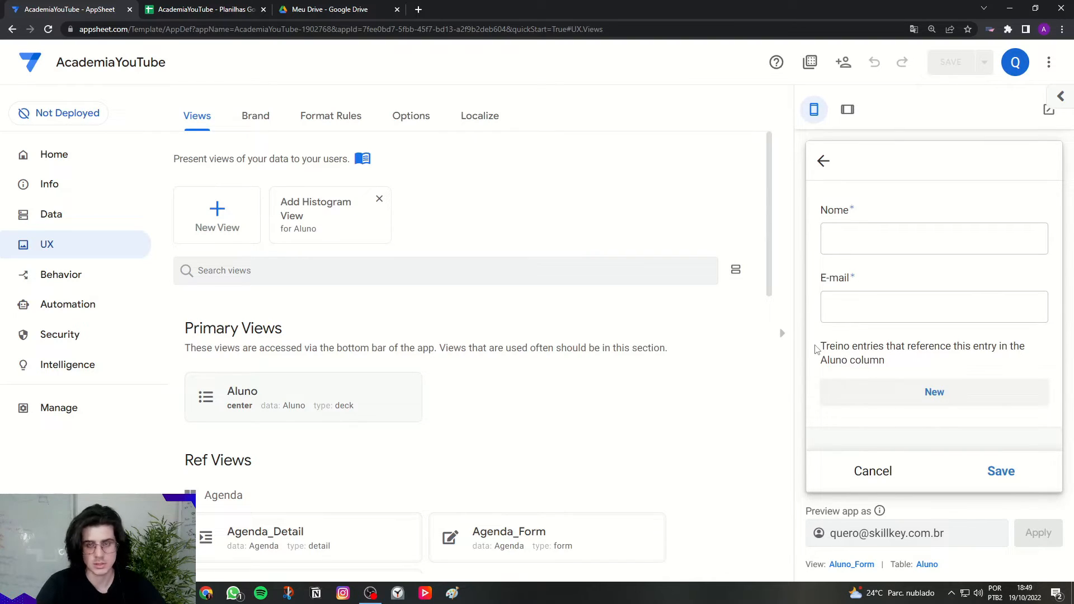
click(843, 236)
key(Caps_Lock)
text(Aluno 1)
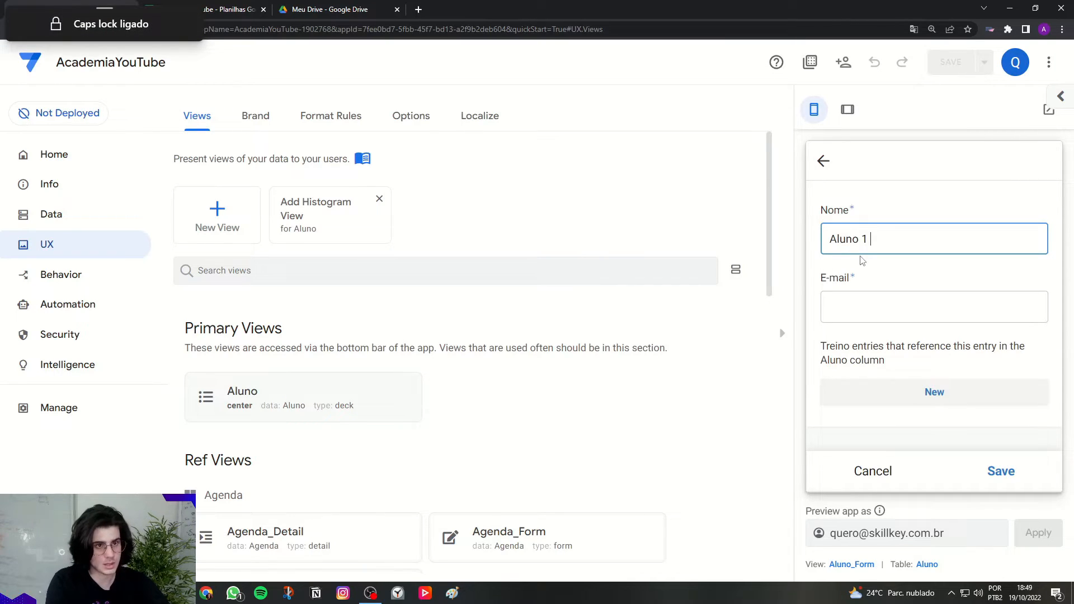
key(Tab)
key(Caps_Lock)
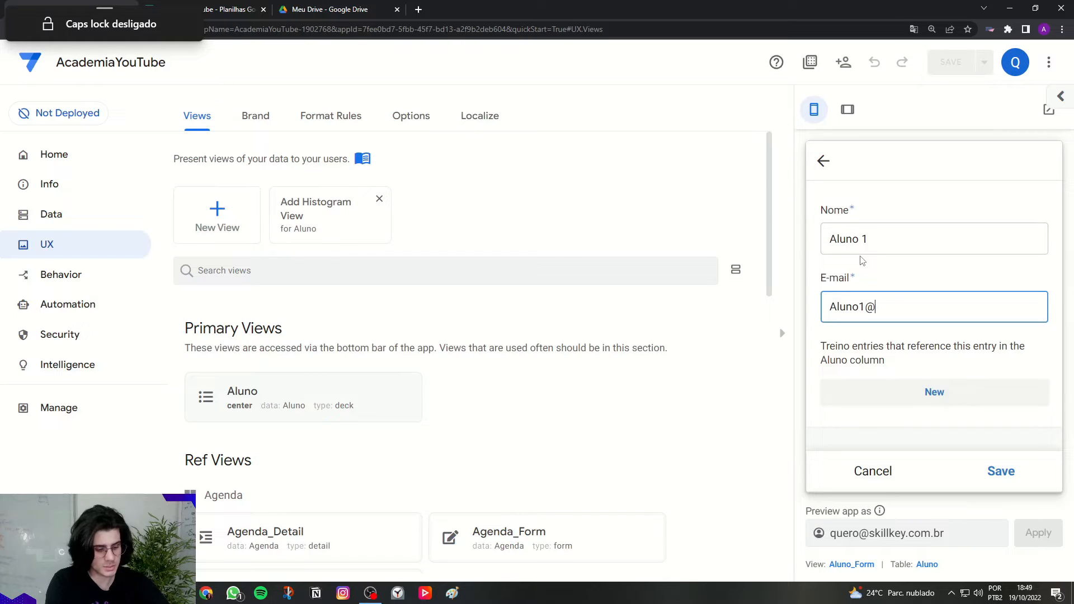
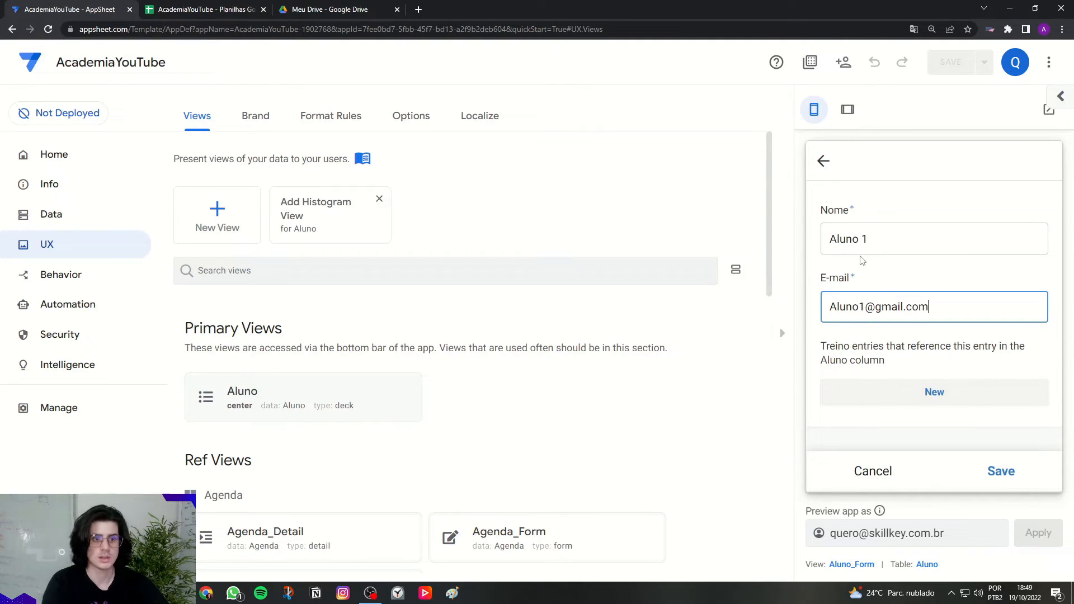
click(911, 307)
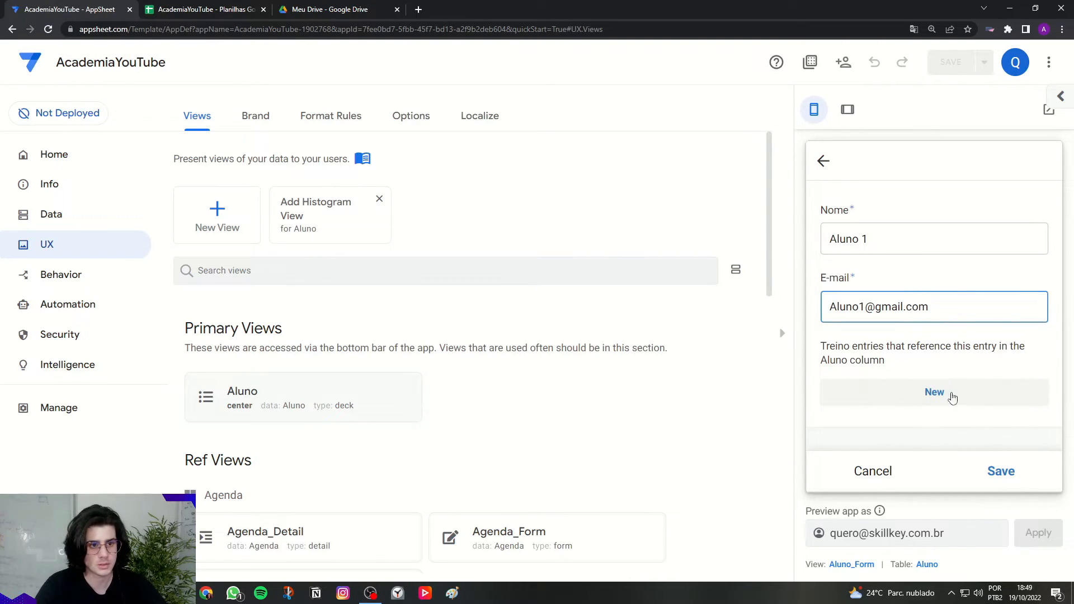
click(999, 474)
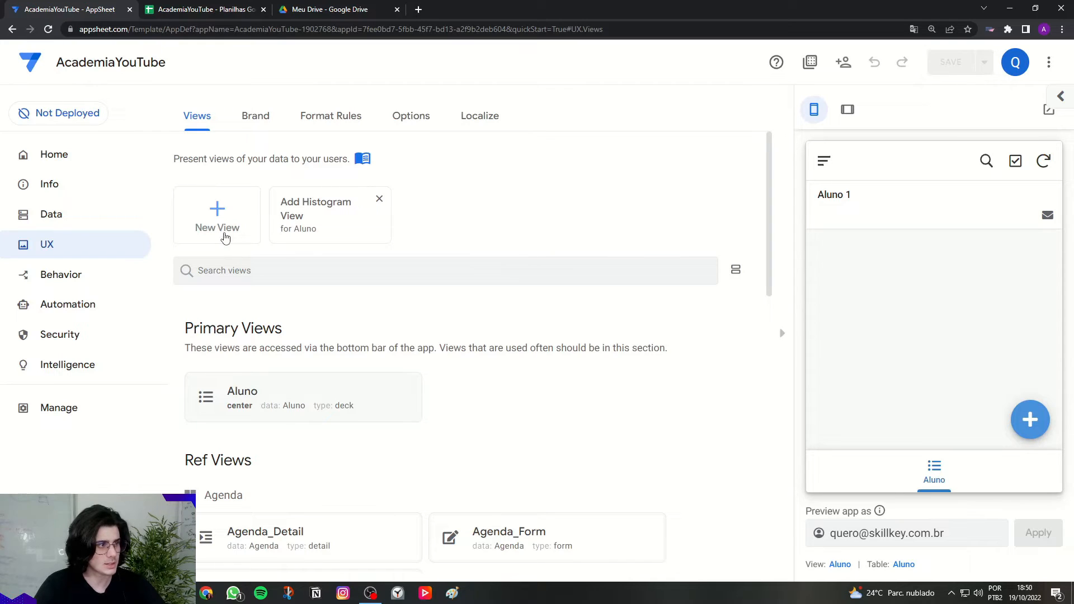
Step: Create a new view and name it 'Agenda'
click(225, 238)
triple_click(428, 209)
key(Caps_Lock)
text(Agenbda)
key(BackSpace)
key(BackSpace)
key(BackSpace)
text(da)
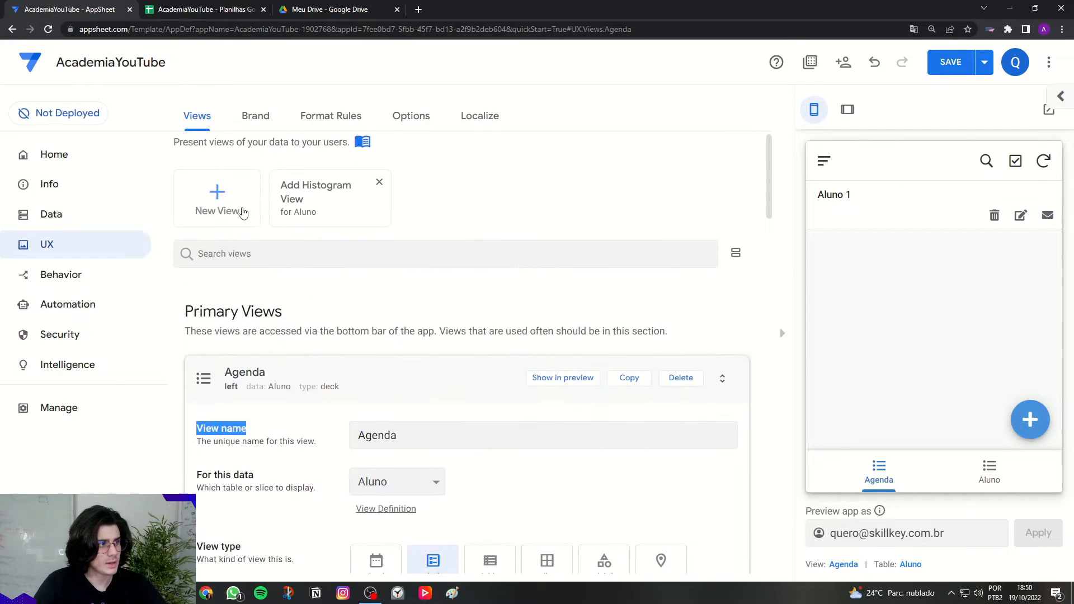
Step: Set the view's 'For this data' source to the Agenda table
scroll(221, 185, down, 2)
scroll(219, 193, up, 2)
scroll(283, 300, down, 3)
drag(439, 271, 302, 277)
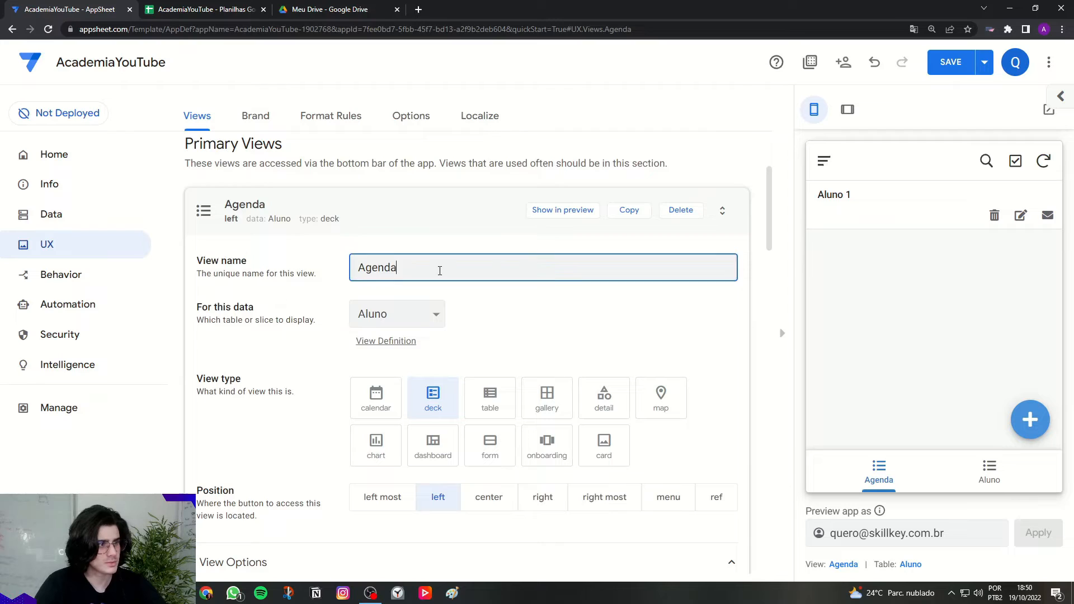
click(258, 308)
drag(202, 309, 254, 310)
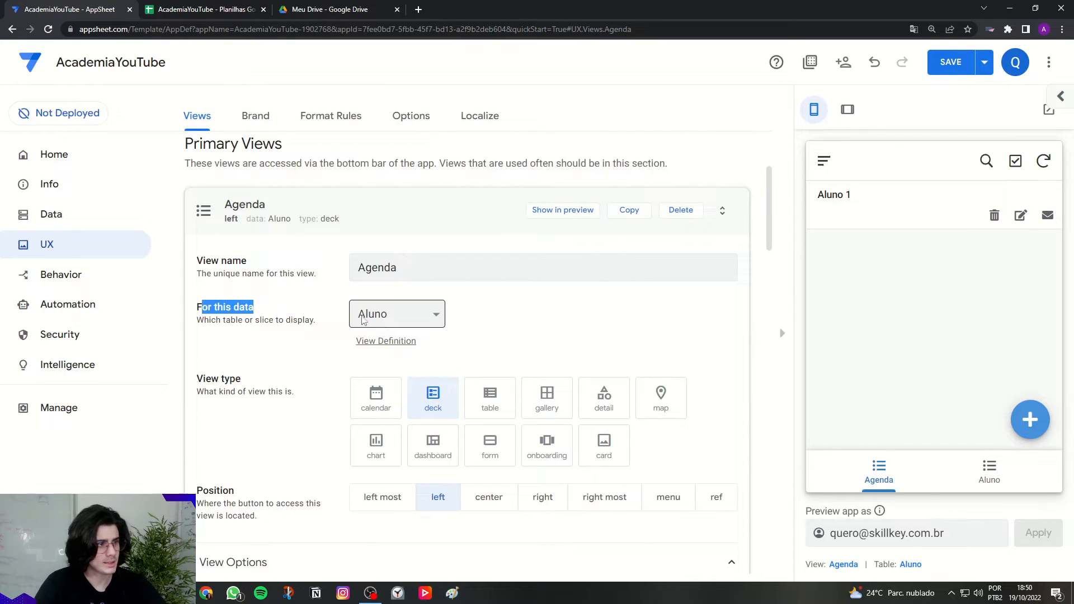
click(361, 320)
click(379, 335)
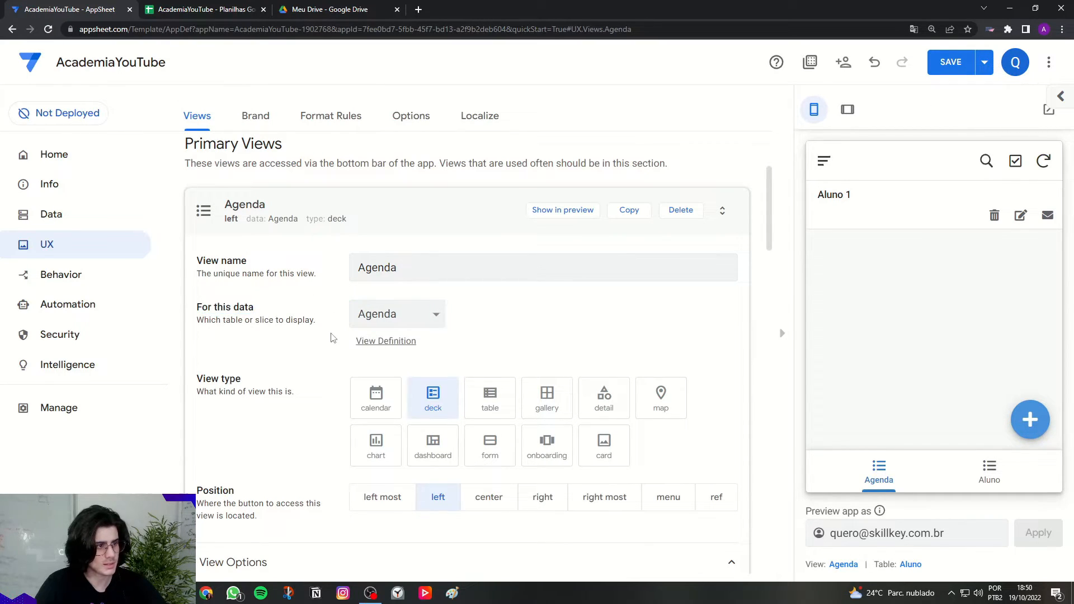
scroll(345, 349, down, 2)
Step: Make Agenda a centered calendar view with start date Data and start time HoraInicio
click(366, 304)
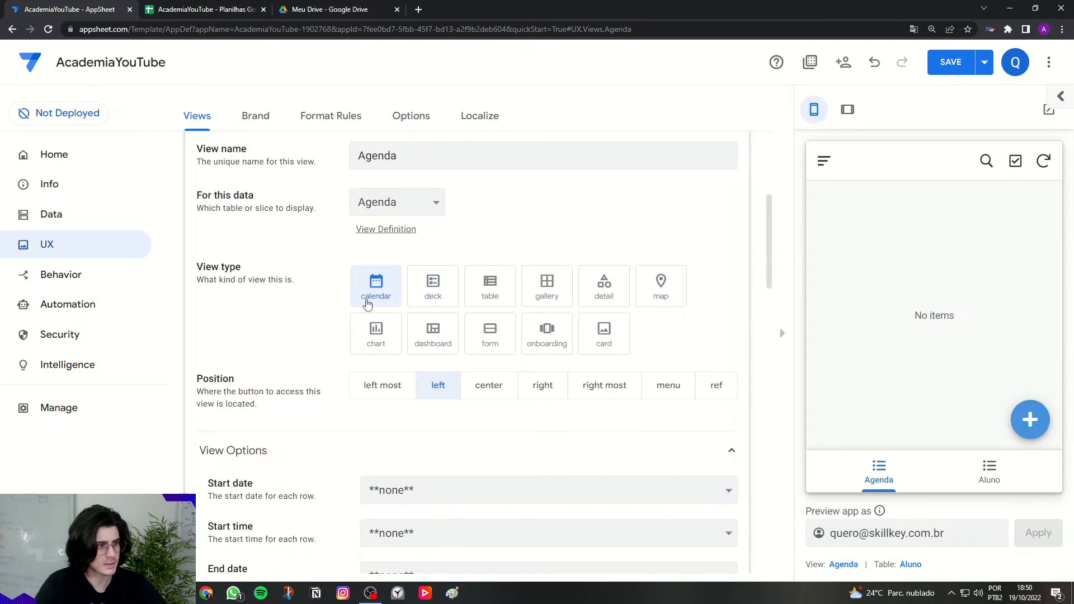
click(485, 391)
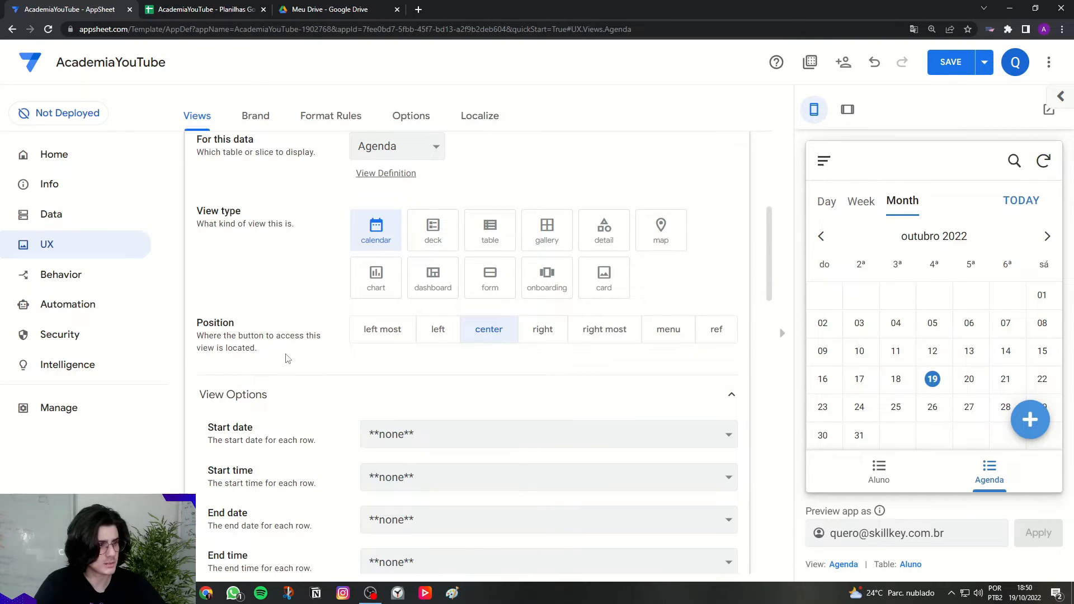
scroll(283, 352, down, 3)
drag(207, 259, 254, 260)
click(399, 268)
click(386, 301)
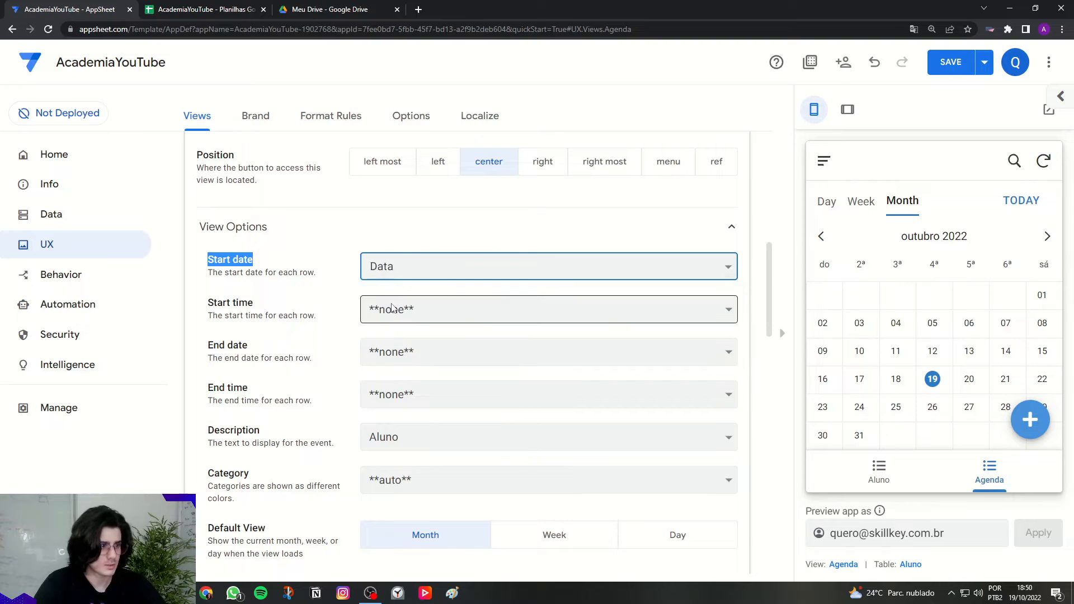
drag(208, 303, 282, 306)
click(392, 309)
click(398, 358)
Step: Set the calendar's end date to Data and end time to HoraFinal
drag(207, 345, 250, 348)
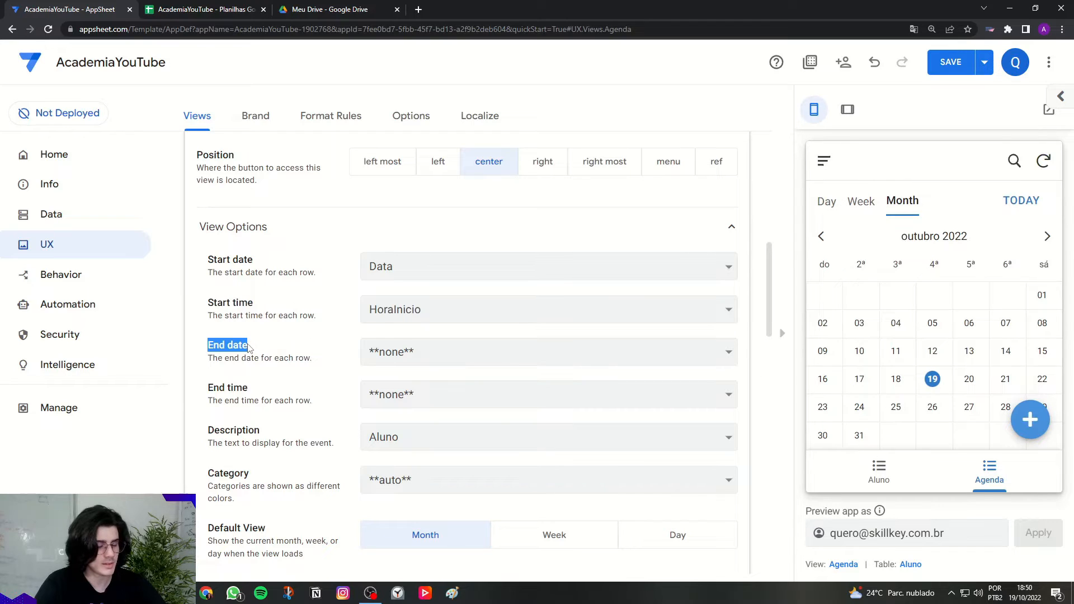
click(264, 349)
click(394, 354)
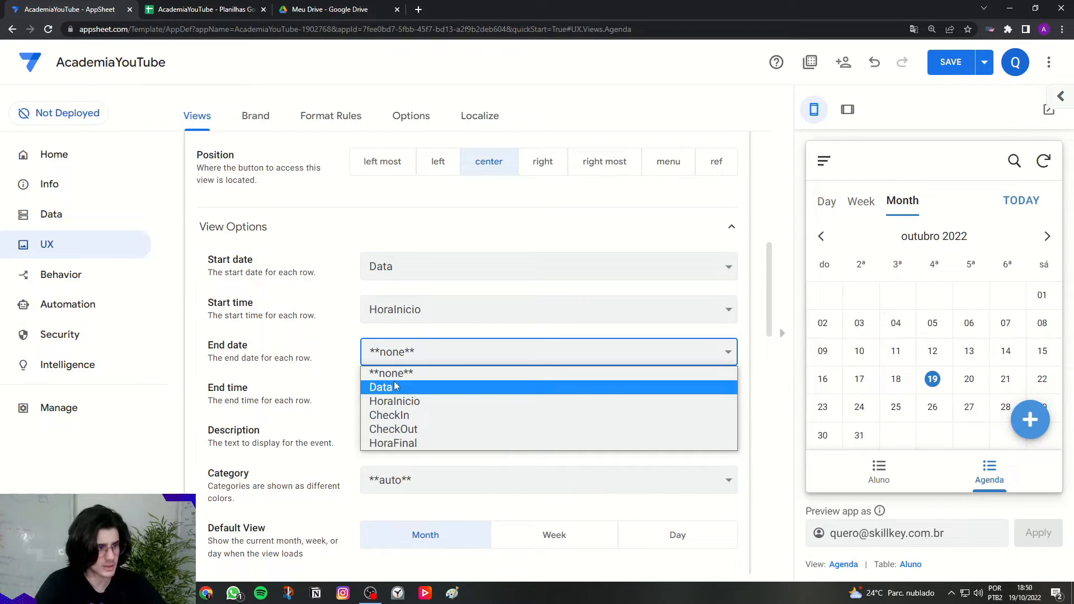
click(396, 386)
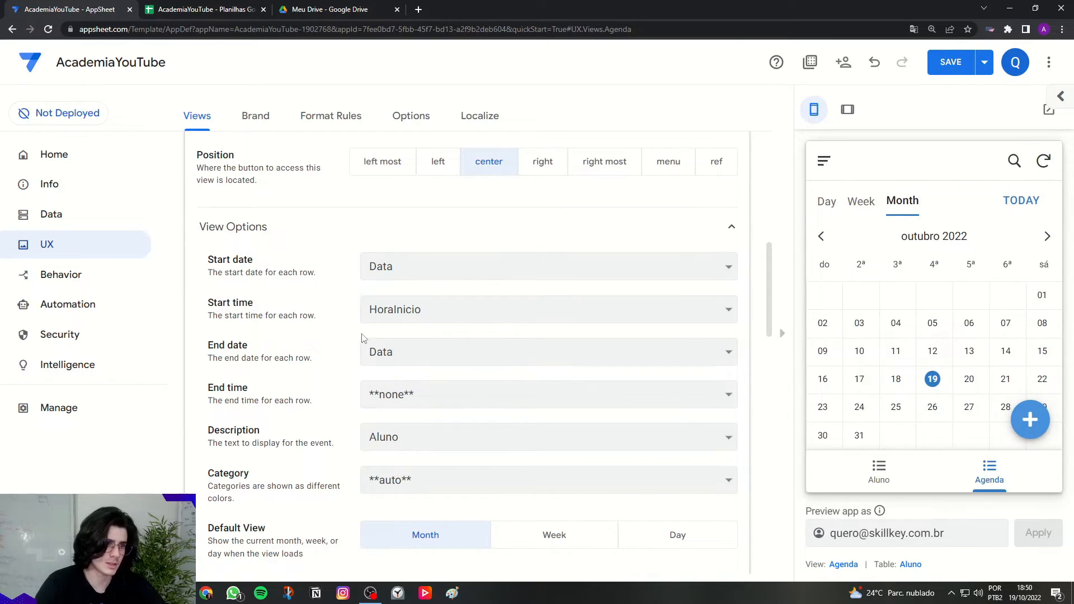
drag(210, 390, 249, 391)
click(250, 391)
click(378, 395)
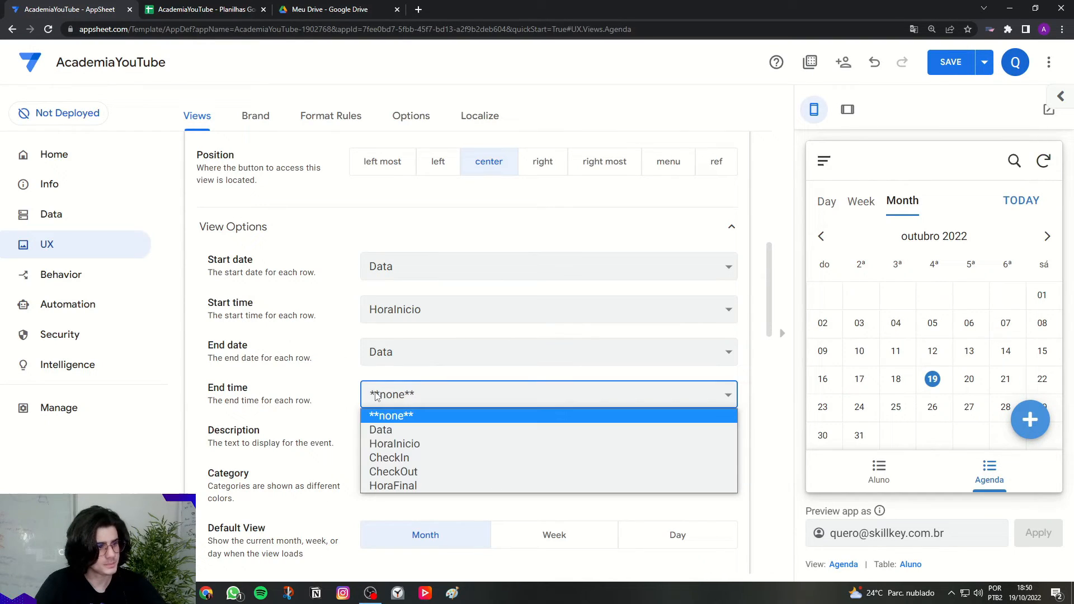
click(401, 485)
Step: Keep Aluno as event description, set category to none, and default to Week view
double_click(219, 435)
click(291, 437)
click(413, 443)
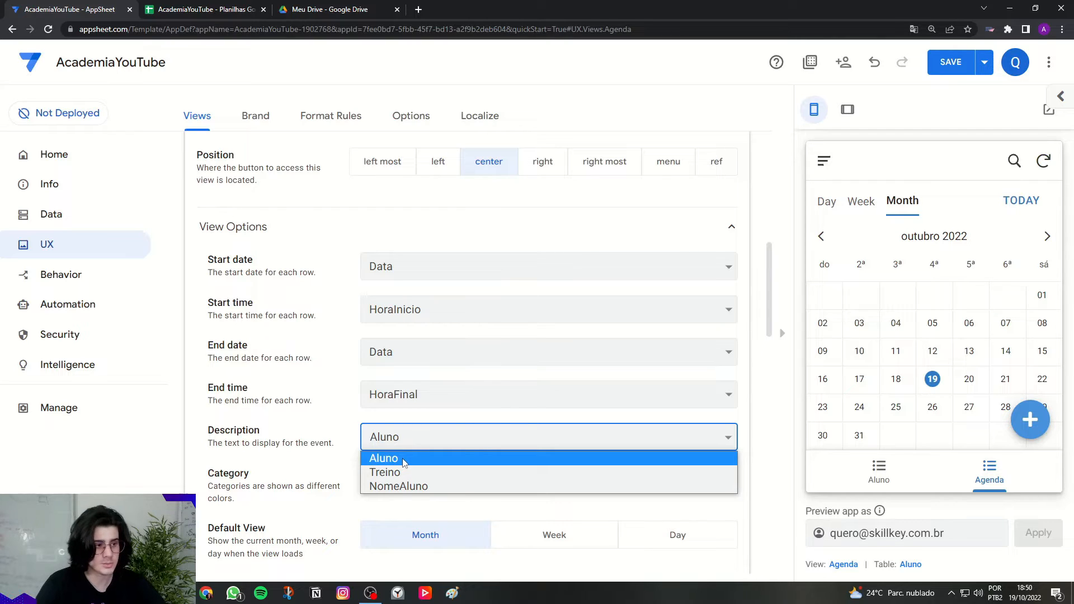
click(395, 461)
click(358, 454)
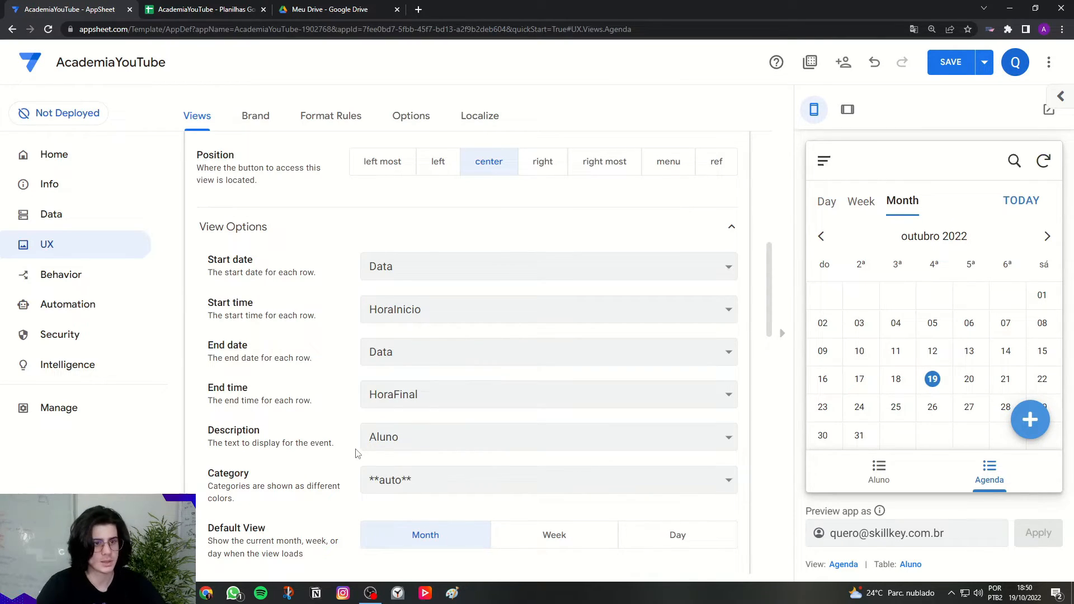
click(370, 443)
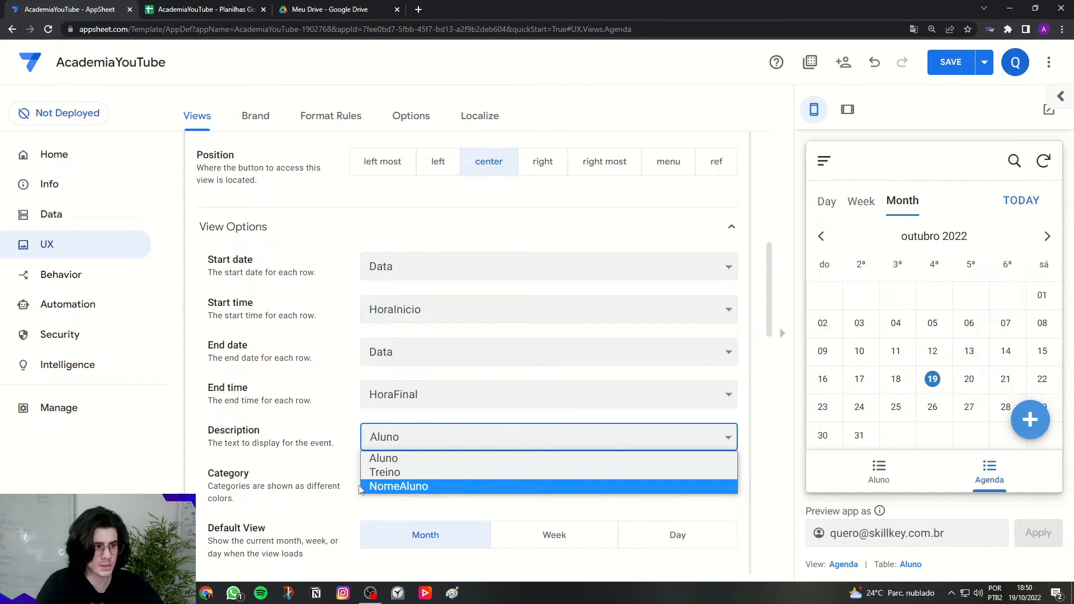
click(402, 458)
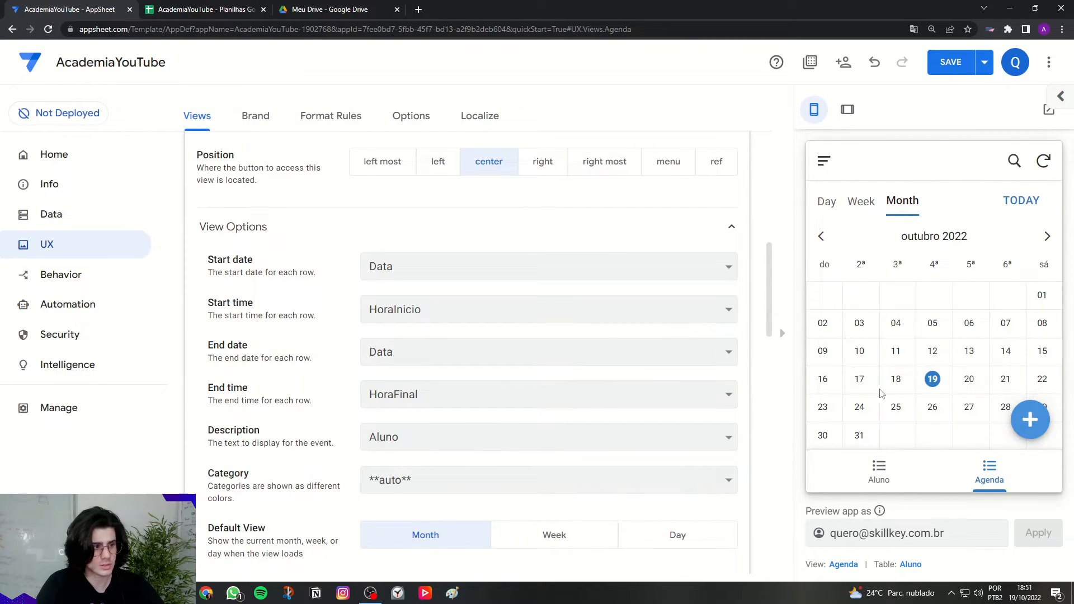
drag(214, 474, 268, 477)
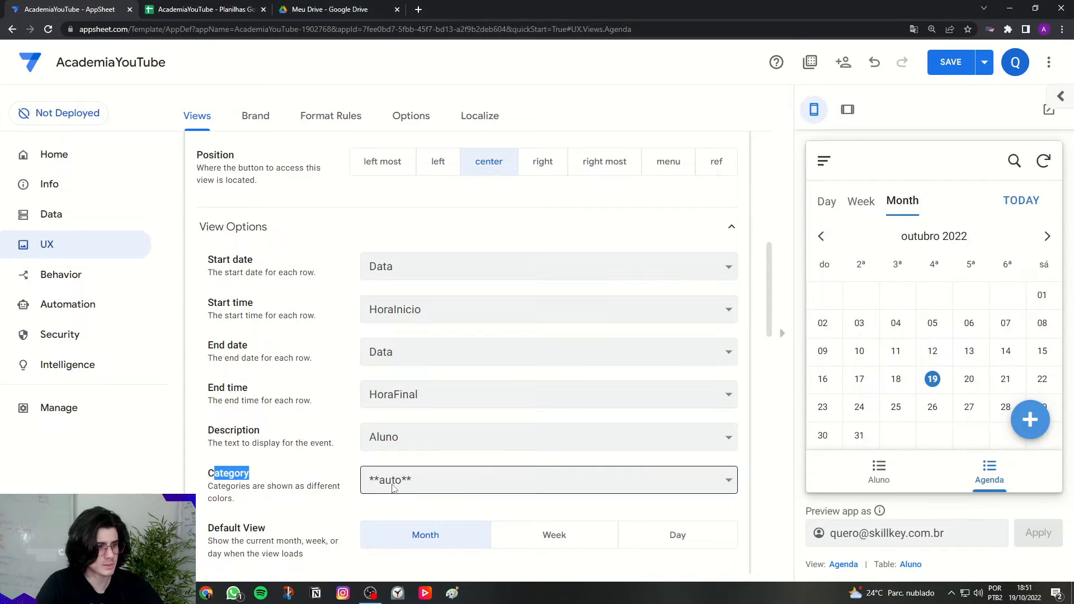
click(394, 481)
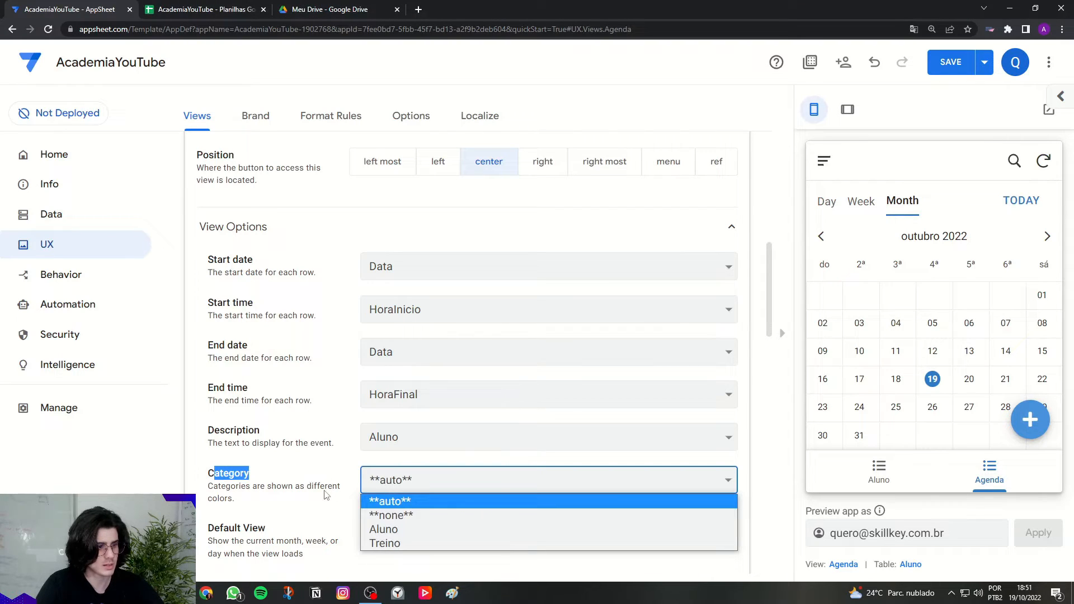
click(410, 515)
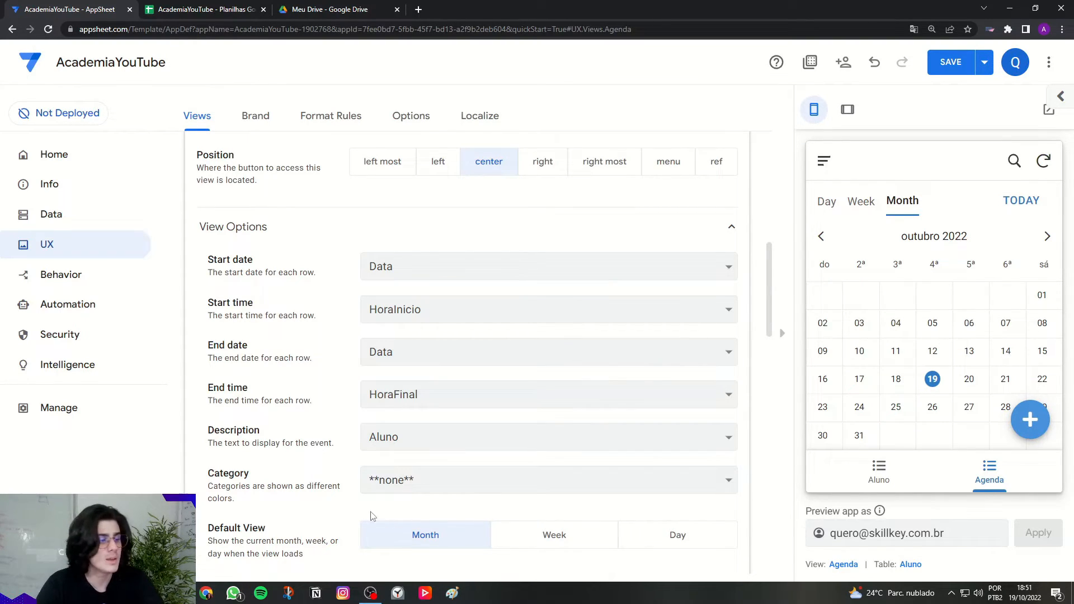
click(552, 535)
Step: Save the app changes and switch the preview to tablet size
scroll(313, 285, up, 7)
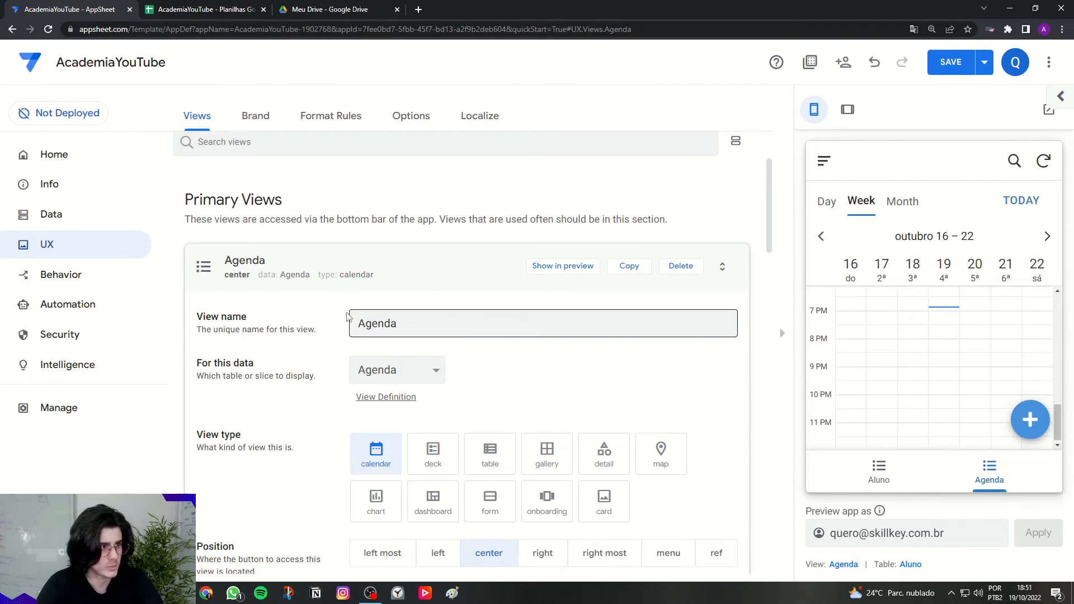
click(304, 286)
scroll(498, 330, up, 1)
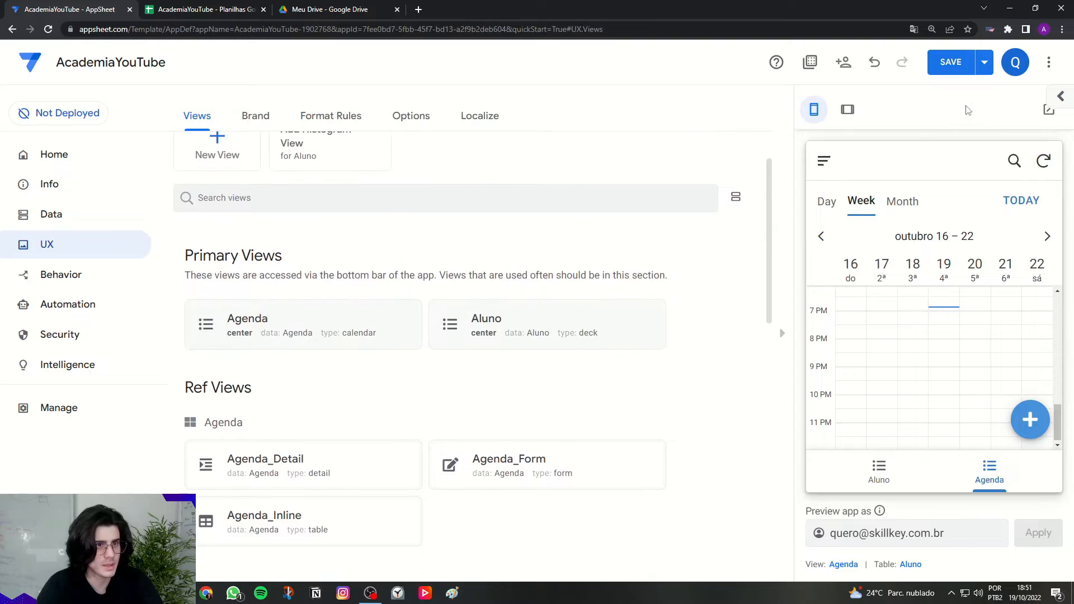
click(963, 70)
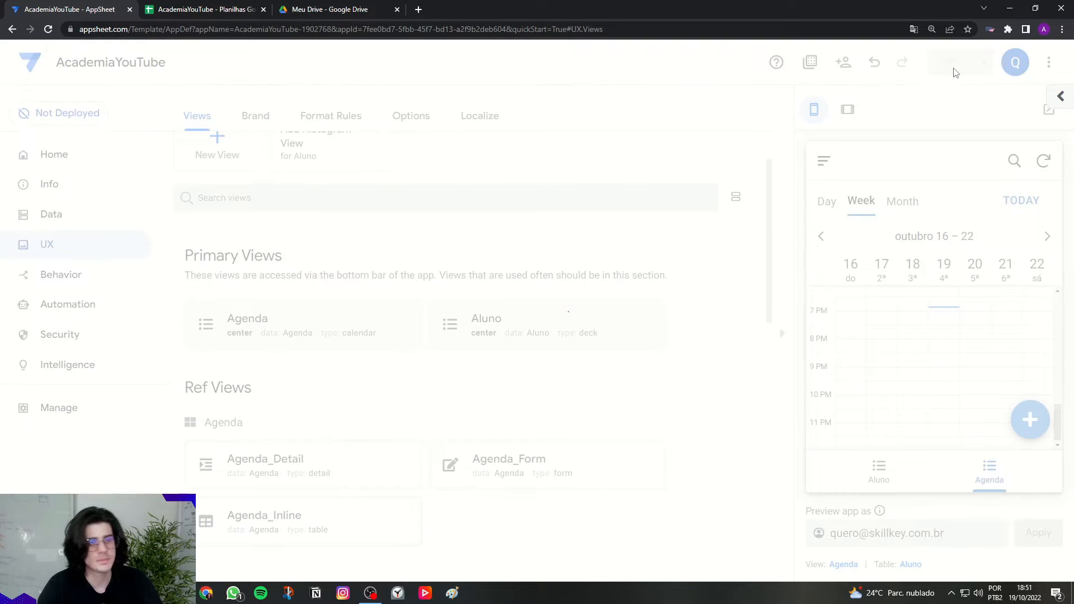
click(847, 111)
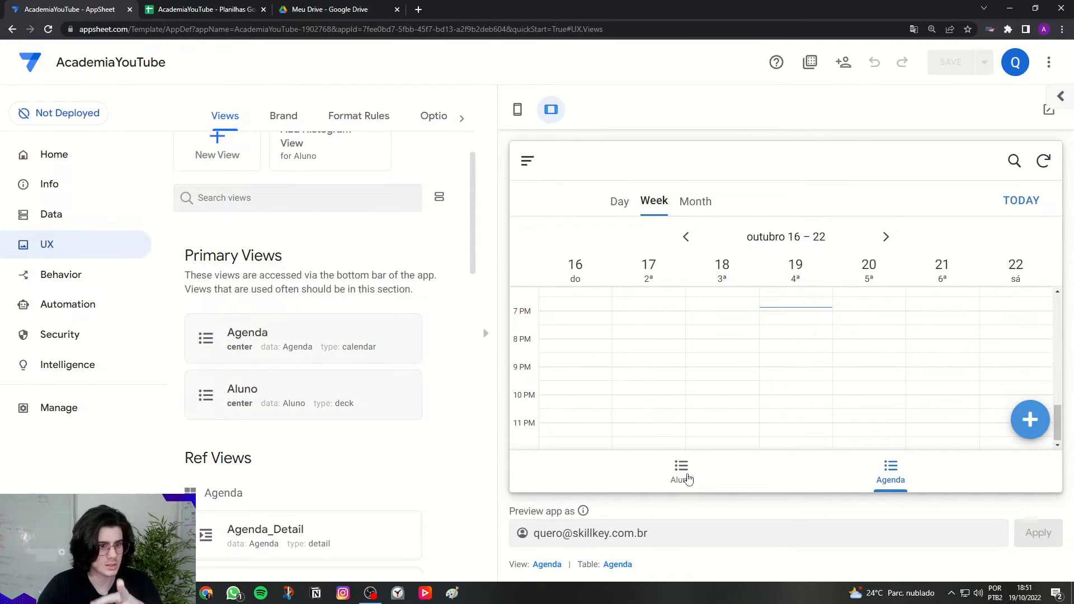
Step: Try the Agenda entry form with student Aluno 1, discard it, and return to the Aluno list
click(1028, 421)
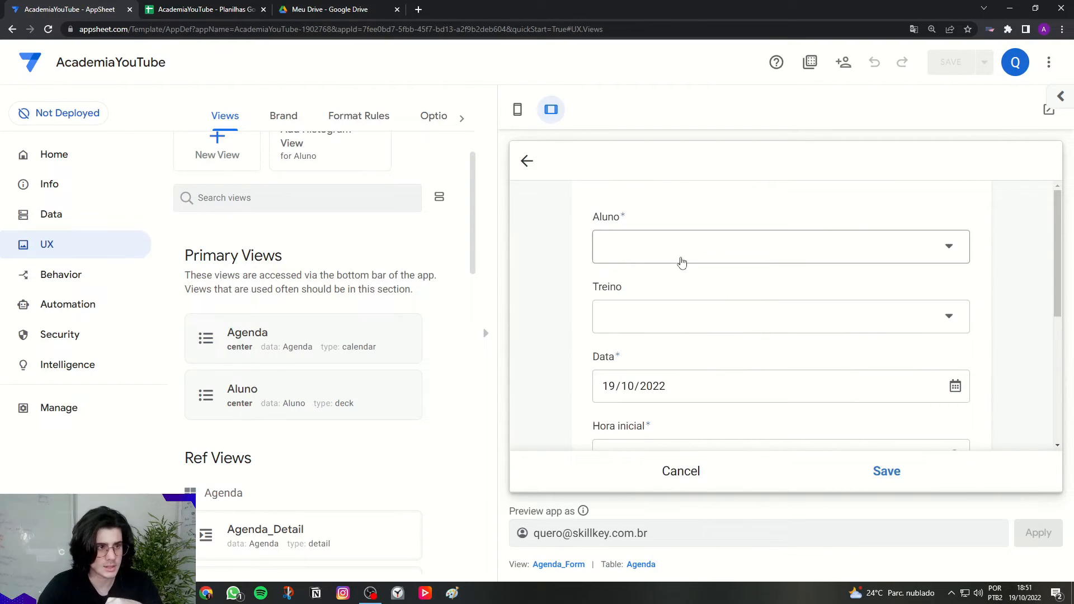
click(681, 467)
click(890, 473)
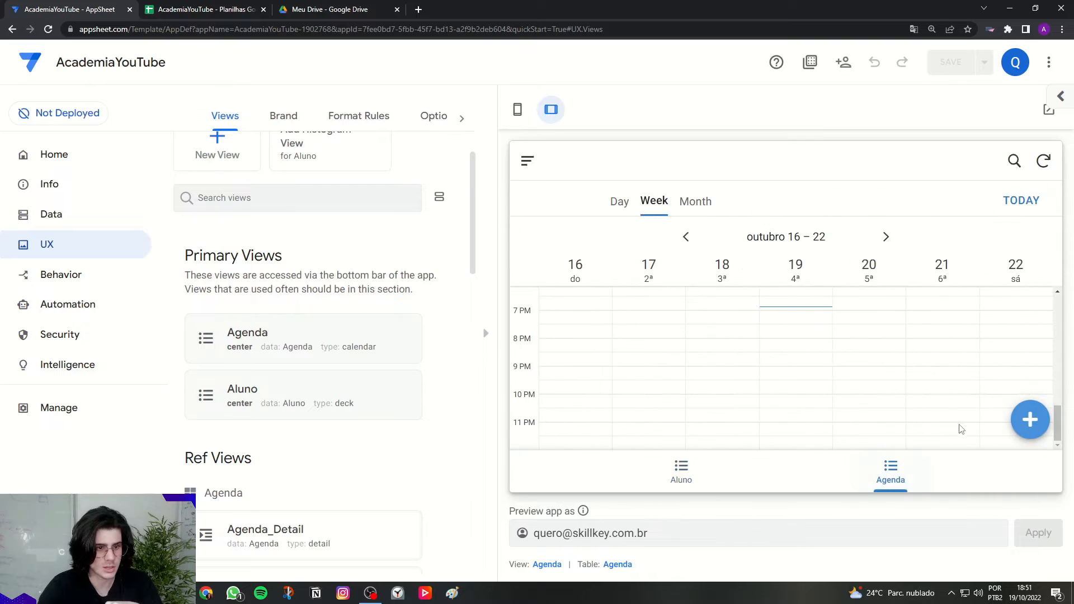
click(1026, 427)
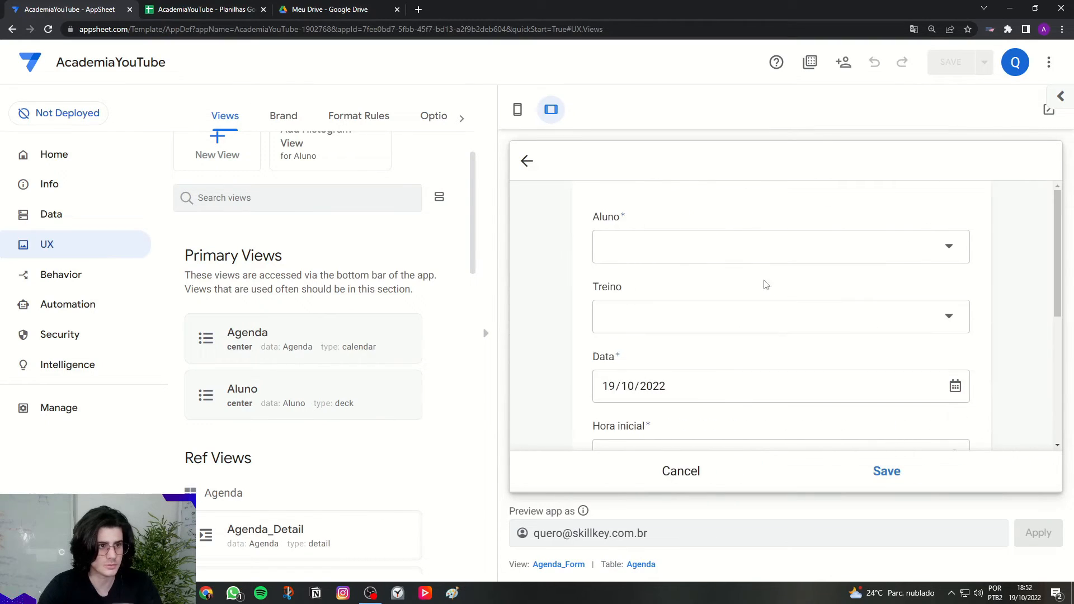
click(741, 254)
click(629, 245)
click(634, 314)
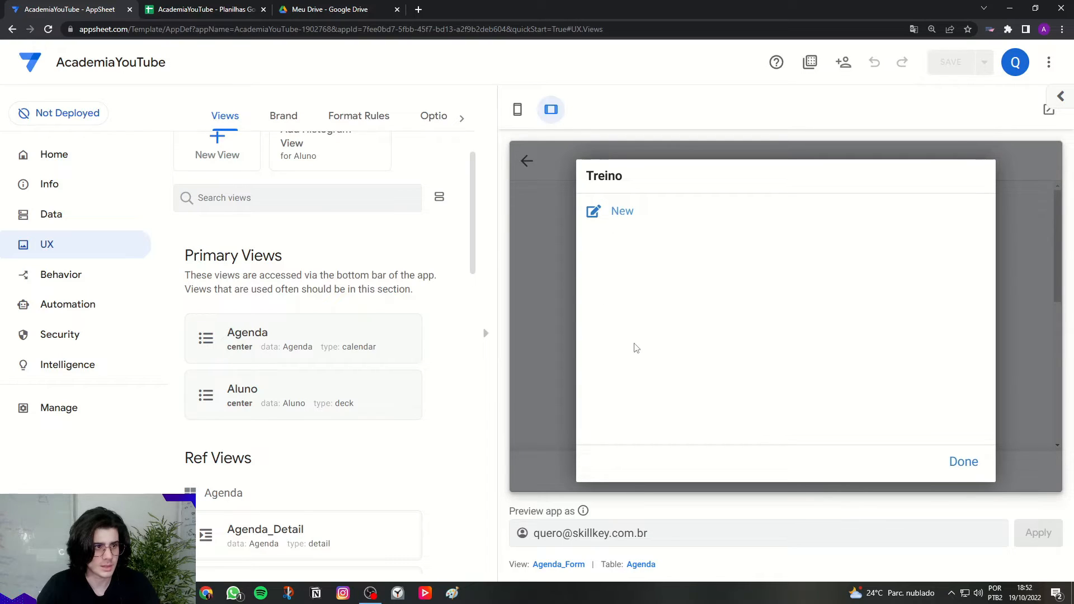
click(551, 307)
click(691, 474)
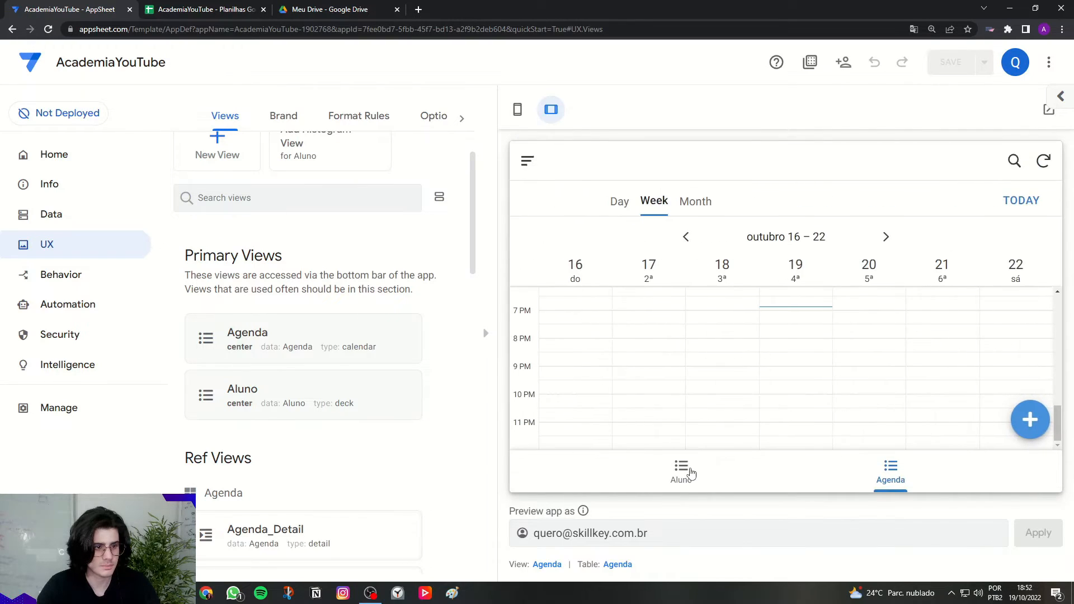
click(690, 471)
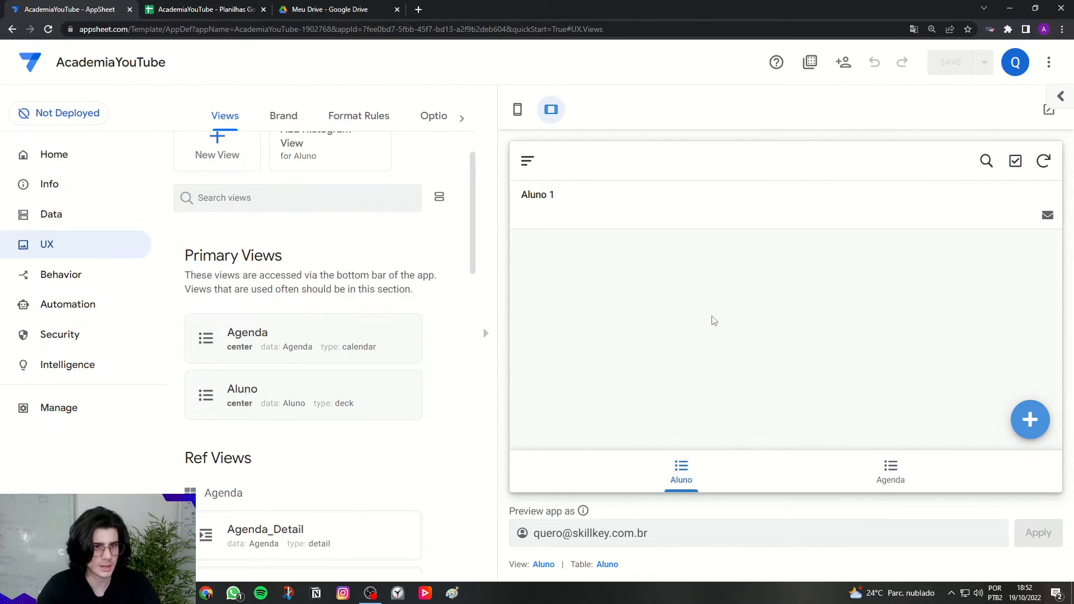
Step: Open Aluno 1's details to view its Treinos section, then return to the student list
click(554, 203)
scroll(688, 371, down, 2)
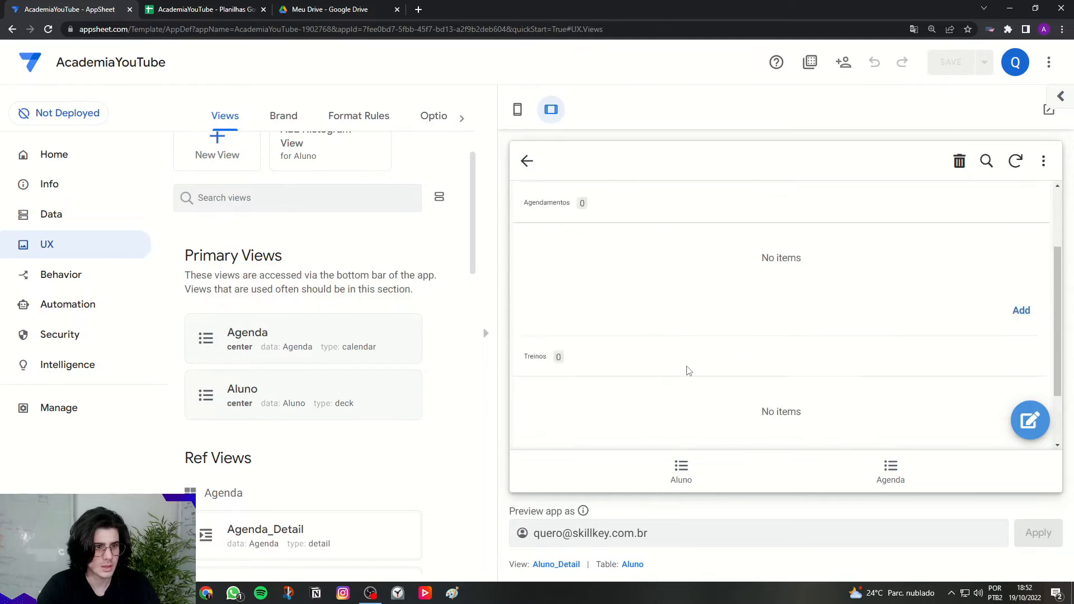
scroll(687, 371, down, 2)
double_click(535, 274)
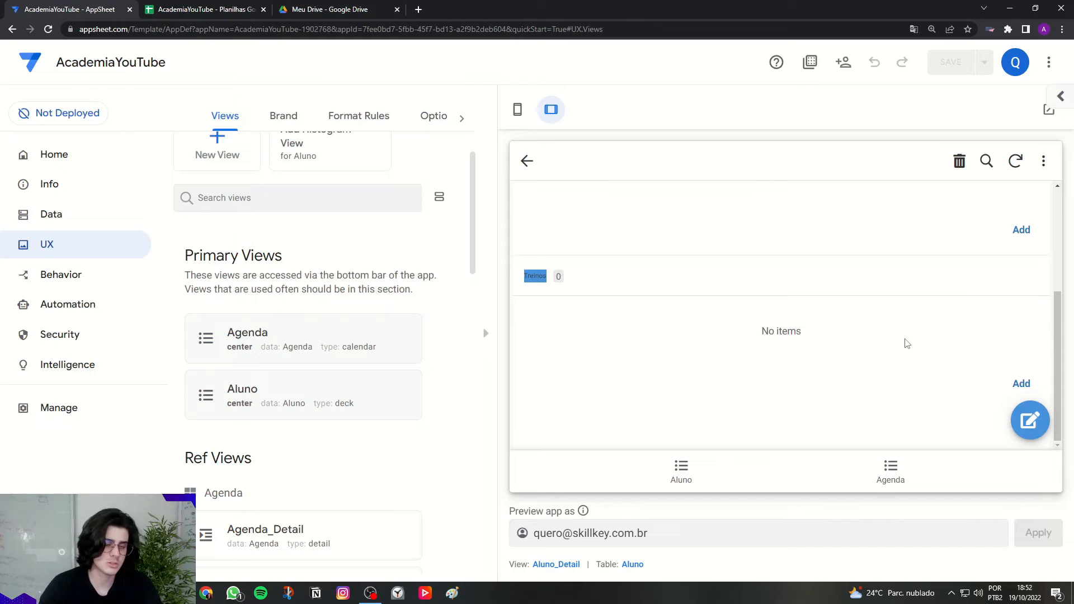
scroll(889, 352, up, 3)
click(679, 473)
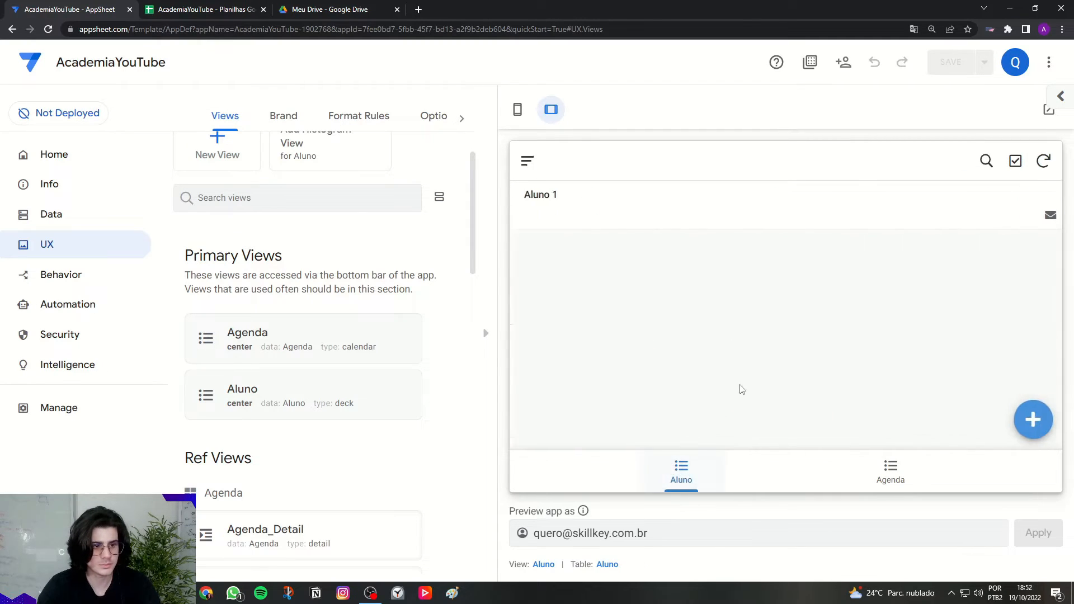
Step: Open and cancel a new student form, then reopen Aluno 1 at its empty Treinos section
click(1028, 419)
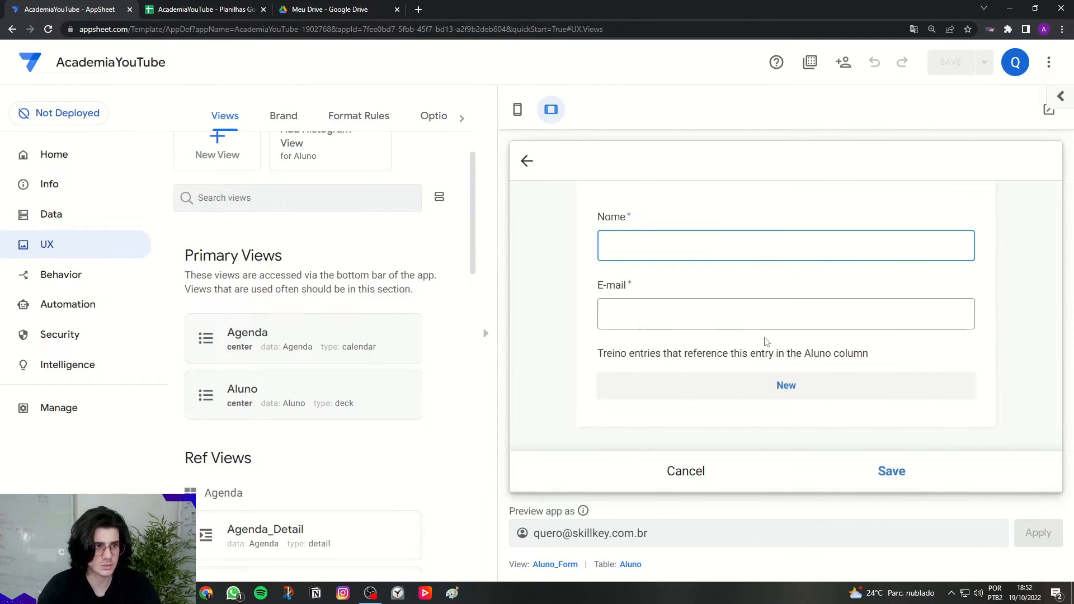
click(699, 469)
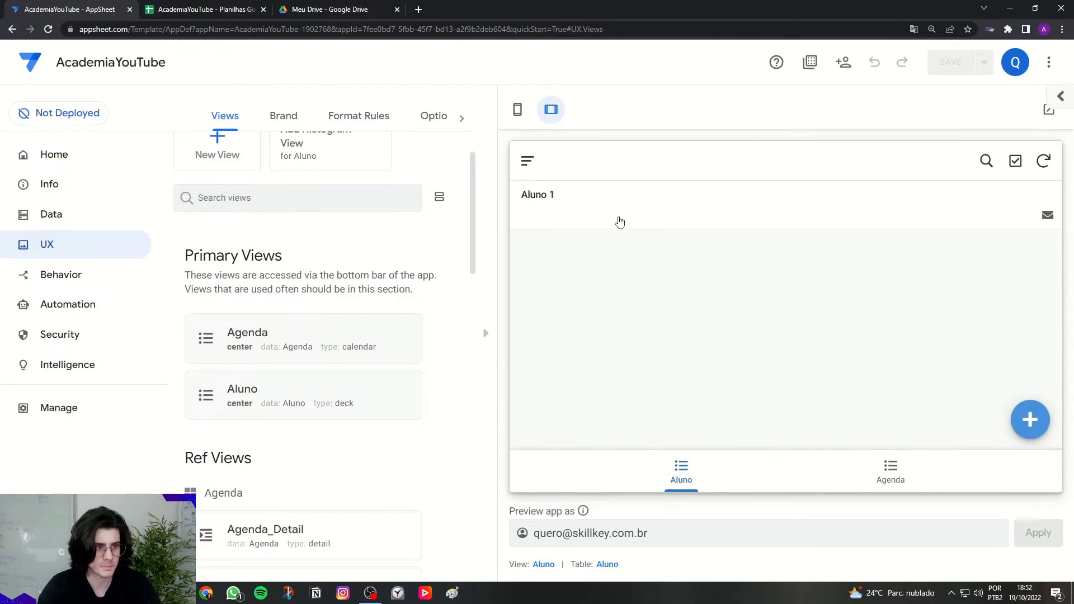
click(619, 219)
scroll(728, 316, down, 5)
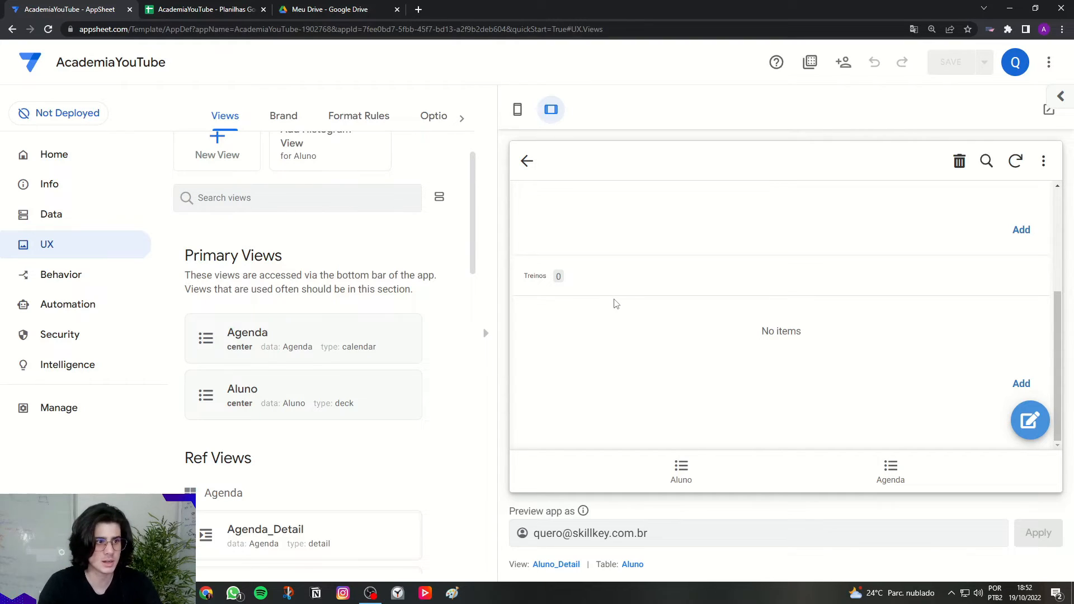
double_click(536, 278)
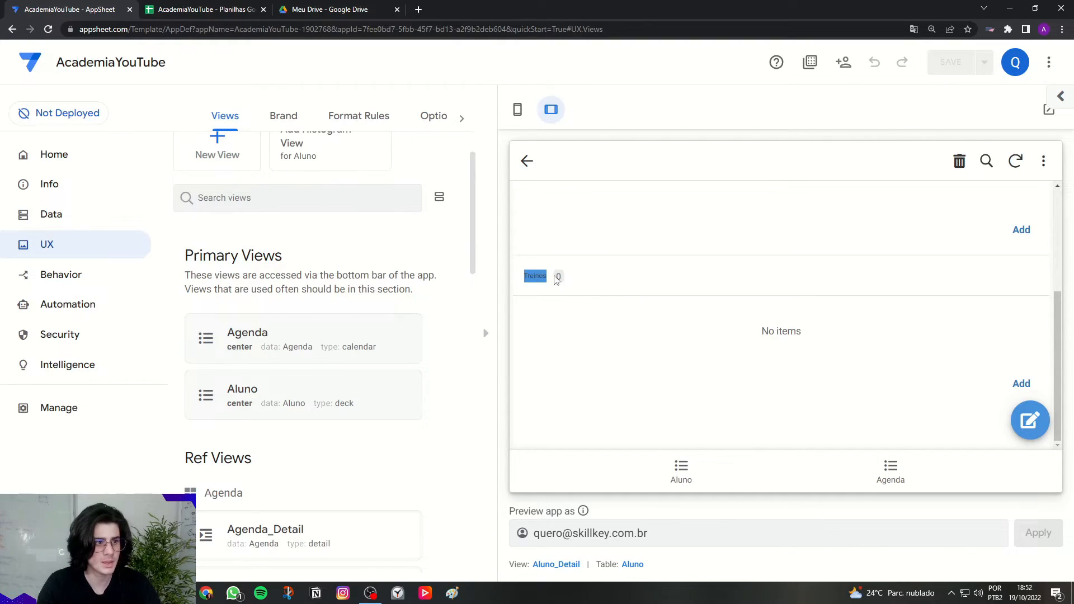
Step: Start a new Treino for Aluno 1 named 'Treino padrão'
click(1021, 384)
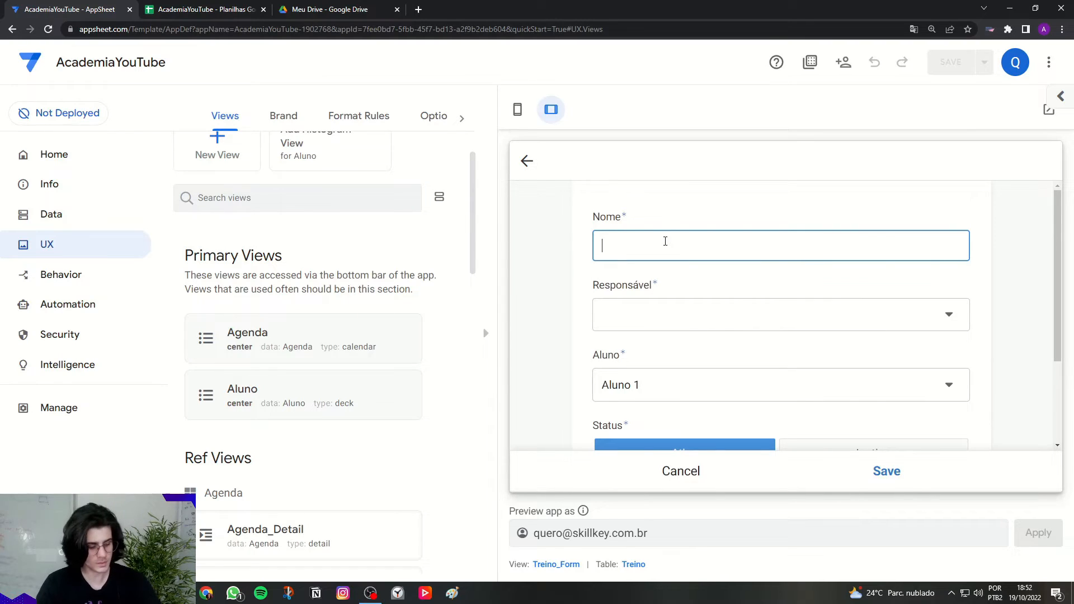
key(Caps_Lock)
text(T)
key(Caps_Lock)
text(reino )
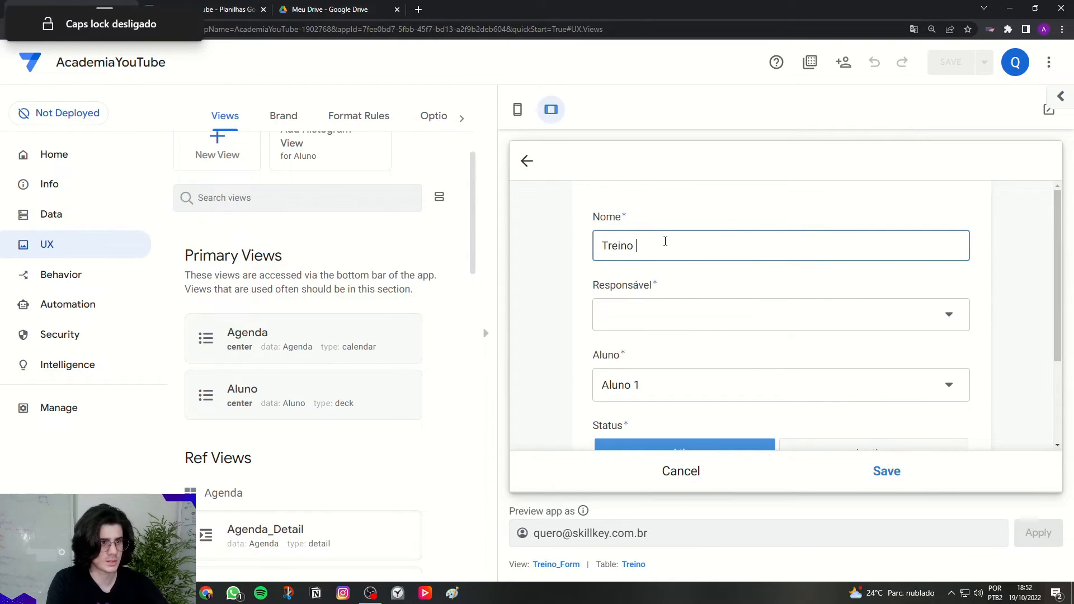
text(padrão)
key(Tab)
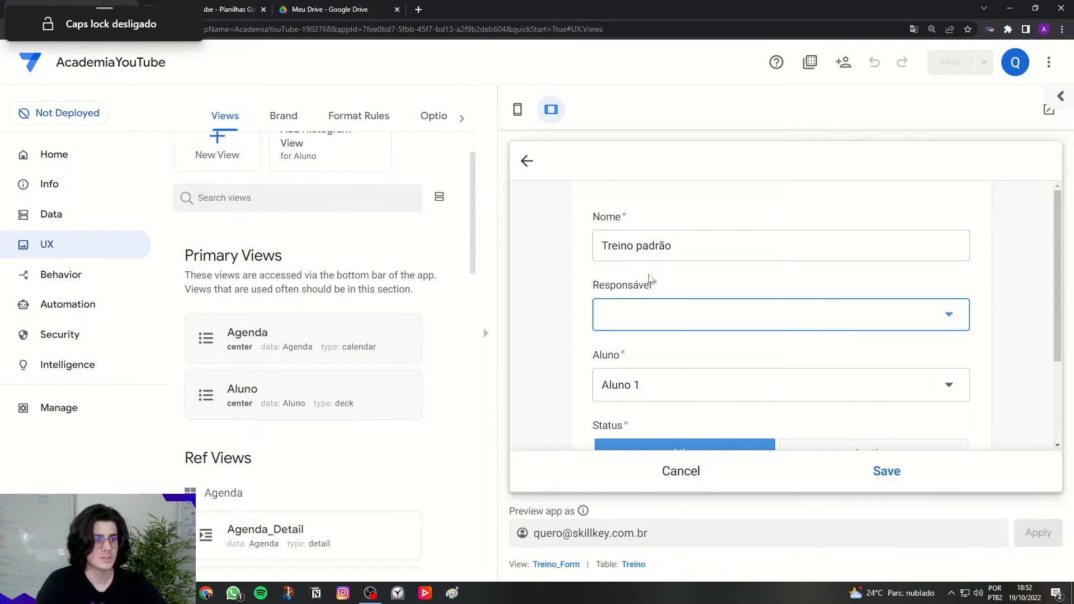
Step: Create 'Professor 1' with a photo as the Treino's Responsável and save it
click(657, 304)
click(611, 209)
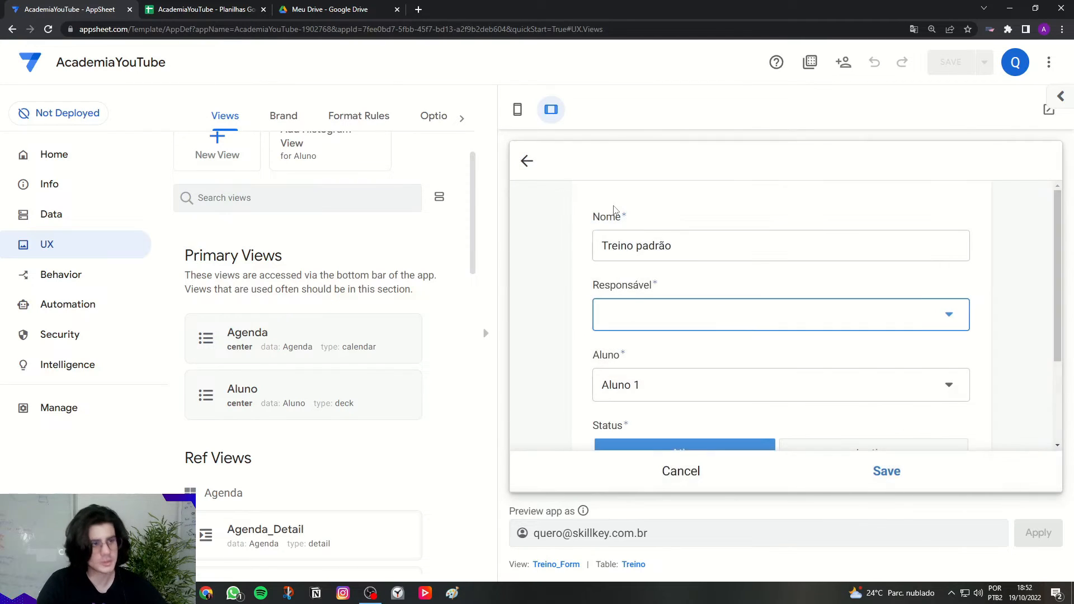
click(687, 258)
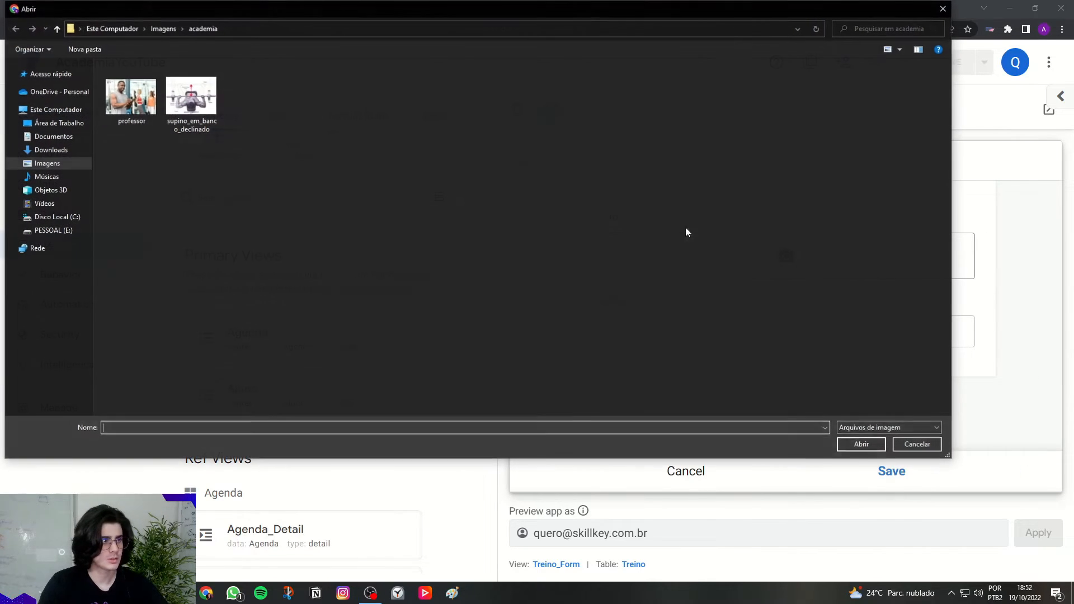
double_click(139, 115)
scroll(663, 340, down, 3)
click(669, 397)
text(P)
key(Caps_Lock)
text(rofessor)
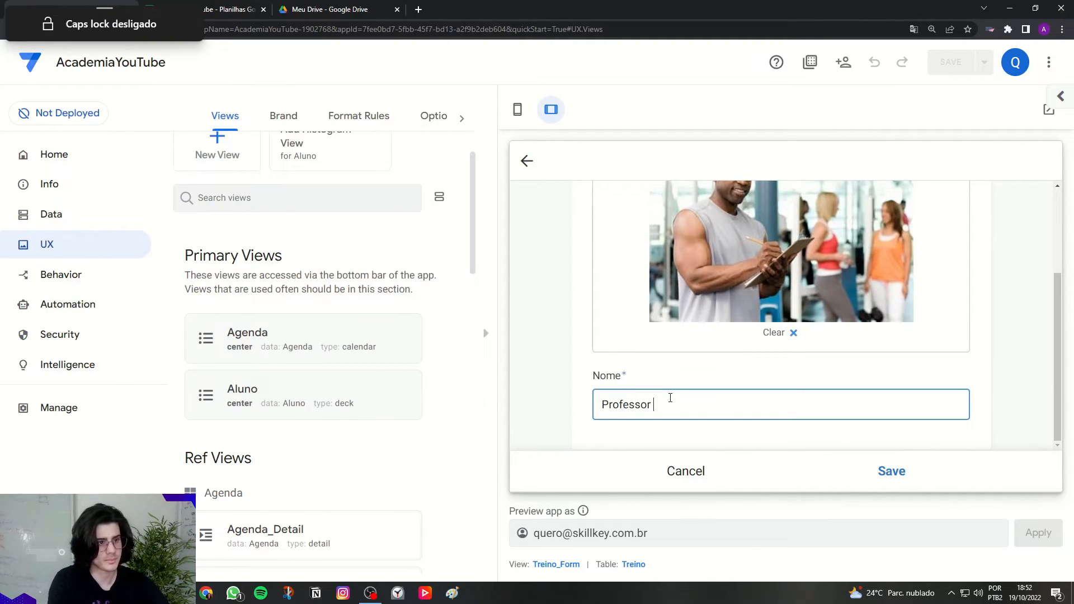
text( 1)
click(891, 470)
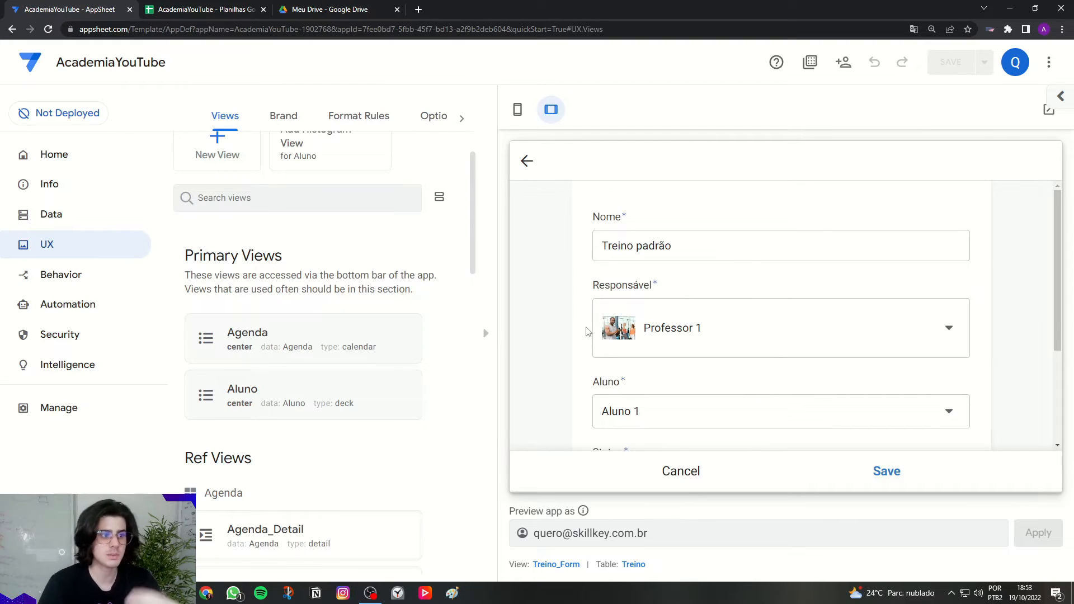
scroll(585, 327, down, 2)
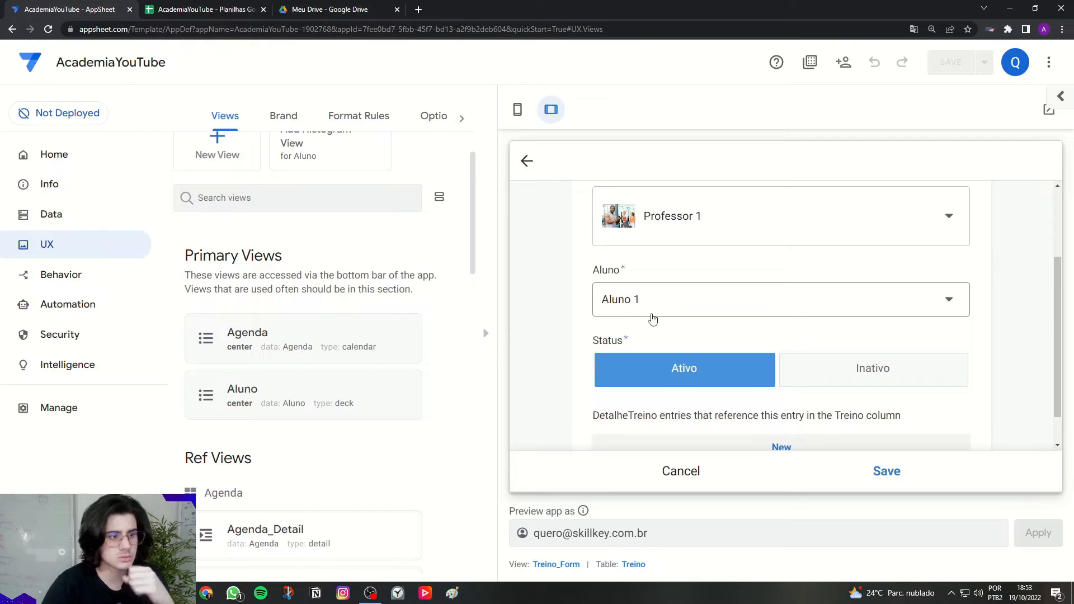
scroll(623, 374, down, 1)
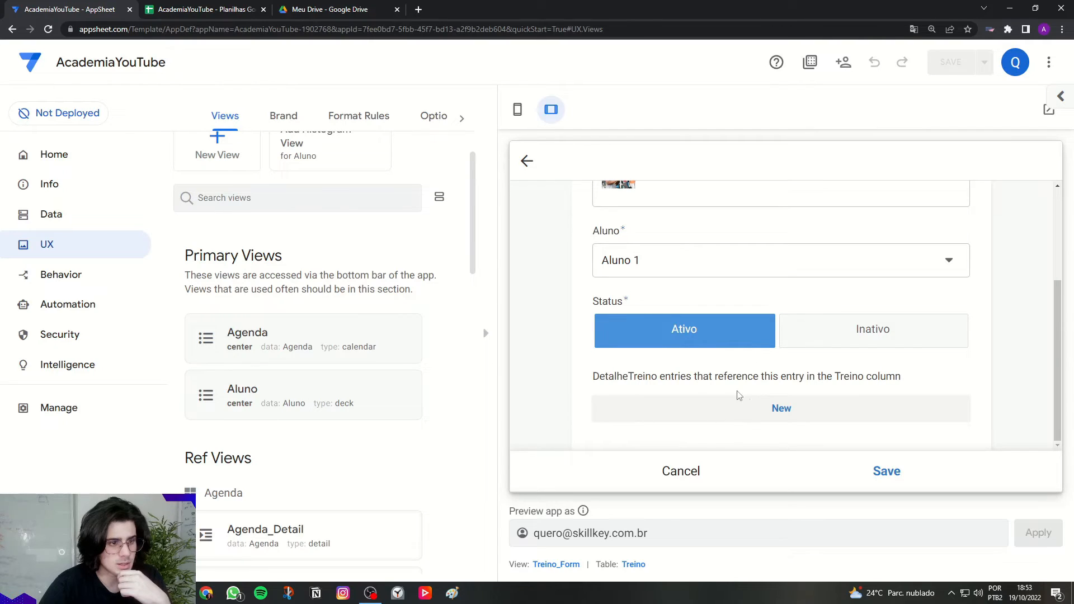
Step: Start a new DetalheTreino entry and create the exercise 'Supino reto' with the bench press image
click(777, 413)
click(651, 248)
click(620, 213)
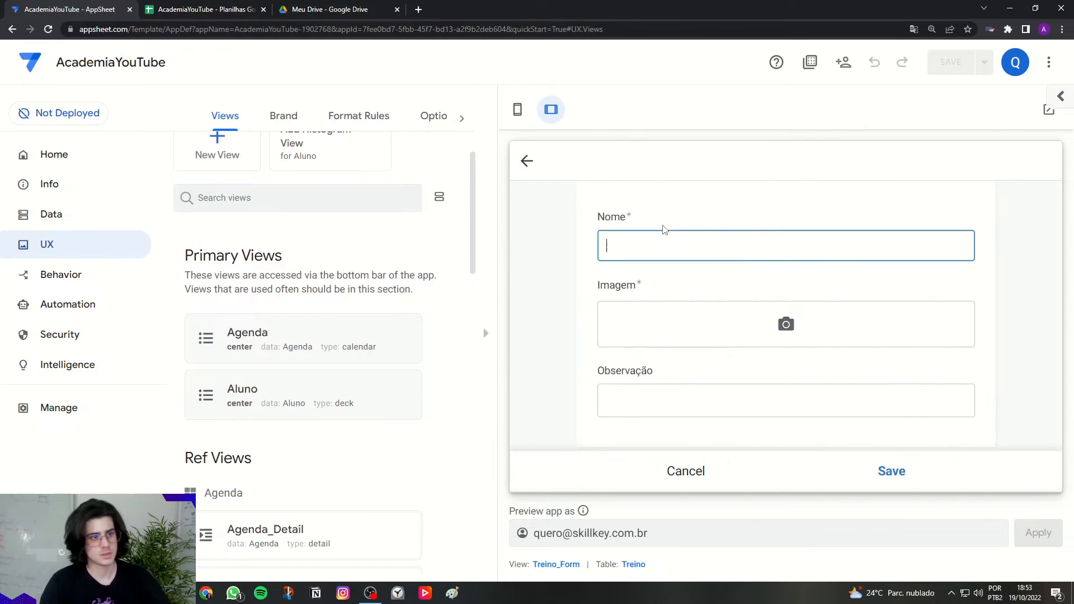
text(Supino reto)
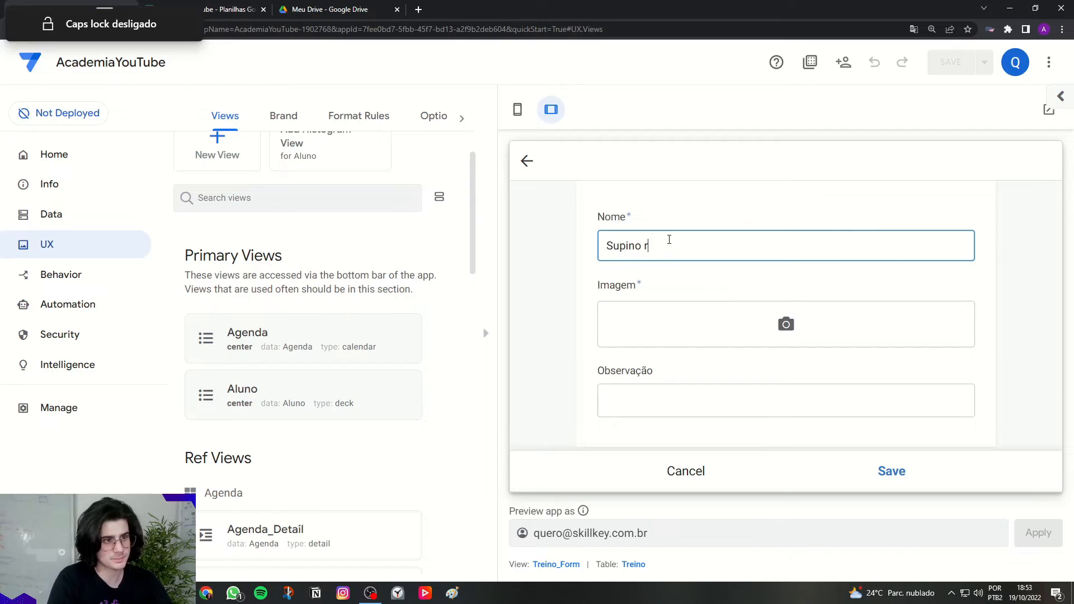
click(735, 321)
double_click(192, 132)
Step: Fill the exercise's Observação with placeholder text and save the new Supino reto exercise
scroll(782, 324, down, 3)
scroll(764, 330, down, 3)
click(710, 400)
text(aaaaaaaaaaaaaaaaaaaaaaaaaaabbbbbbbbbbbbbbbbbc)
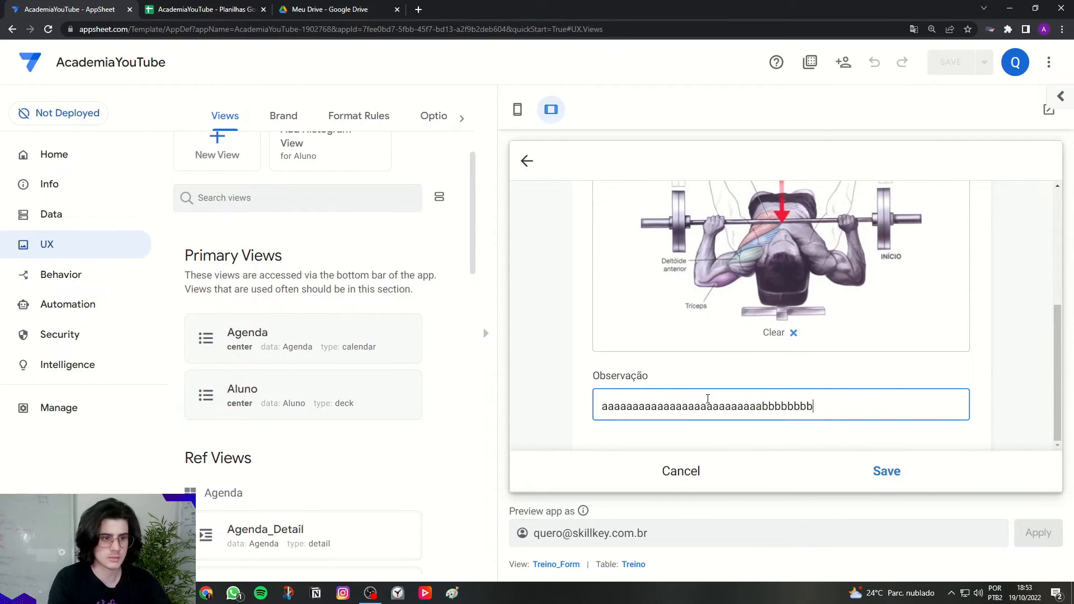
text(cccccccccccccccd)
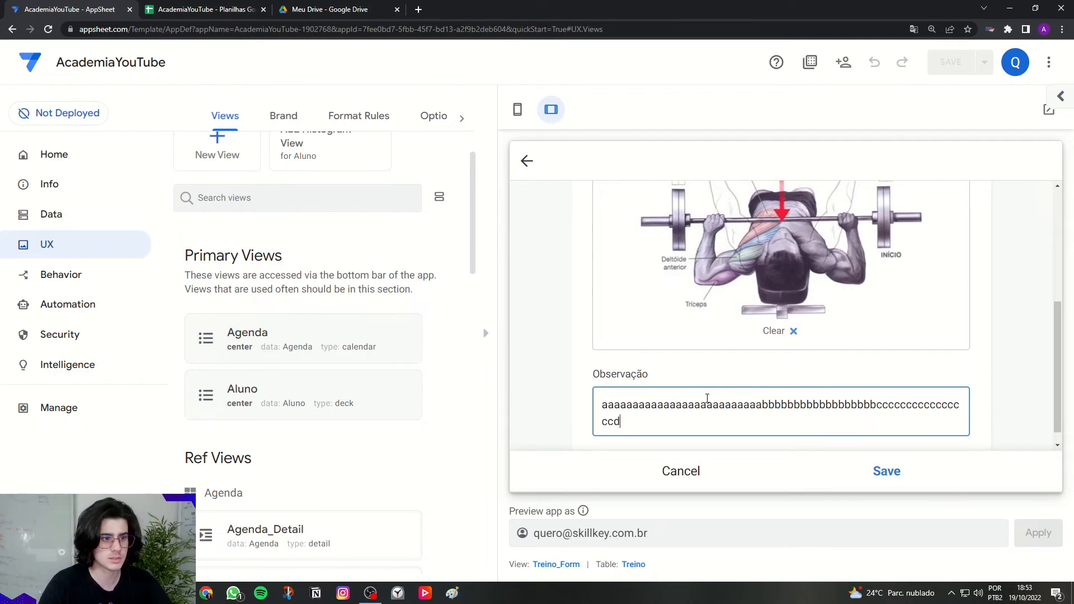
text(ddddddddddd)
scroll(750, 371, up, 4)
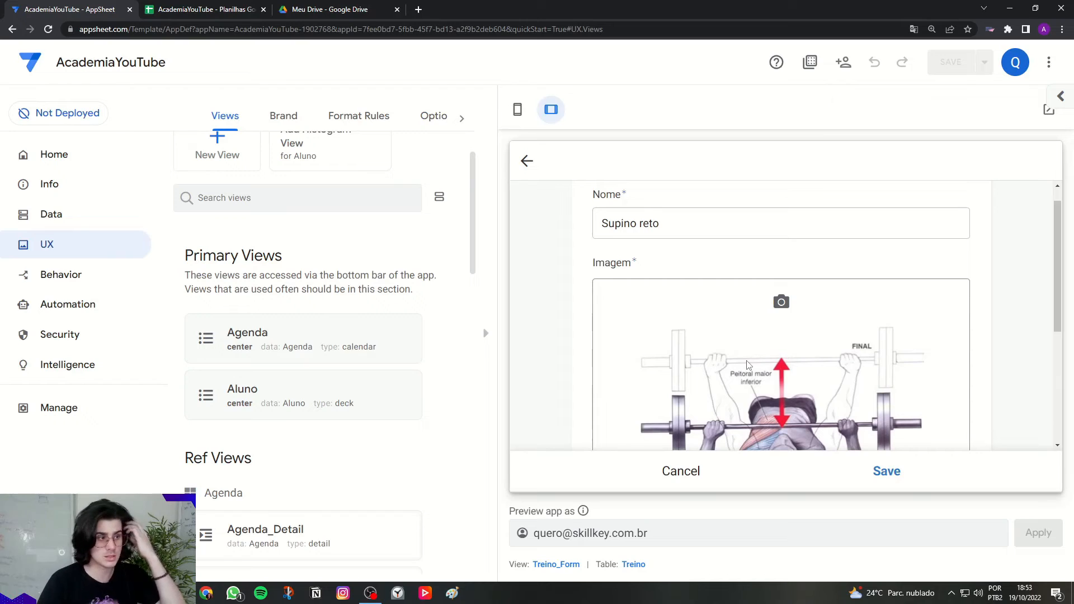
scroll(811, 414, down, 1)
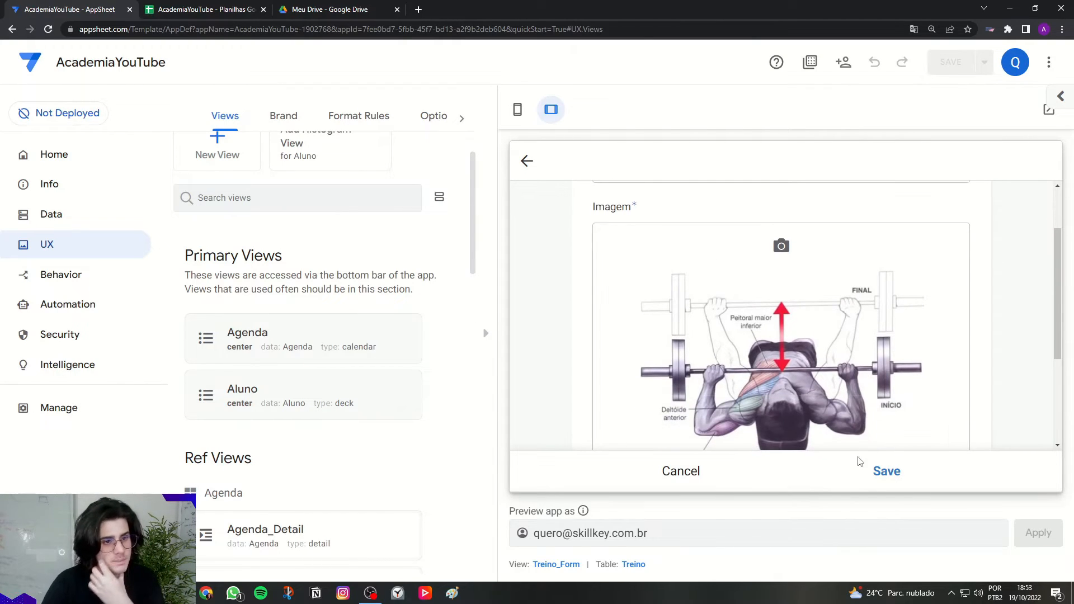
click(885, 472)
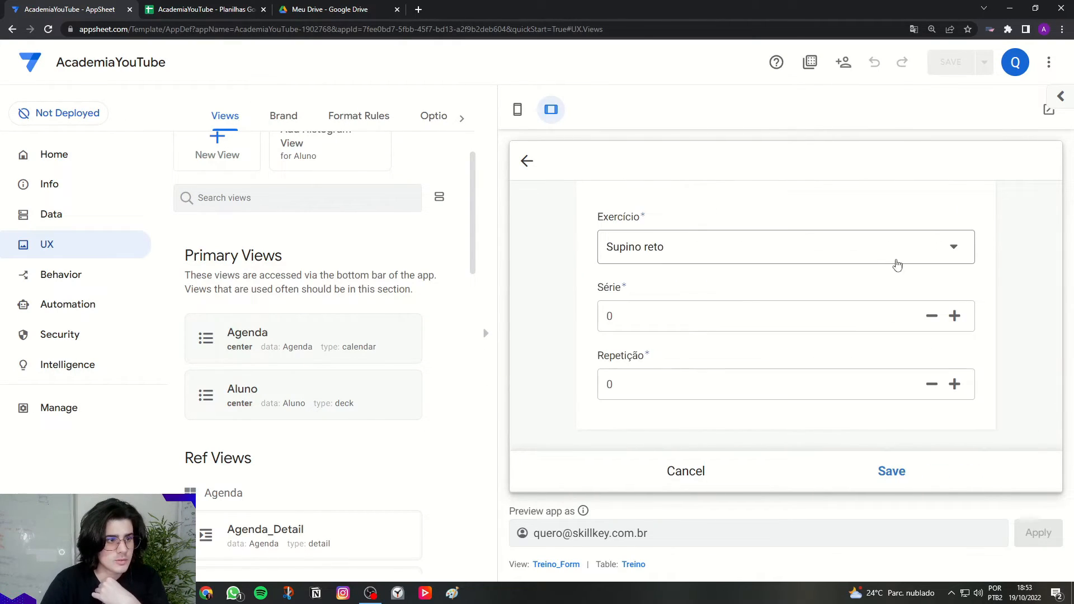
Step: Set the entry to 3 séries of 10 repetições and save it into the Treino
click(659, 318)
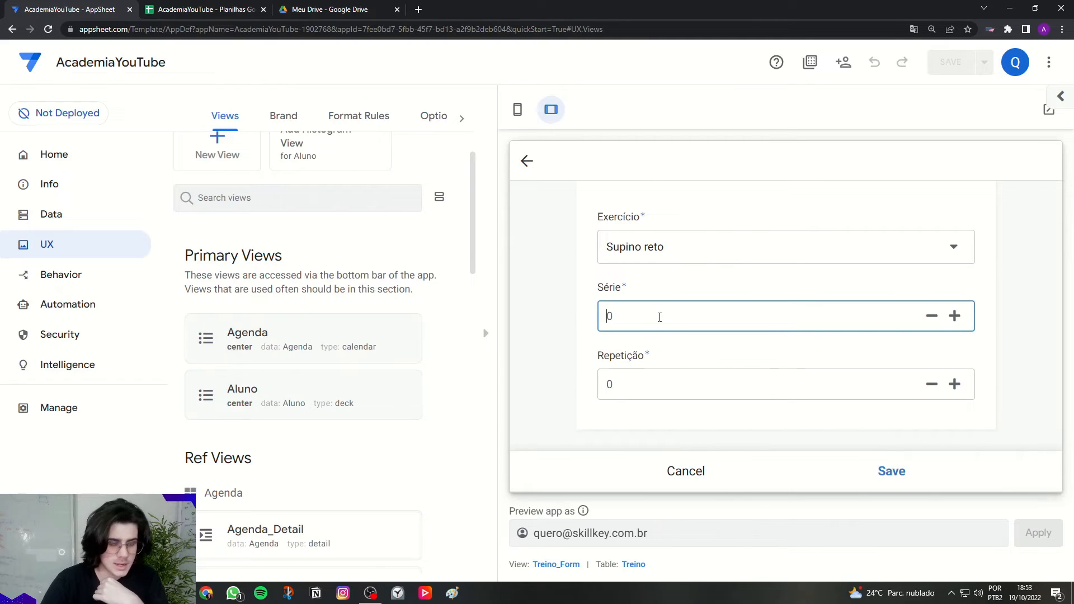
click(634, 382)
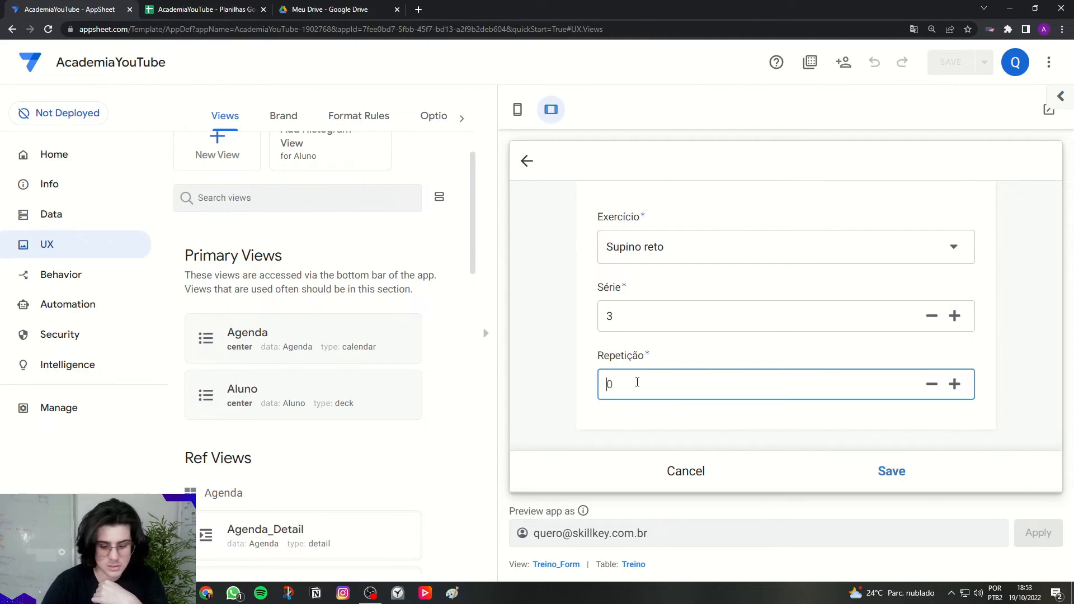
click(613, 355)
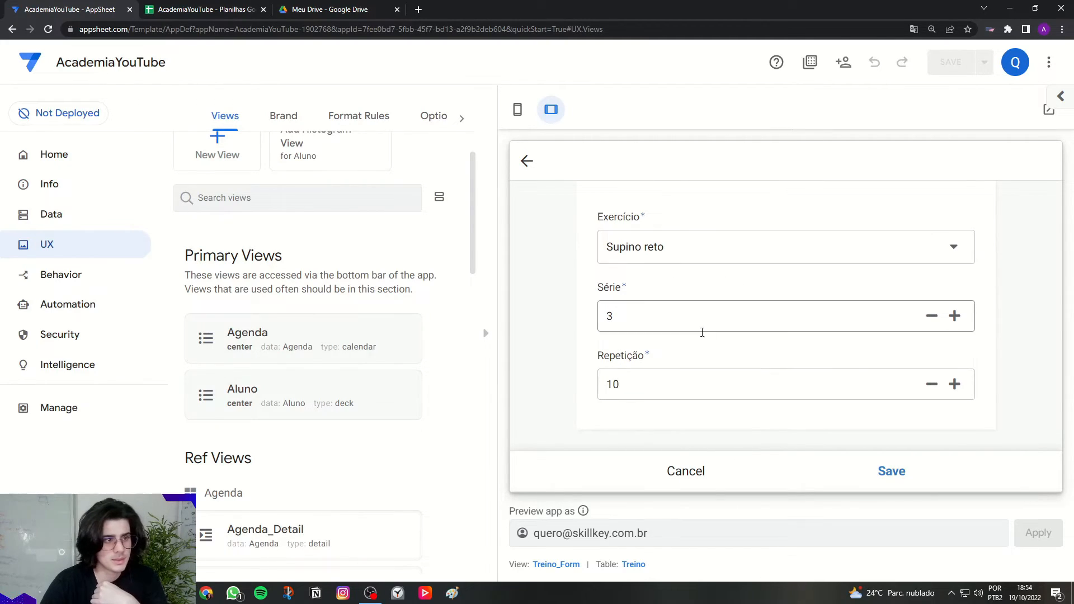
click(884, 479)
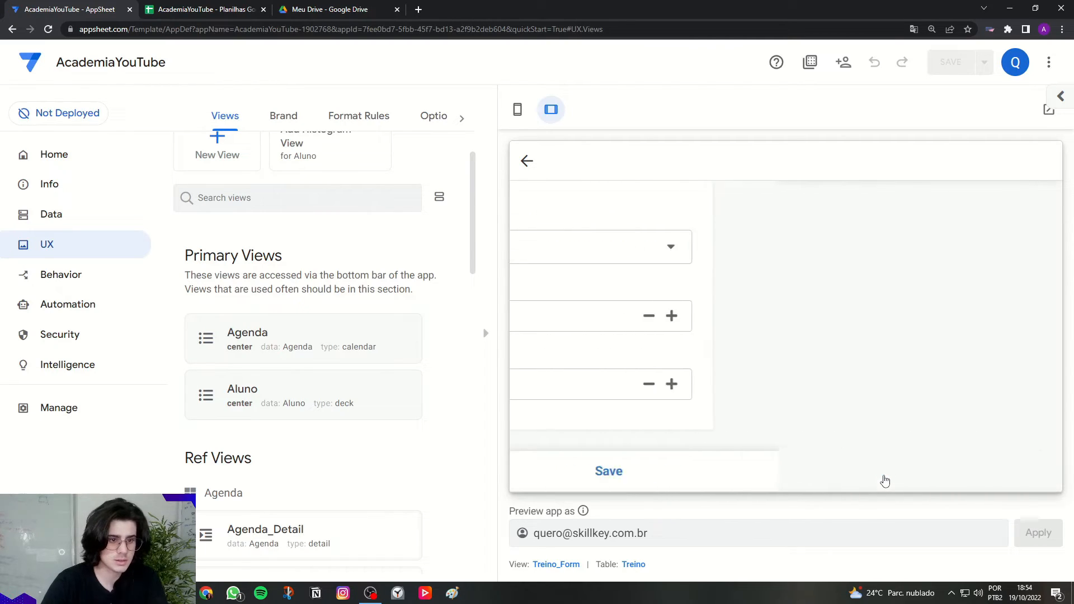
scroll(806, 381, up, 3)
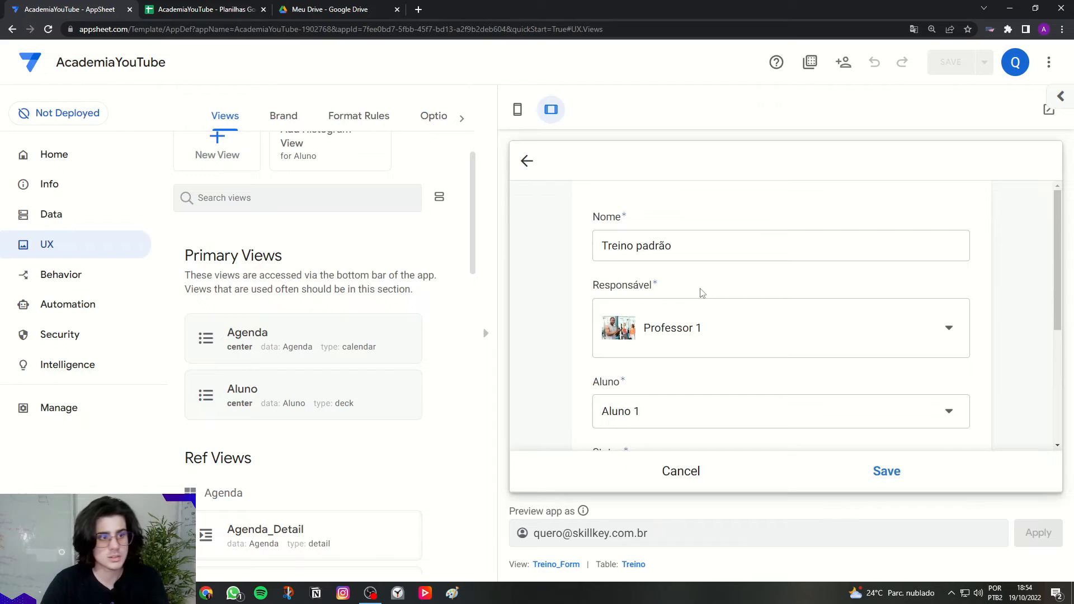
triple_click(702, 258)
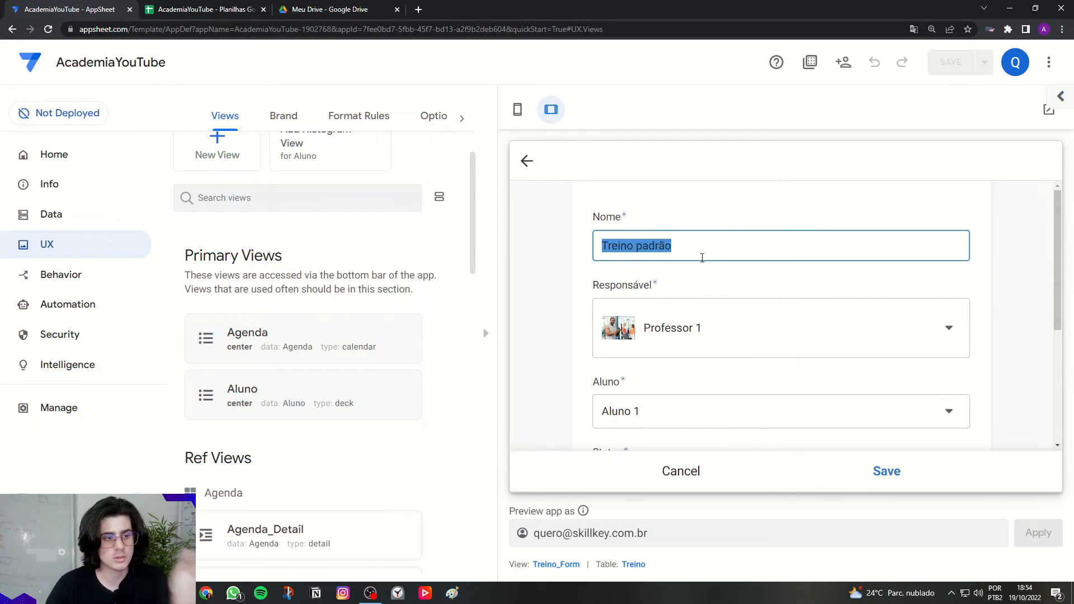
scroll(701, 263, down, 3)
scroll(694, 303, down, 1)
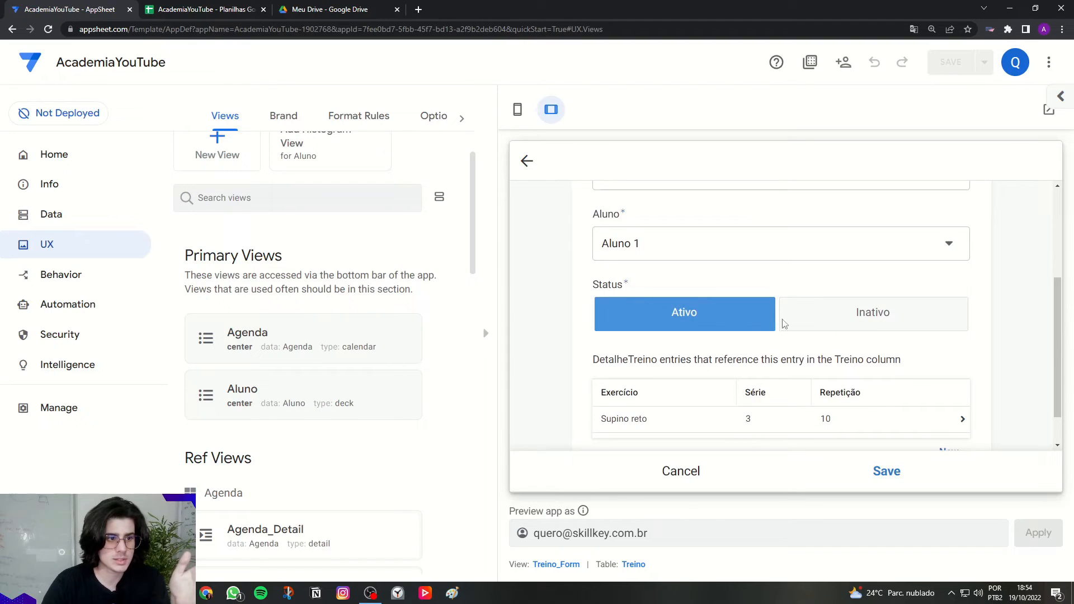
scroll(772, 326, down, 1)
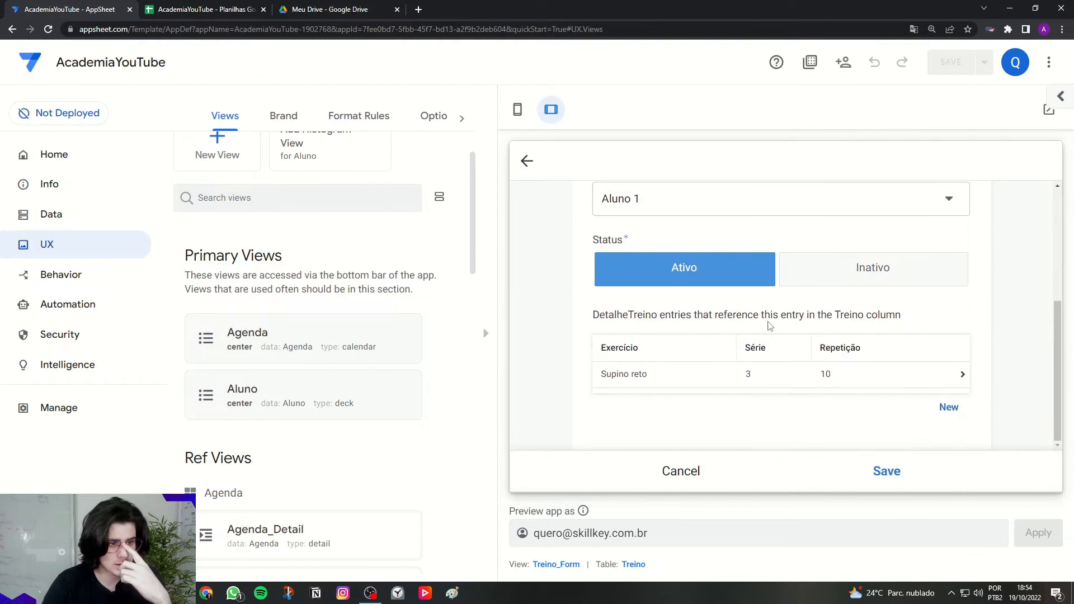
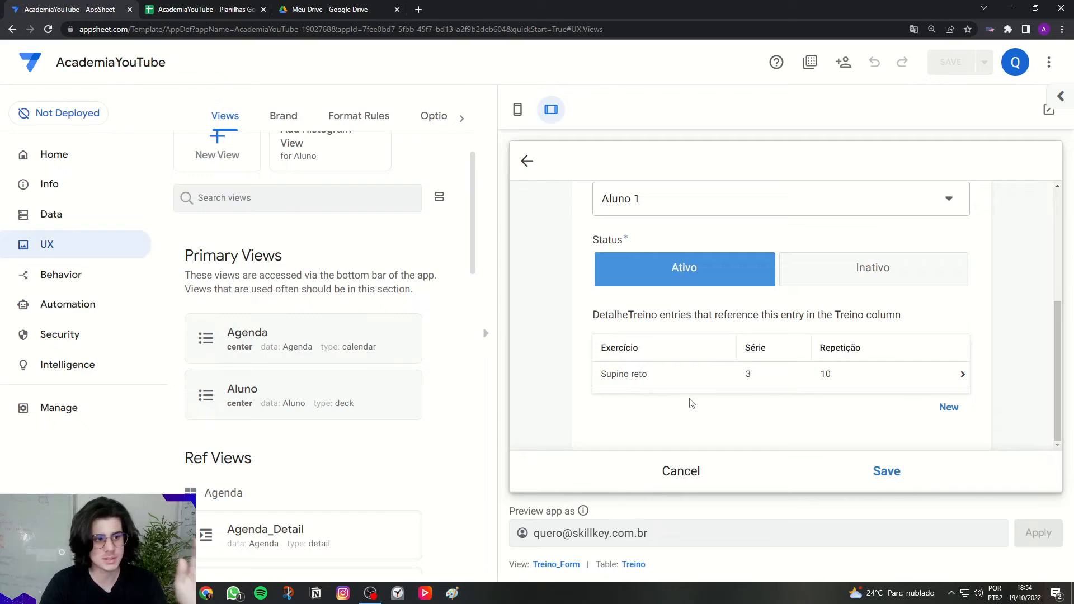
Step: Save the Treino padrão workout for Aluno 1, with Professor 1 and status Ativo
scroll(685, 400, up, 5)
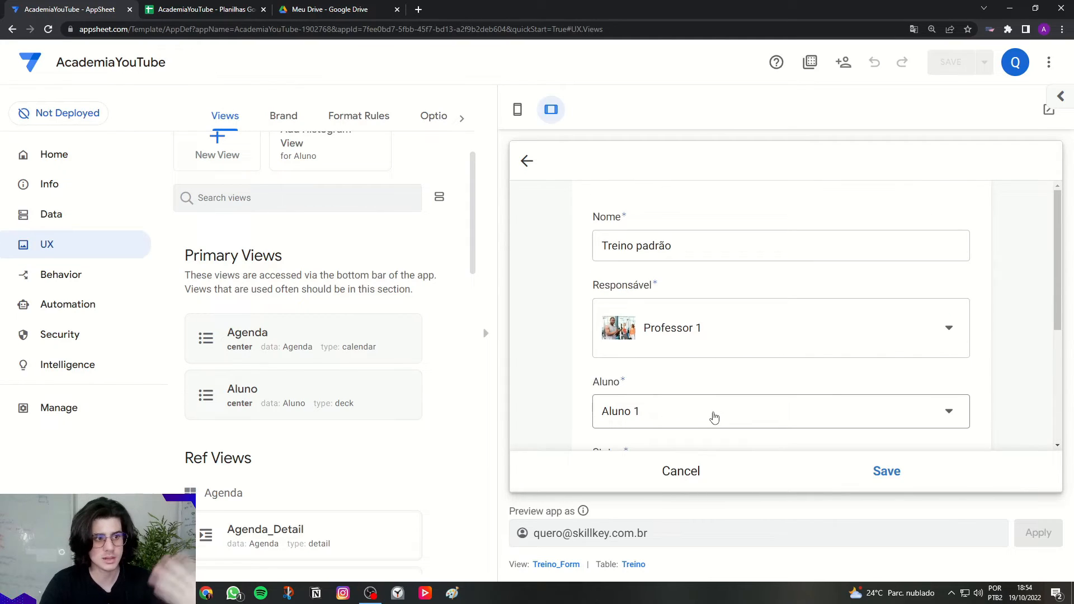
click(890, 473)
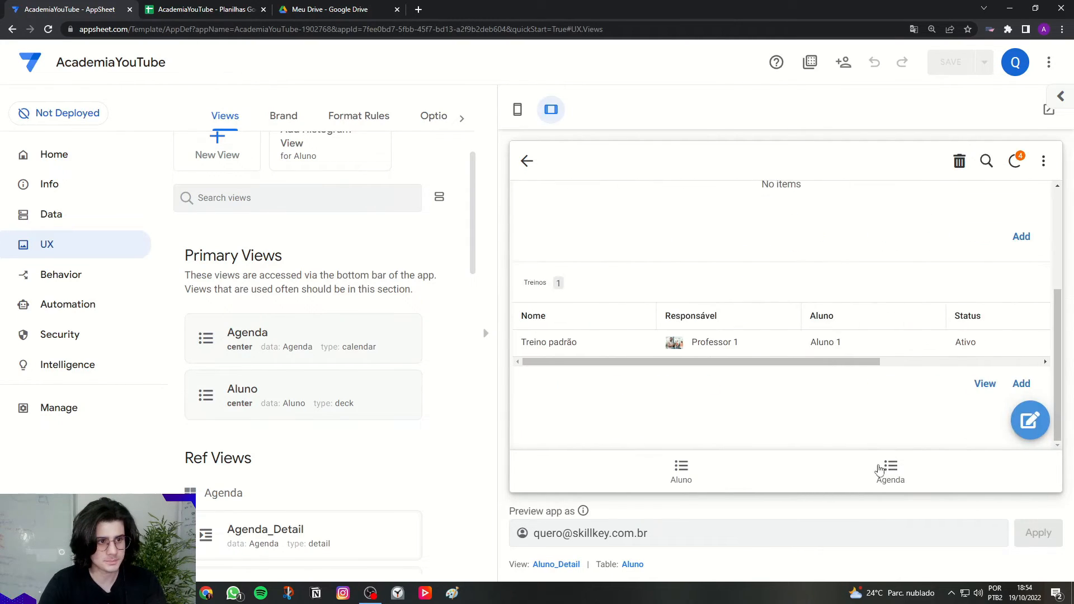
click(665, 463)
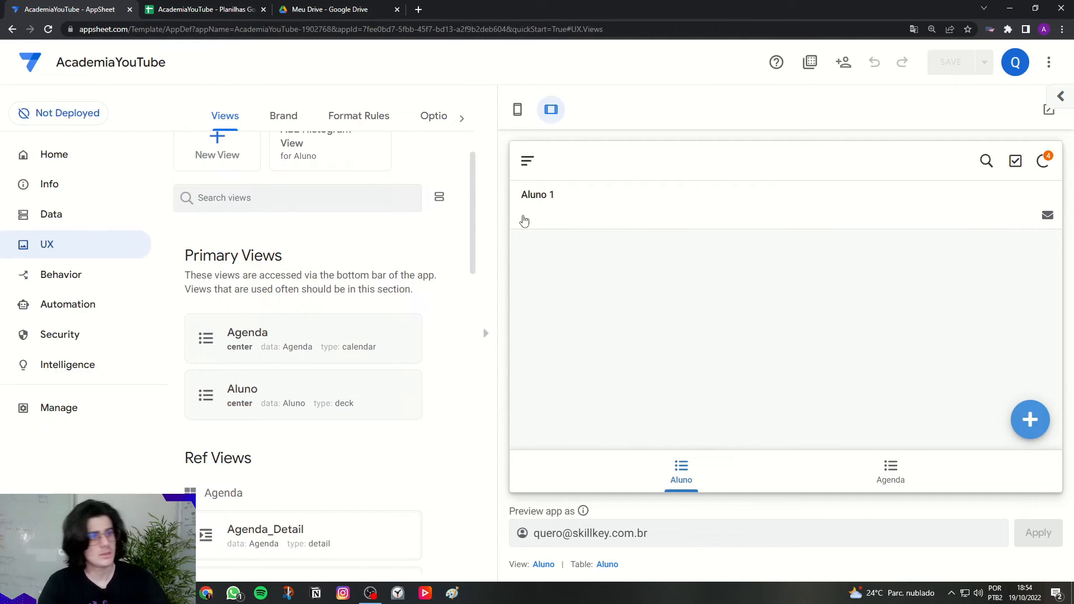
click(522, 219)
scroll(630, 300, down, 2)
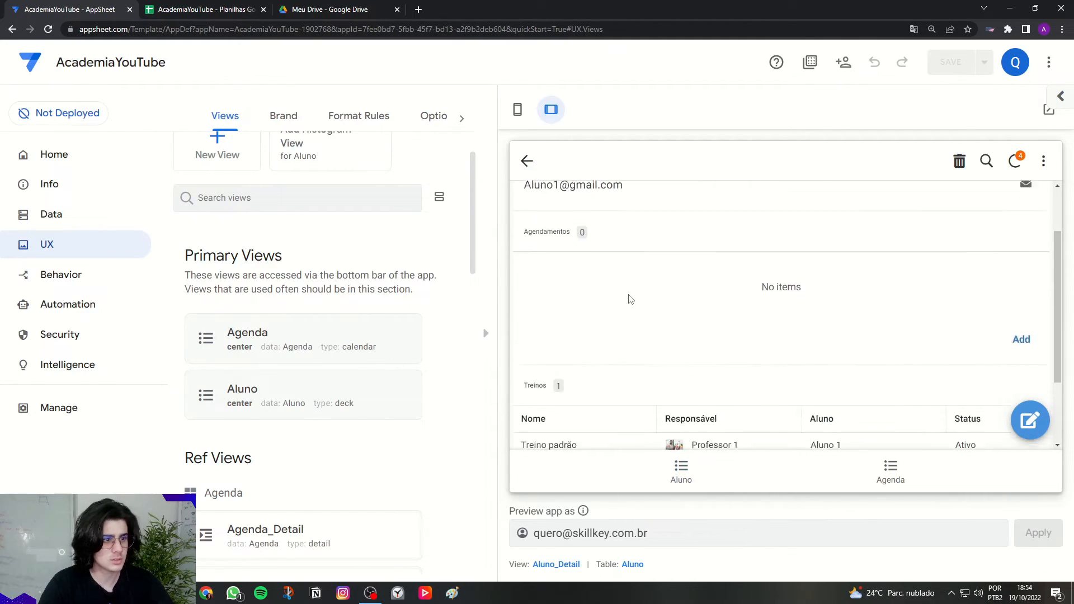
scroll(772, 315, down, 1)
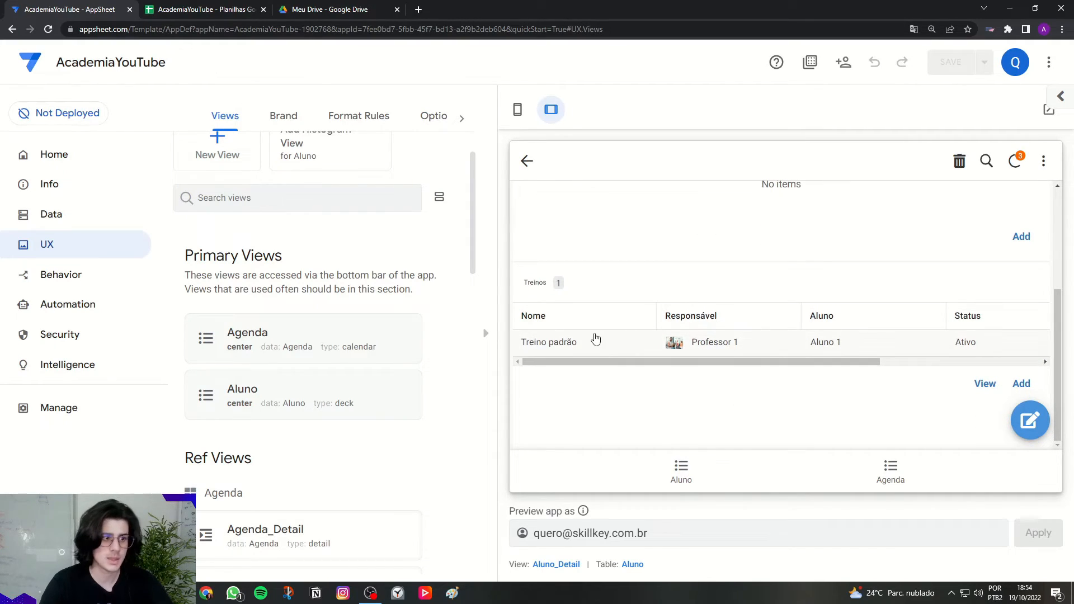
click(707, 343)
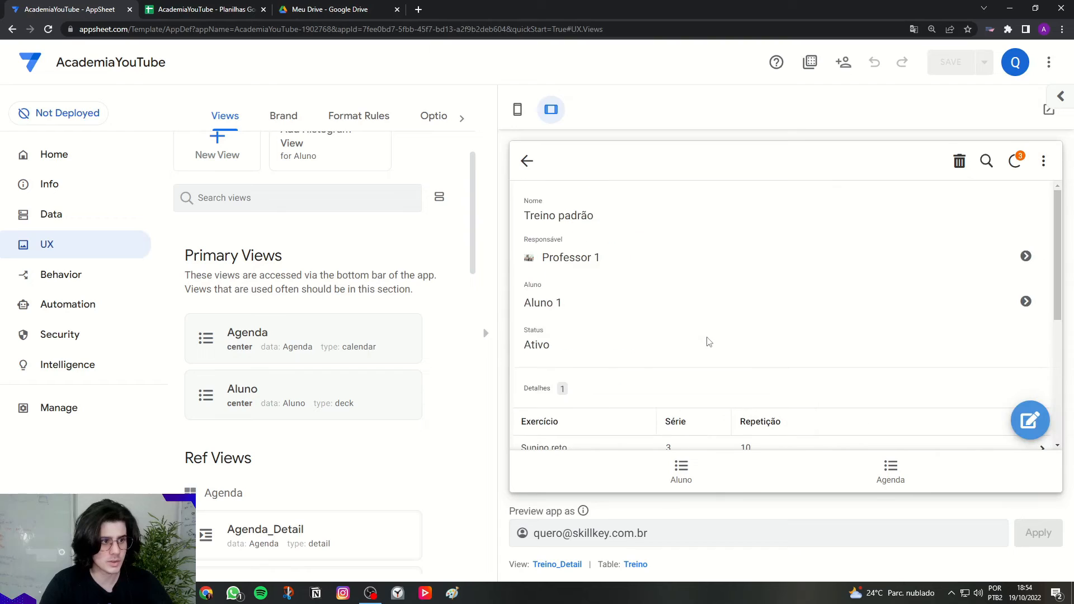
scroll(636, 233, down, 3)
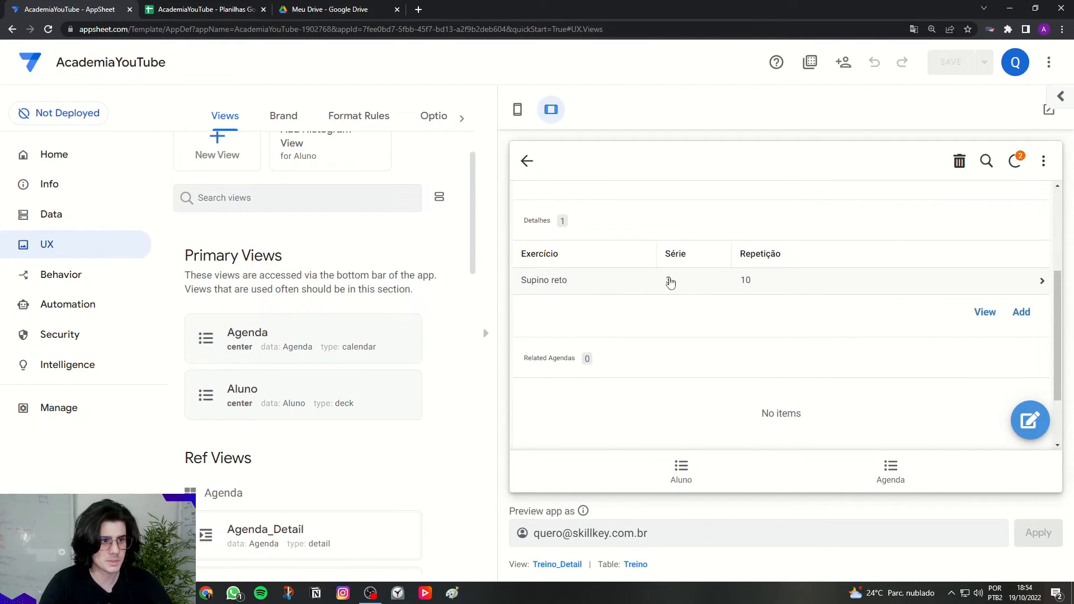
scroll(755, 313, down, 2)
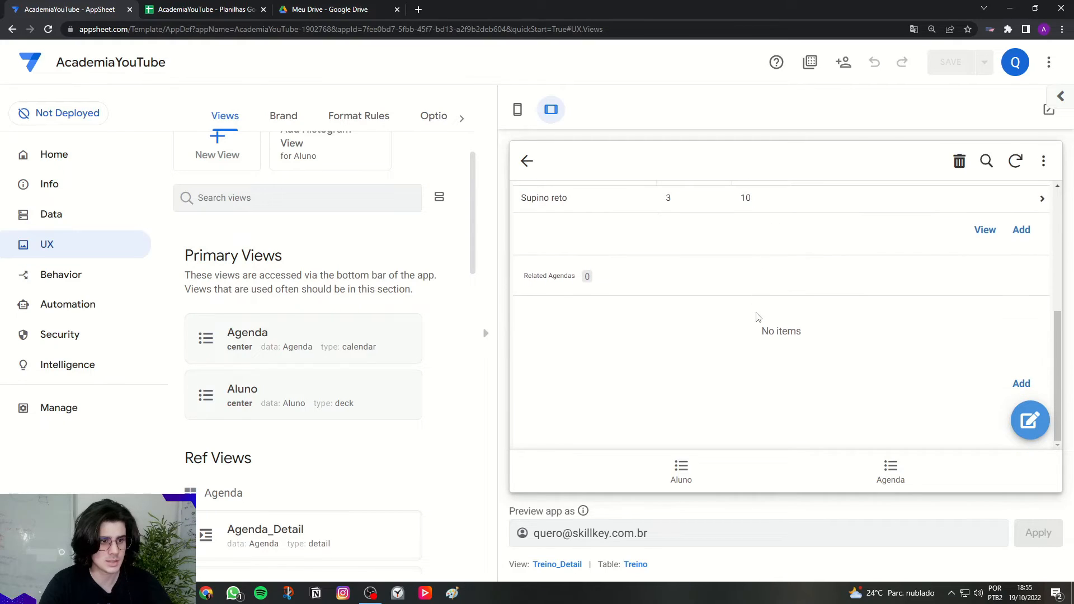
scroll(664, 272, up, 5)
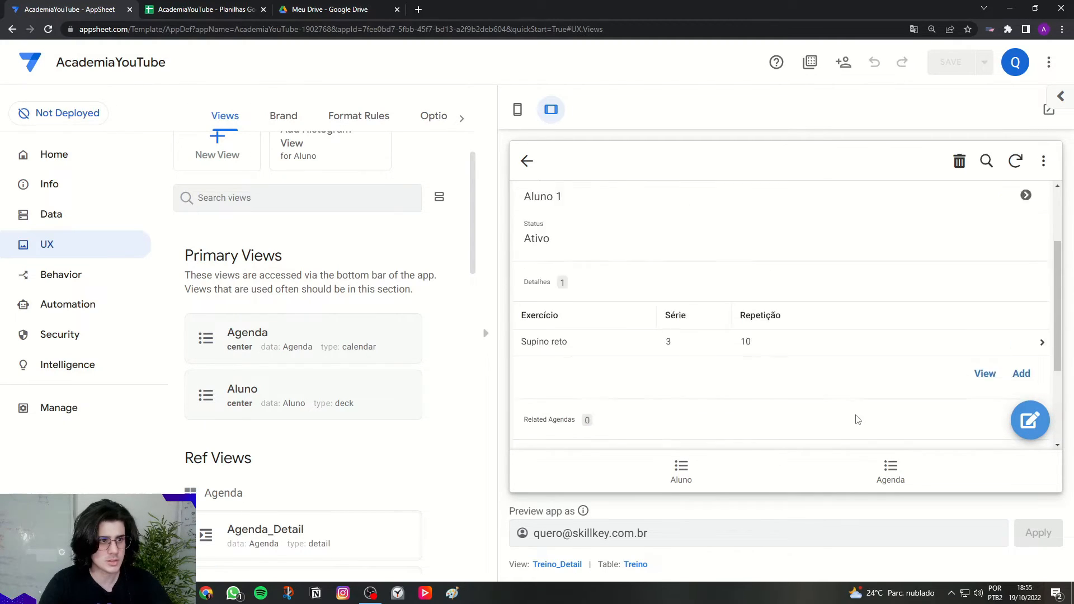
scroll(720, 325, down, 3)
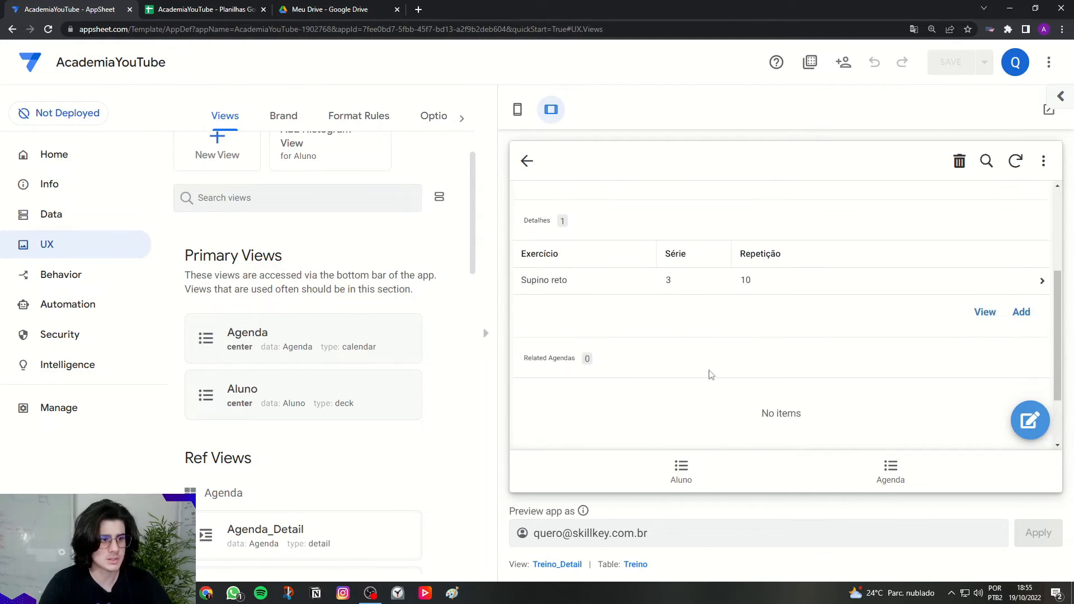
scroll(746, 358, up, 3)
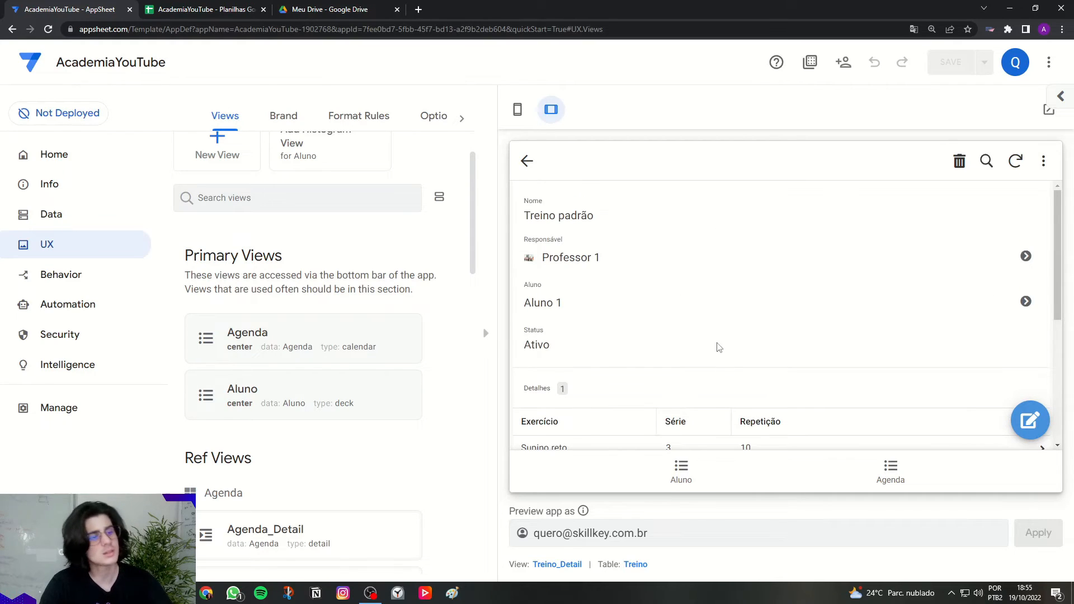
scroll(718, 347, down, 3)
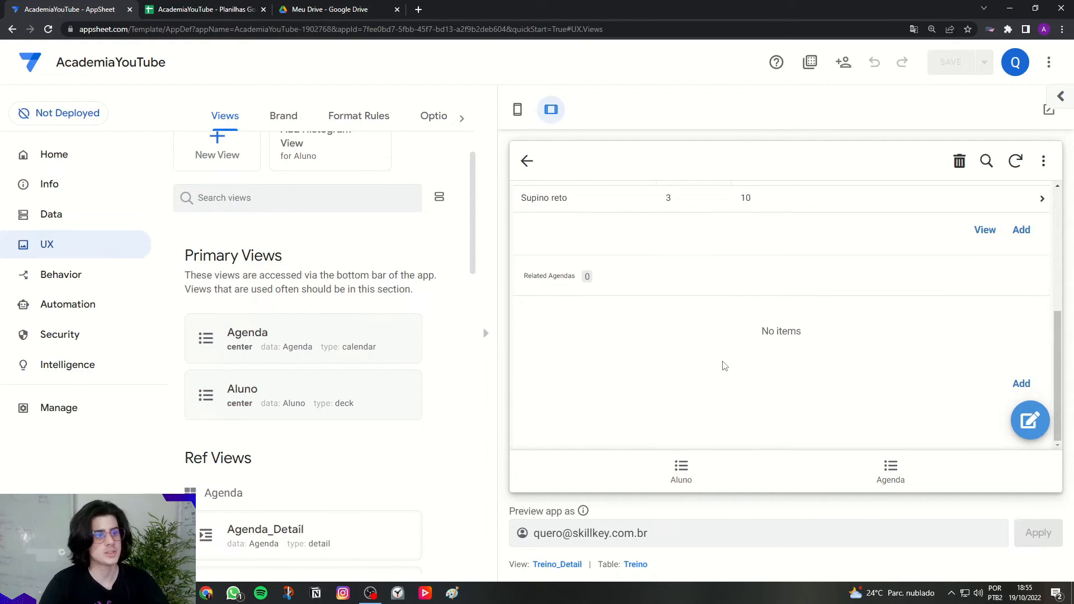
scroll(733, 325, up, 5)
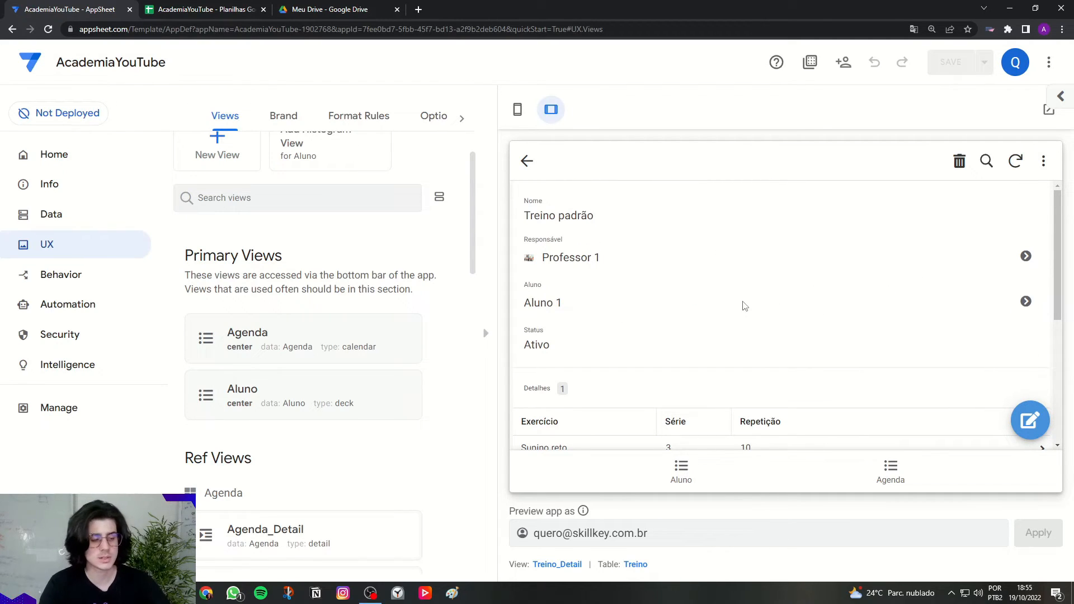
click(528, 161)
scroll(699, 363, up, 3)
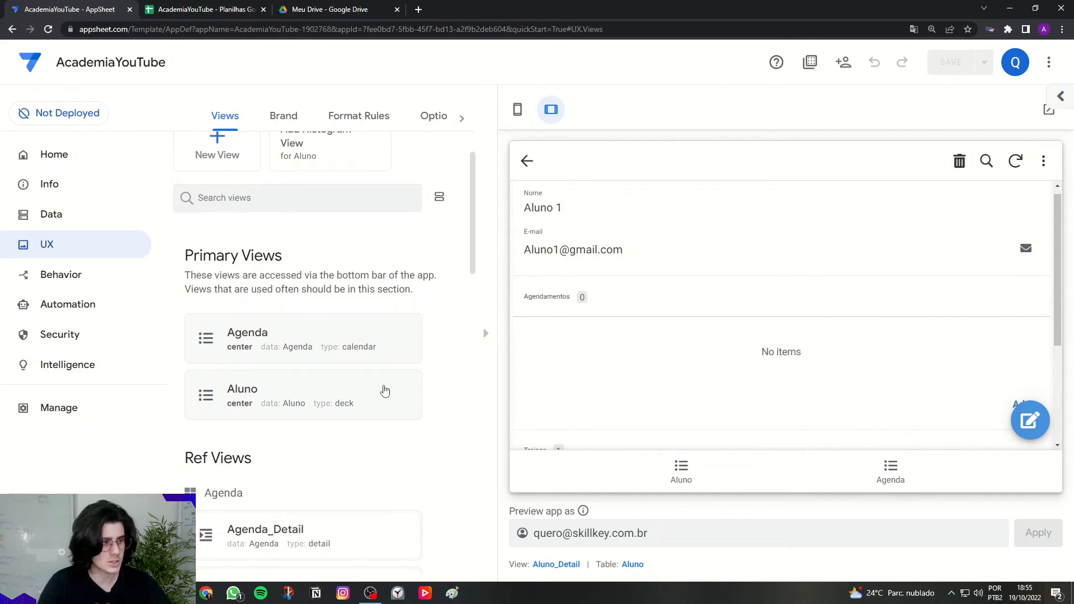
Step: Set the Aluno view's Position to left, previewing in phone layout, and save the app
click(302, 410)
click(280, 394)
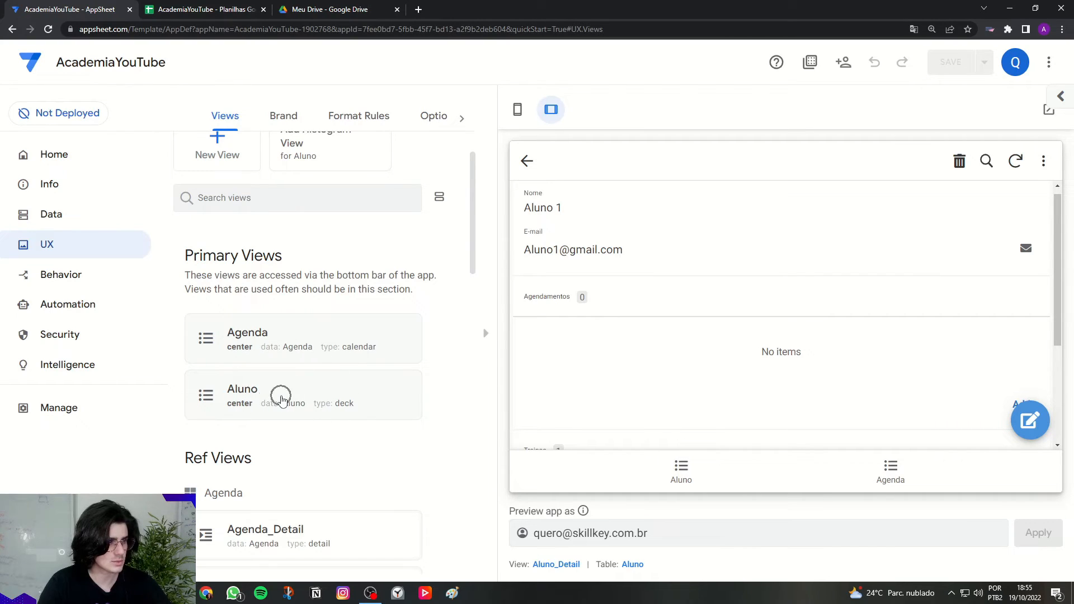
click(249, 390)
click(517, 109)
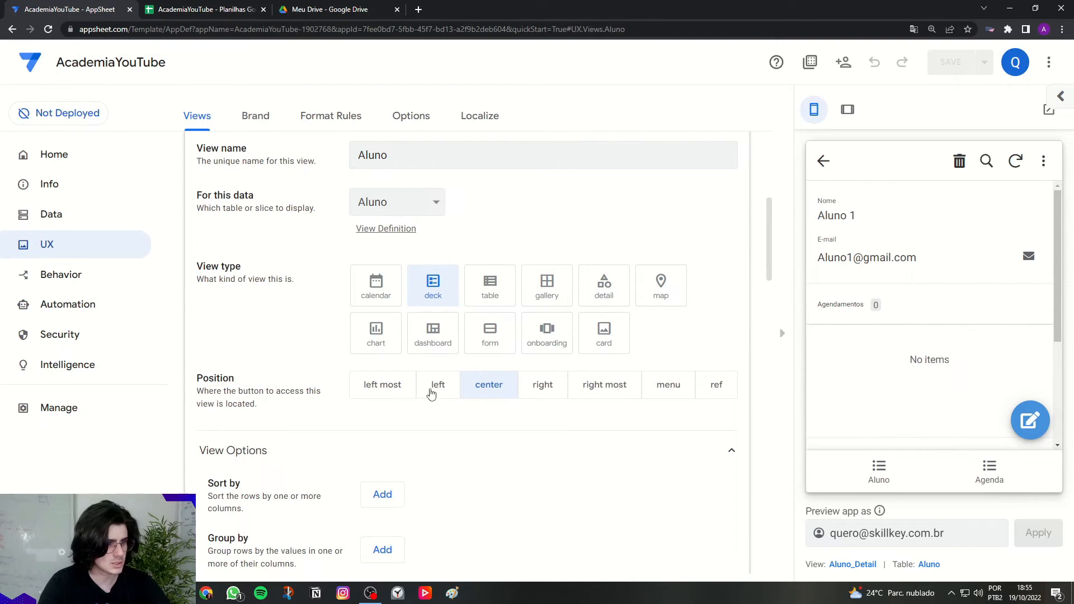
click(435, 386)
scroll(349, 390, up, 3)
click(365, 264)
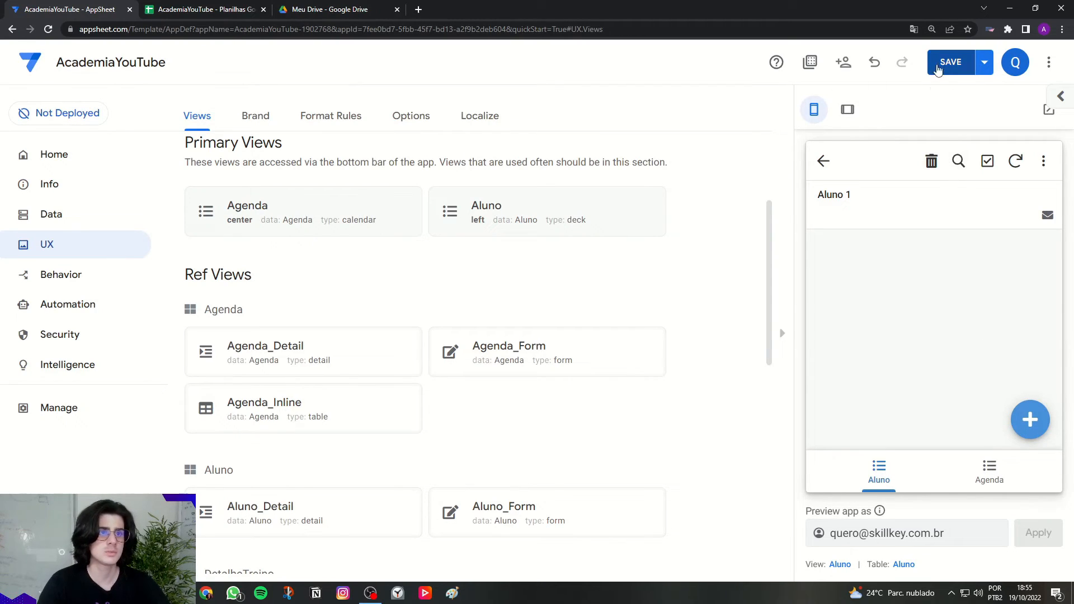
click(950, 62)
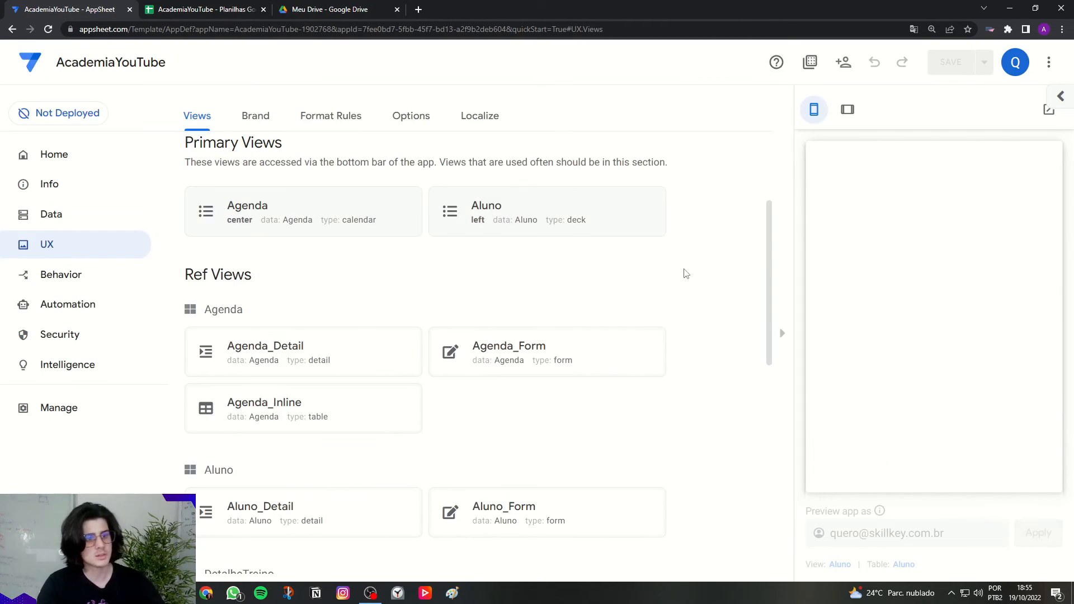
Step: Back in tablet preview, look over Aluno 1's details, then go to the Agenda calendar
click(847, 110)
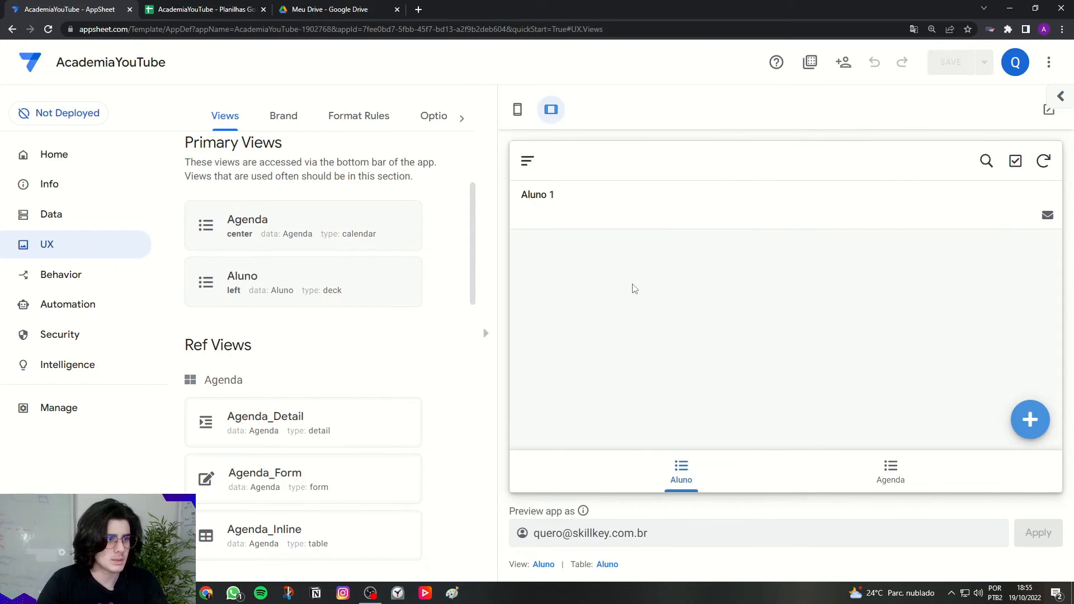
click(632, 207)
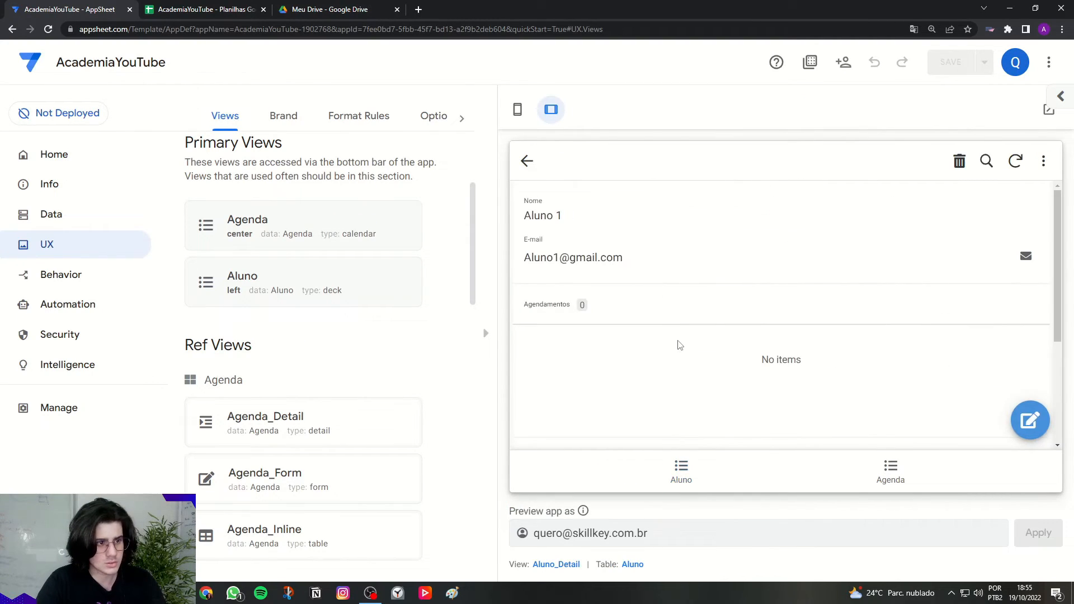
scroll(680, 346, down, 3)
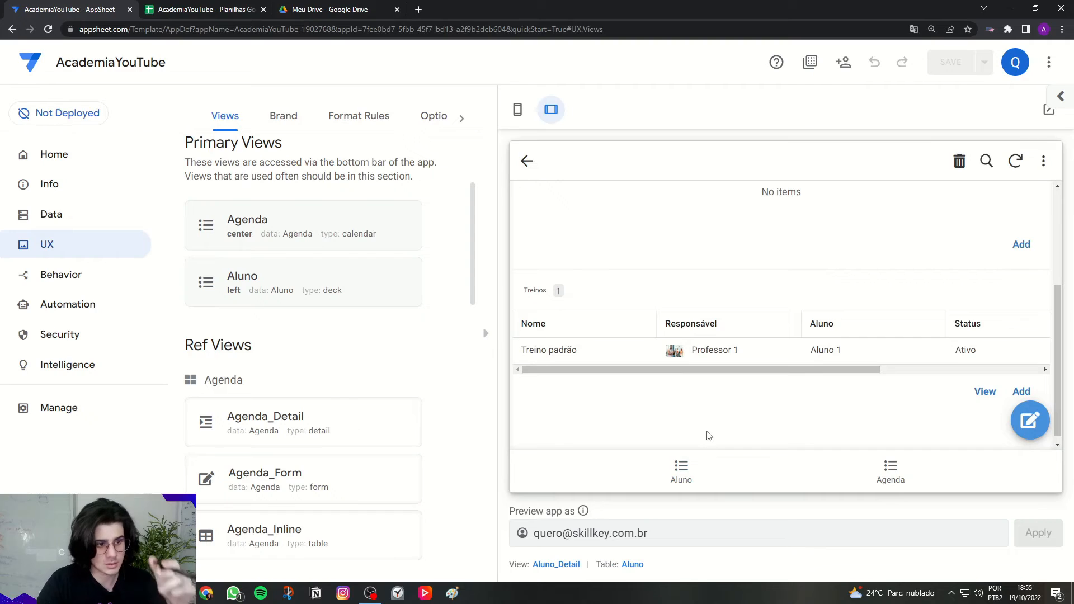
click(700, 465)
click(886, 475)
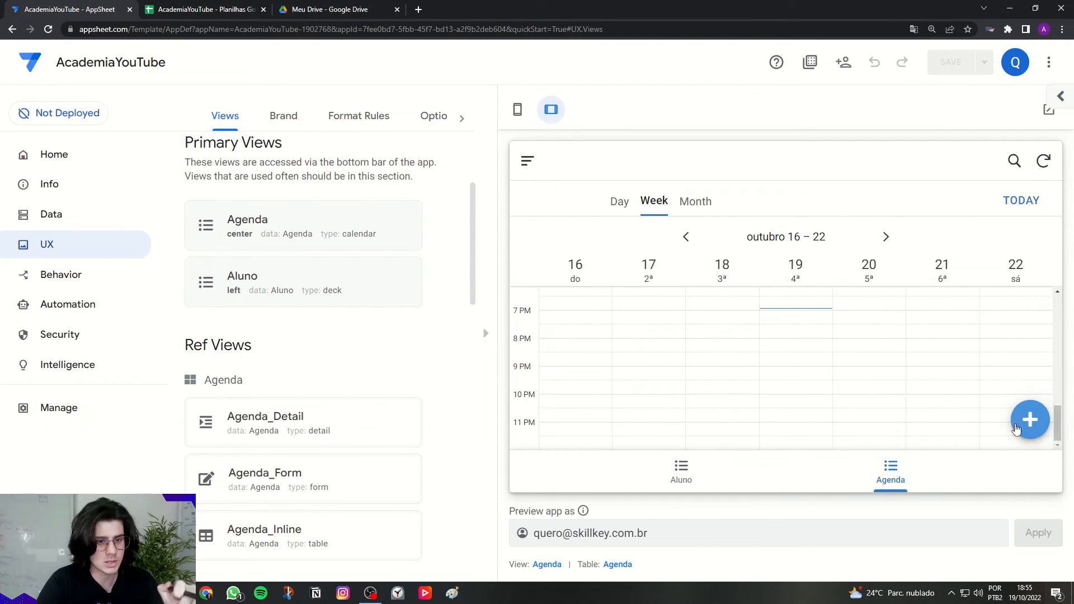
Step: Start a new Agenda booking with Aluno 1 as student and Treino padrão as workout
click(1013, 428)
click(663, 250)
click(662, 247)
click(652, 317)
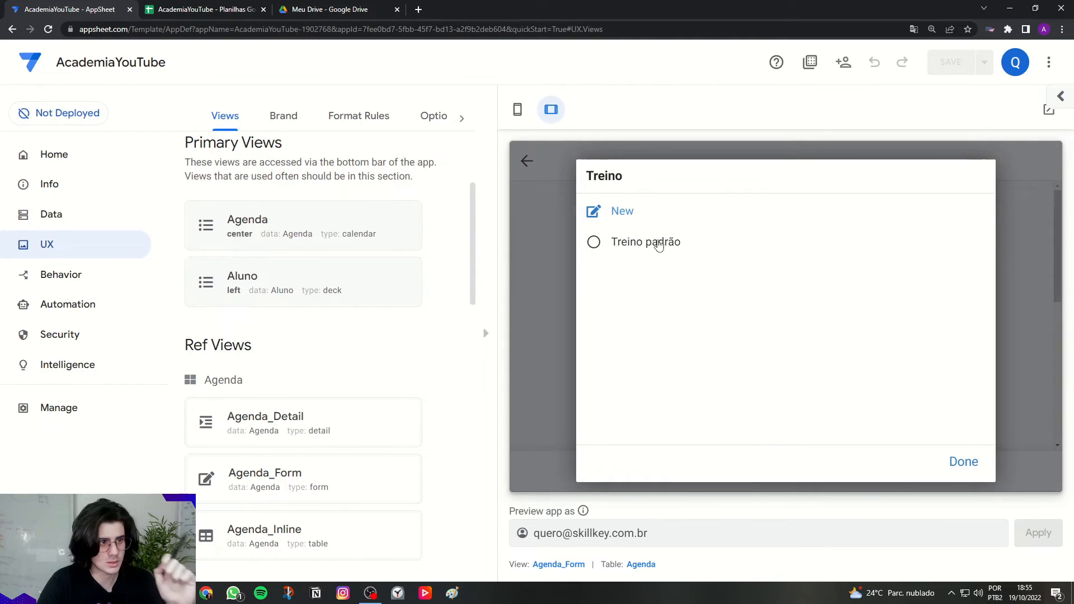
click(653, 251)
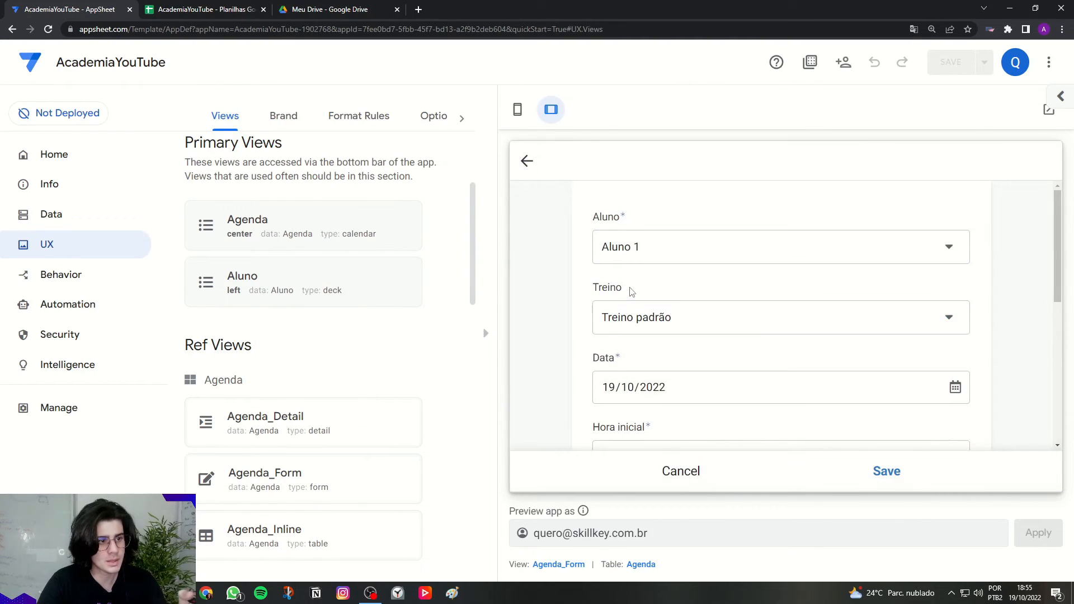
Step: Review the booking form, save it, and open the Aluno sheet of the AcademiaYouTube spreadsheet
scroll(632, 296, down, 2)
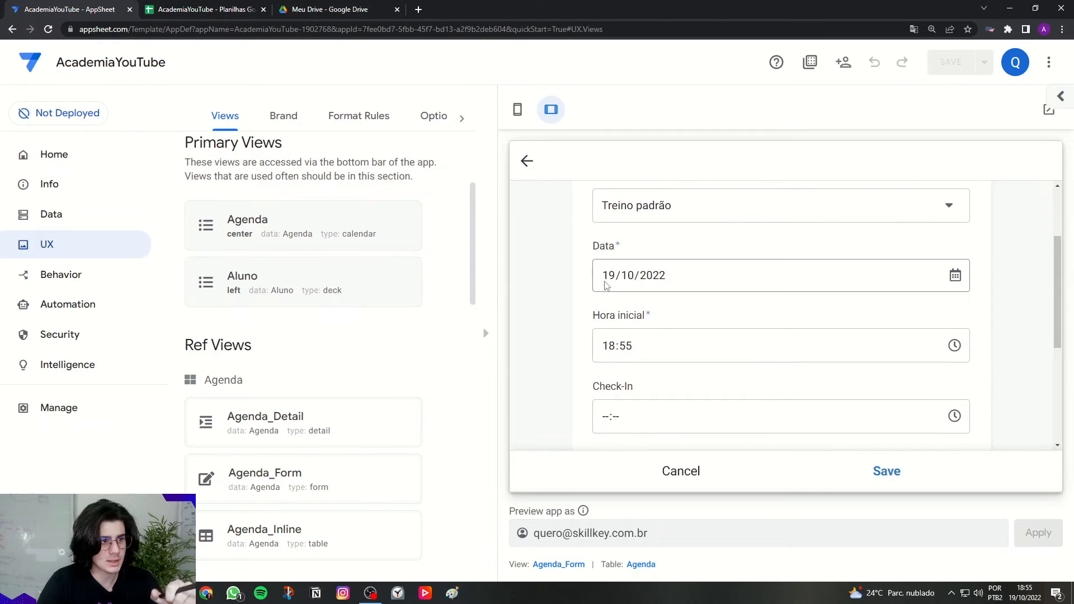
scroll(707, 364, down, 1)
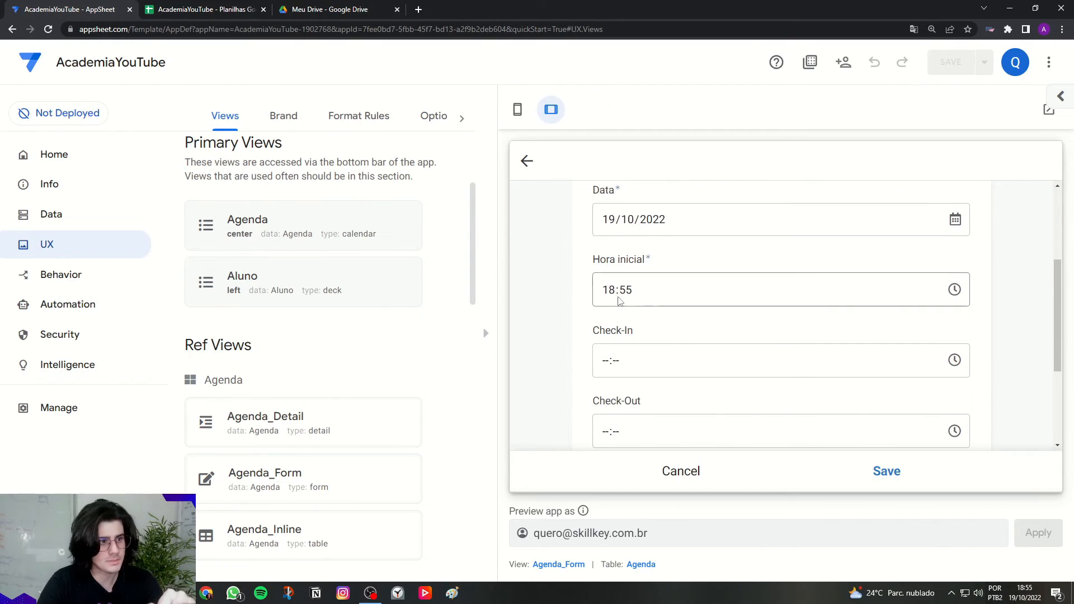
scroll(654, 345, down, 2)
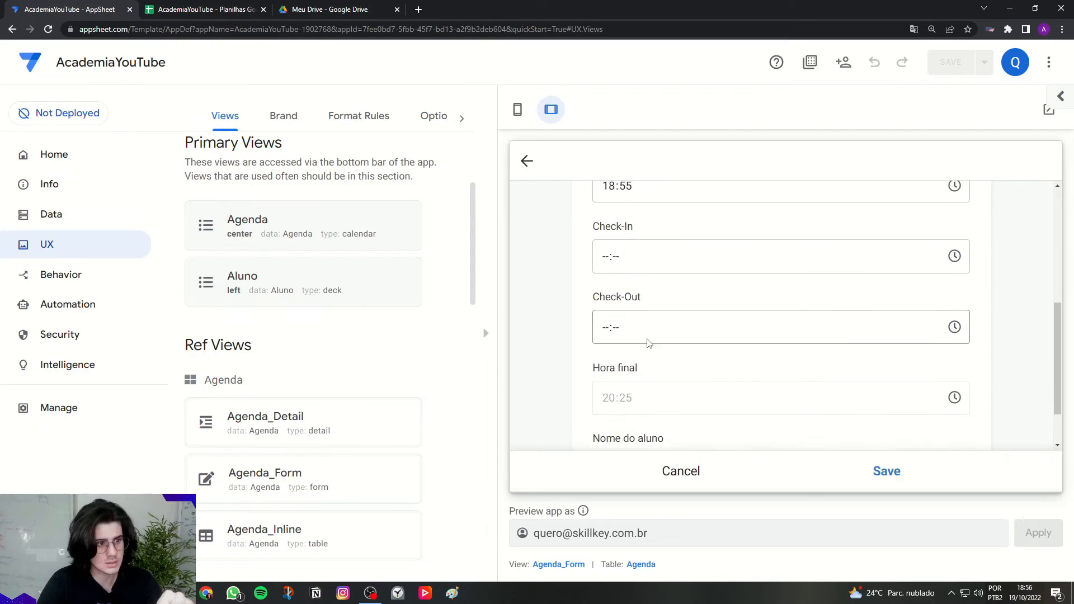
scroll(724, 352, down, 1)
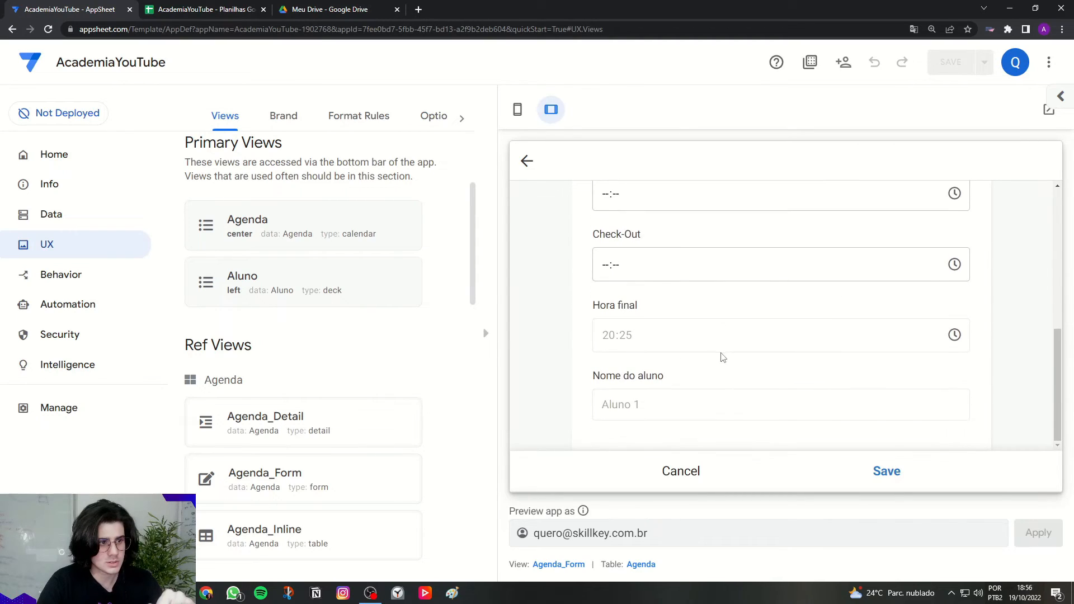
scroll(639, 430, up, 3)
scroll(709, 382, down, 3)
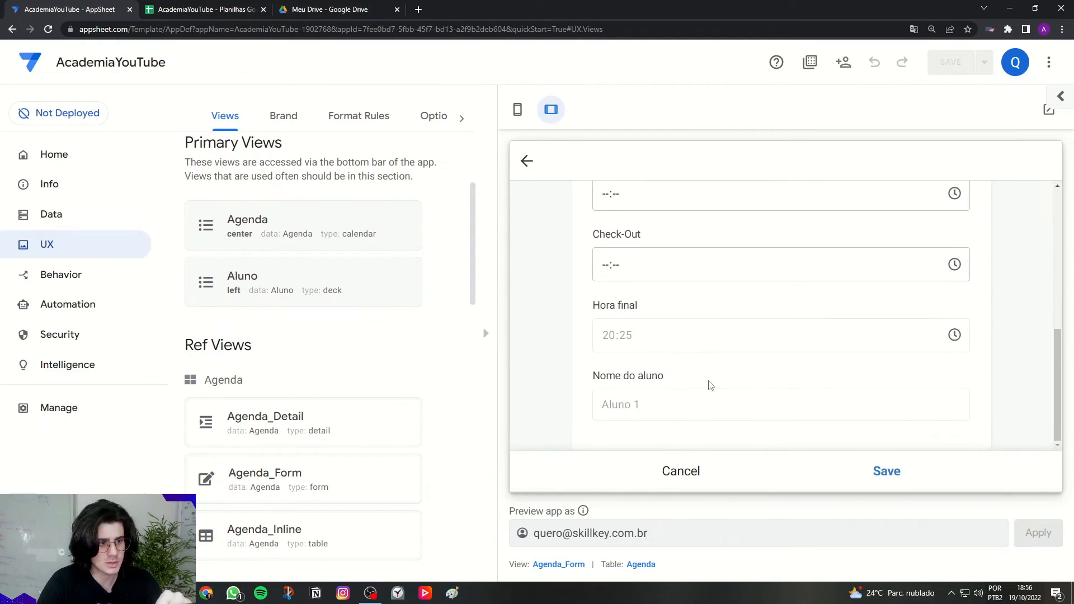
scroll(618, 415, up, 5)
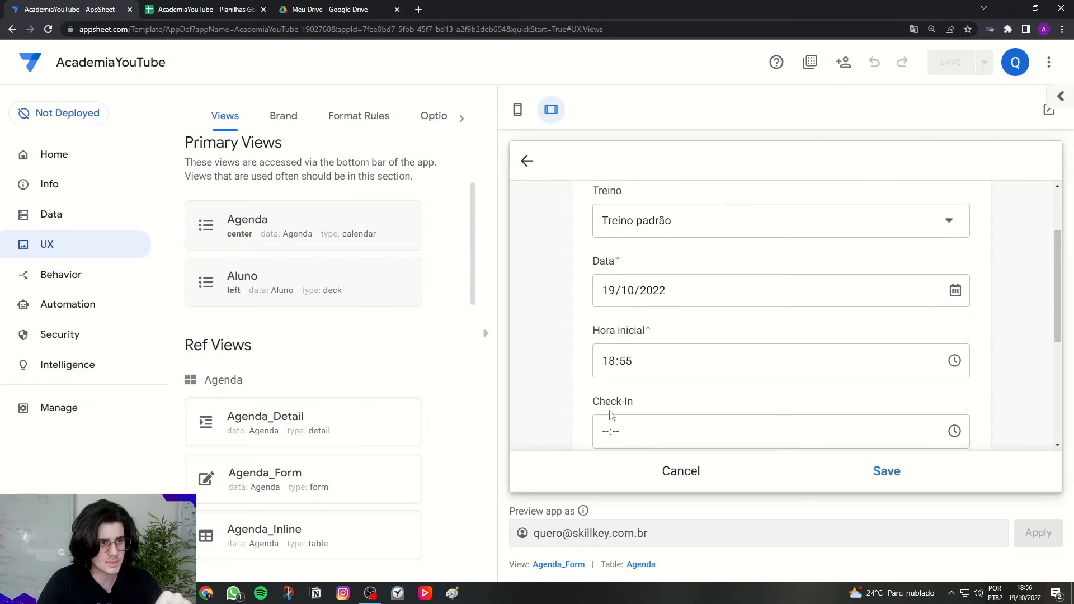
click(885, 488)
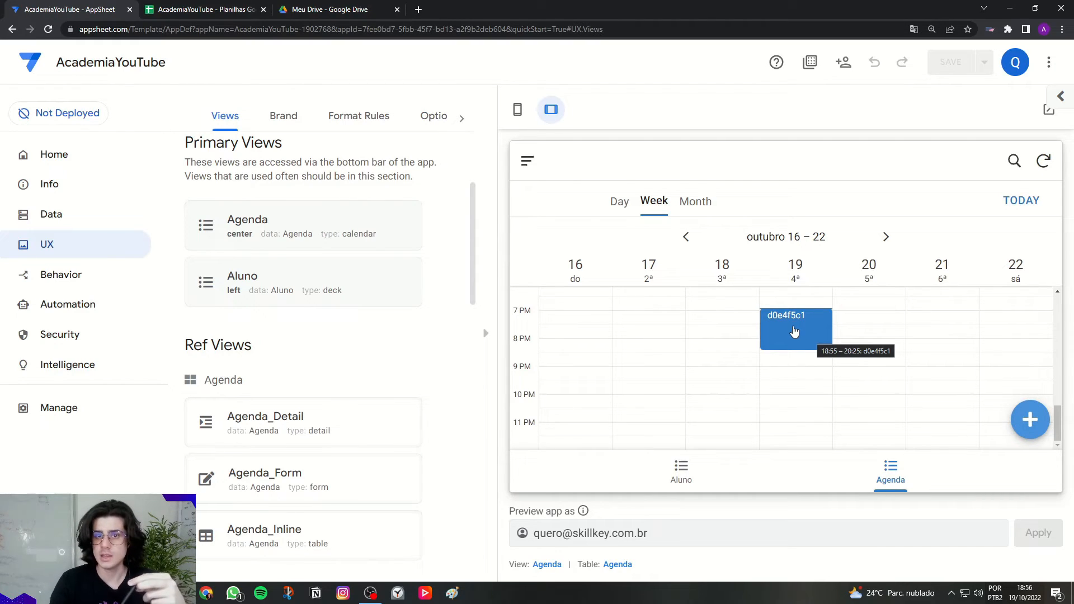
click(204, 10)
click(140, 287)
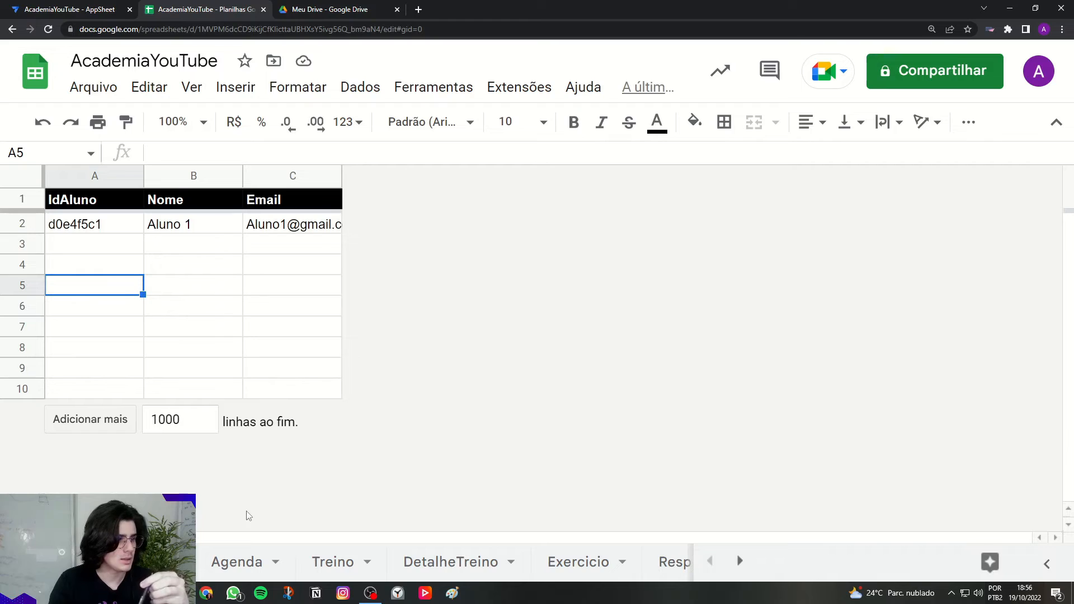
click(116, 228)
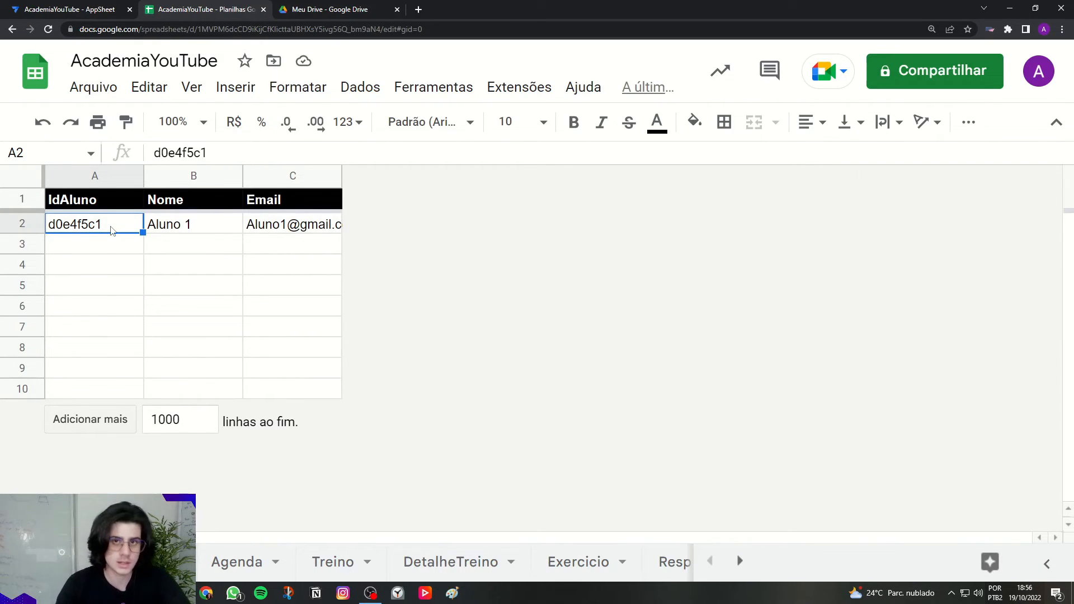
click(174, 226)
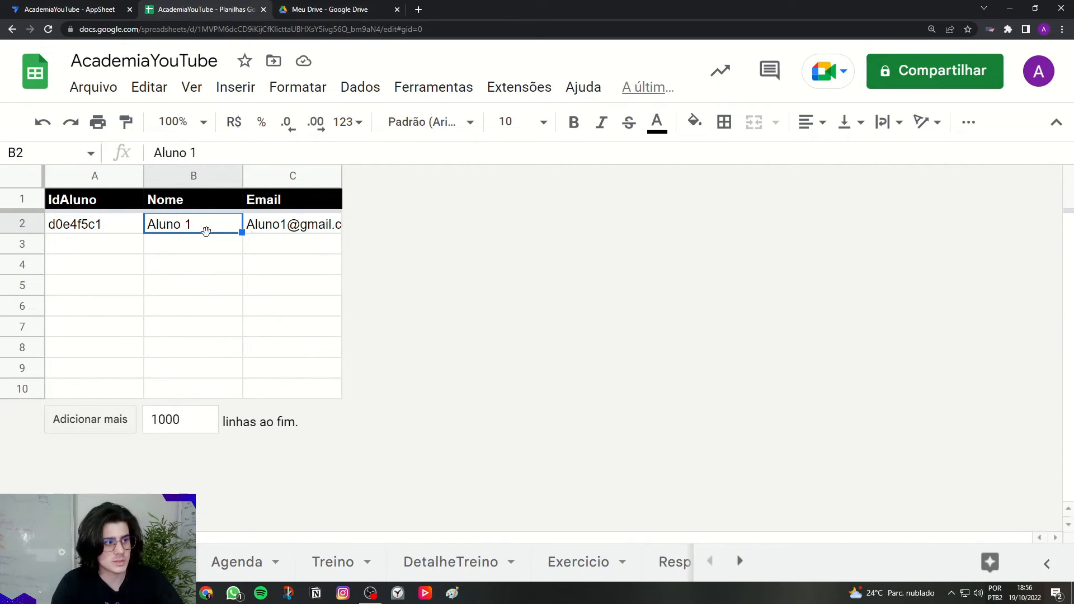
click(262, 225)
mouse_move(261, 226)
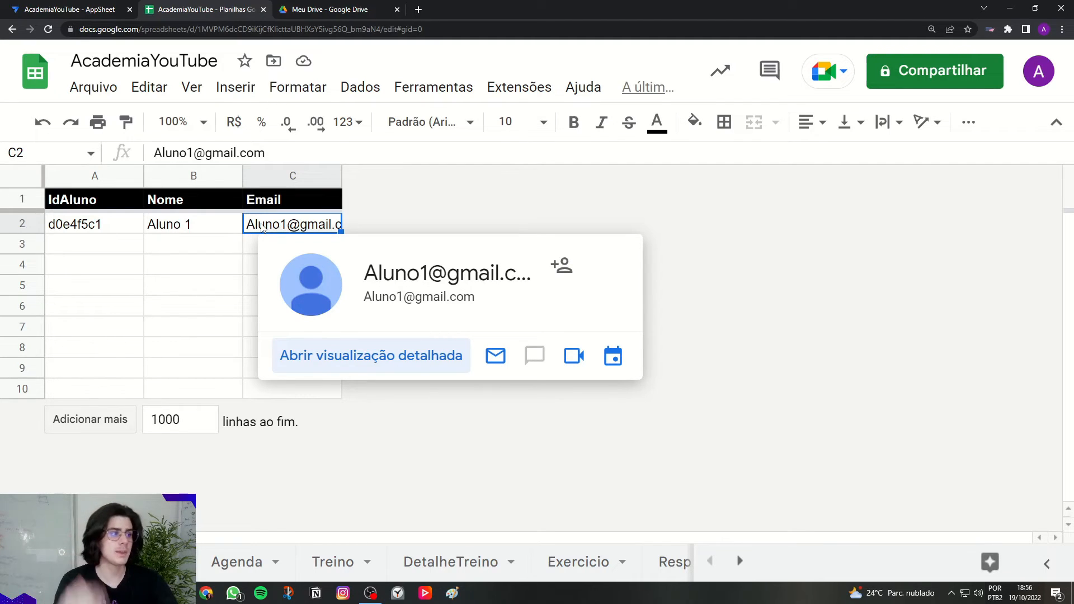
click(138, 227)
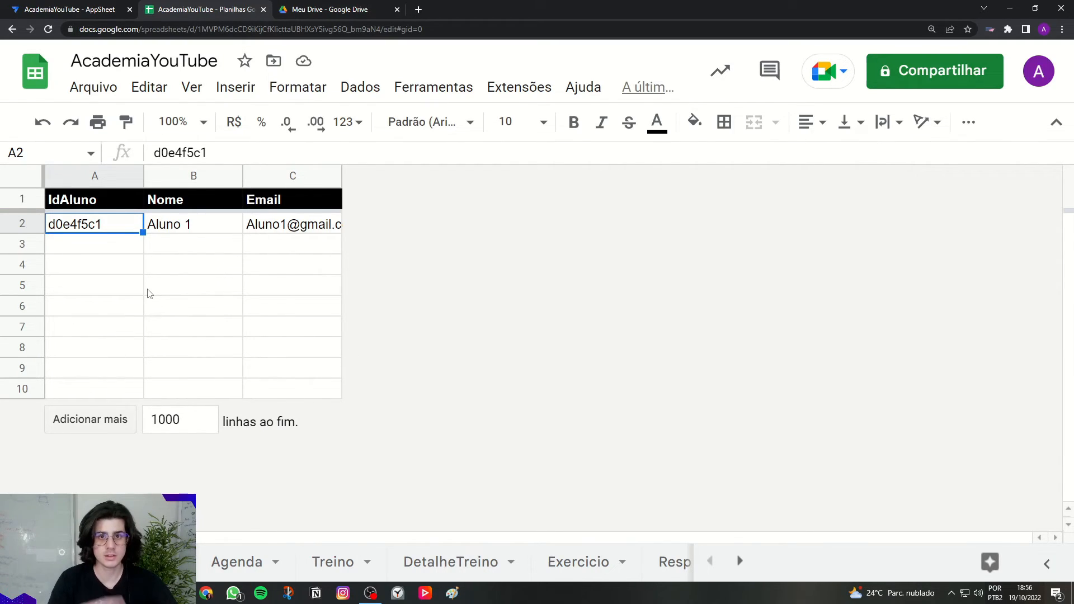
mouse_move(178, 230)
mouse_down()
mouse_move(175, 276)
mouse_move(192, 288)
mouse_move(194, 232)
mouse_up()
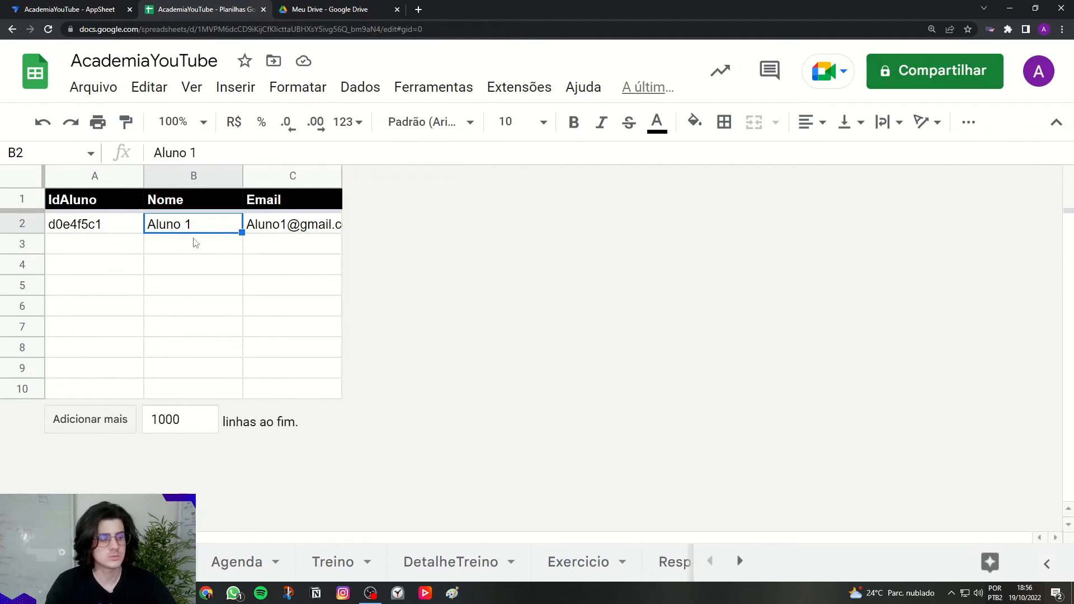
click(195, 245)
click(196, 285)
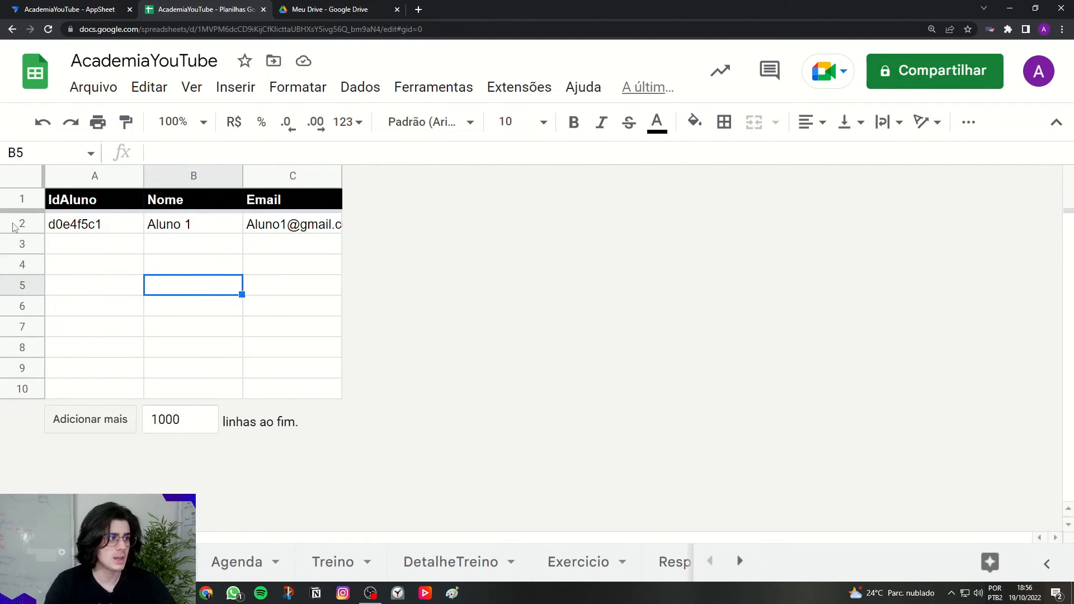
click(179, 227)
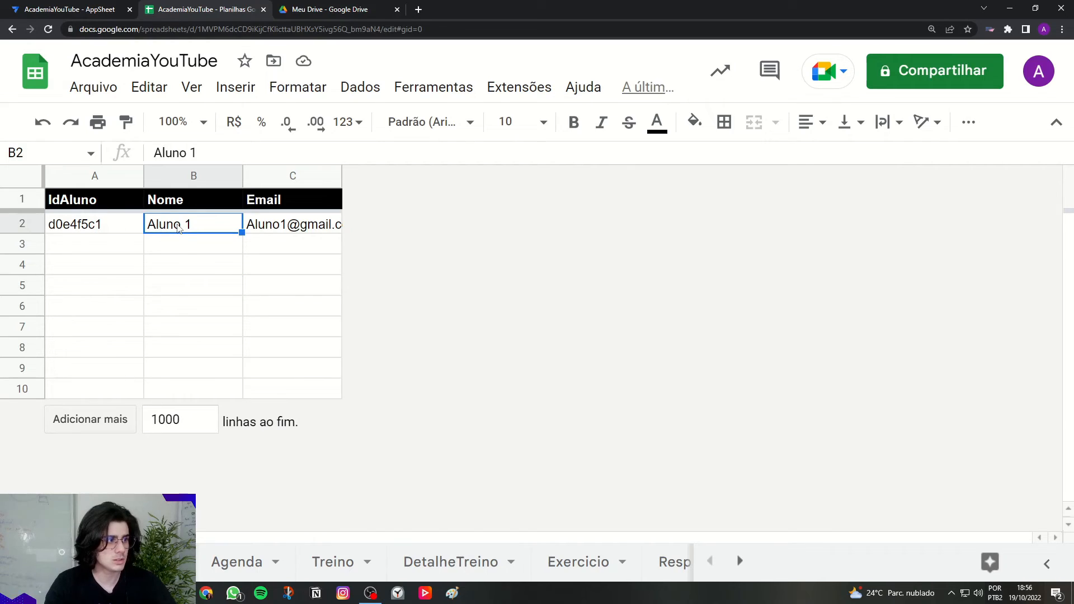
click(56, 229)
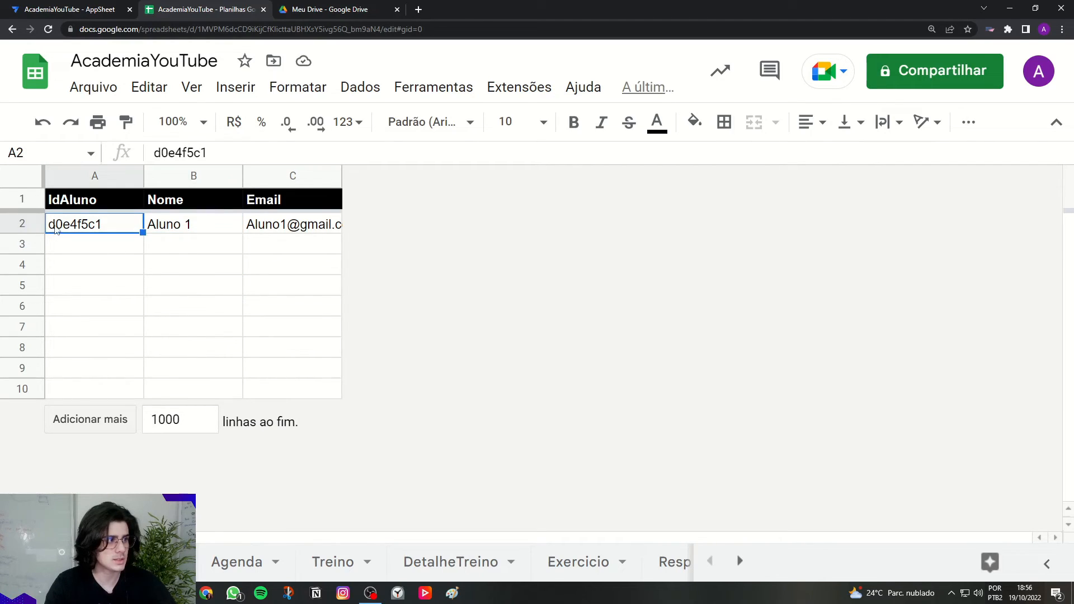
drag(178, 229, 190, 358)
click(108, 235)
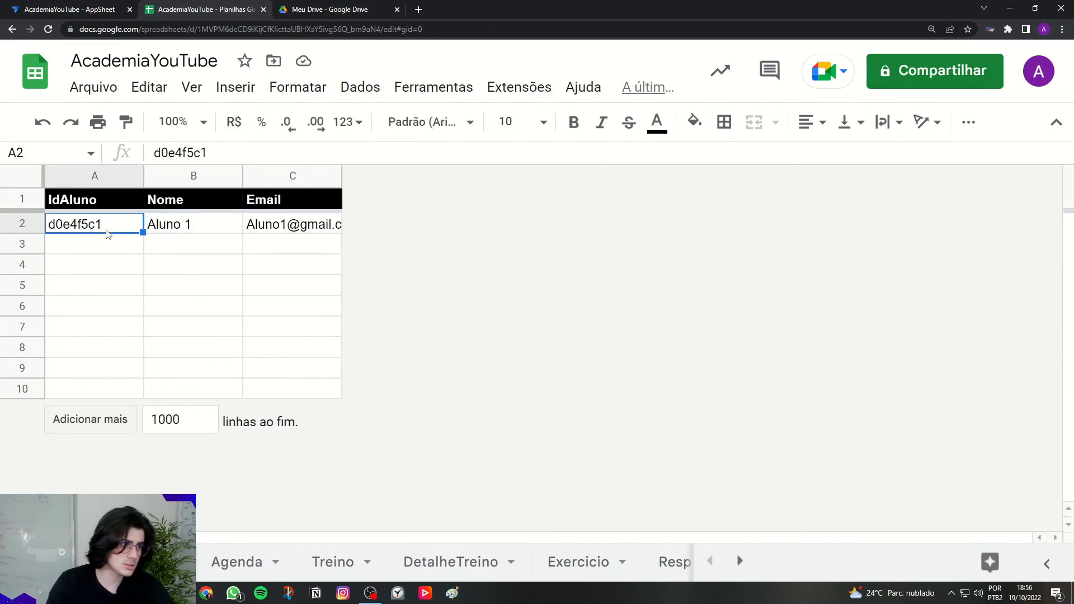
Step: Back in the AppSheet editor, view the 19 October booking's details from the Agenda calendar
click(70, 9)
click(681, 472)
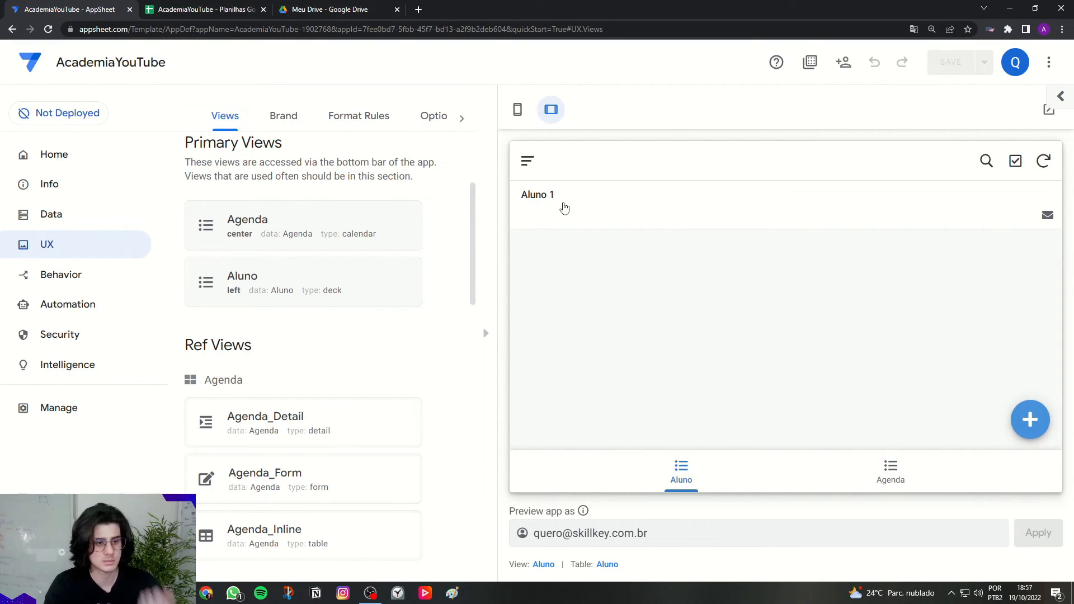
click(890, 474)
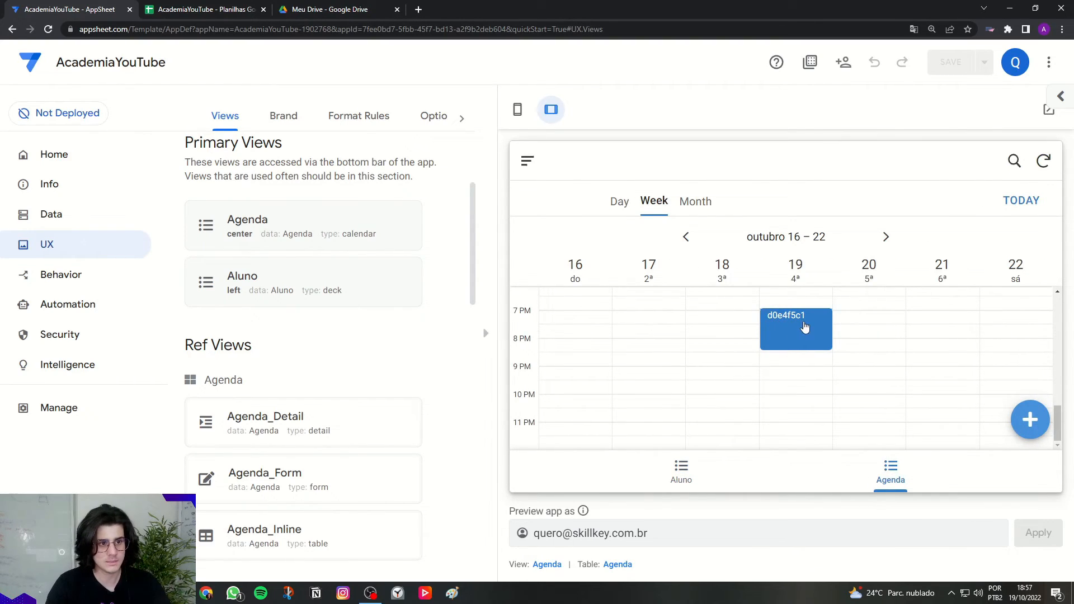
click(804, 327)
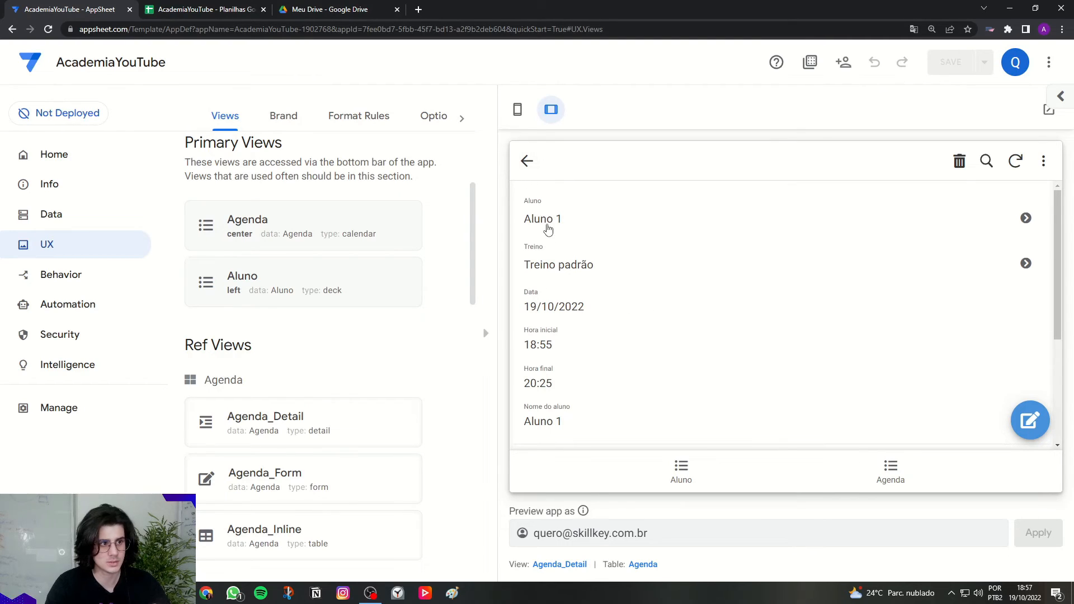
click(527, 161)
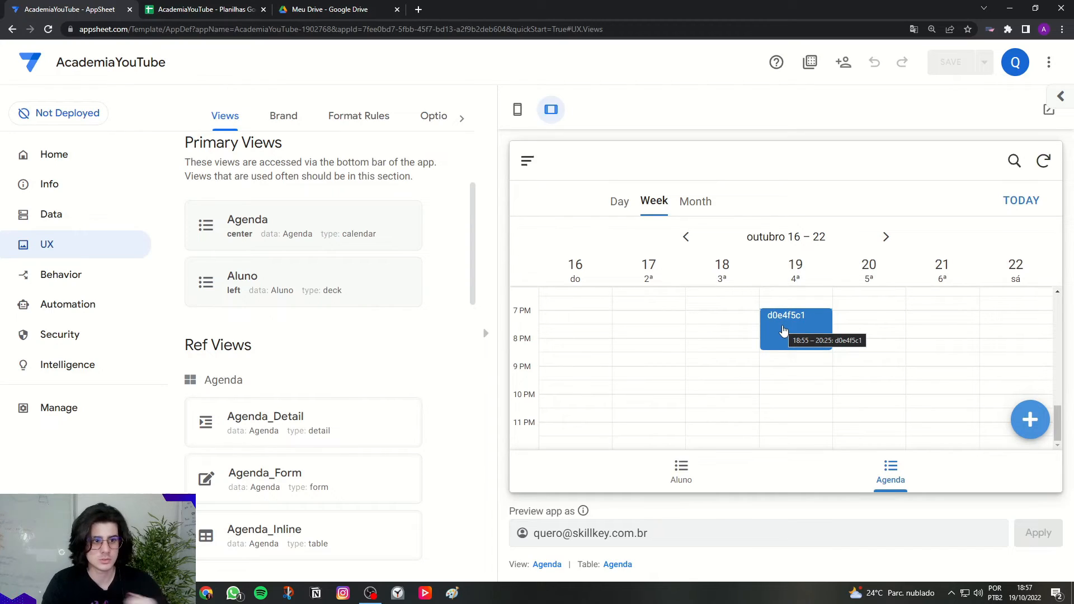
Step: Set the Agenda calendar view's event Description to NomeAluno
click(258, 238)
click(517, 109)
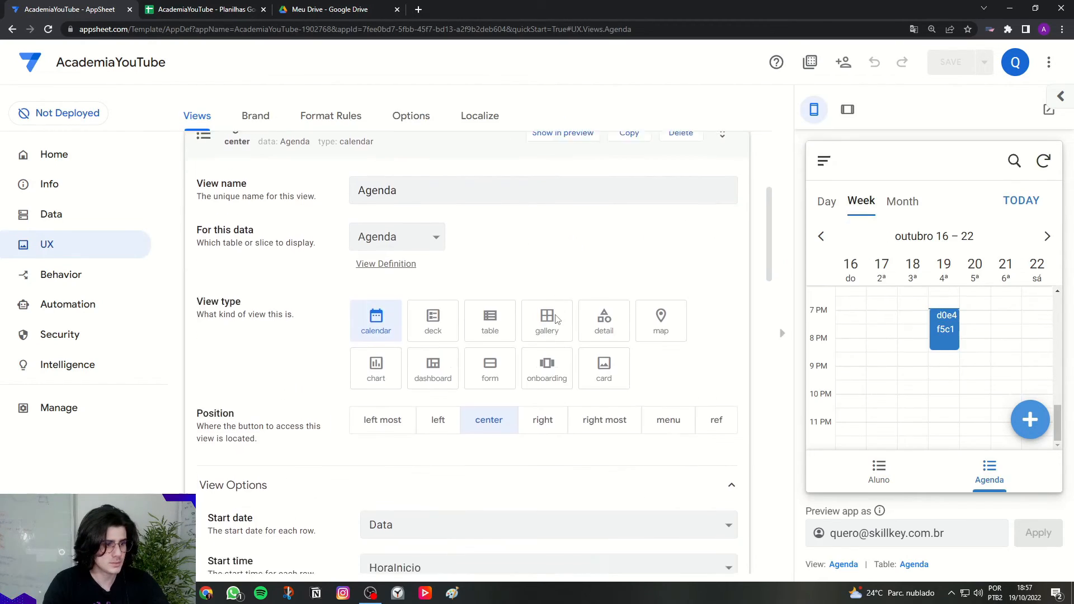
scroll(555, 319, down, 6)
drag(212, 324, 258, 323)
click(422, 326)
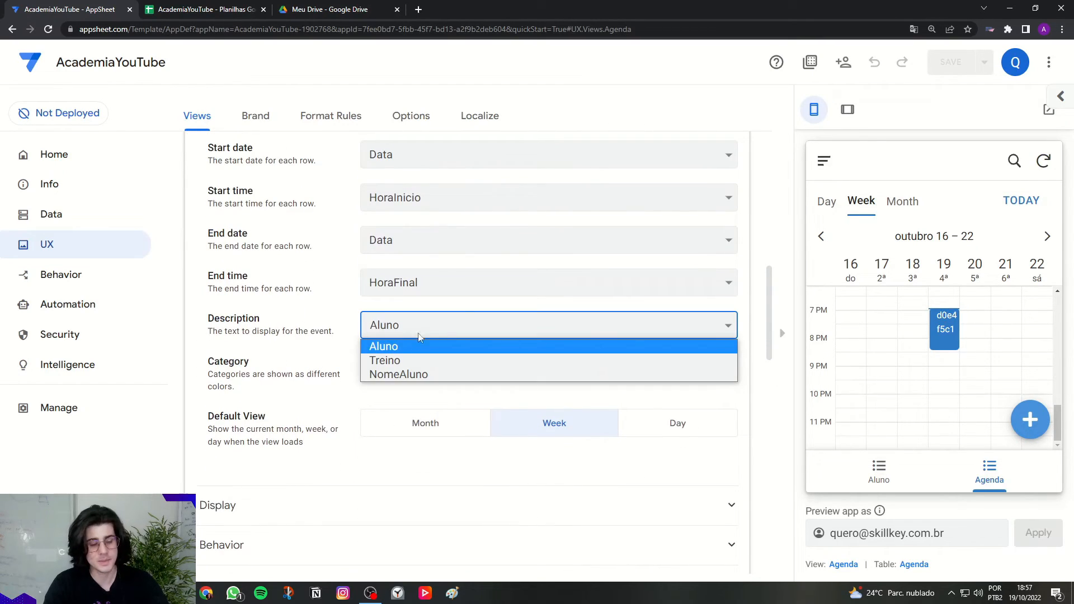
click(398, 374)
scroll(579, 330, up, 1)
scroll(359, 240, up, 6)
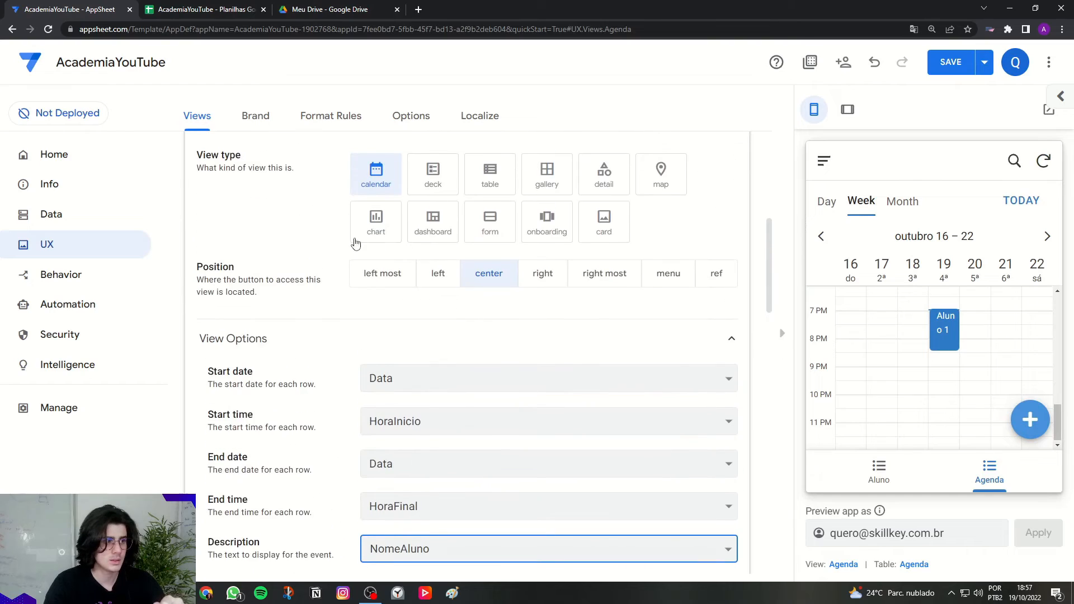
click(324, 174)
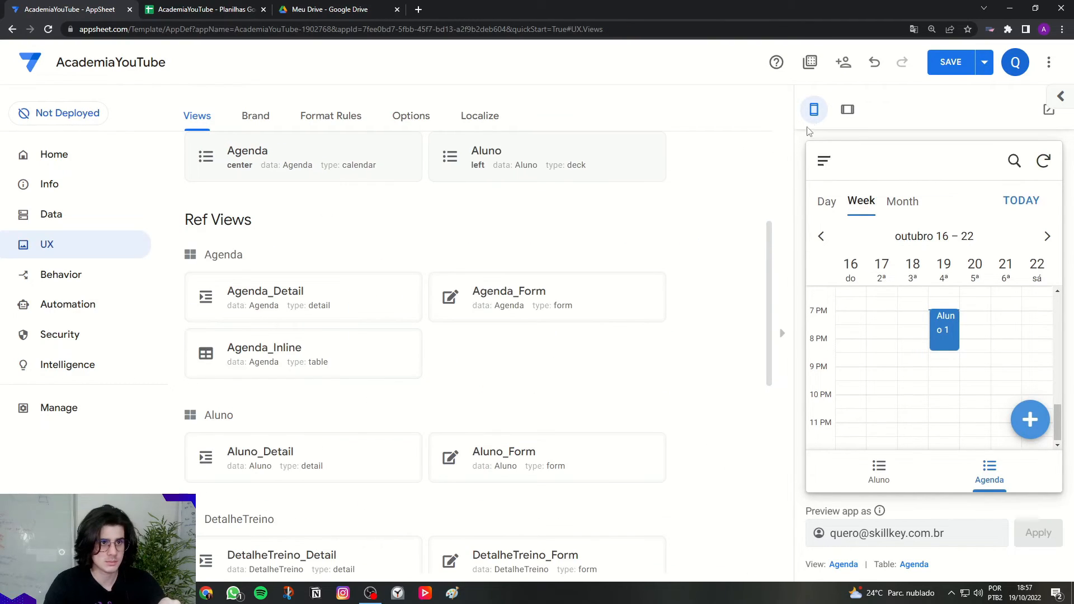
Step: Return the preview to tablet size and save the app
click(847, 109)
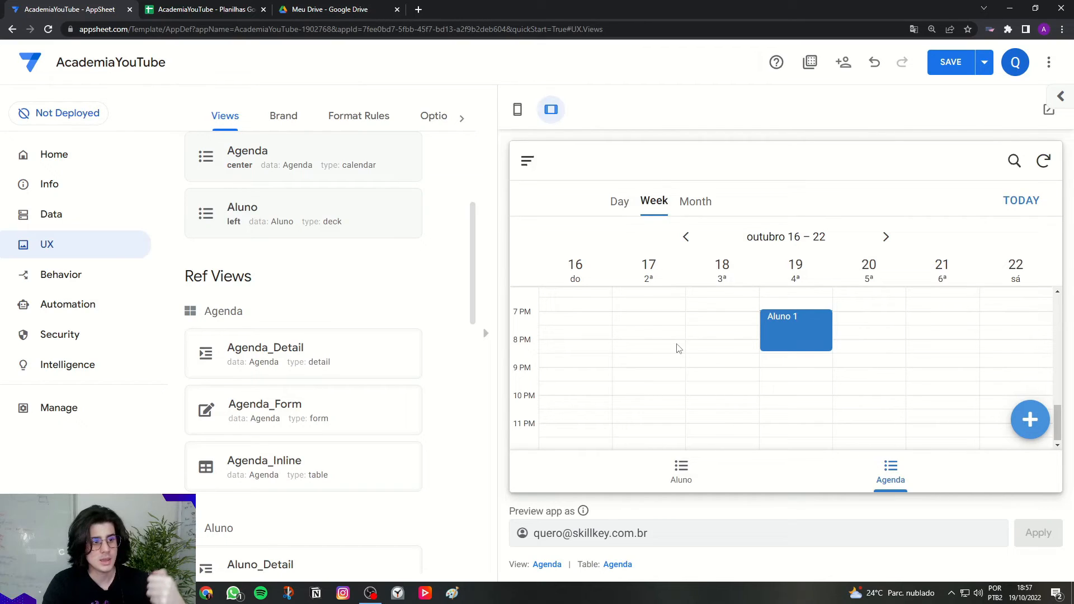
scroll(658, 358, up, 3)
scroll(660, 361, down, 3)
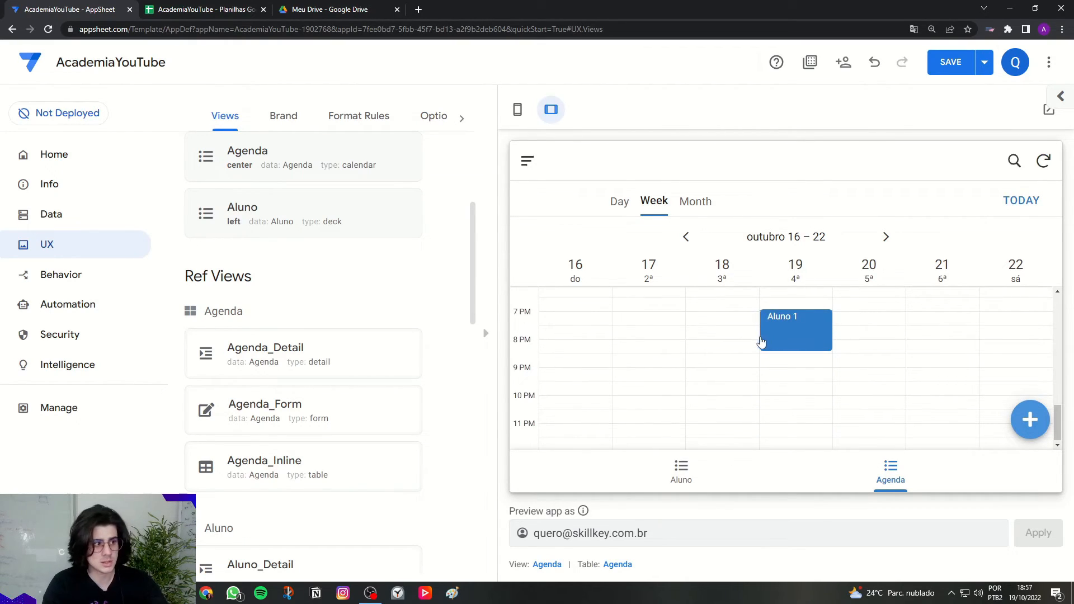
click(945, 60)
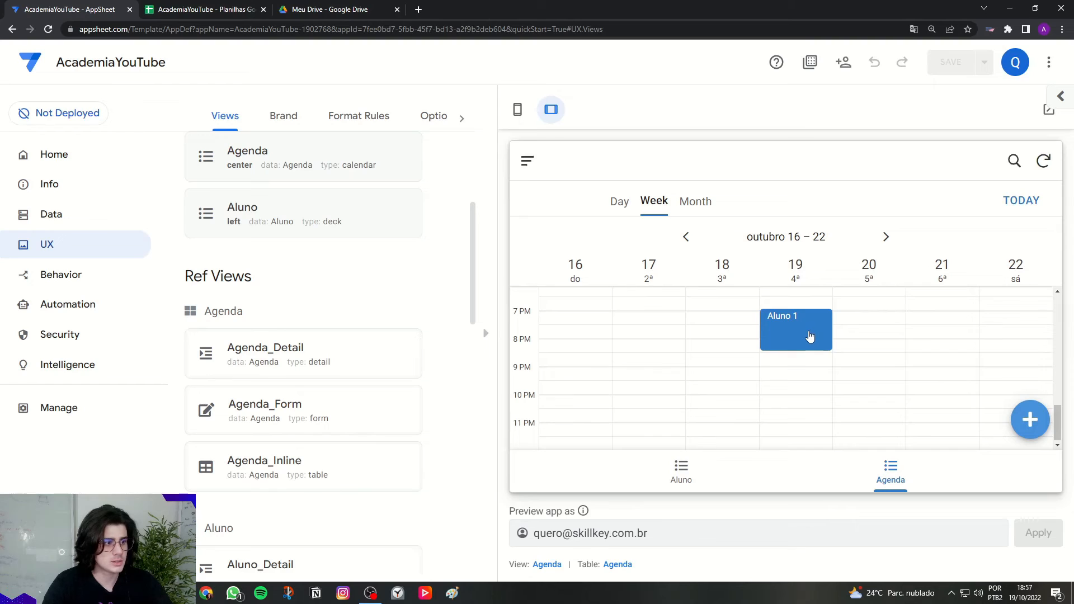
Step: Try a booking for Aluno 1, check its Treino choices, then cancel the entry
click(1037, 435)
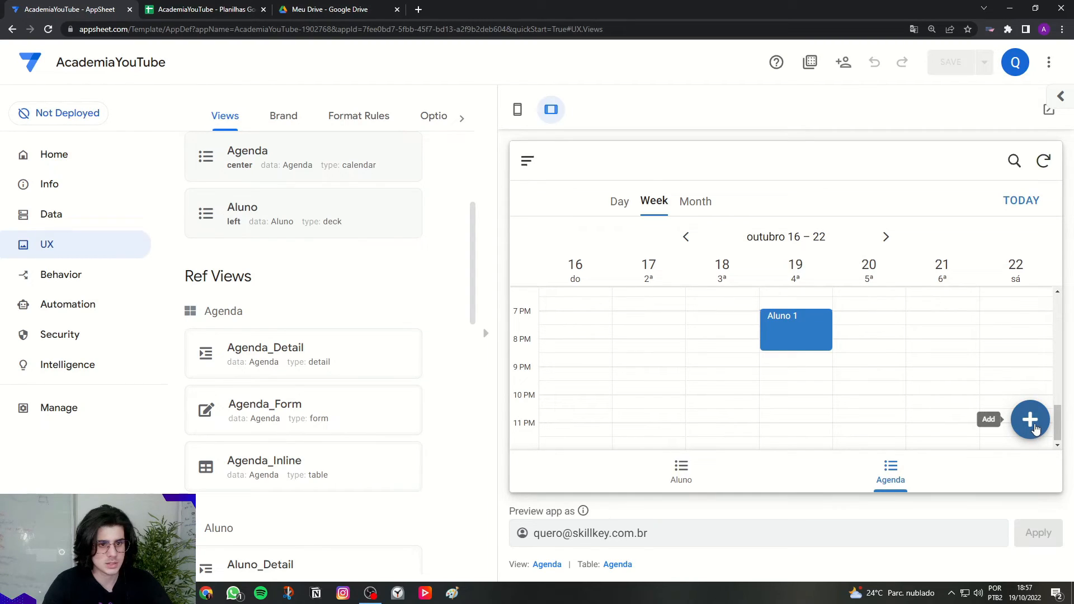
click(630, 256)
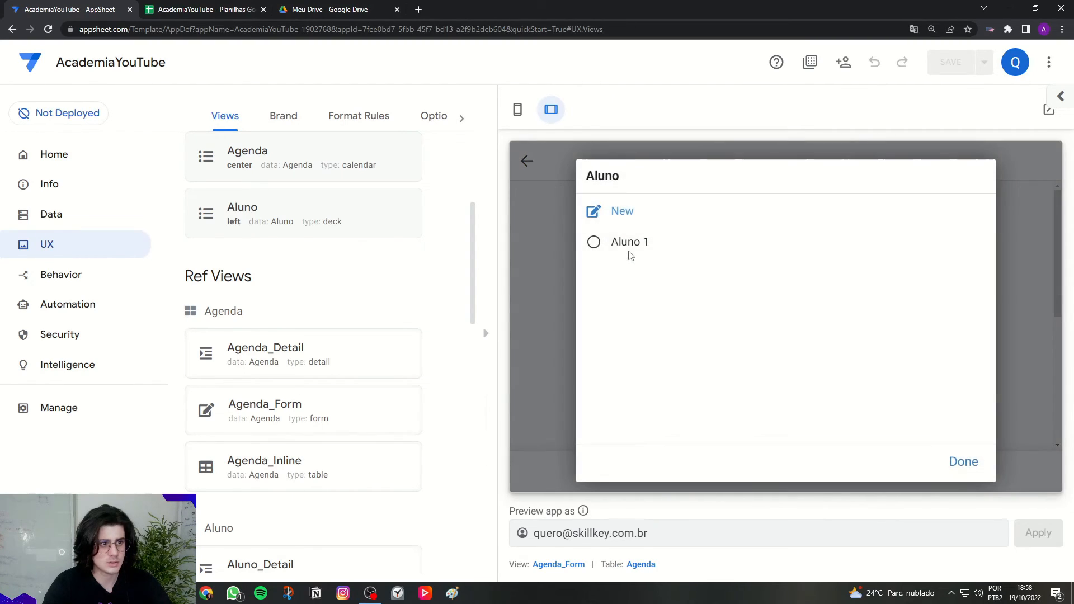
click(630, 252)
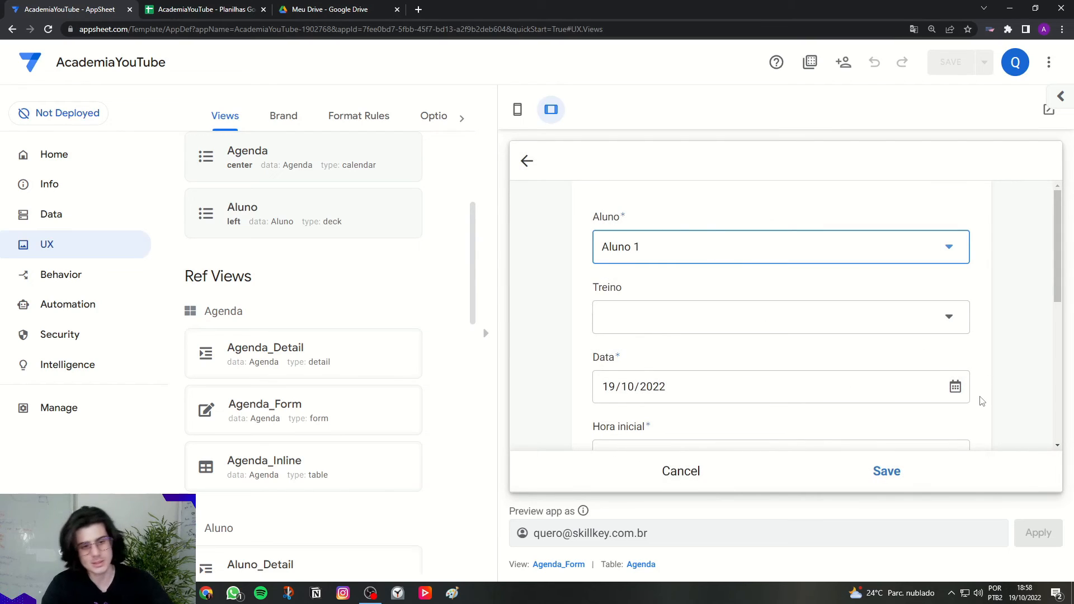
click(624, 332)
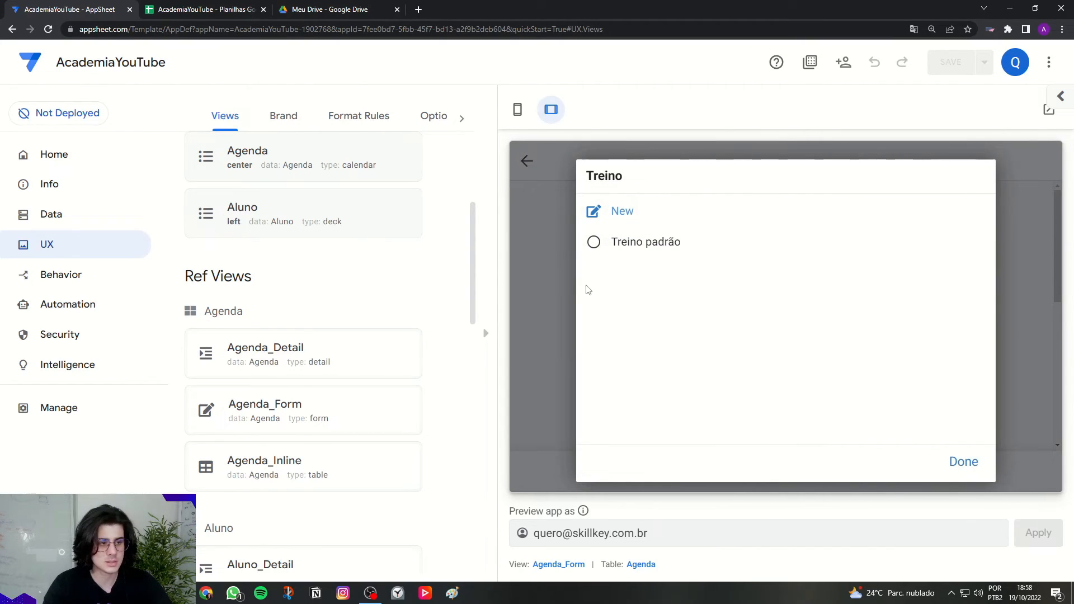
click(563, 288)
click(676, 468)
Step: Add student Aluno 2 with an e-mail address and save the record
click(1030, 423)
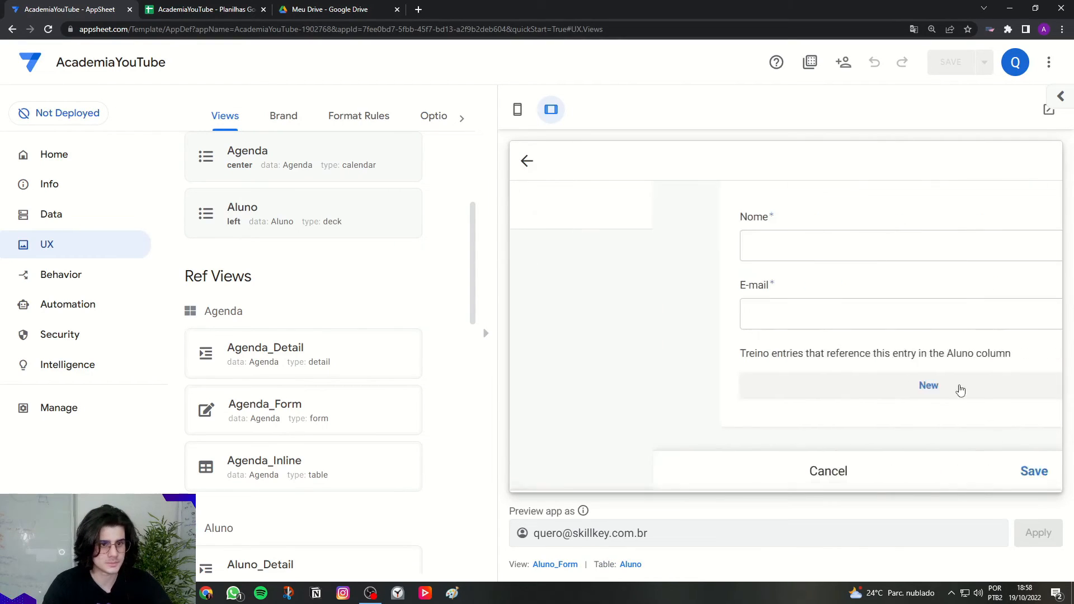
click(743, 242)
key(Caps_Lock)
text(Aluno 2)
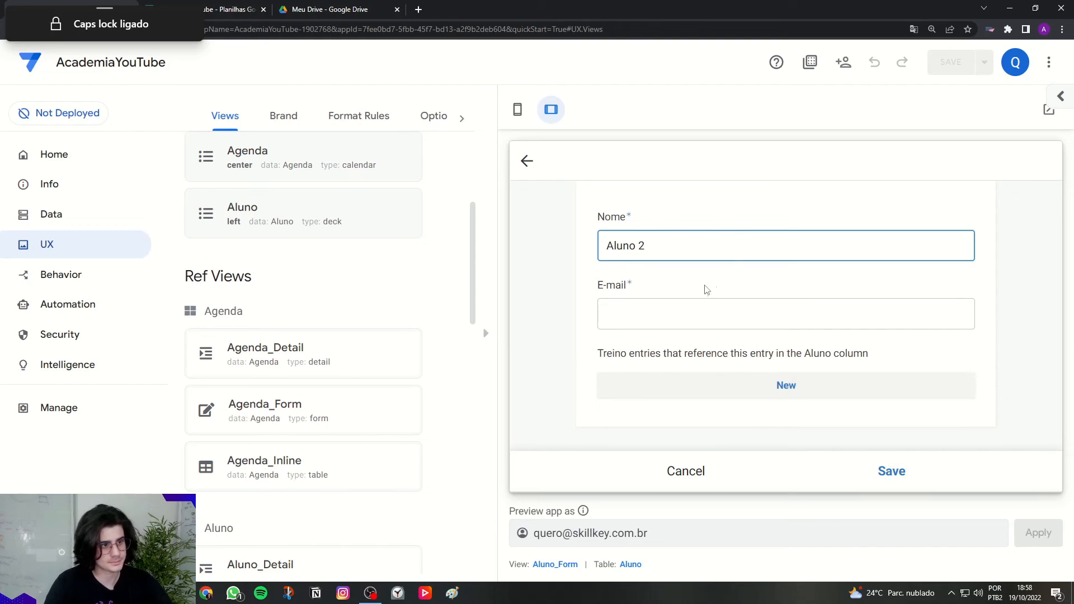
click(699, 299)
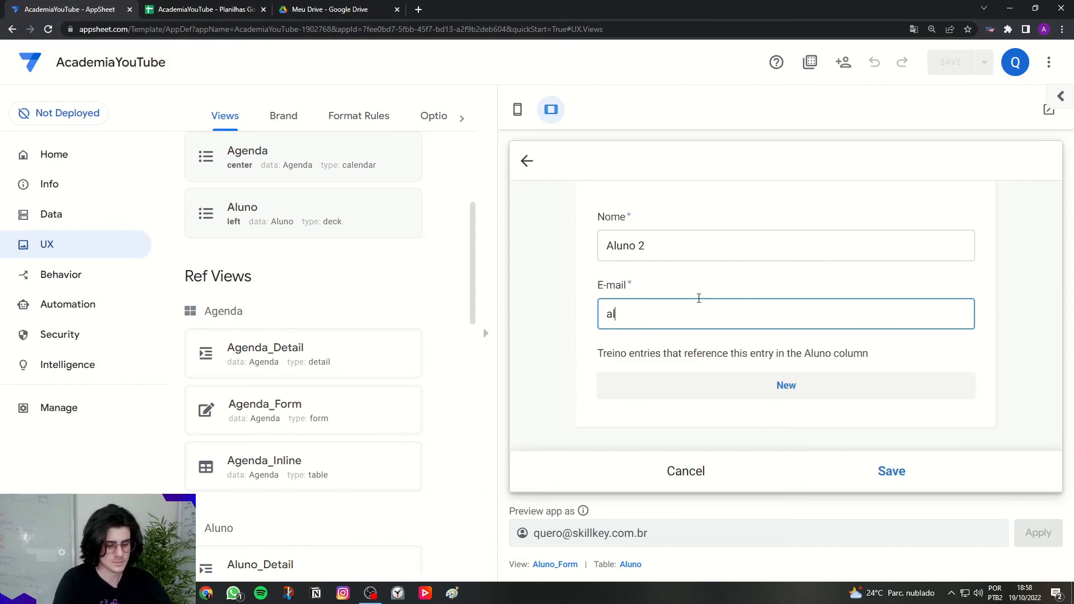
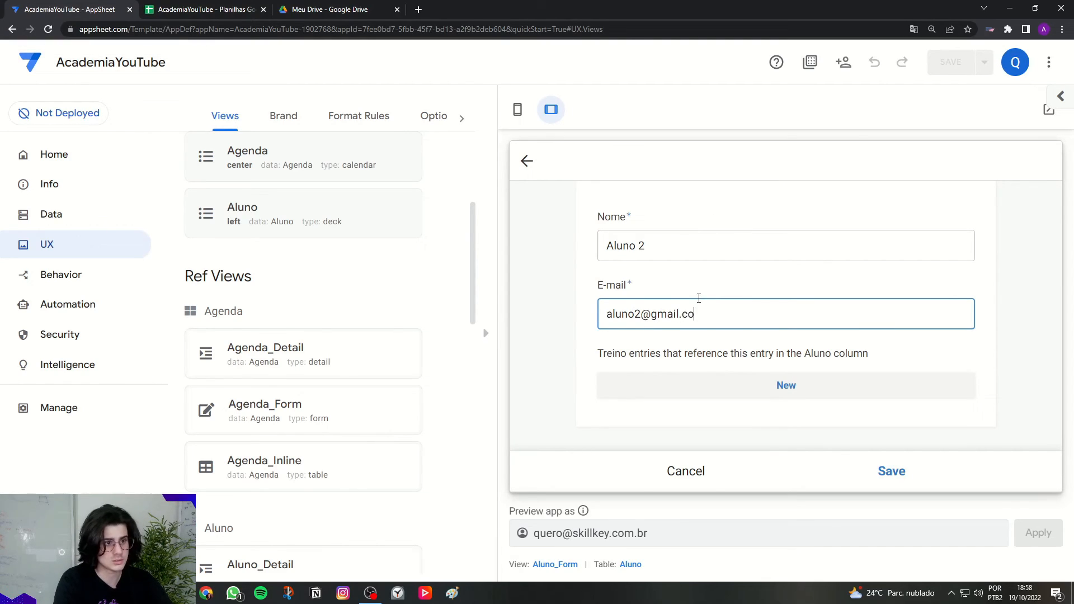
click(703, 297)
click(891, 472)
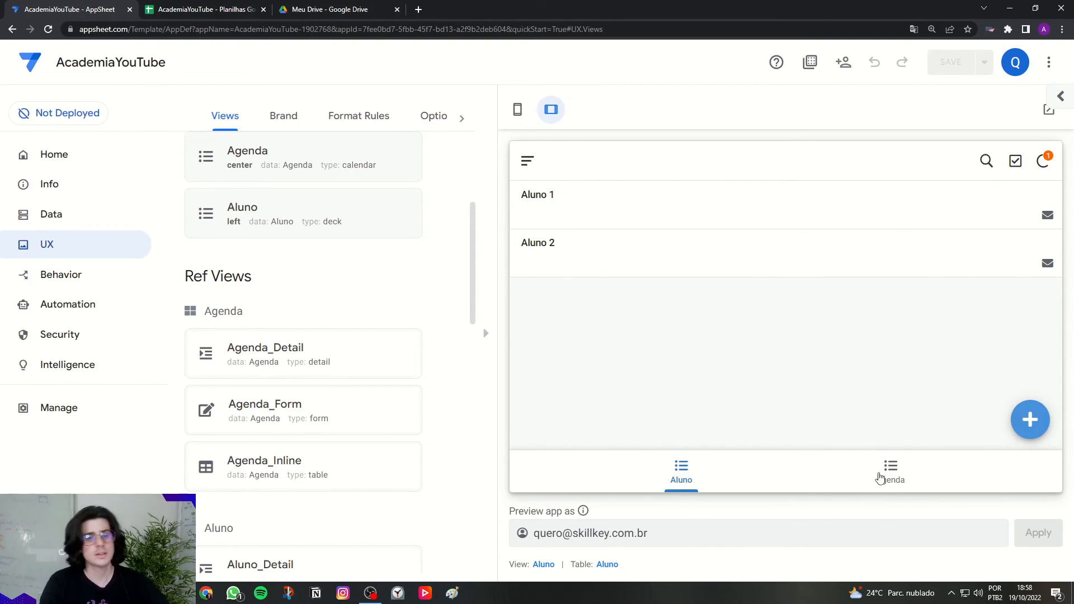
Step: Start a new Agenda booking for Aluno 2 and look at its Treino choices
click(879, 477)
click(1030, 420)
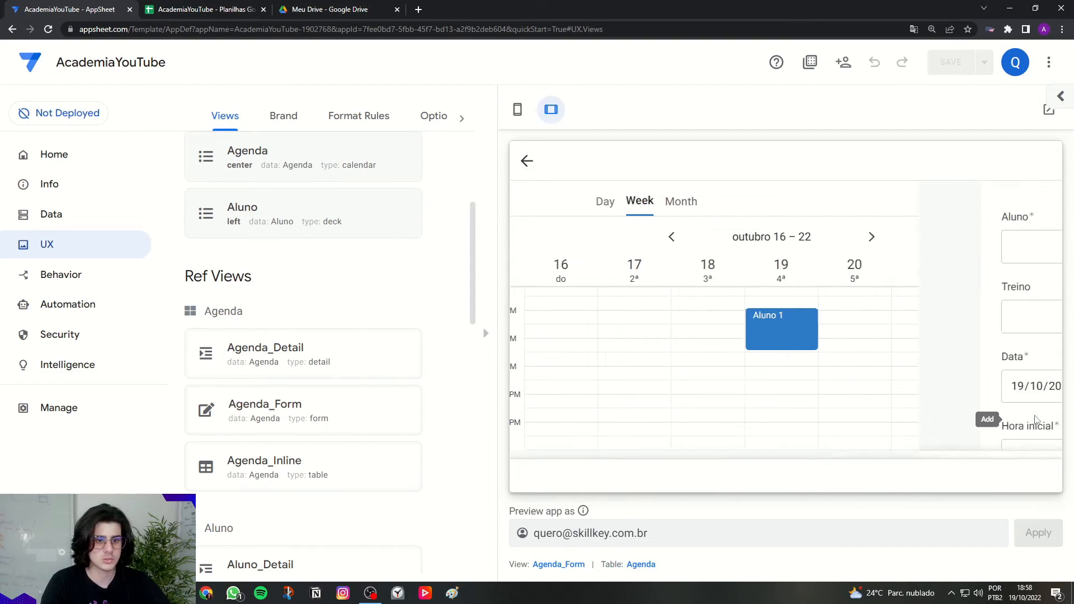
click(658, 245)
click(635, 276)
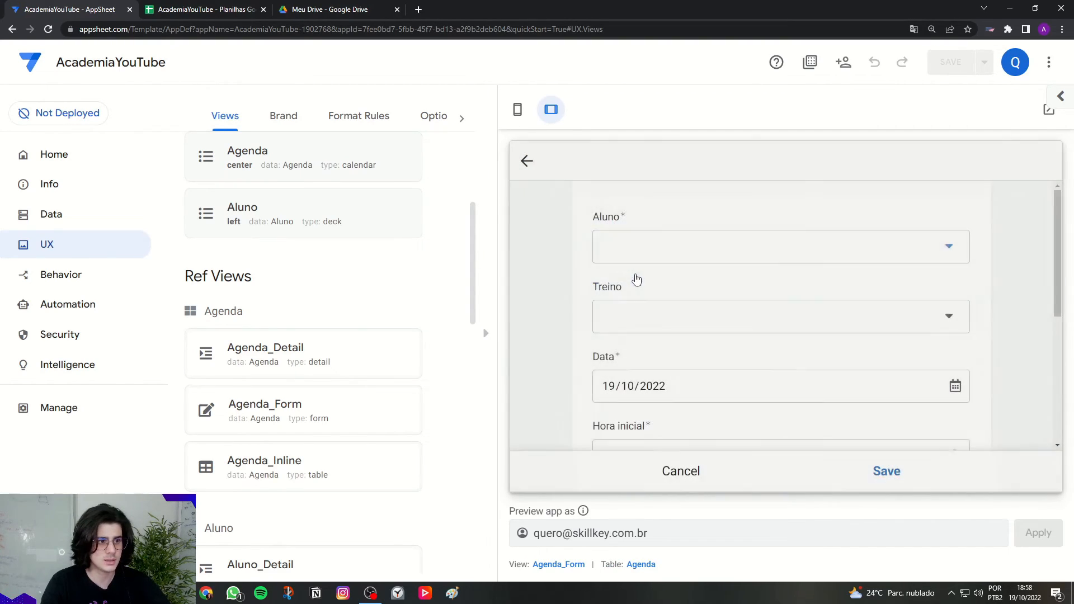
click(633, 319)
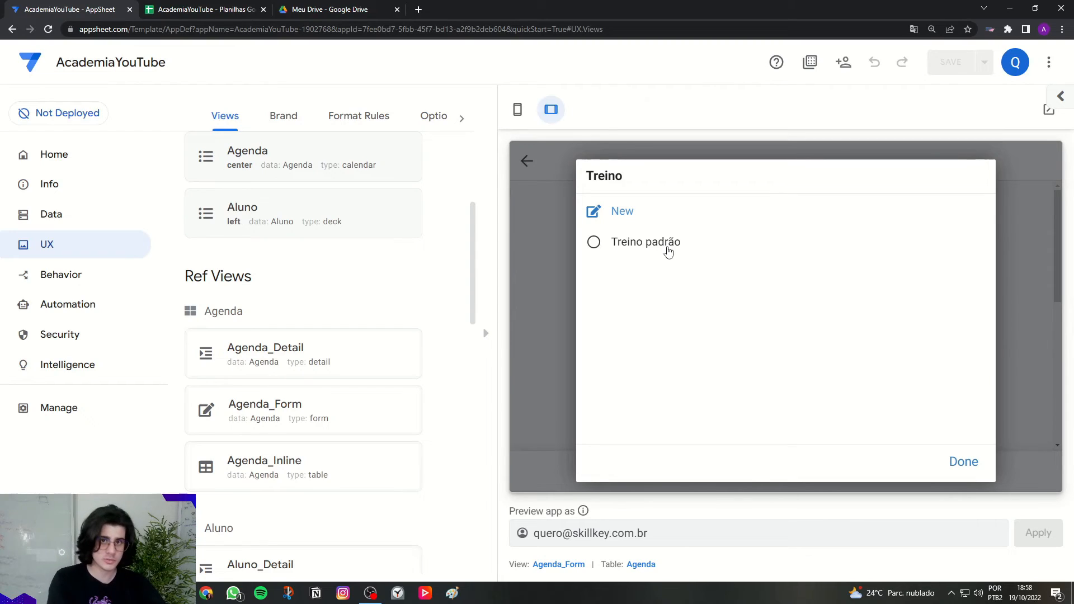
click(549, 260)
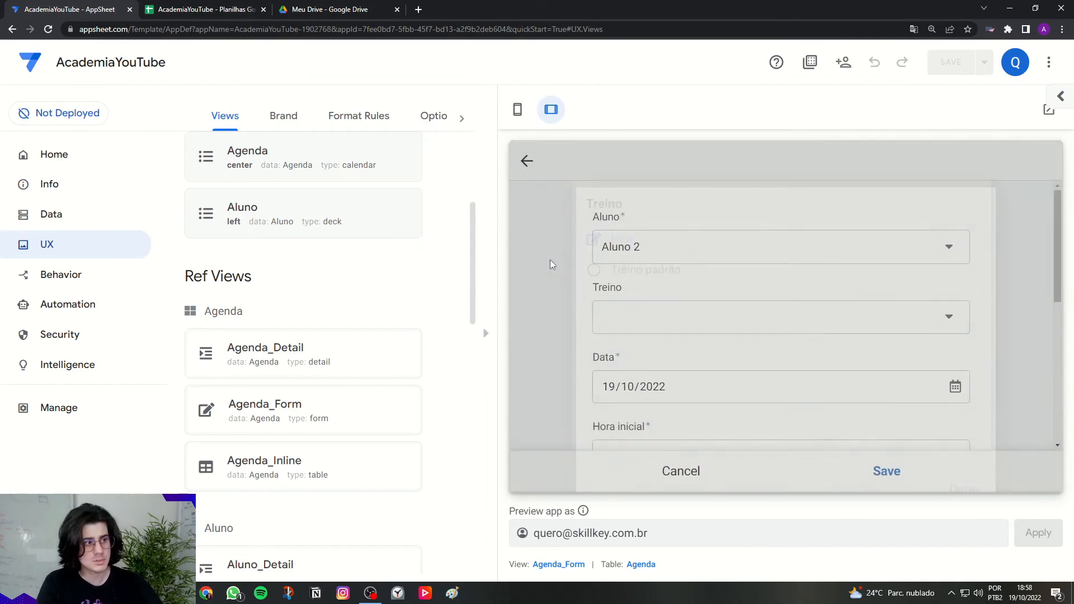
Step: Open the Agenda table's Treino column settings and expand its Data Validity section
click(59, 225)
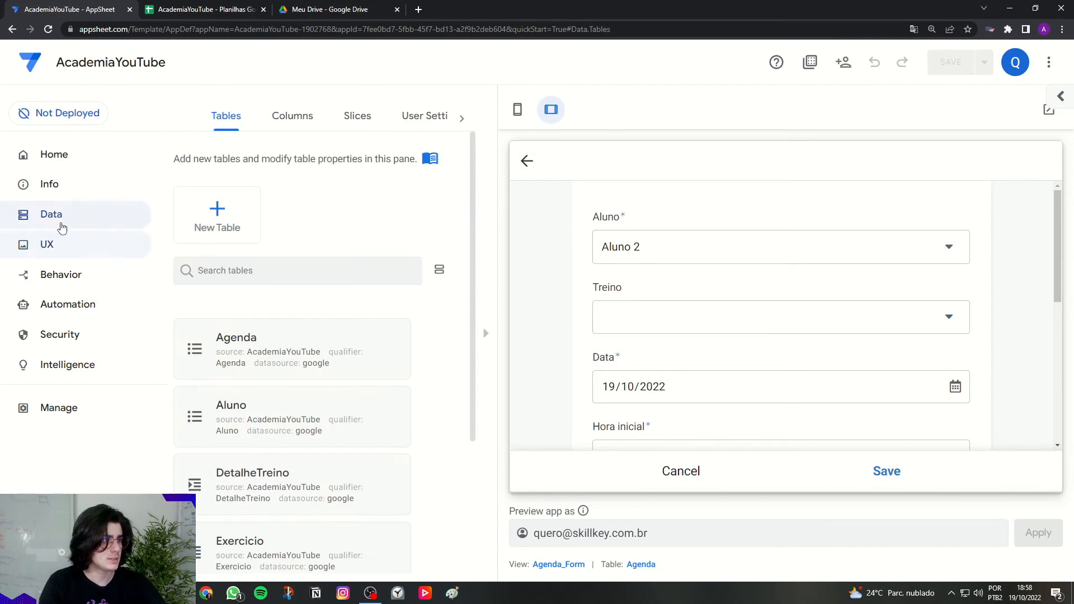
click(278, 123)
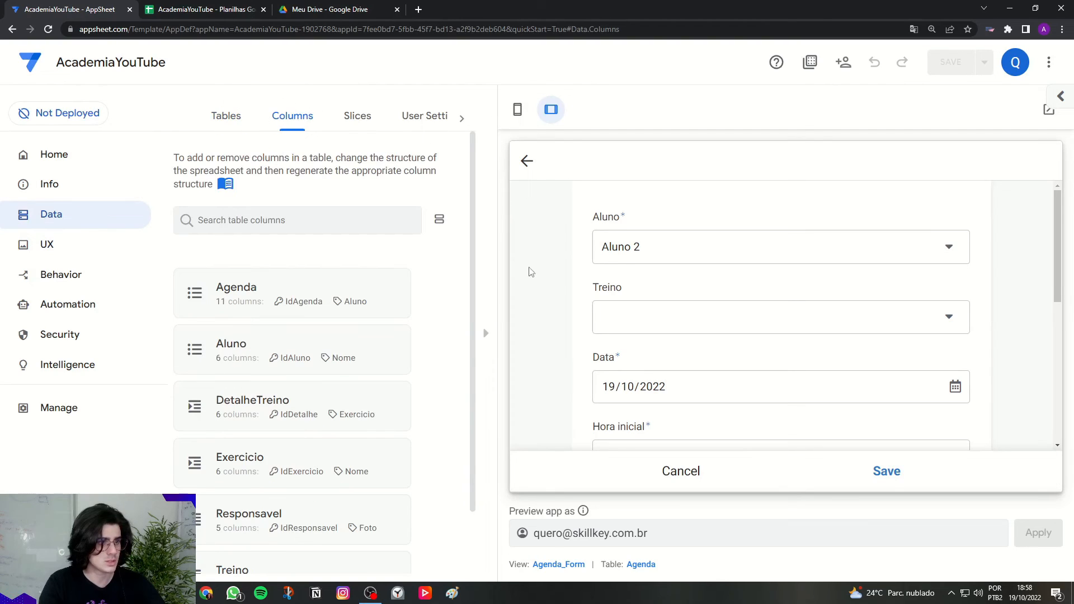
click(487, 332)
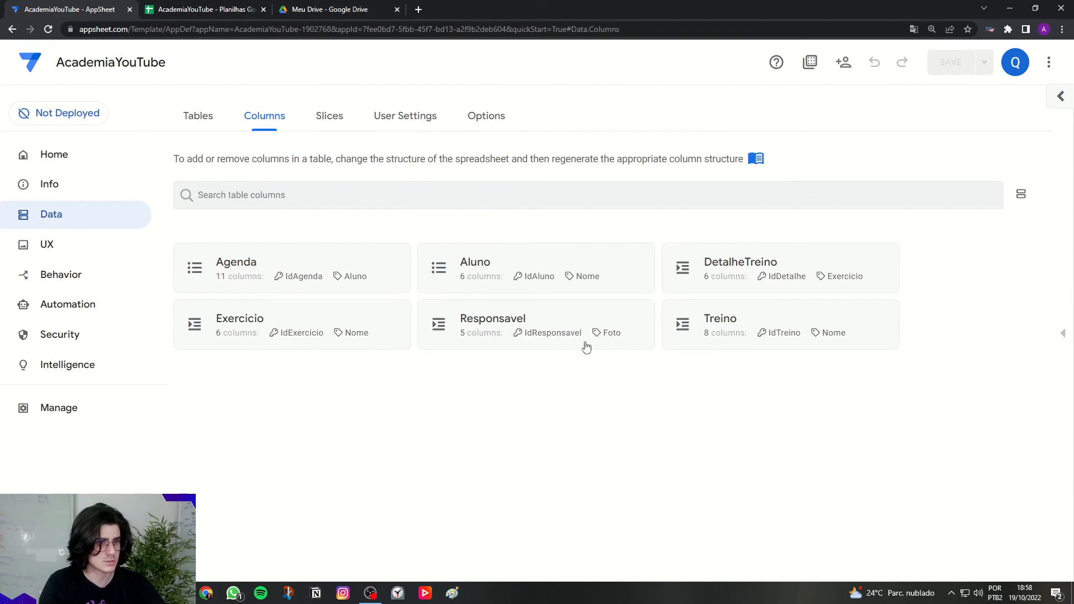
click(264, 274)
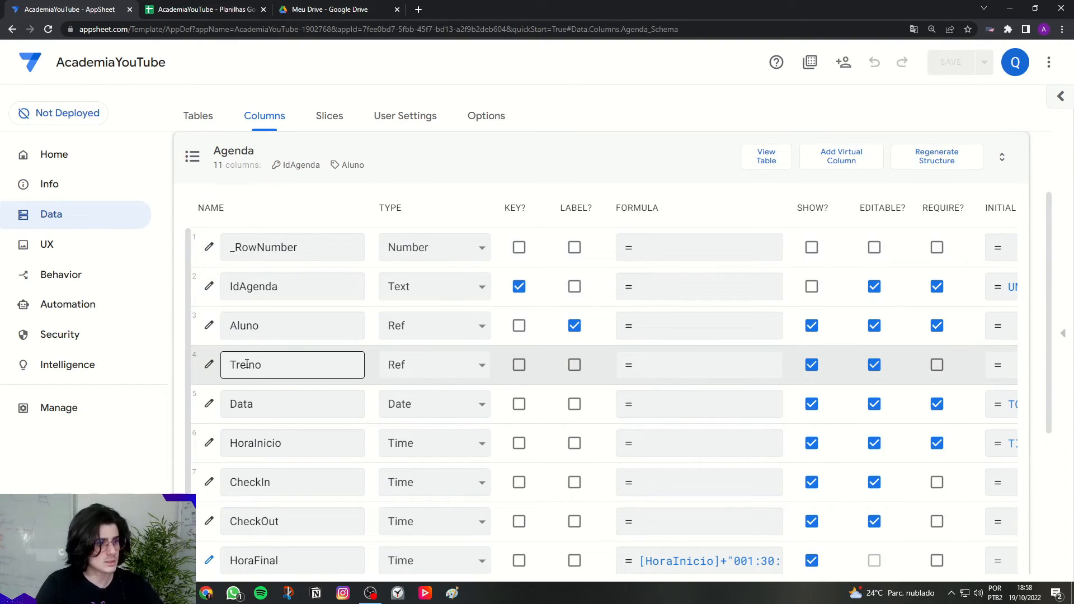
click(215, 369)
key(ctrl)
key(ctrl)
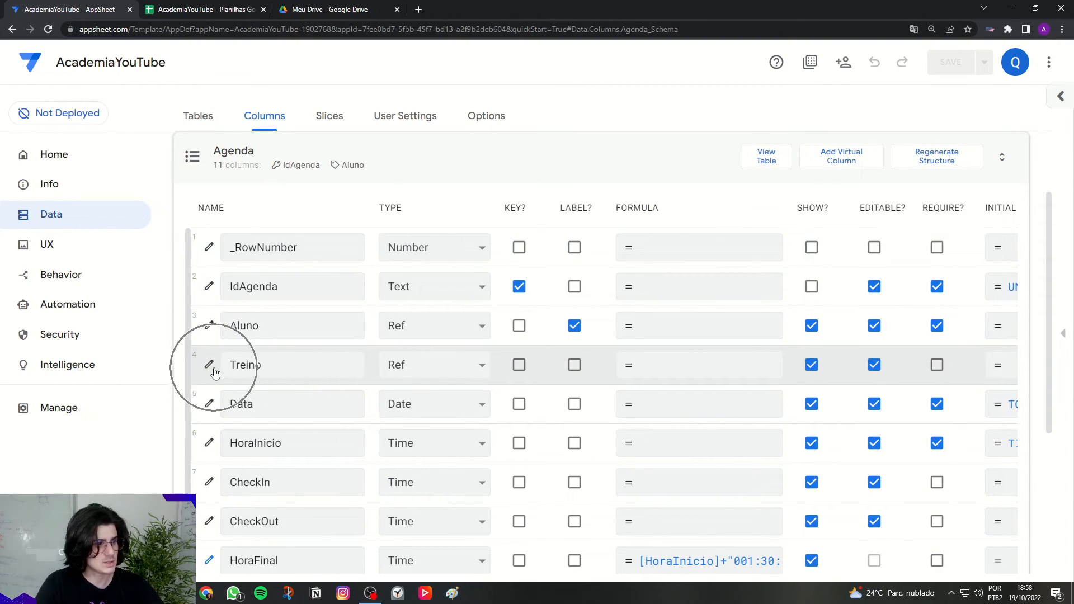
click(210, 366)
scroll(330, 428, down, 4)
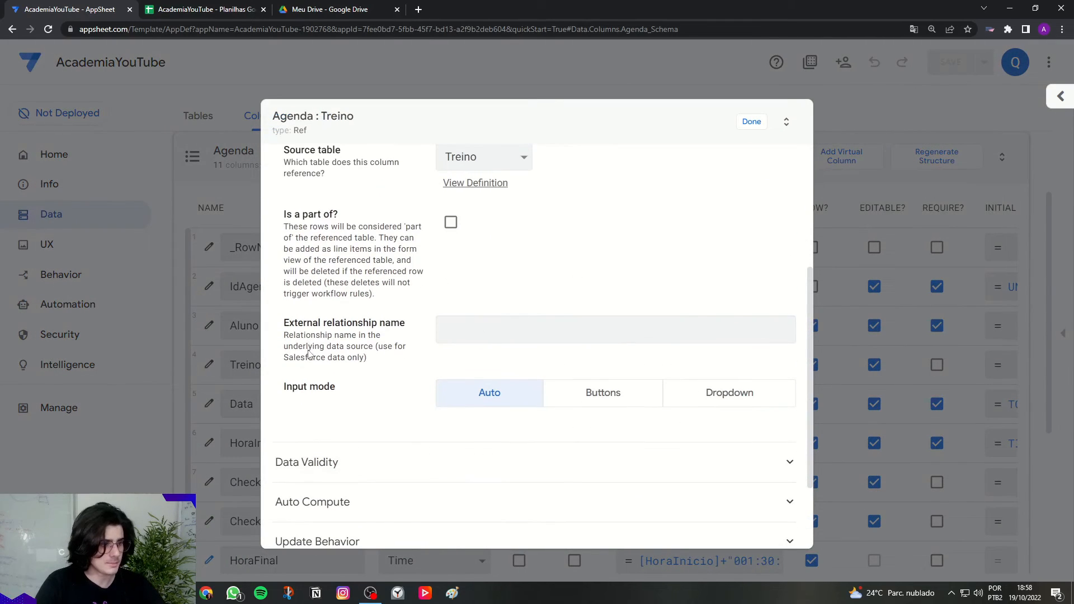
click(336, 464)
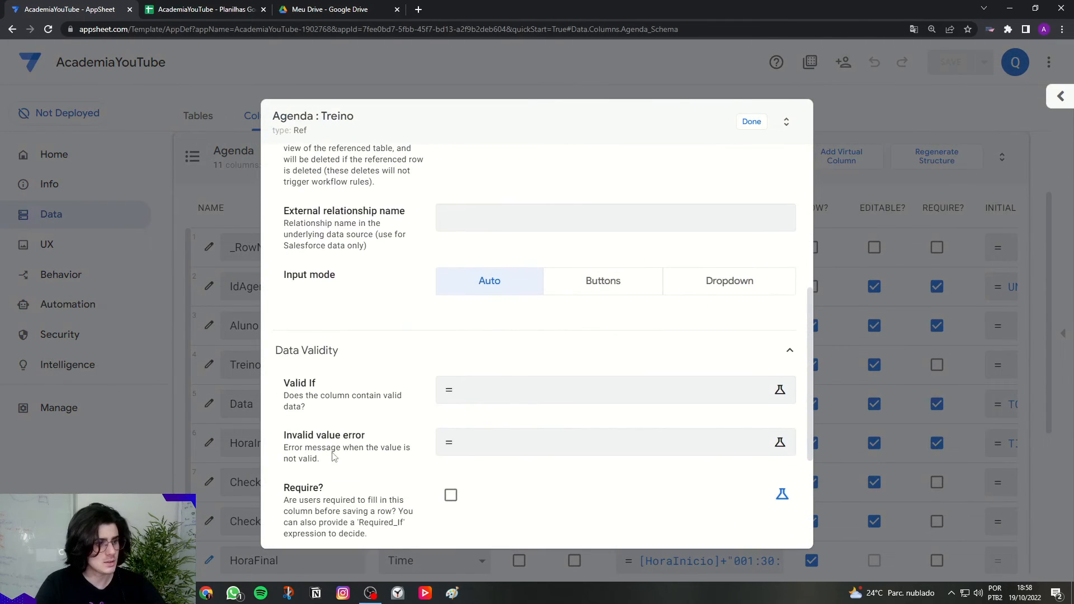
drag(290, 387, 318, 387)
click(319, 388)
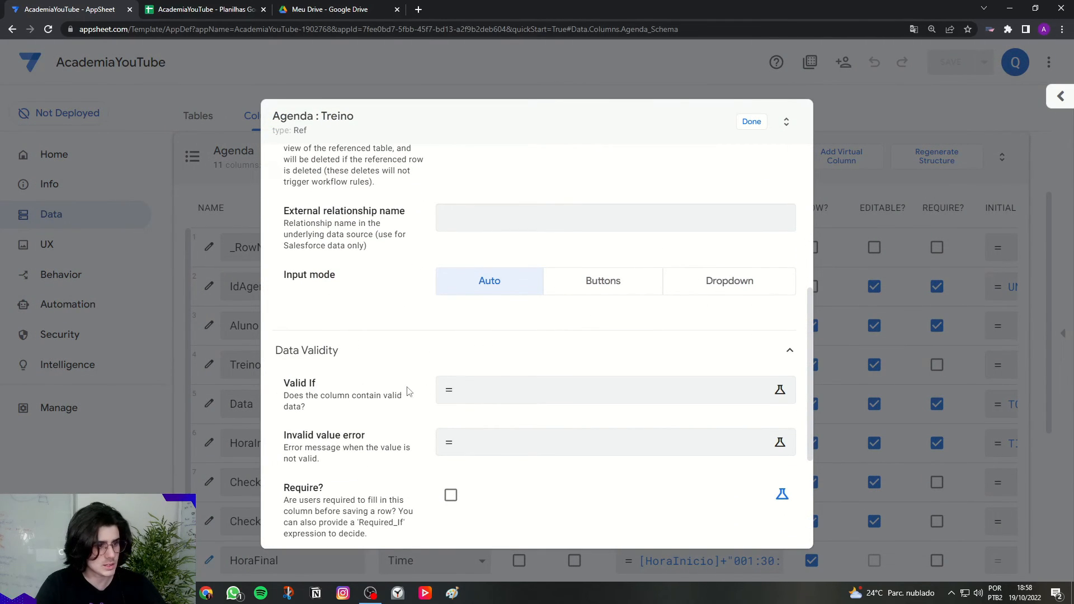
Step: Begin the Valid If expression as FILTER(Treino, [Aluno, checking the Treino table's columns
click(468, 389)
key(Caps_Lock)
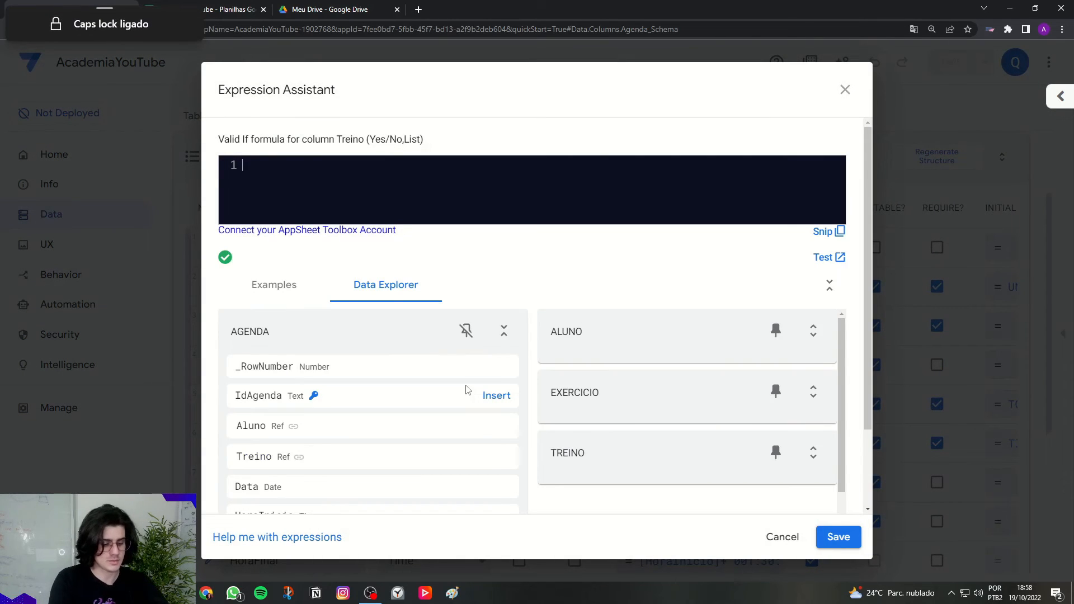
text(FILTER()
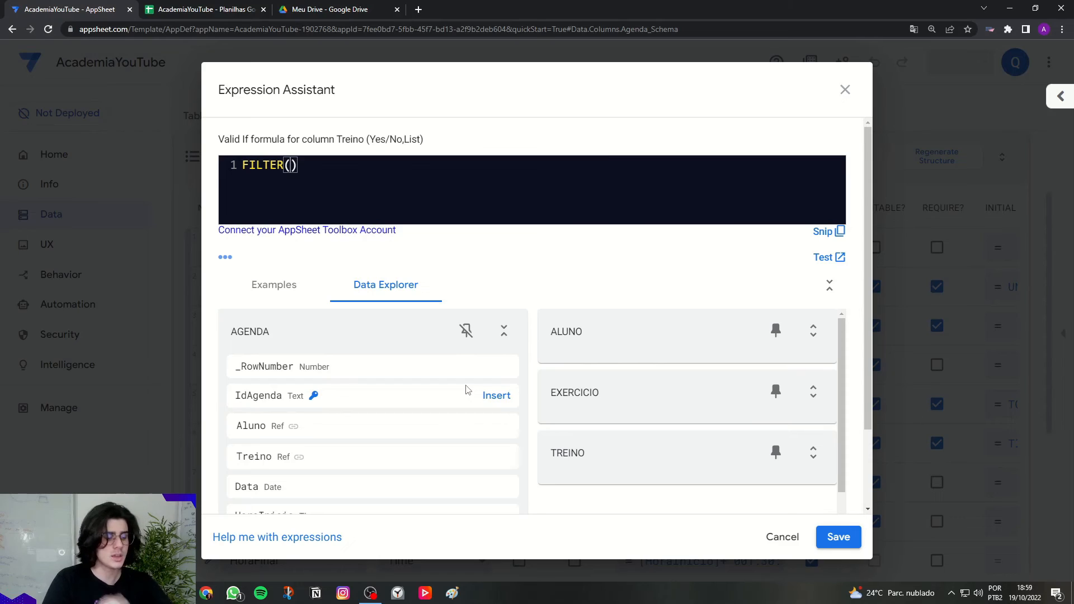
text(T)
key(Caps_Lock)
text(re)
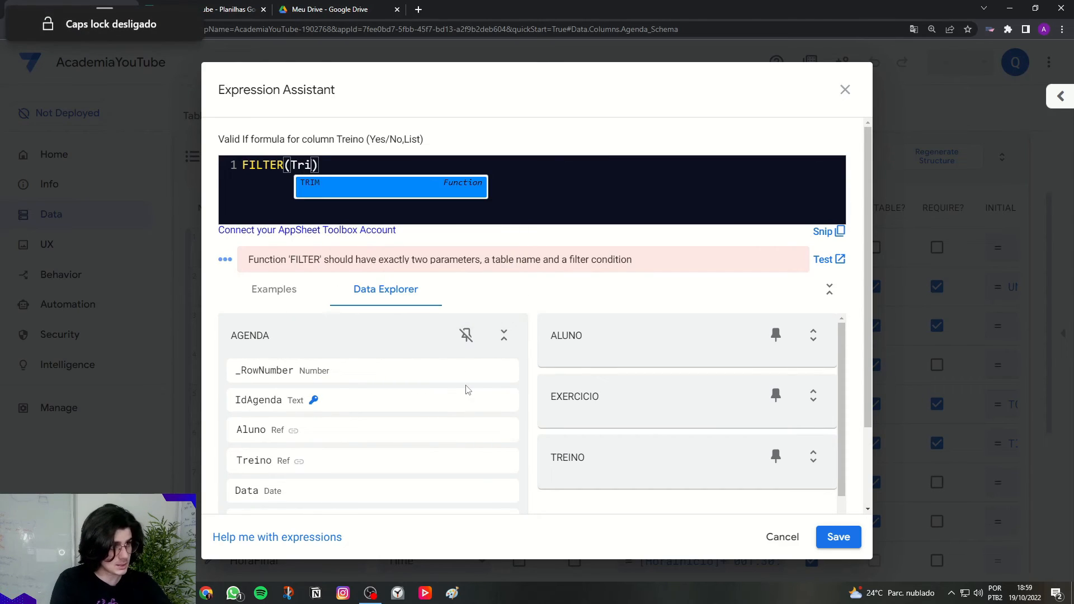
text(ino, )
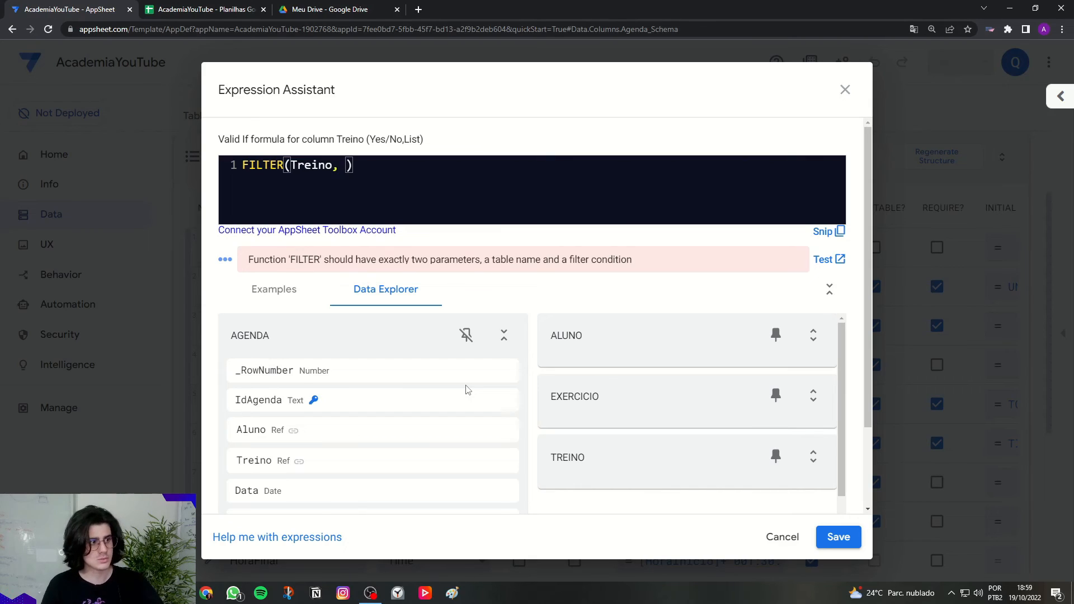
text([)
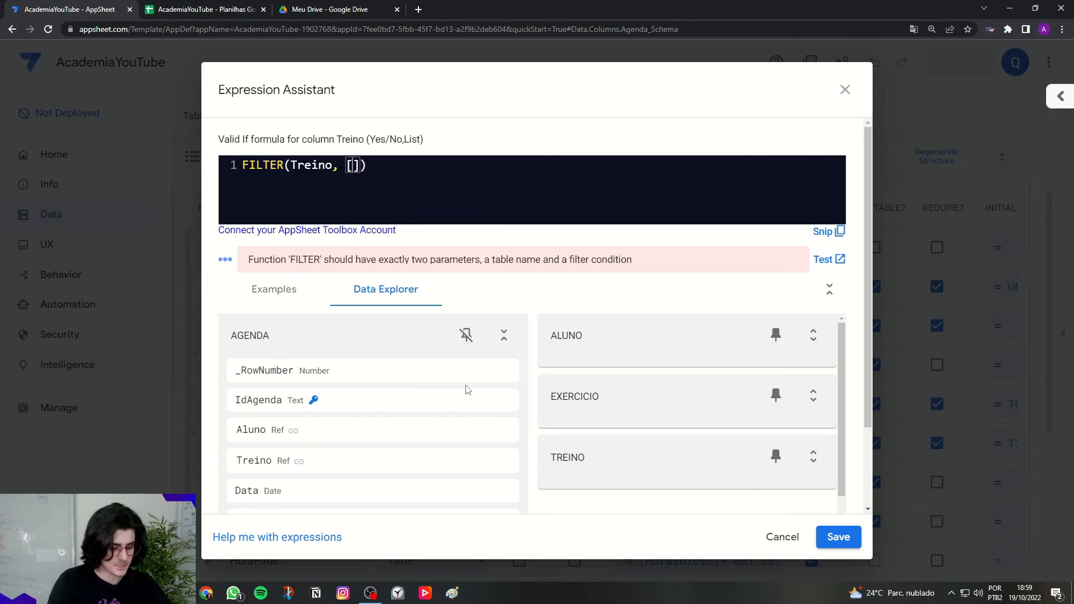
key(Caps_Lock)
text(Aluno)
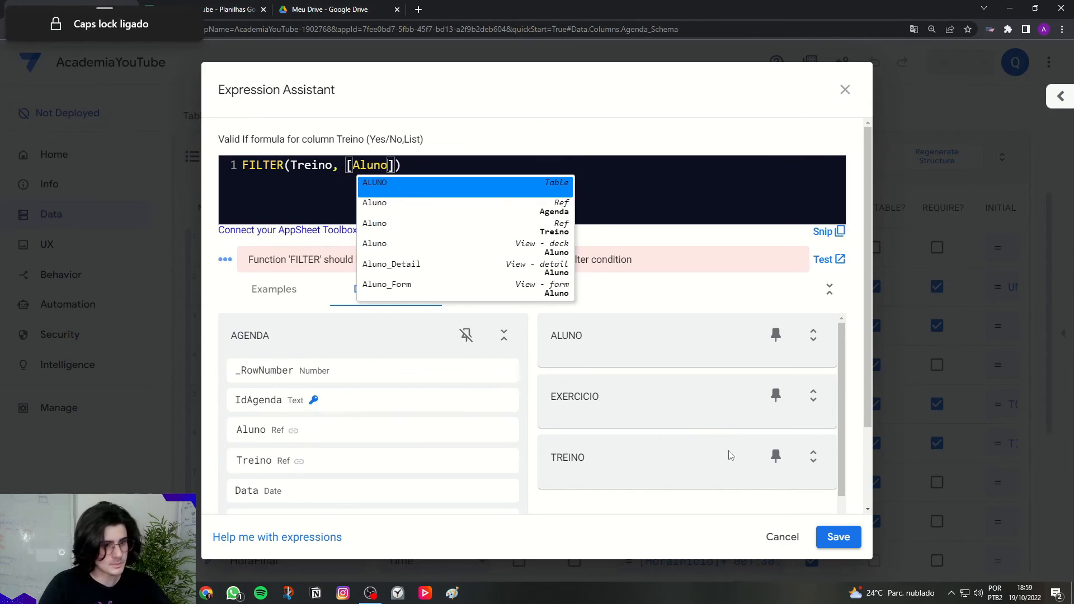
click(813, 457)
scroll(738, 470, down, 2)
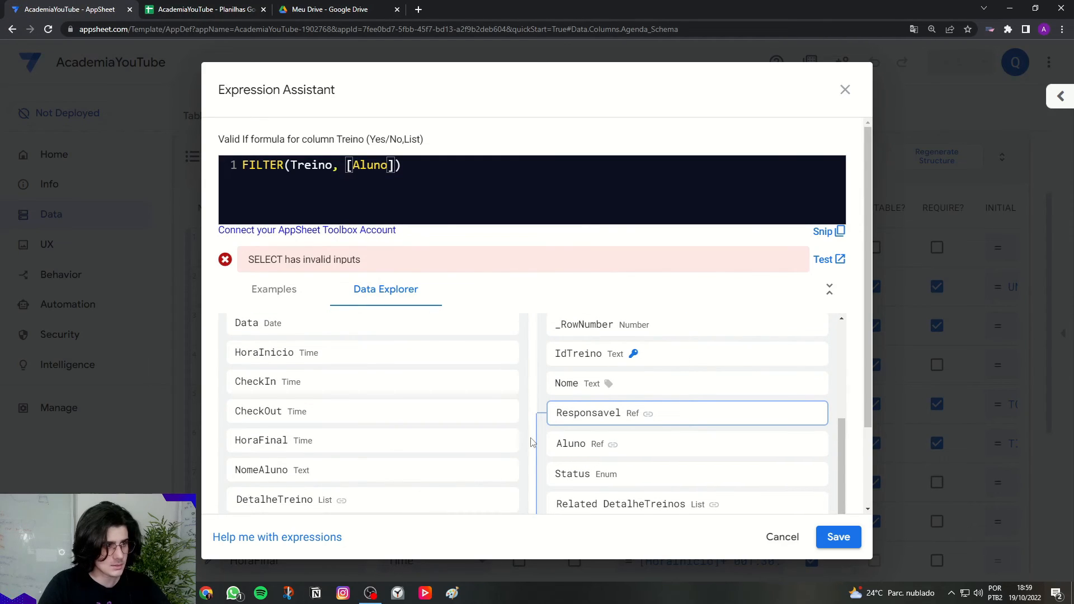
Step: Complete the condition as [Aluno]=[_THISROW].[Aluno] to close the formula
text(=[_)
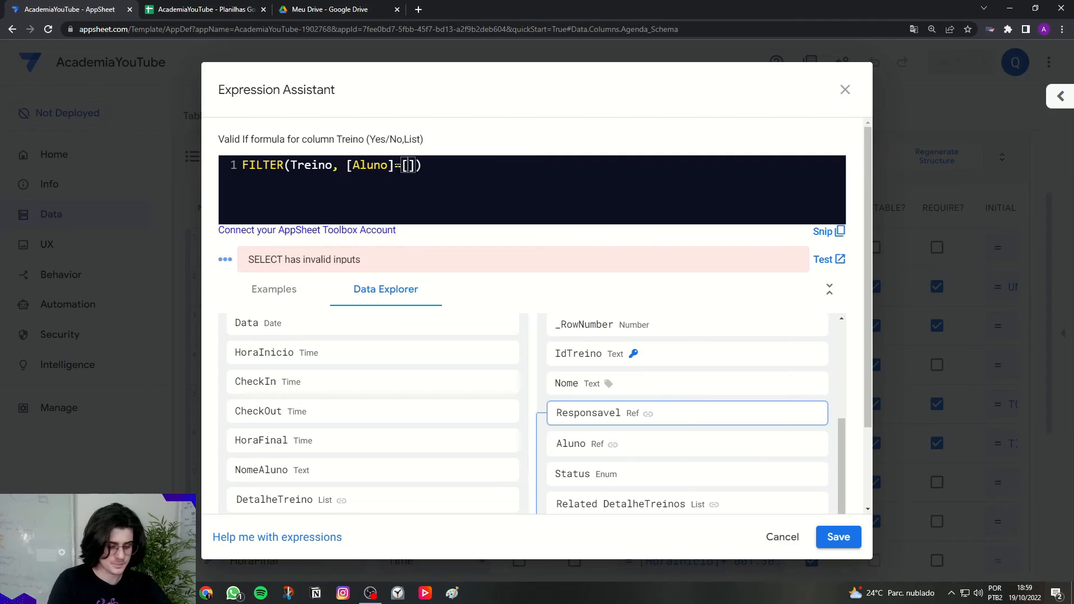
key(BackSpace)
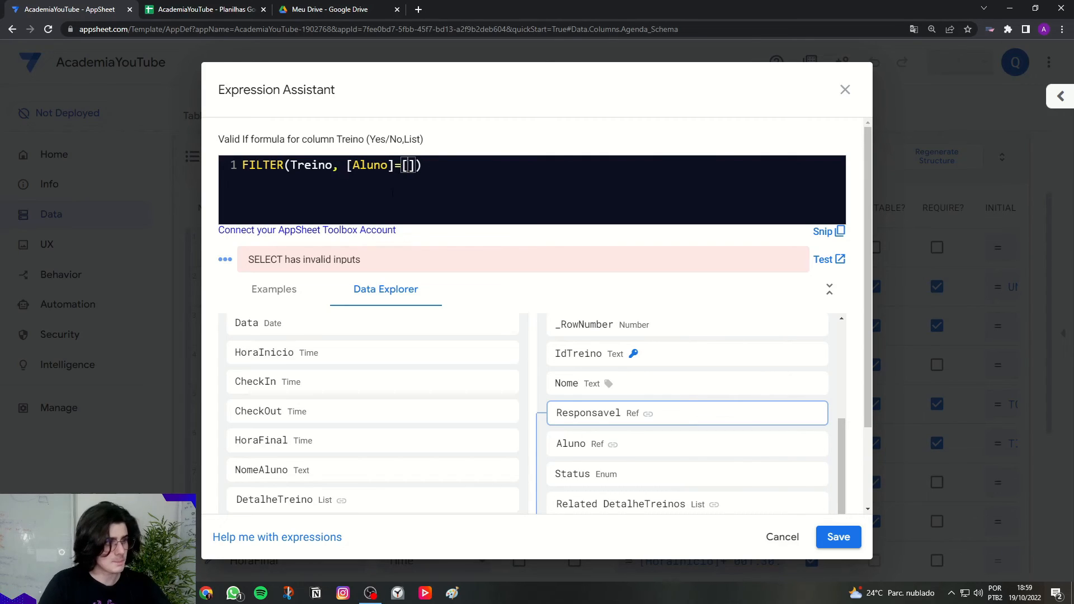
scroll(371, 422, up, 4)
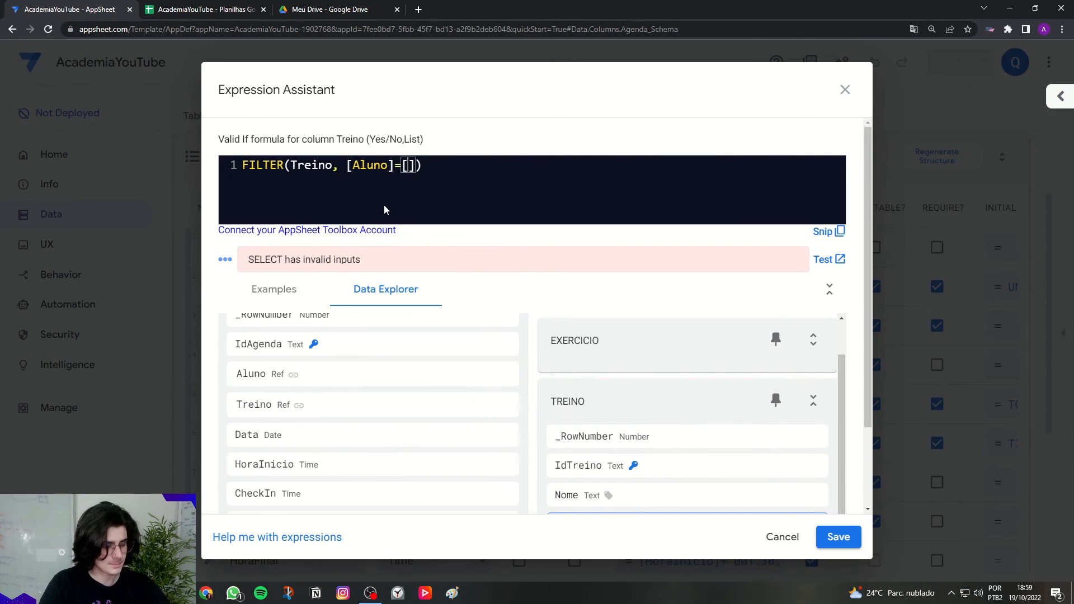
text(Aluno)
key(Left)
key(Left)
key(Left)
key(Left)
key(Left)
key(Left)
text([])
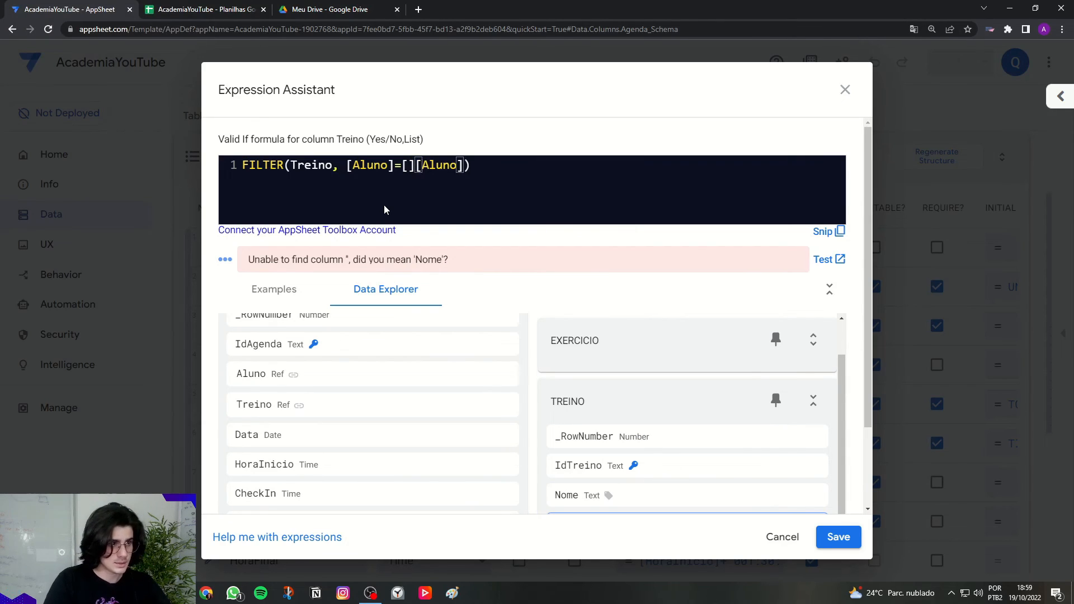
text(.)
key(Caps_Lock)
text(_THISR)
key(BackSpace)
key(BackSpace)
key(BackSpace)
key(BackSpace)
key(BackSpace)
key(BackSpace)
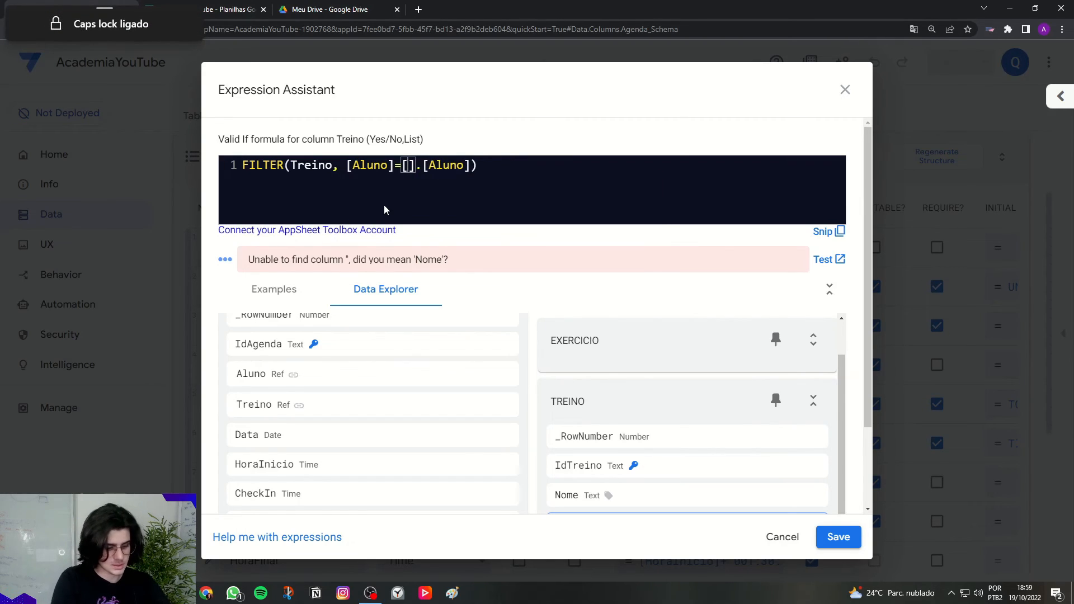
text(_THISR)
key(Caps_Lock)
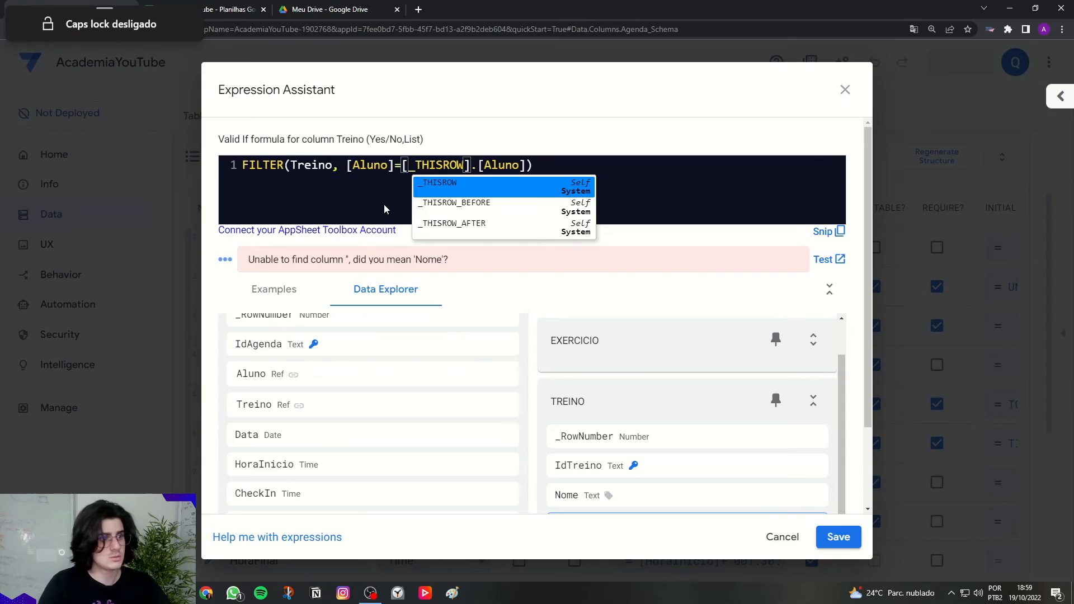
click(464, 179)
Step: Highlight the FILTER and [_THISROW].[Aluno] parts of the validated formula to explain them
drag(242, 167, 568, 162)
click(567, 161)
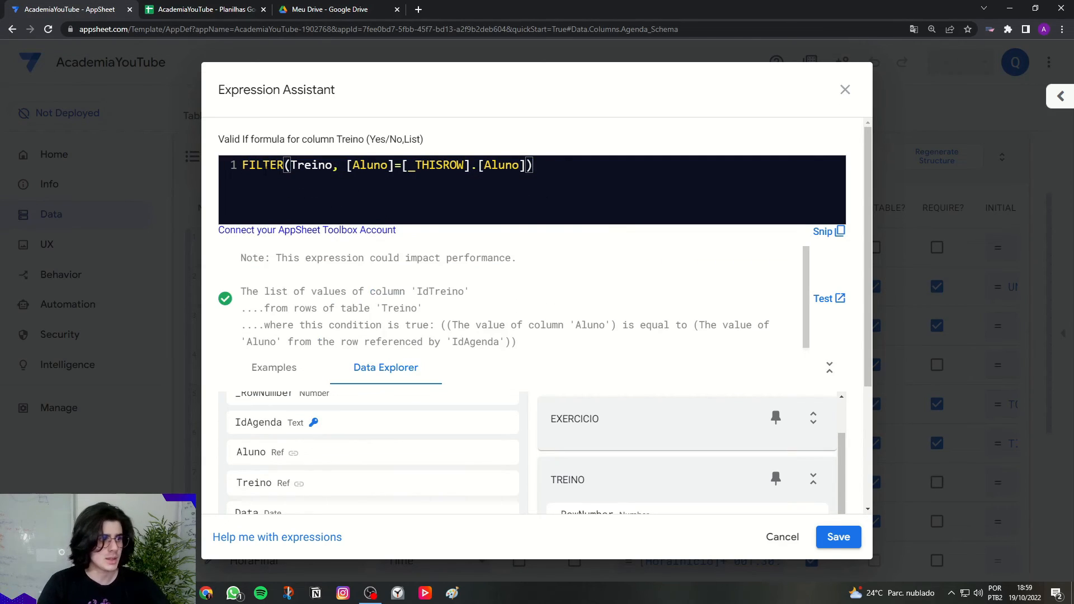
drag(242, 165, 394, 165)
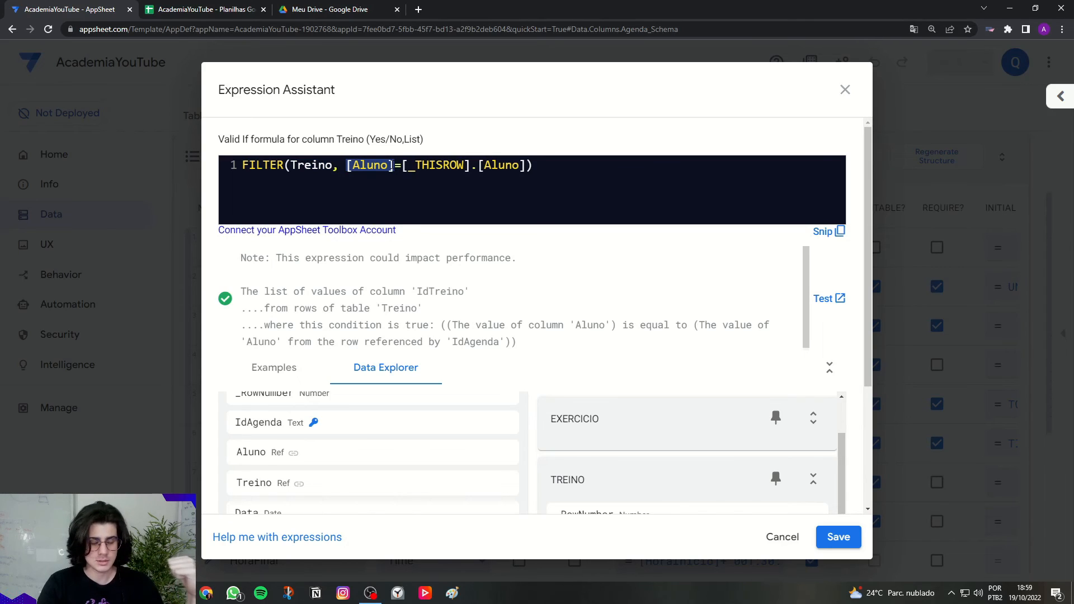
drag(402, 165, 521, 166)
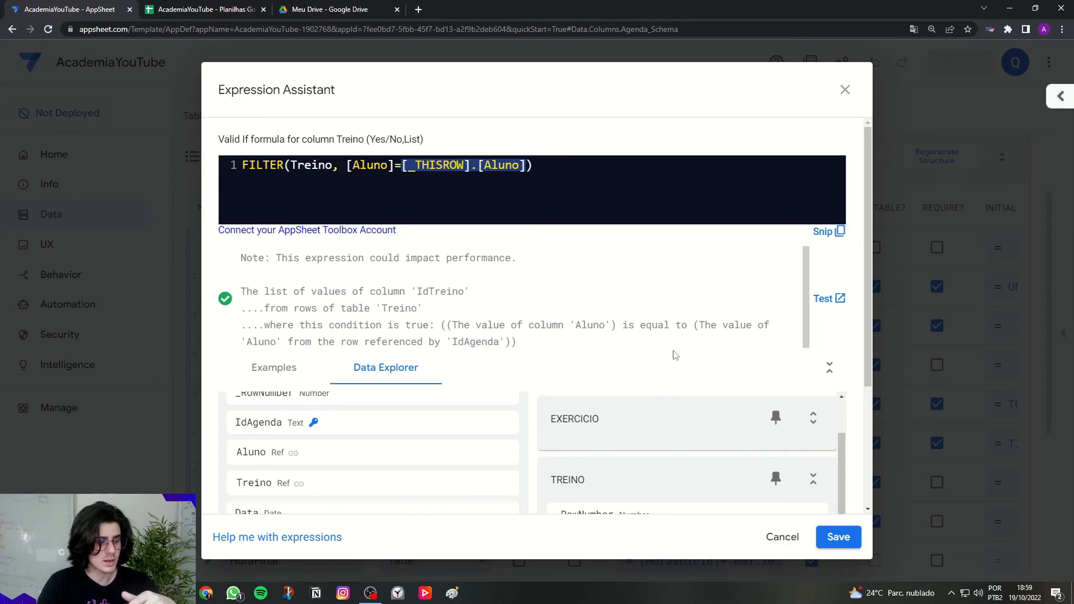
click(166, 7)
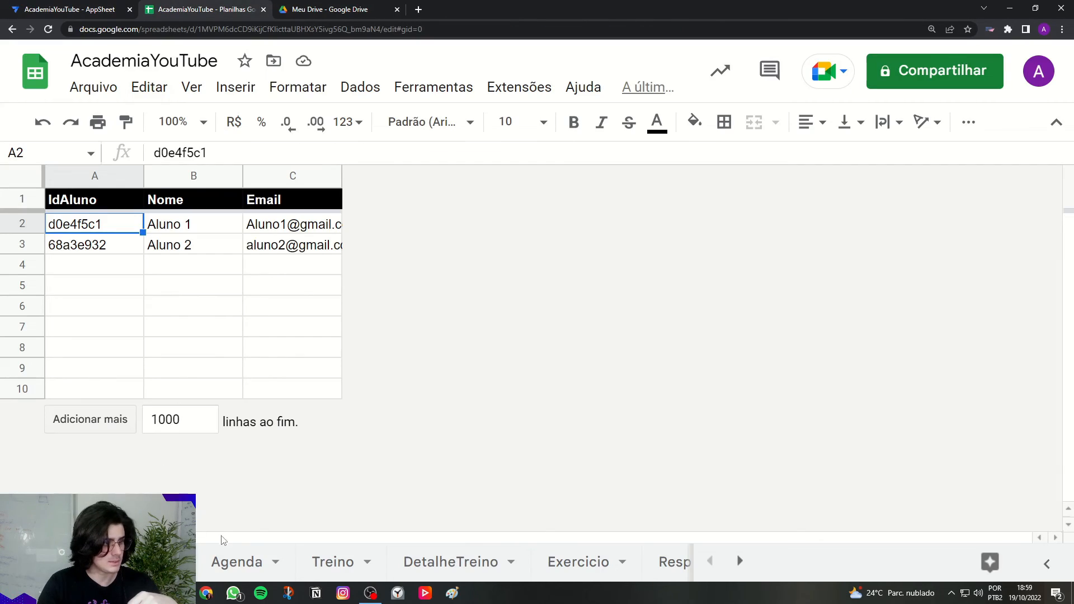
Step: Compare the Agenda row's student id (B2) and Treino id (C2) with Treino's student id in D2
click(261, 562)
click(285, 225)
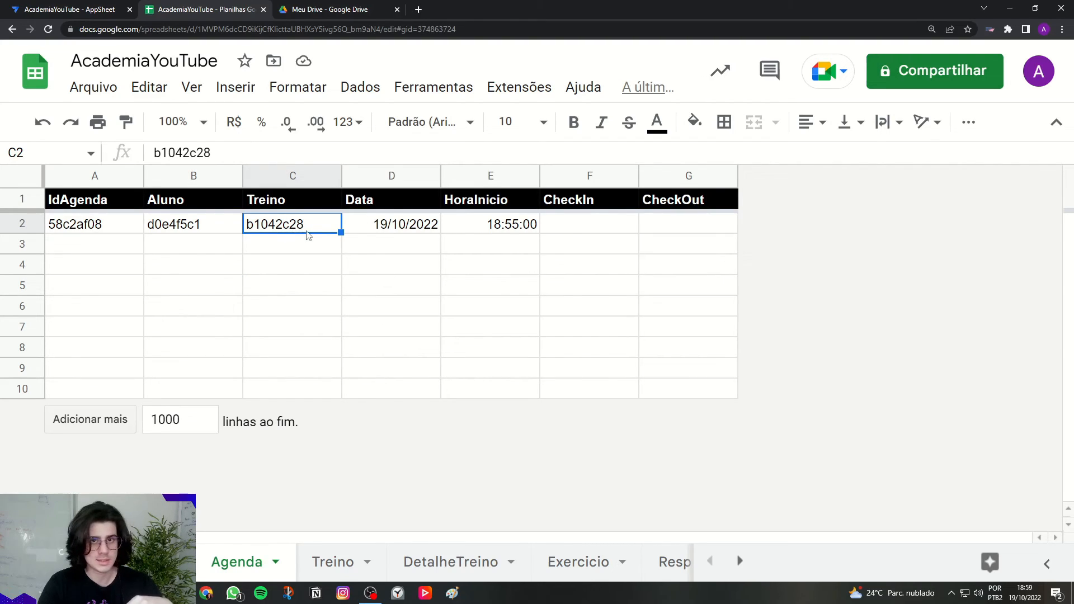
click(335, 560)
drag(88, 204, 487, 389)
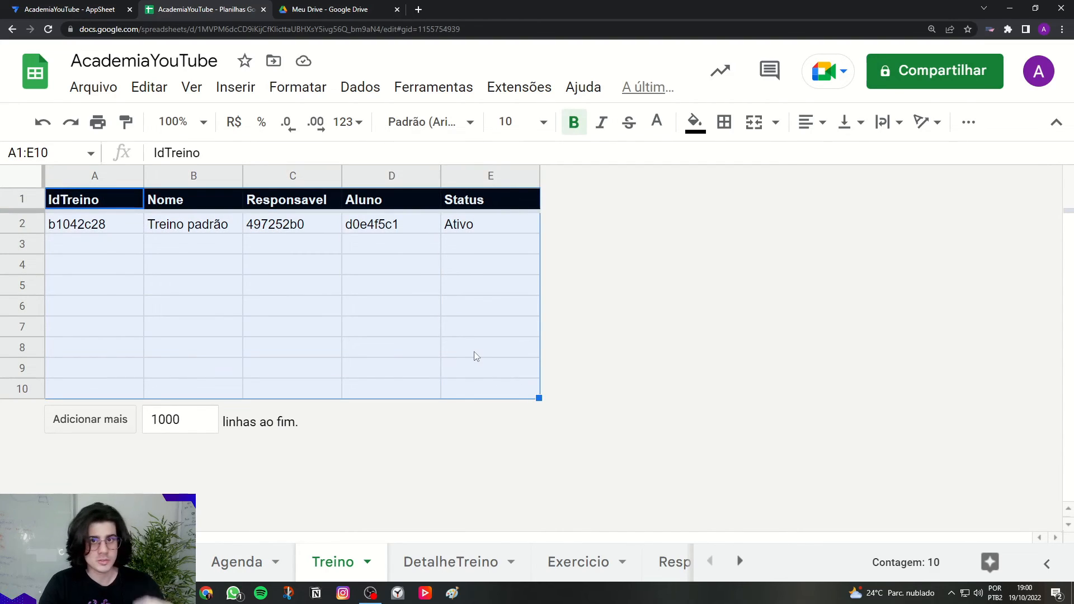
click(403, 229)
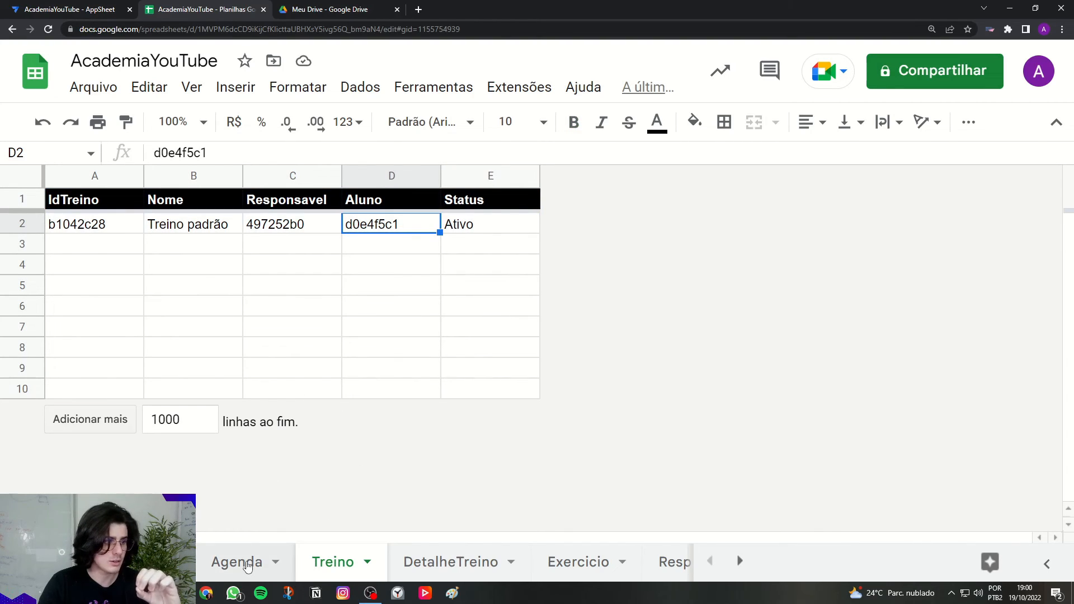
click(246, 566)
drag(144, 235, 658, 257)
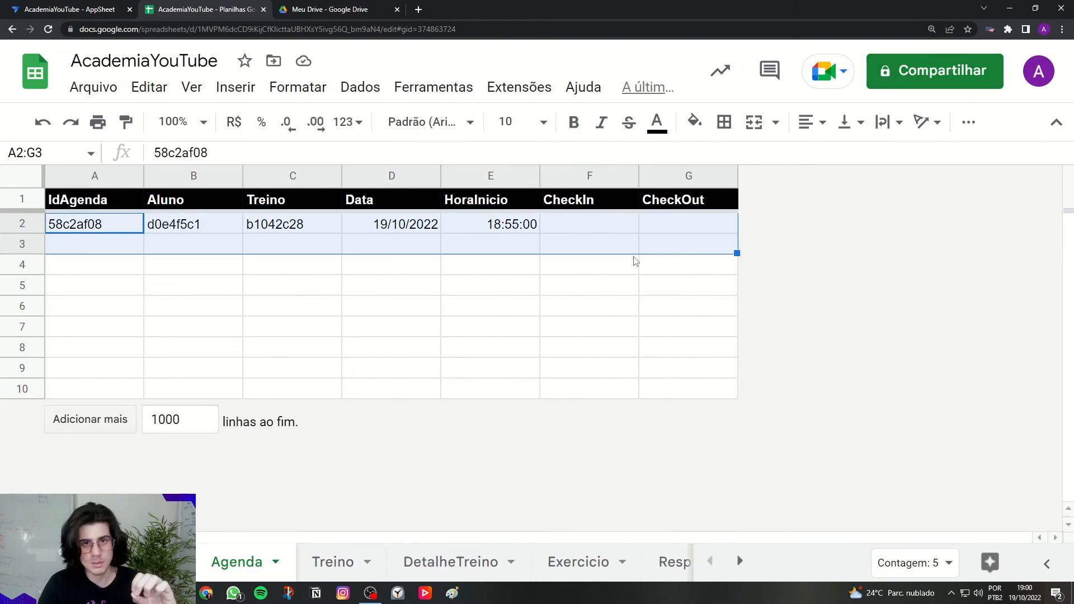
click(193, 231)
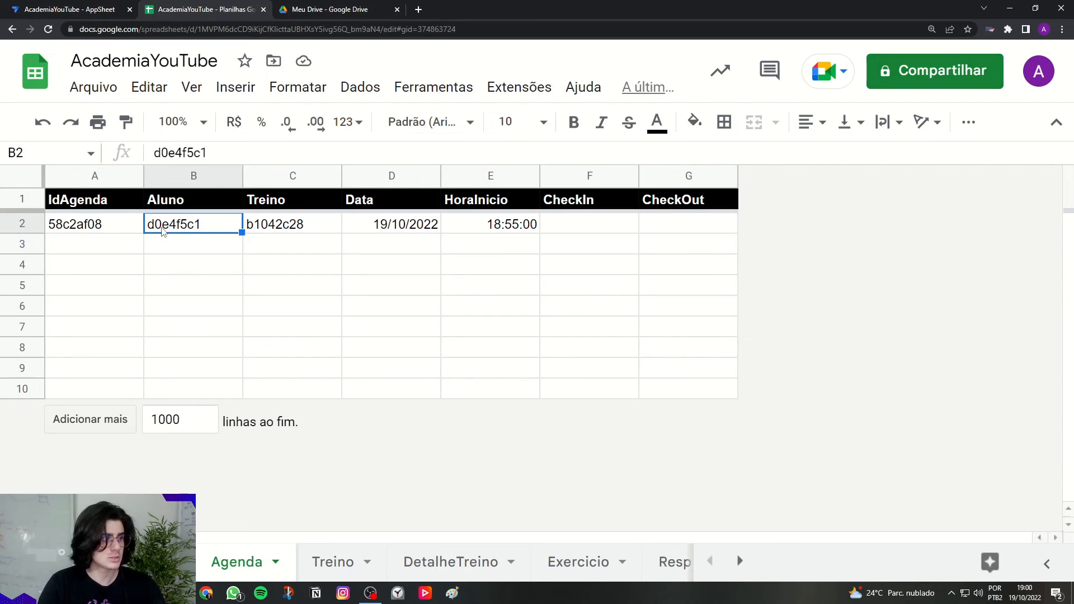
click(313, 562)
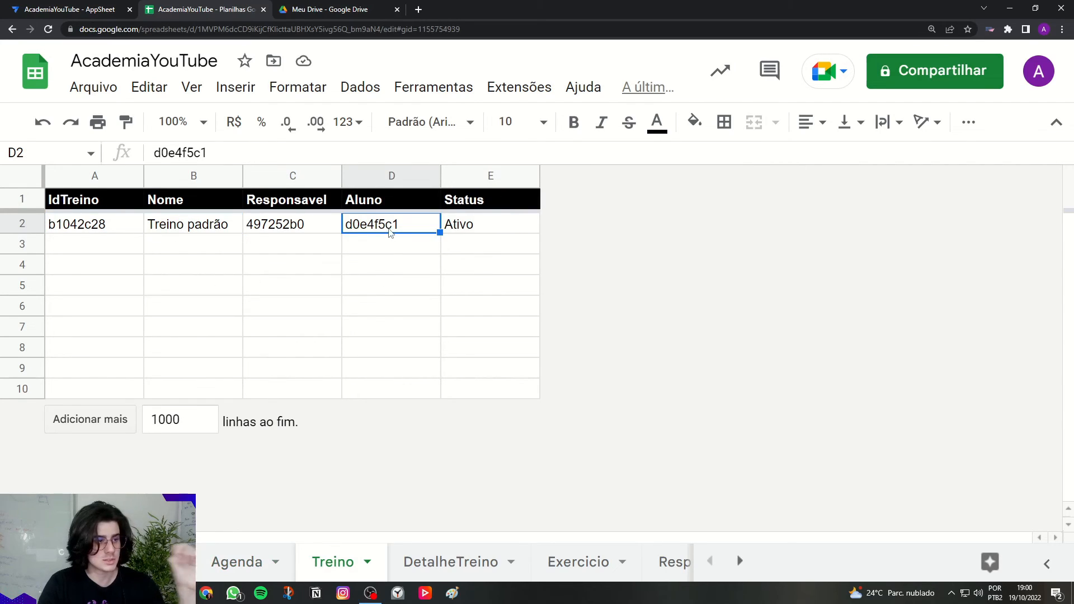
click(358, 256)
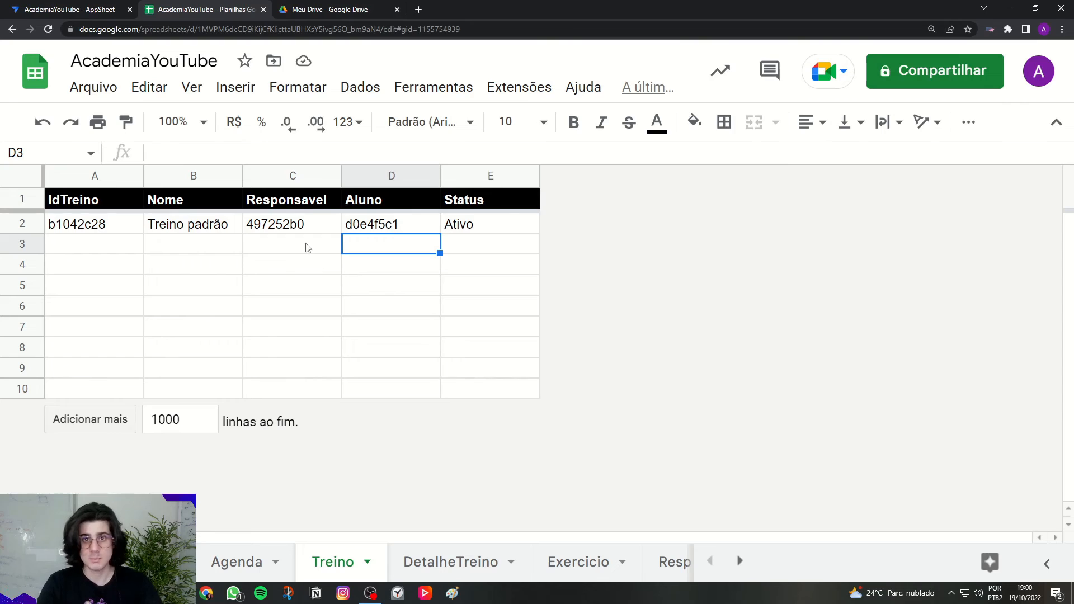
click(106, 9)
Step: Save the Valid If formula and the app, then check Aluno 2's details in the preview
click(837, 537)
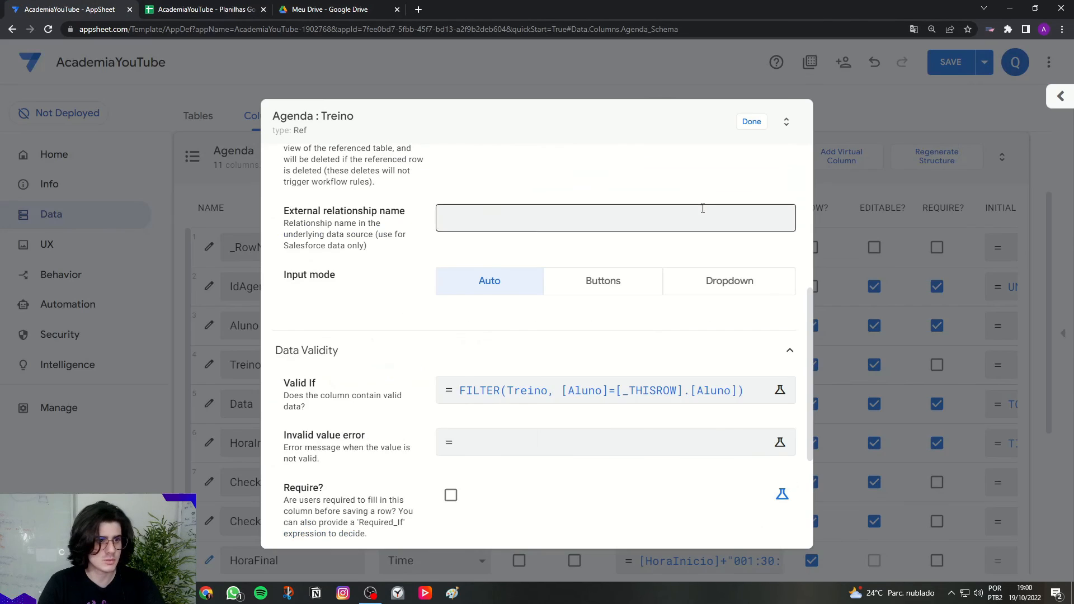
click(751, 121)
click(963, 71)
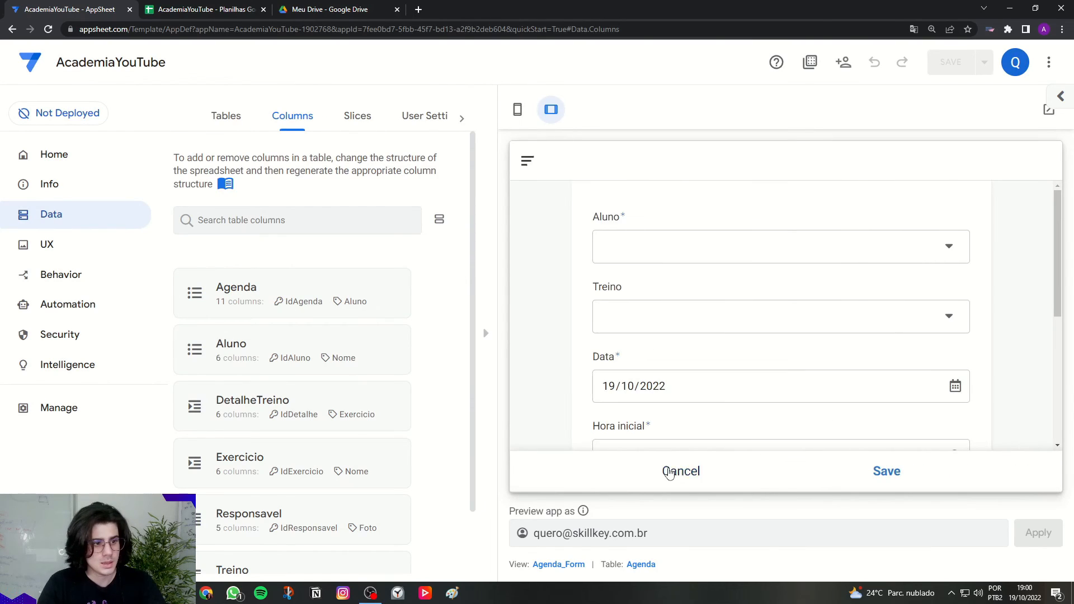
click(669, 473)
click(888, 471)
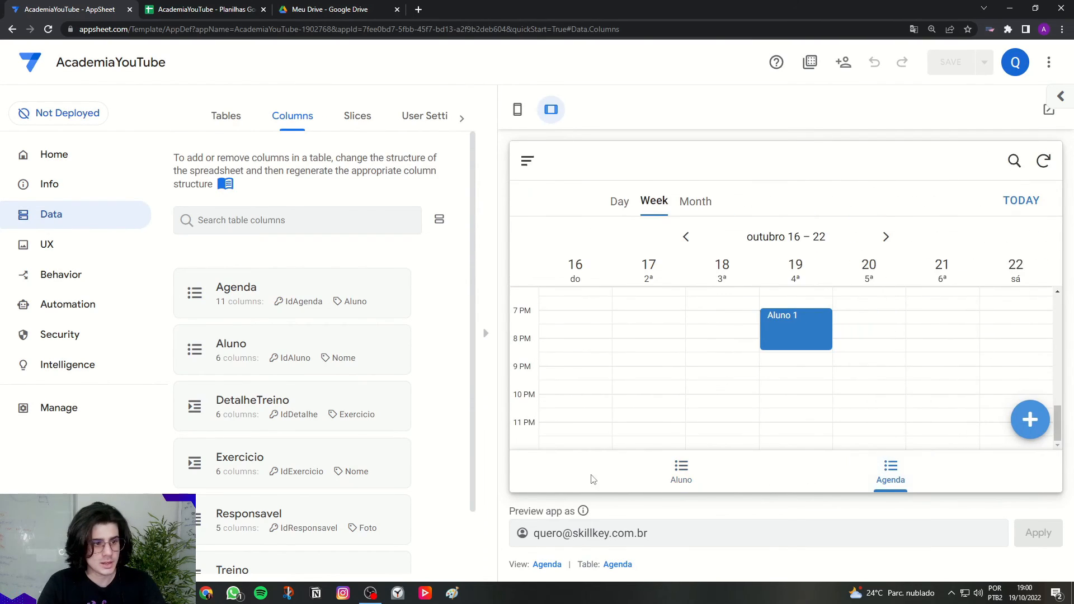
click(635, 479)
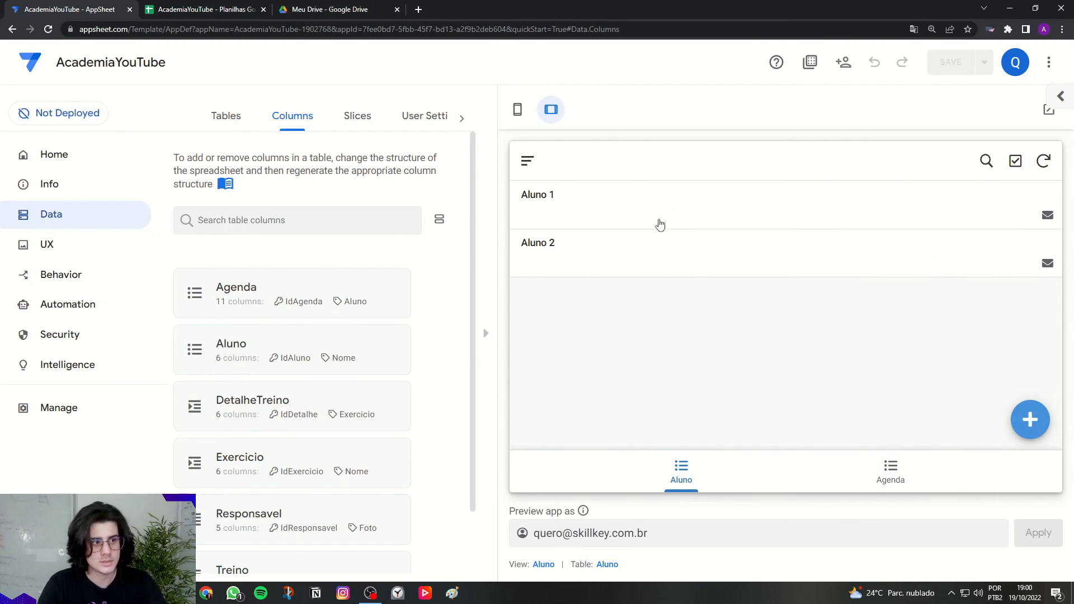
click(618, 250)
scroll(725, 340, down, 5)
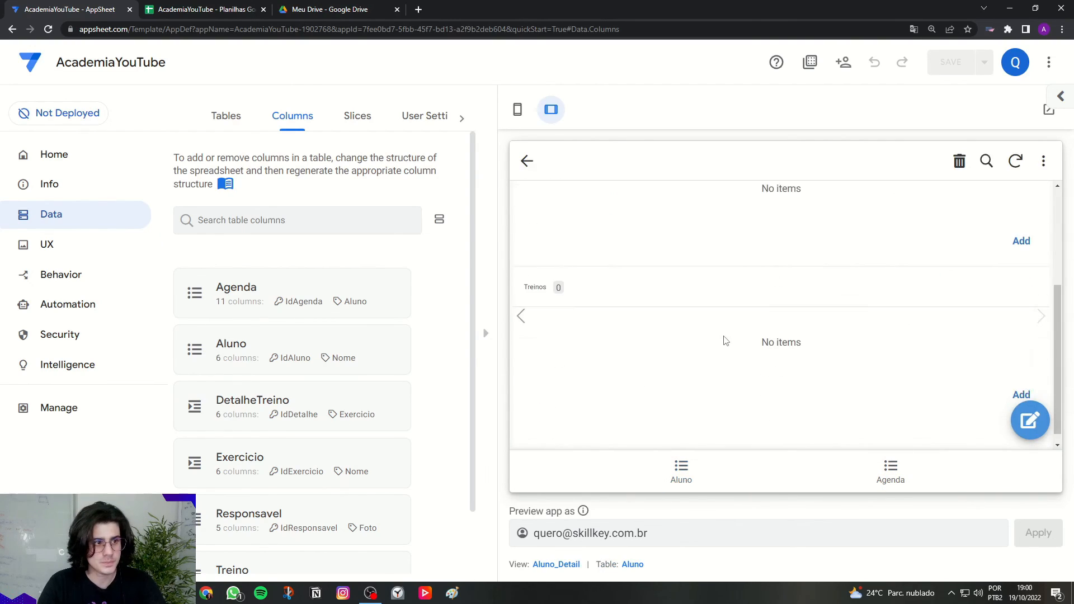
click(890, 480)
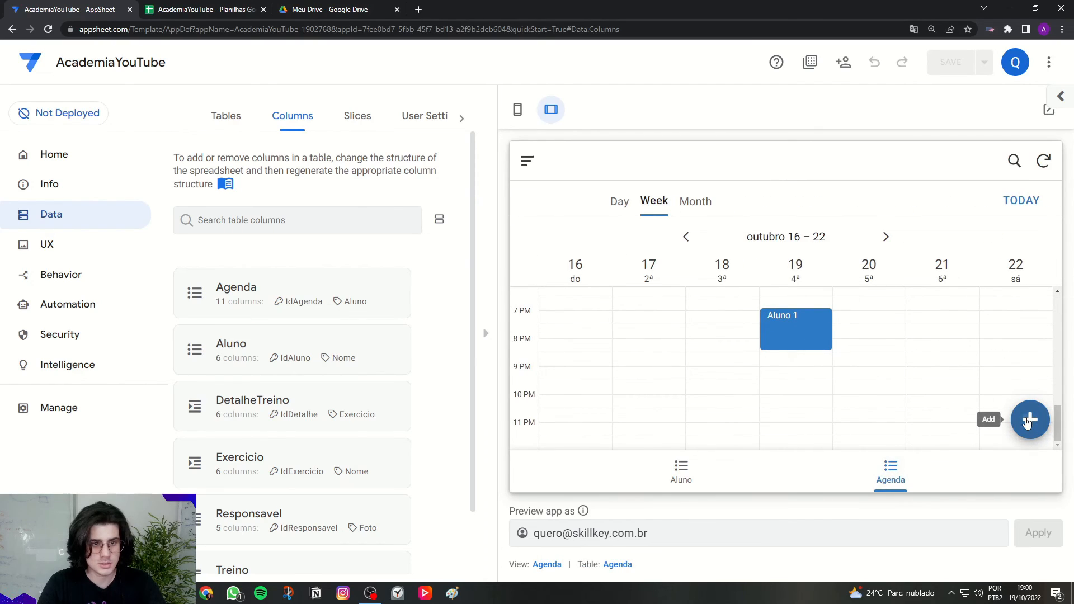
Step: In a new Agenda entry, confirm Treino offers nothing for Aluno 2 but Treino padrão for Aluno 1
click(1027, 422)
click(629, 250)
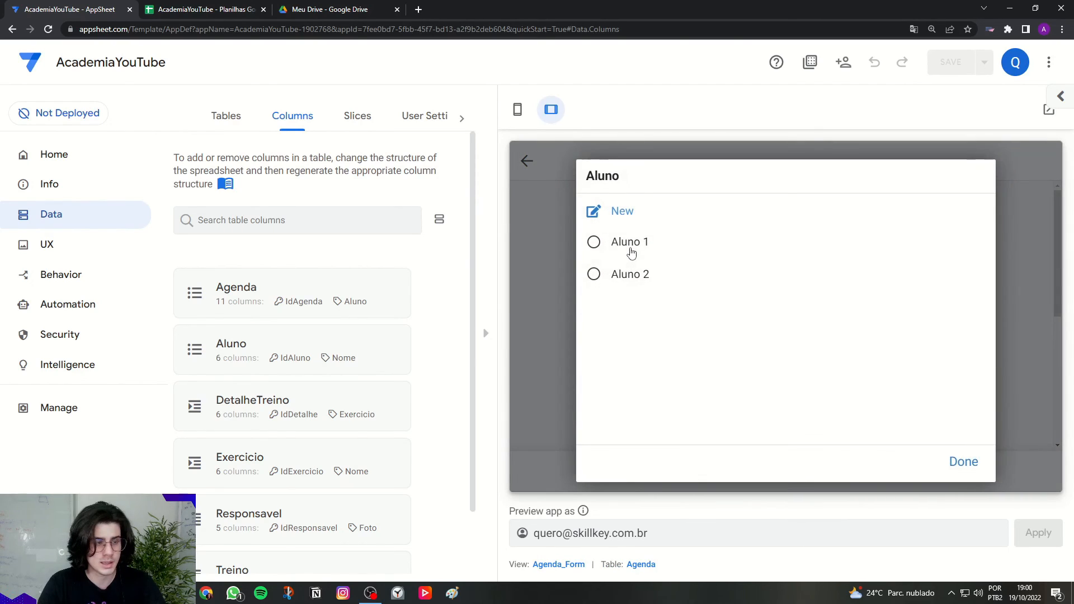
click(623, 286)
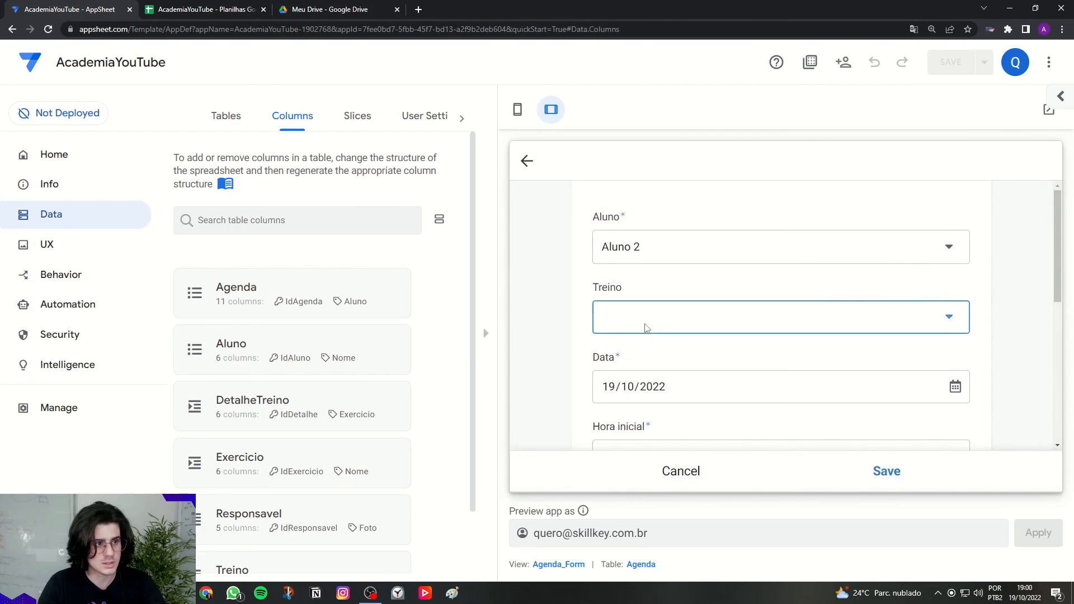
click(642, 328)
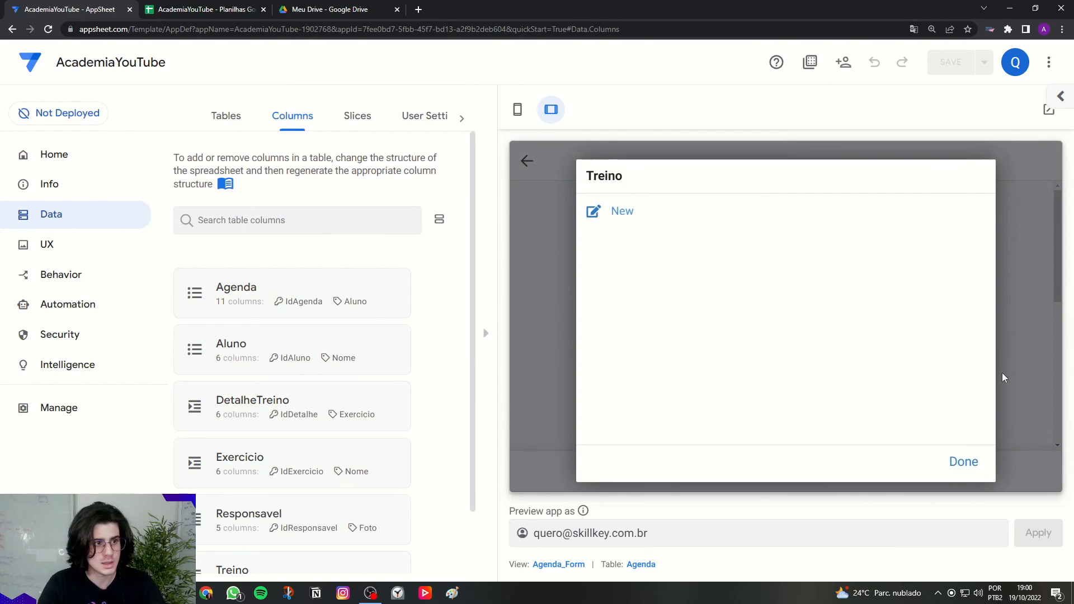
click(515, 289)
click(645, 261)
click(647, 243)
click(635, 313)
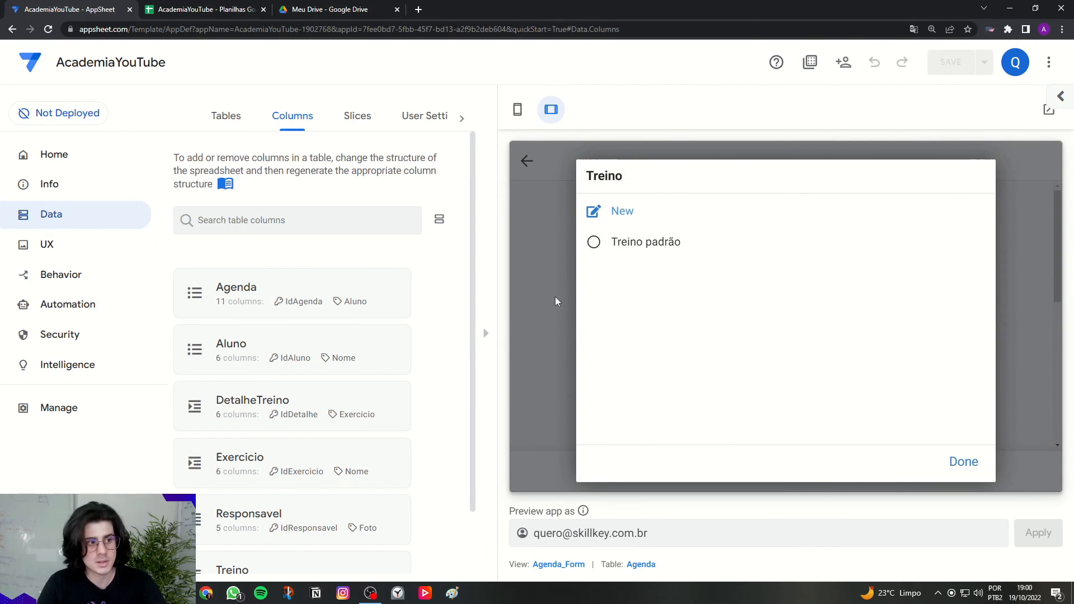
click(555, 301)
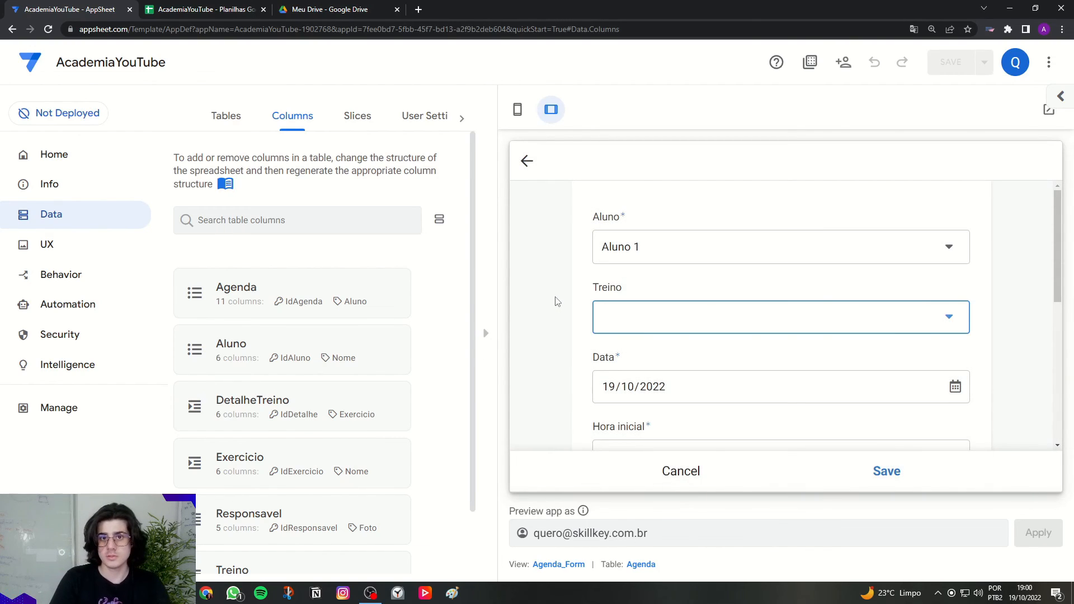
click(755, 467)
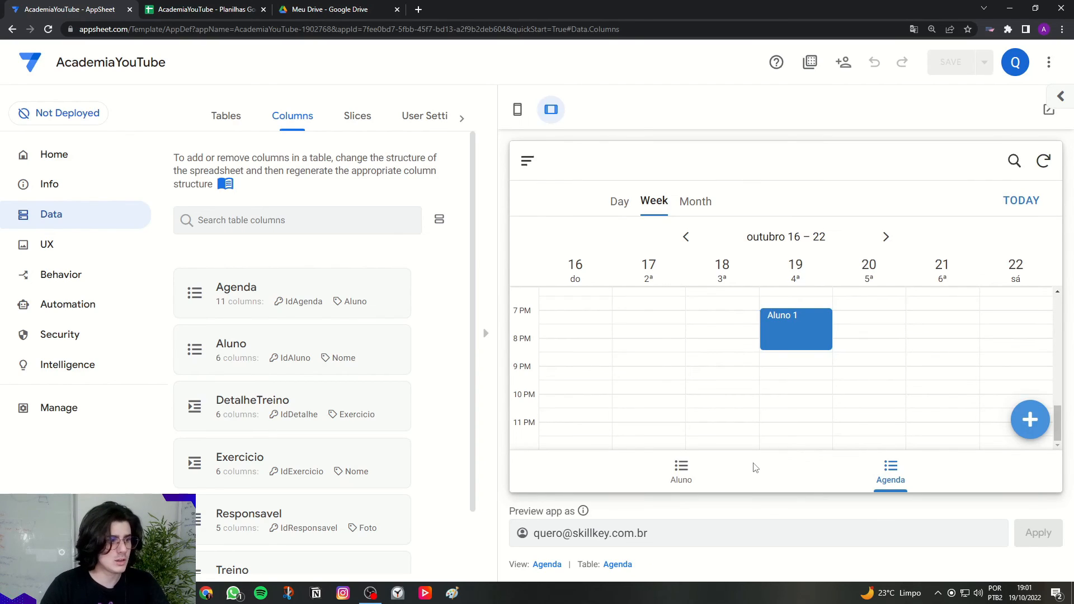
click(517, 109)
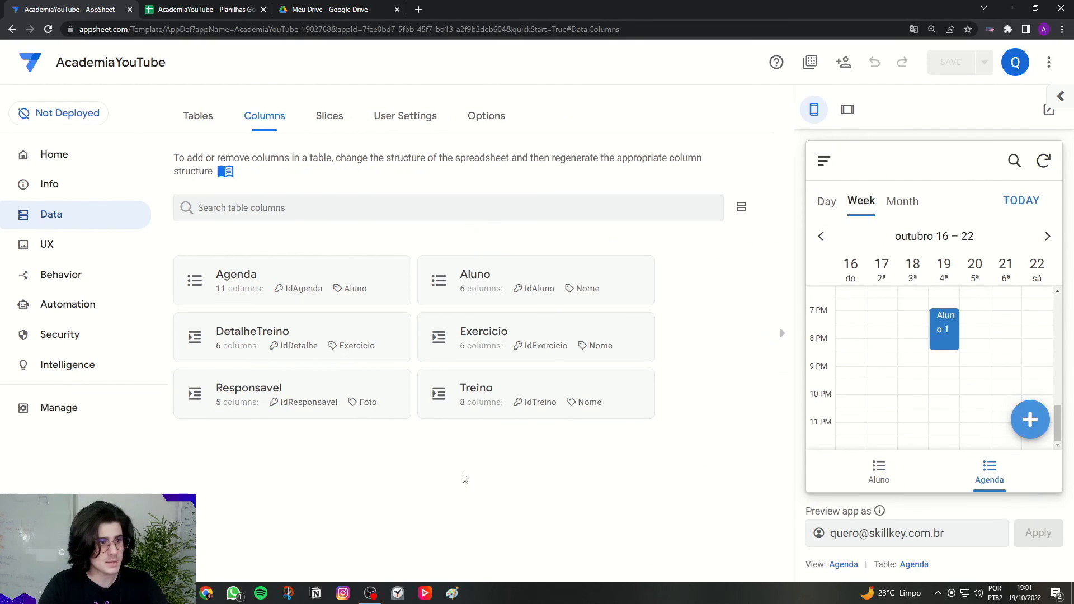